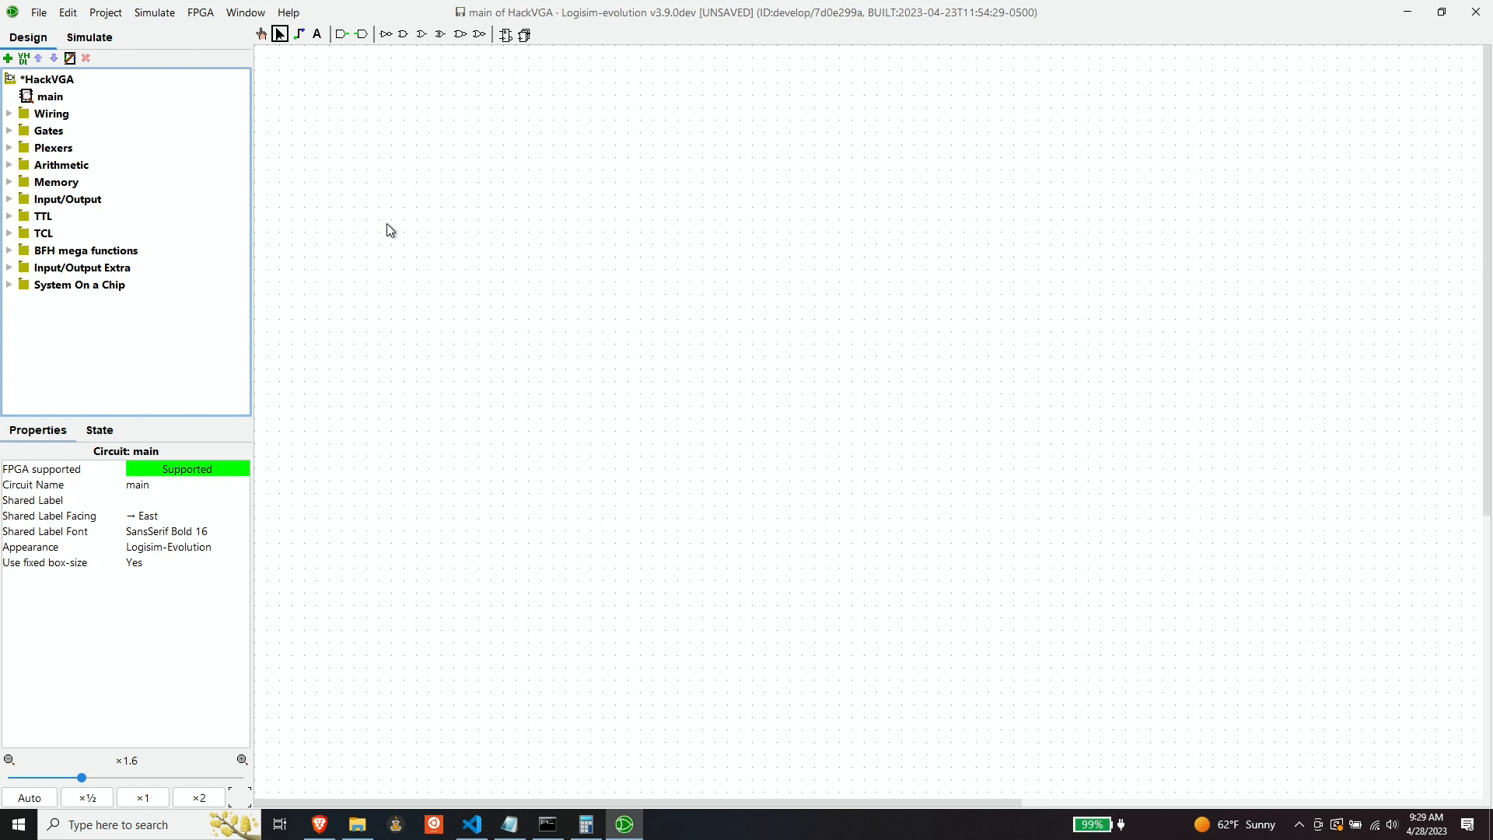
# Place an input pin near the upper-left of the circuit canvas and label it clk.
pyautogui.click(9, 114)
pyautogui.click(61, 149)
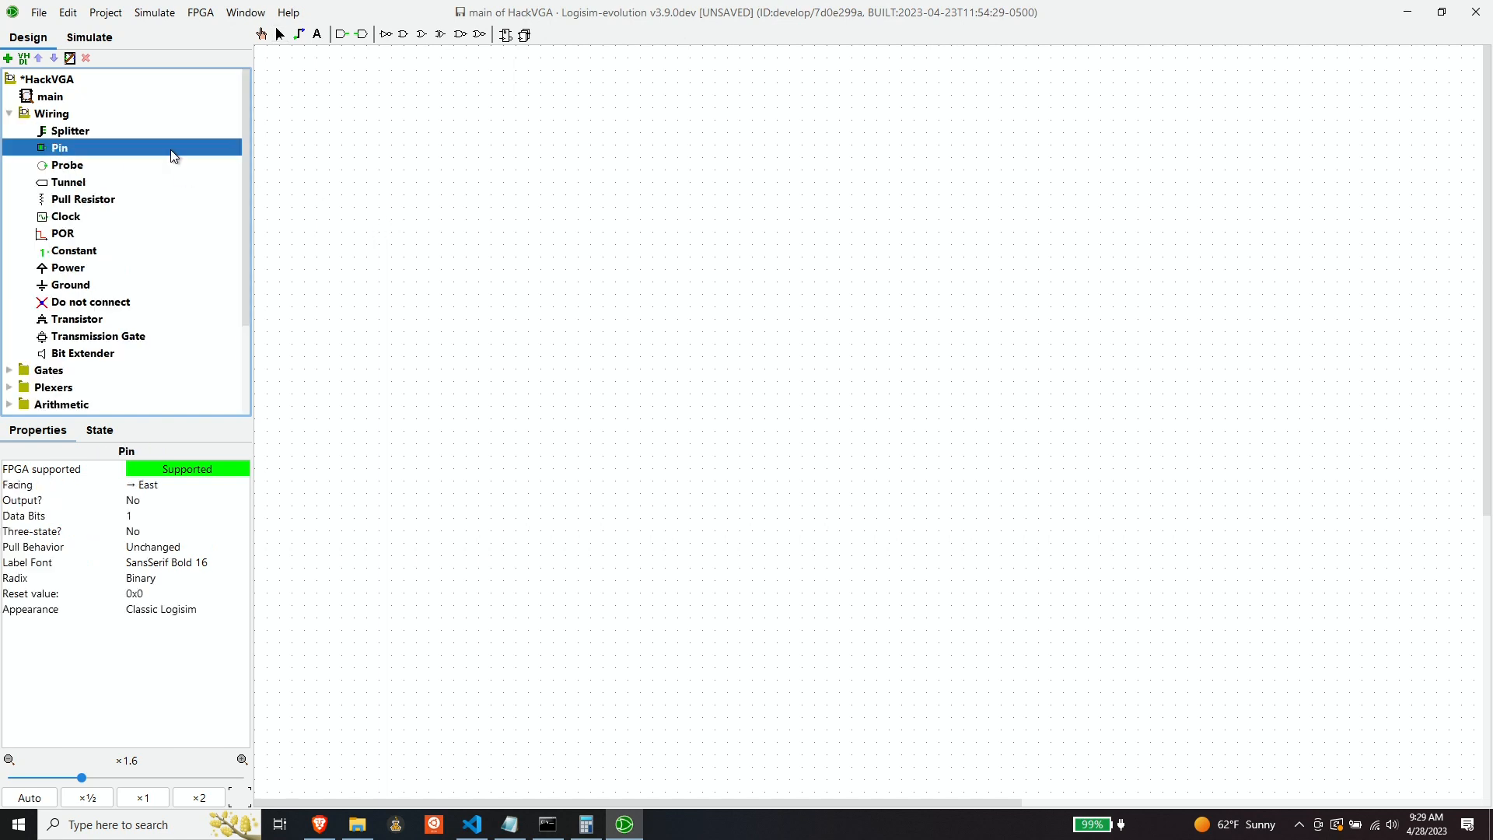
pyautogui.click(357, 158)
pyautogui.click(165, 565)
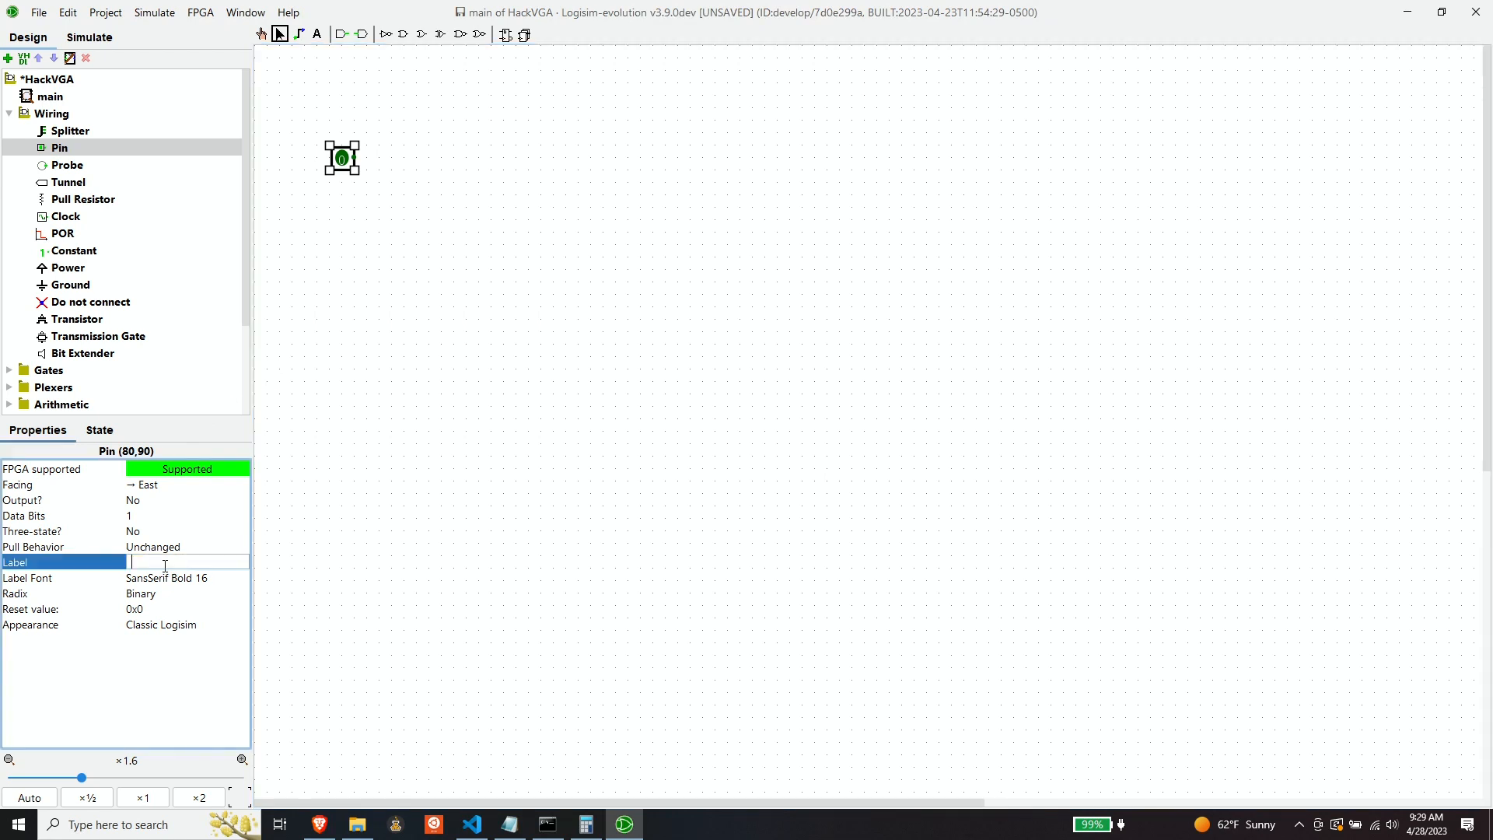
pyautogui.write('clk')
pyautogui.press('Return')
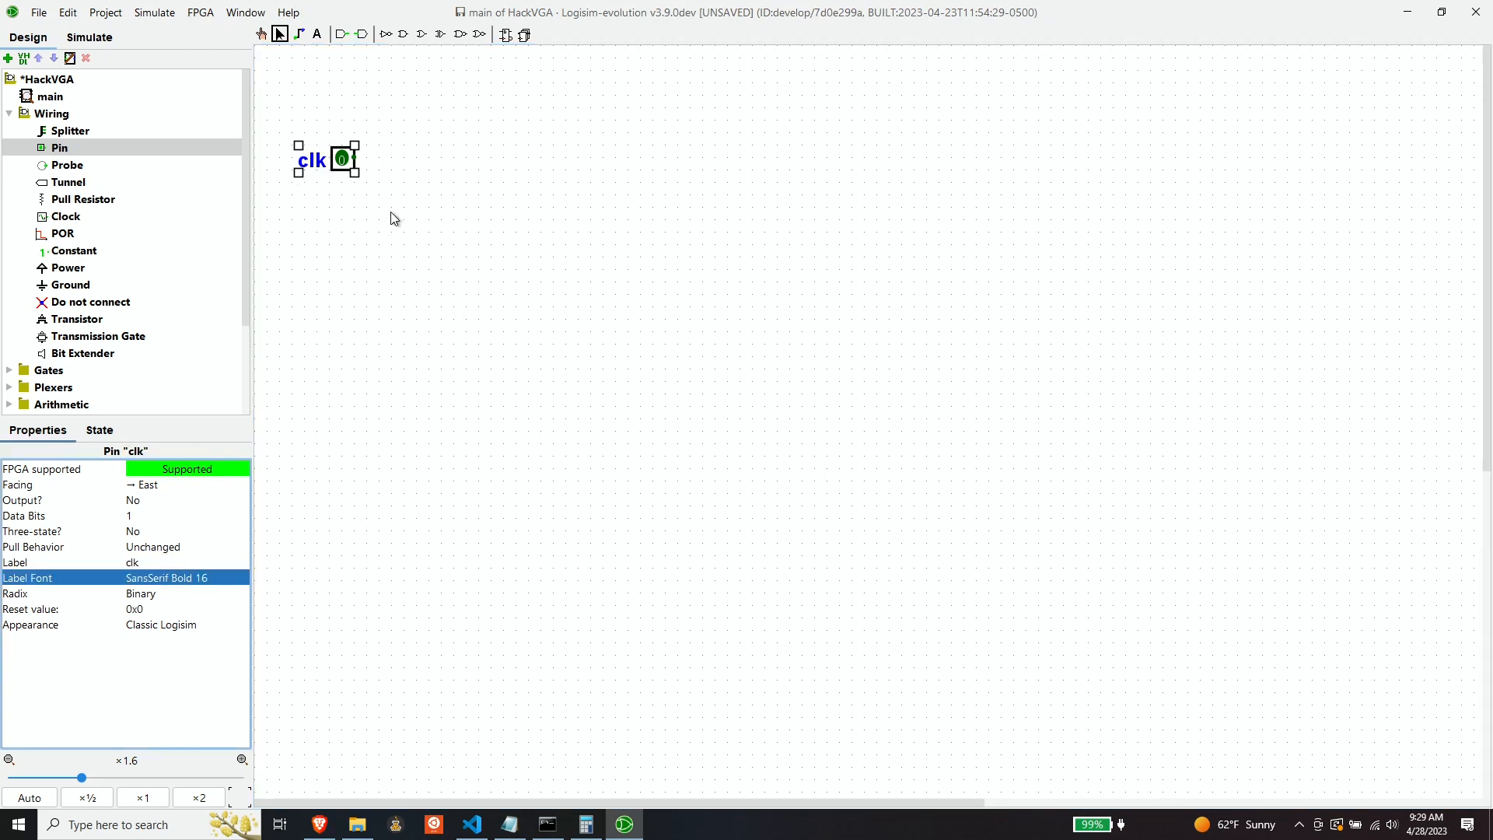
pyautogui.moveTo(339, 158); pyautogui.dragTo(351, 145)
# Add a pin on the far right of the canvas, level with clk, and label it hsync.
pyautogui.click(74, 148)
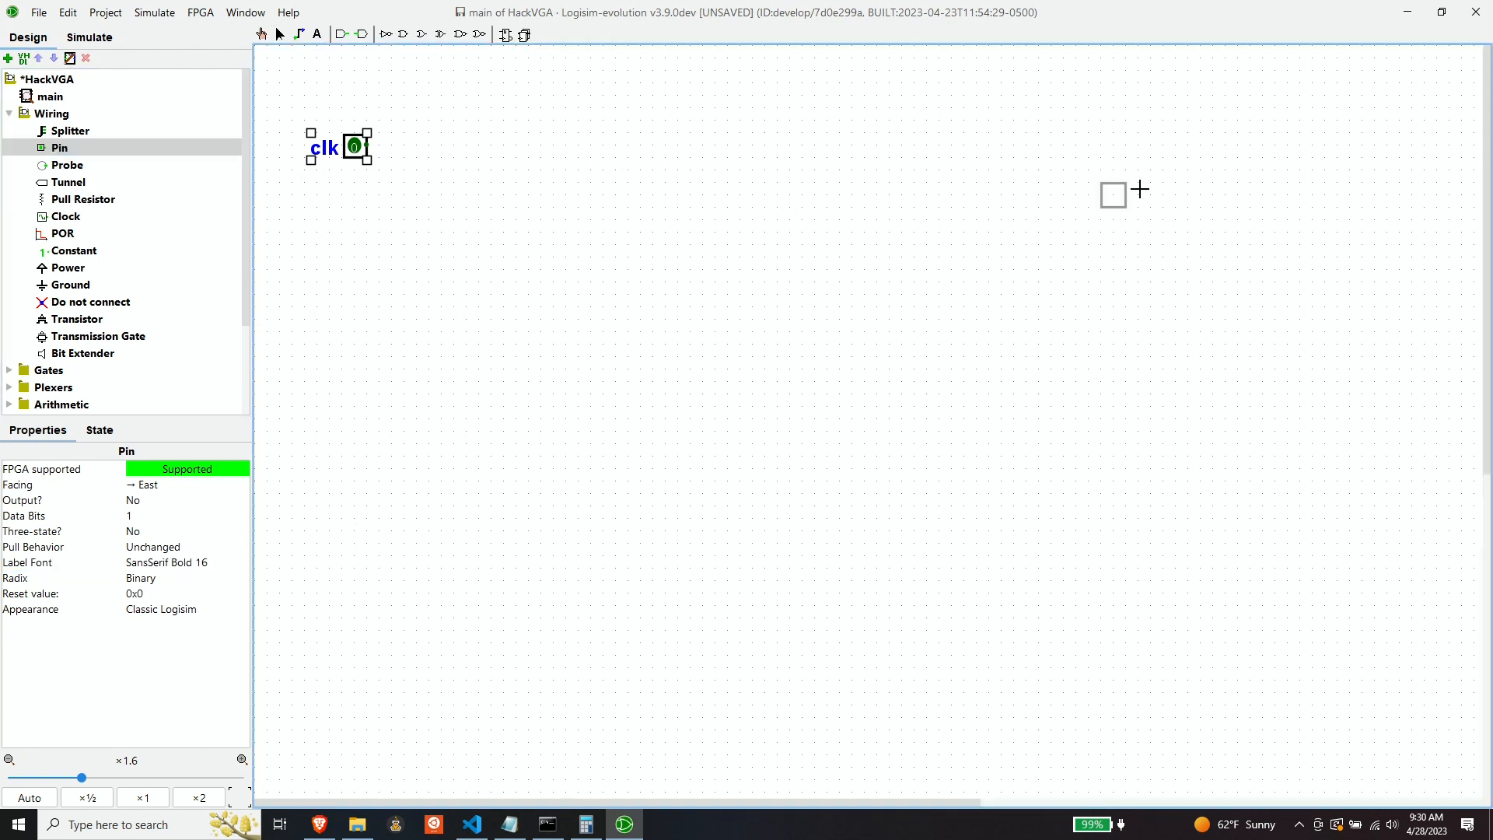
pyautogui.click(1237, 149)
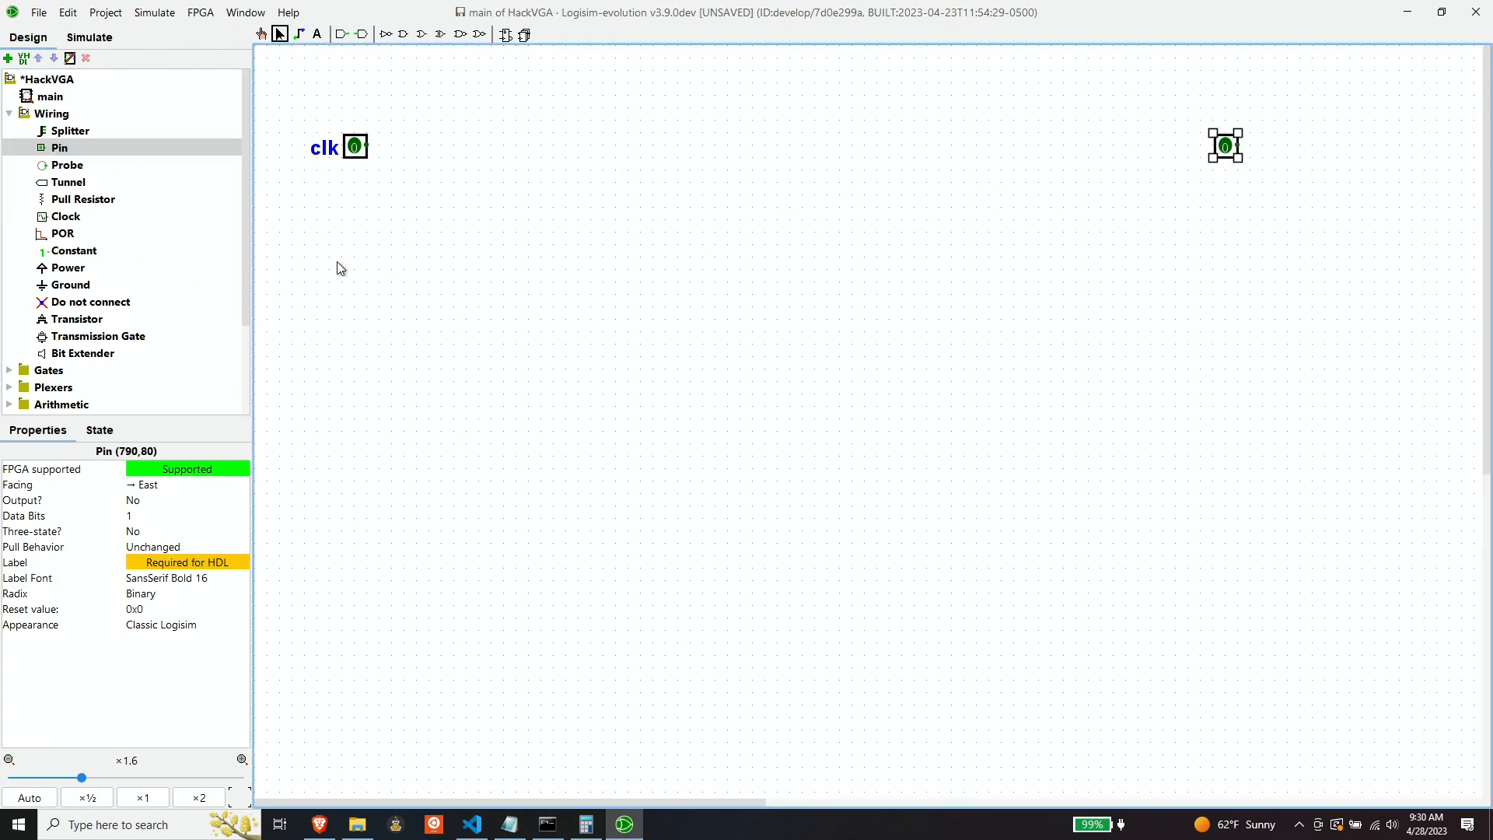
pyautogui.click(163, 563)
pyautogui.write('hsync')
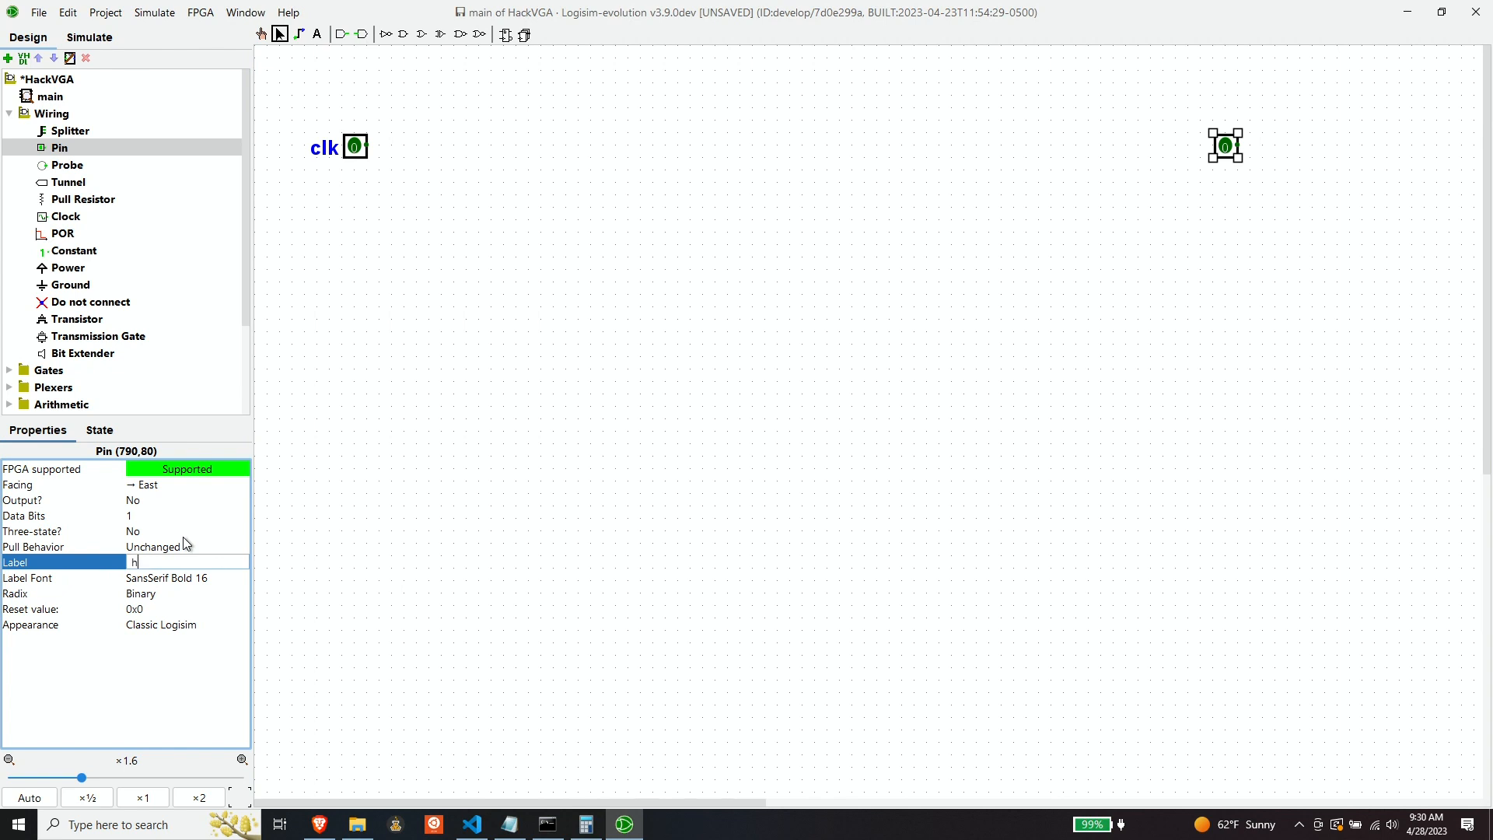
pyautogui.press('Return')
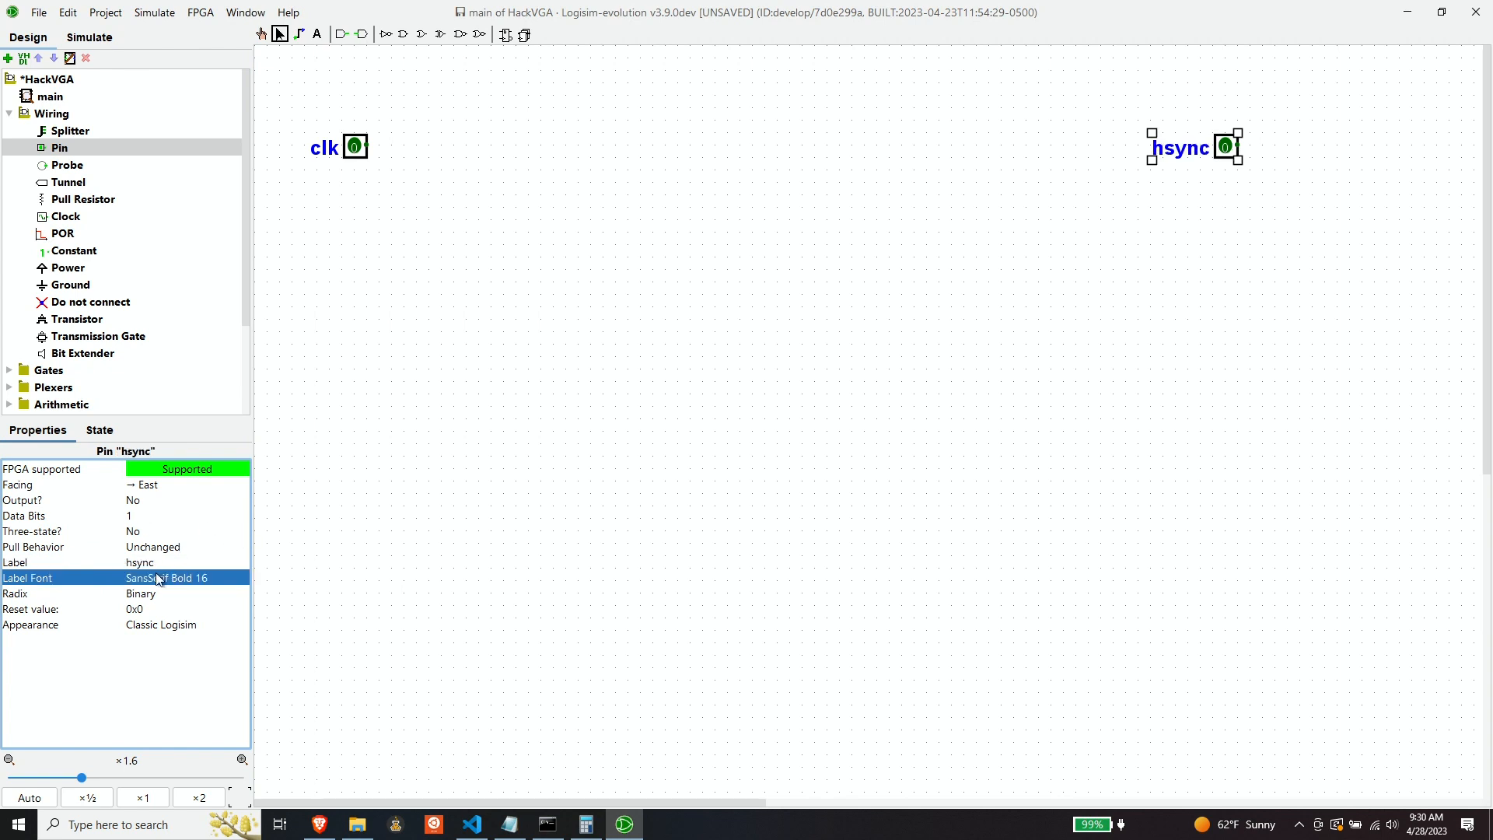
# Add another pin below hsync and label it vsync.
pyautogui.click(71, 149)
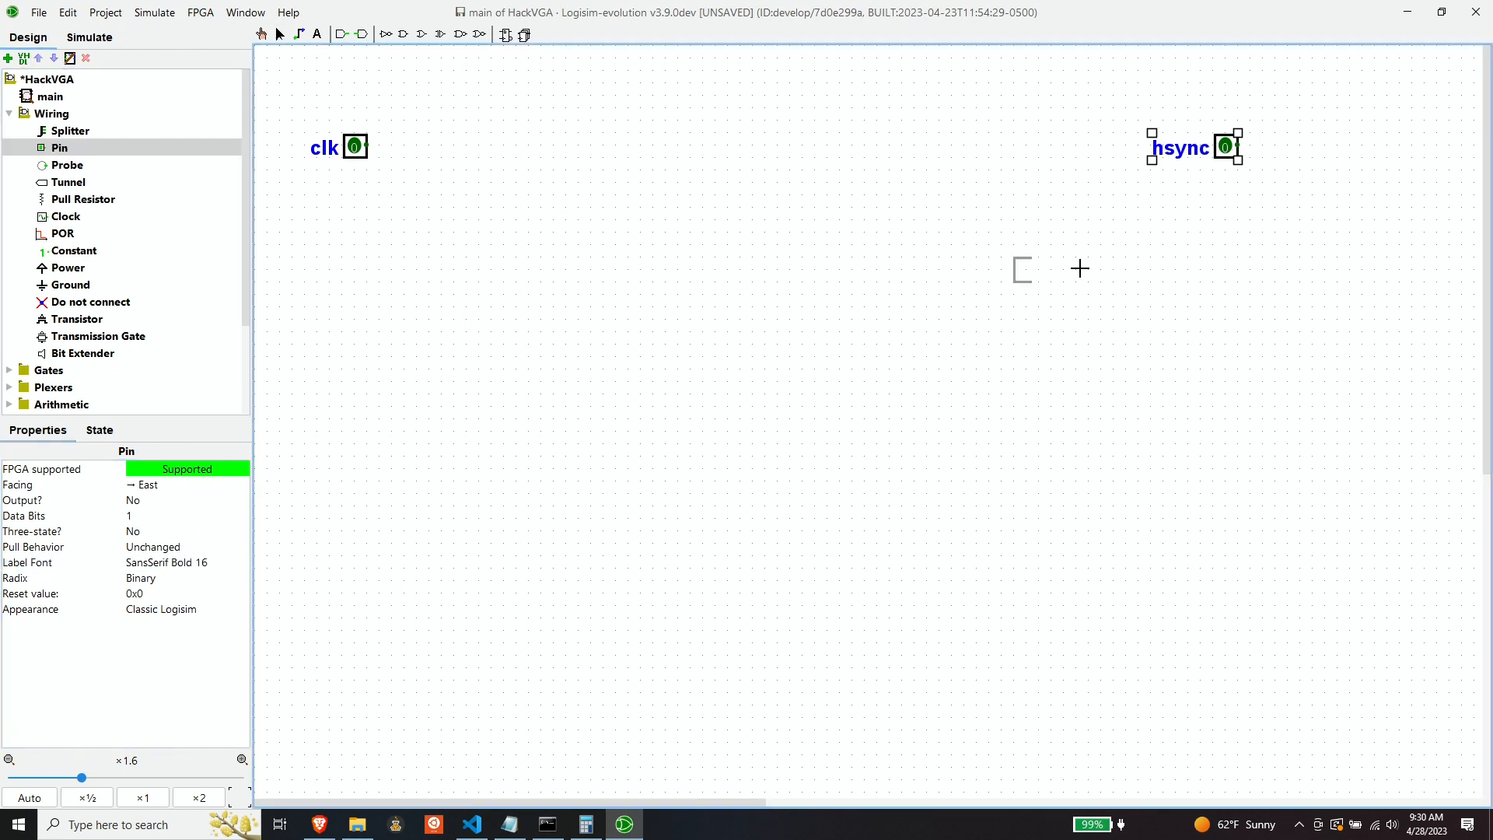
pyautogui.click(1236, 270)
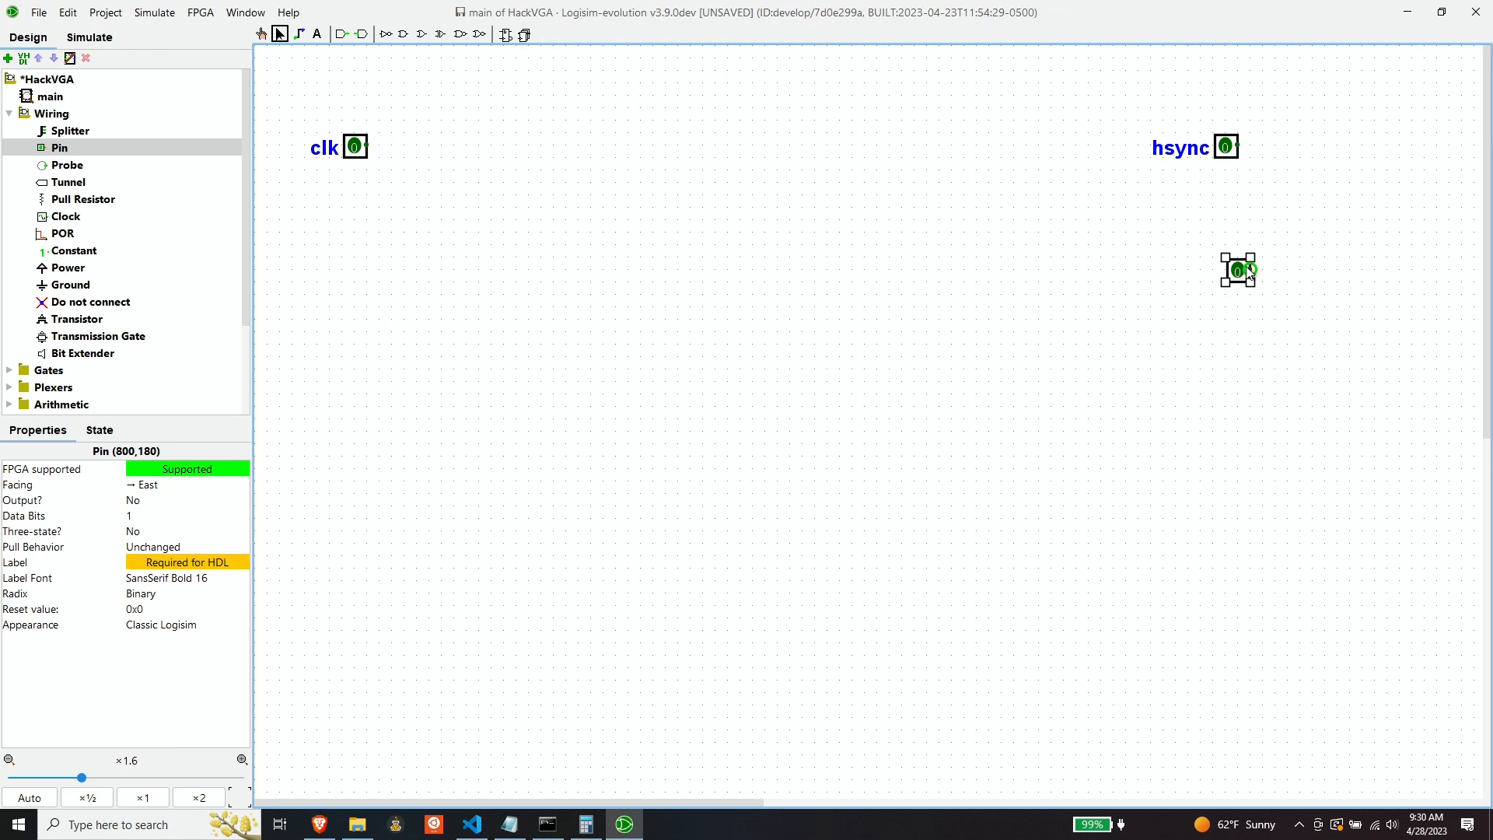
pyautogui.click(155, 558)
pyautogui.write('vsync')
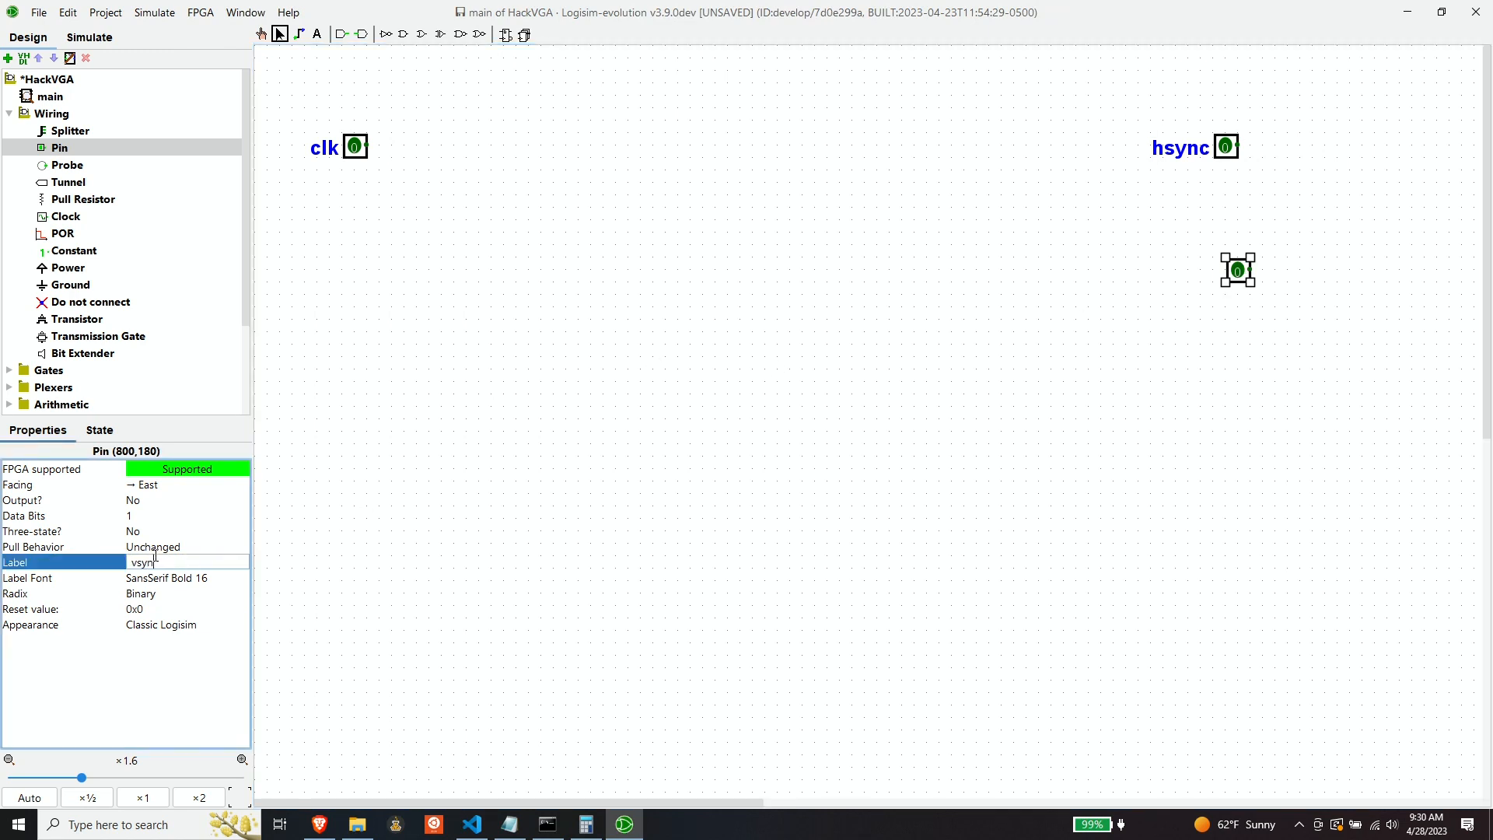
pyautogui.press('Return')
# Make the hsync pin an output and set its facing to West.
pyautogui.click(1231, 153)
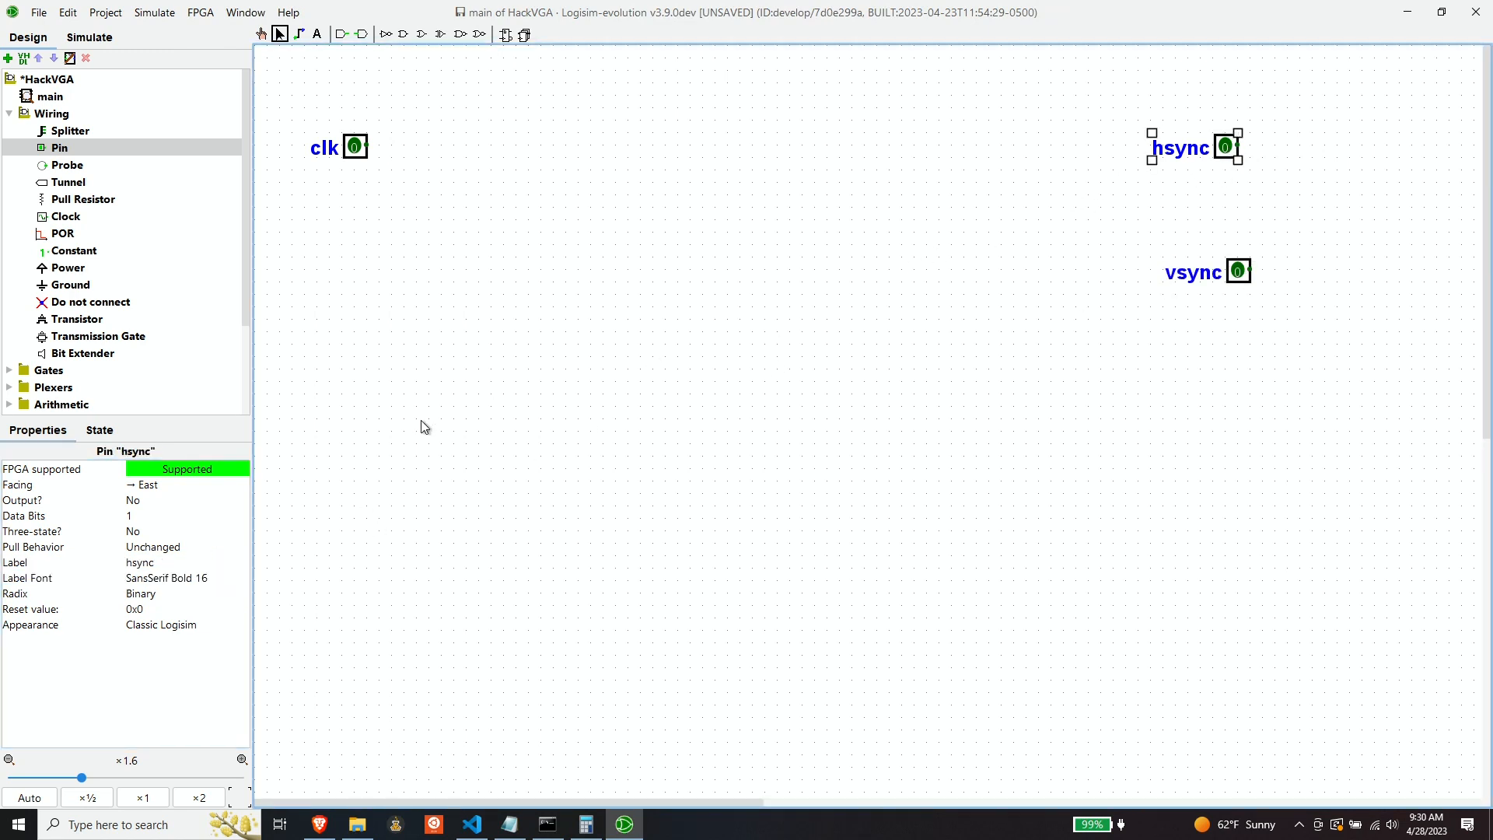
pyautogui.click(136, 500)
pyautogui.click(141, 522)
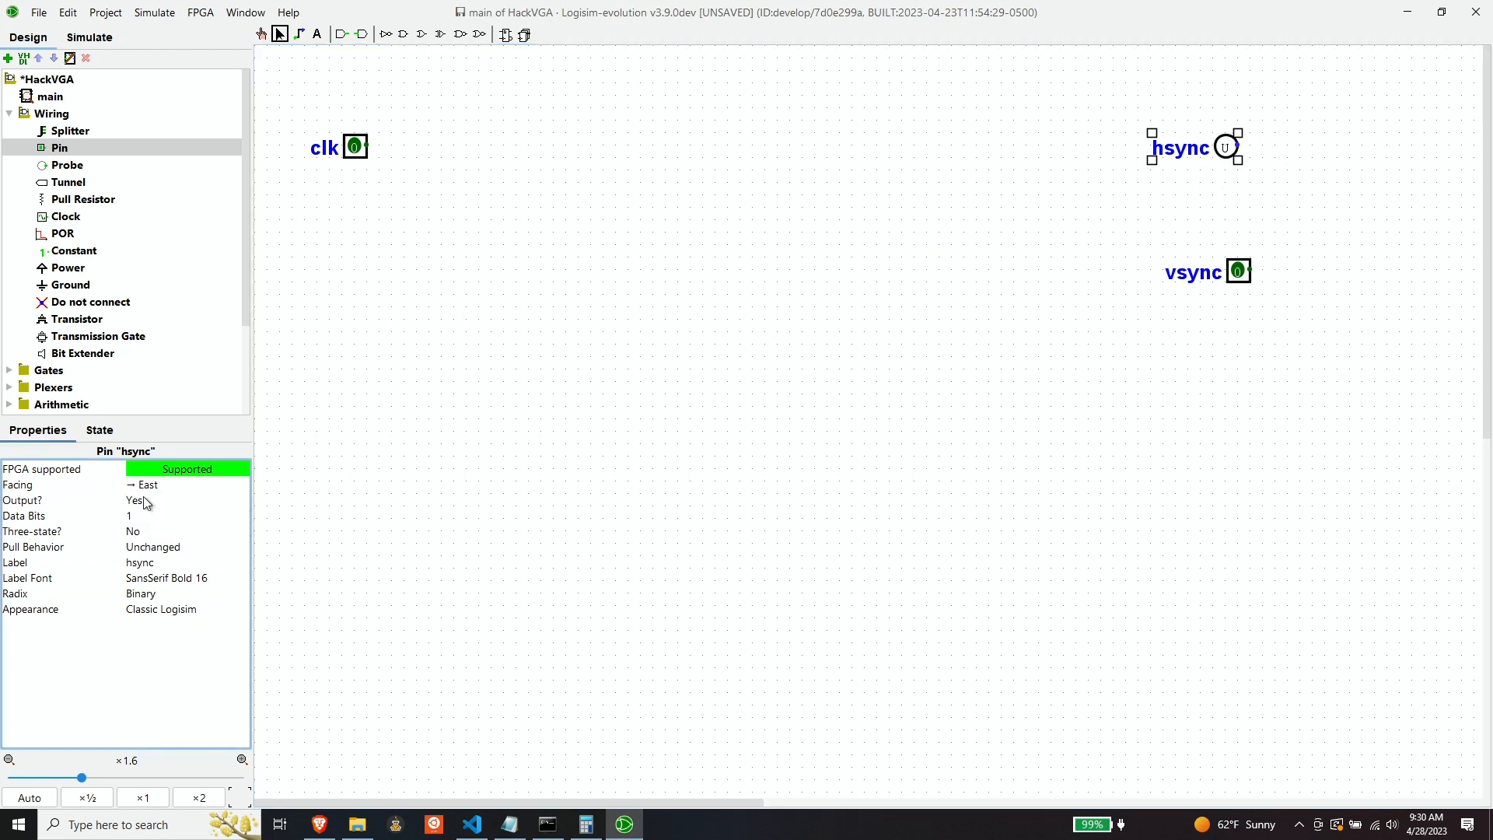
pyautogui.click(149, 485)
pyautogui.click(163, 559)
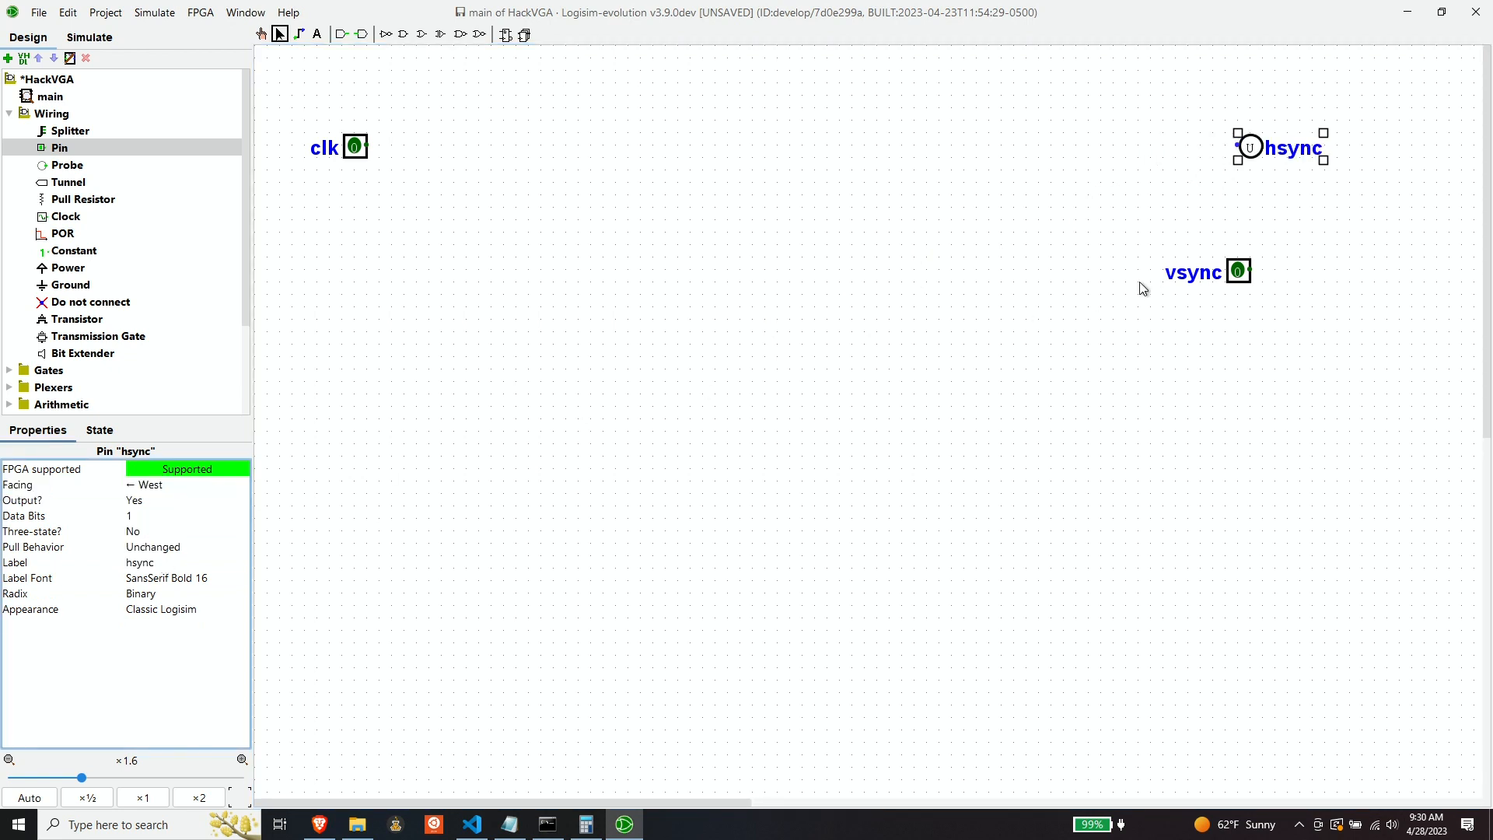
# Make the vsync pin an output and set its facing to West.
pyautogui.click(1238, 284)
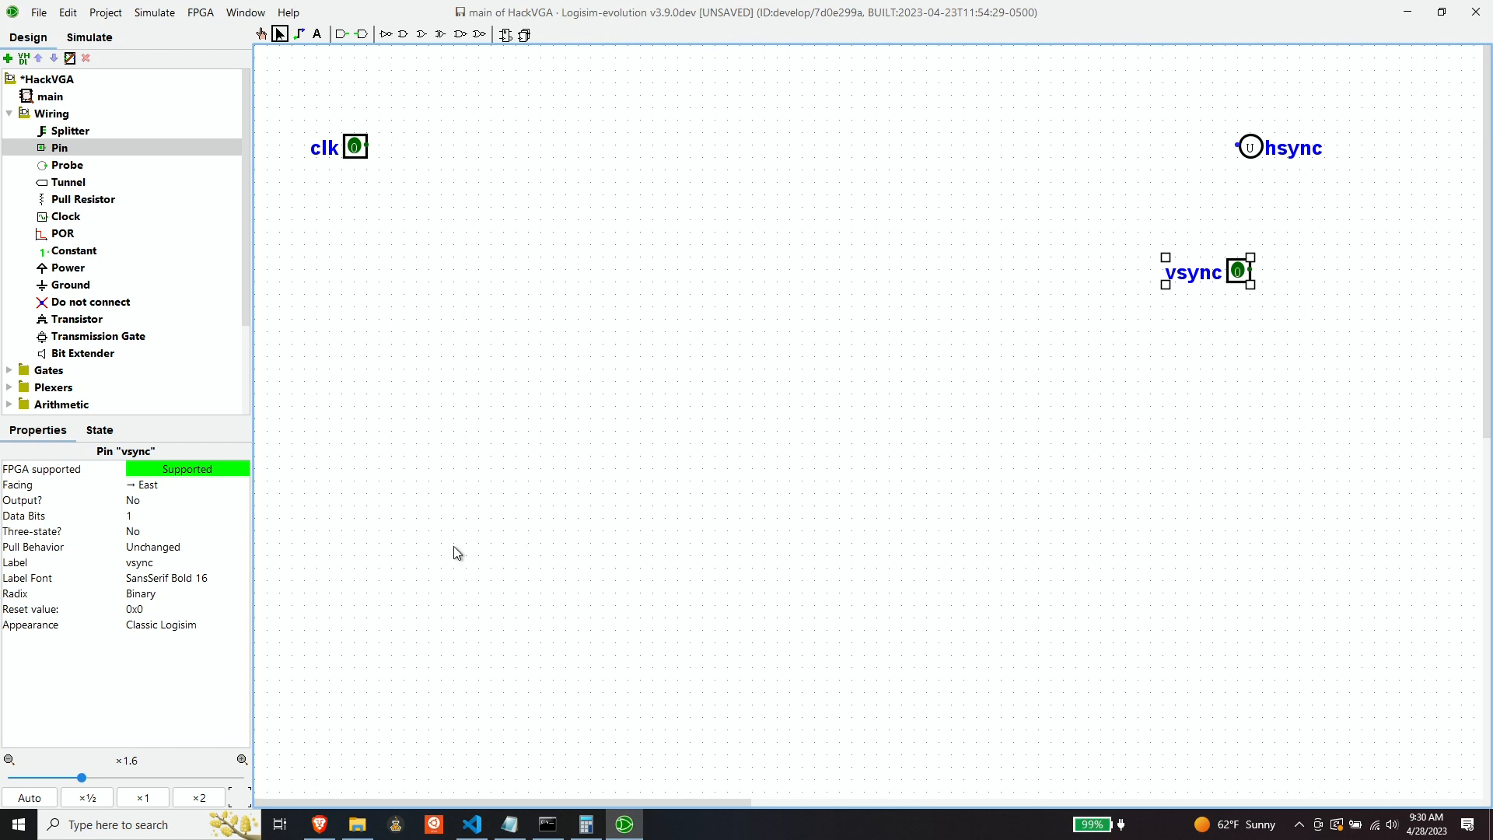
pyautogui.click(147, 504)
pyautogui.click(148, 525)
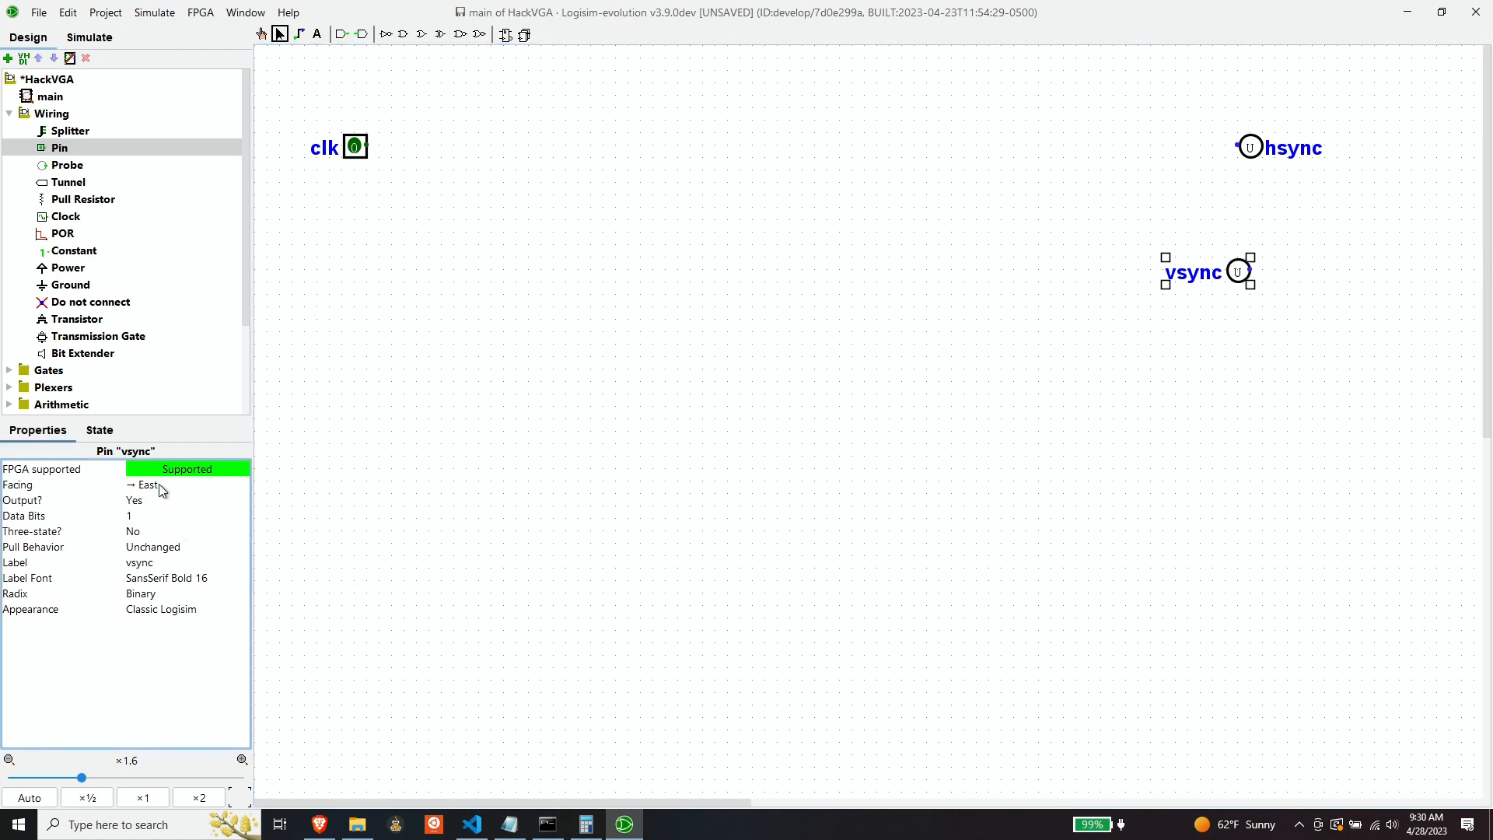
pyautogui.click(163, 488)
pyautogui.click(163, 558)
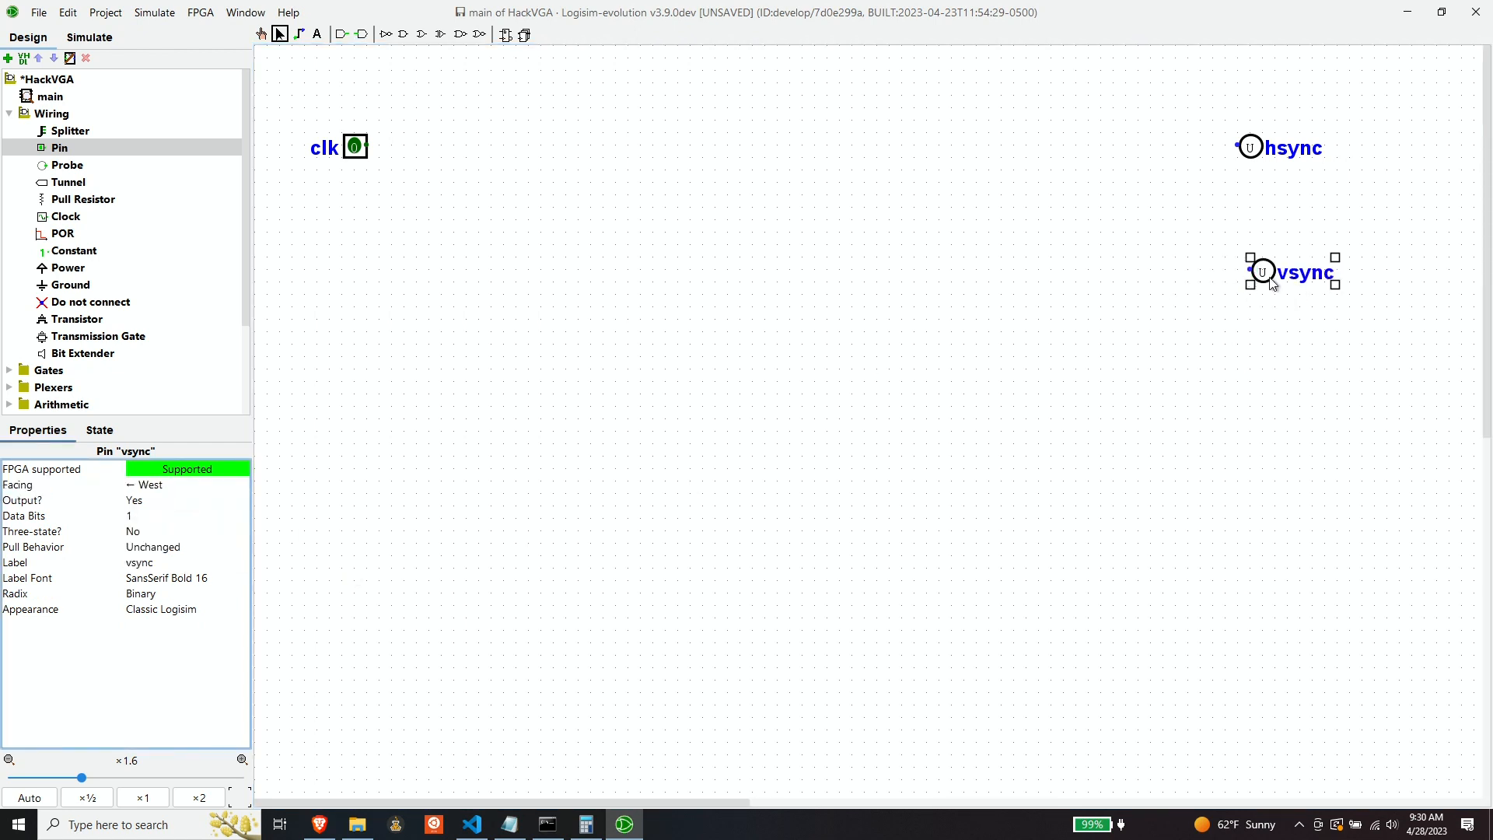
# Move the vsync and hsync output pins further down the canvas, aligned vertically with hsync above vsync.
pyautogui.moveTo(1288, 272); pyautogui.dragTo(1288, 463)
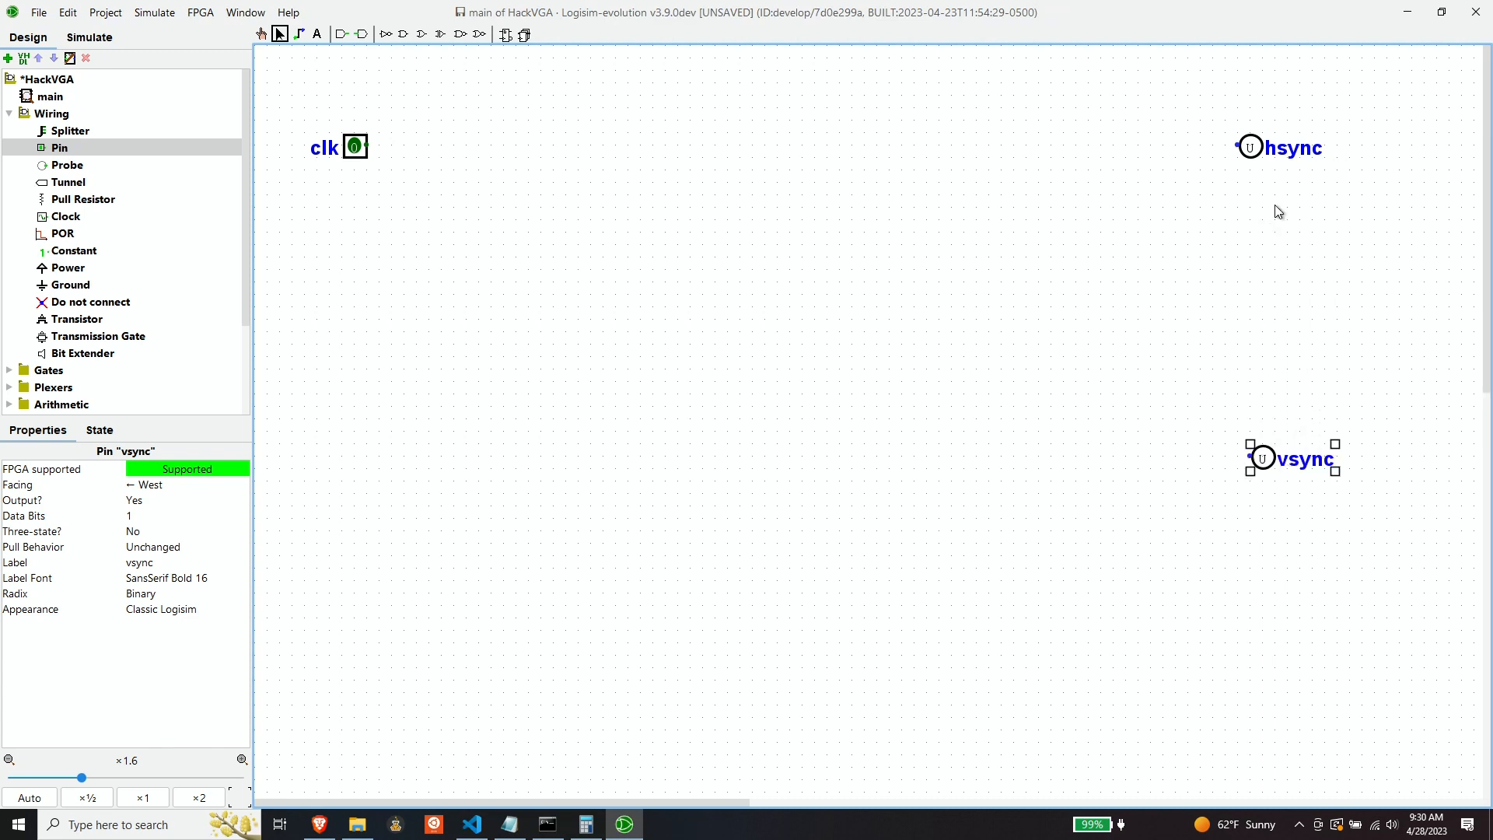
pyautogui.moveTo(1283, 160); pyautogui.dragTo(1294, 295)
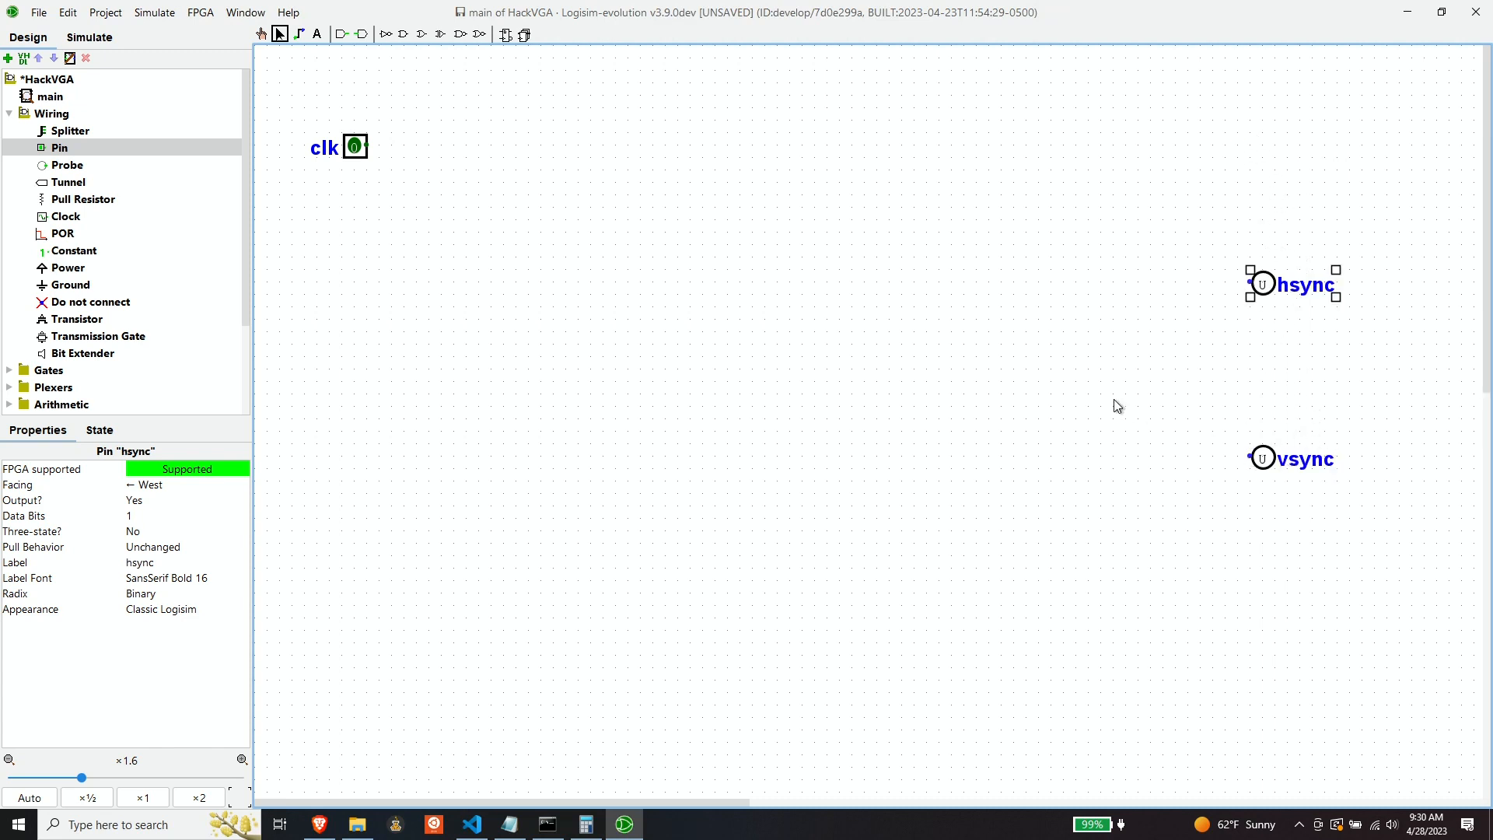
pyautogui.click(1125, 408)
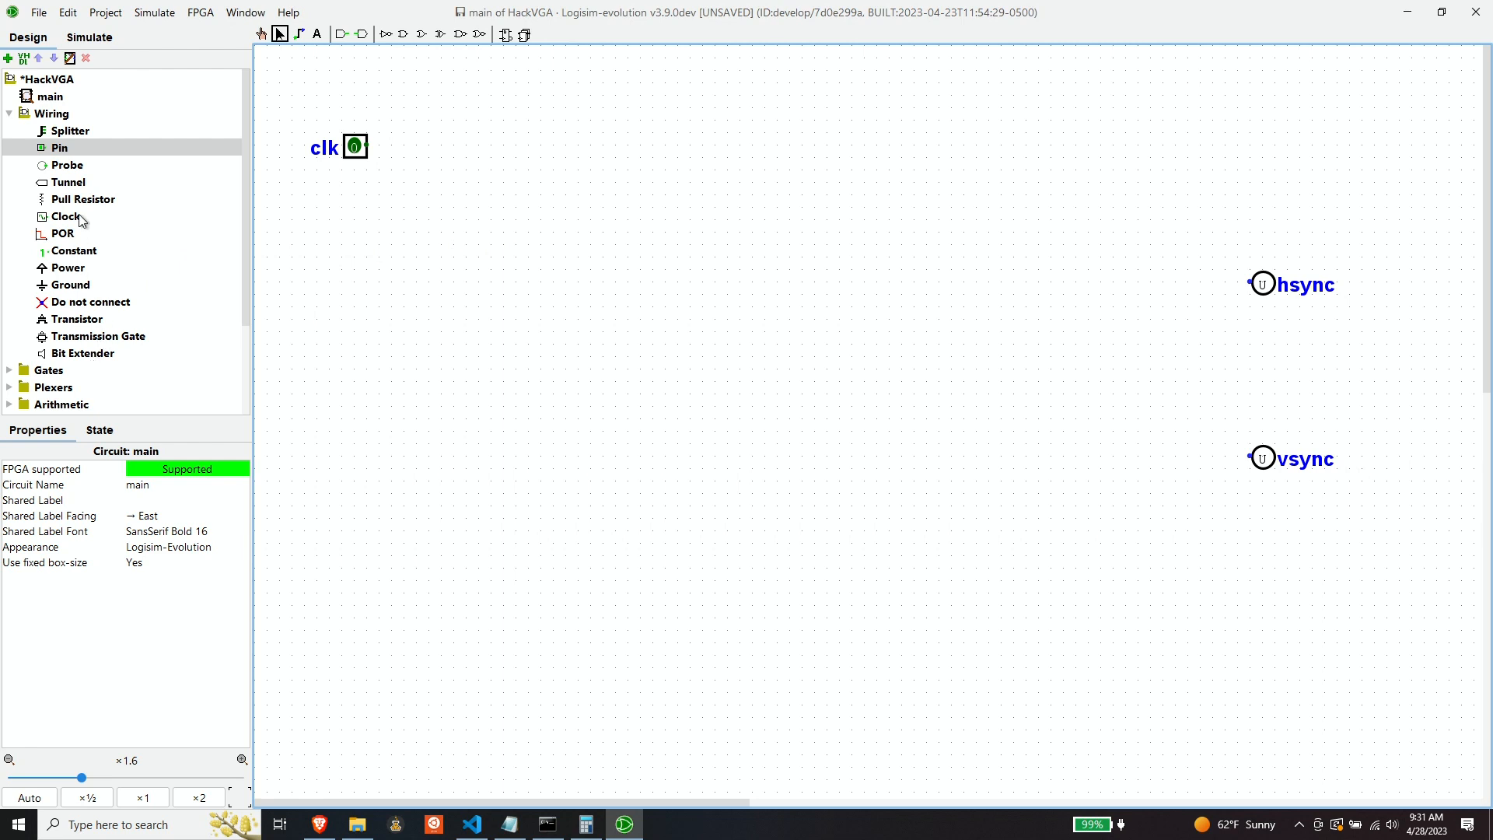
# Add two stacked input pins well below clk and label the lower one hpix.
pyautogui.click(57, 148)
pyautogui.click(417, 420)
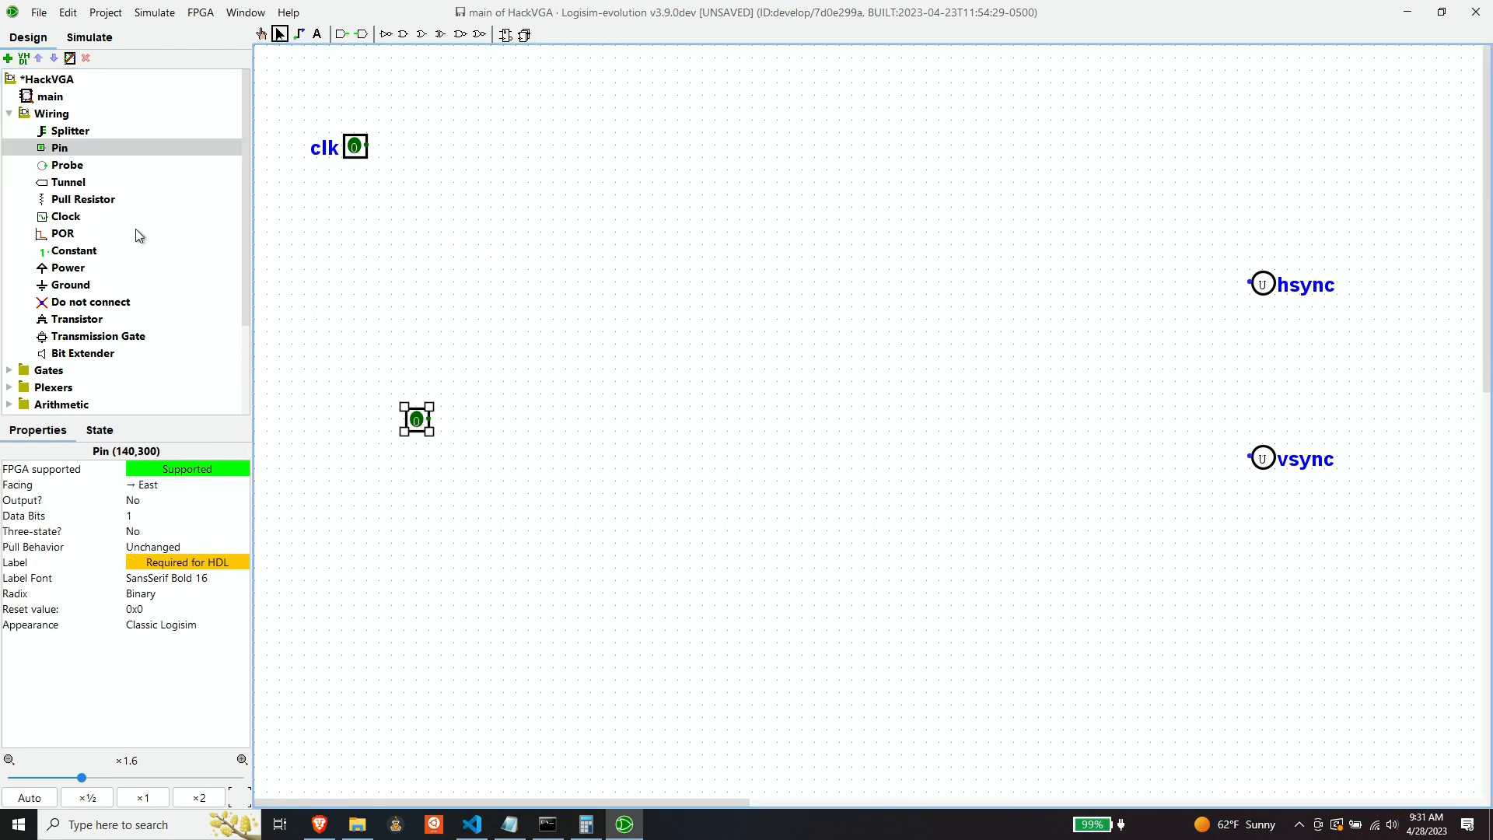
pyautogui.click(417, 468)
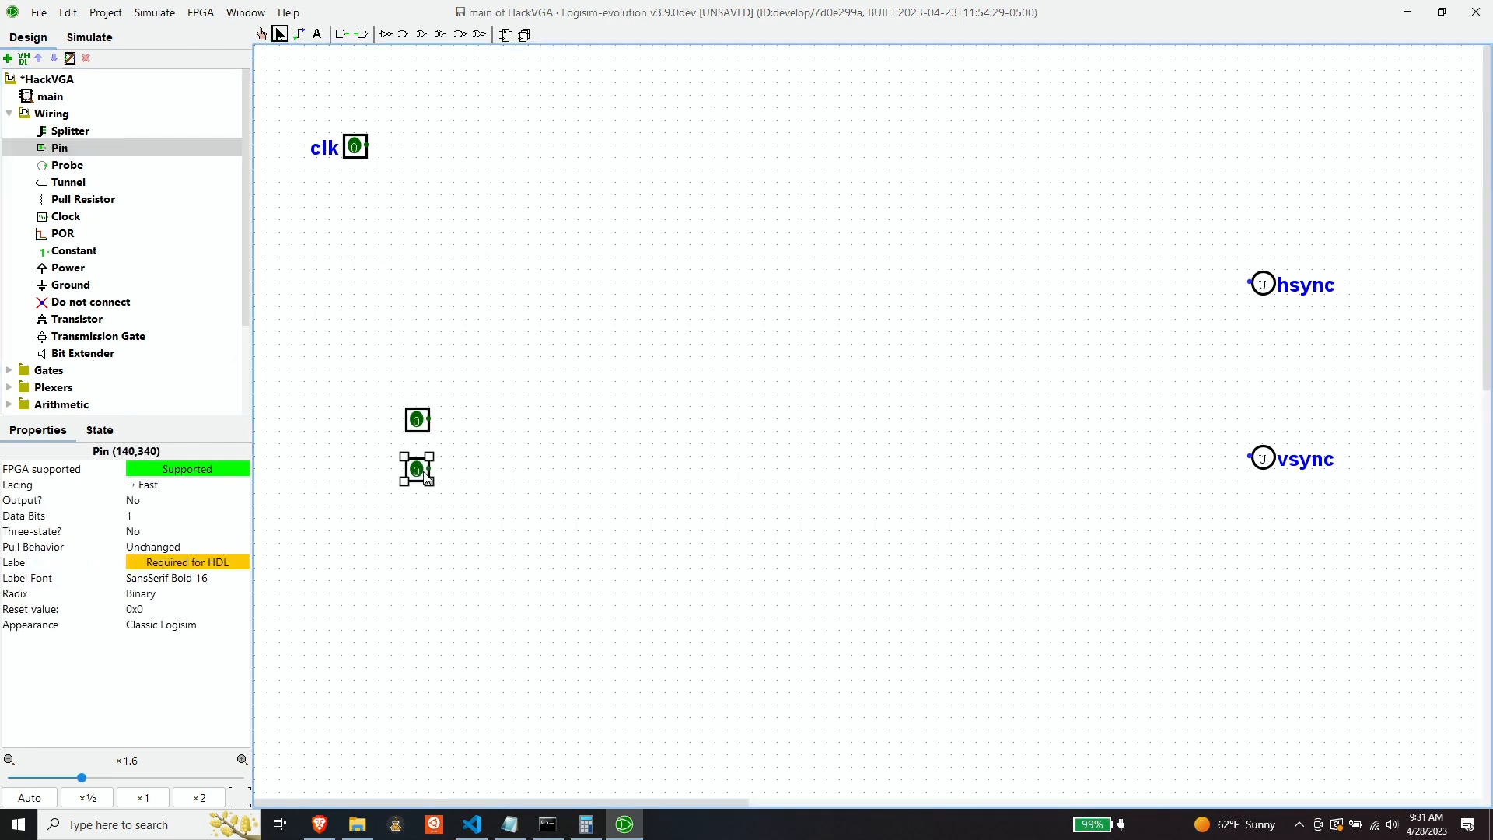
pyautogui.click(219, 562)
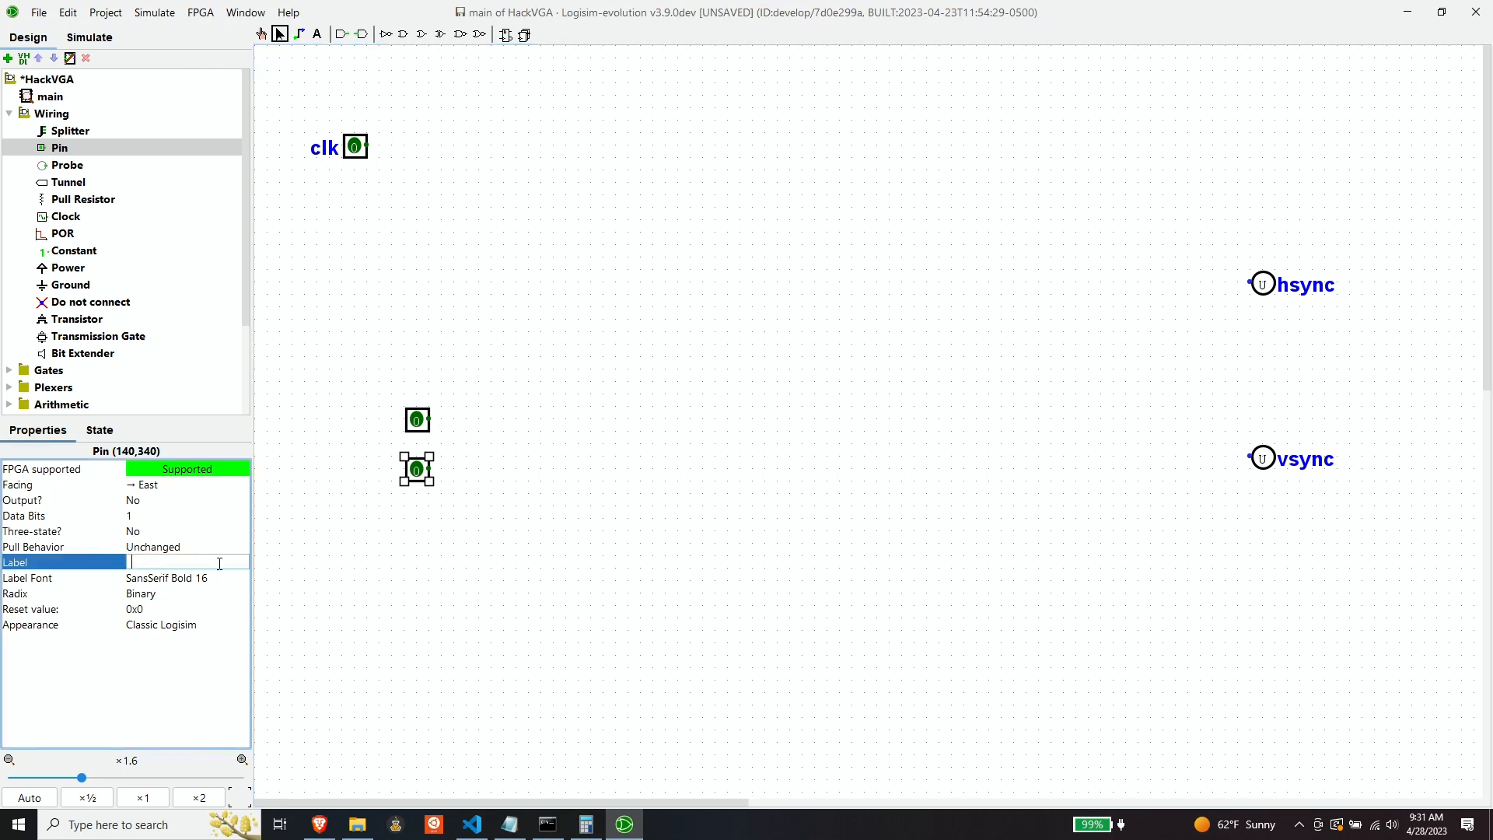
pyautogui.write('hpix')
pyautogui.press('Return')
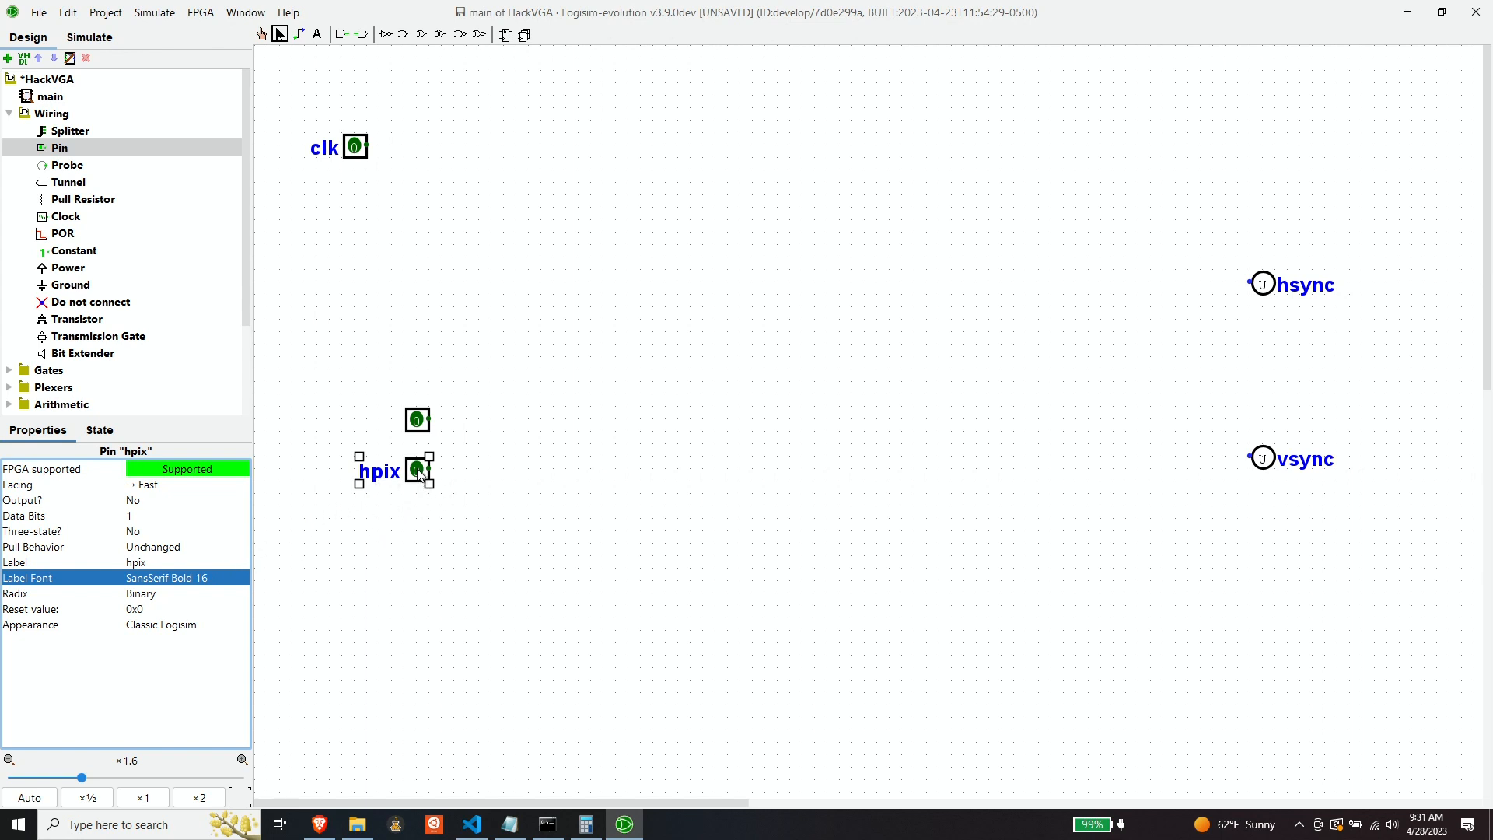
# Move the hpix pin directly above the unlabelled pin and label that other pin vpix.
pyautogui.moveTo(420, 472); pyautogui.dragTo(420, 373)
pyautogui.click(414, 419)
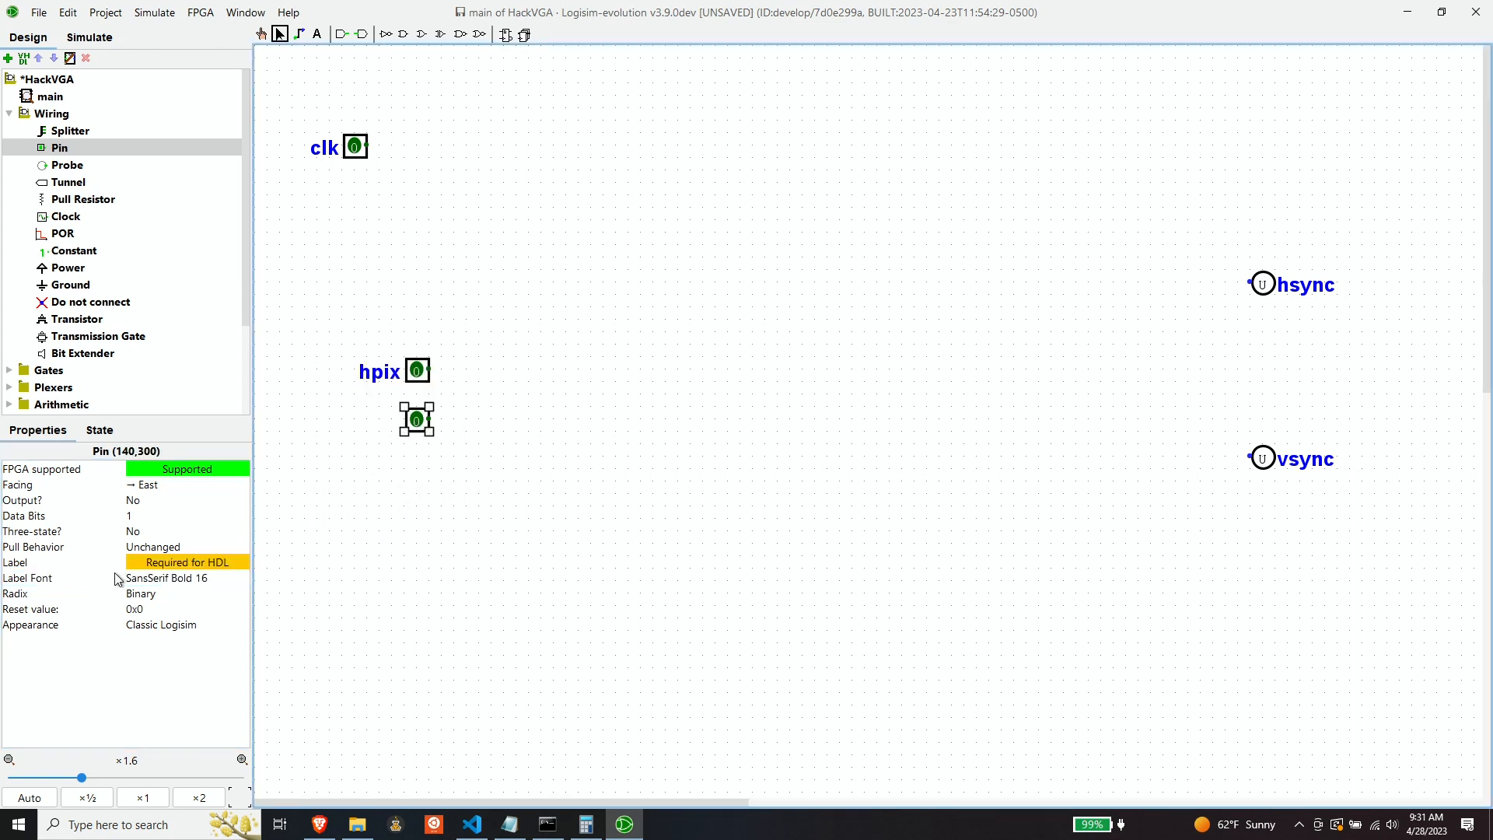
pyautogui.click(161, 562)
pyautogui.write('vpix')
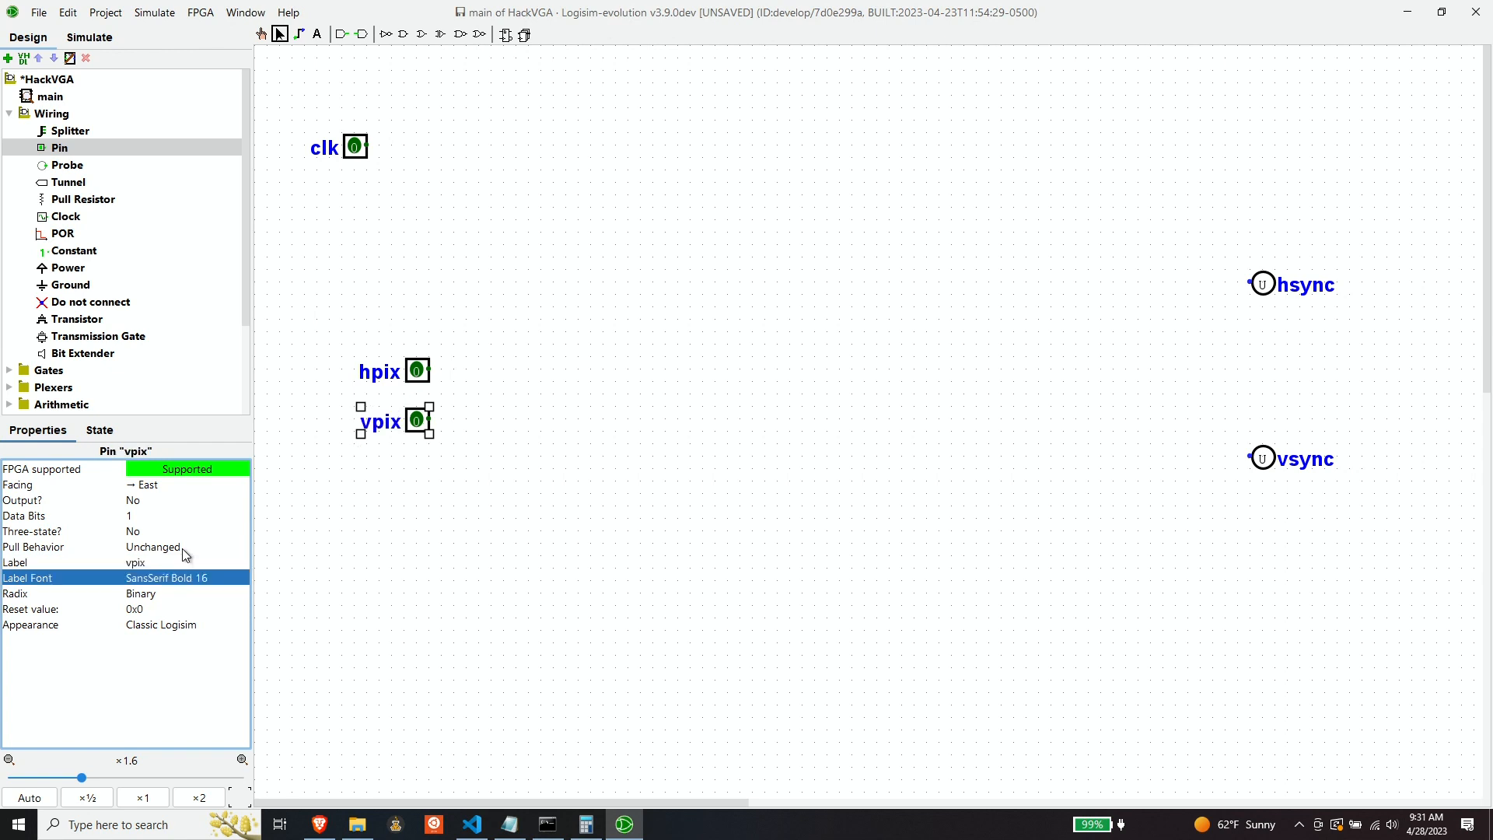
# Set the hpix pin's data bits to 10.
pyautogui.click(420, 372)
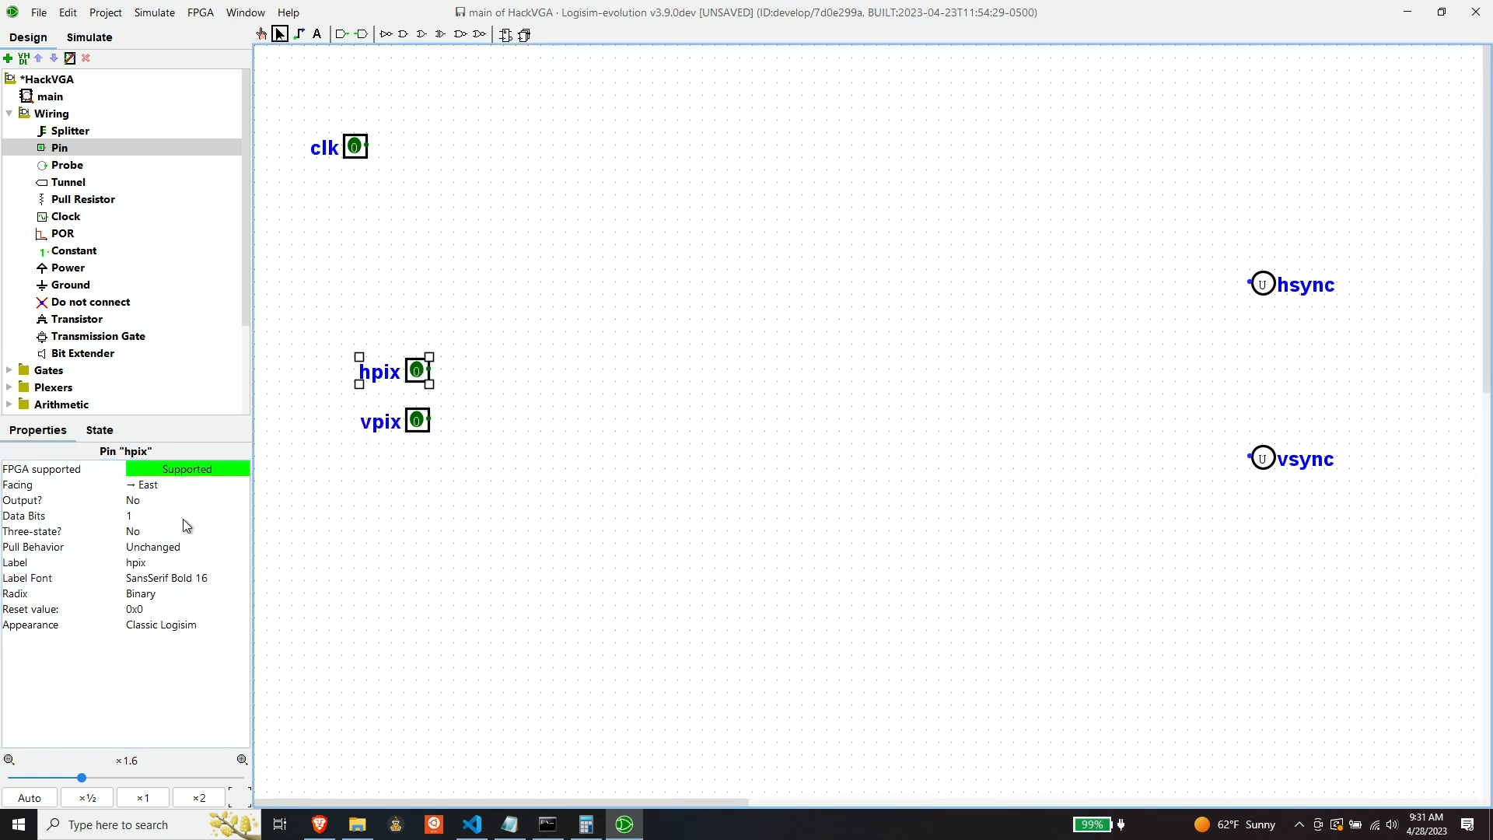
pyautogui.click(157, 515)
pyautogui.write('0')
pyautogui.press('Return')
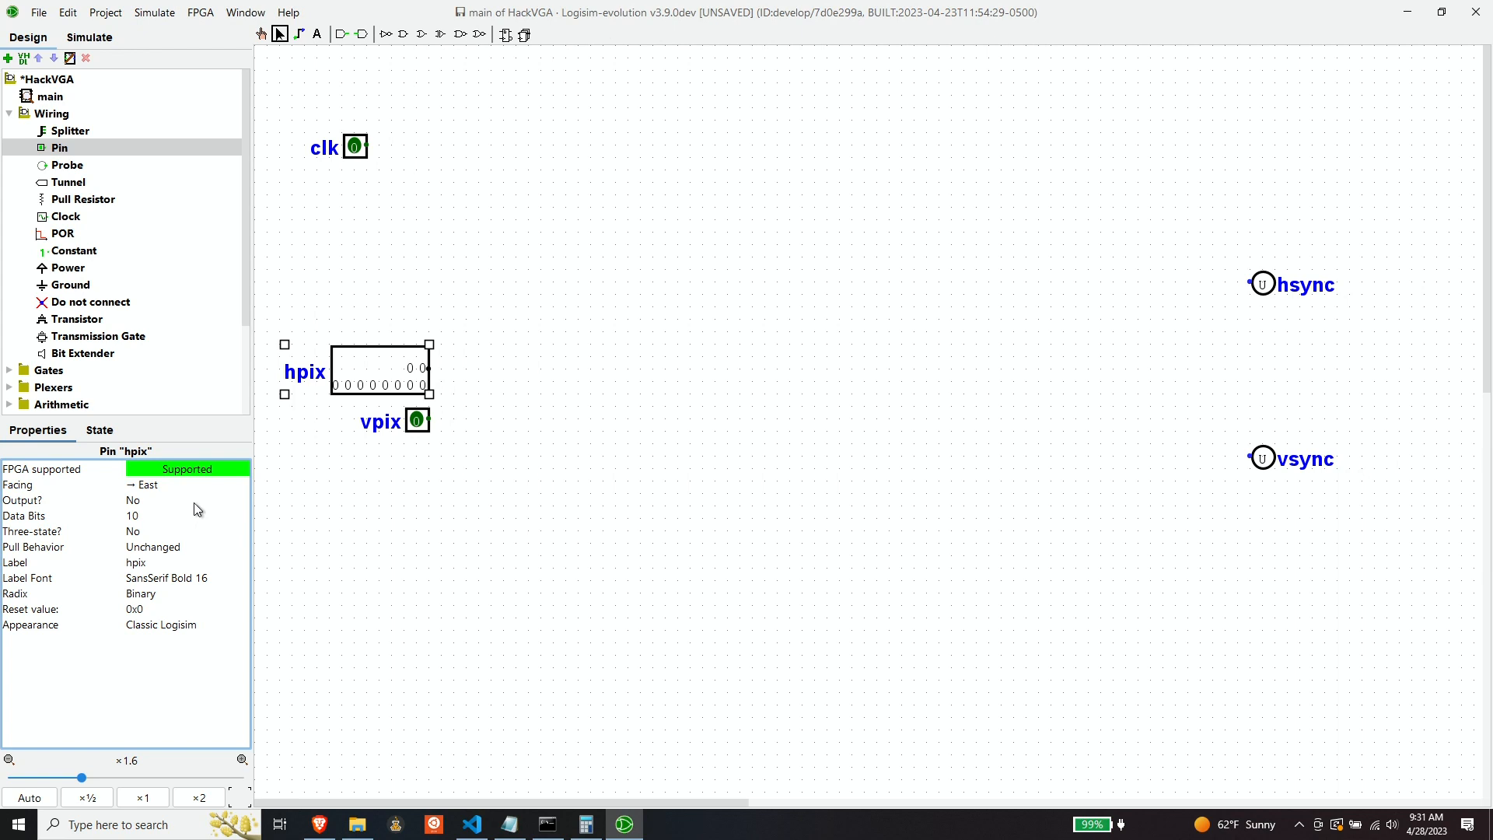
# Set the vpix pin's data bits to 9 and shift it slightly down to leave a gap below hpix.
pyautogui.click(417, 421)
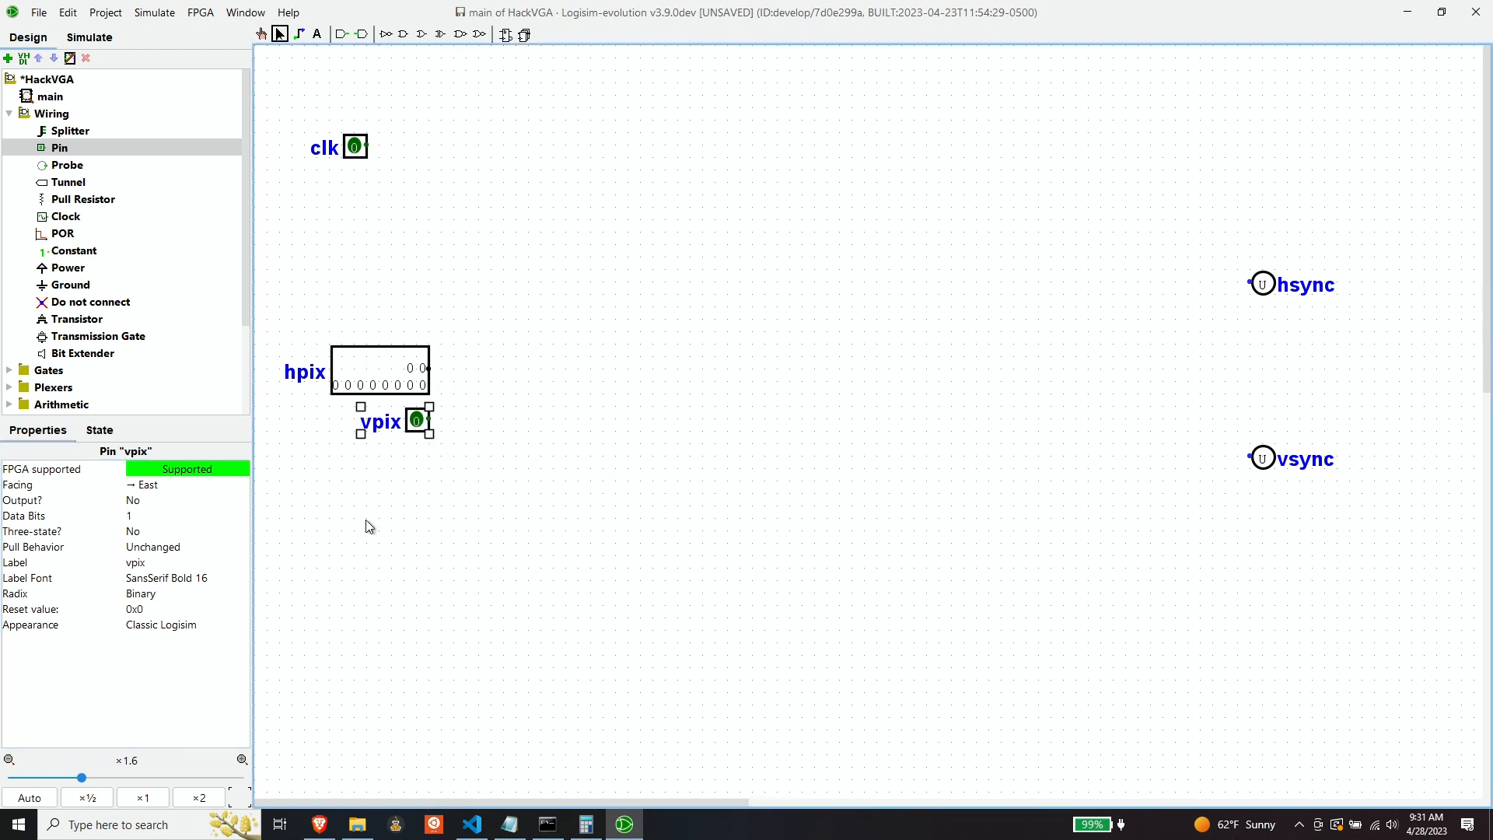
pyautogui.click(160, 515)
pyautogui.write('9')
pyautogui.press('Return')
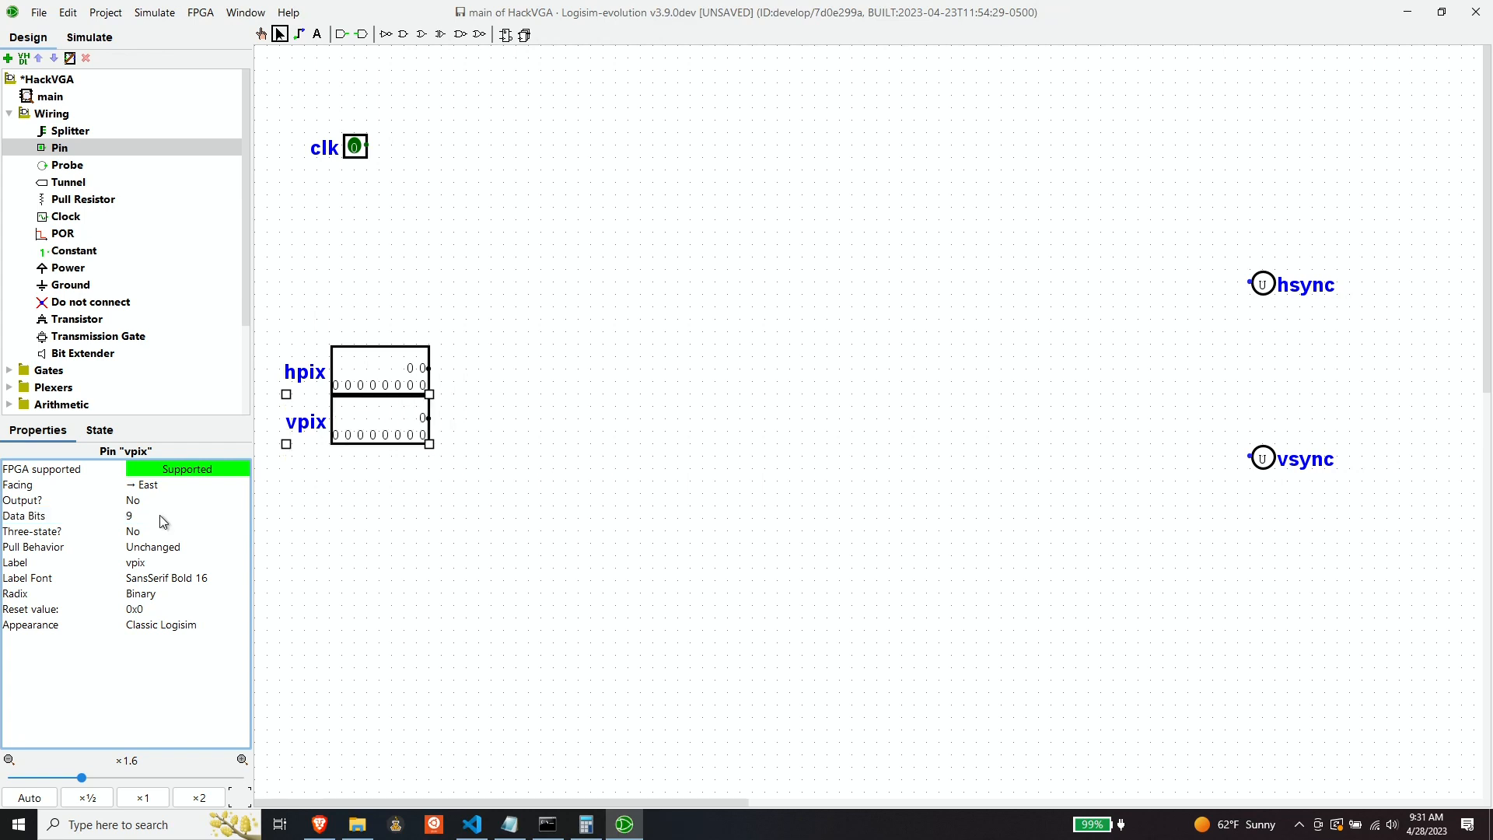
pyautogui.moveTo(400, 412); pyautogui.dragTo(400, 425)
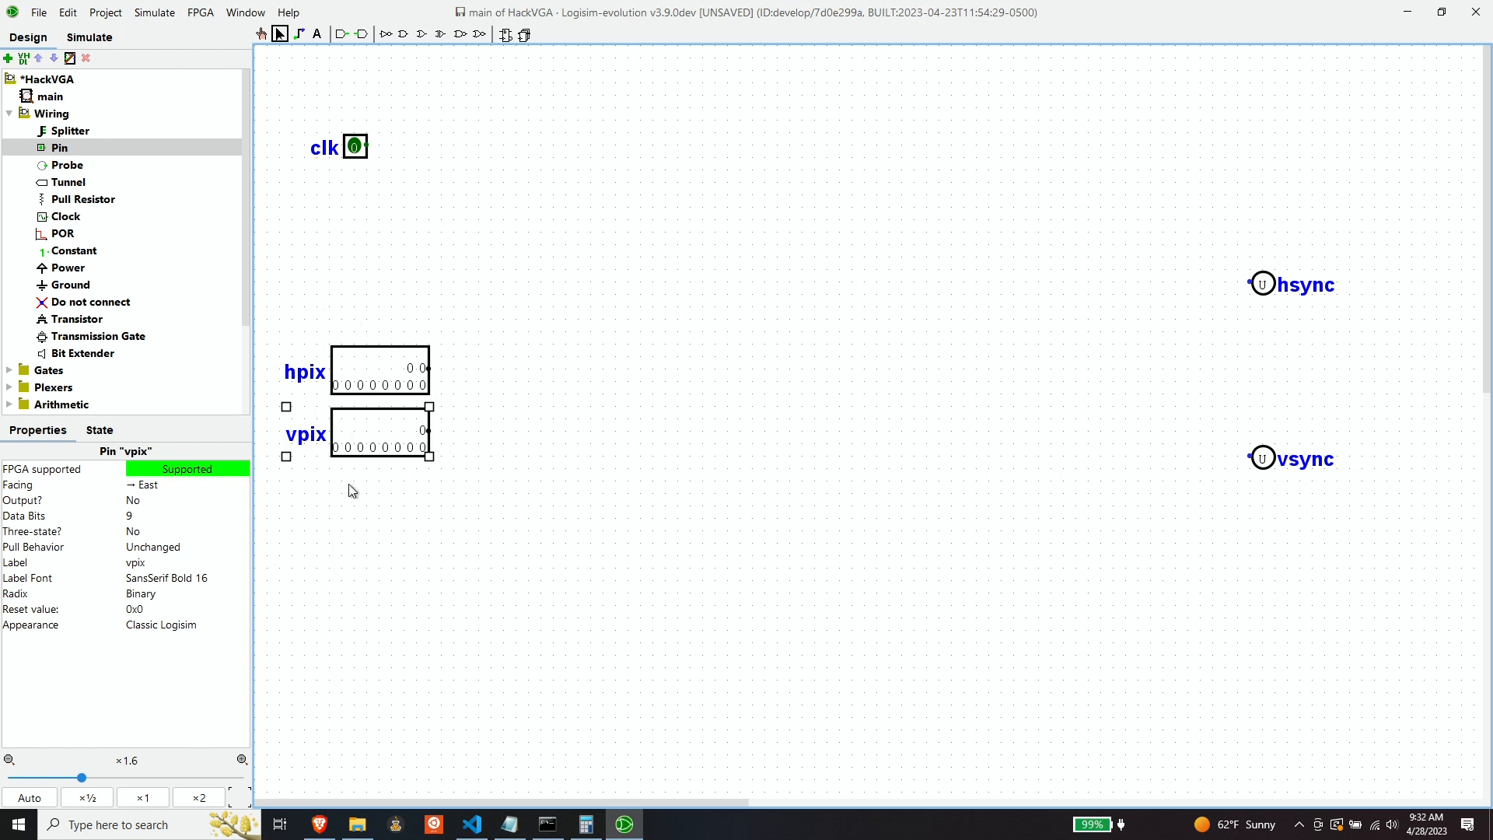
pyautogui.click(381, 509)
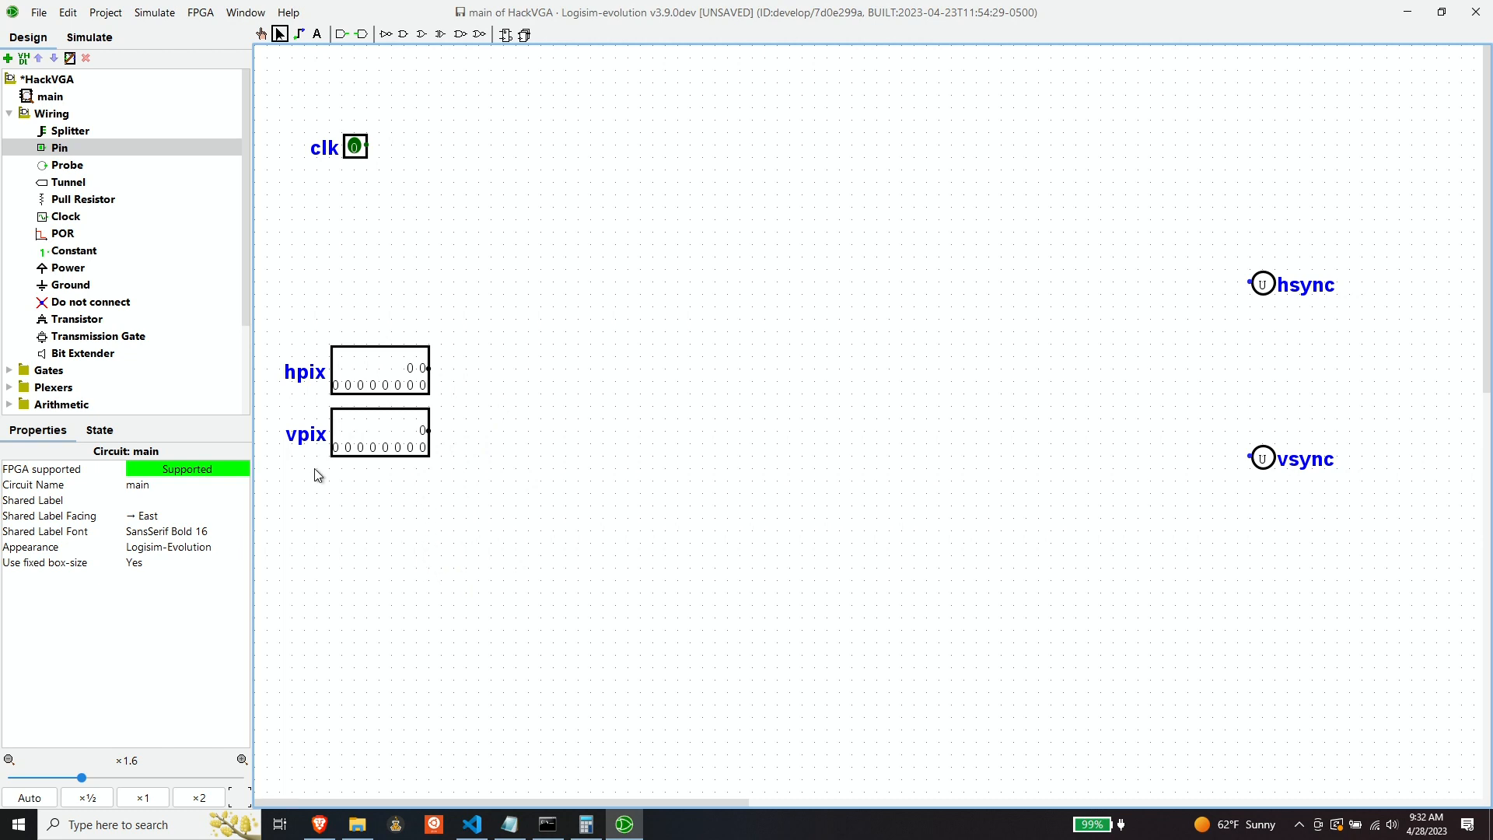
# Duplicate the hpix and vpix pins together and position the copies directly above the originals, below clk.
pyautogui.click(378, 367)
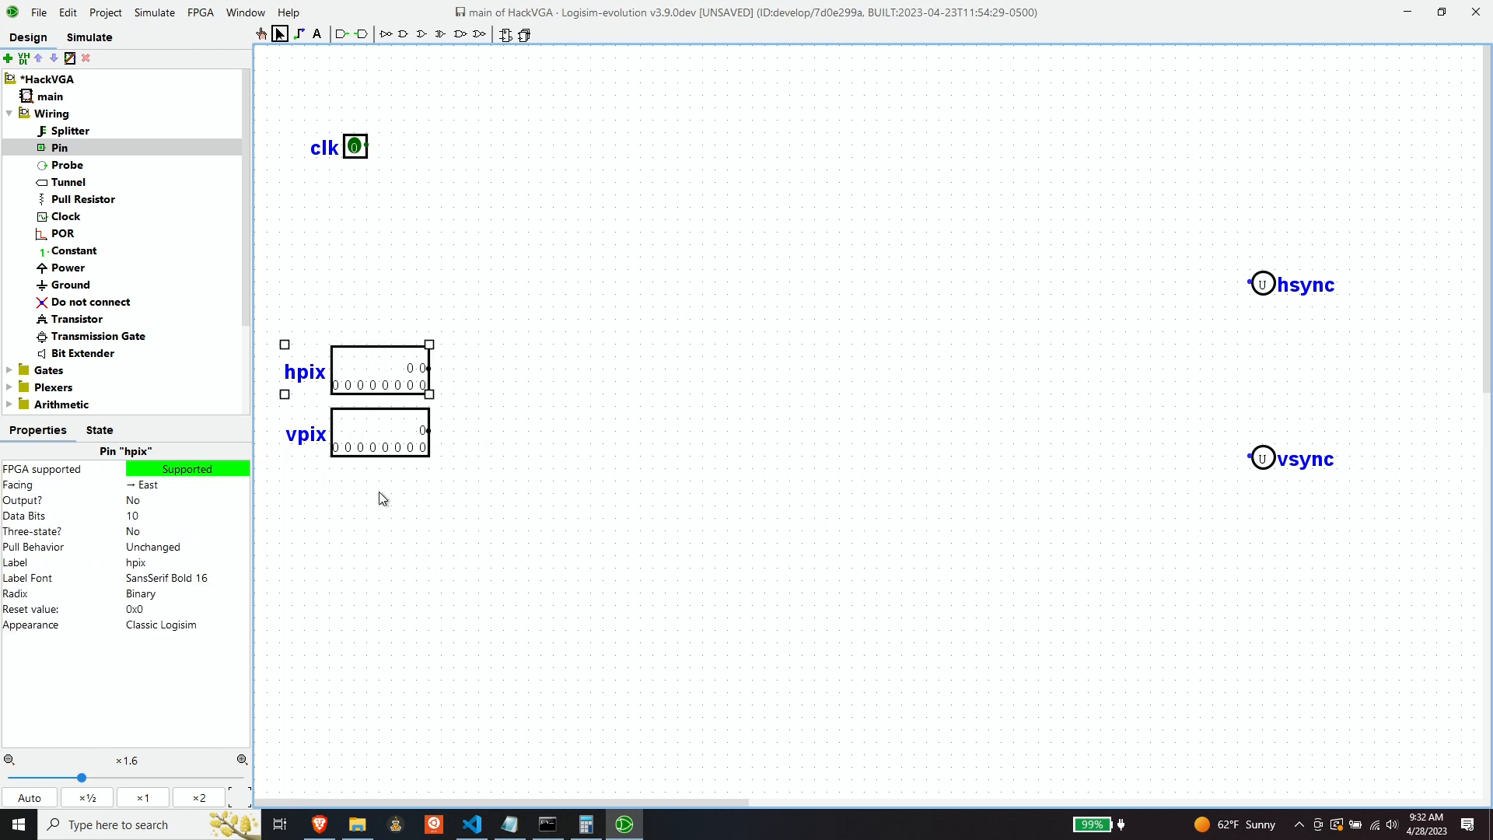
pyautogui.keyDown('shift'); pyautogui.click(374, 440); pyautogui.keyUp('shift')
pyautogui.hotkey('ctrl', 'd')
pyautogui.moveTo(395, 463); pyautogui.dragTo(382, 327)
pyautogui.click(427, 507)
# Label the upper duplicated 10-bit pin hpixsync.
pyautogui.click(391, 247)
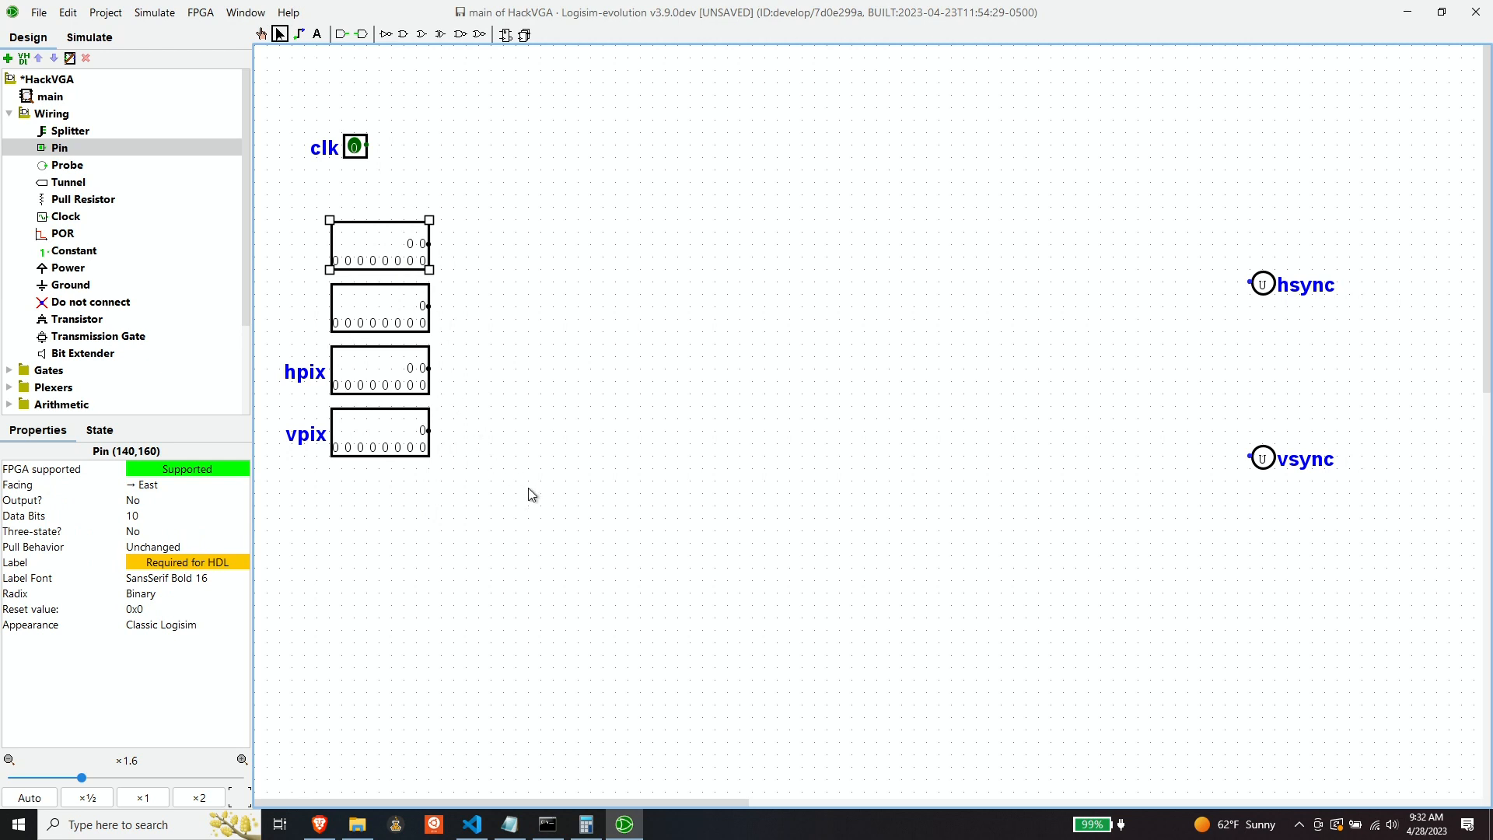
pyautogui.click(159, 562)
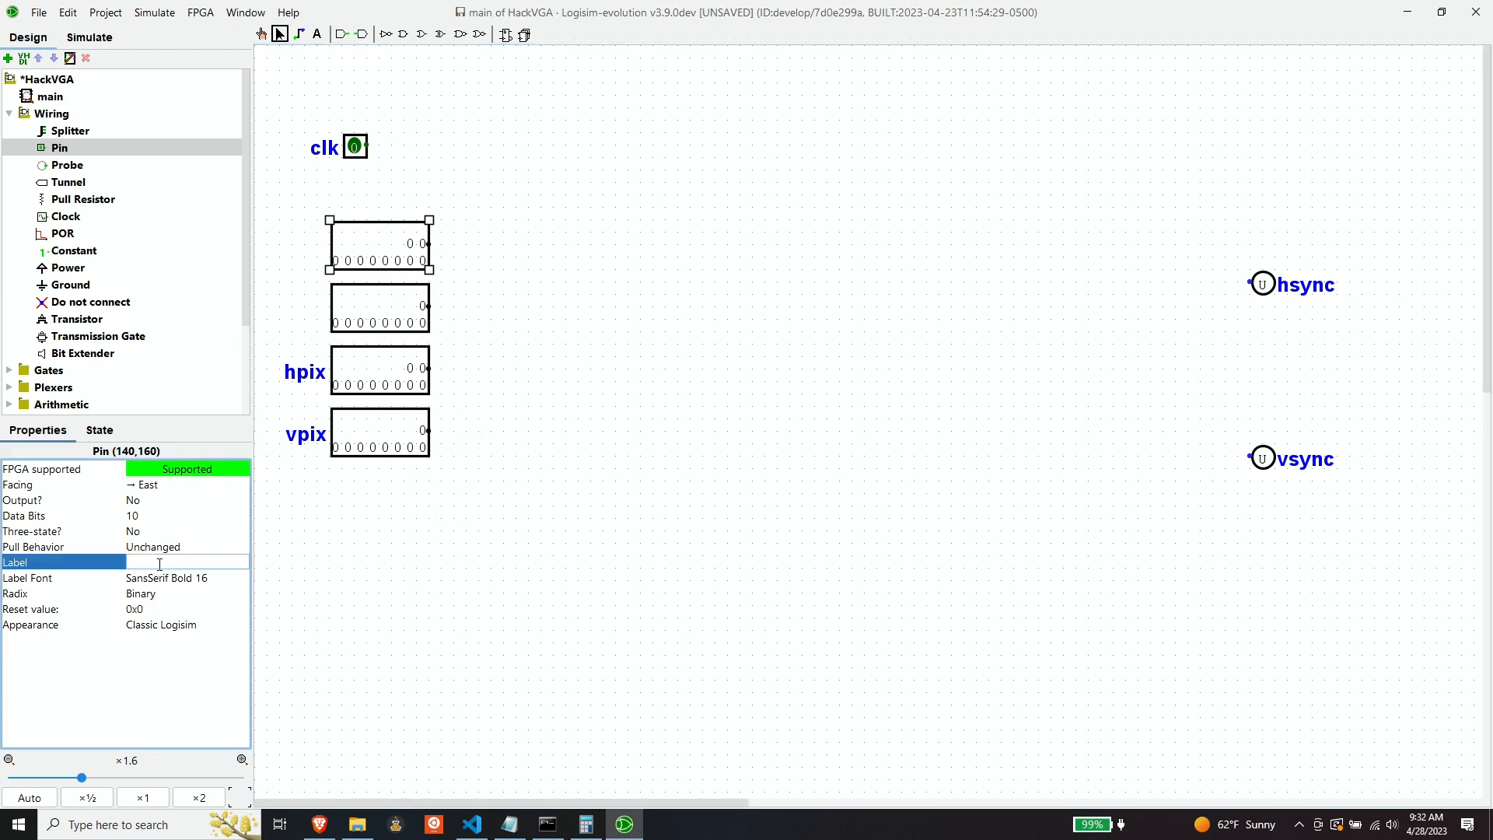
pyautogui.write('hpixsync')
pyautogui.press('Return')
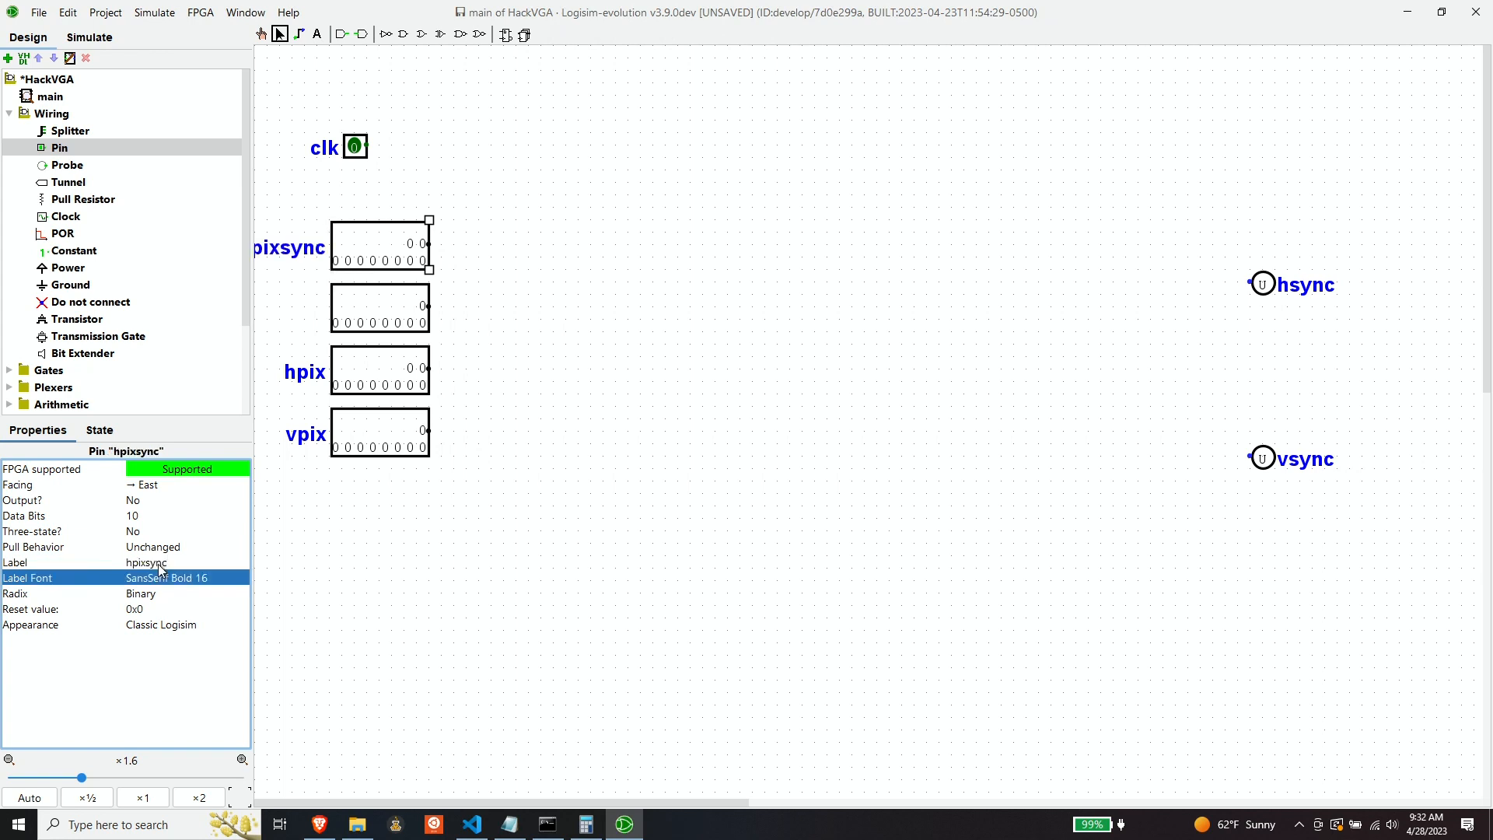
# Label the unnamed 9-bit pin above hpix vpixsync.
pyautogui.click(362, 292)
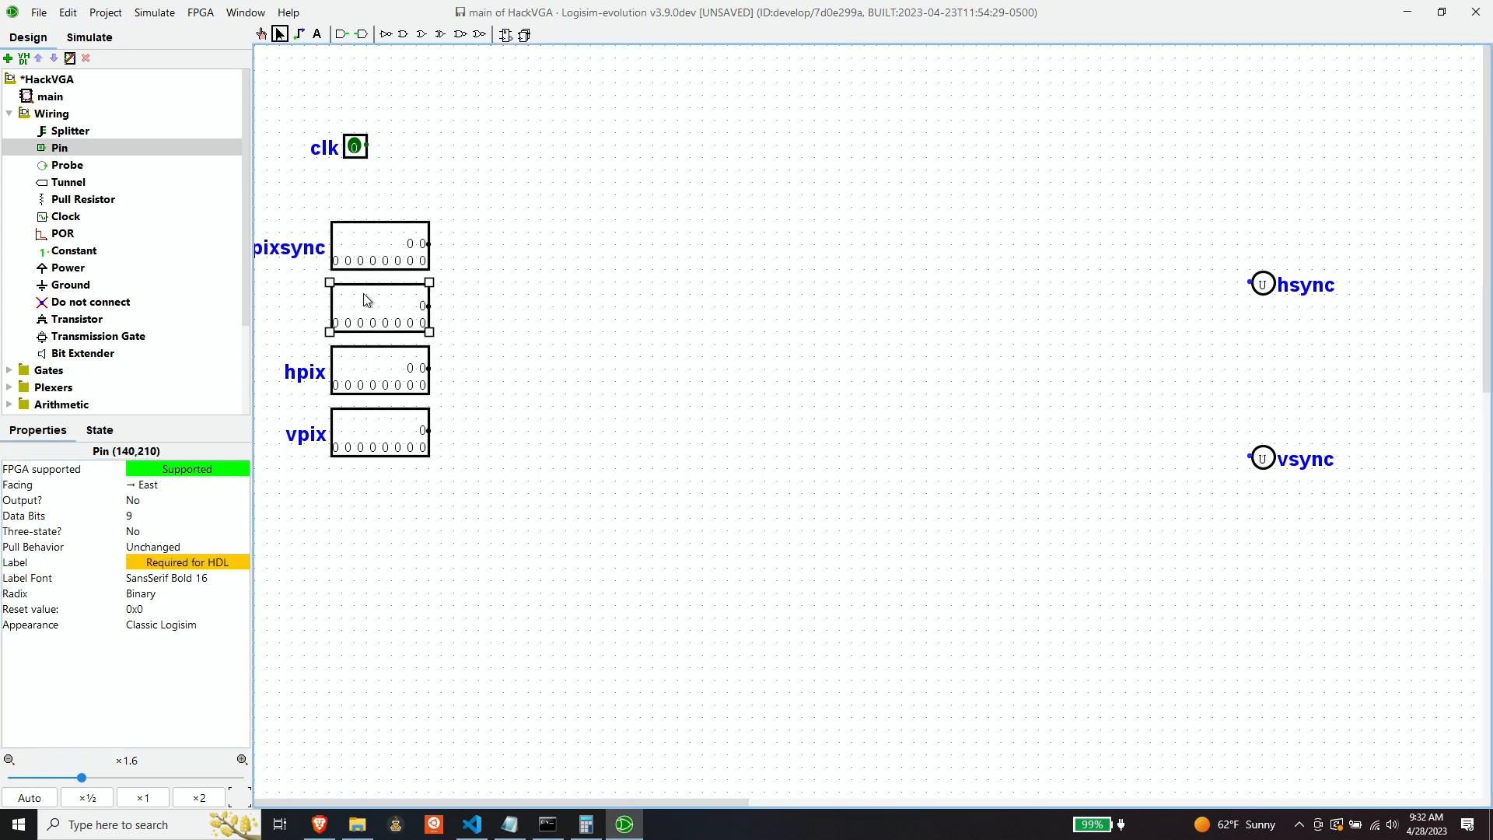
pyautogui.click(196, 563)
pyautogui.write('vpi')
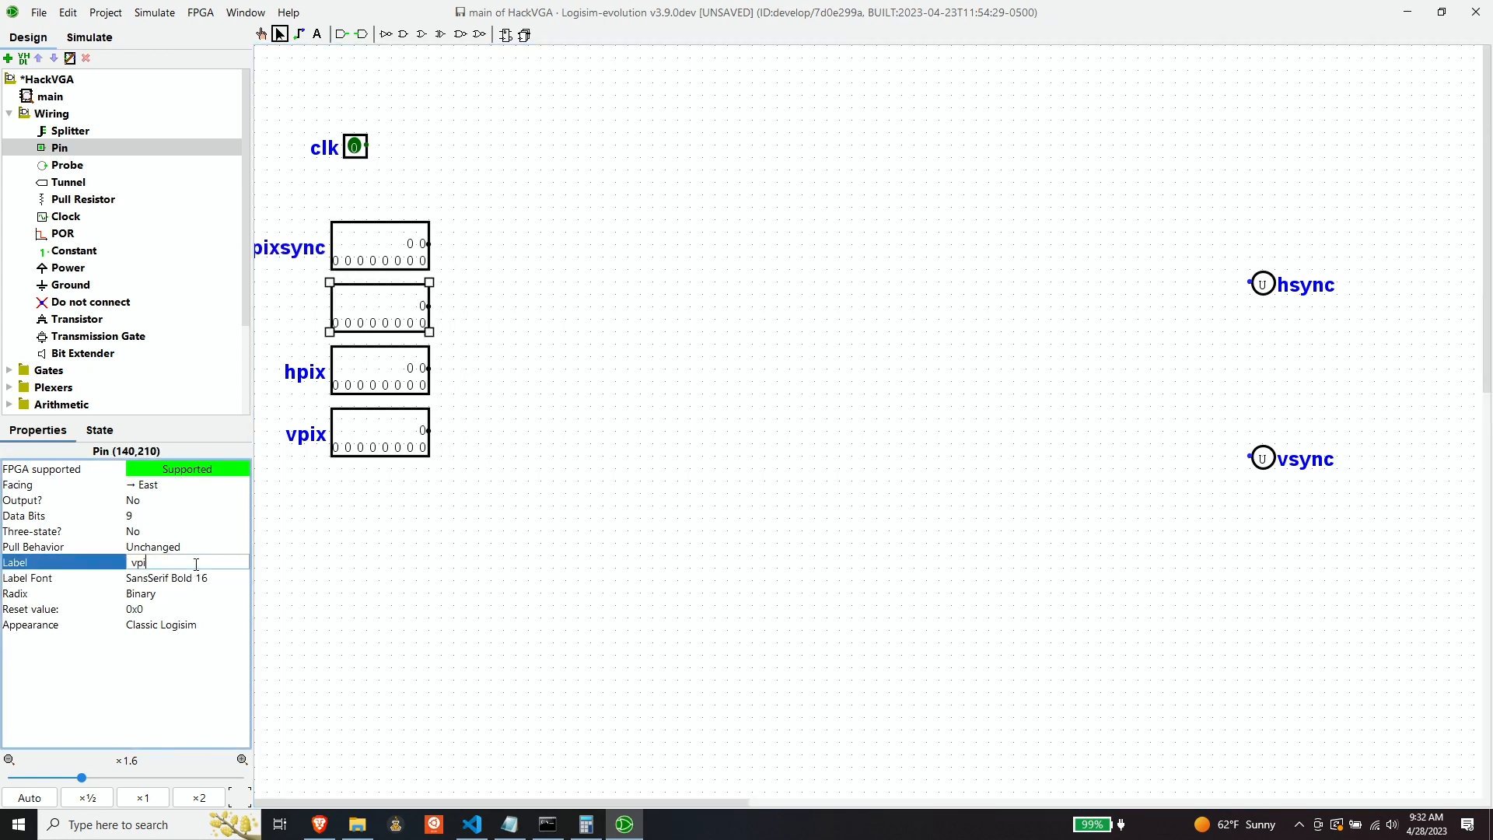
pyautogui.write('xsync')
pyautogui.press('Return')
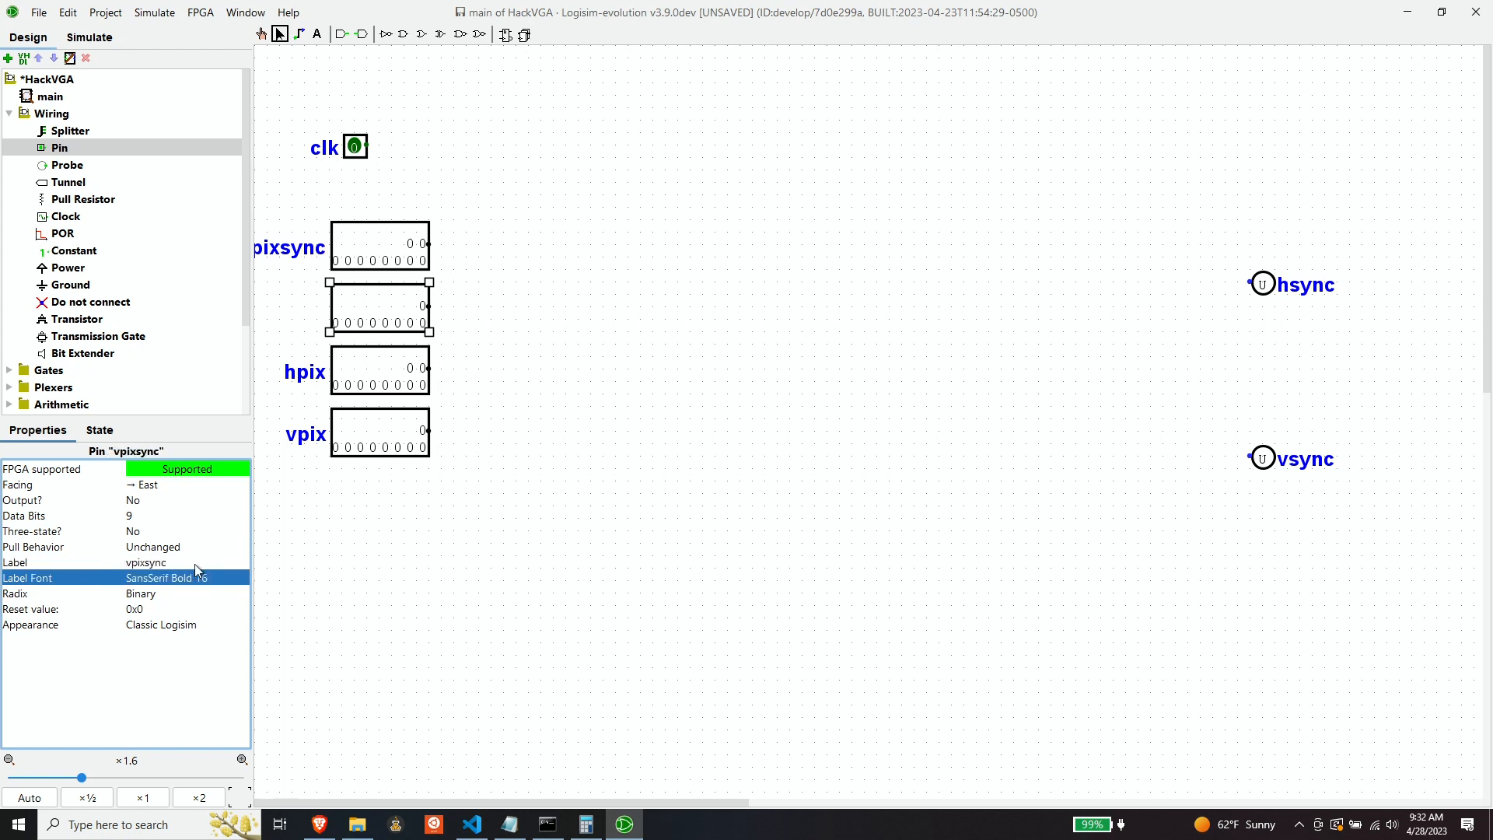
# Move the hpixsync and vpixsync pins below vpix, leaving a gap, and align all four multi-bit pins in one column.
pyautogui.moveTo(359, 313); pyautogui.dragTo(370, 313)
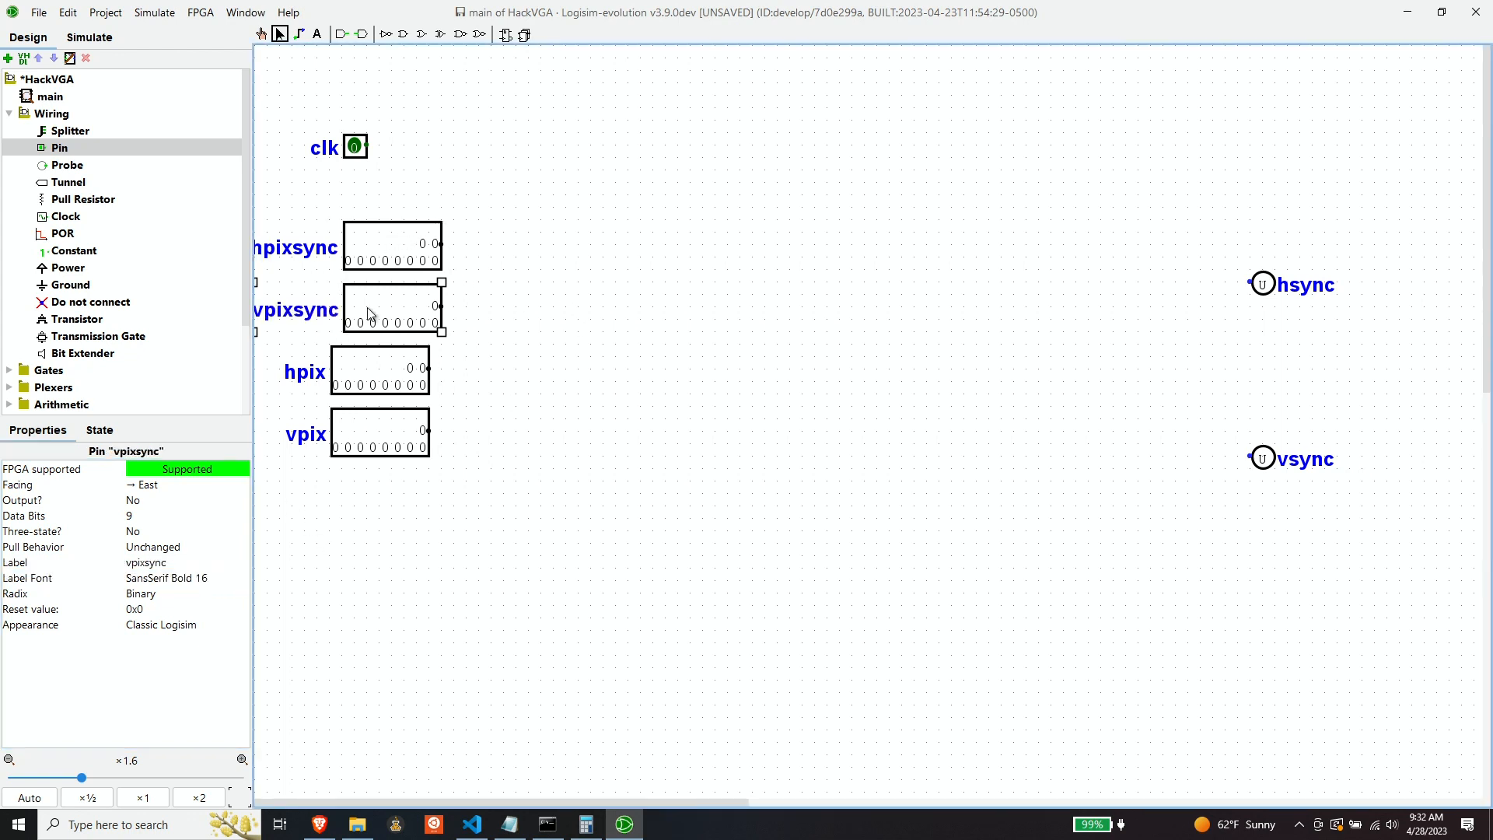
pyautogui.click(379, 262)
pyautogui.keyDown('shift'); pyautogui.click(390, 306); pyautogui.keyUp('shift')
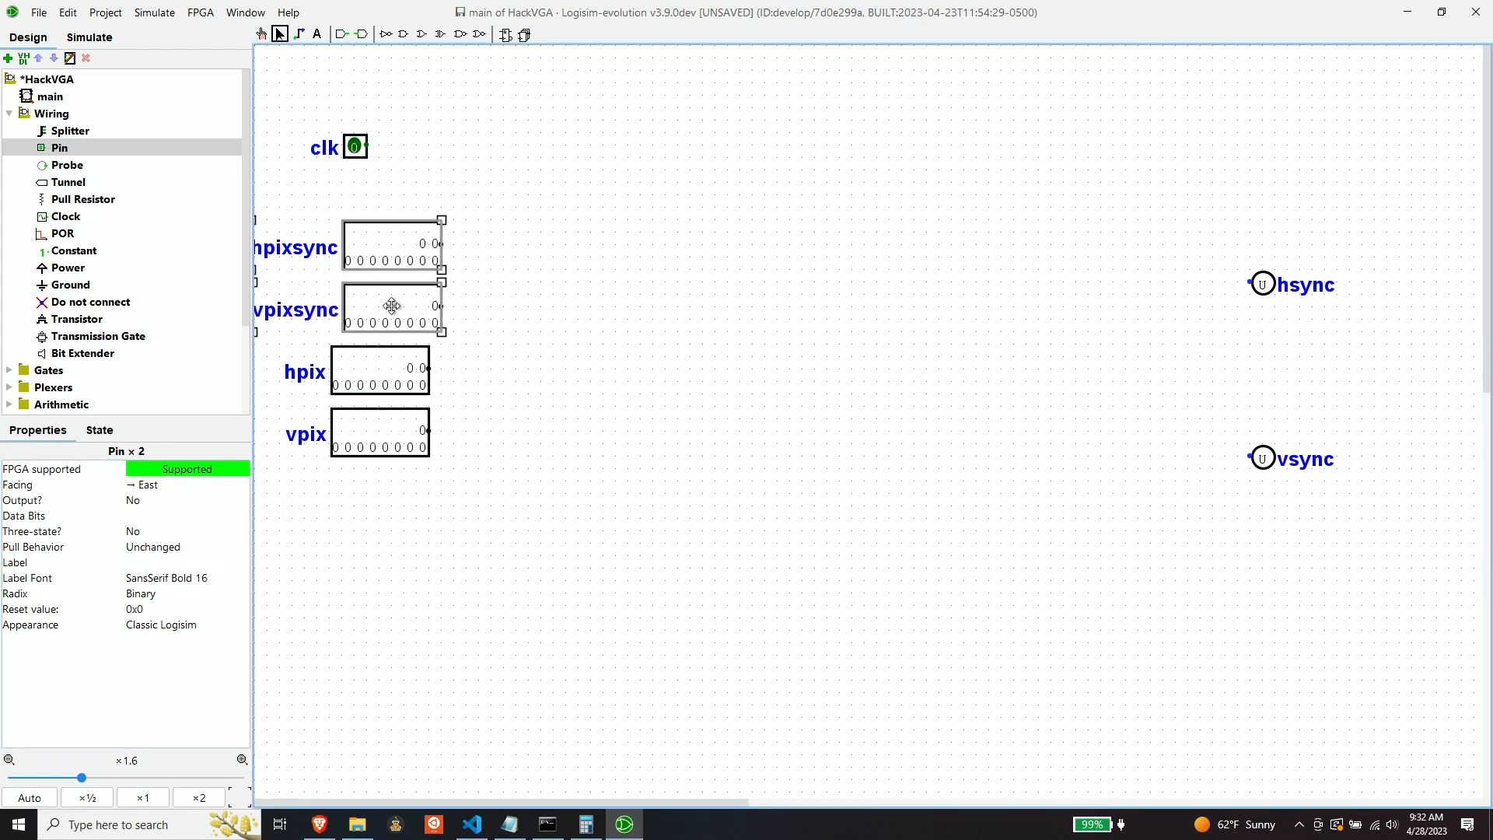
pyautogui.moveTo(392, 306); pyautogui.dragTo(390, 583)
pyautogui.click(835, 419)
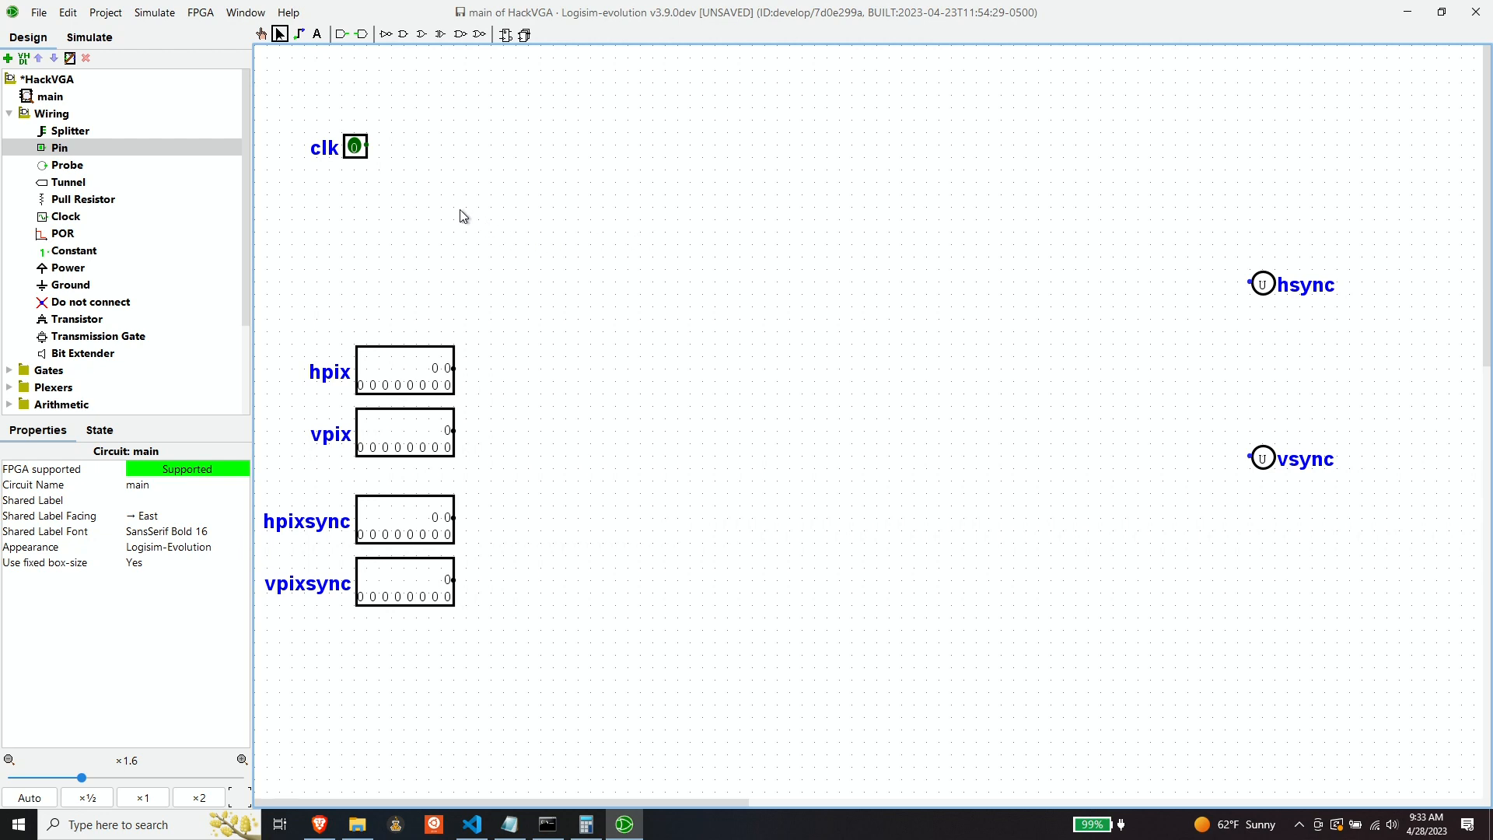
# Place two 1-bit input pins, one above the other, between the clk and hpix pins.
pyautogui.click(59, 148)
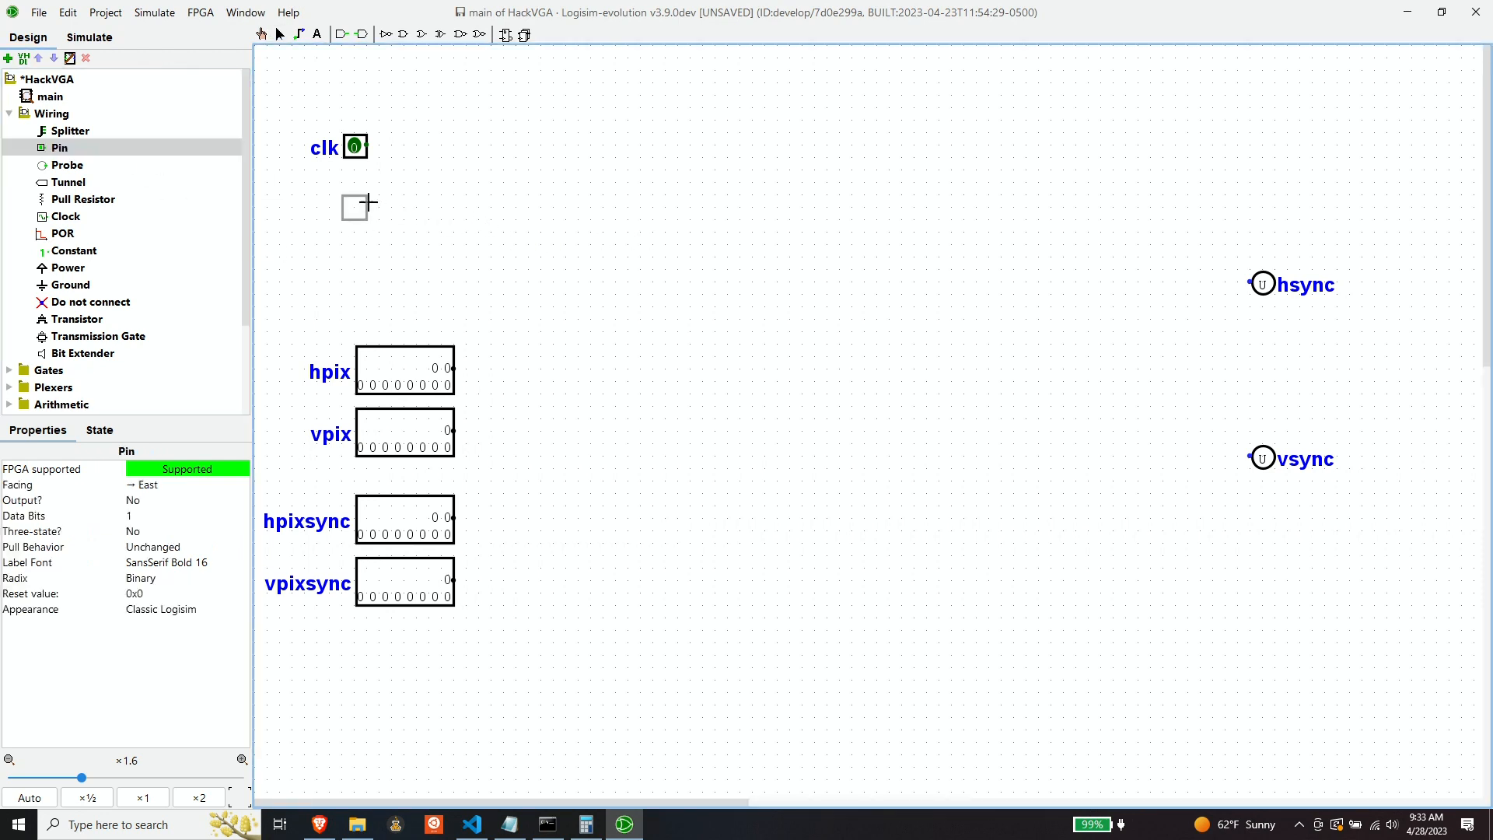
pyautogui.click(370, 204)
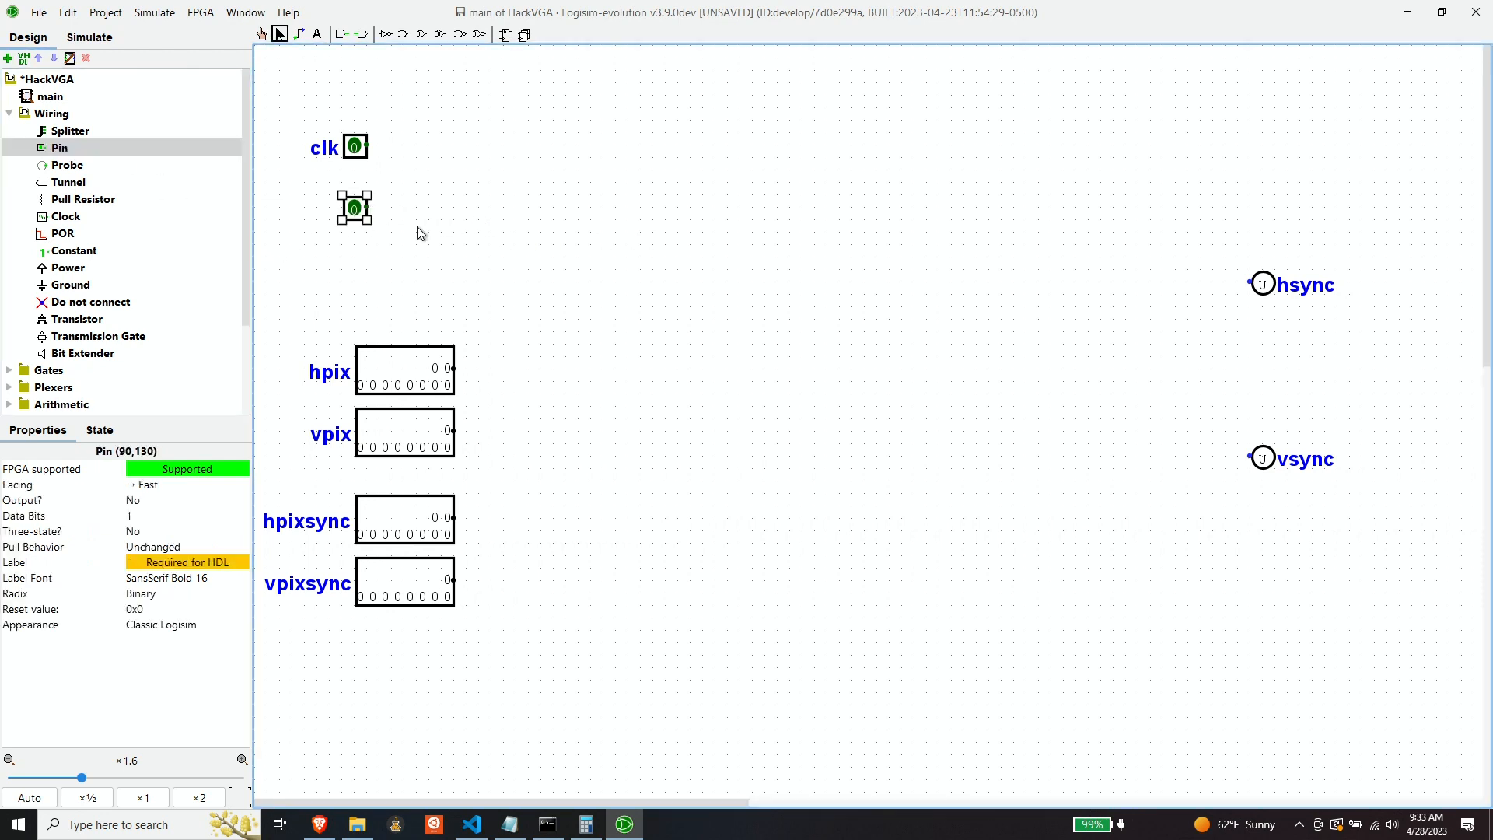
pyautogui.click(118, 147)
pyautogui.click(381, 257)
# Label the upper of the two new 1-bit pins hsynpos and the lower one vsyncpos.
pyautogui.click(195, 562)
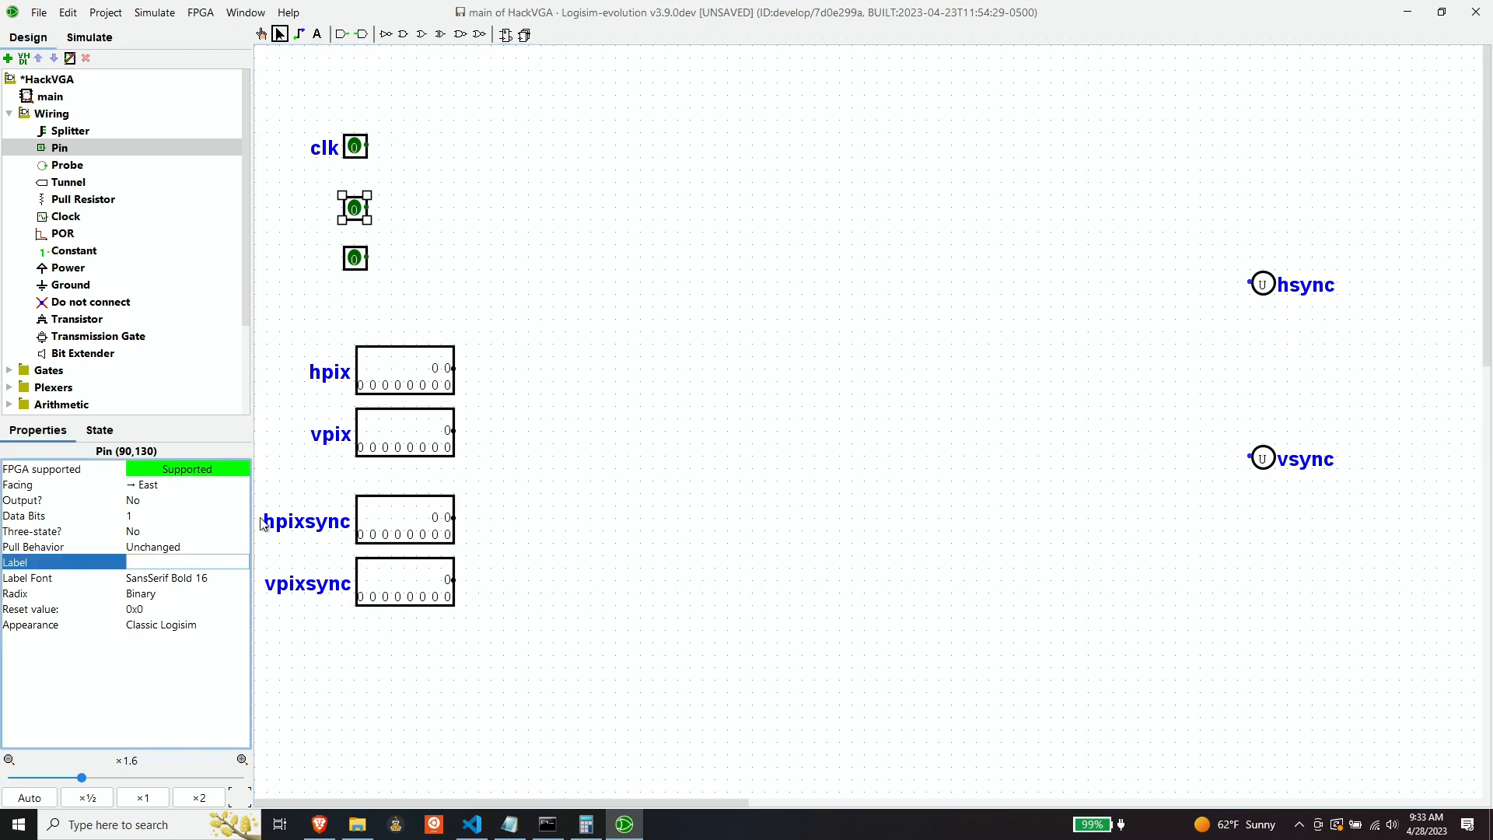
pyautogui.write('hsynpos')
pyautogui.press('Return')
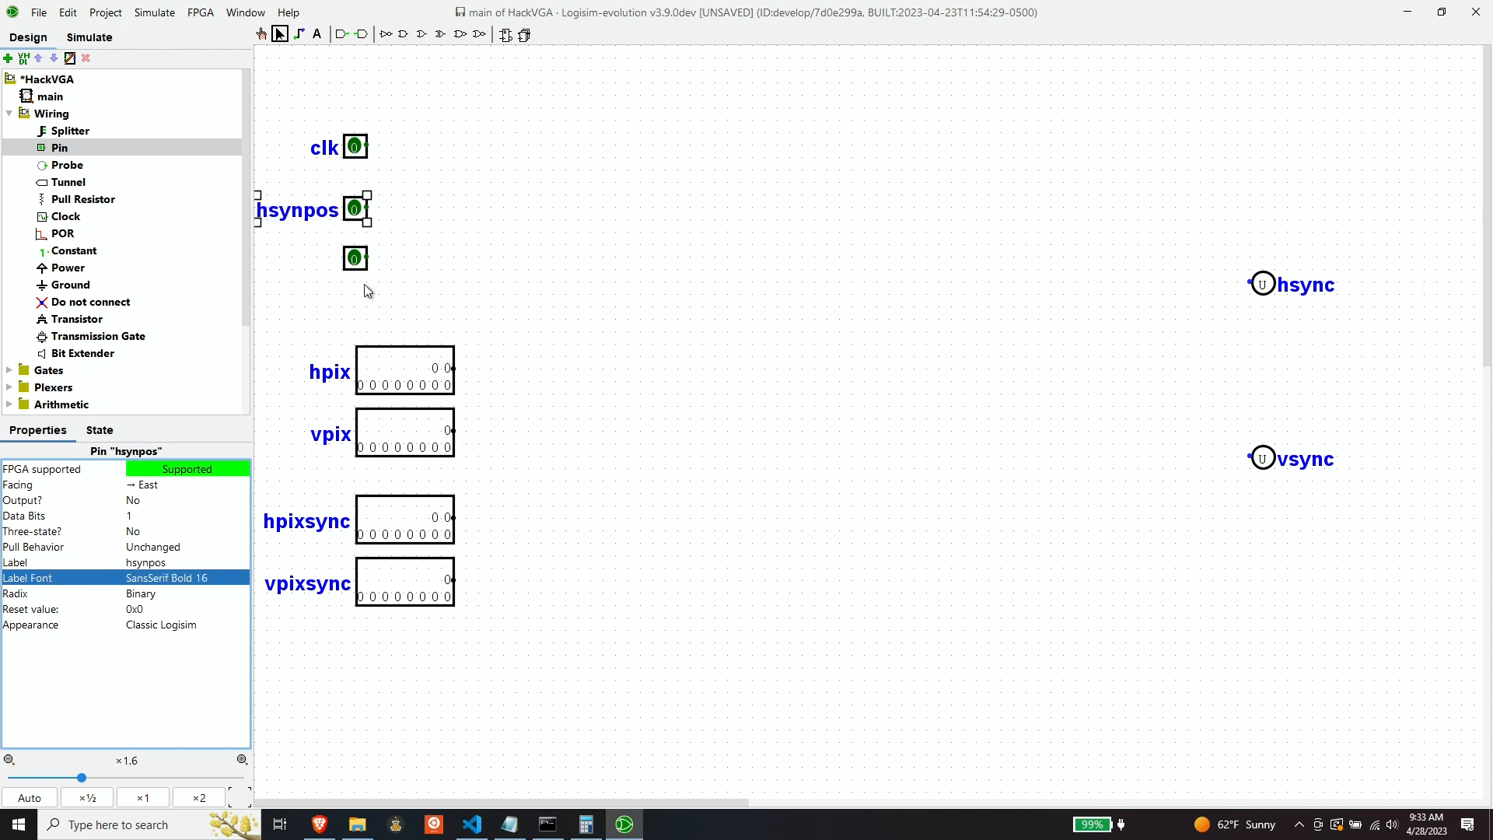
pyautogui.click(354, 267)
pyautogui.click(140, 562)
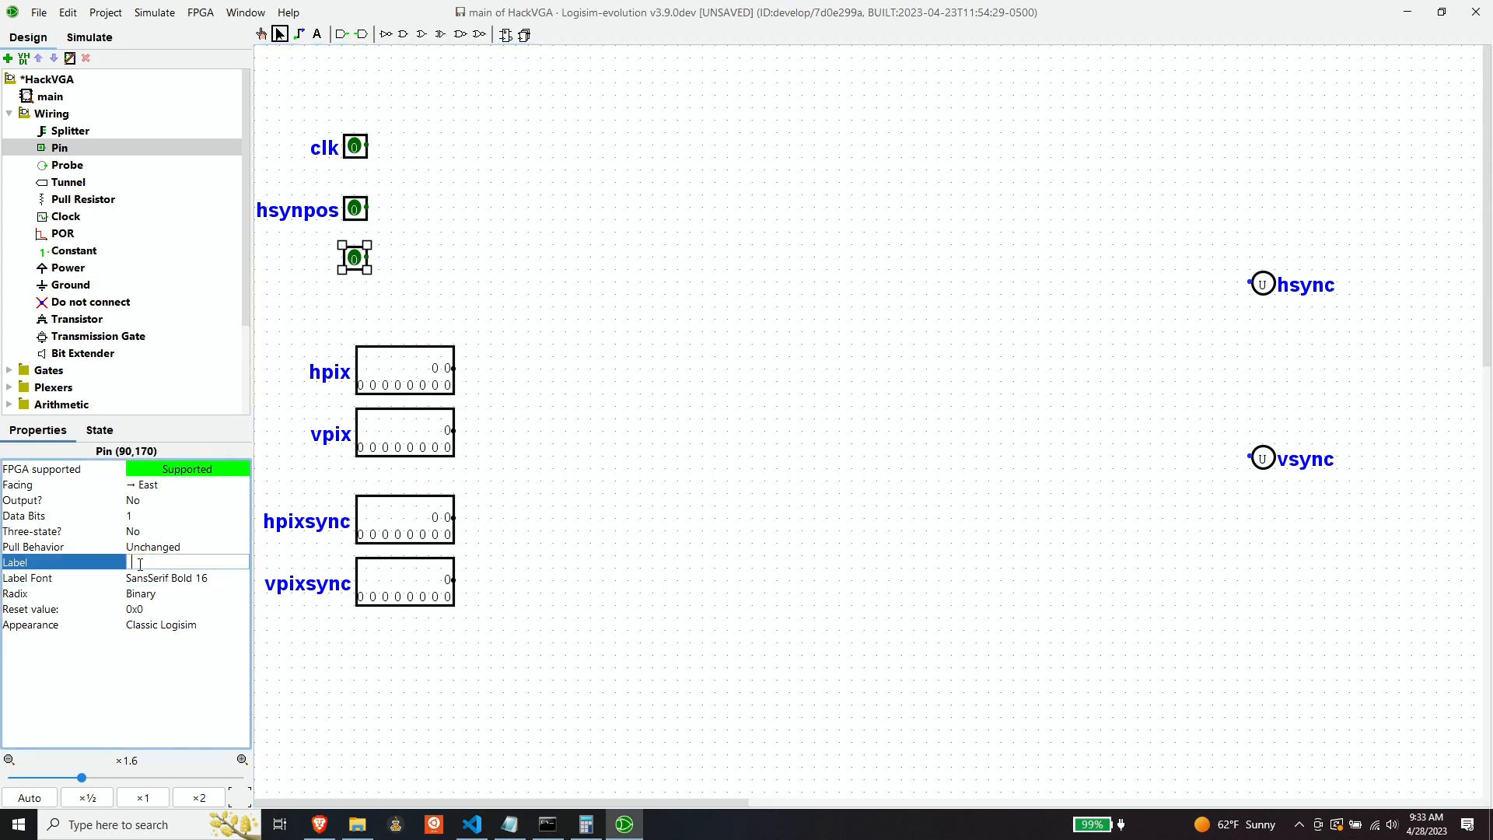
pyautogui.write('vsyncpos')
pyautogui.press('Return')
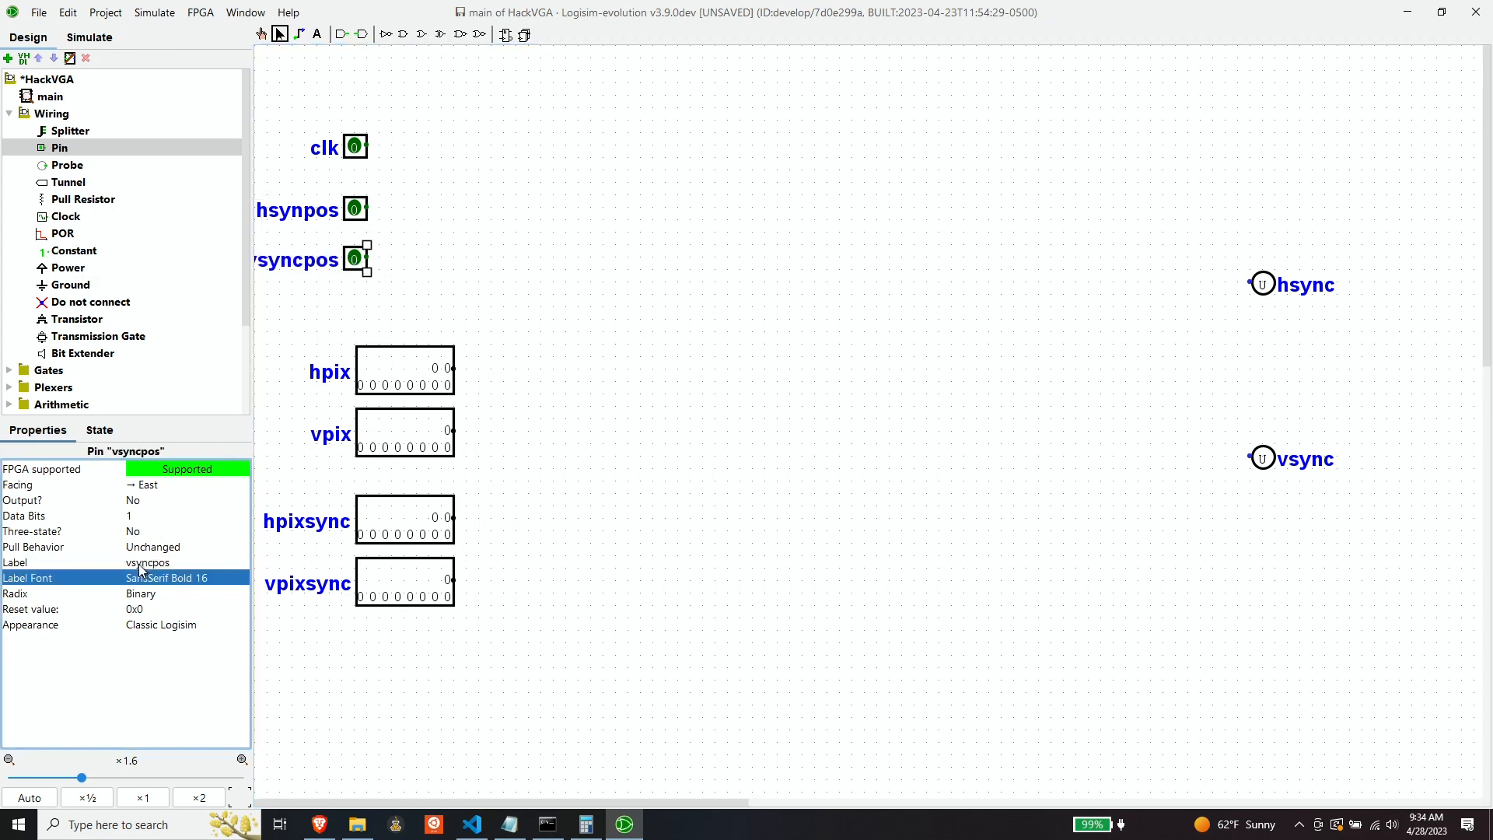
# Shift the hsynpos, vsyncpos and clk pins slightly right and align them in one vertical column.
pyautogui.click(366, 212)
pyautogui.moveTo(359, 258)
pyautogui.mouseDown()
pyautogui.moveTo(372, 258)
pyautogui.moveTo(371, 216)
pyautogui.mouseUp()
pyautogui.click(352, 215)
pyautogui.keyDown('shift'); pyautogui.click(370, 260); pyautogui.keyUp('shift')
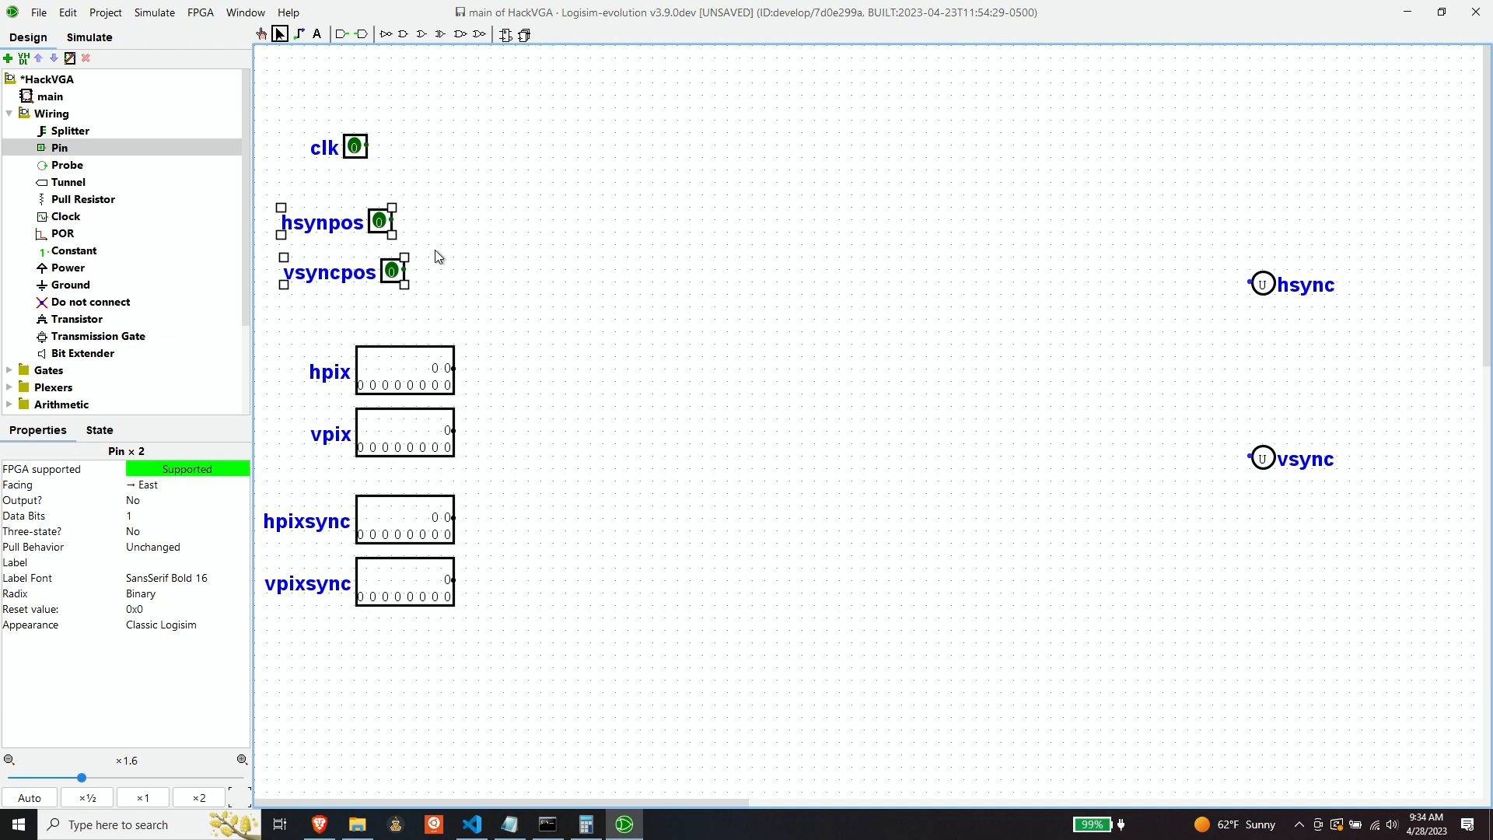
pyautogui.click(458, 294)
pyautogui.moveTo(391, 270); pyautogui.dragTo(375, 271)
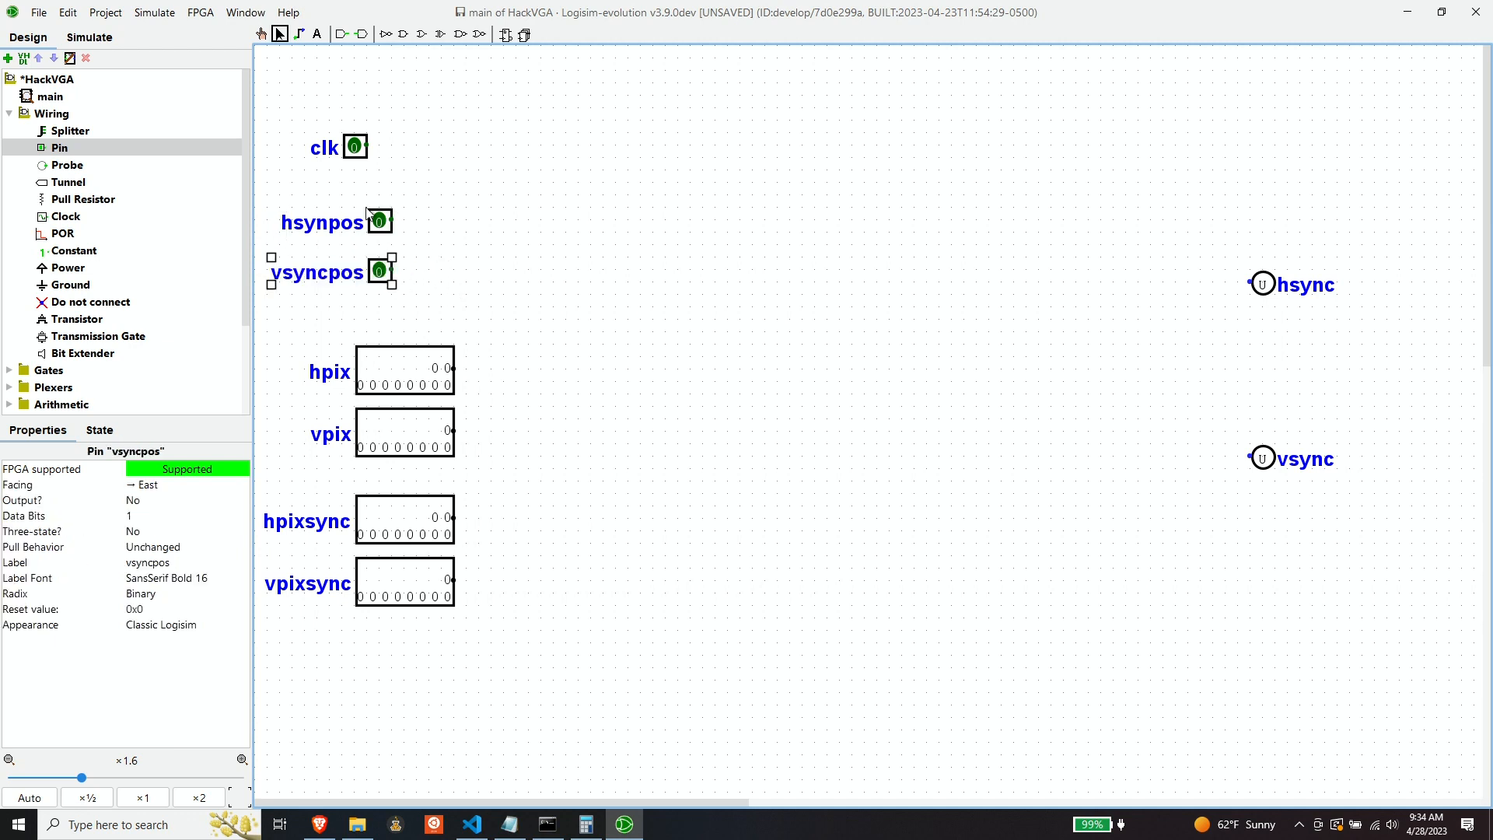
pyautogui.moveTo(353, 147); pyautogui.dragTo(377, 157)
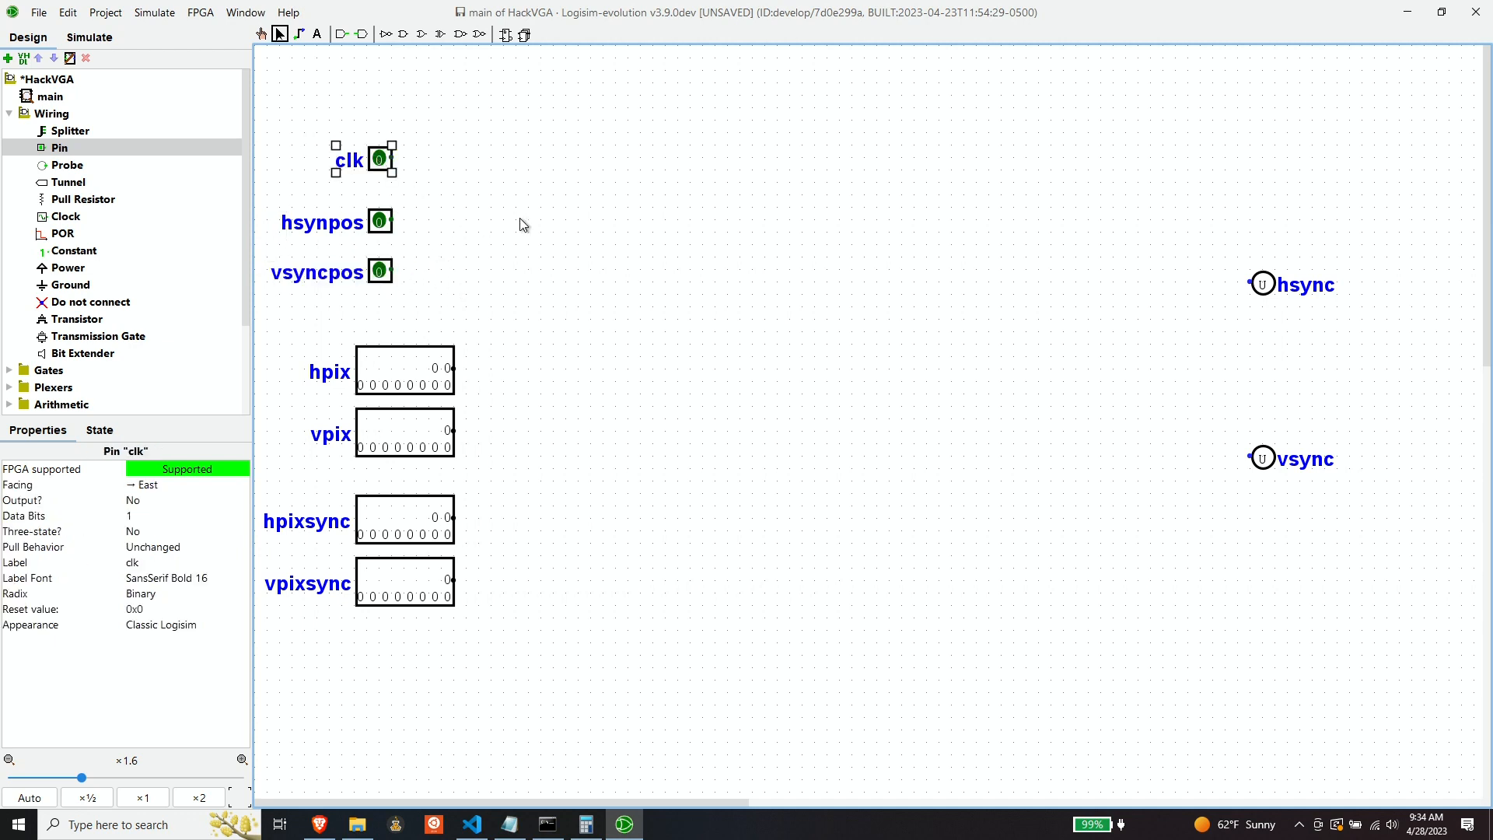
pyautogui.click(521, 220)
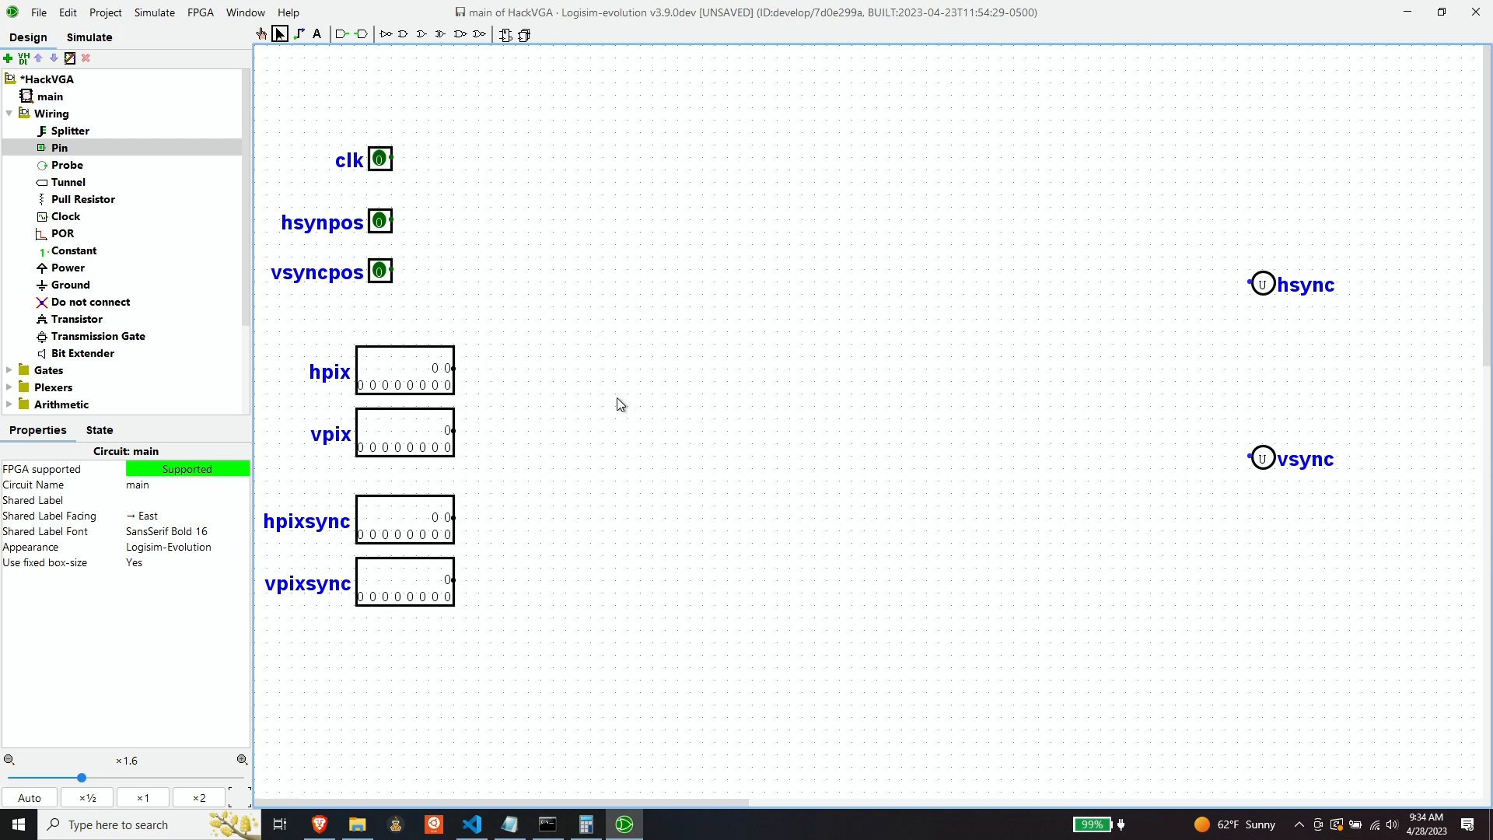
# Place a 1-bit tunnel to the right of the clk pin and label it clk.
pyautogui.click(379, 157)
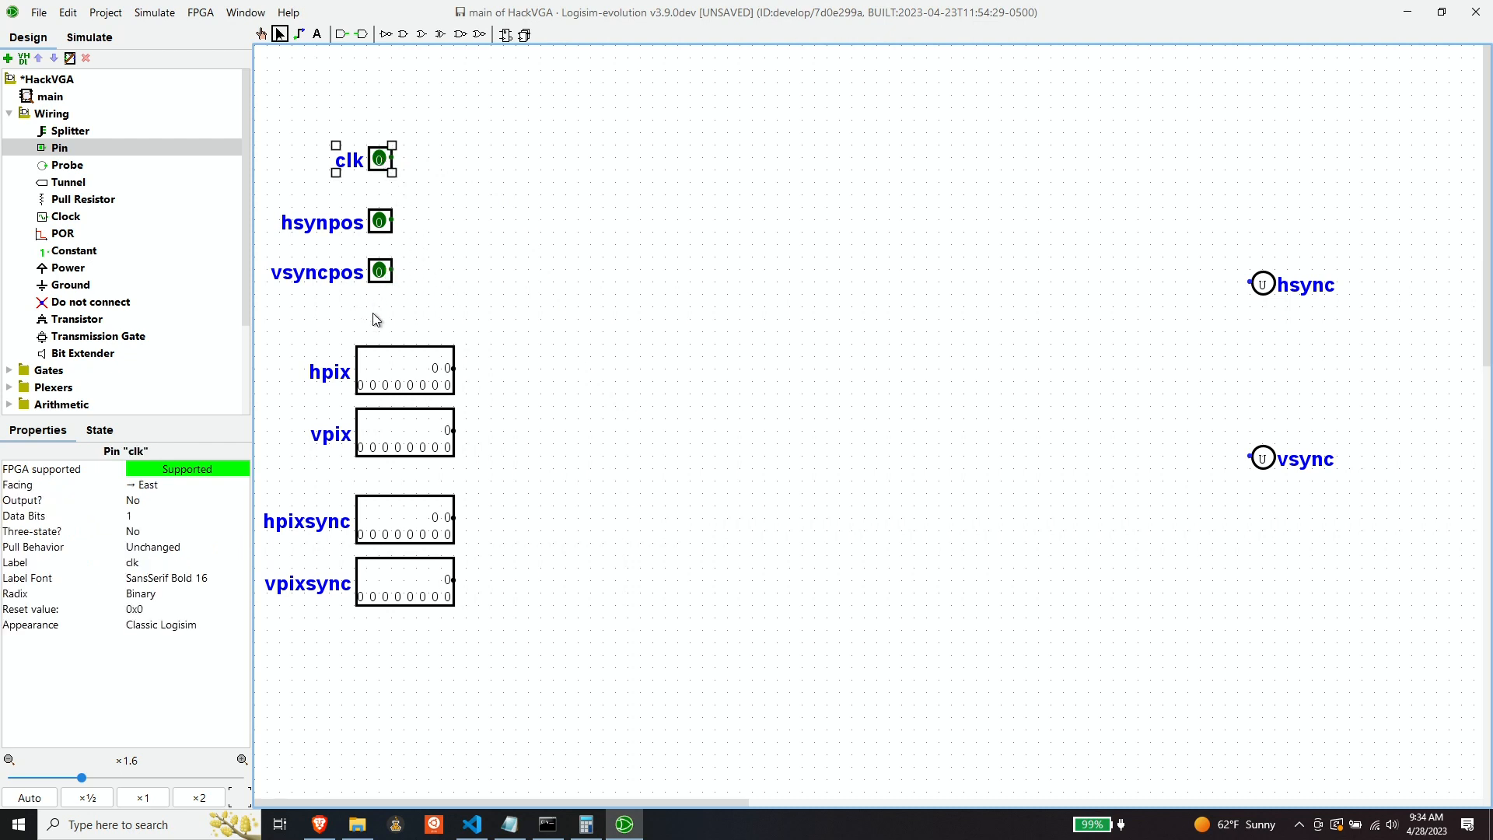
pyautogui.click(68, 182)
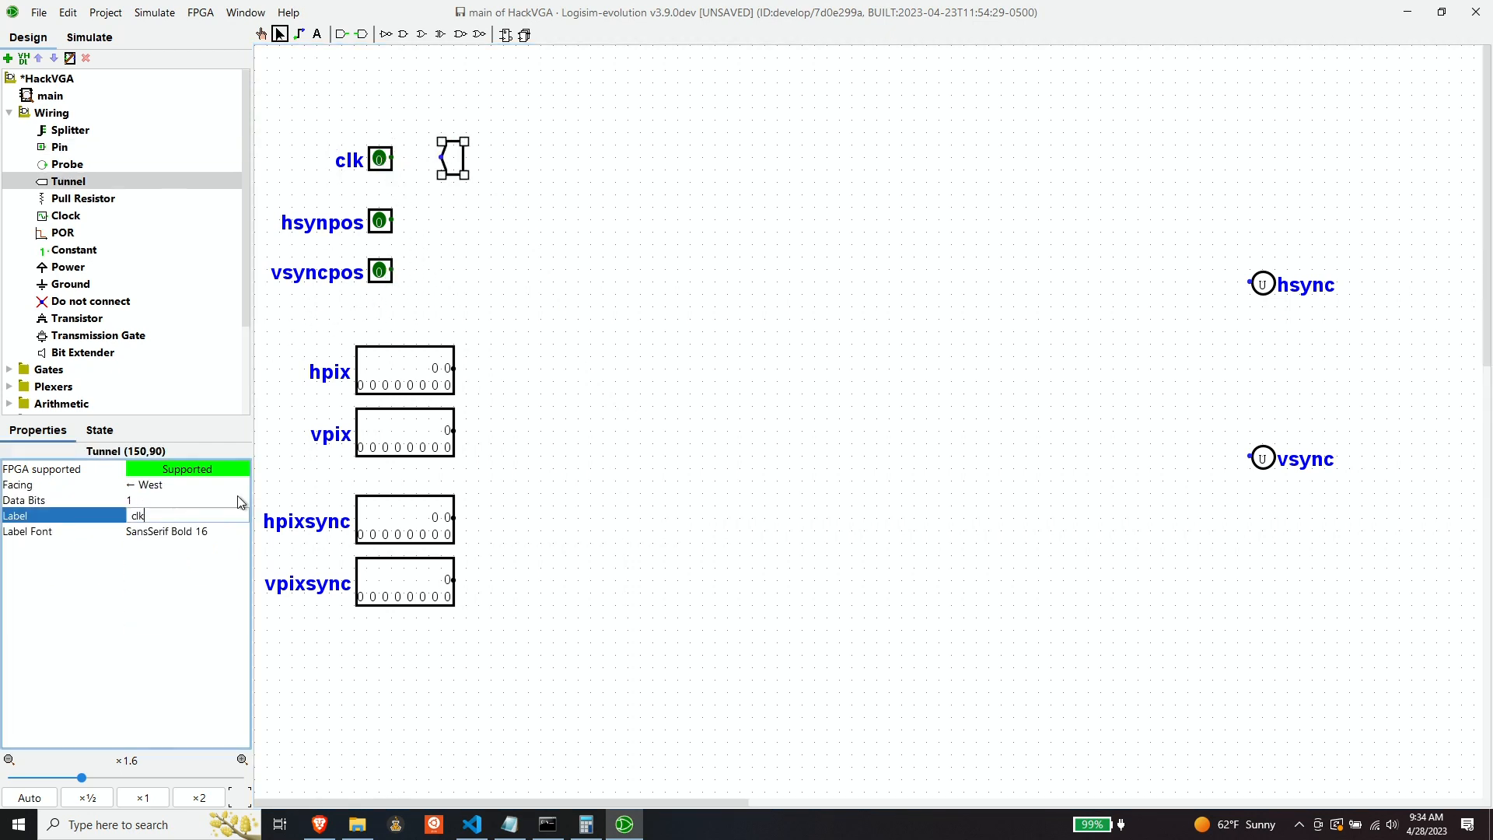
pyautogui.click(458, 169)
pyautogui.click(200, 516)
# Add tunnels labelled hsyncpos and vsyncpos beside the hsynpos and vsyncpos pins.
pyautogui.moveTo(467, 181); pyautogui.dragTo(510, 582)
pyautogui.write('hsyncpos')
pyautogui.press('Return')
pyautogui.hotkey('ctrl', 'd')
pyautogui.click(194, 516)
pyautogui.write('vsyncpos')
pyautogui.click(497, 272)
# Duplicate the tunnel for the hpix and vpix pins and label the copies hpix and vpix.
pyautogui.hotkey('ctrl', 'd')
pyautogui.click(230, 514)
pyautogui.write('hpix')
pyautogui.hotkey('ctrl', 'd')
pyautogui.click(177, 513)
pyautogui.press('Return')
# Duplicate the tunnel for the two lowest pins and label the copies hpixsync and vpixsync.
pyautogui.hotkey('ctrl', 'd')
pyautogui.click(187, 516)
pyautogui.write('hpixsync')
pyautogui.click(522, 528)
pyautogui.hotkey('ctrl', 'd')
pyautogui.click(178, 516)
pyautogui.write('vpixsync')
pyautogui.press('Return')
# Set the data bits of the hpix and hpixsync tunnels to 10 and of the vpix and vpixsync tunnels to 9.
pyautogui.click(403, 364)
pyautogui.click(443, 429)
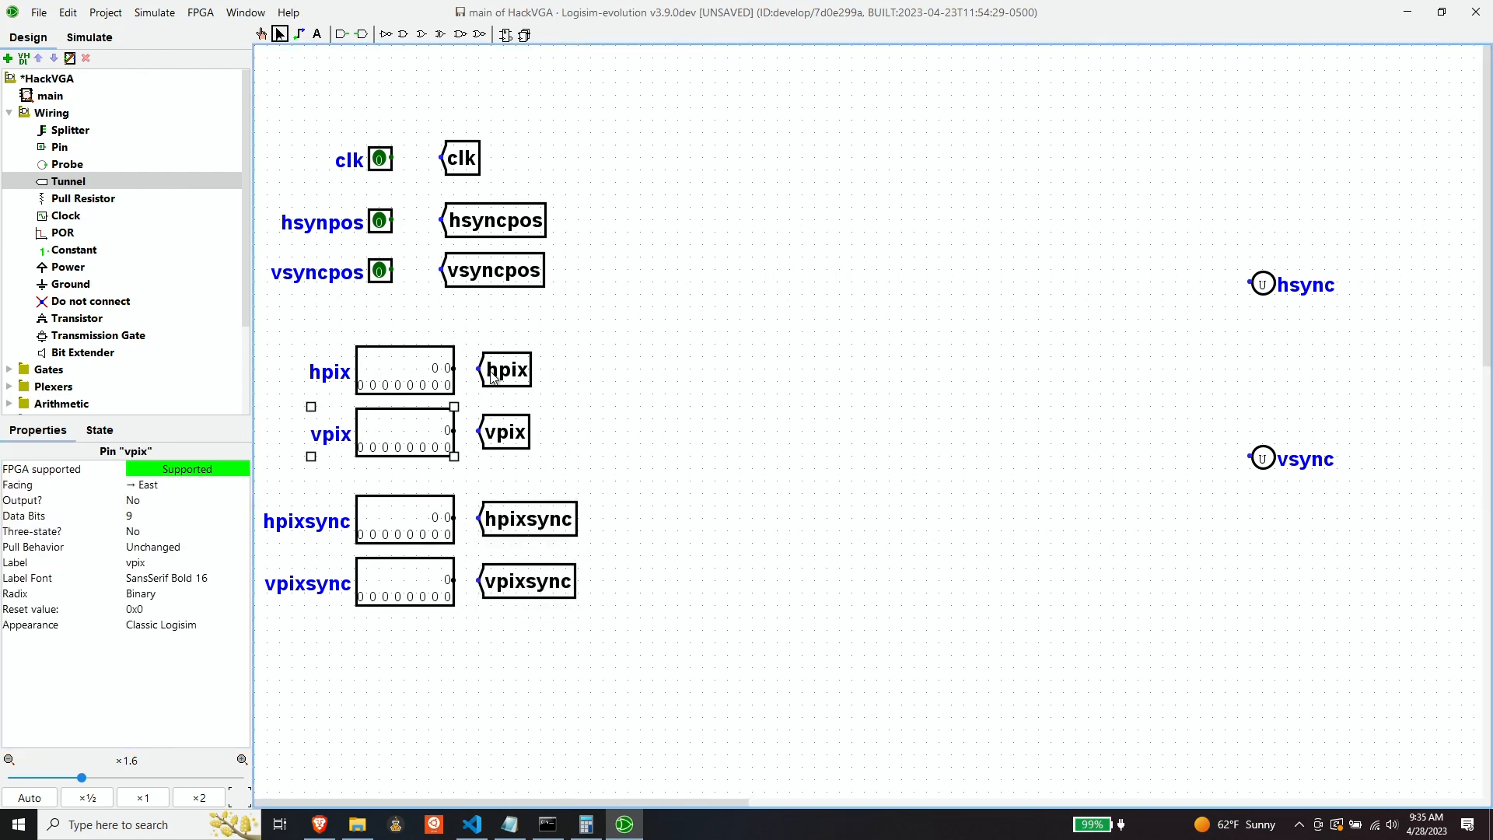
pyautogui.click(507, 370)
pyautogui.click(506, 432)
pyautogui.click(160, 501)
pyautogui.write('9')
pyautogui.click(523, 519)
pyautogui.click(160, 501)
pyautogui.write('10')
pyautogui.click(523, 582)
pyautogui.click(163, 499)
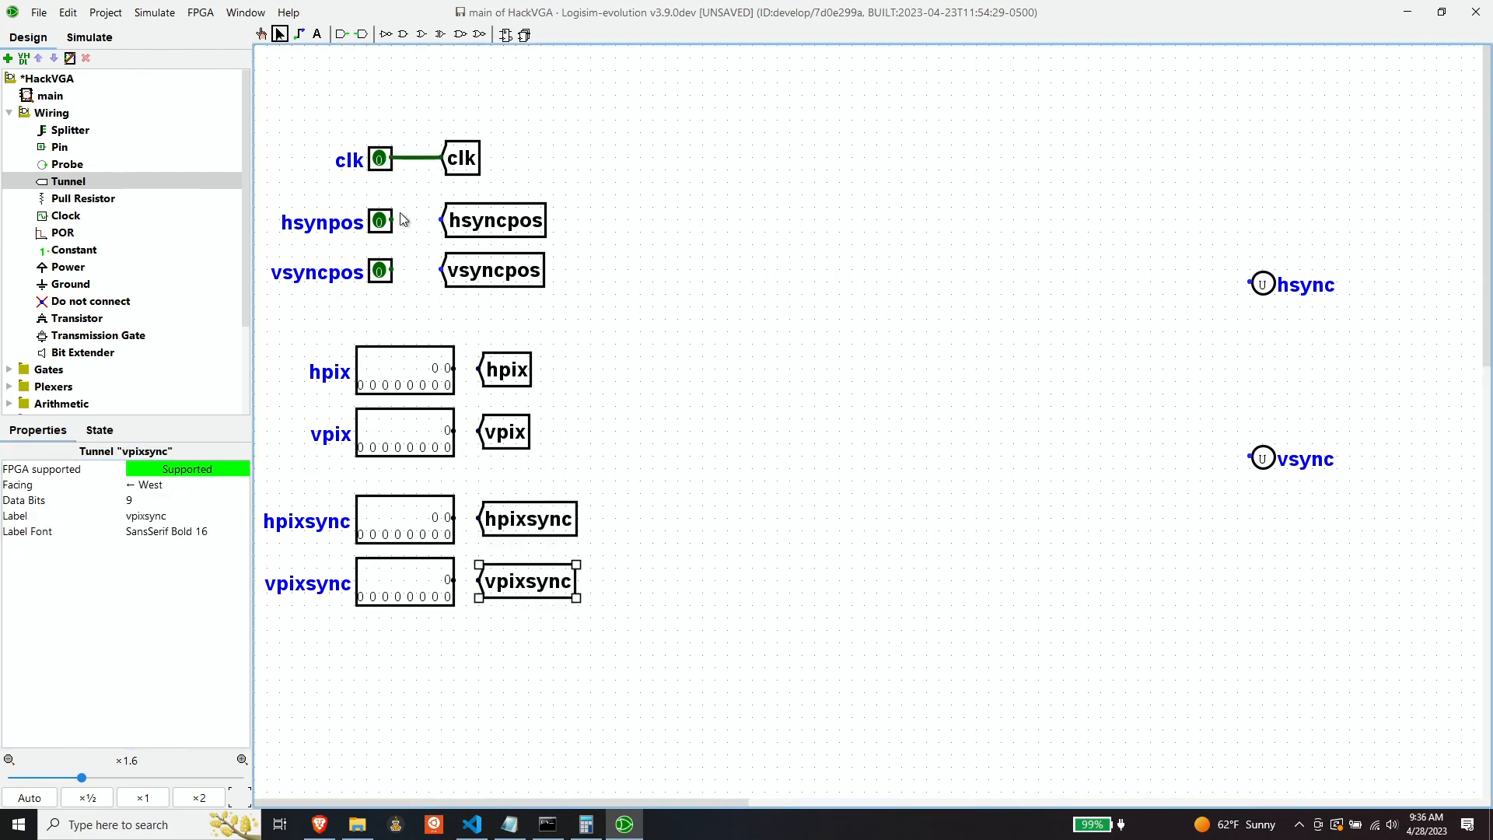
# Wire the input pins straight across to their matching tunnels.
pyautogui.moveTo(455, 430); pyautogui.dragTo(479, 430)
pyautogui.moveTo(455, 517); pyautogui.dragTo(479, 517)
pyautogui.moveTo(455, 579); pyautogui.dragTo(479, 579)
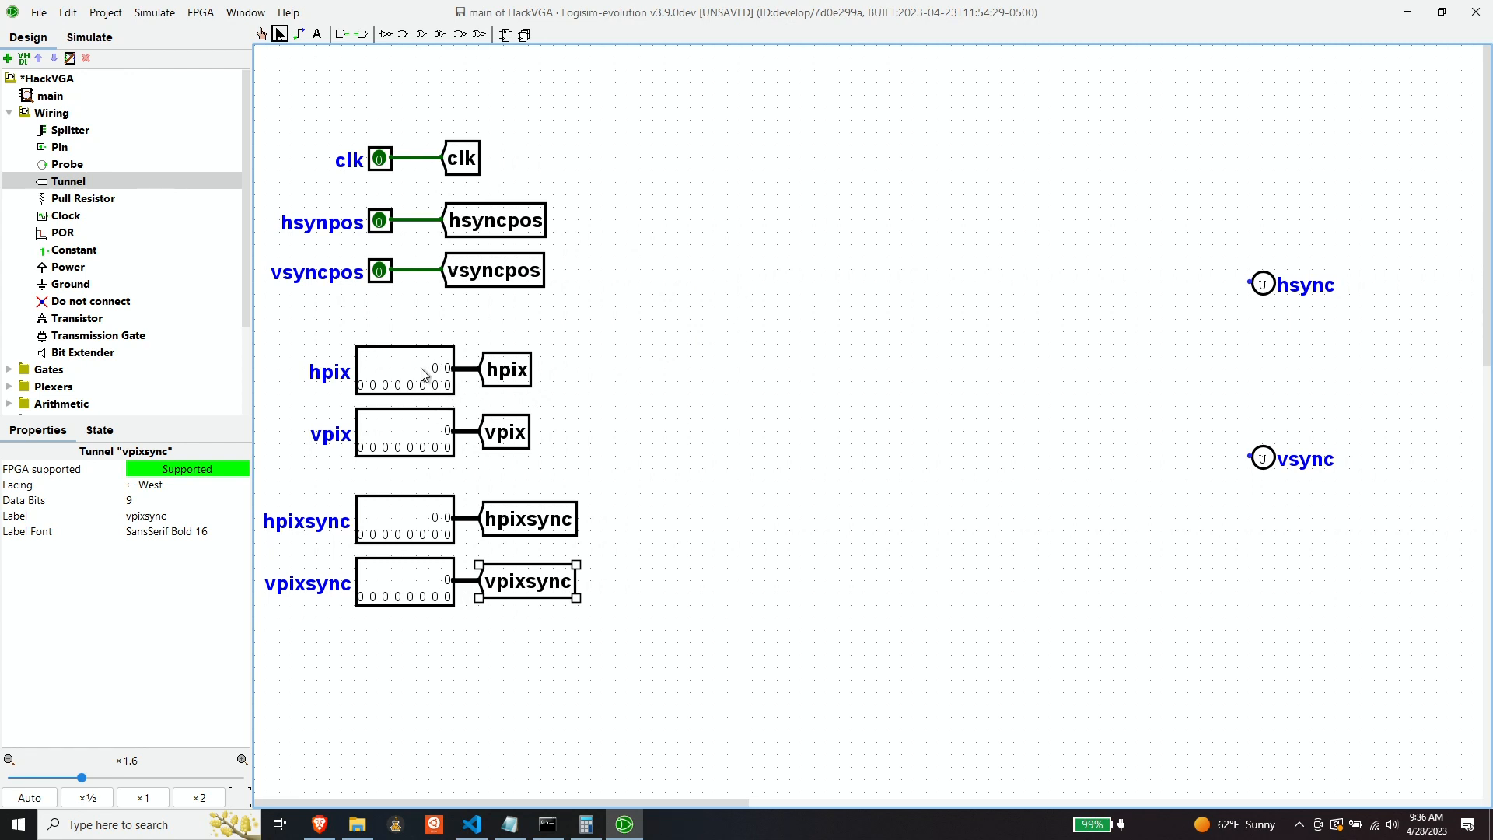
# Place a Counter from the Memory library in the empty area right of the tunnels.
pyautogui.scroll(-3, 121, 237)
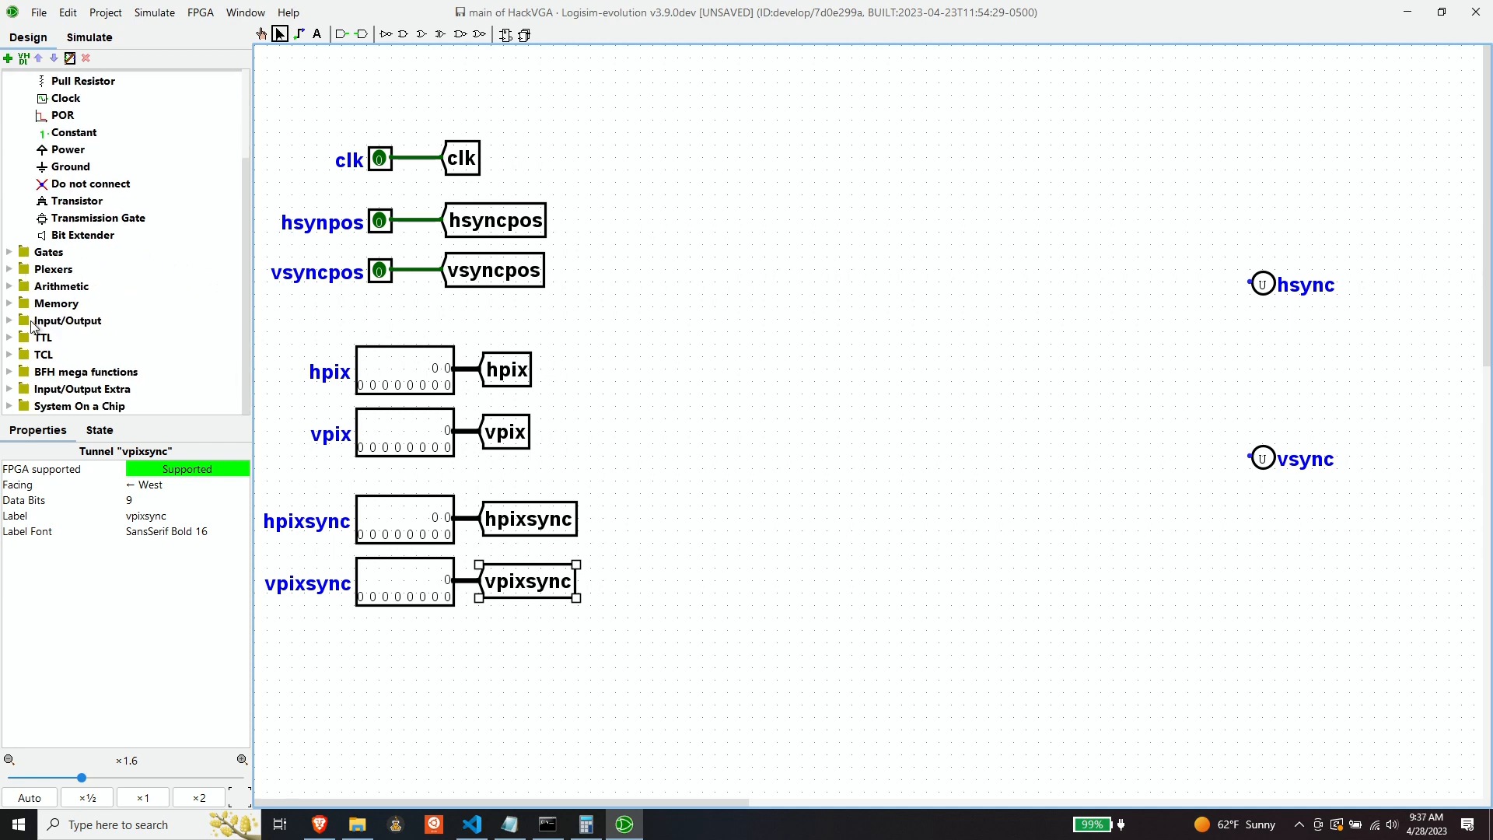
pyautogui.click(10, 303)
pyautogui.scroll(-2, 78, 276)
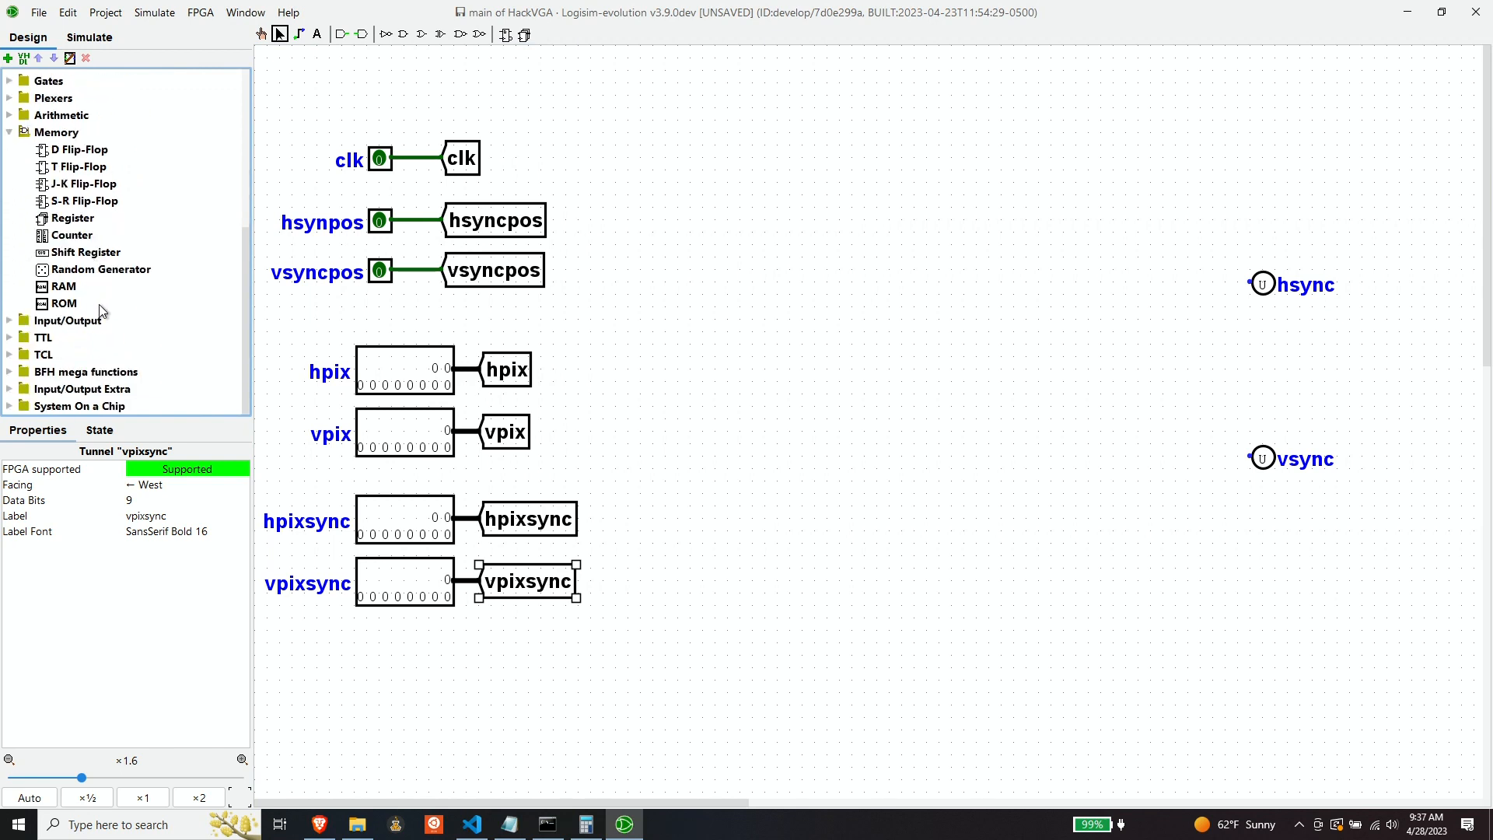
pyautogui.click(72, 235)
pyautogui.click(740, 195)
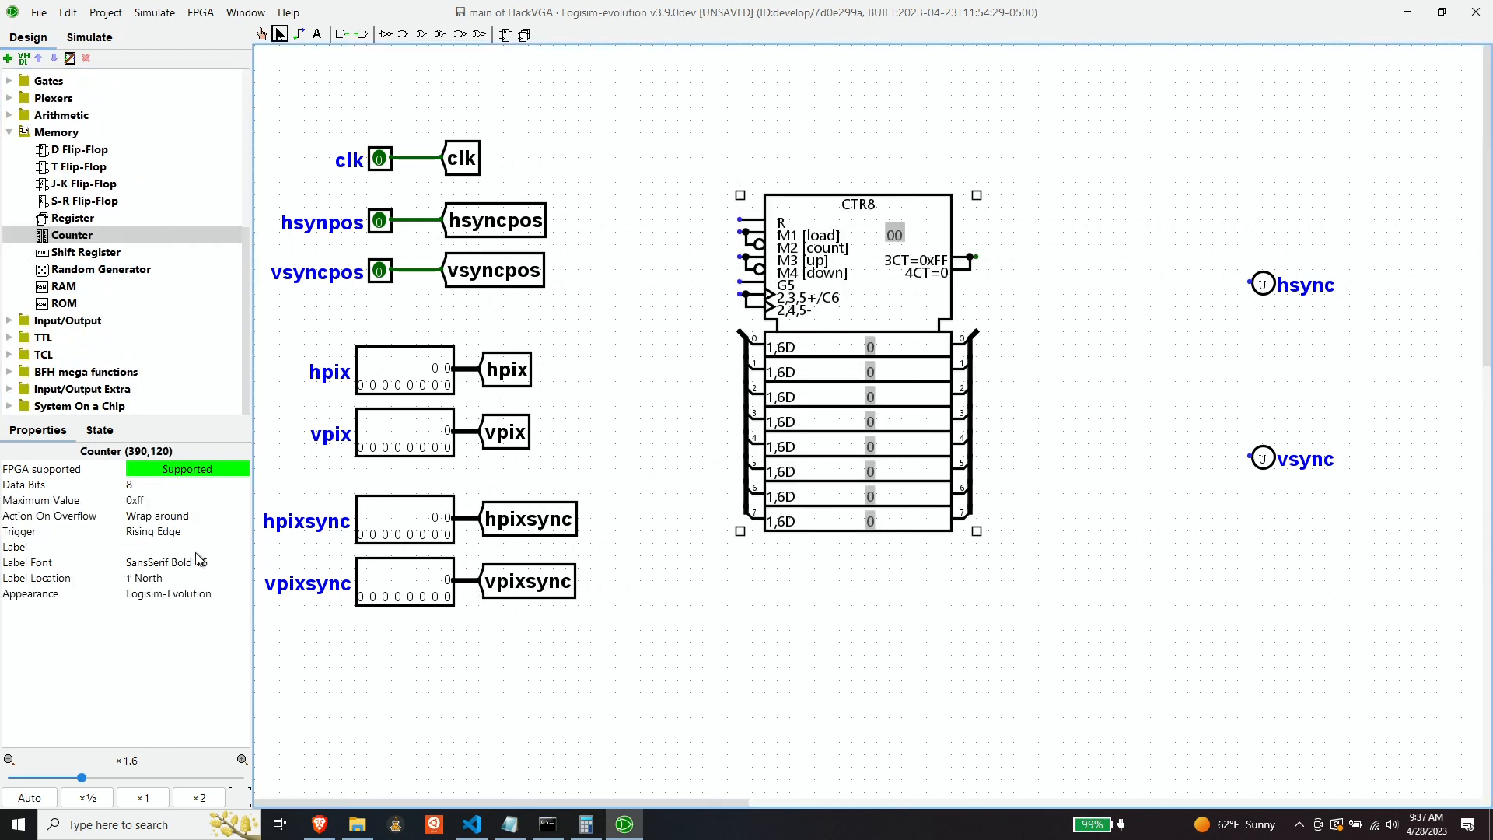
# Change the counter's appearance to Classic Logisim and reposition it slightly in the space right of the hsyncpos tunnel.
pyautogui.click(153, 595)
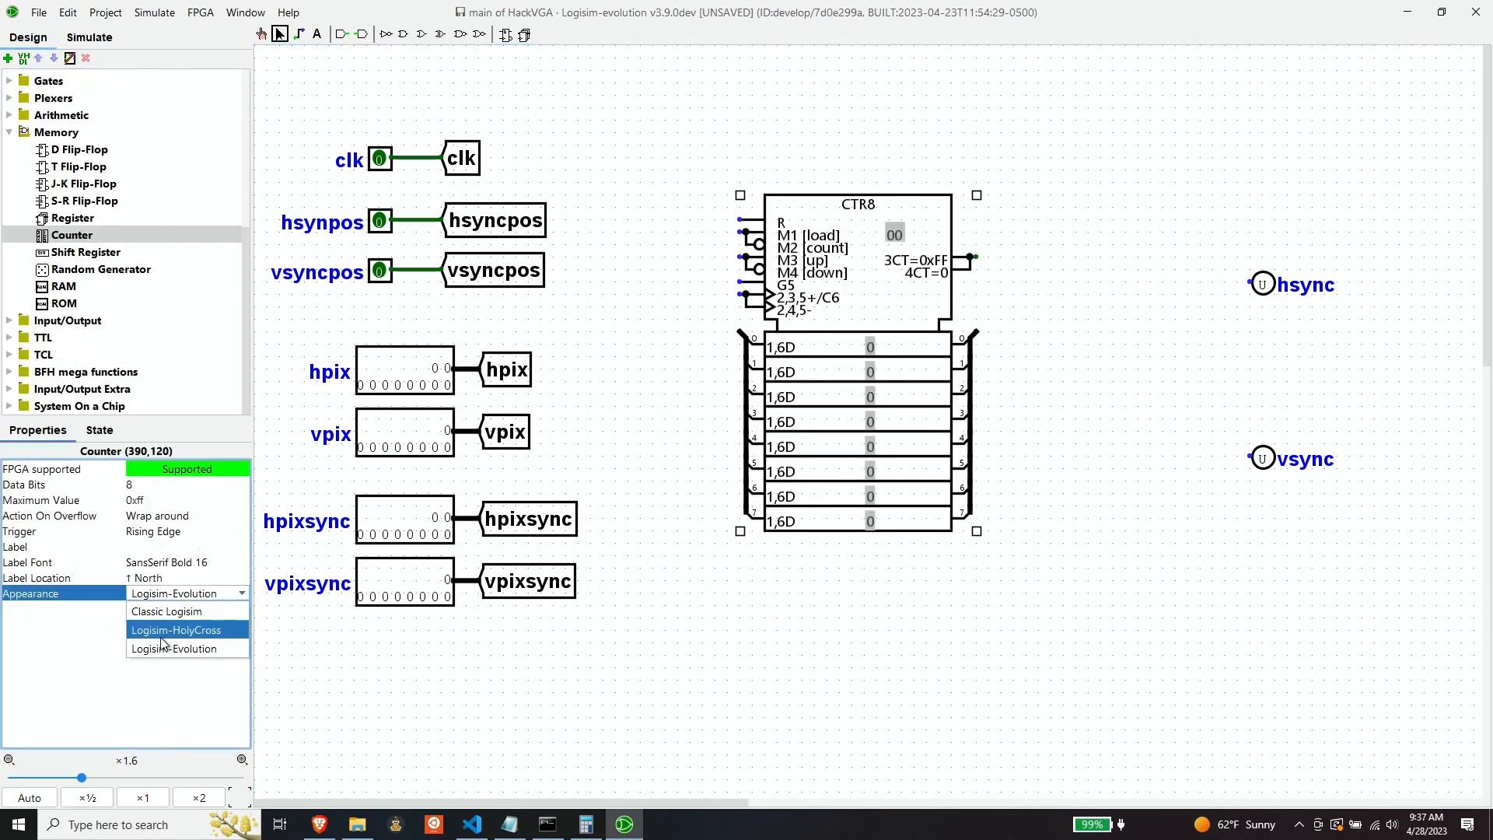
pyautogui.click(162, 612)
pyautogui.click(720, 207)
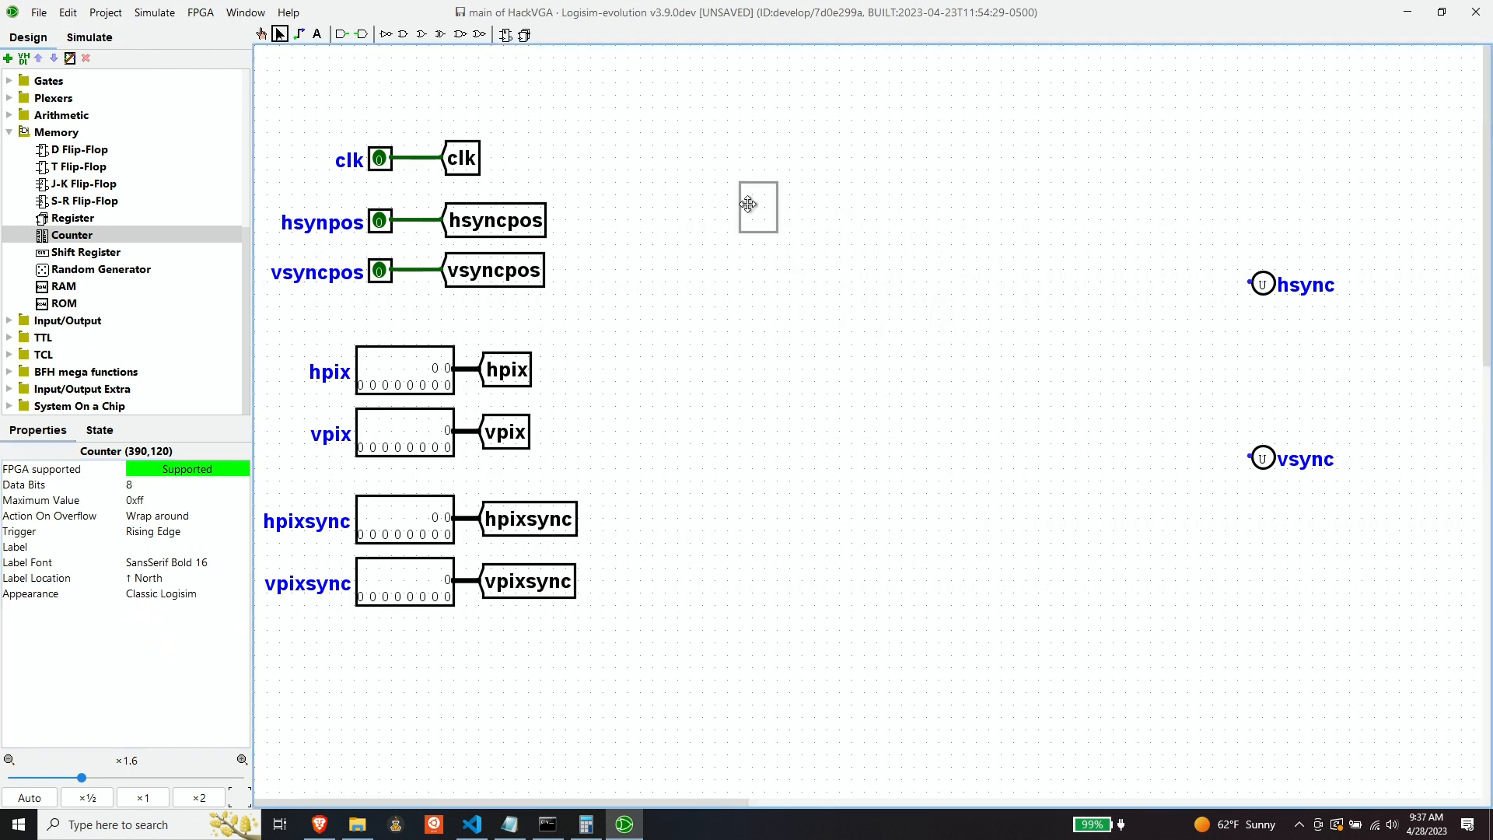
pyautogui.moveTo(719, 207); pyautogui.dragTo(720, 209)
# Place a Comparator from the Arithmetic library to the right of the counter, level with it.
pyautogui.scroll(5, 83, 225)
pyautogui.scroll(-8, 83, 225)
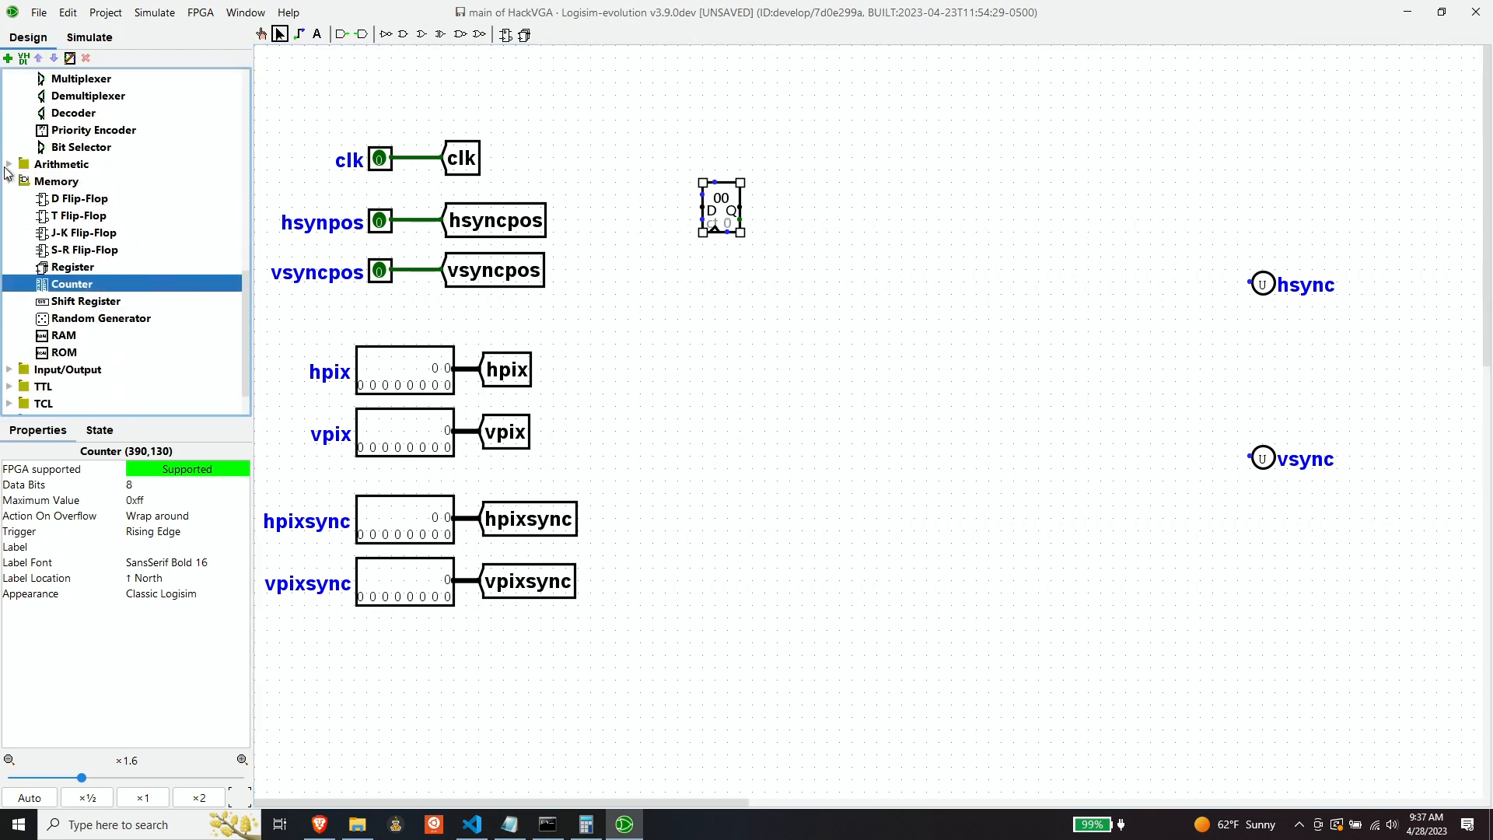
pyautogui.click(9, 164)
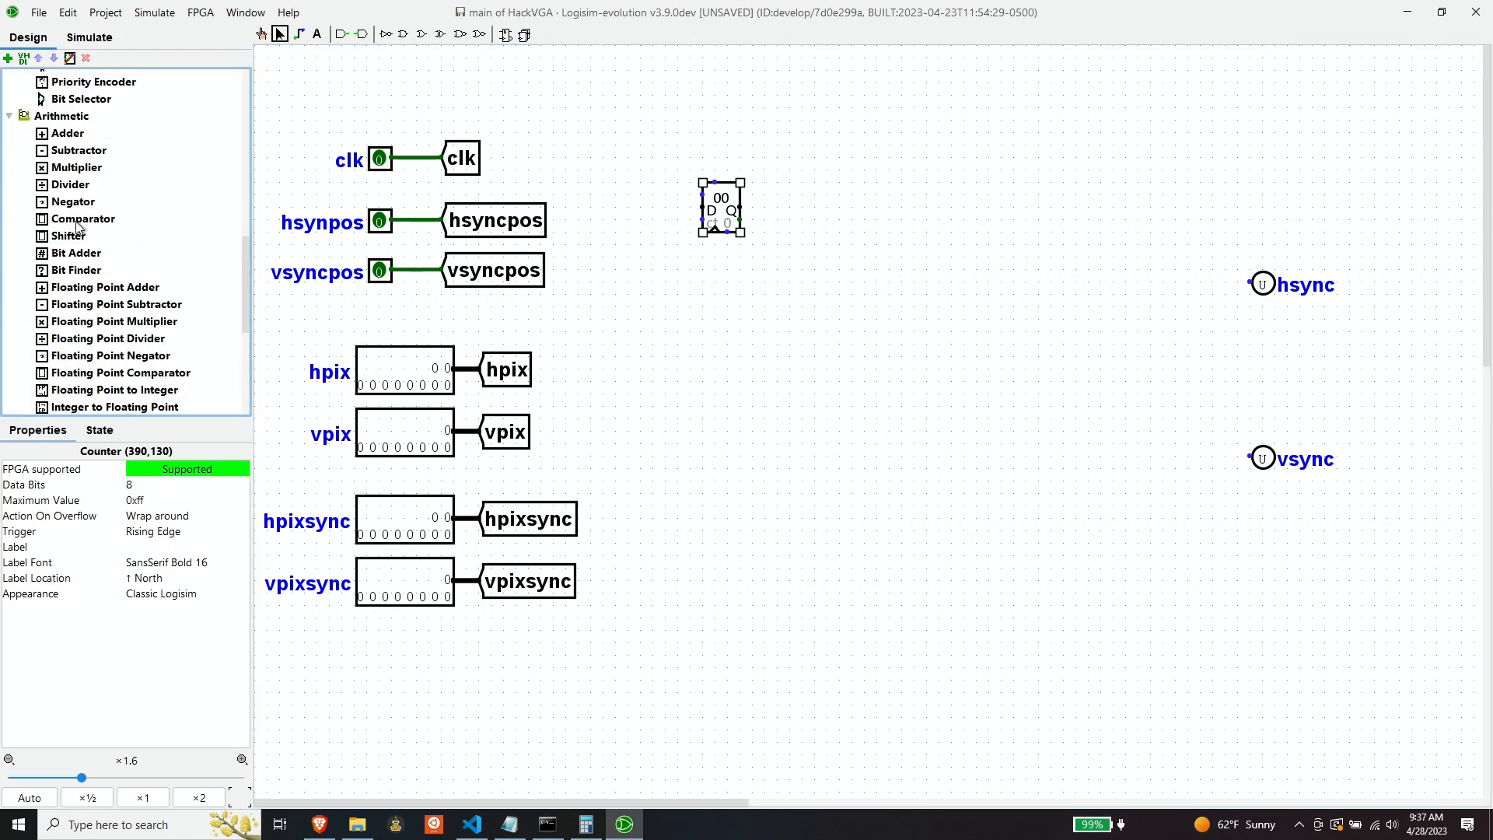
pyautogui.click(82, 220)
pyautogui.click(898, 206)
pyautogui.click(831, 289)
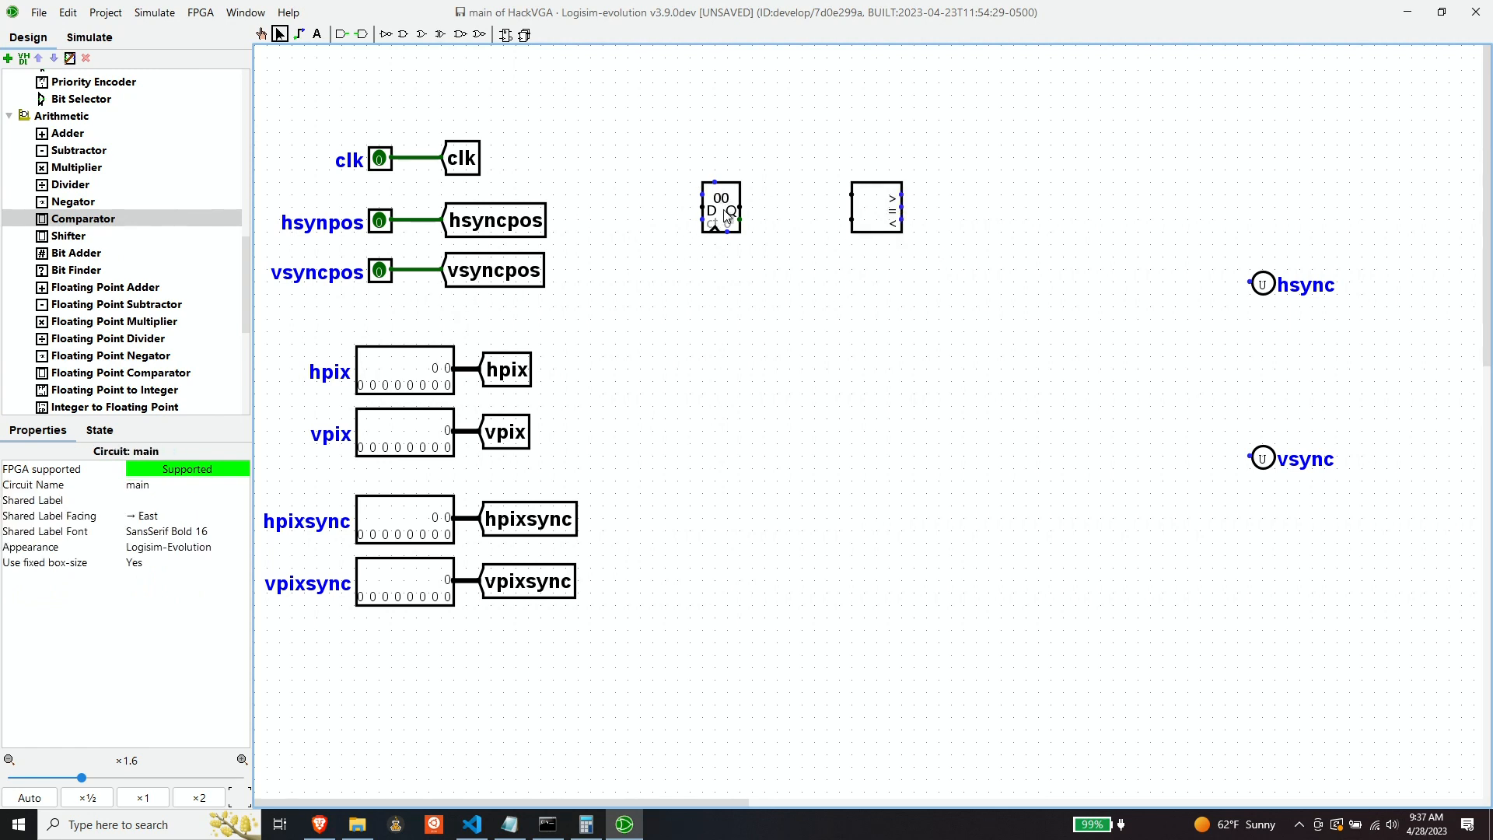
# Attach a north-facing Power component to the input on the counter's top edge.
pyautogui.click(730, 207)
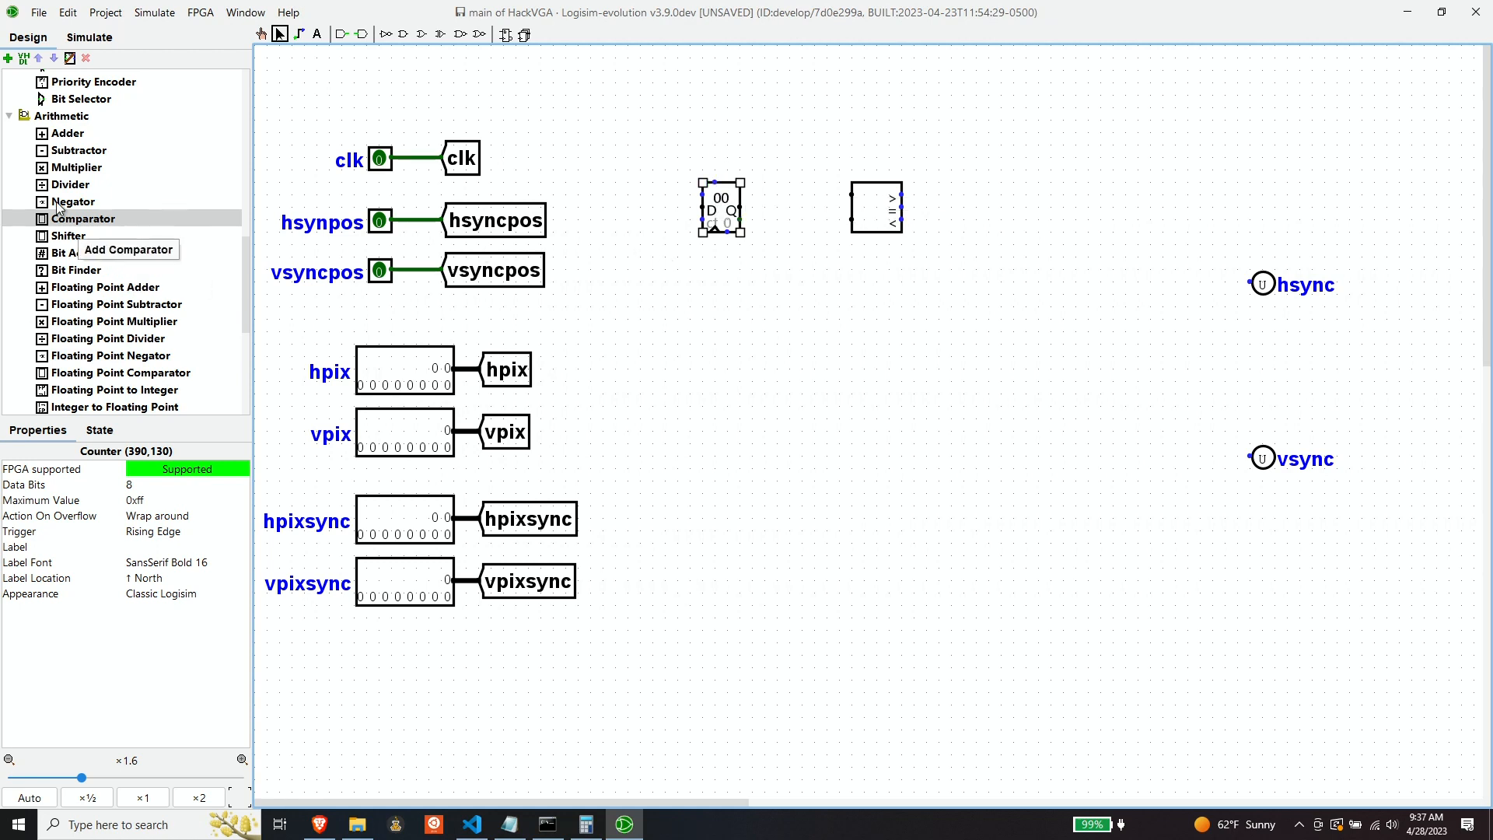
pyautogui.scroll(10, 85, 200)
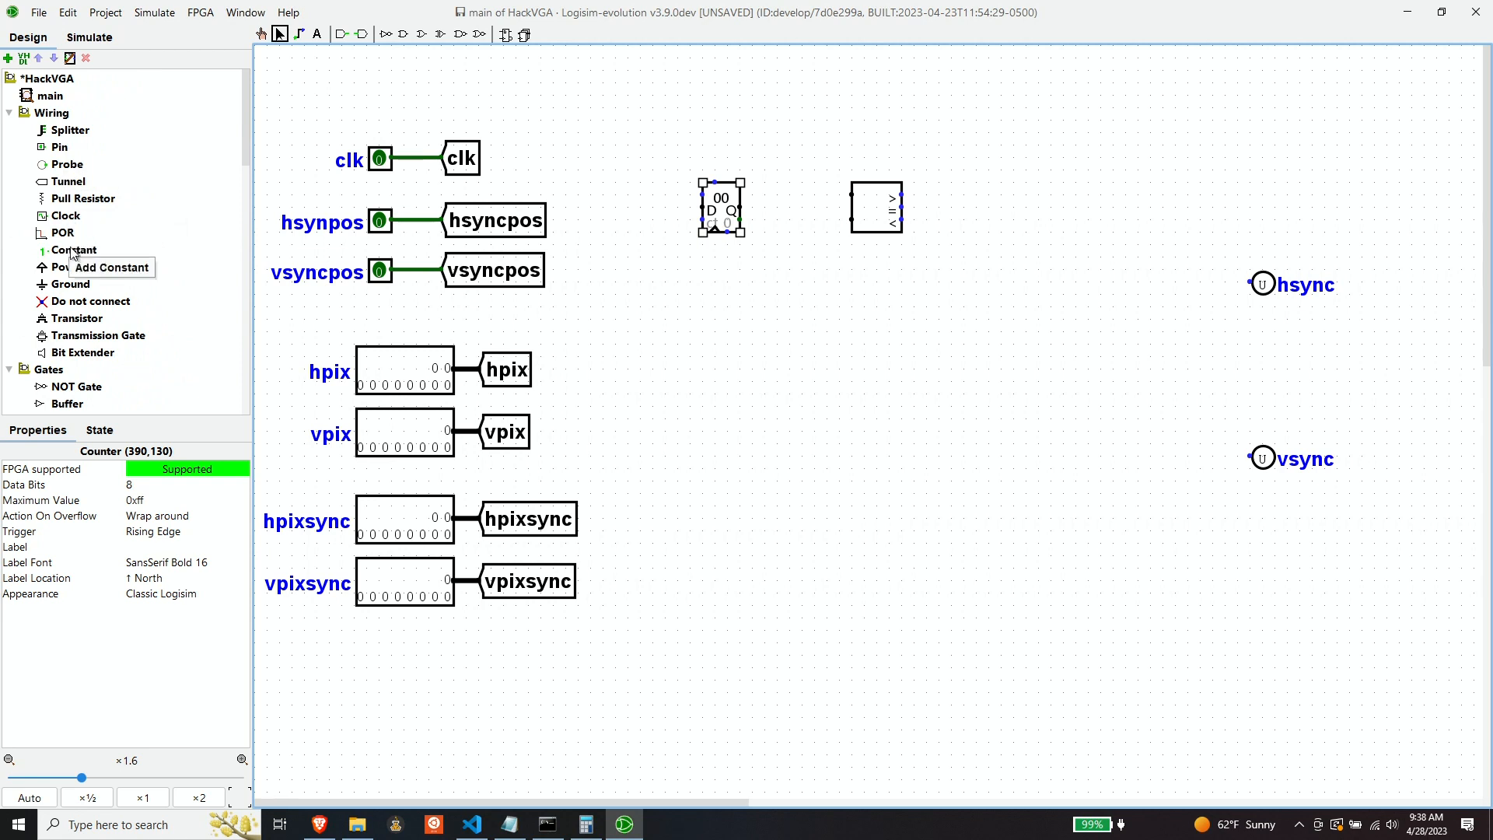
pyautogui.click(68, 266)
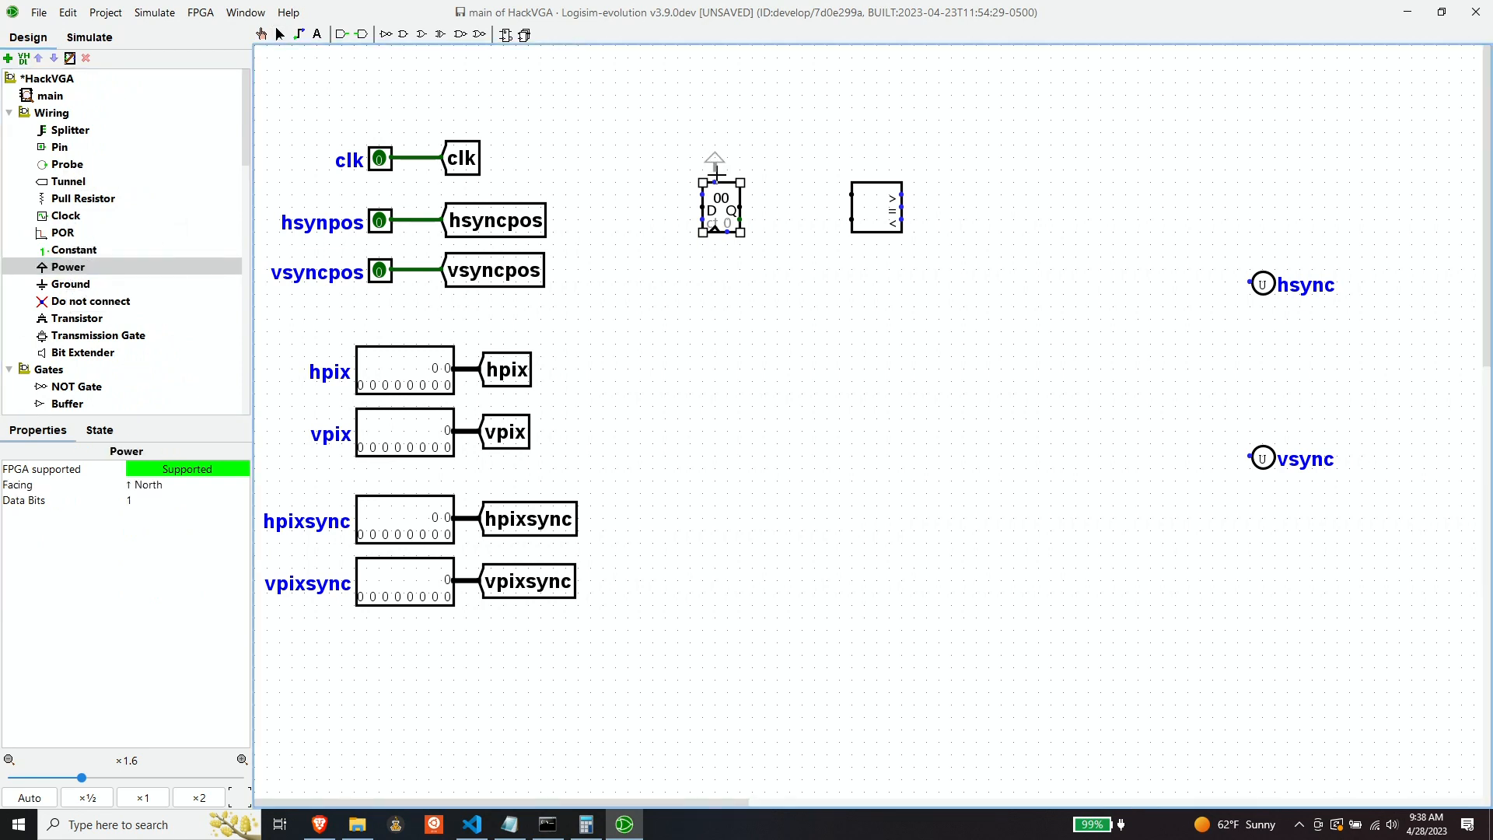
pyautogui.click(715, 181)
pyautogui.click(648, 231)
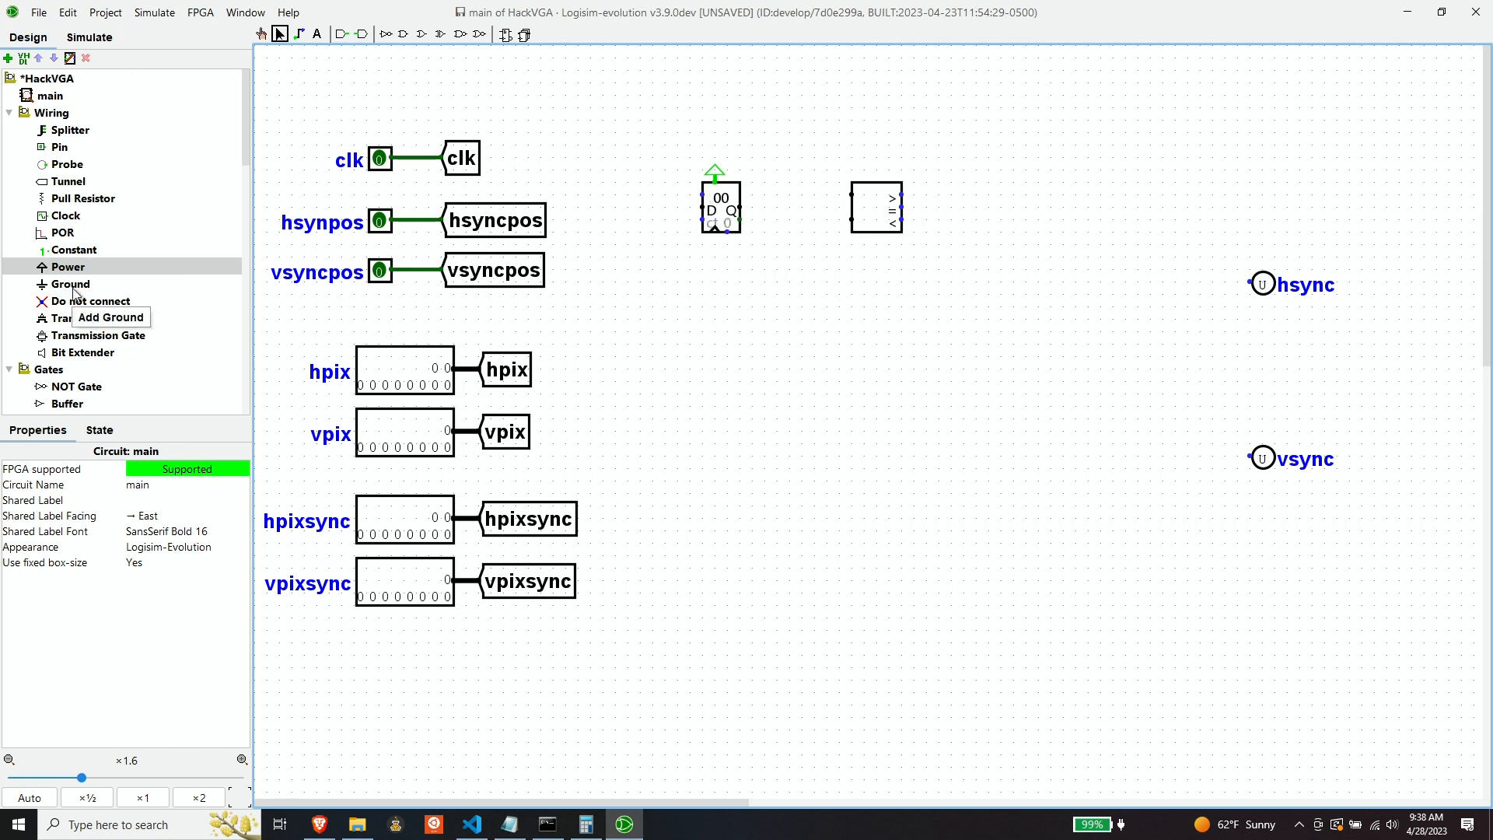
# Place a Ground component left of the counter and set its facing to West.
pyautogui.click(181, 283)
pyautogui.click(639, 192)
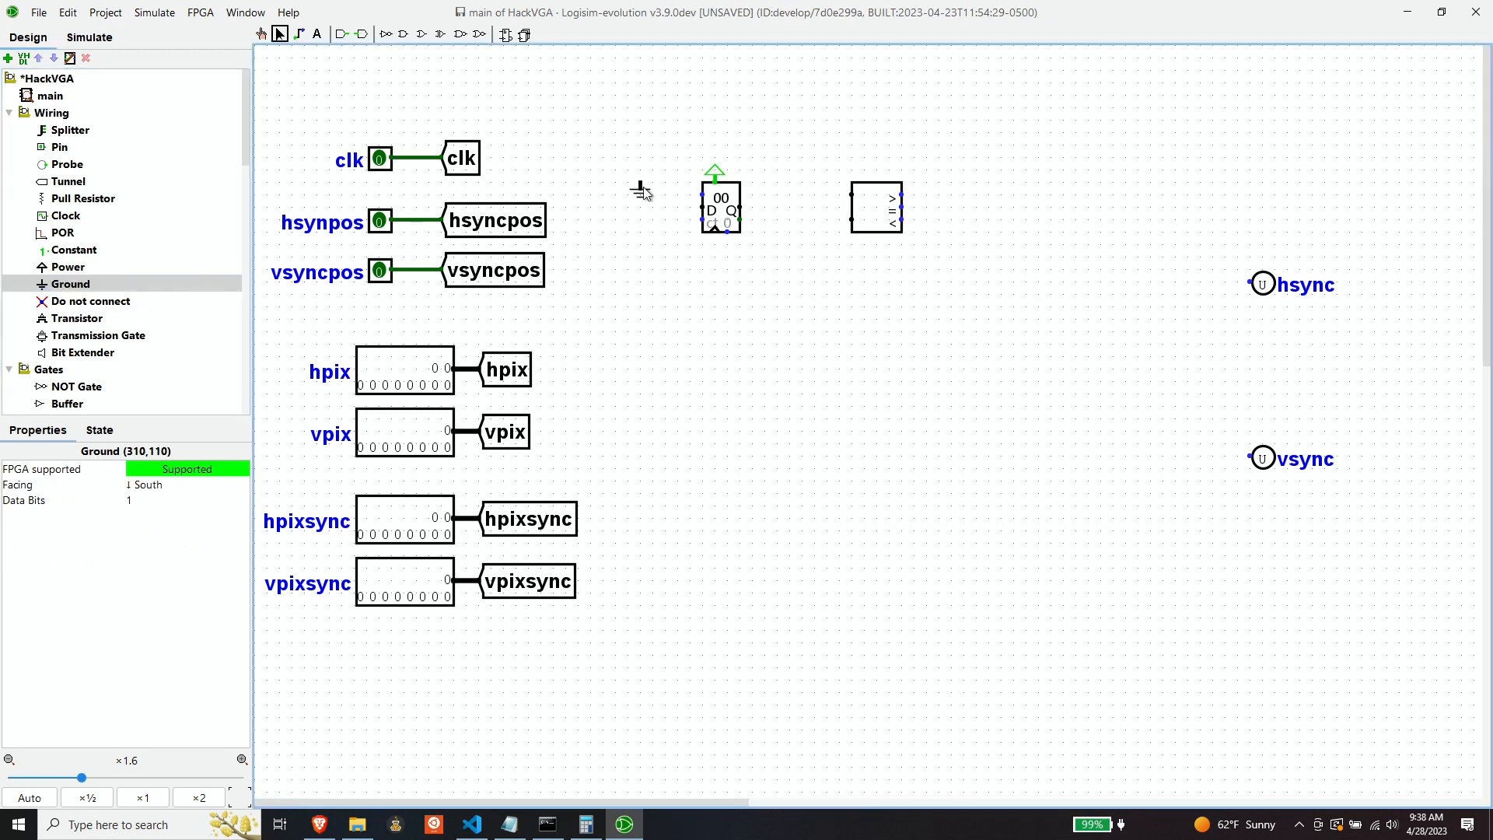
pyautogui.click(168, 491)
pyautogui.click(180, 559)
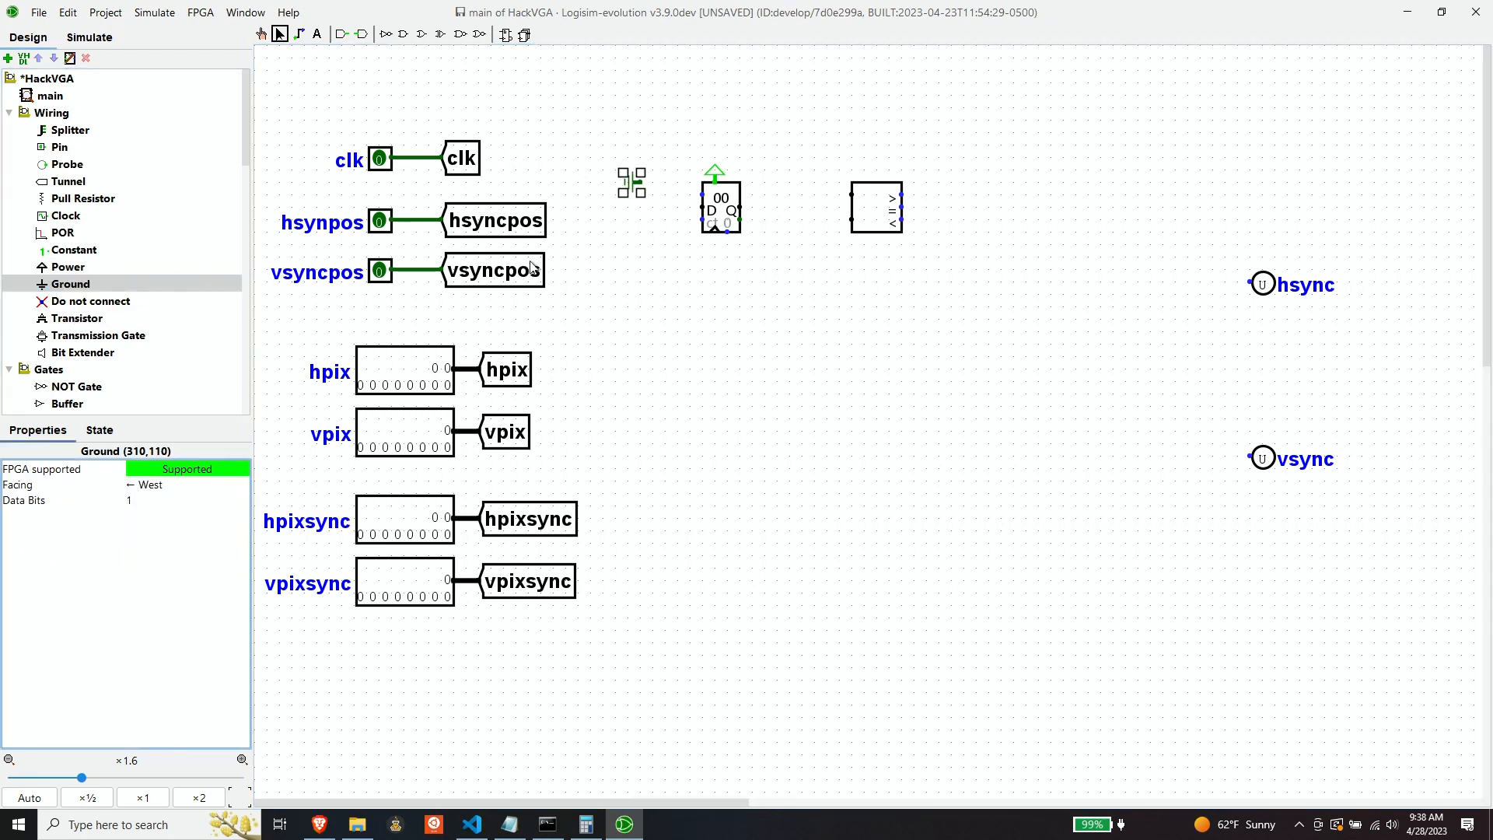
# Attach the Ground to the upper input on the counter's left edge and a west-facing Power component to the lower one.
pyautogui.moveTo(630, 194); pyautogui.dragTo(696, 200)
pyautogui.click(712, 254)
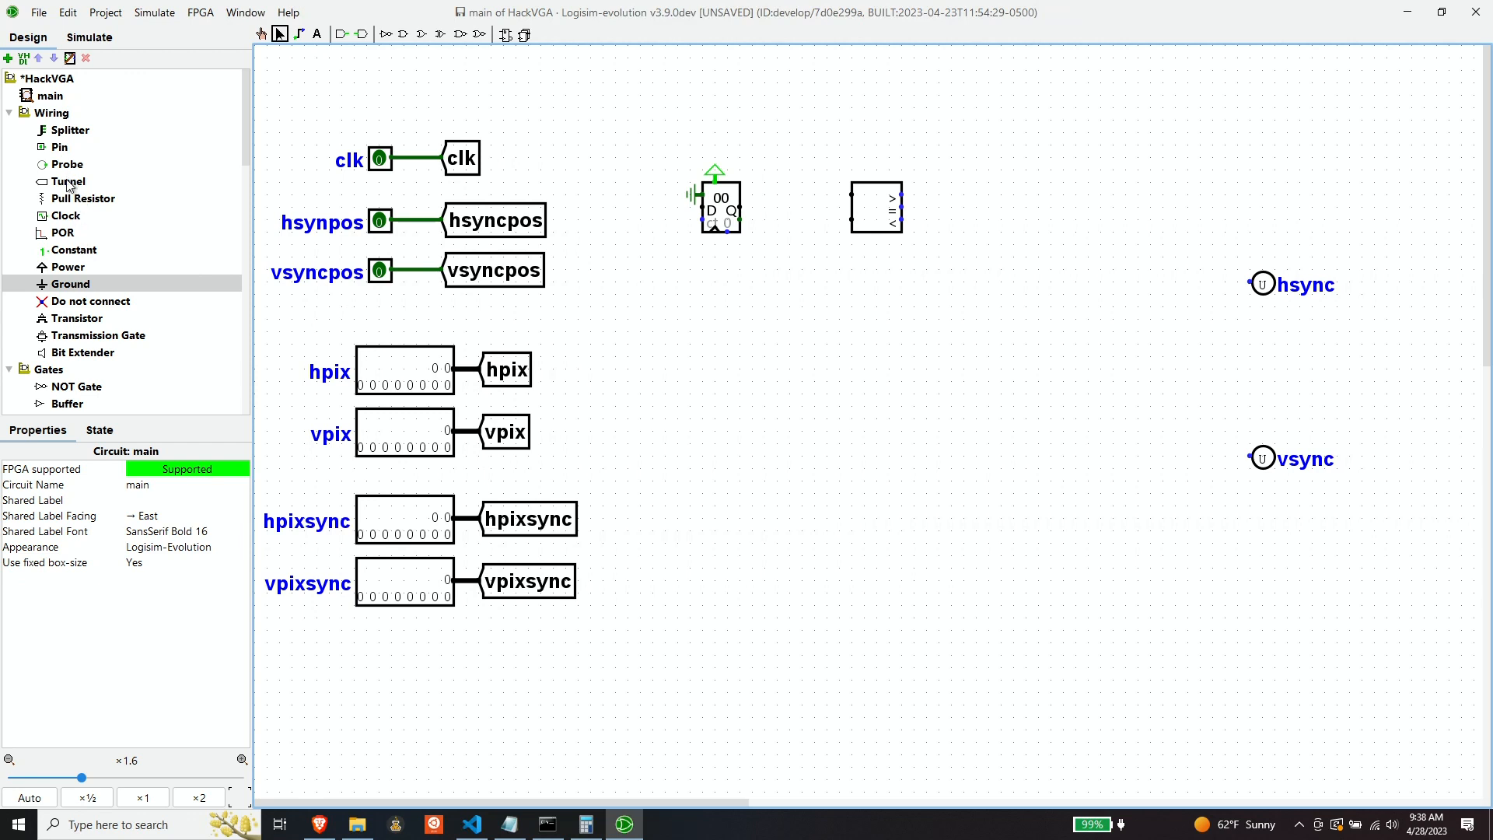
pyautogui.click(68, 268)
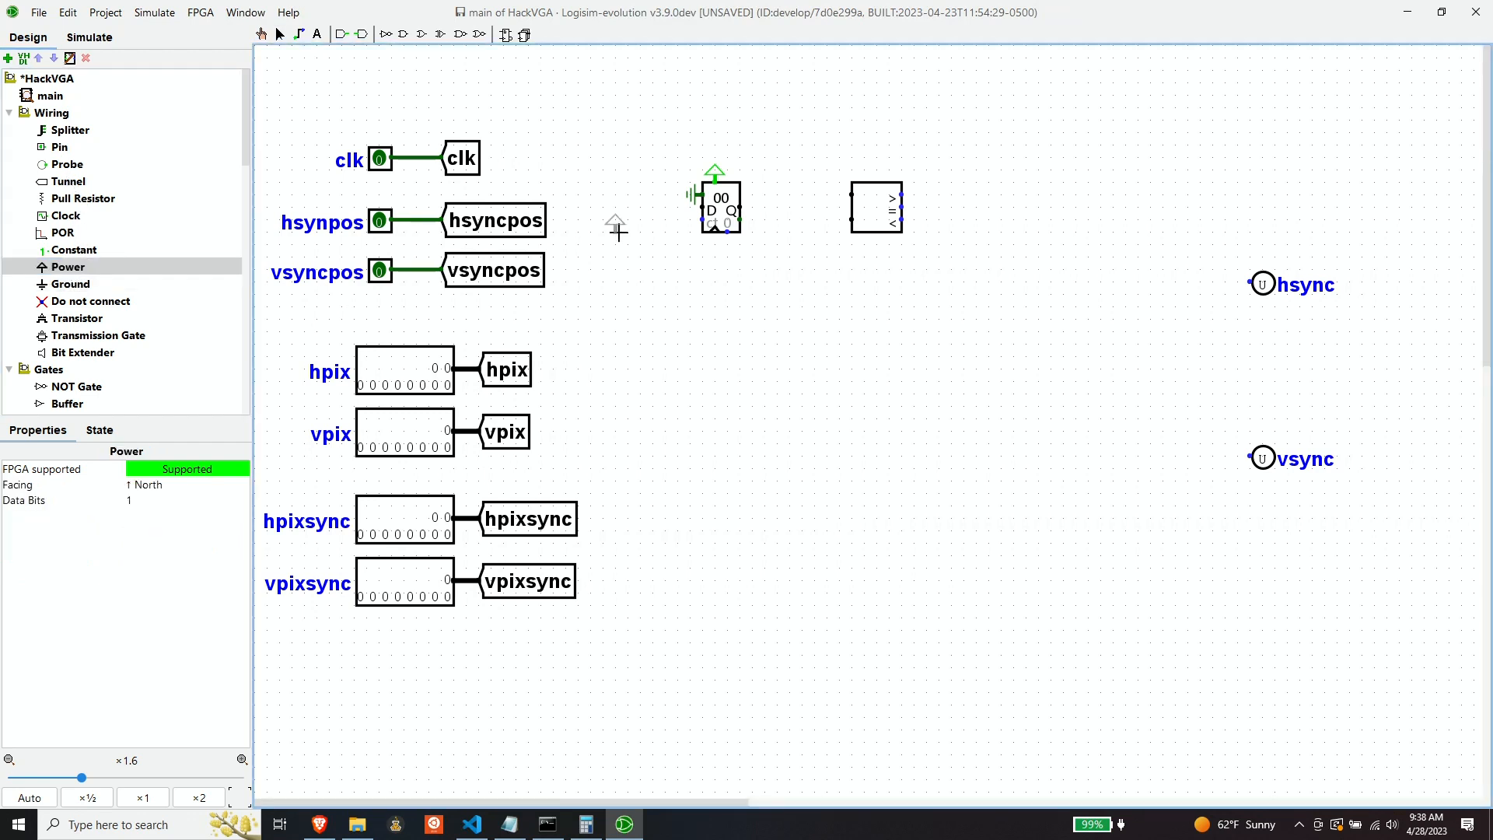
pyautogui.click(666, 220)
pyautogui.click(142, 493)
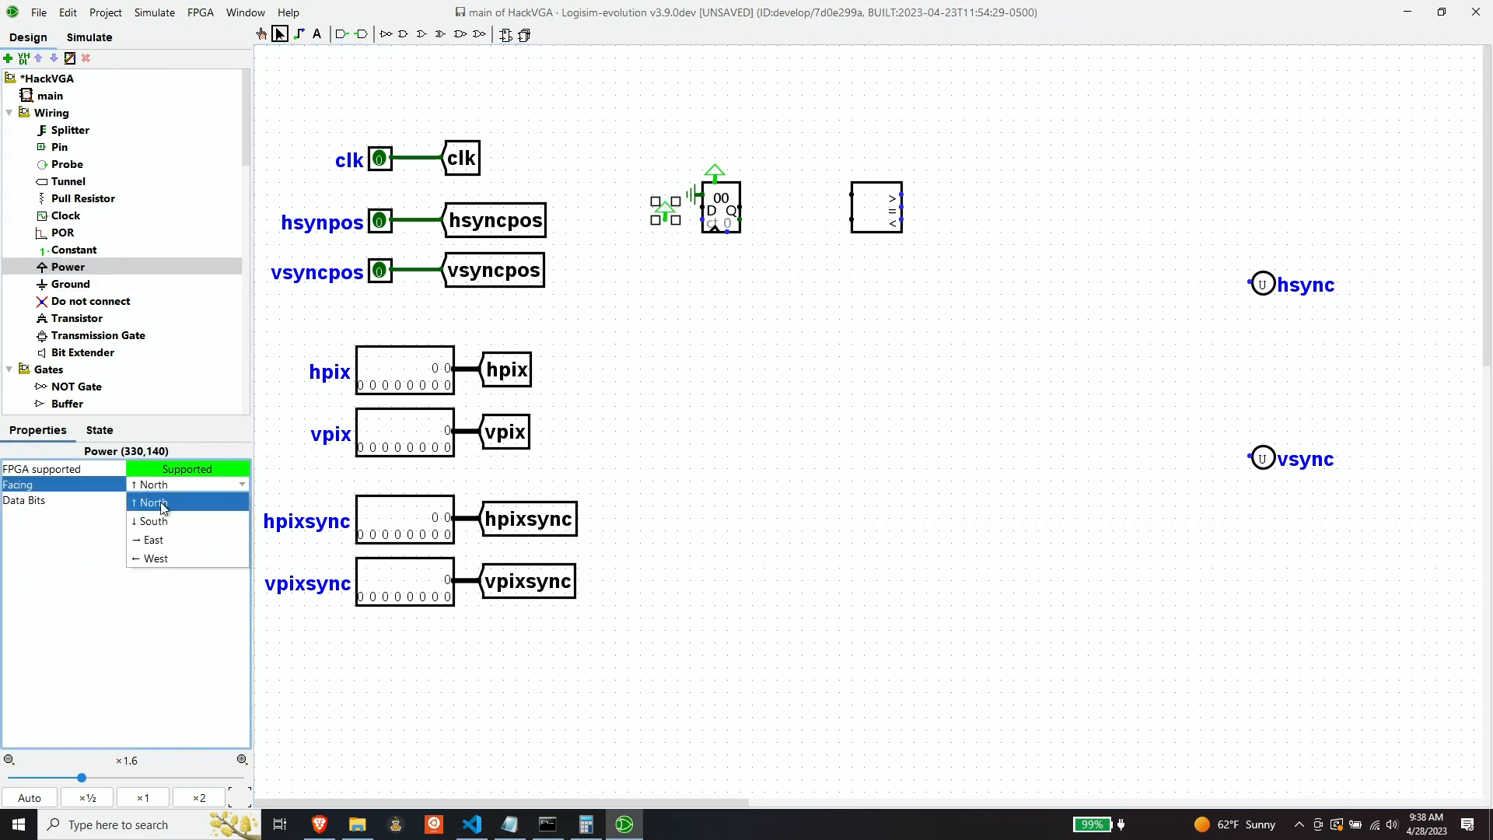
pyautogui.click(174, 552)
pyautogui.moveTo(656, 222); pyautogui.dragTo(690, 223)
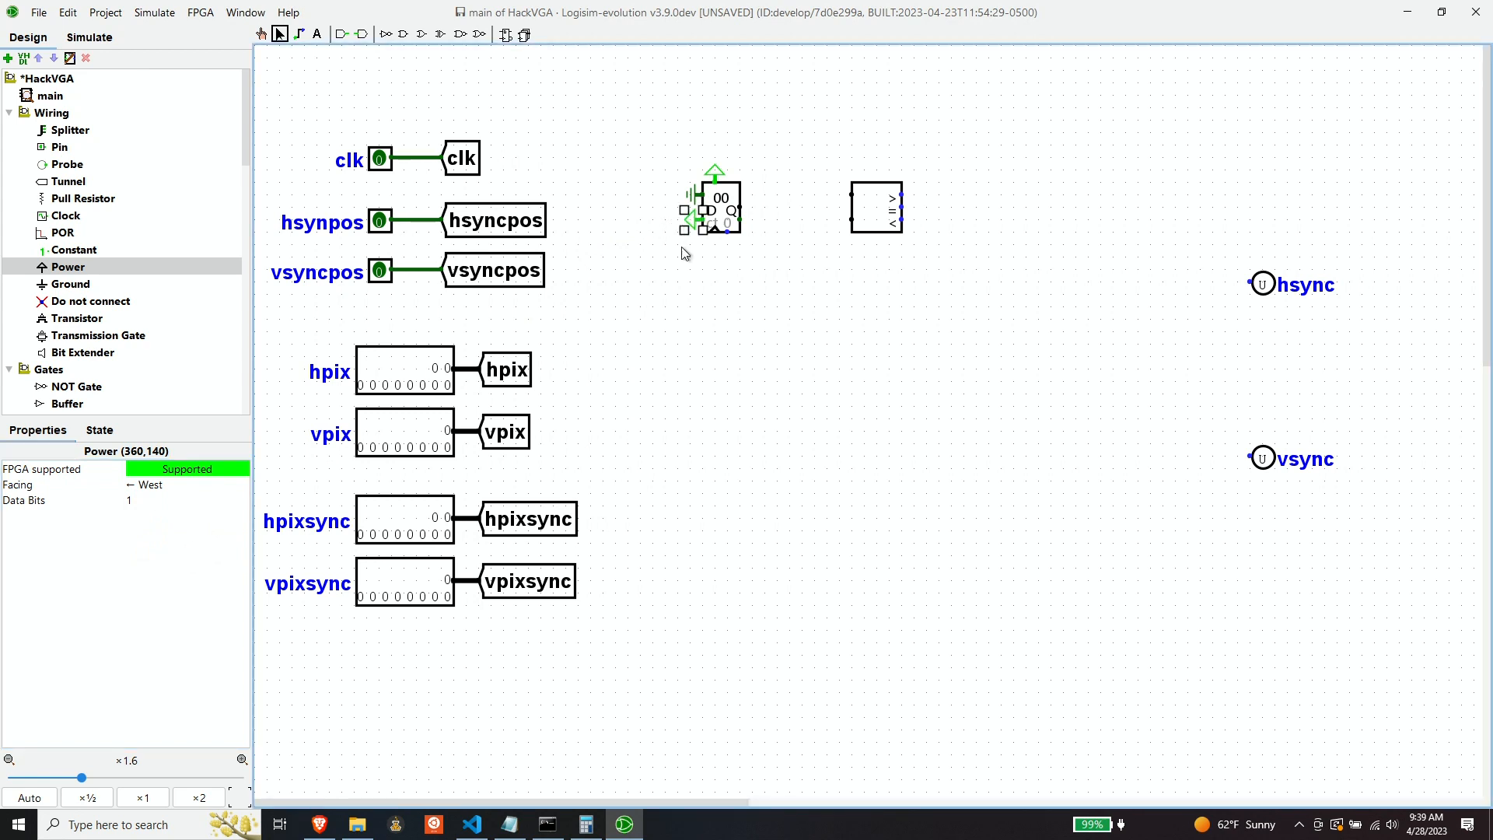
pyautogui.click(701, 316)
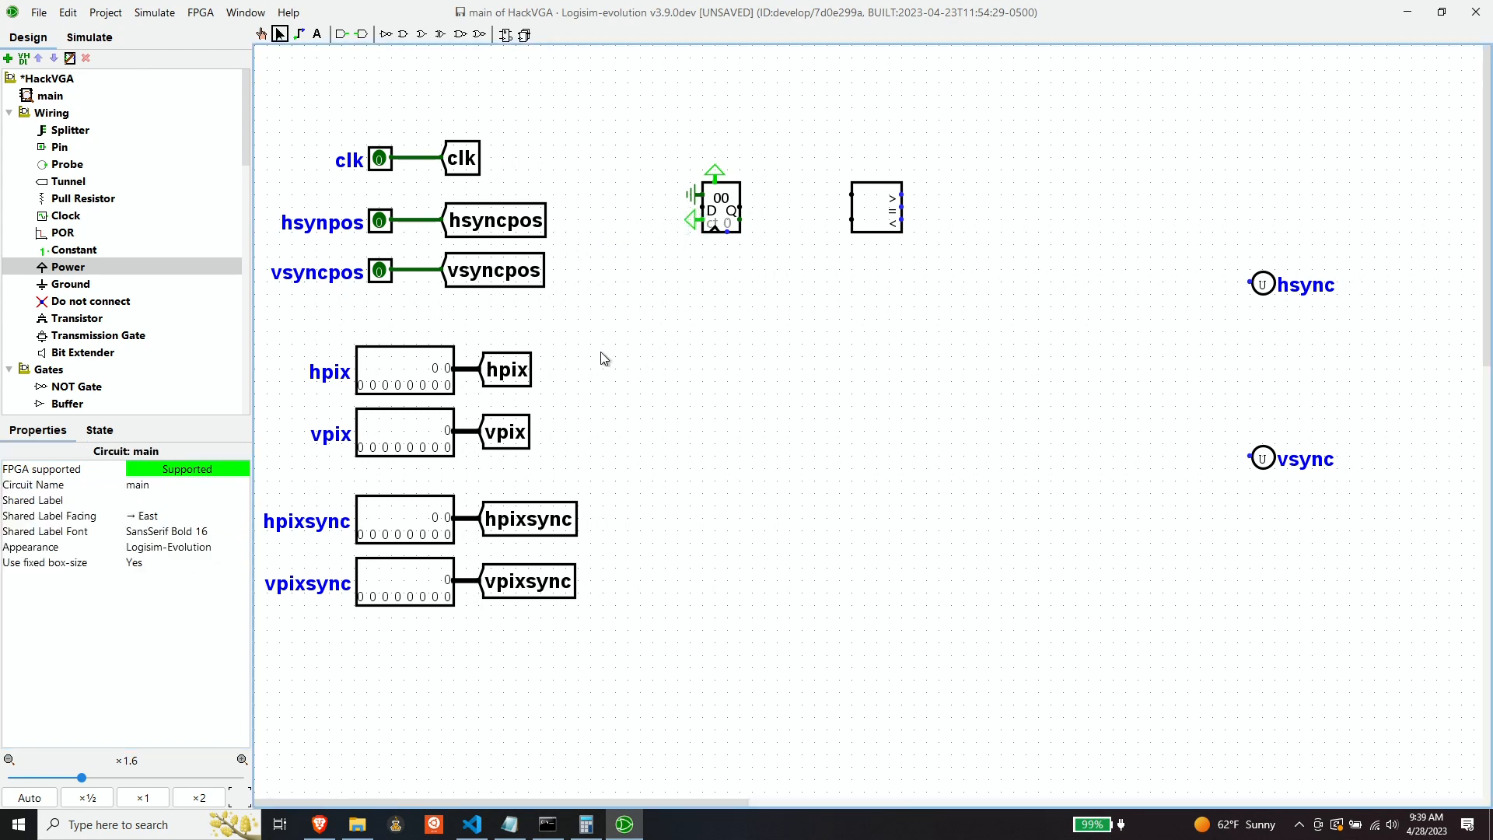
# Duplicate the clk tunnel below the counter, face it East, and wire it to the counter's clock input.
pyautogui.click(464, 161)
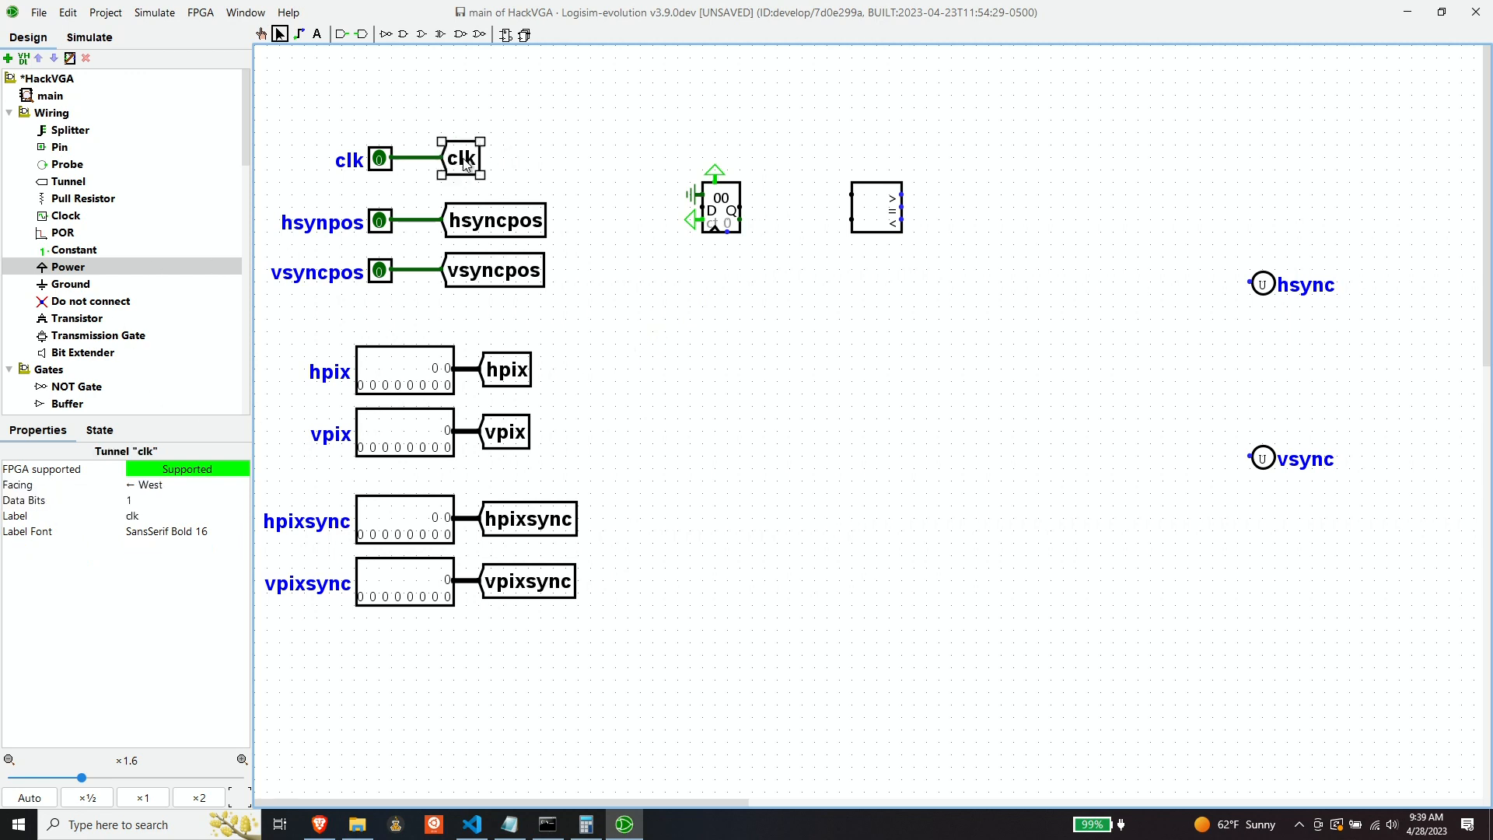
pyautogui.moveTo(464, 161); pyautogui.dragTo(678, 263)
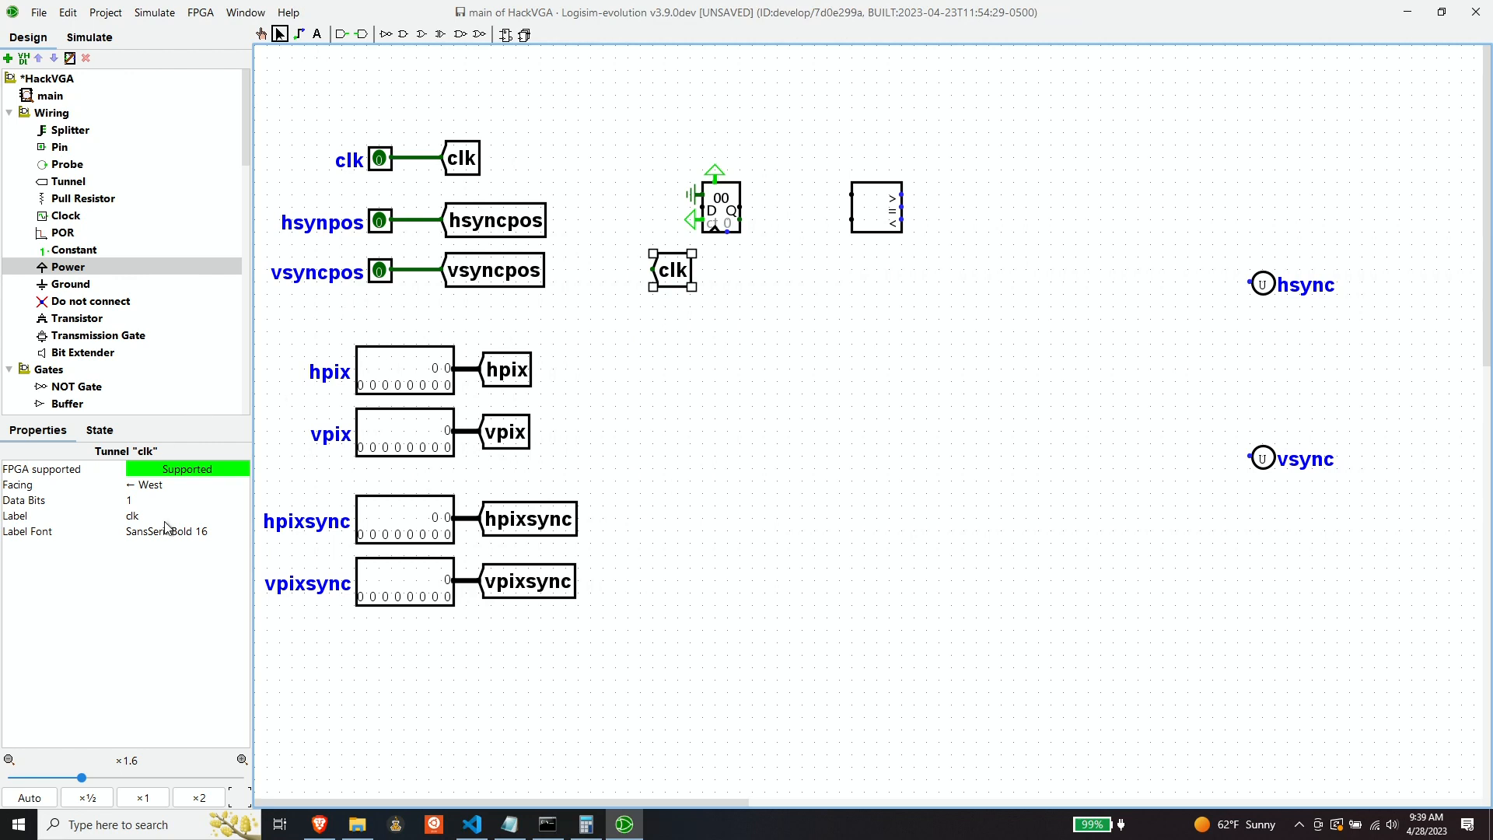
pyautogui.click(160, 487)
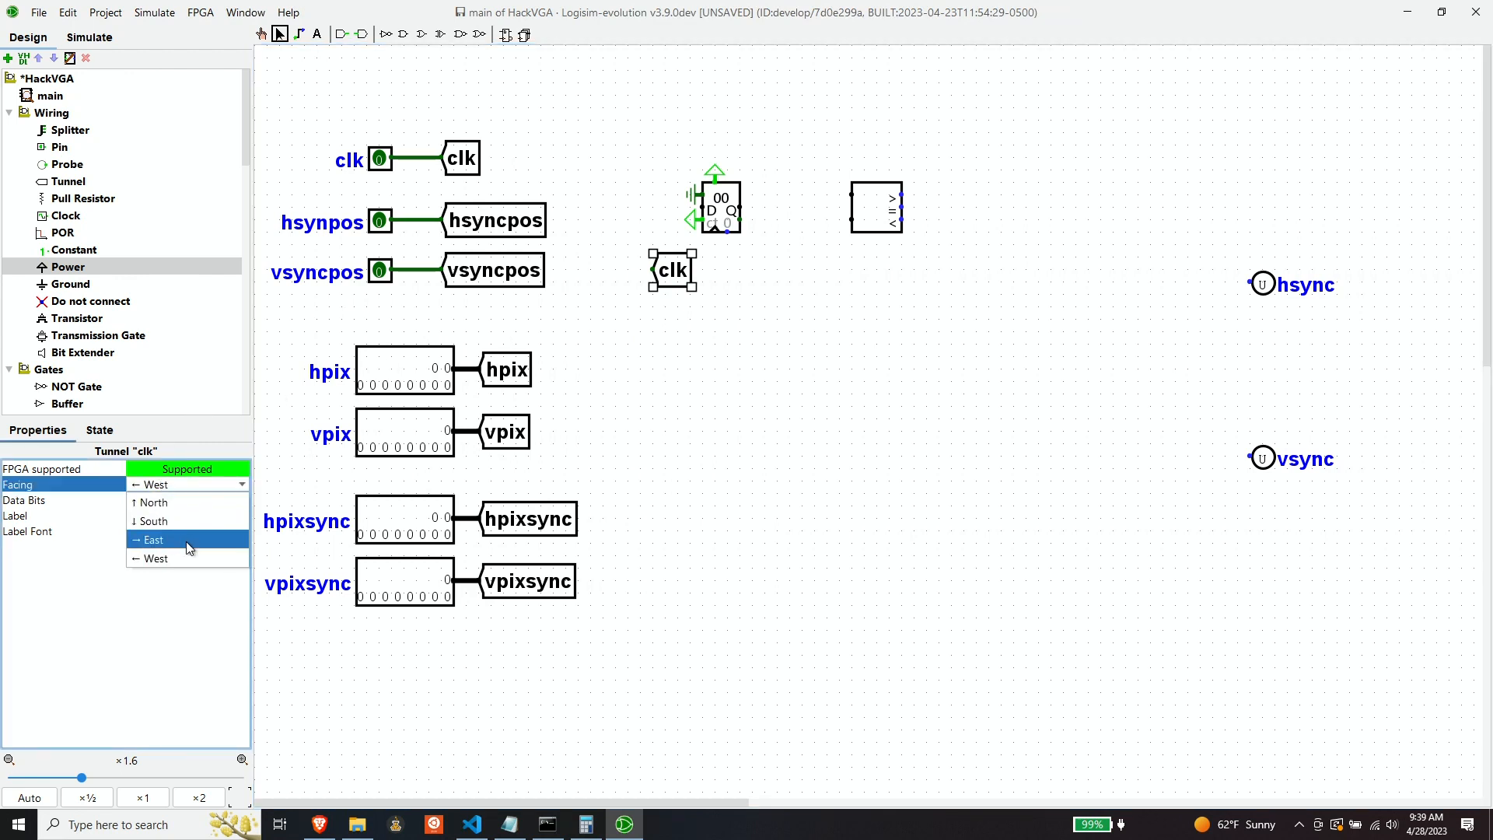
pyautogui.click(191, 541)
pyautogui.moveTo(642, 286)
pyautogui.mouseDown()
pyautogui.moveTo(680, 286)
pyautogui.moveTo(715, 233)
pyautogui.mouseUp()
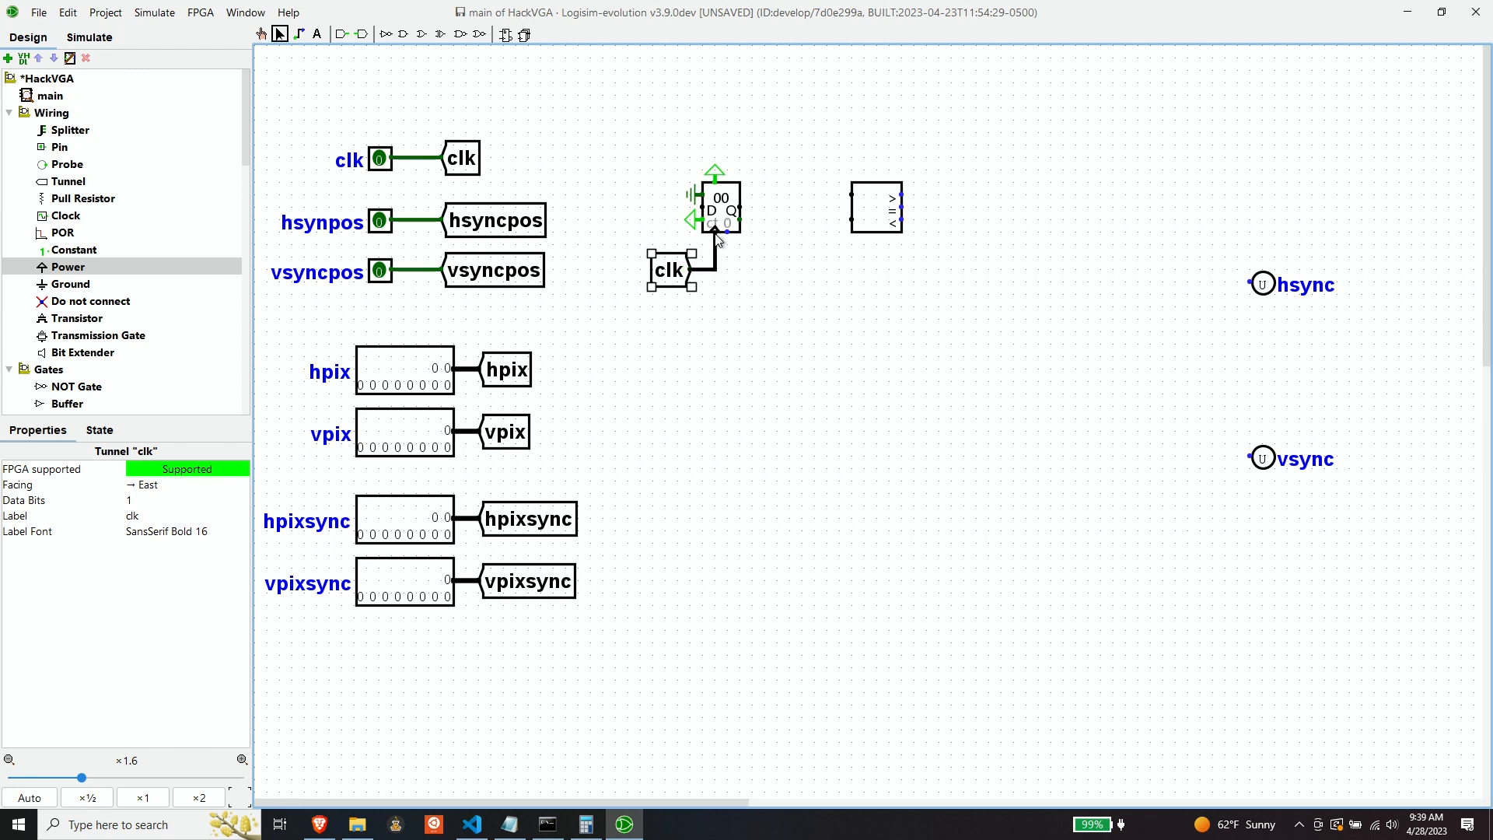
pyautogui.click(743, 300)
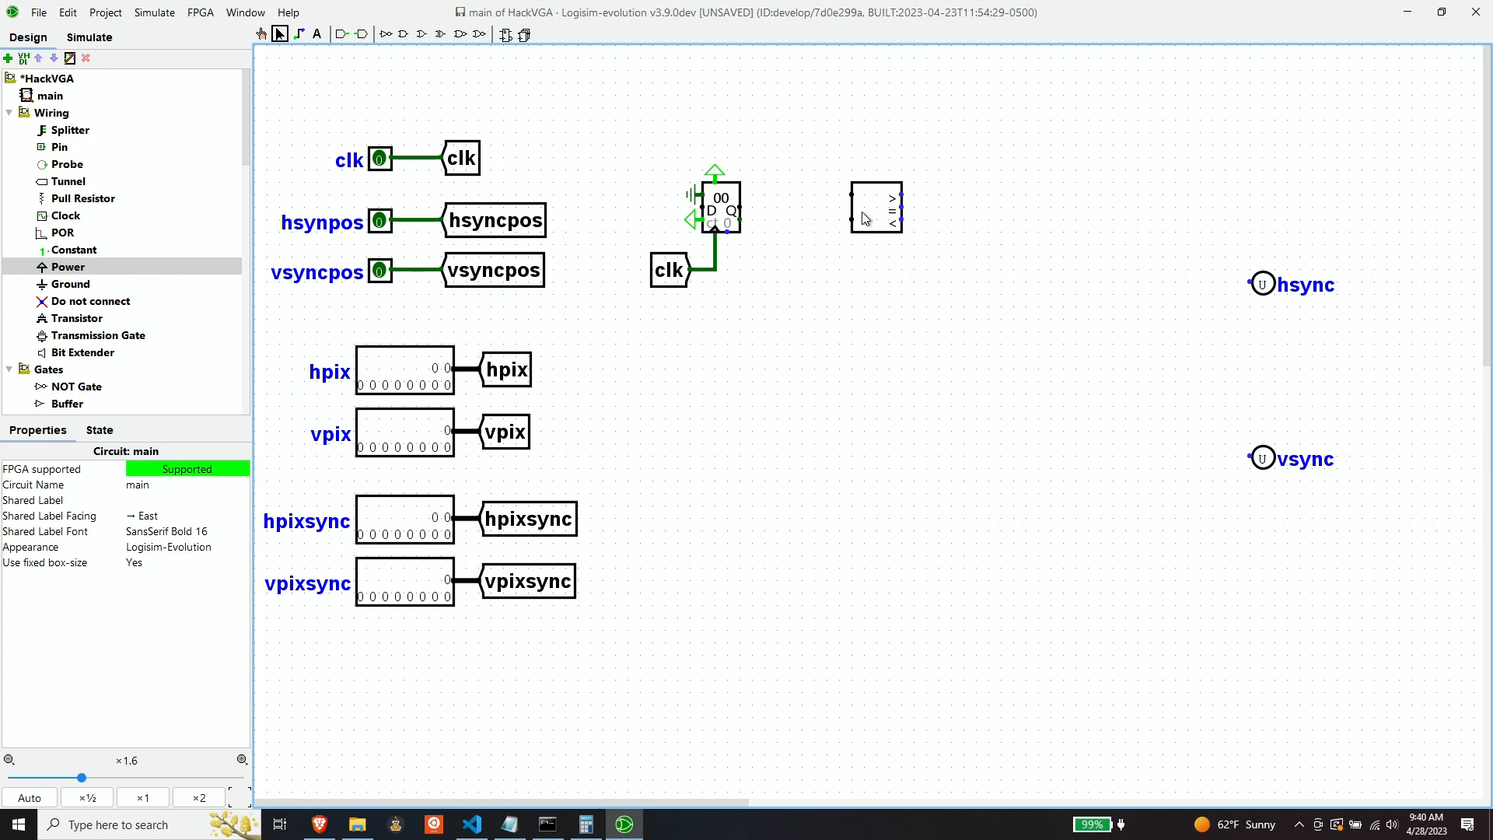
# Wire the counter's output straight to the comparator's upper input and connect an east-facing copy of the hpix tunnel to its lower input.
pyautogui.moveTo(873, 203); pyautogui.dragTo(875, 216)
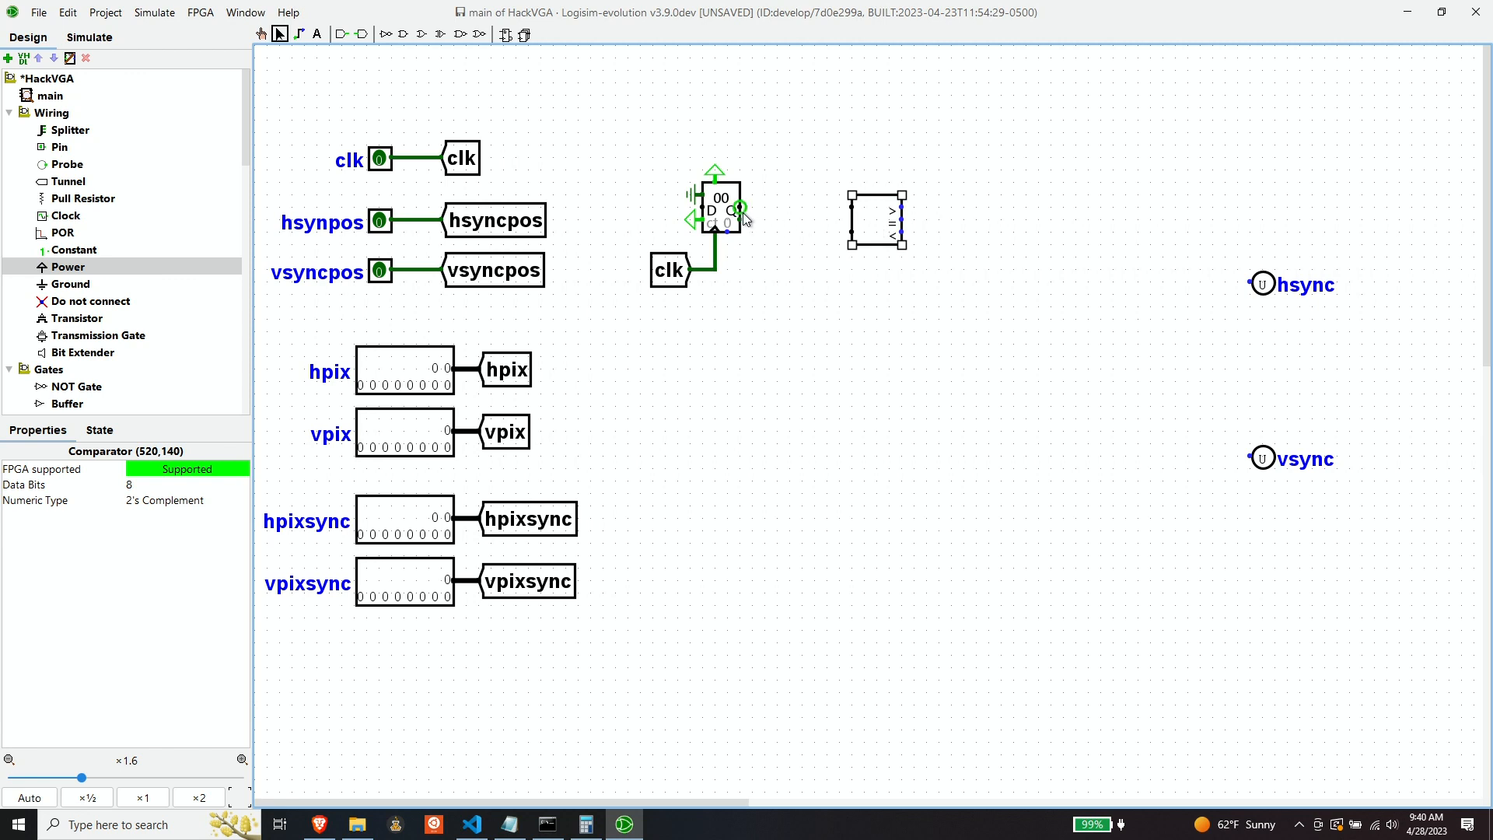
pyautogui.moveTo(739, 208); pyautogui.dragTo(852, 207)
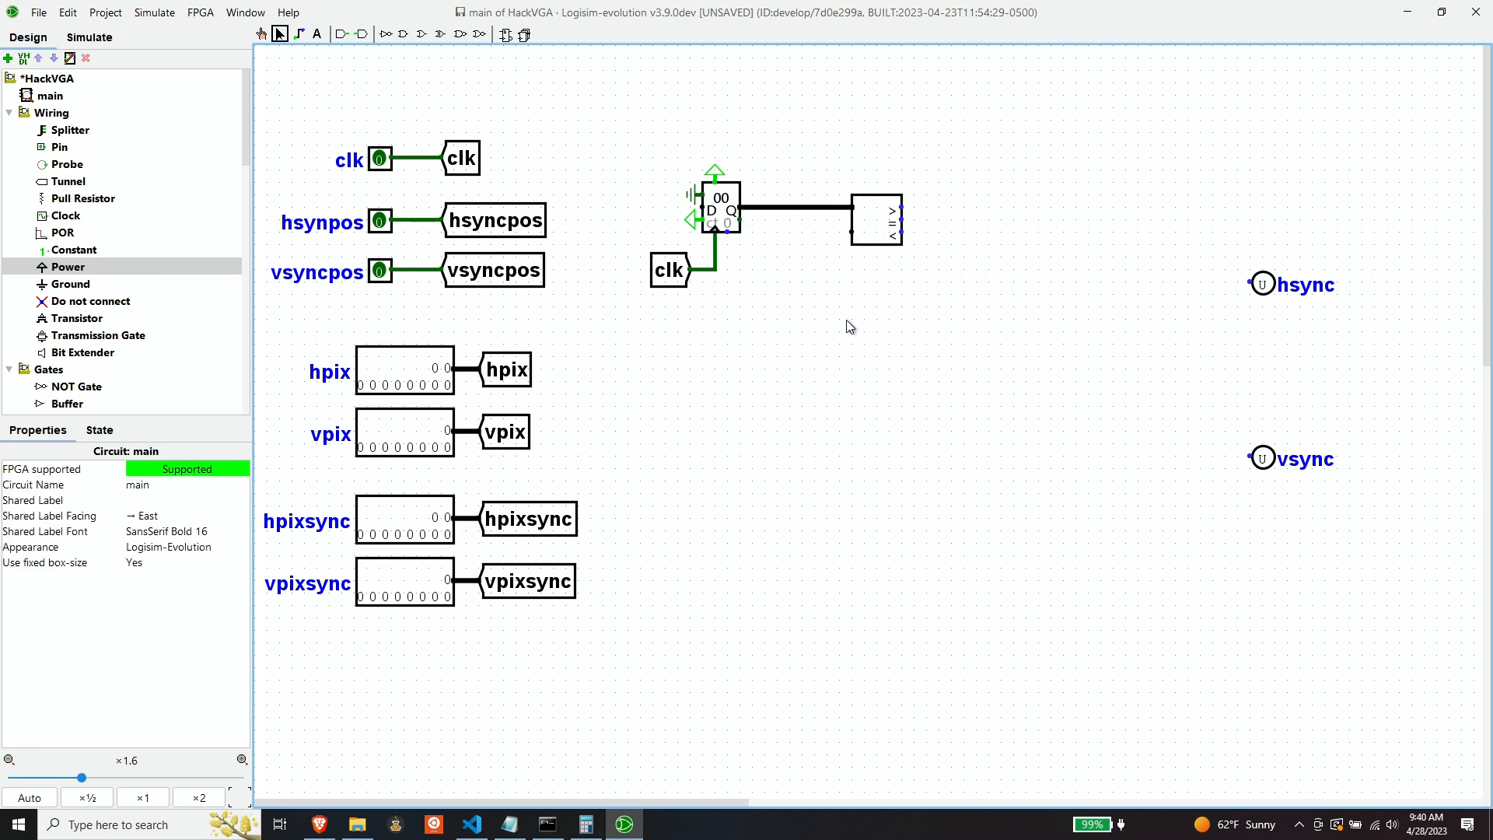
pyautogui.click(506, 372)
pyautogui.hotkey('ctrl', 'd')
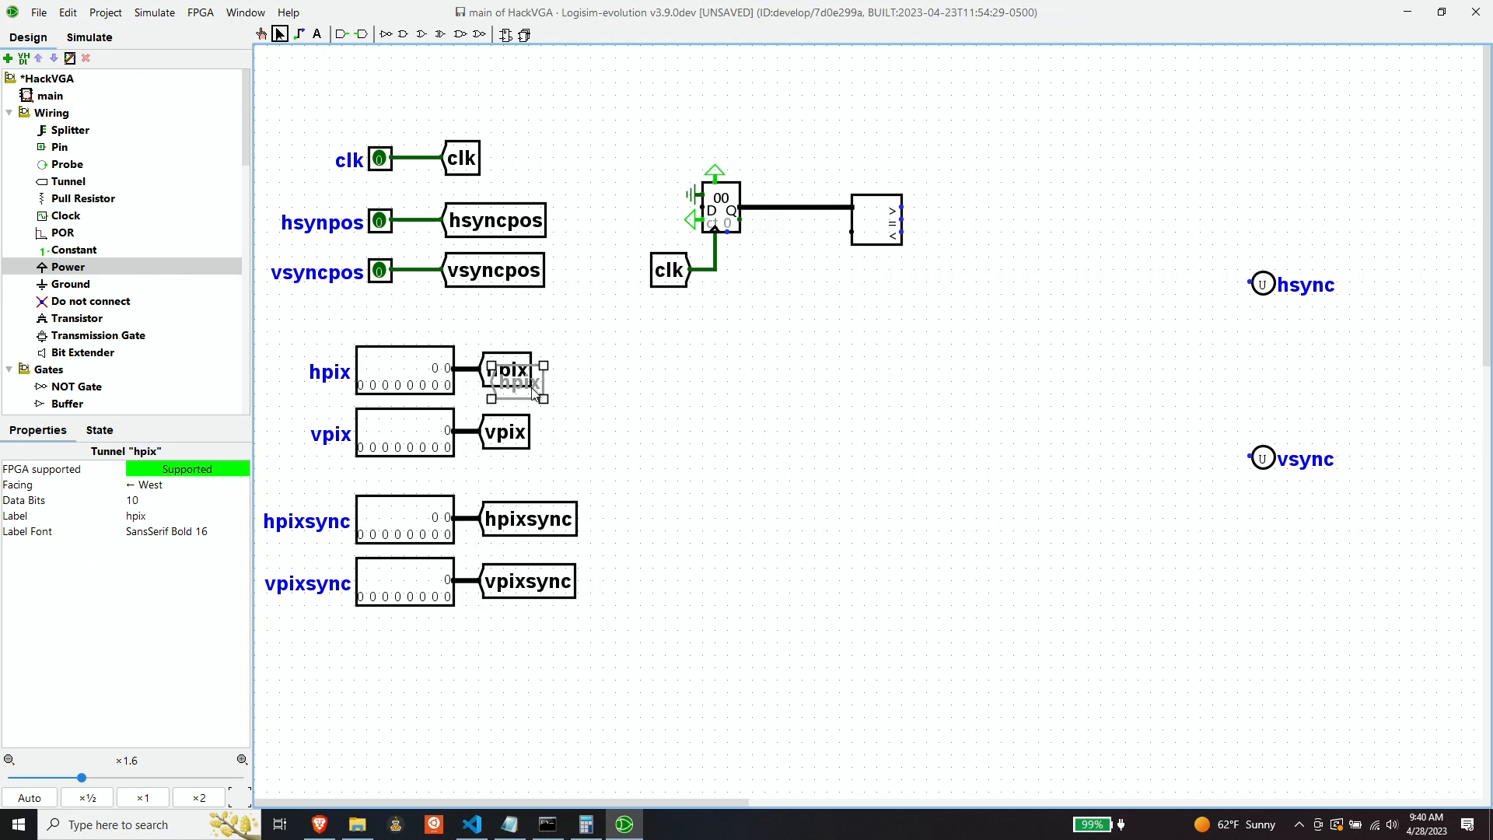
pyautogui.moveTo(531, 388); pyautogui.dragTo(803, 240)
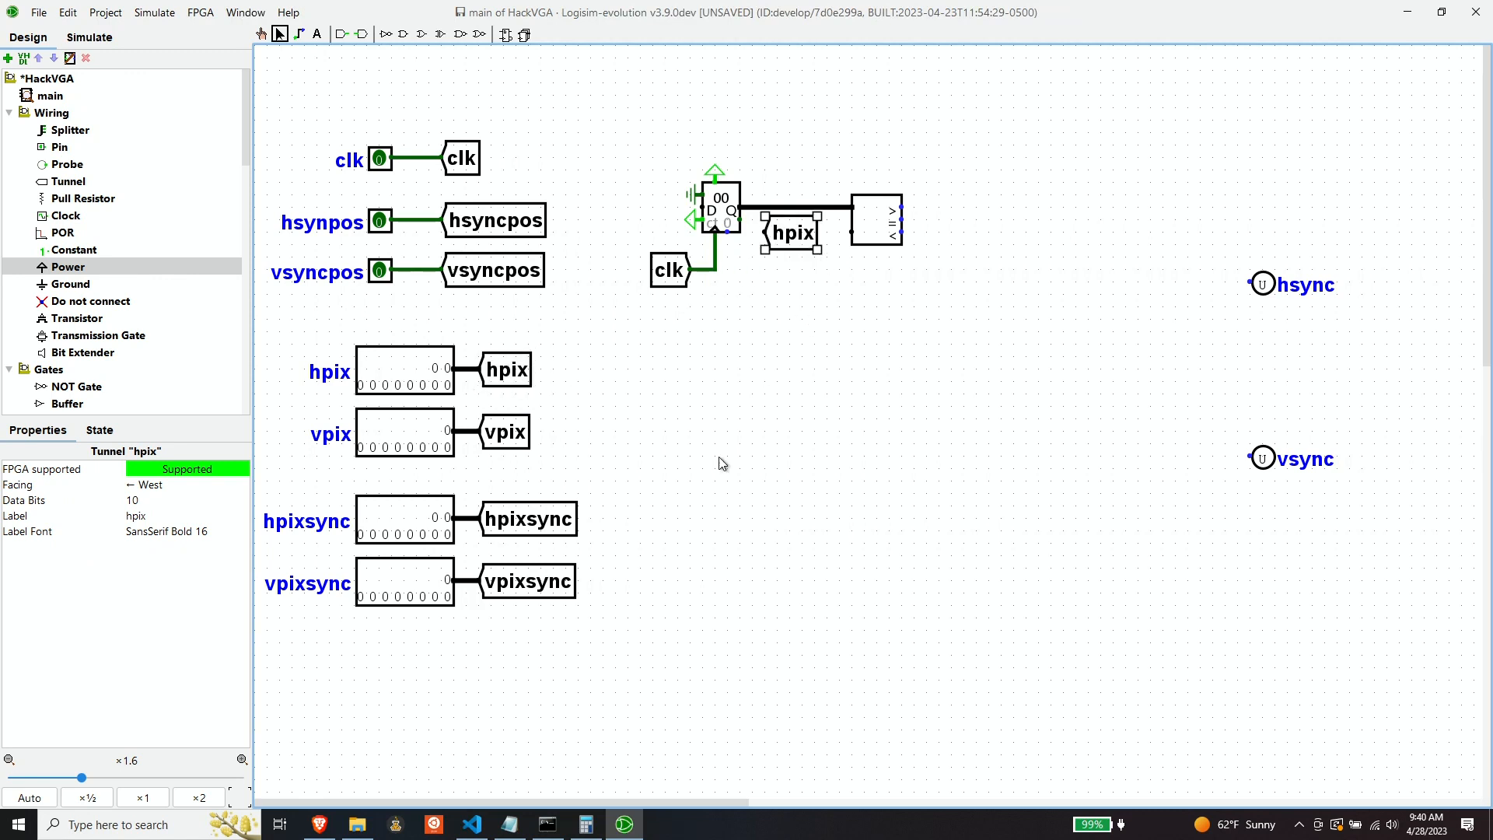
pyautogui.click(165, 488)
pyautogui.click(167, 538)
pyautogui.moveTo(747, 235); pyautogui.dragTo(852, 232)
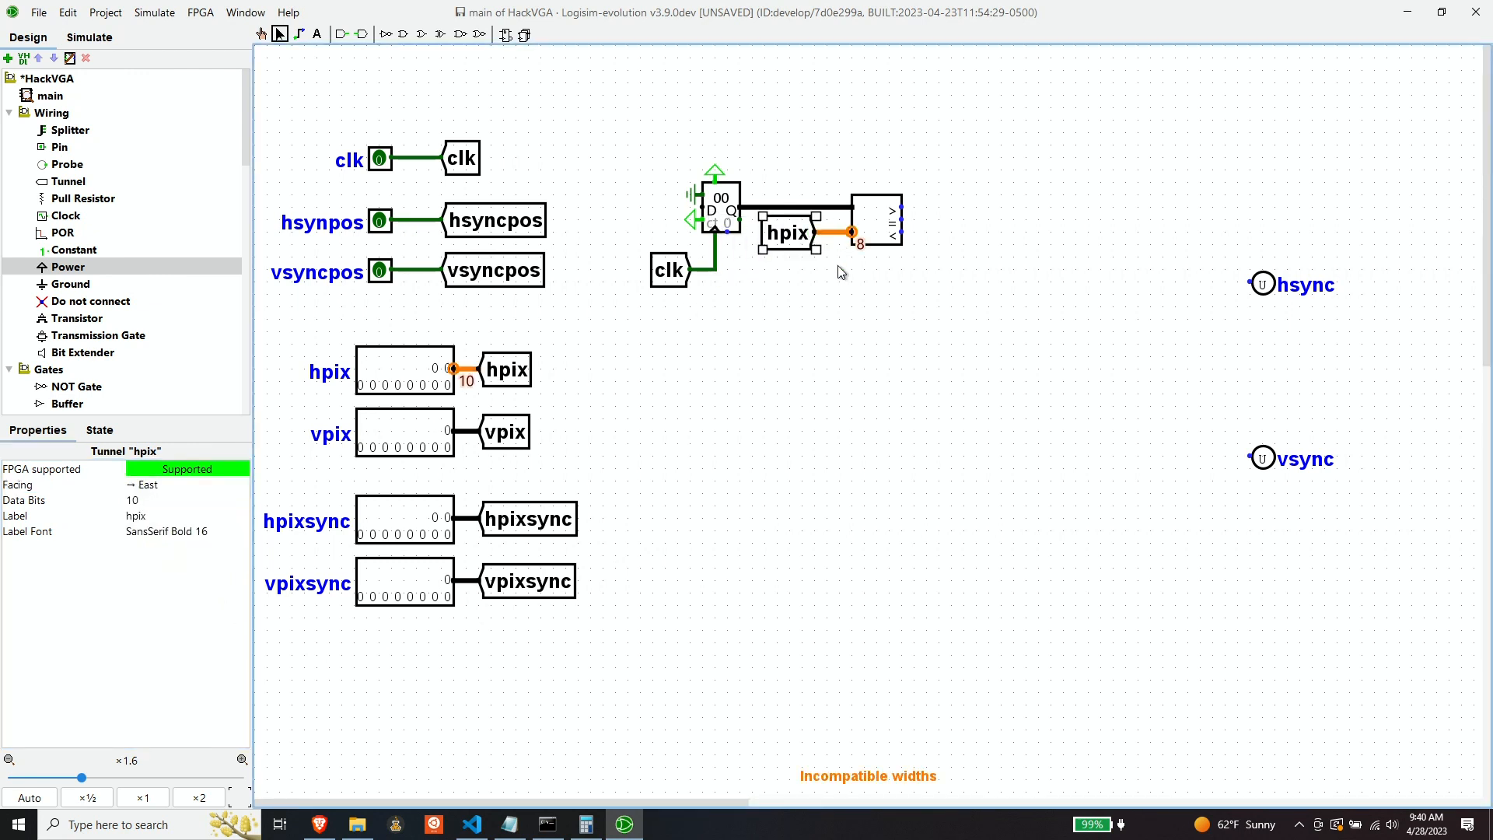
# Set the comparator's data bits to 10 and its numeric type to Unsigned.
pyautogui.click(884, 237)
pyautogui.click(186, 483)
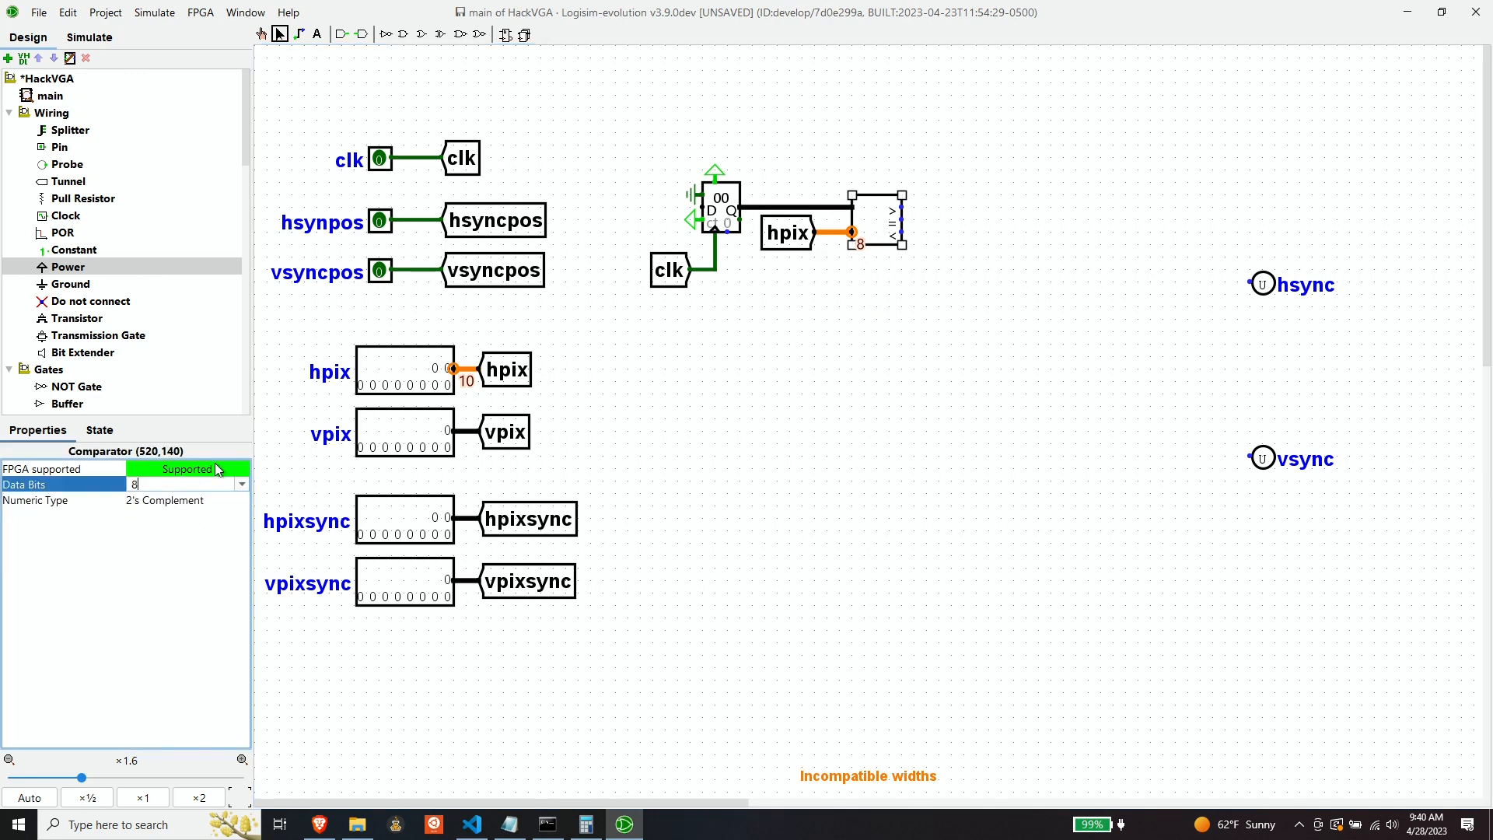
pyautogui.press('BackSpace')
pyautogui.write('10')
pyautogui.press('Return')
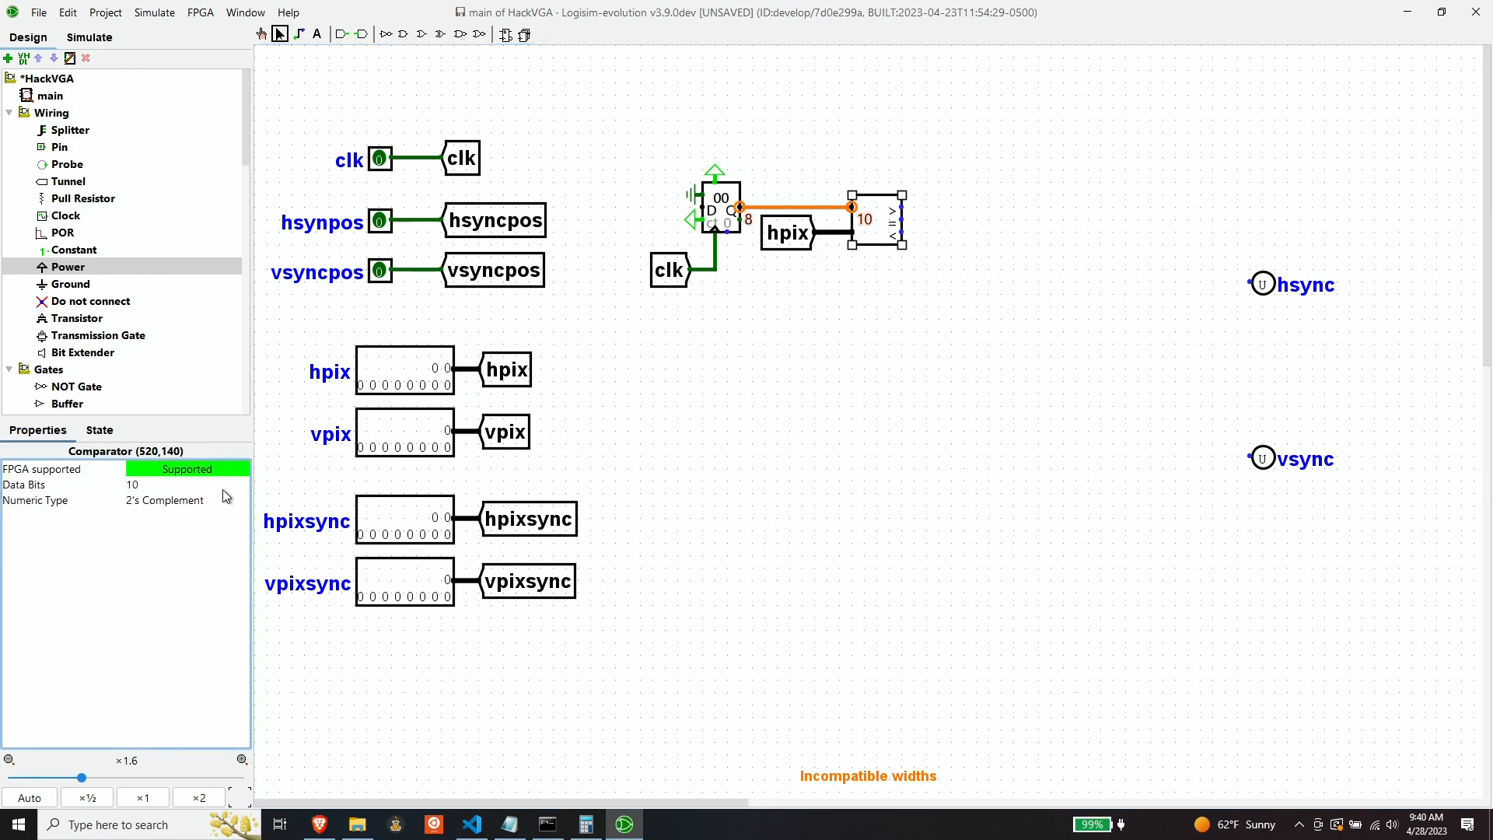
pyautogui.click(181, 502)
pyautogui.click(180, 534)
# Set the counter's data bits to 10 to match the comparator's width.
pyautogui.click(723, 200)
pyautogui.click(191, 487)
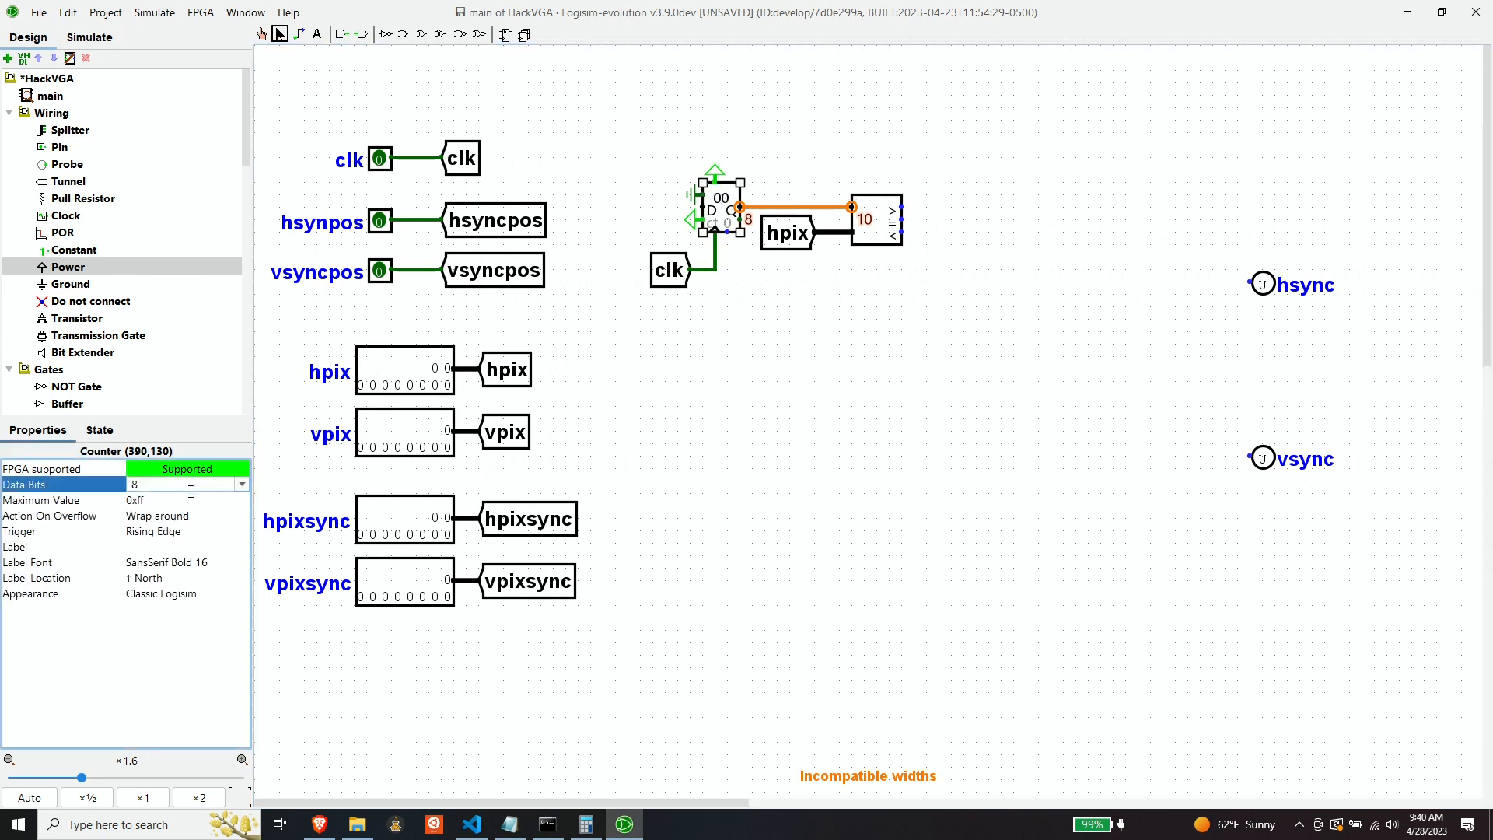
pyautogui.write('10')
pyautogui.press('Return')
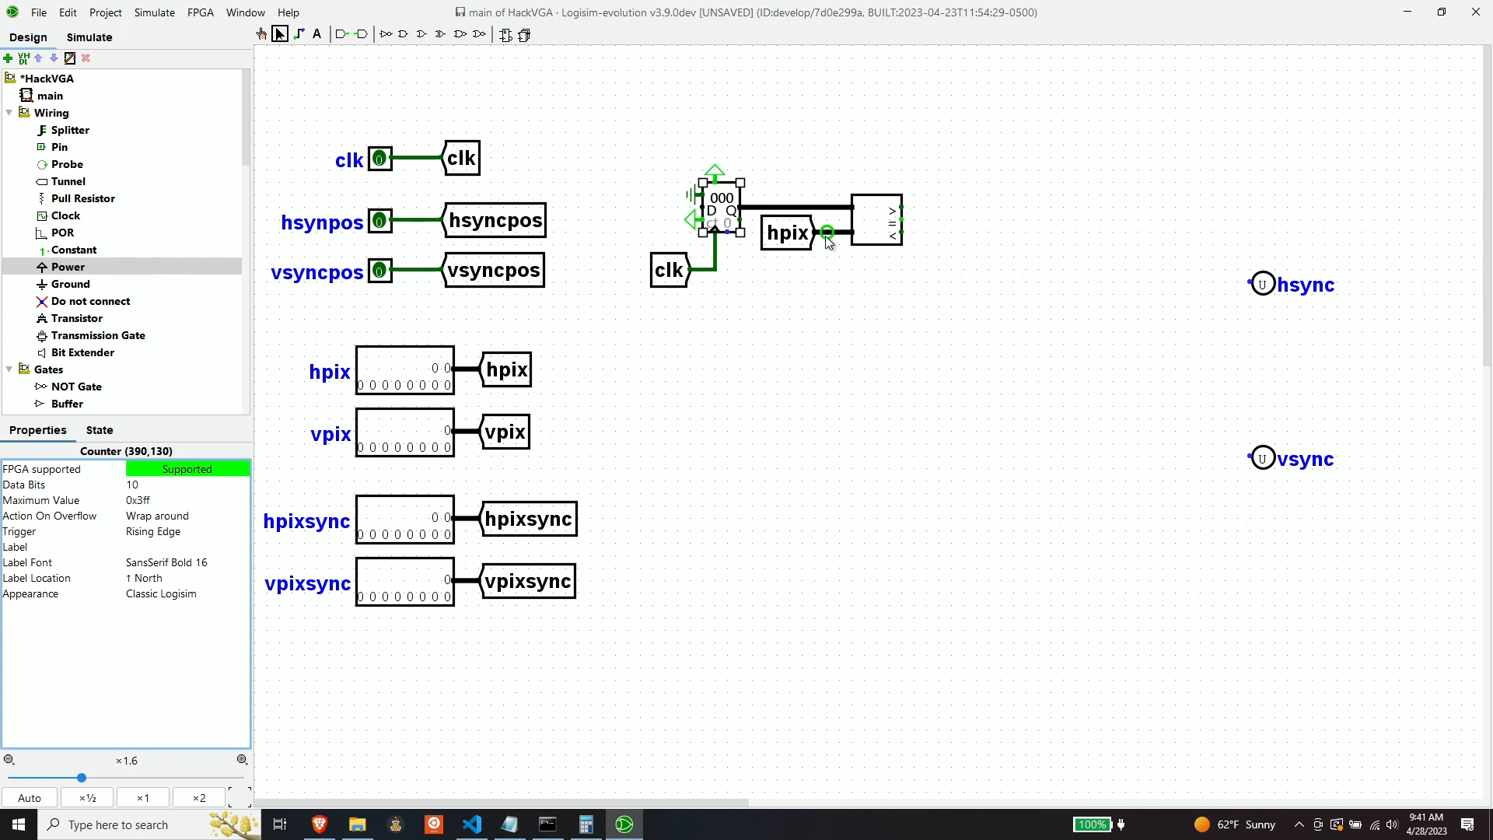
# Wire the comparator's equals output around below the hpix tunnel to the counter's Clear input.
pyautogui.moveTo(902, 220); pyautogui.dragTo(841, 283)
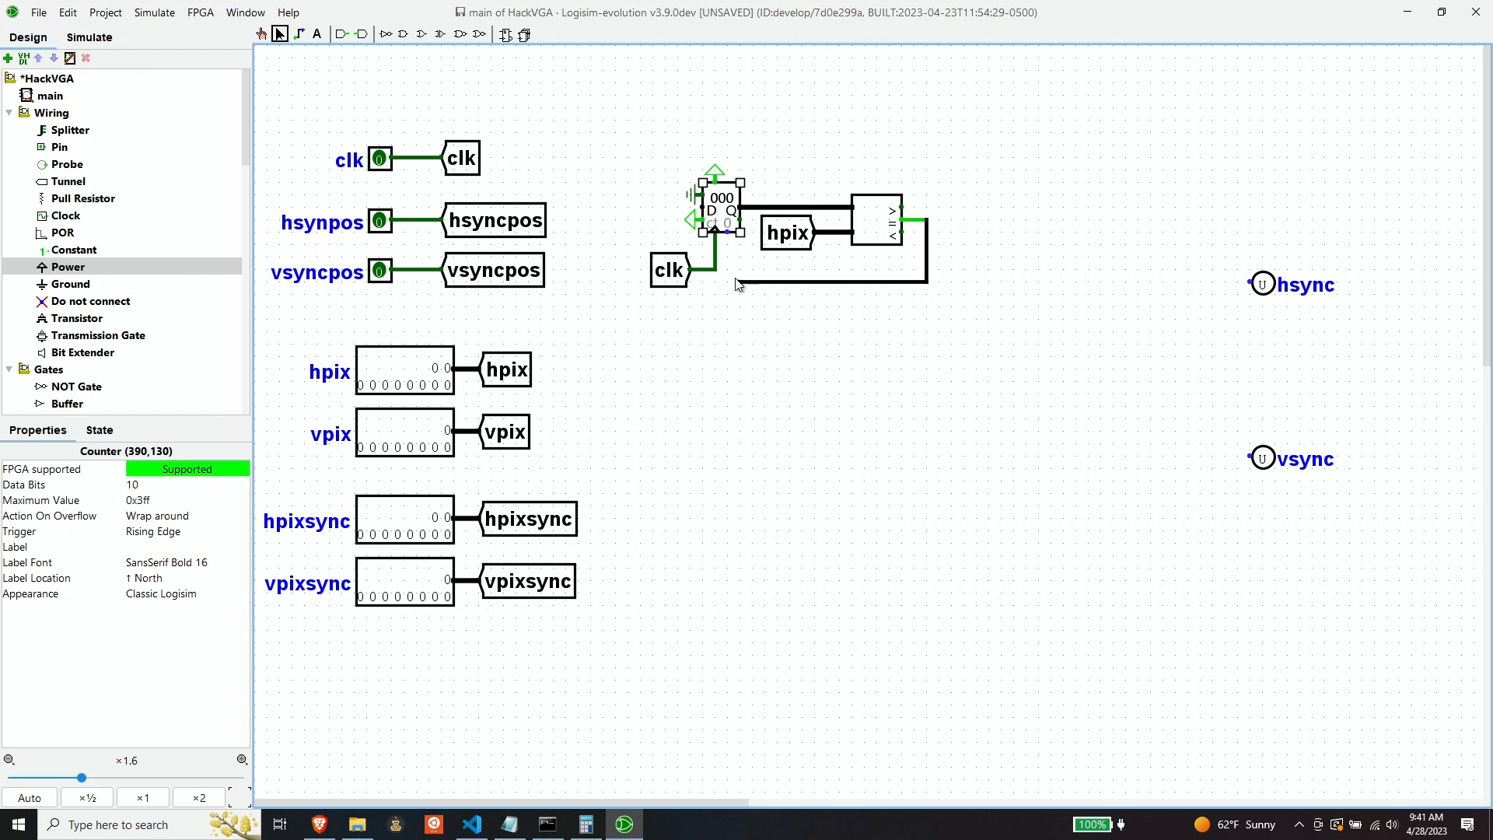
pyautogui.moveTo(736, 285); pyautogui.dragTo(731, 239)
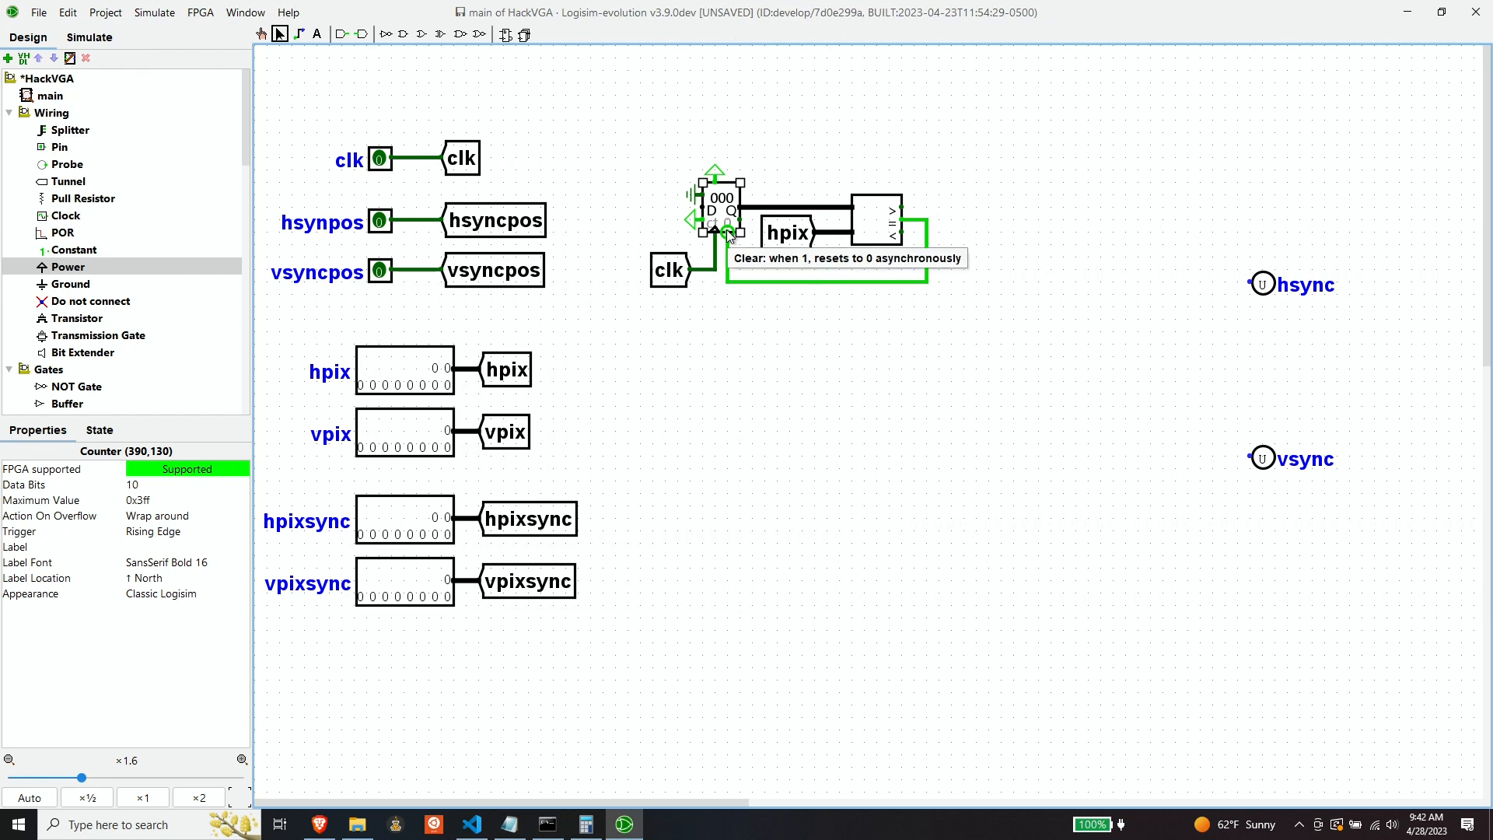
pyautogui.click(1056, 233)
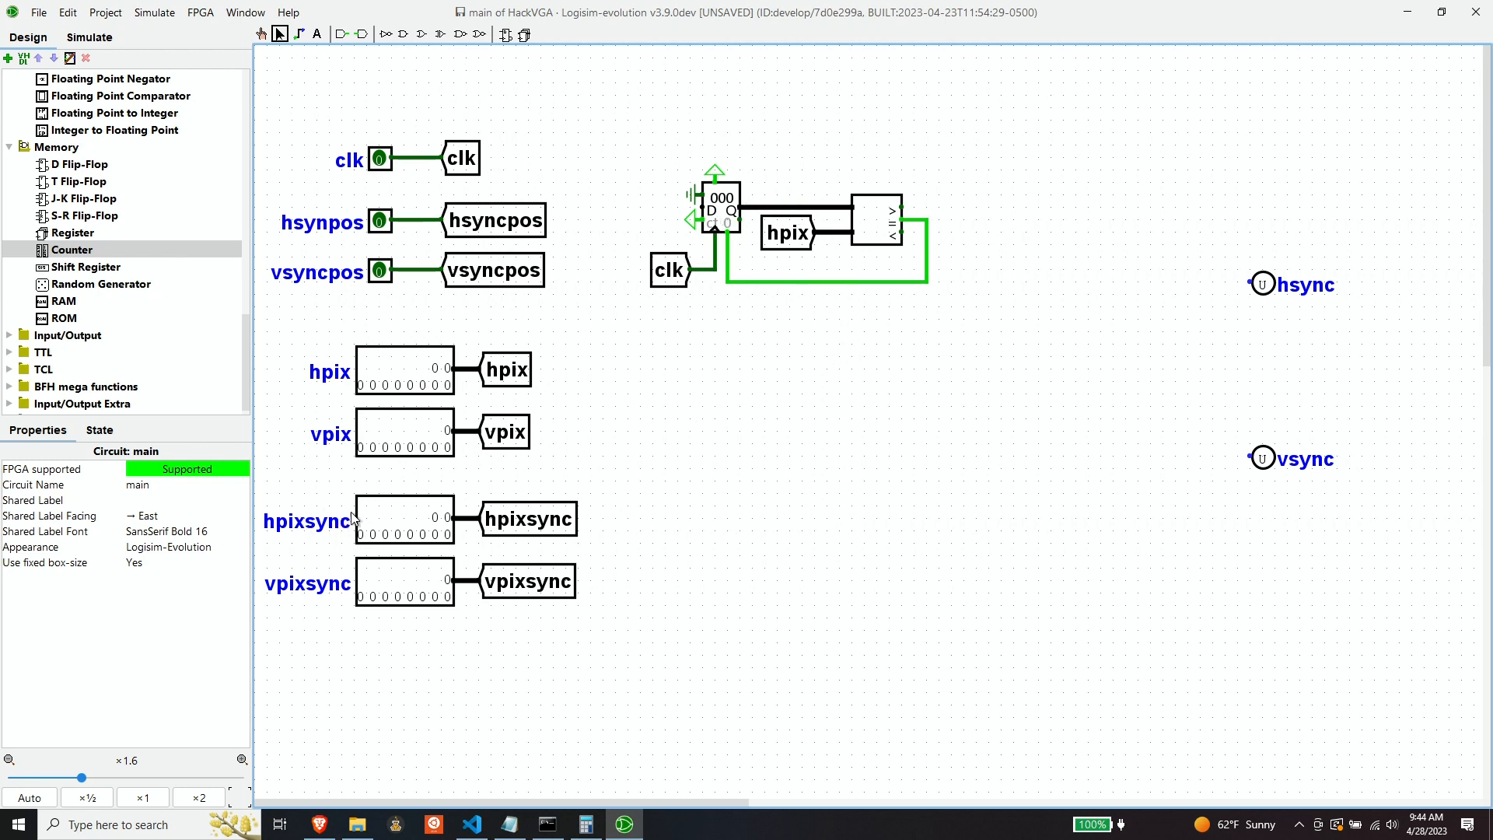
# Place a second Comparator above and right of the first, and branch the counter's output wire to its upper input.
pyautogui.scroll(5, 88, 249)
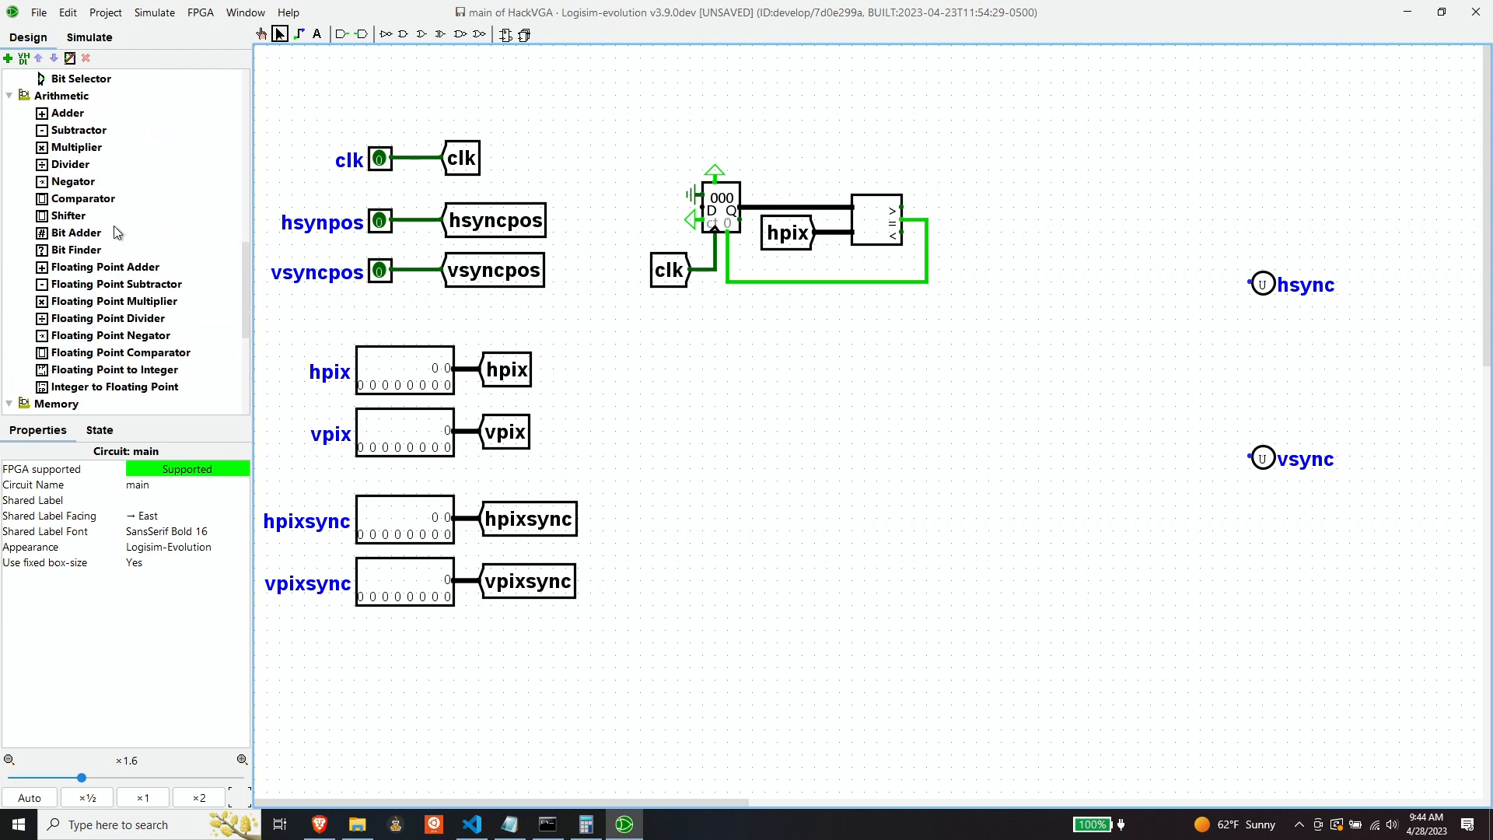
pyautogui.click(83, 199)
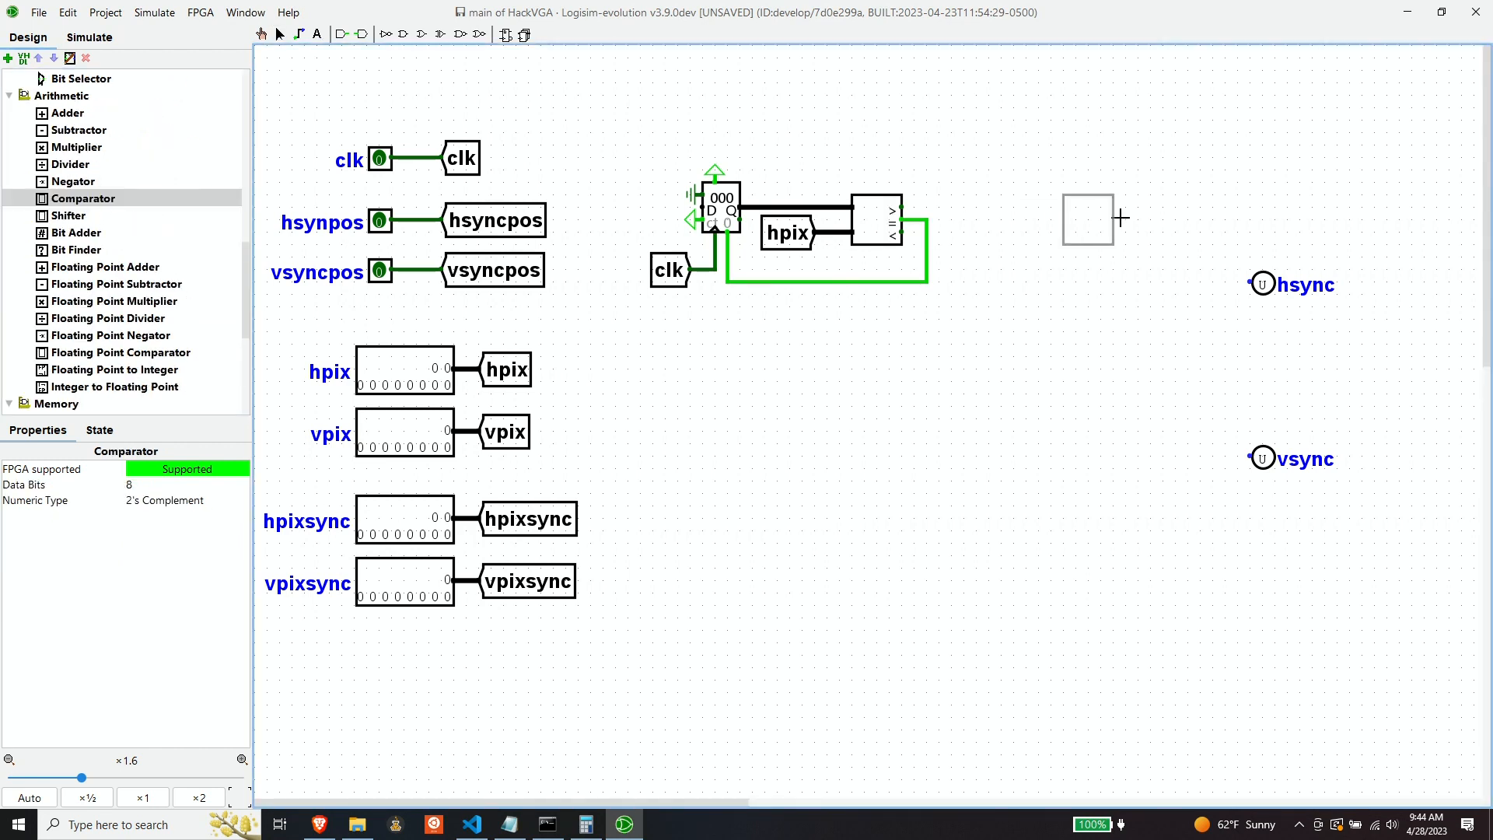
pyautogui.click(1039, 215)
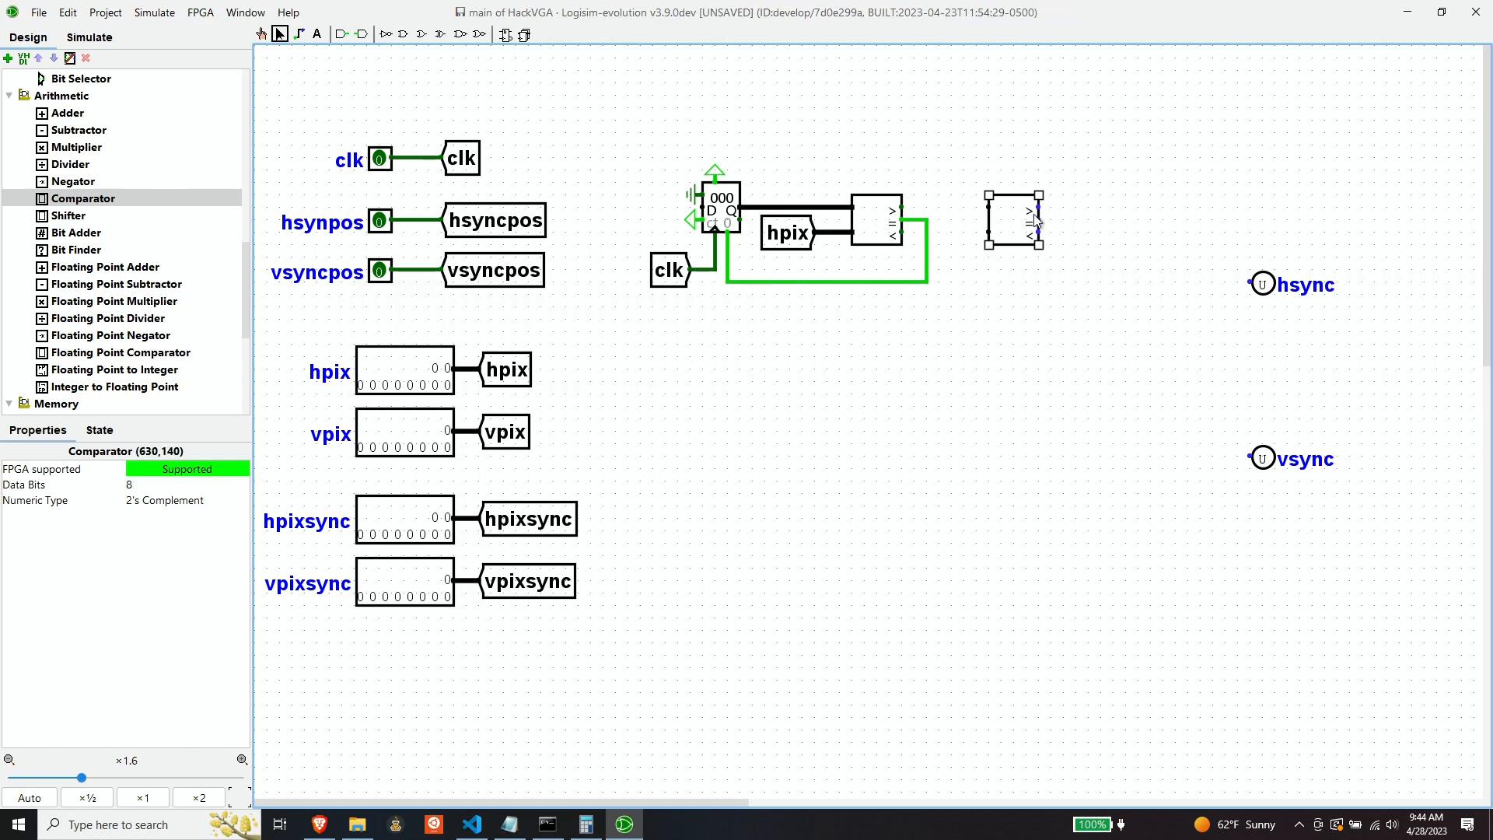
pyautogui.moveTo(806, 206); pyautogui.dragTo(993, 169)
pyautogui.hotkey('ctrl', 'z')
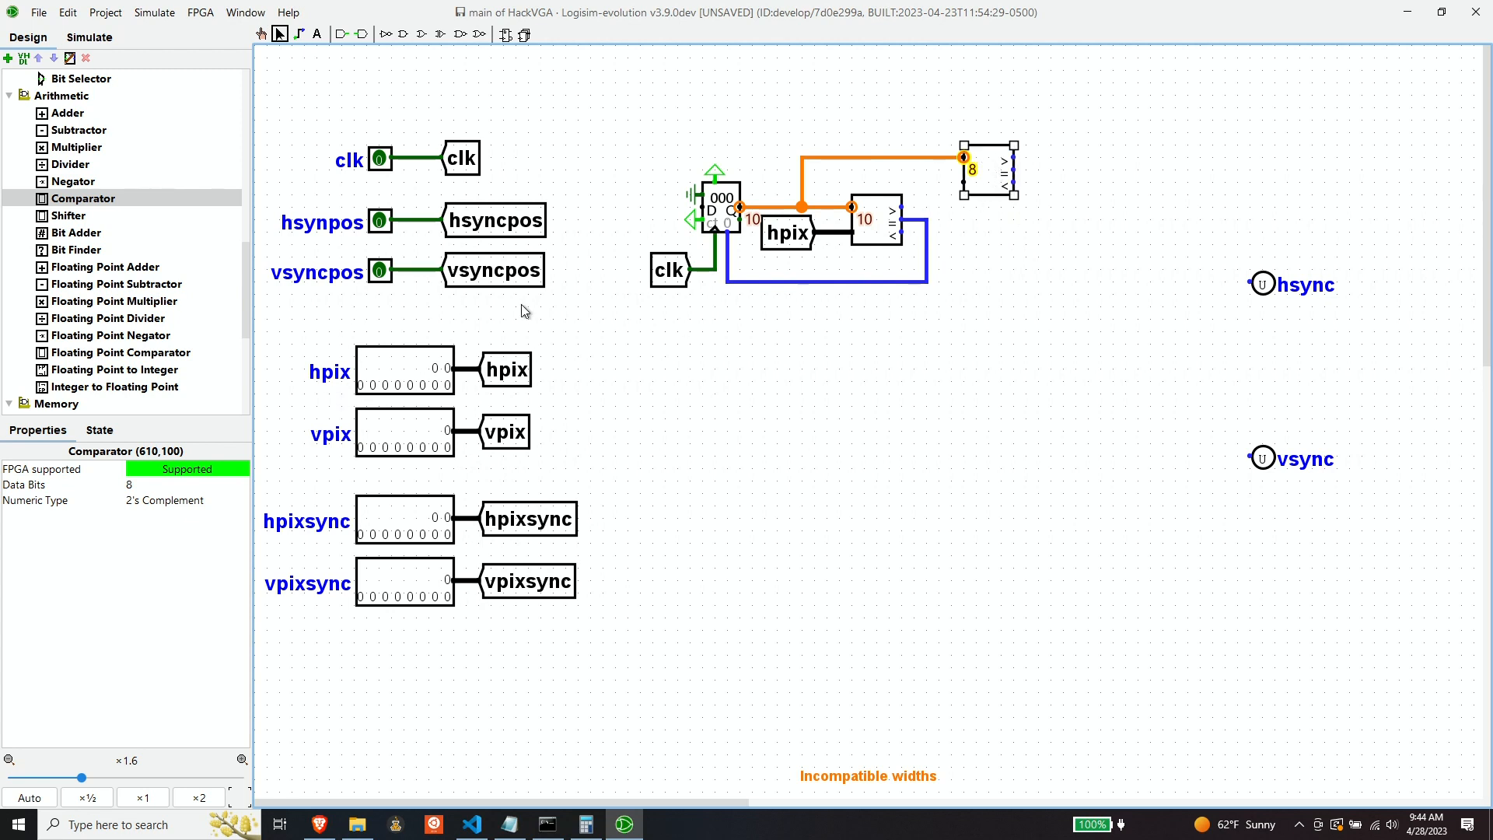
# Set the second comparator's data bits to 10 and its numeric type to Unsigned.
pyautogui.click(155, 484)
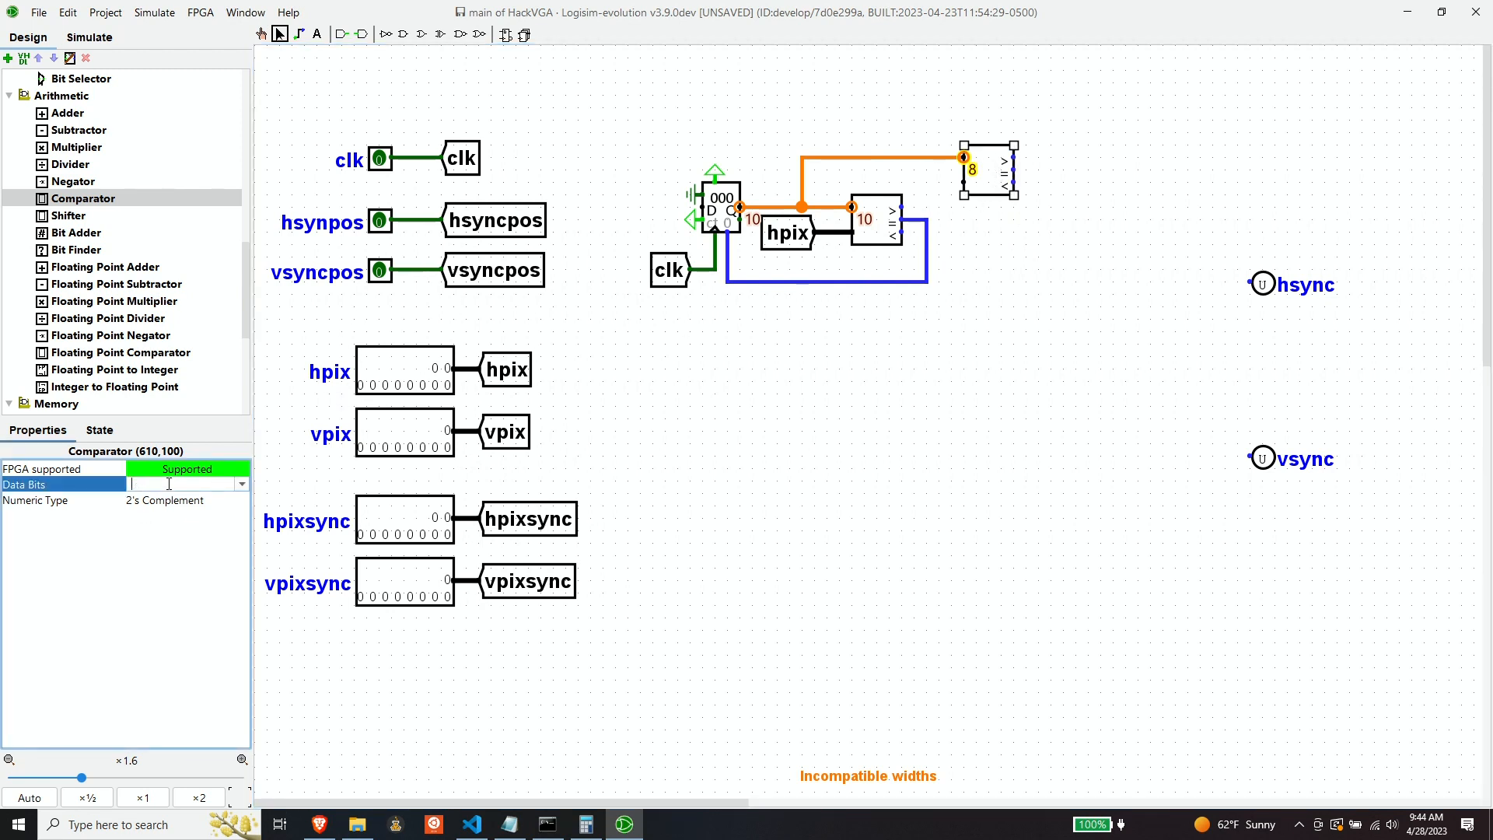
pyautogui.write('10')
pyautogui.press('Return')
pyautogui.click(155, 503)
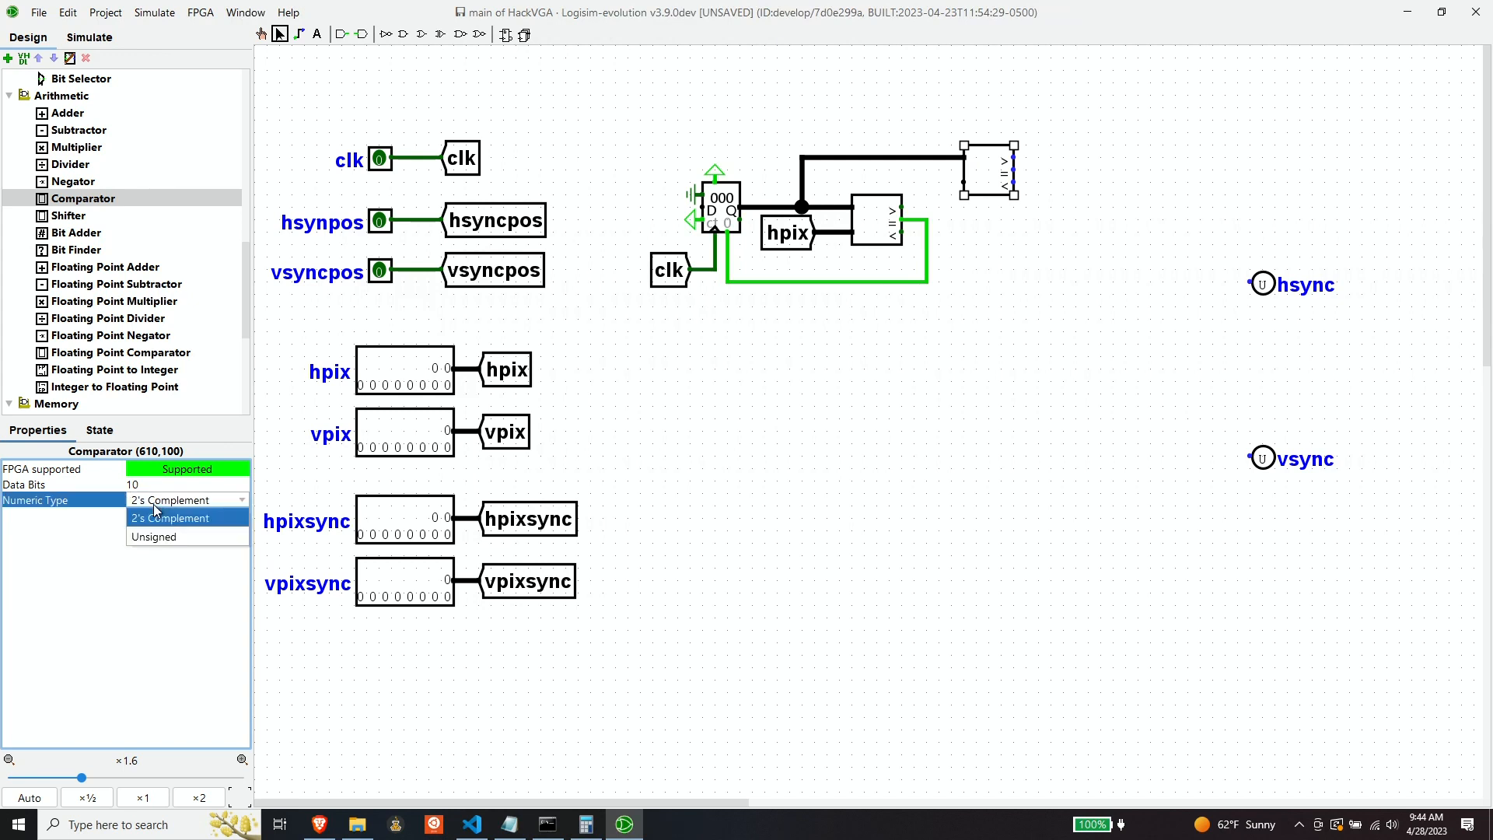
pyautogui.click(174, 537)
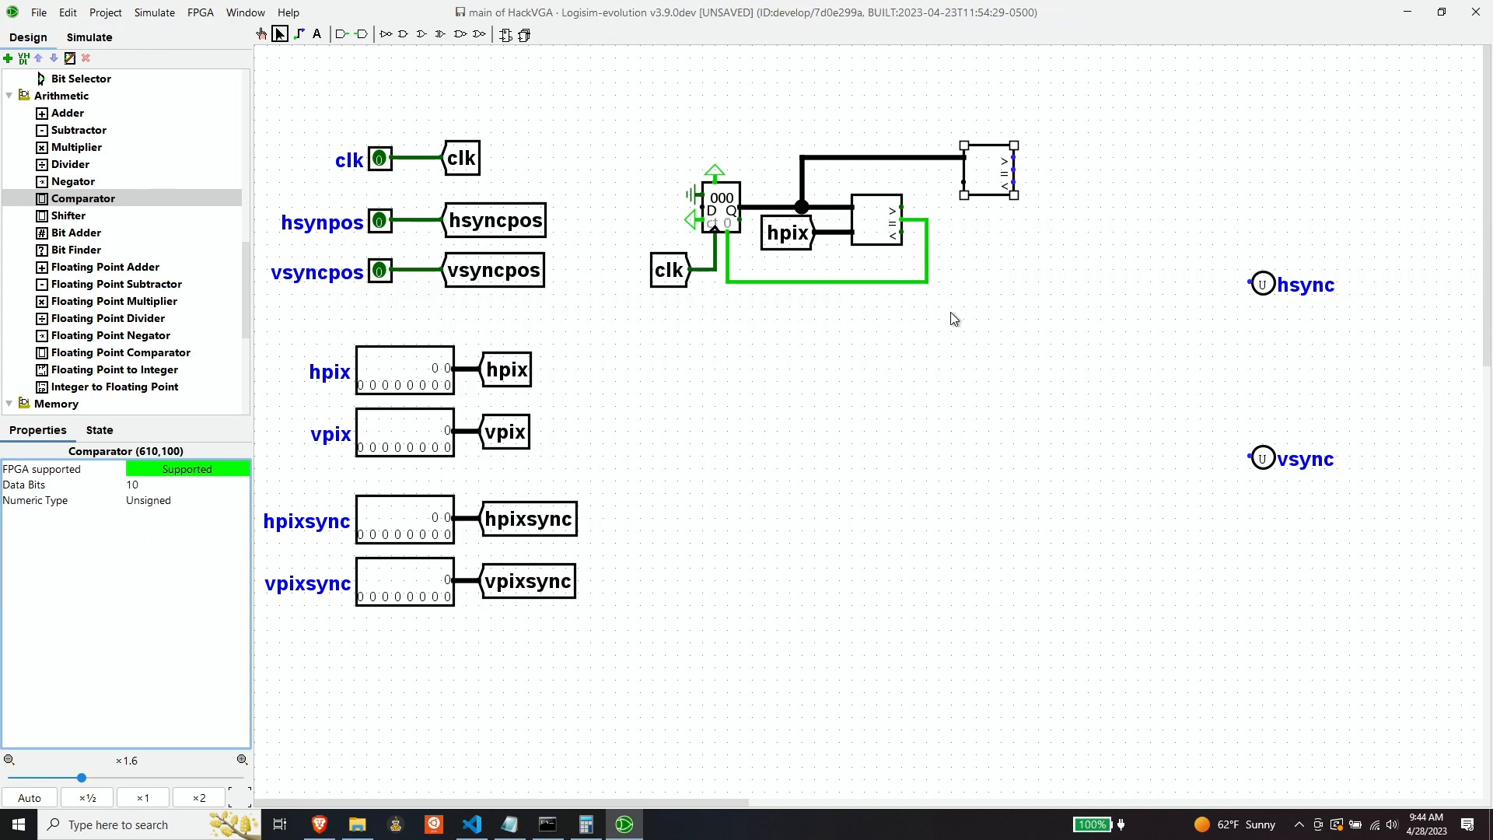
# Move the second comparator further right and connect an east-facing copy of the hpixsync tunnel to its lower input.
pyautogui.moveTo(983, 164); pyautogui.dragTo(1020, 164)
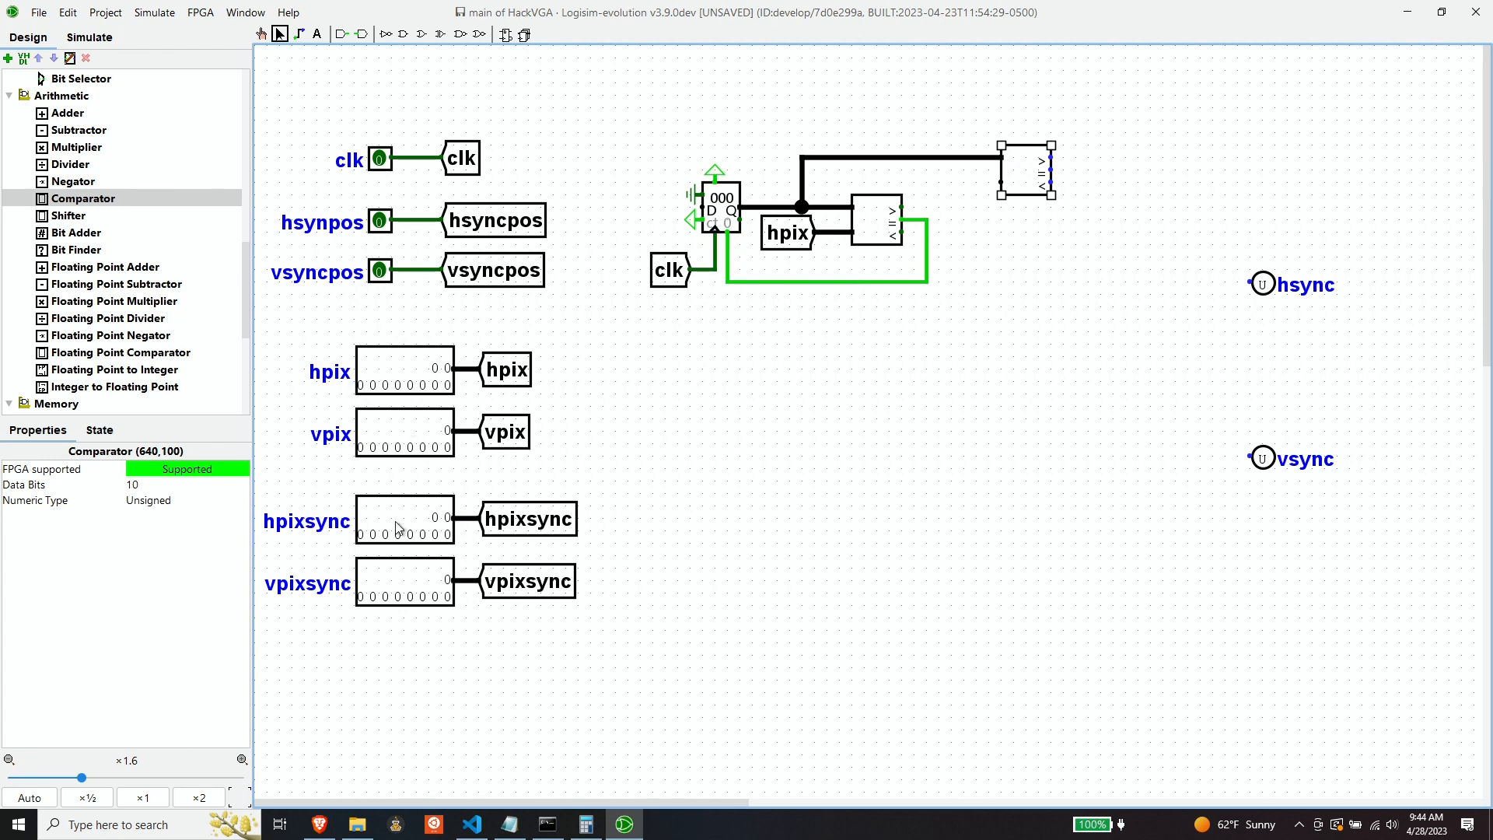
pyautogui.click(519, 527)
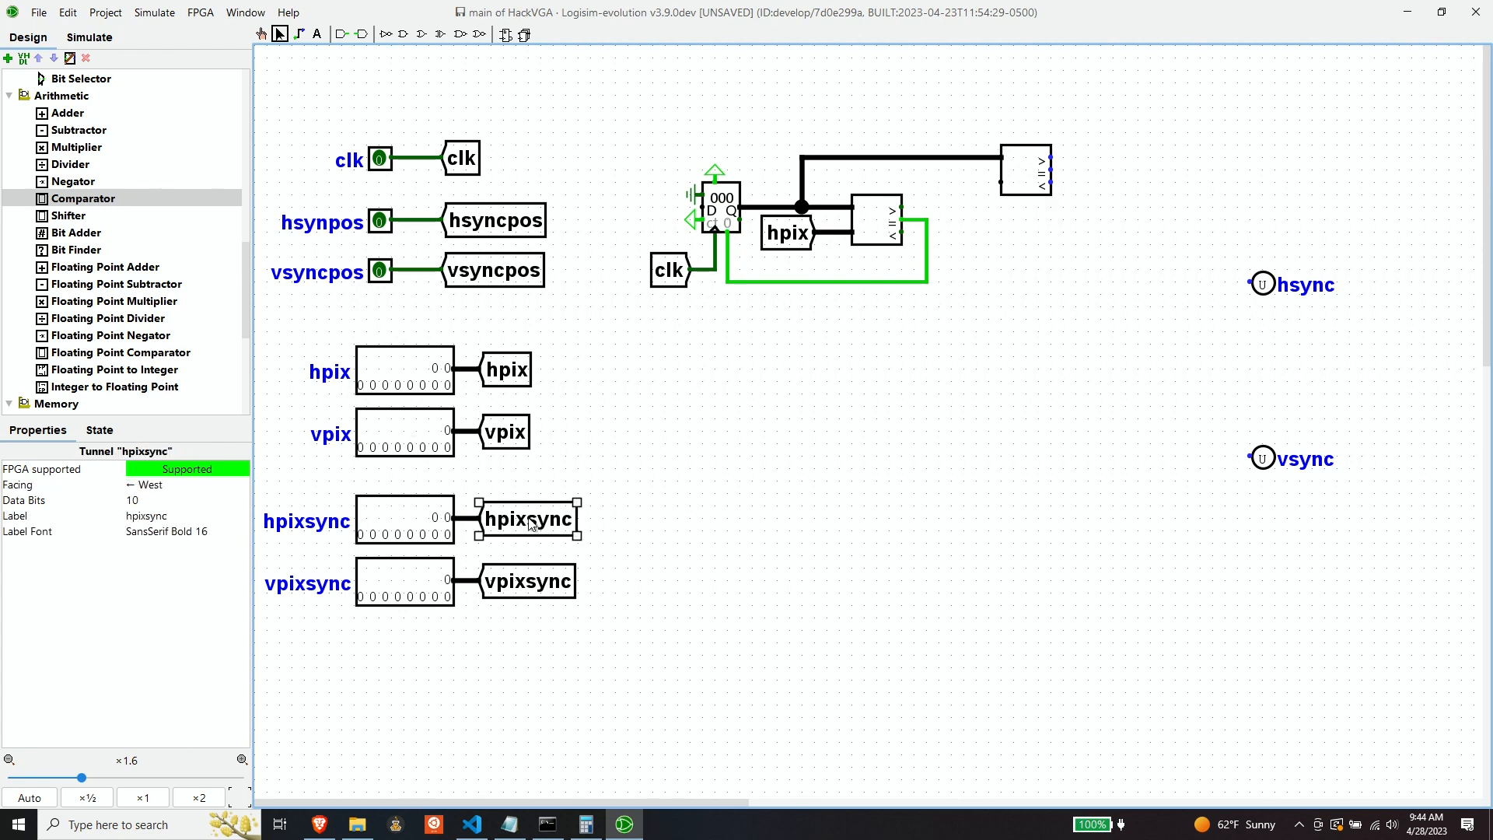
pyautogui.hotkey('ctrl', 'd')
pyautogui.moveTo(530, 536); pyautogui.dragTo(991, 326)
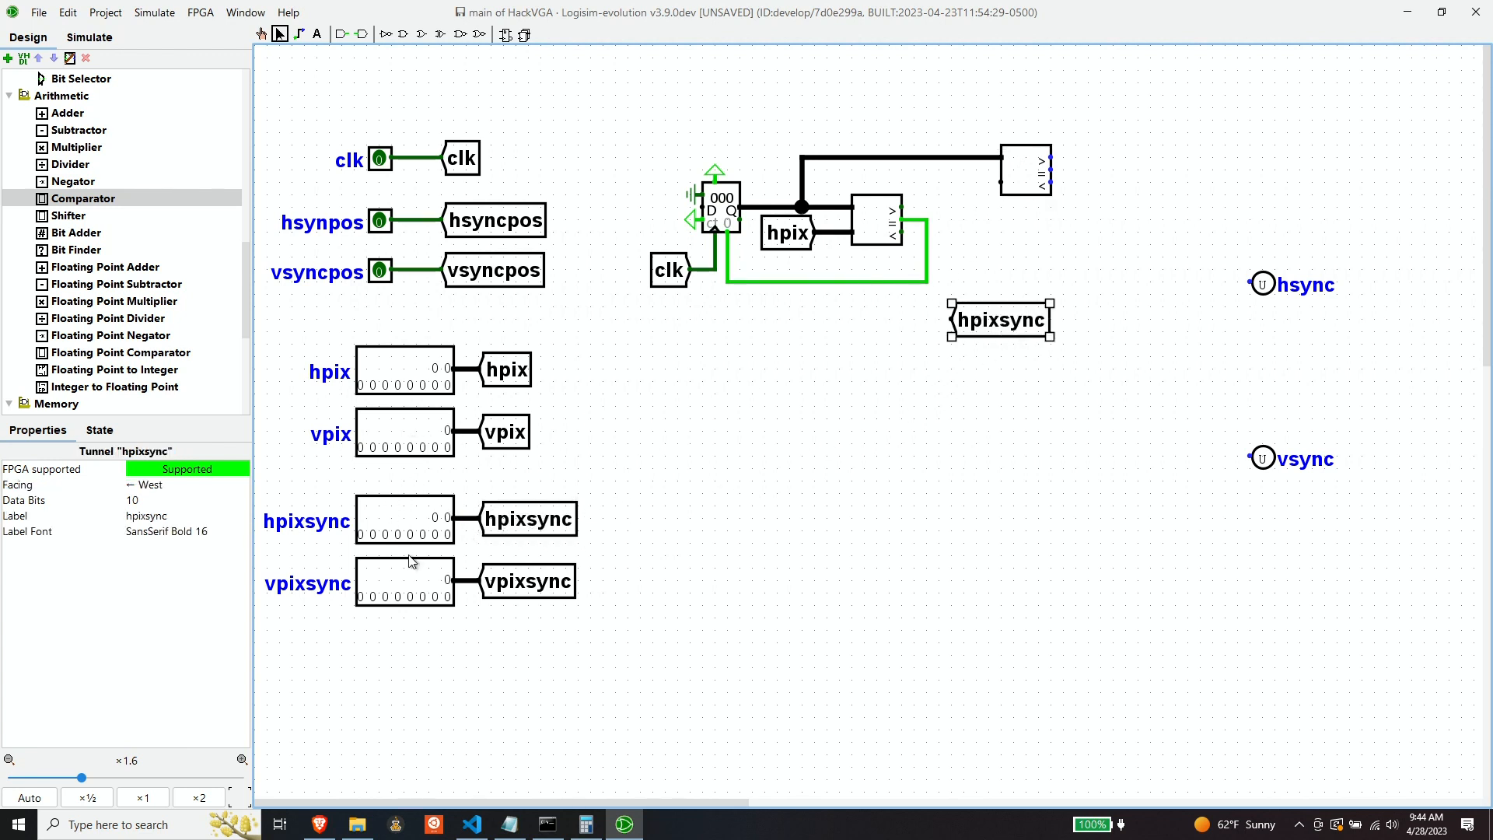
pyautogui.click(146, 485)
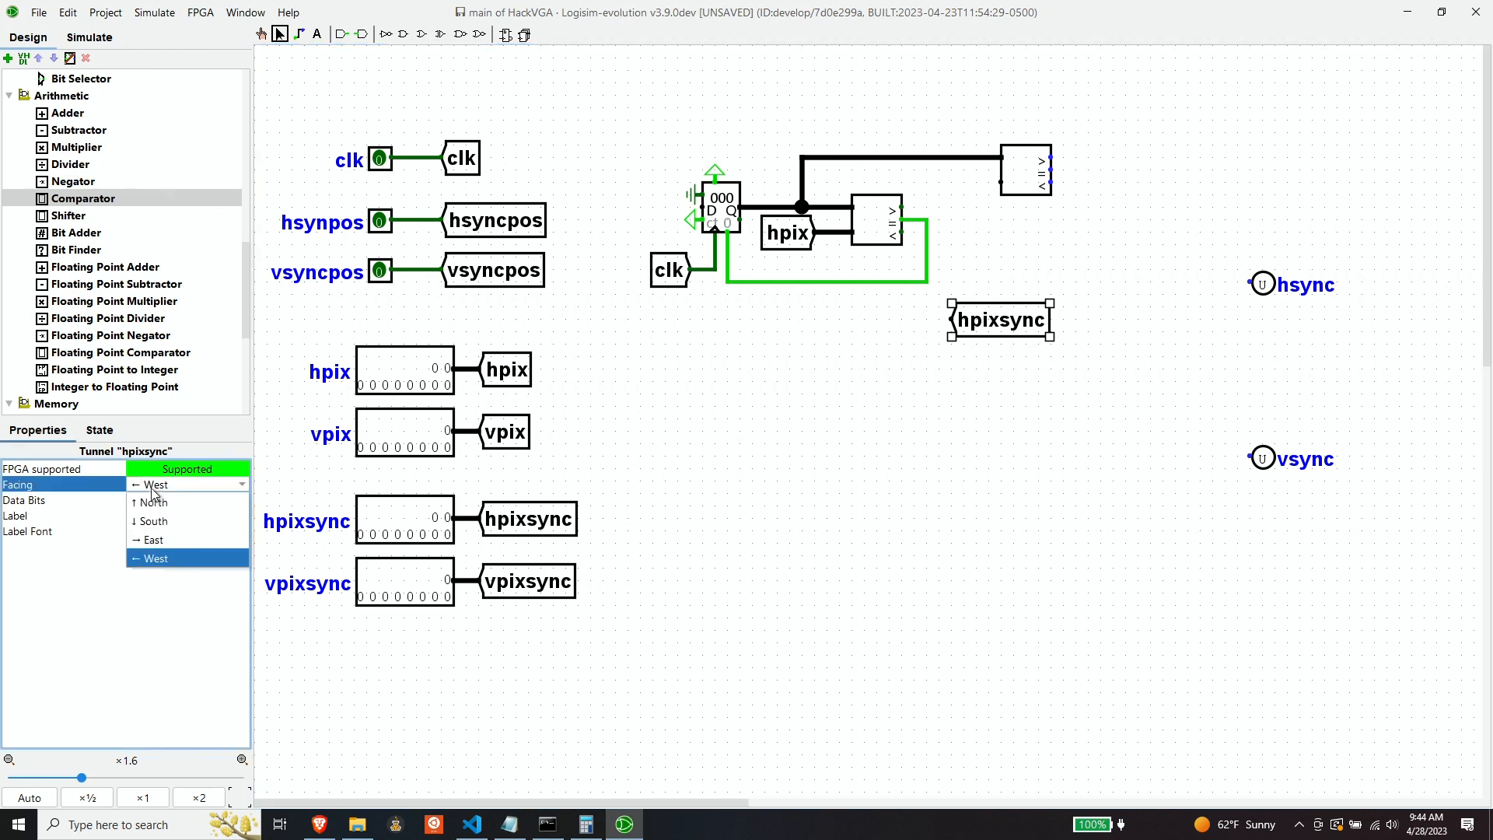
pyautogui.click(156, 539)
pyautogui.moveTo(890, 333); pyautogui.dragTo(924, 180)
pyautogui.click(1019, 165)
pyautogui.moveTo(1021, 172)
pyautogui.mouseDown()
pyautogui.moveTo(1033, 169)
pyautogui.moveTo(968, 183)
pyautogui.moveTo(1043, 172)
pyautogui.moveTo(1016, 191)
pyautogui.mouseUp()
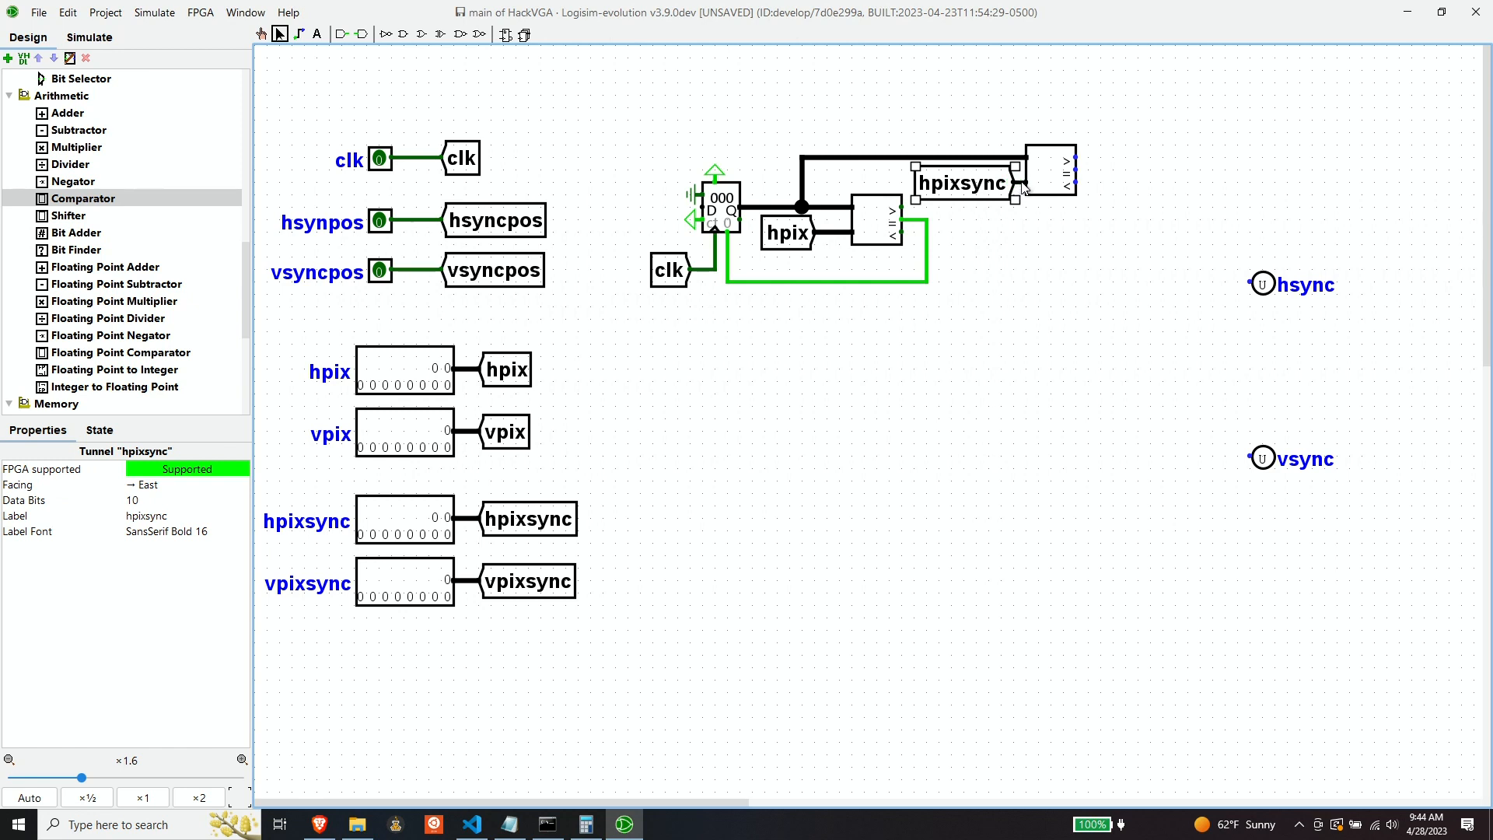
pyautogui.click(1065, 267)
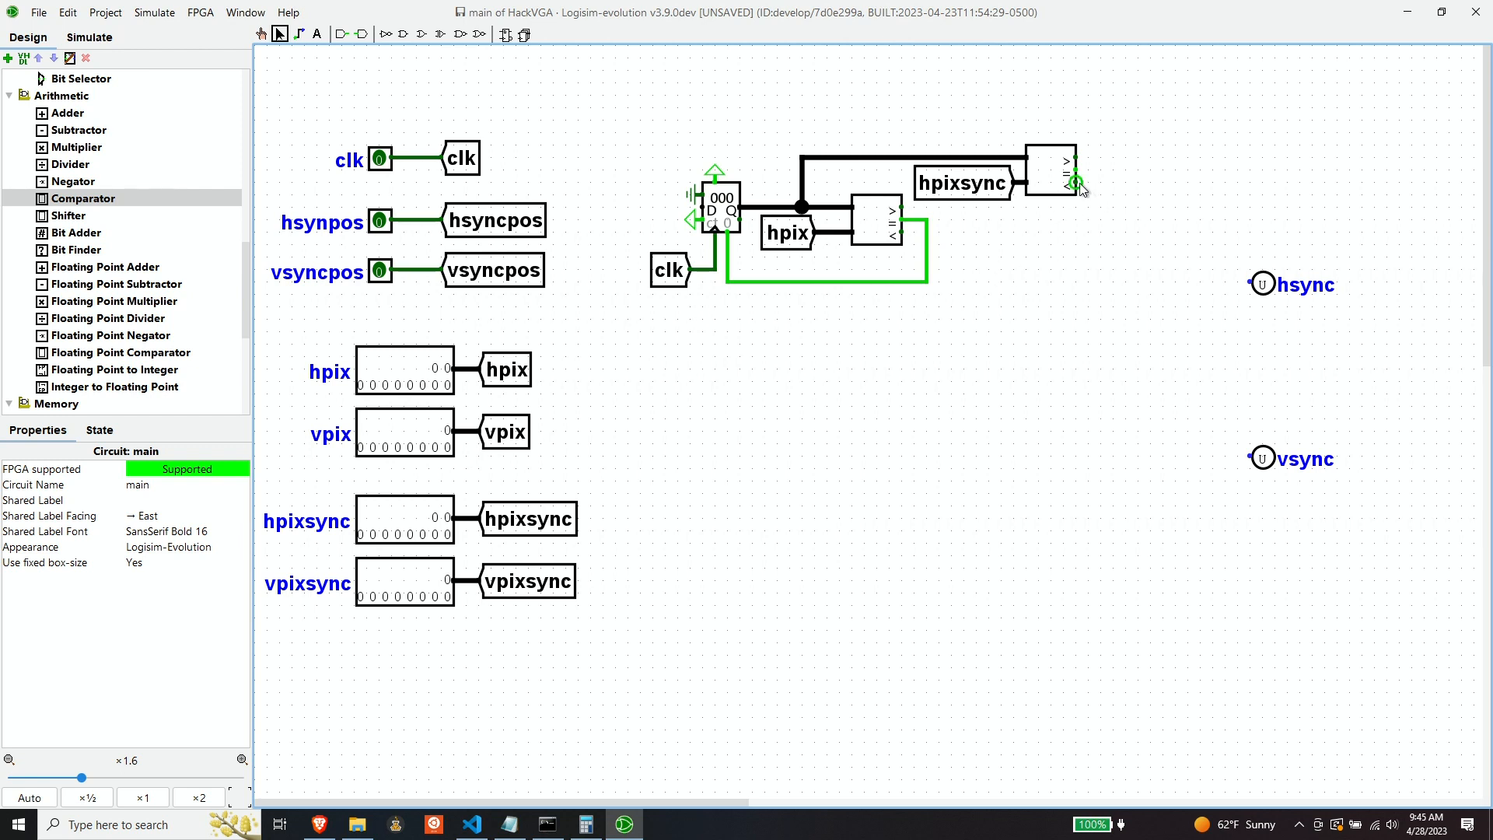
pyautogui.moveTo(1076, 182); pyautogui.dragTo(1249, 282)
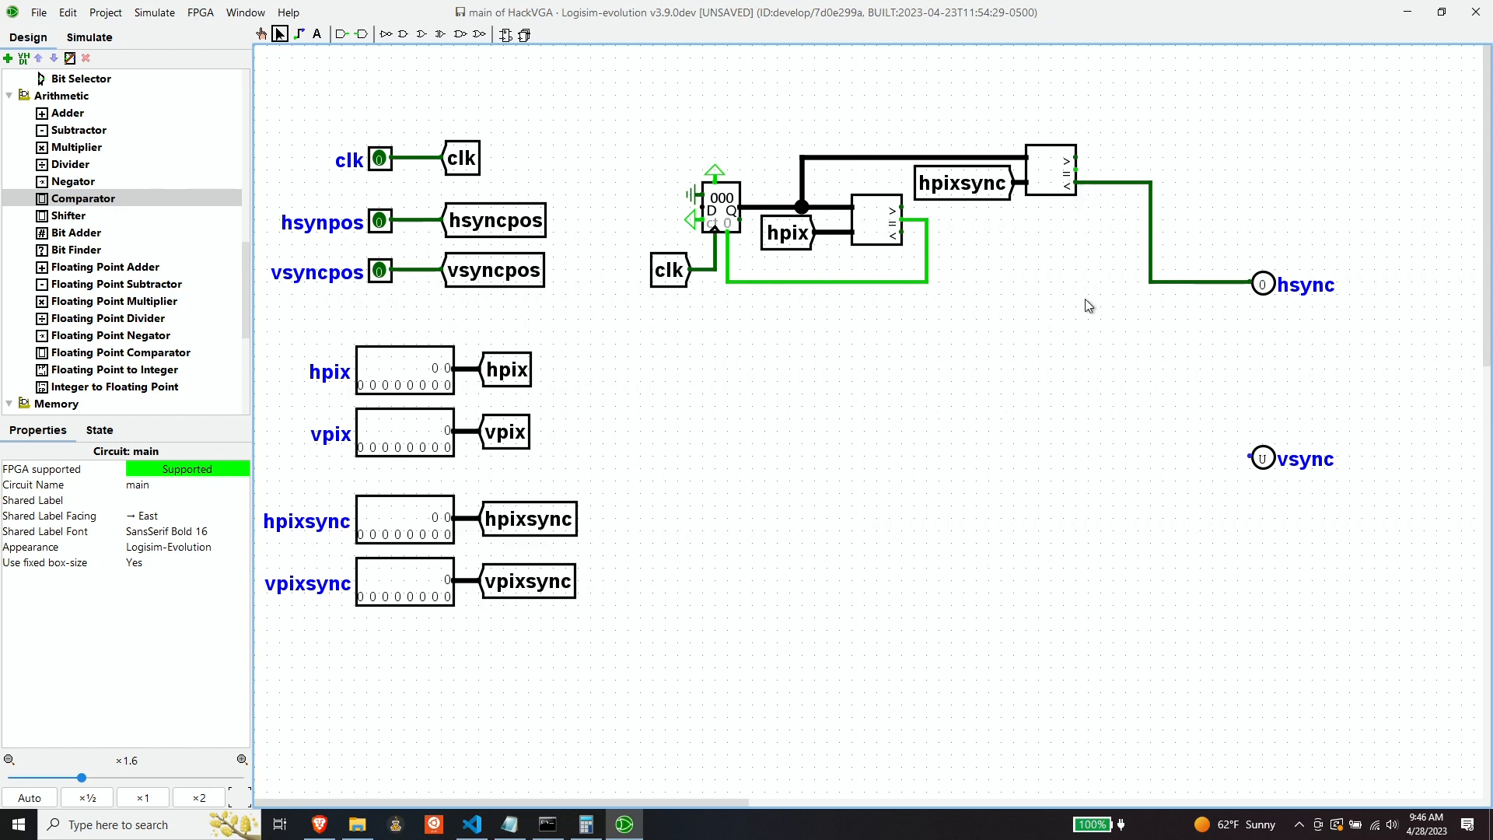
pyautogui.hotkey('ctrl', 'z')
pyautogui.hotkey('ctrl', 'z')
# Place a Multiplexer between the second comparator and the hsync output pin, level with the pin.
pyautogui.scroll(4, 84, 238)
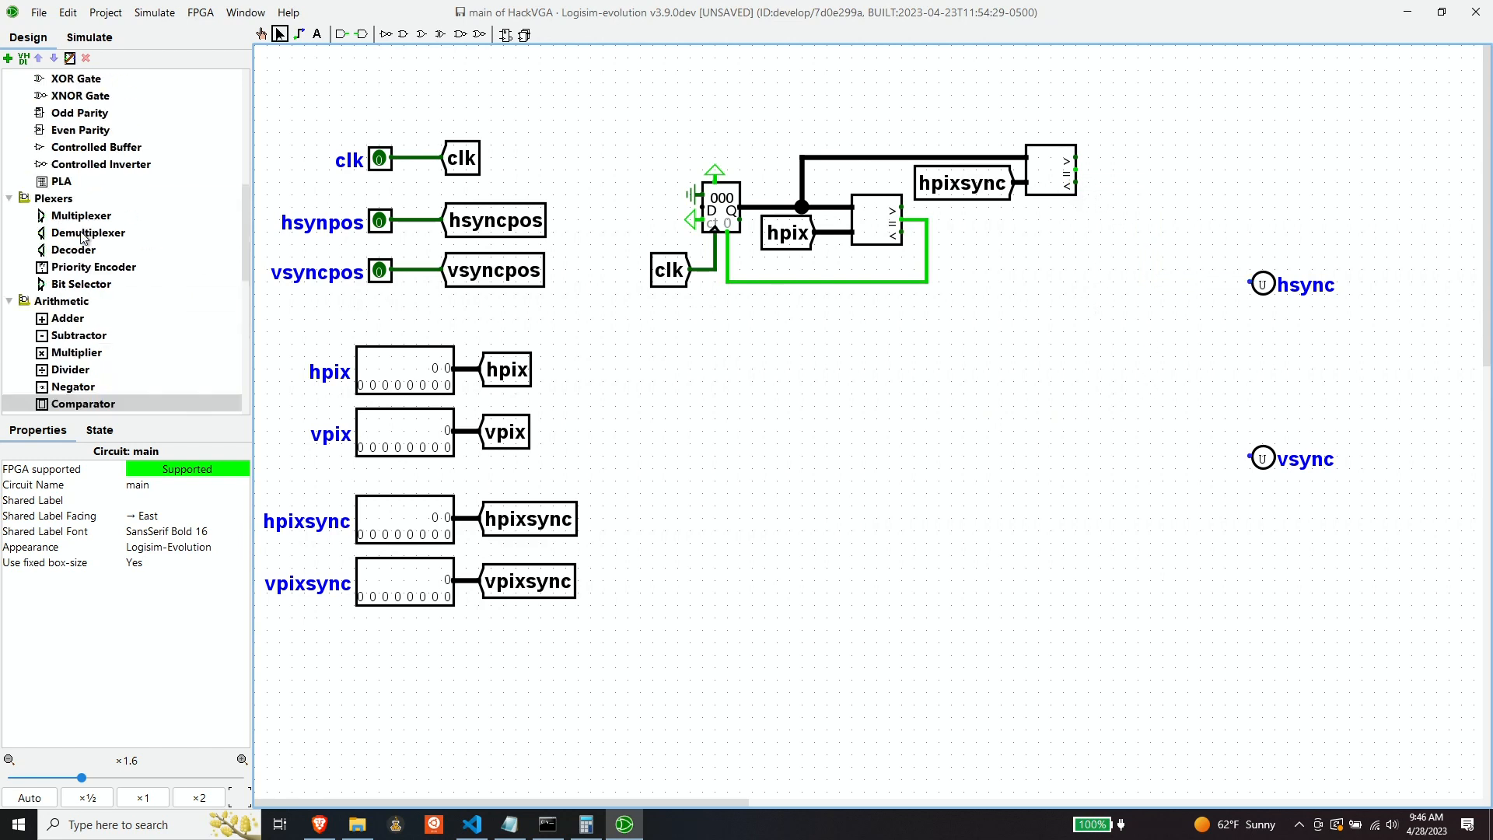
pyautogui.scroll(5, 84, 238)
pyautogui.scroll(-5, 85, 241)
pyautogui.click(82, 215)
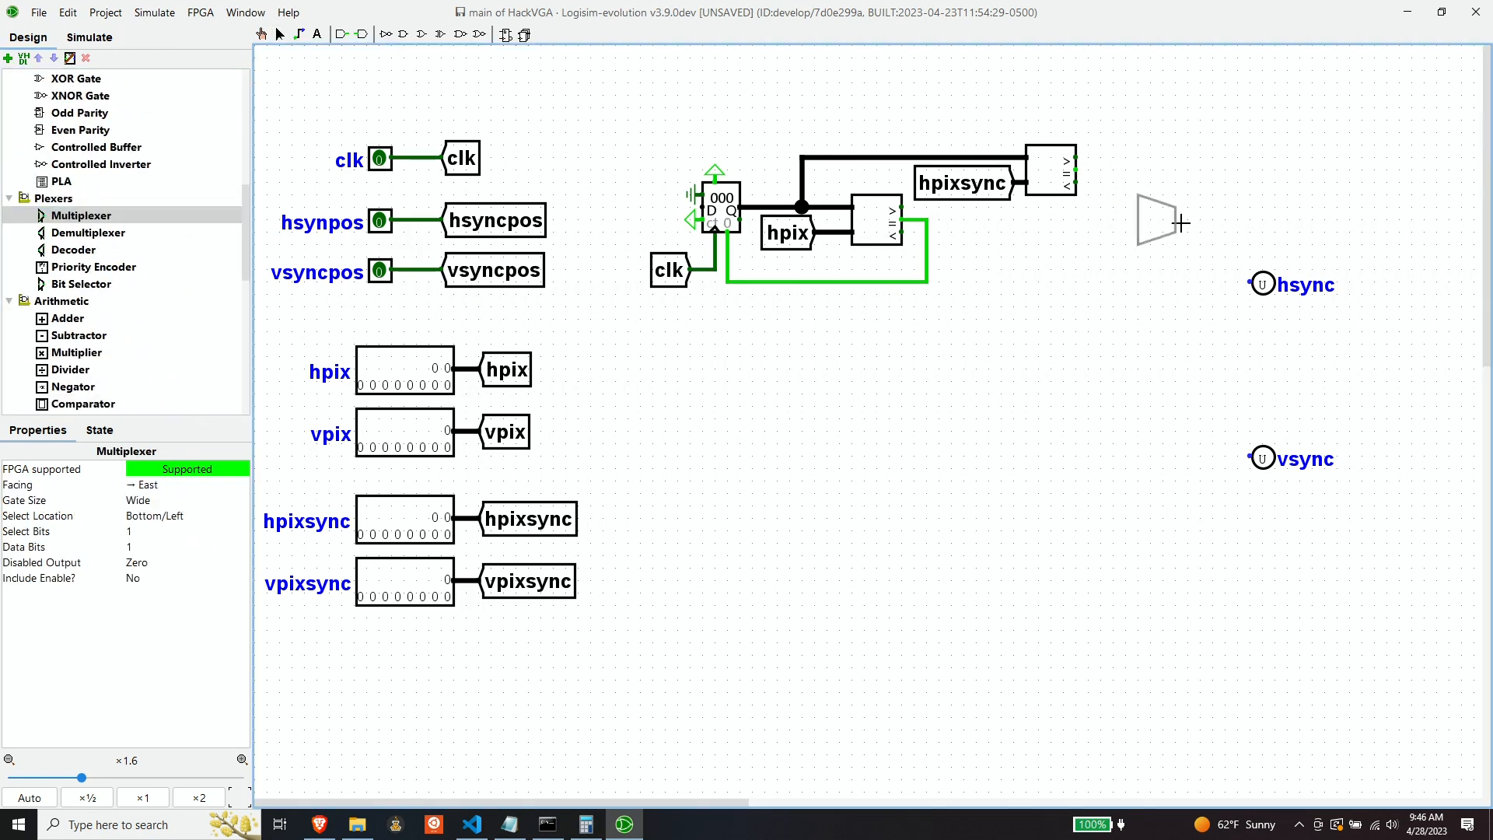
pyautogui.click(1188, 281)
# Place an east-facing copy of the hsyncpos tunnel below the multiplexer and wire it to the multiplexer's select input.
pyautogui.moveTo(506, 231); pyautogui.dragTo(1089, 367)
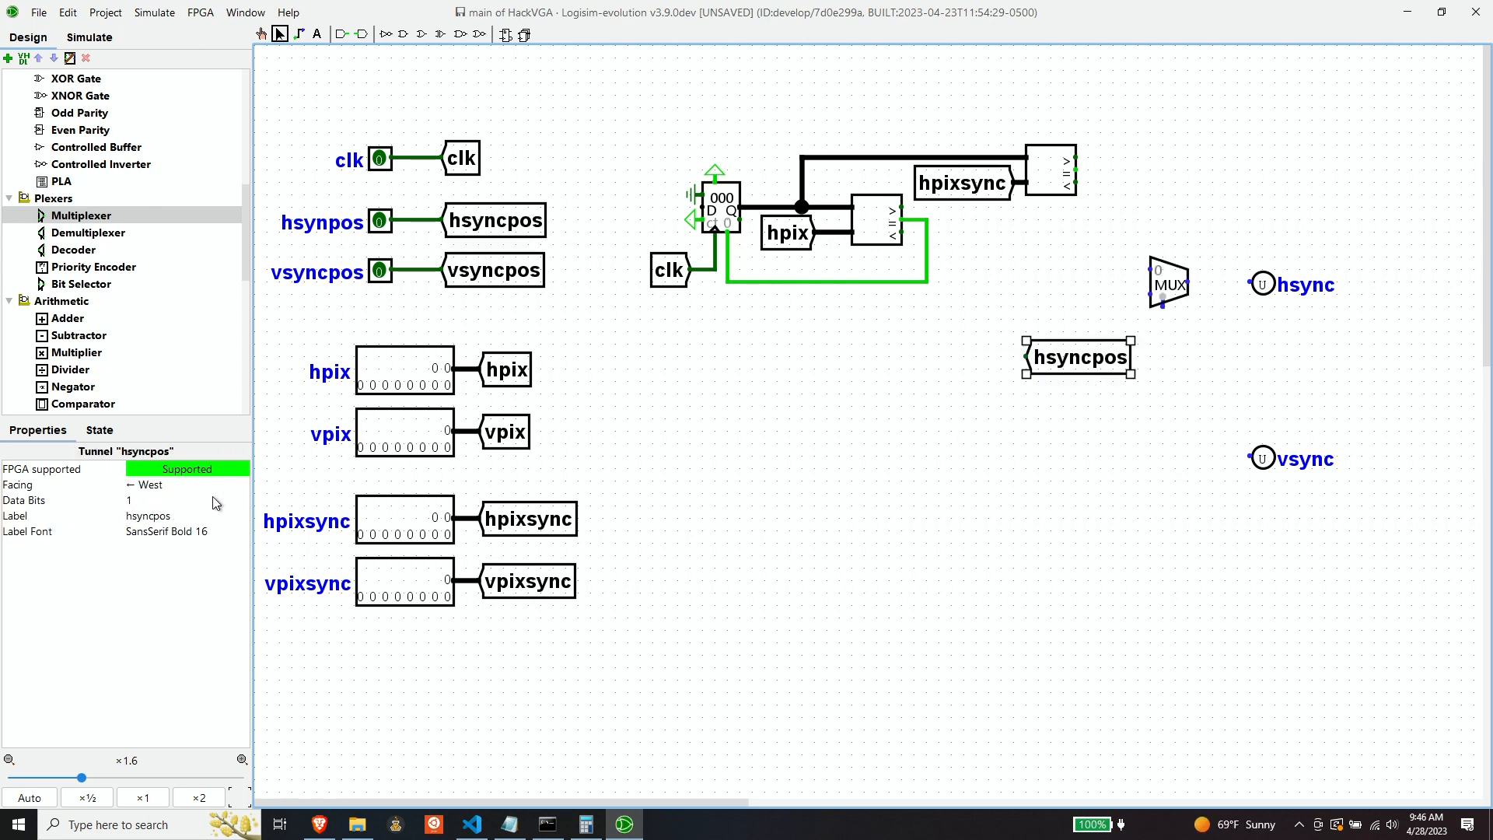
pyautogui.click(161, 486)
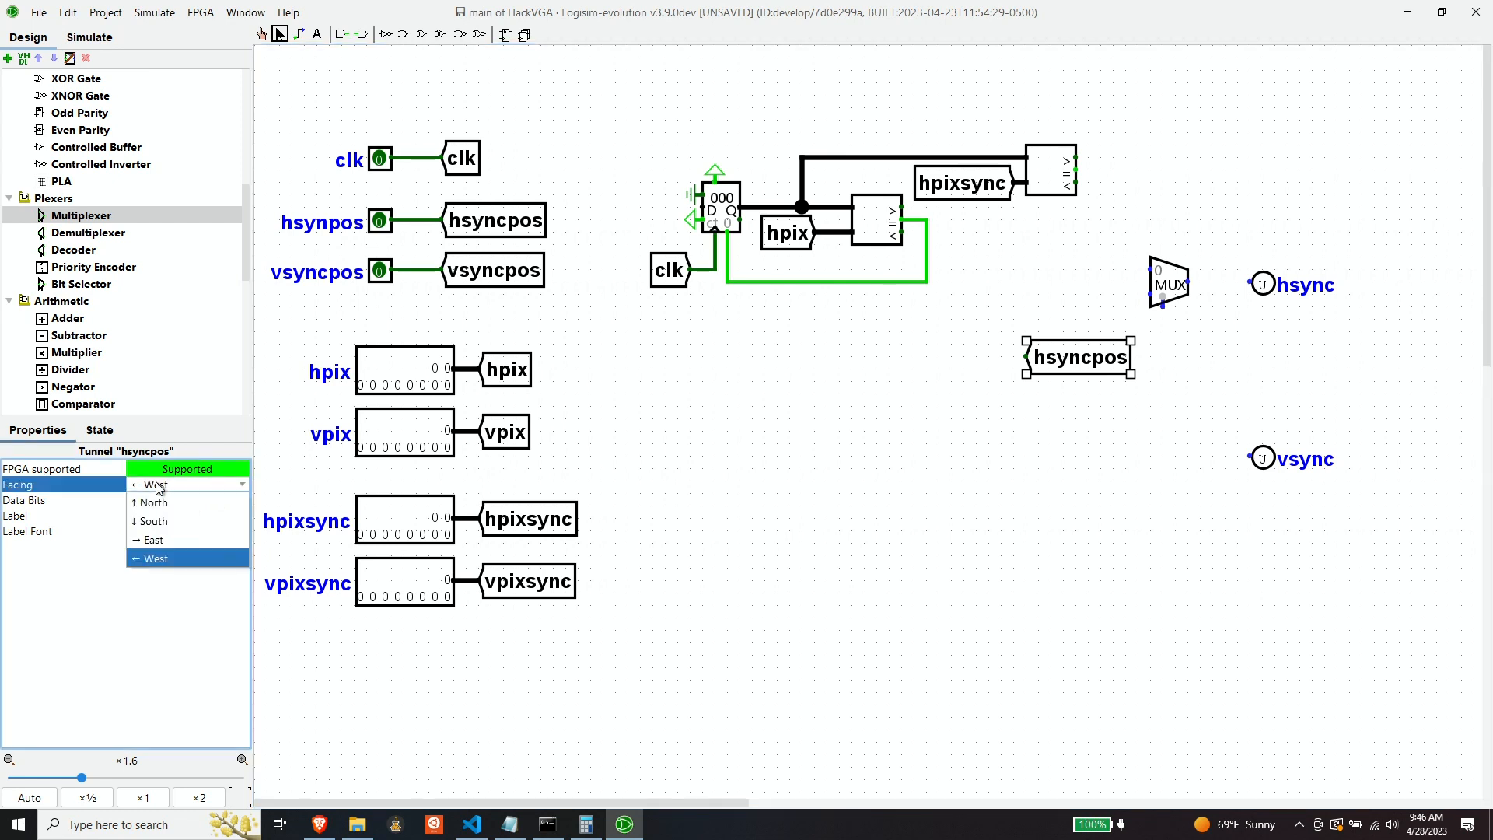
pyautogui.click(153, 540)
pyautogui.moveTo(964, 362); pyautogui.dragTo(1161, 309)
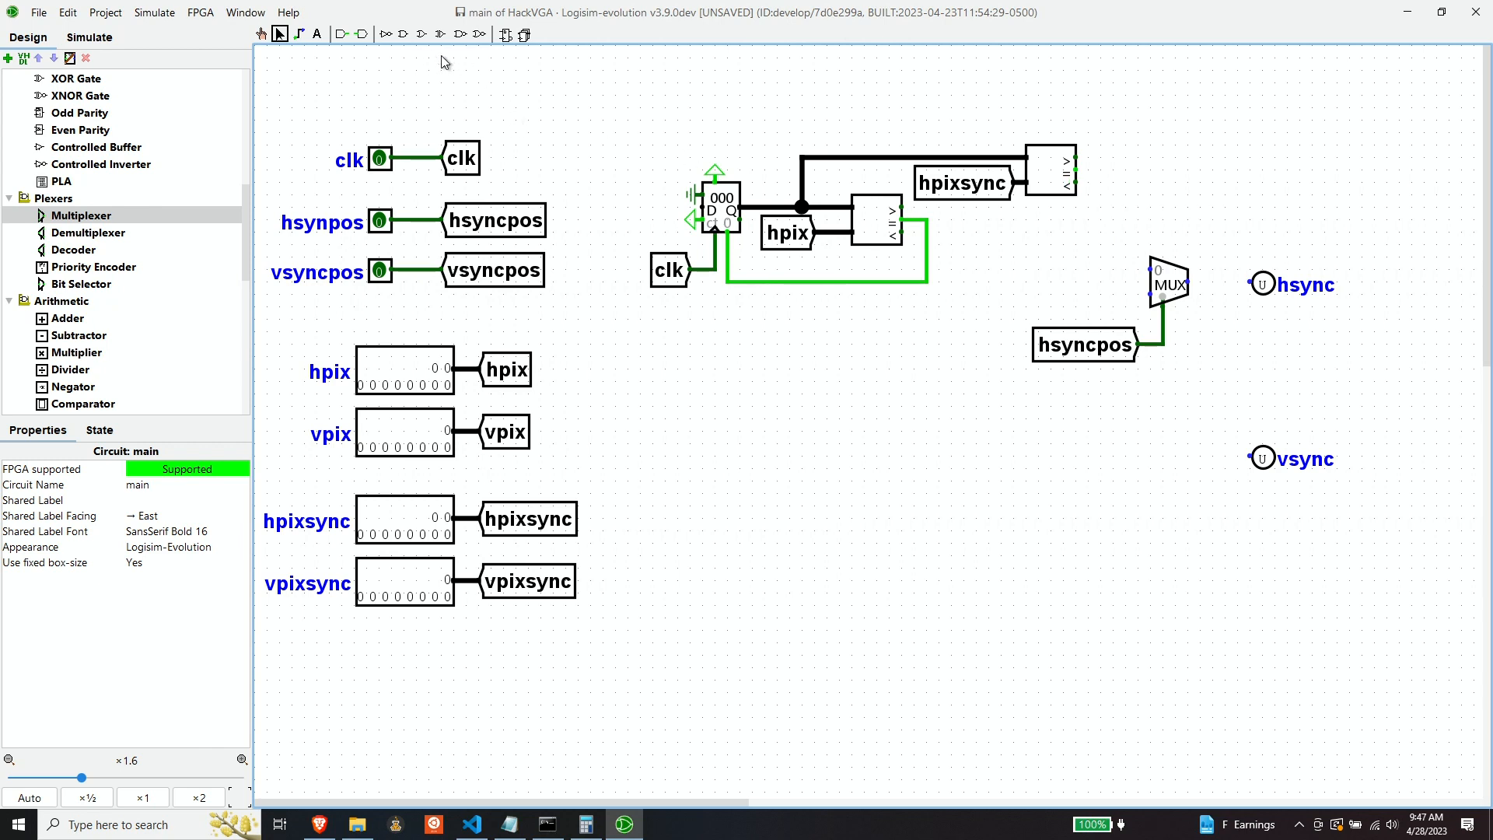
# Feed the second comparator's less-than output to multiplexer input 0 through a NOT gate and to input 1 directly, and wire the multiplexer to hsync.
pyautogui.click(386, 34)
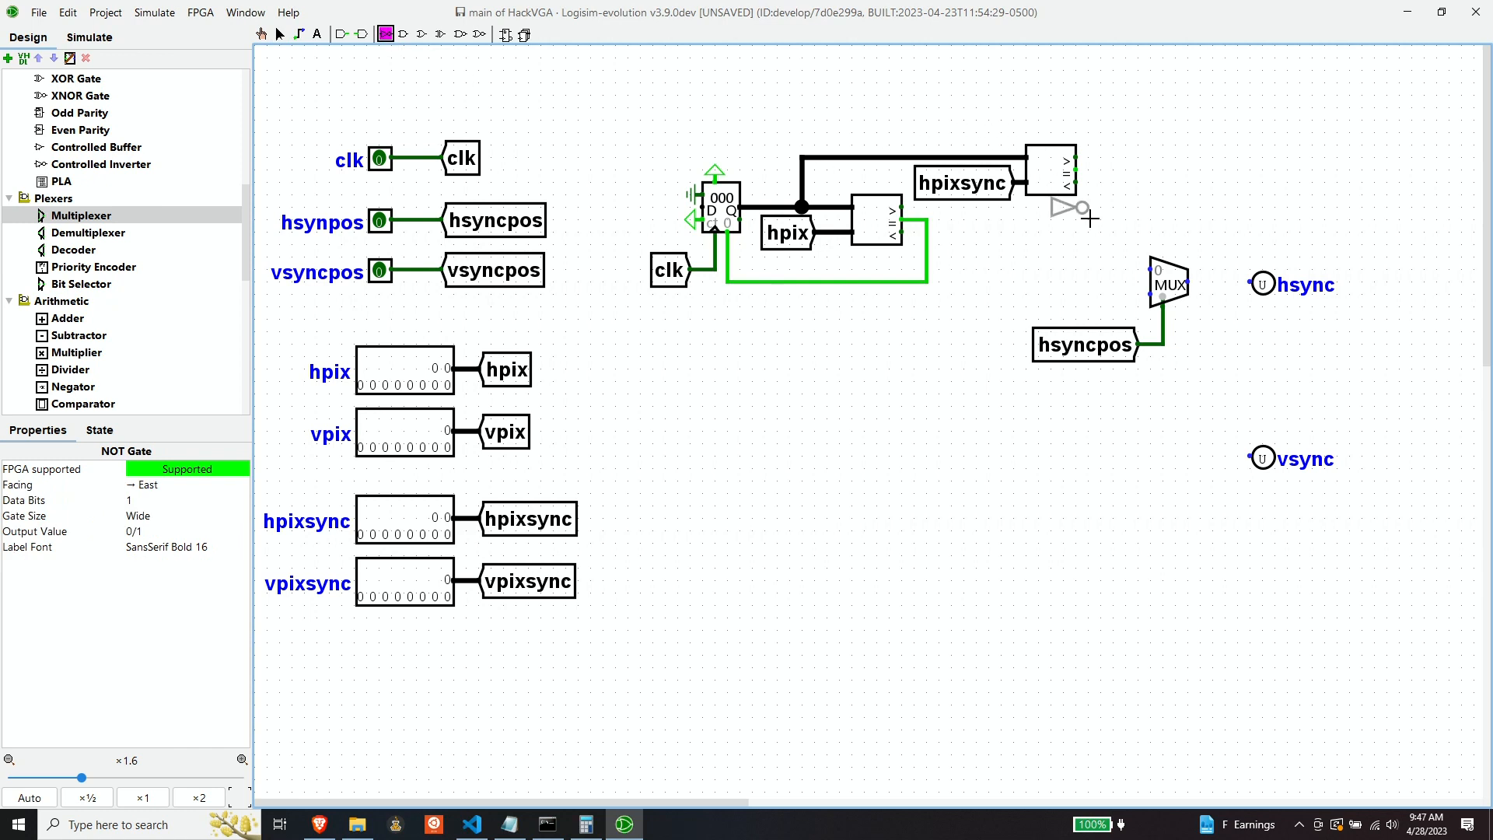
pyautogui.click(1137, 269)
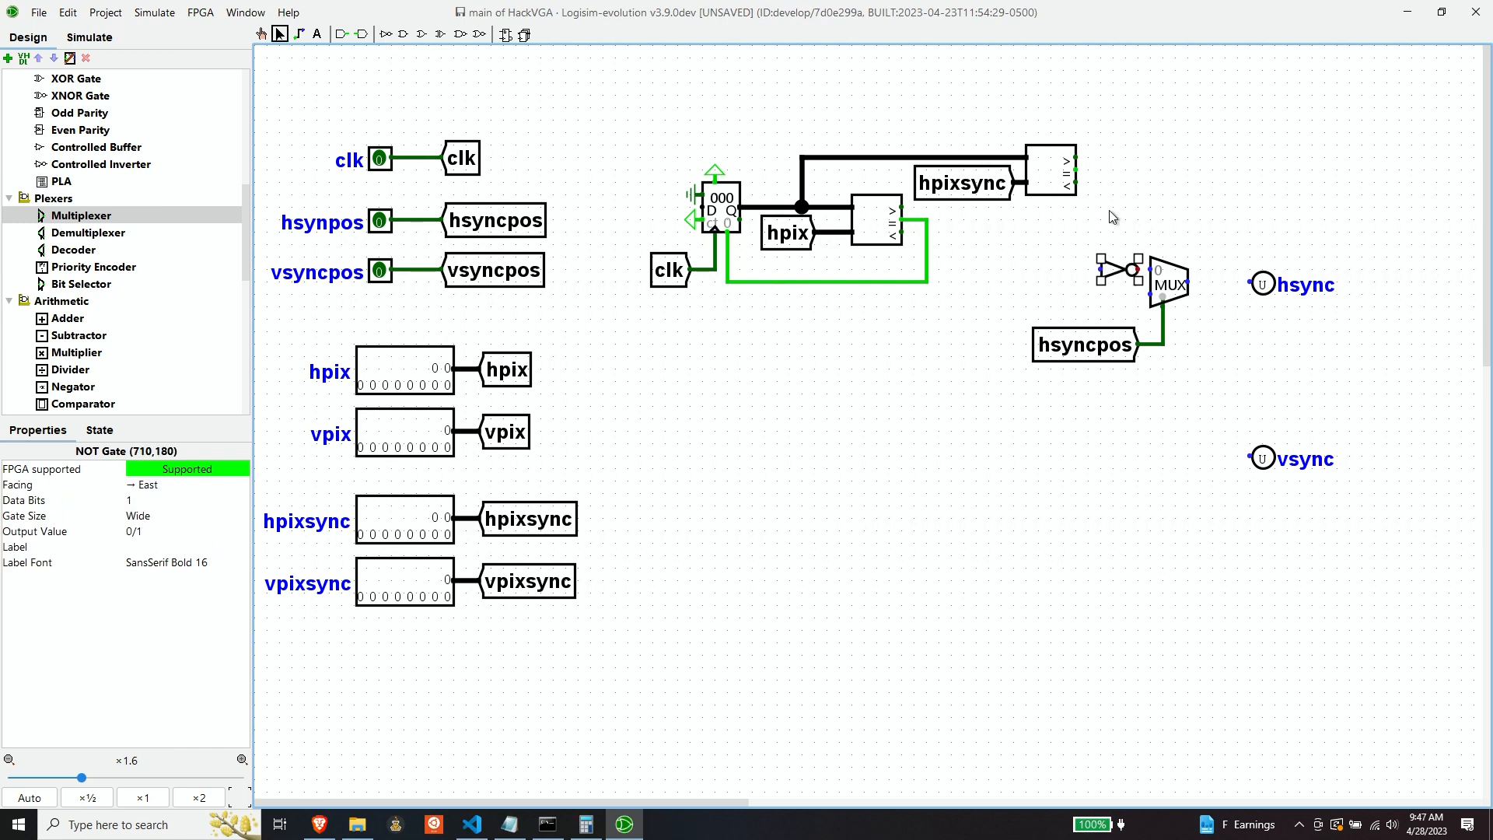
pyautogui.moveTo(1076, 183)
pyautogui.mouseDown()
pyautogui.moveTo(1101, 182)
pyautogui.moveTo(1111, 224)
pyautogui.moveTo(1073, 234)
pyautogui.moveTo(1089, 272)
pyautogui.moveTo(1151, 269)
pyautogui.mouseUp()
pyautogui.moveTo(1075, 269); pyautogui.dragTo(1149, 295)
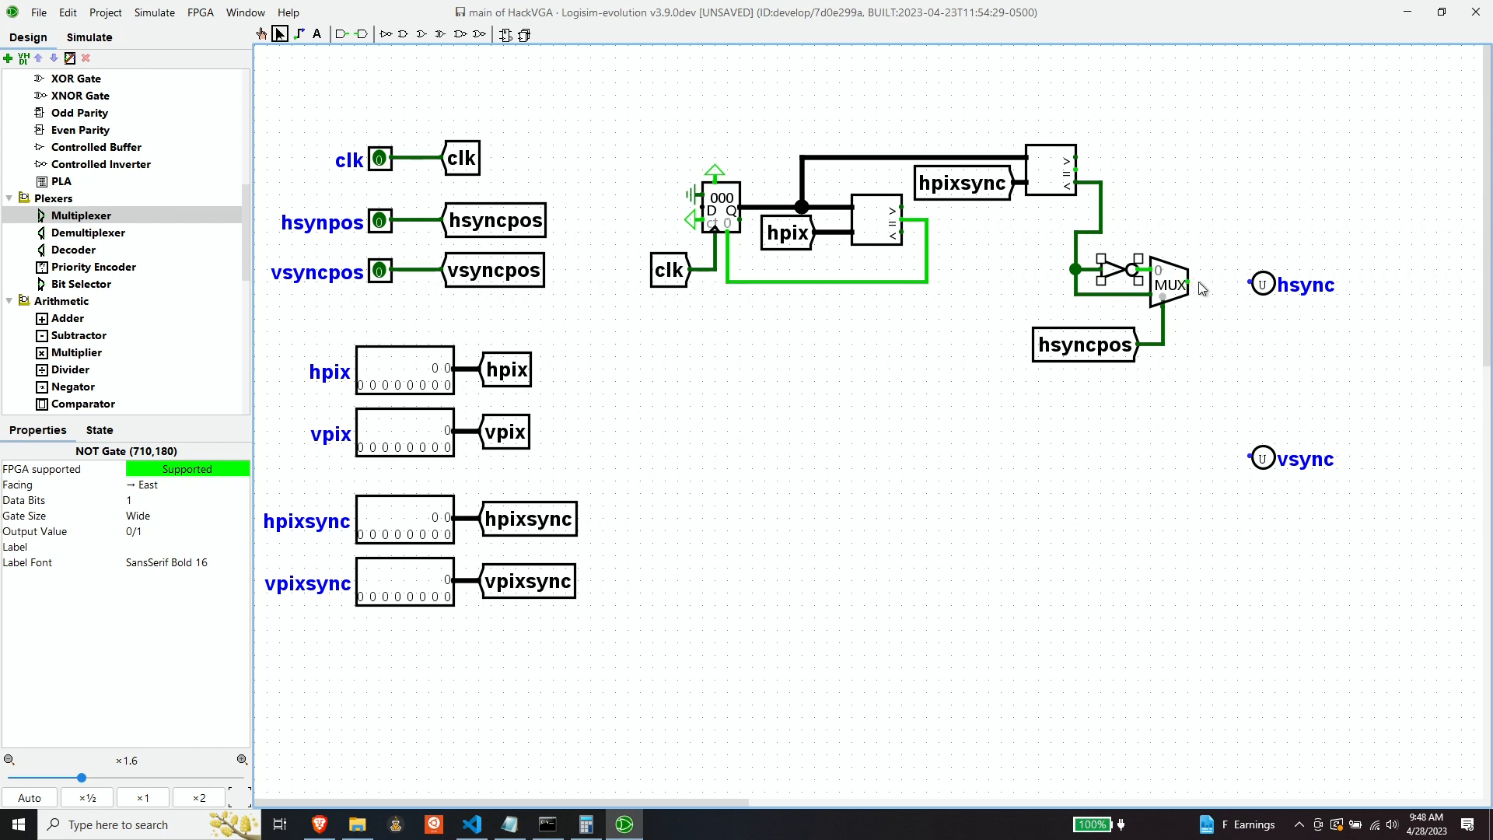
pyautogui.moveTo(1190, 283); pyautogui.dragTo(1250, 282)
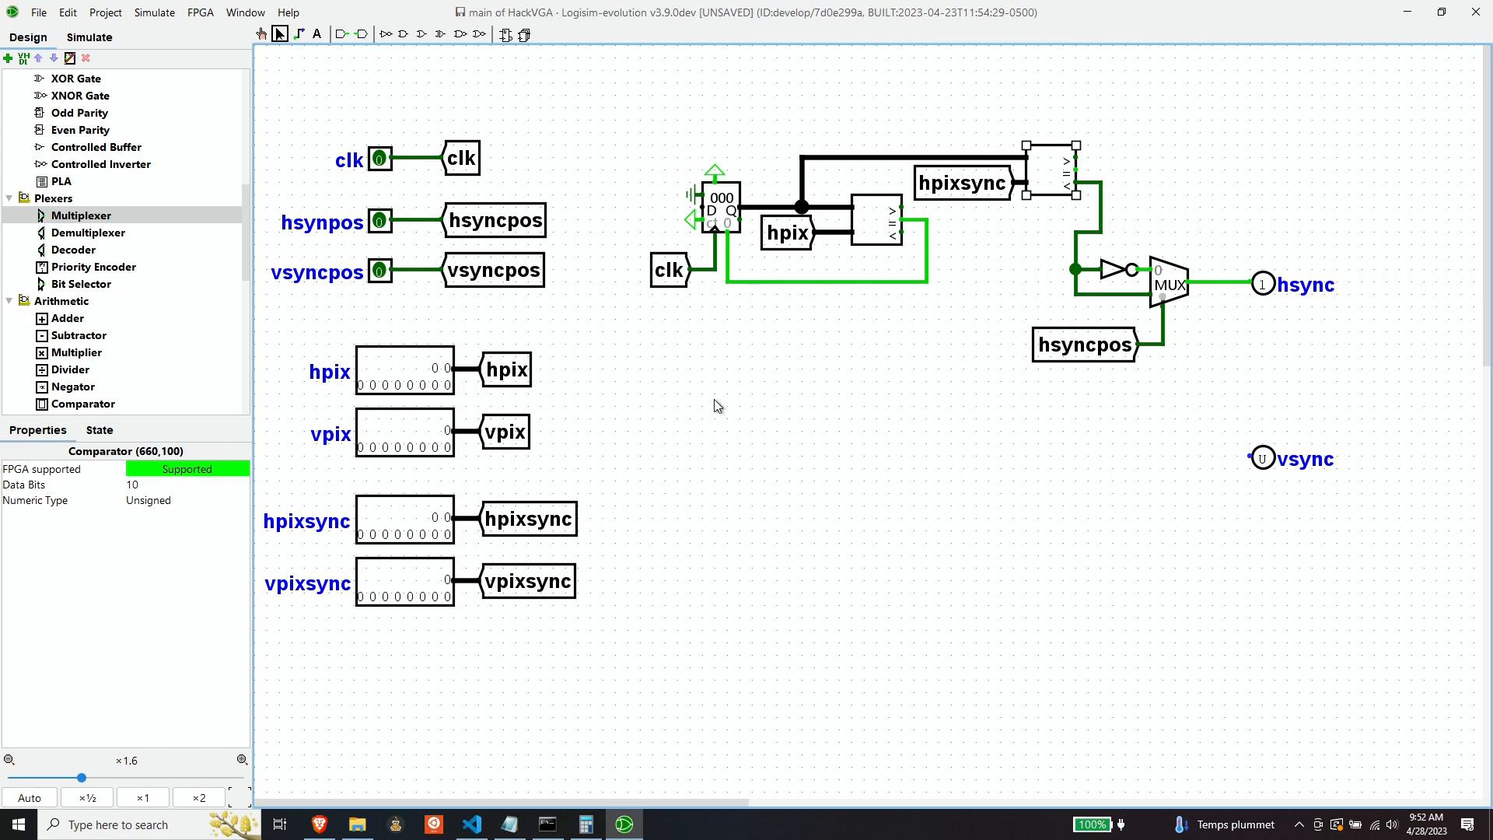
# Place a second Counter with Classic Logisim appearance directly below the first counter.
pyautogui.scroll(7, 96, 241)
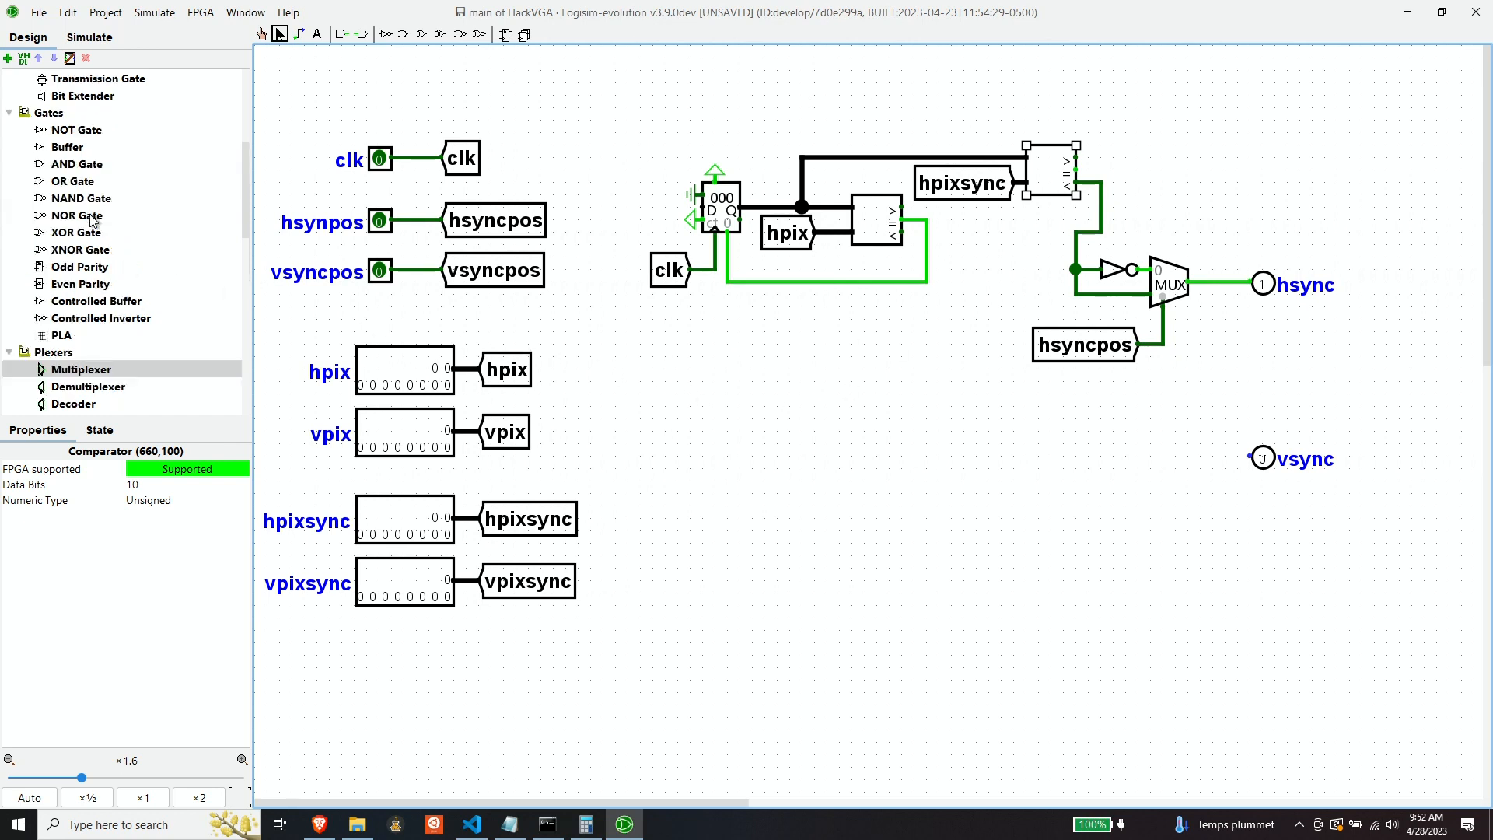
pyautogui.scroll(1, 89, 216)
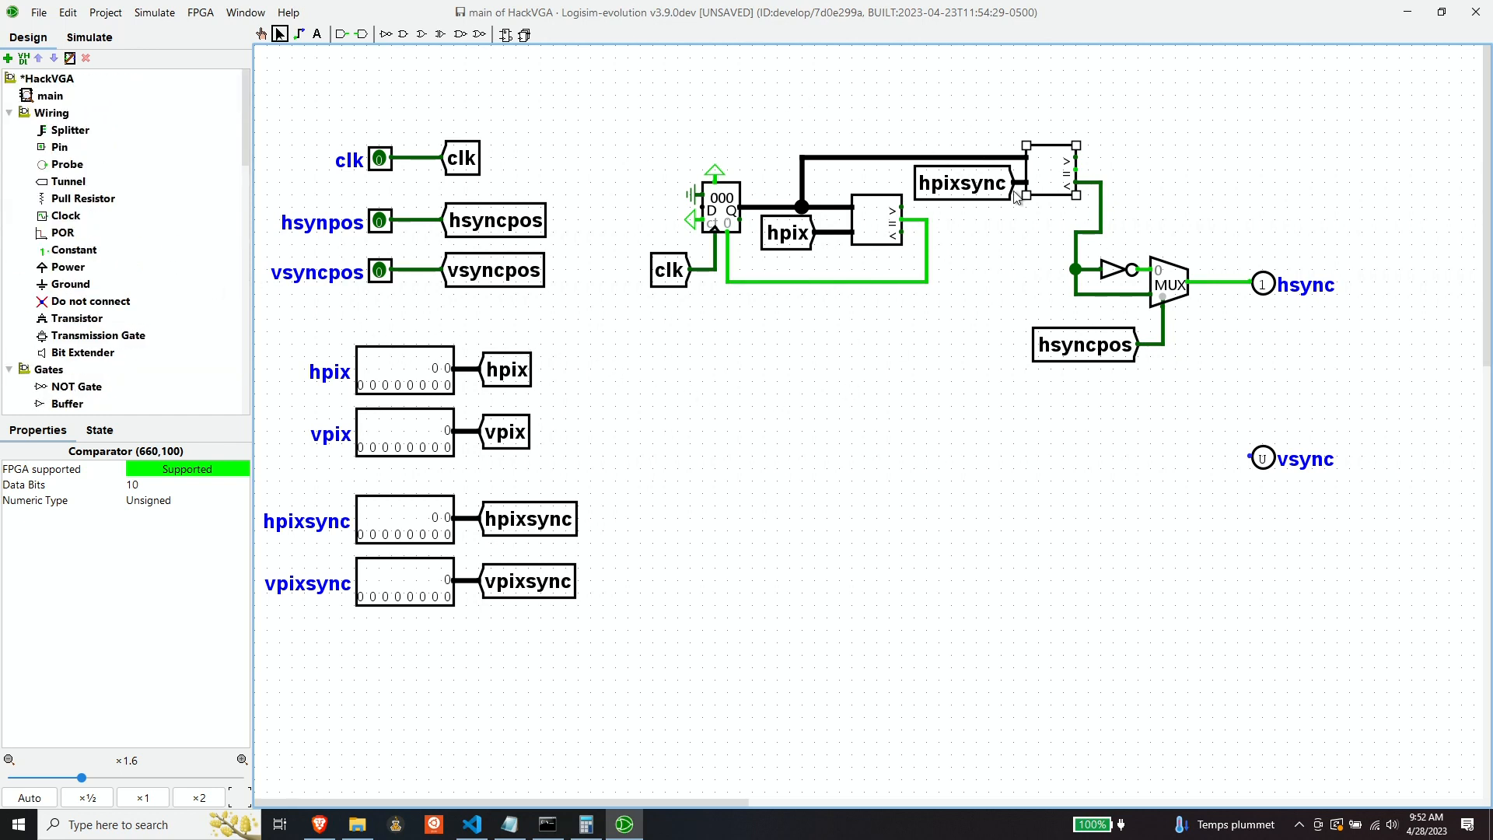
pyautogui.scroll(-9, 92, 358)
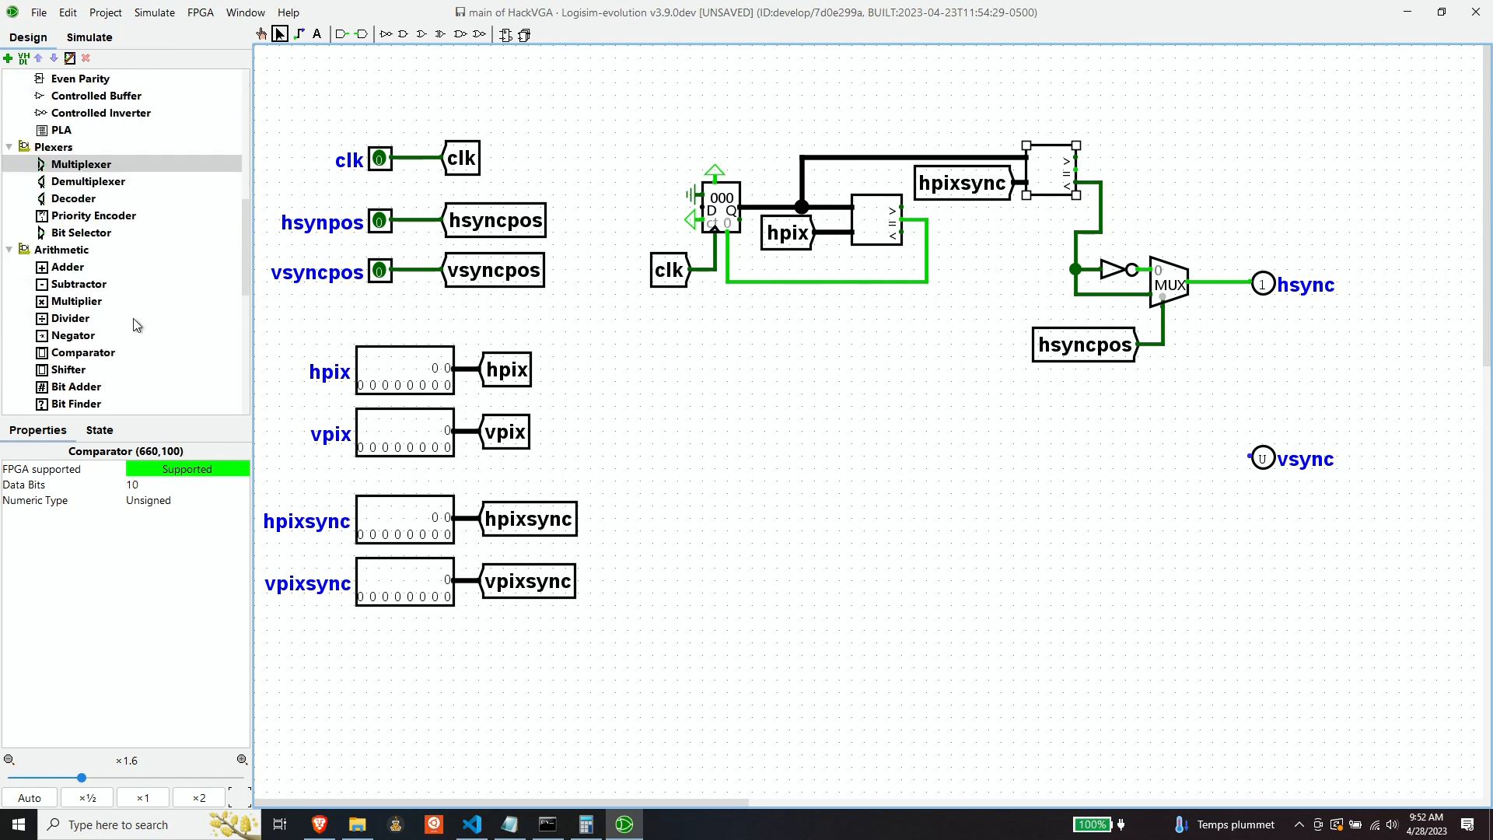
pyautogui.scroll(1, 90, 307)
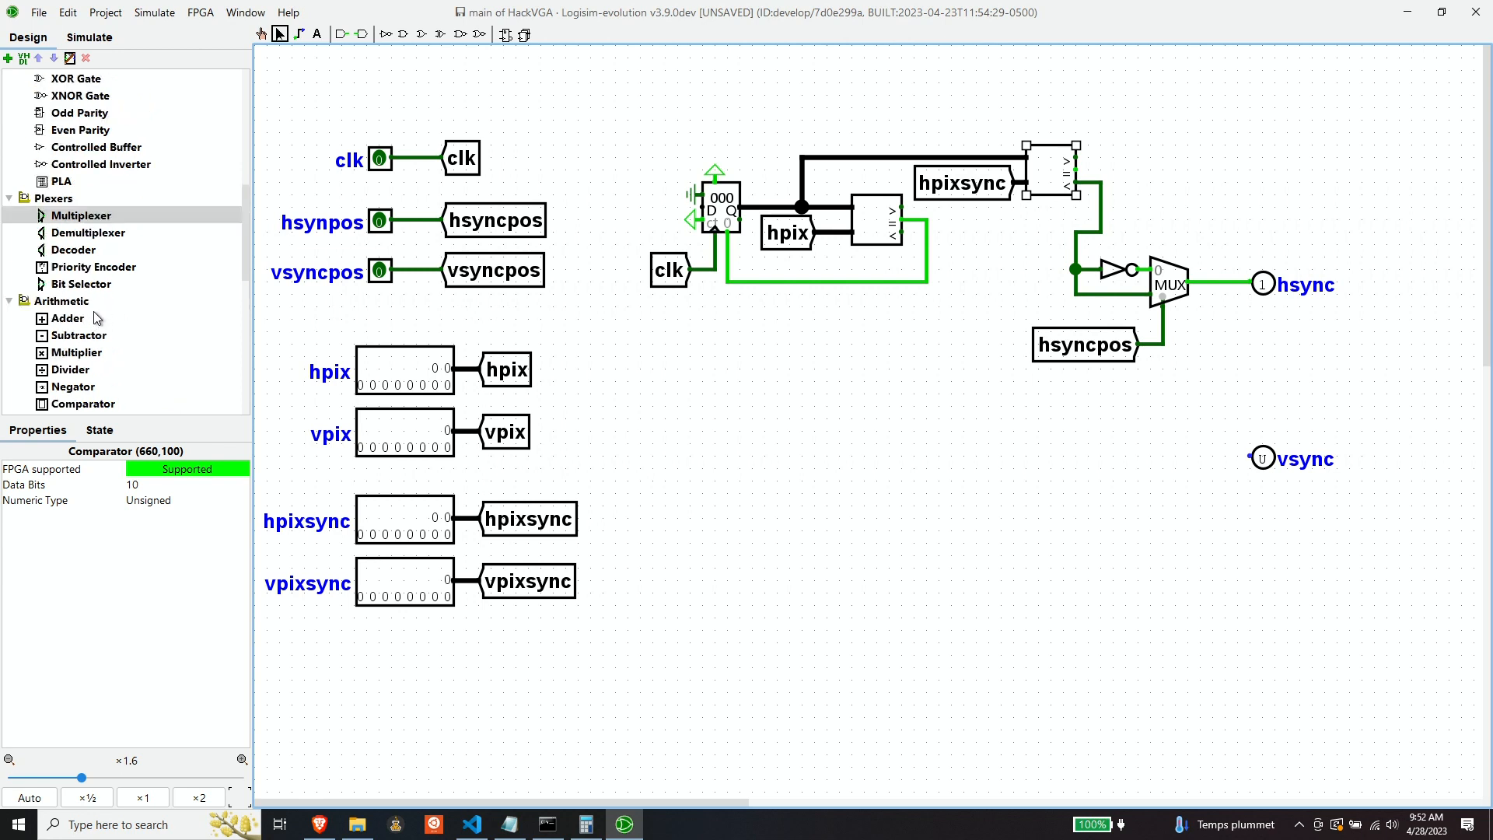
pyautogui.scroll(-8, 96, 318)
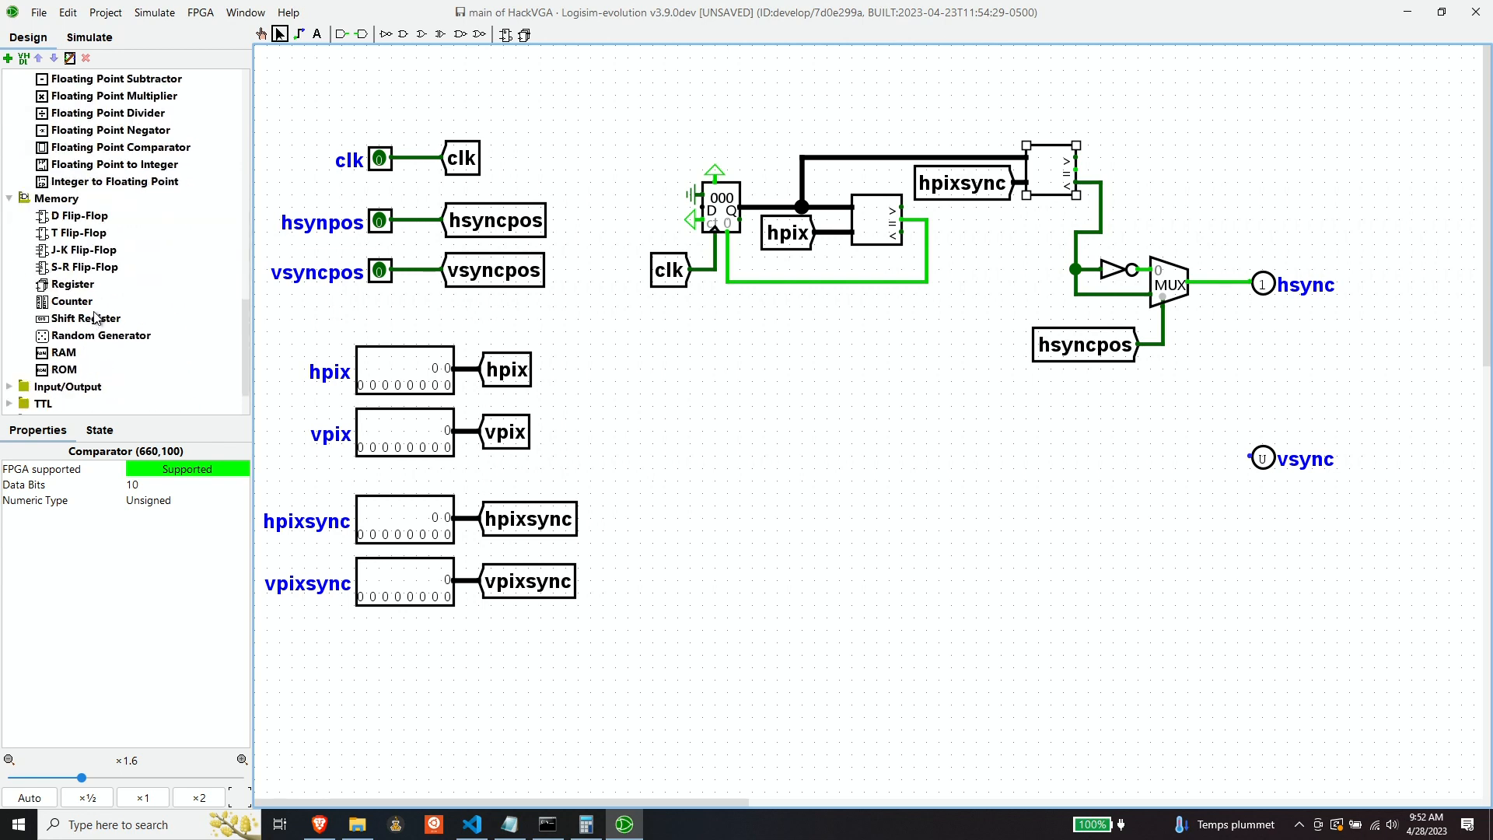
pyautogui.click(72, 301)
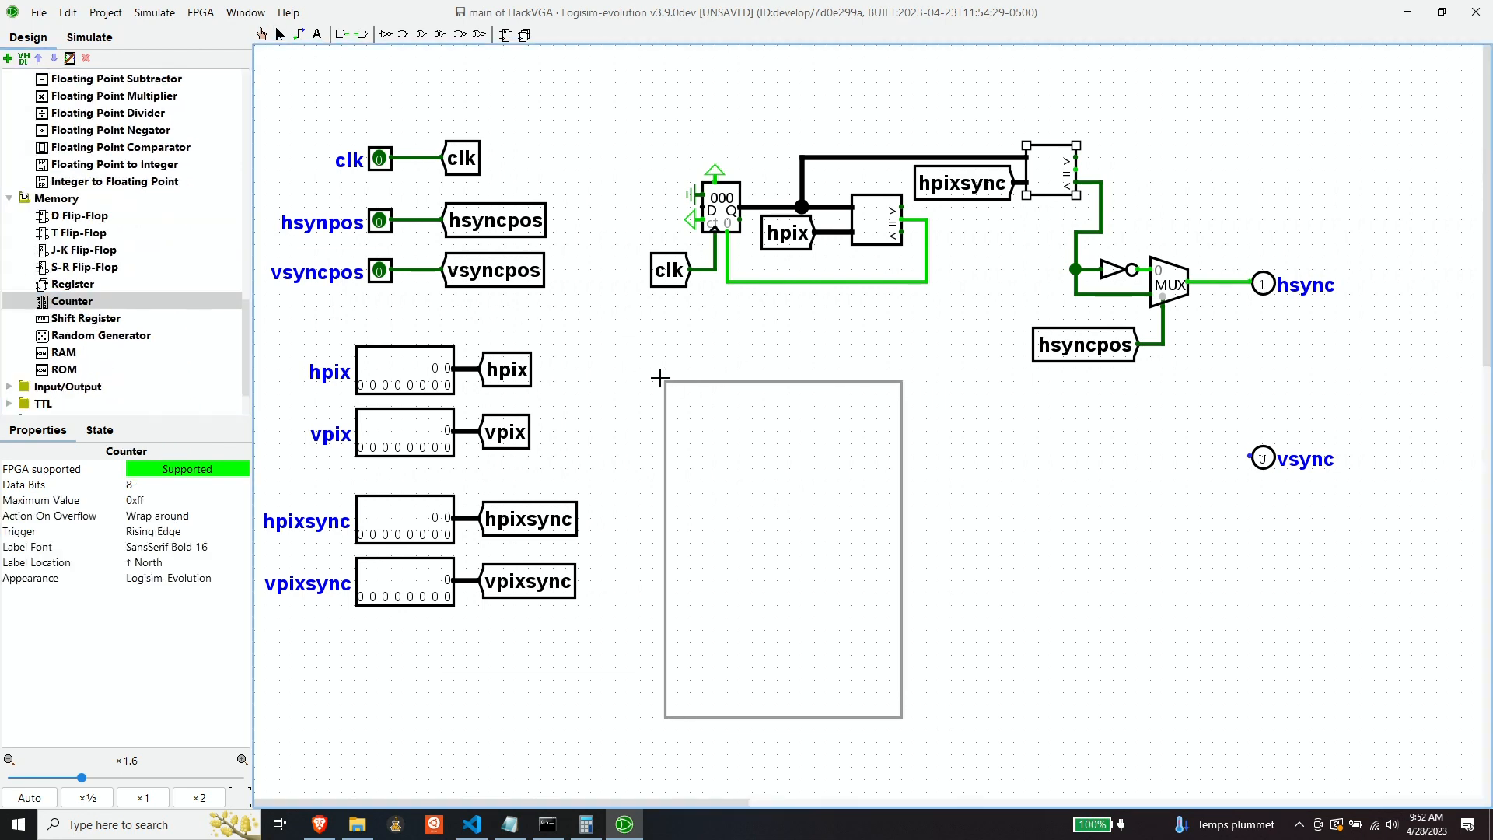
pyautogui.click(716, 358)
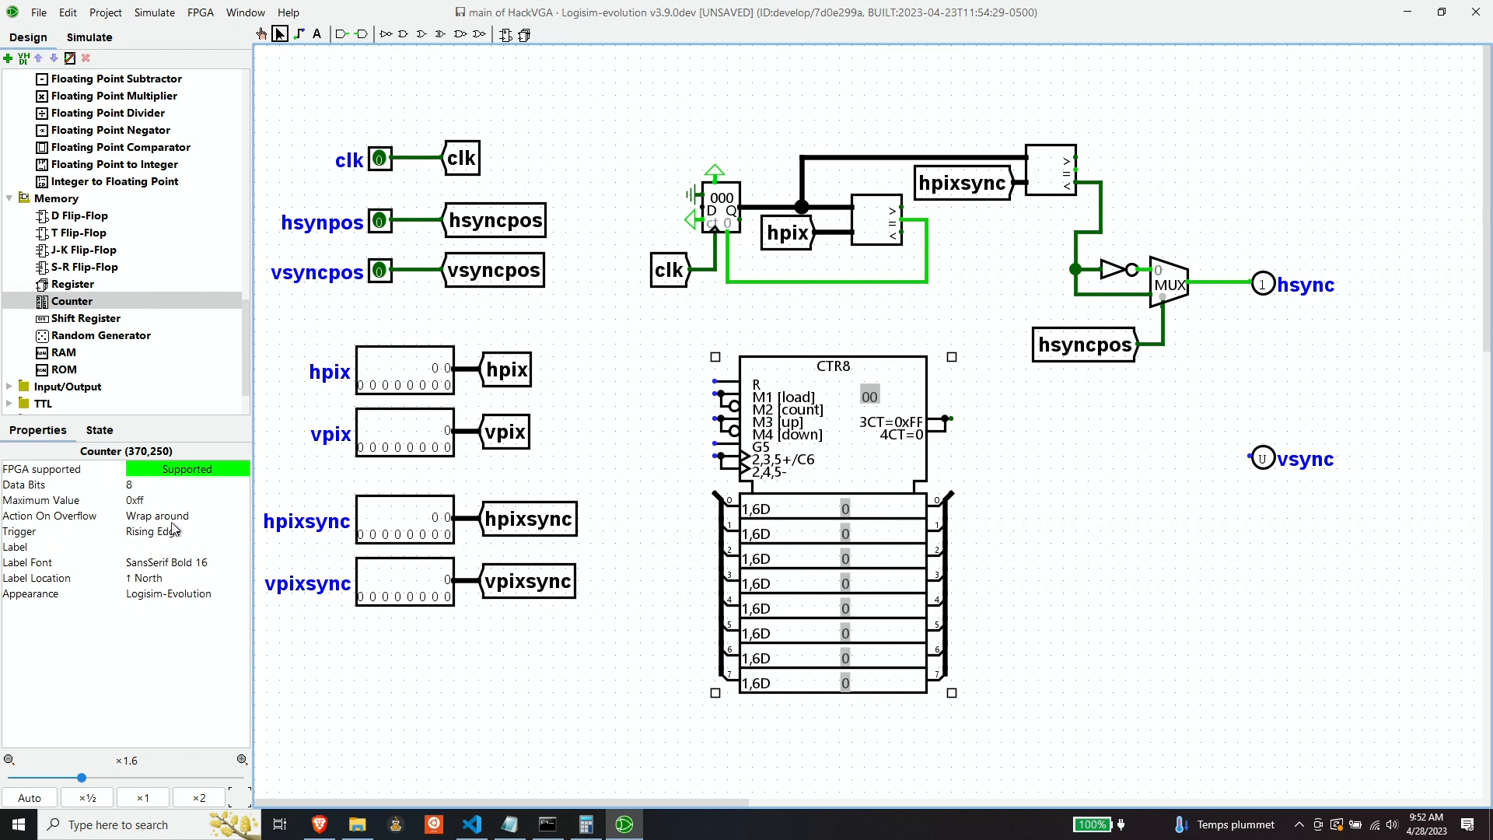
pyautogui.click(168, 593)
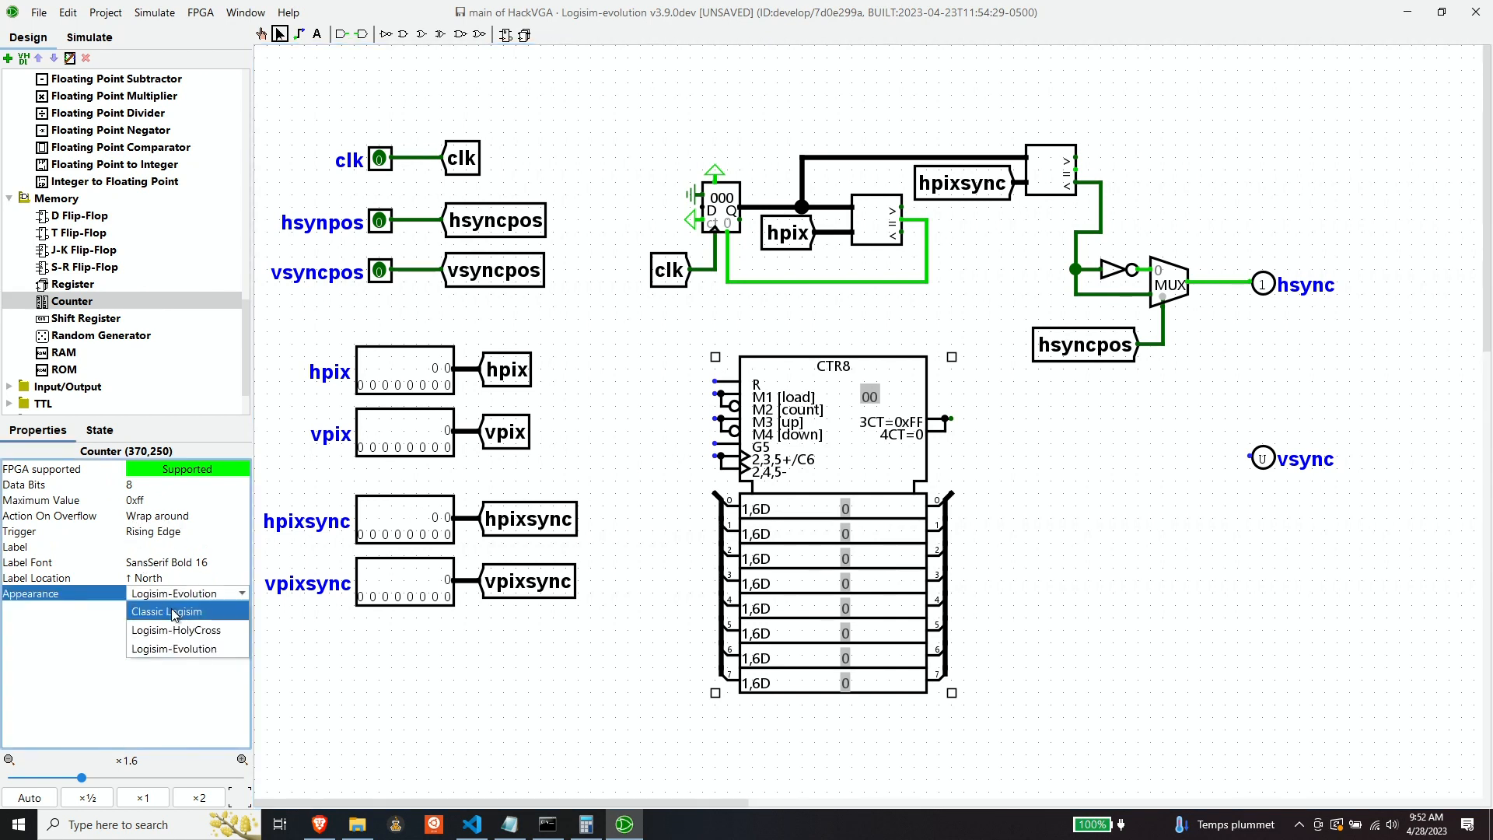
pyautogui.click(175, 614)
pyautogui.moveTo(698, 362)
pyautogui.mouseDown()
pyautogui.moveTo(762, 378)
pyautogui.moveTo(735, 388)
pyautogui.moveTo(722, 376)
pyautogui.mouseUp()
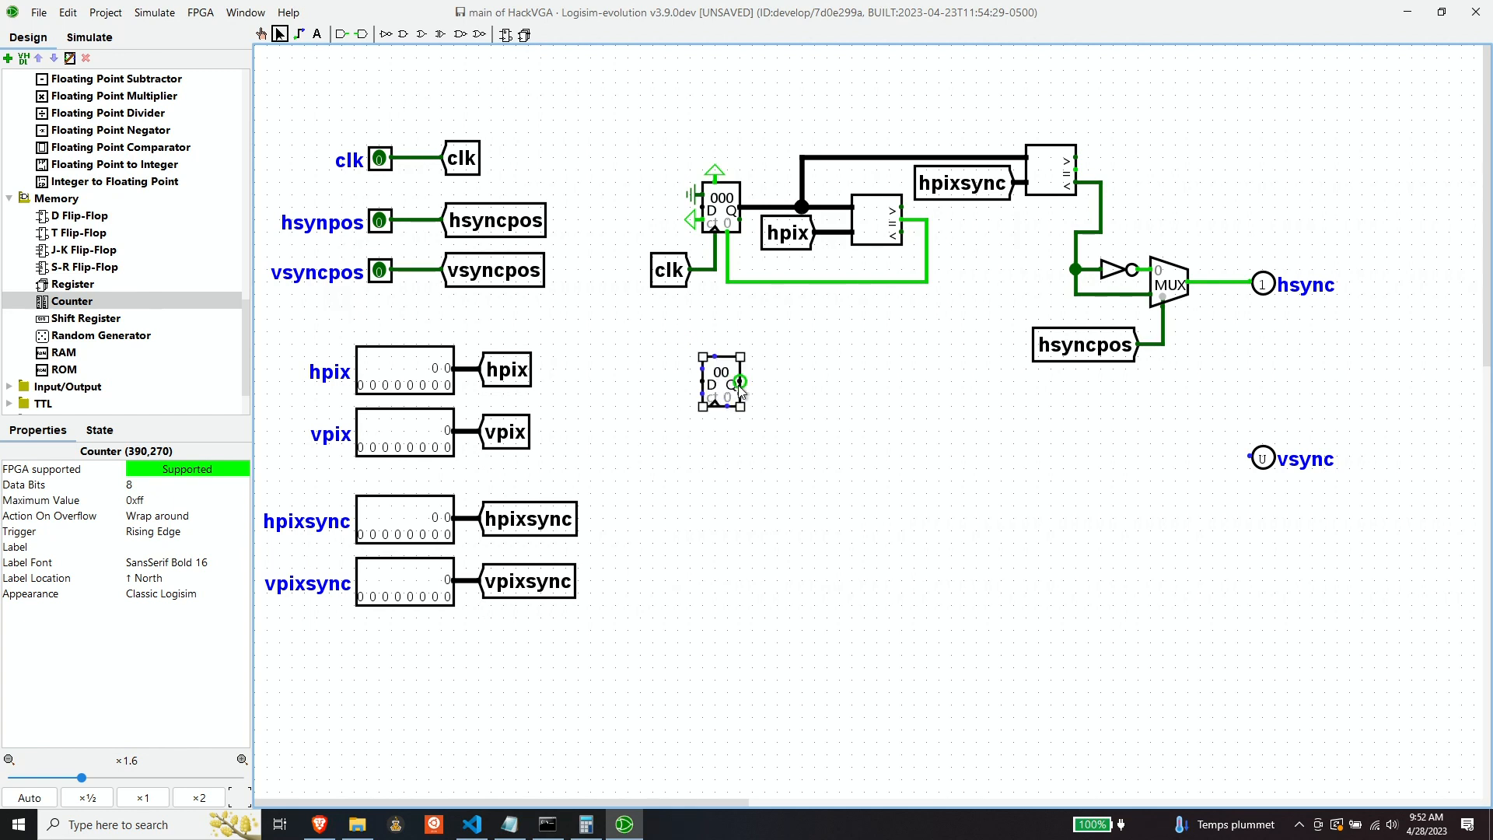
pyautogui.click(800, 375)
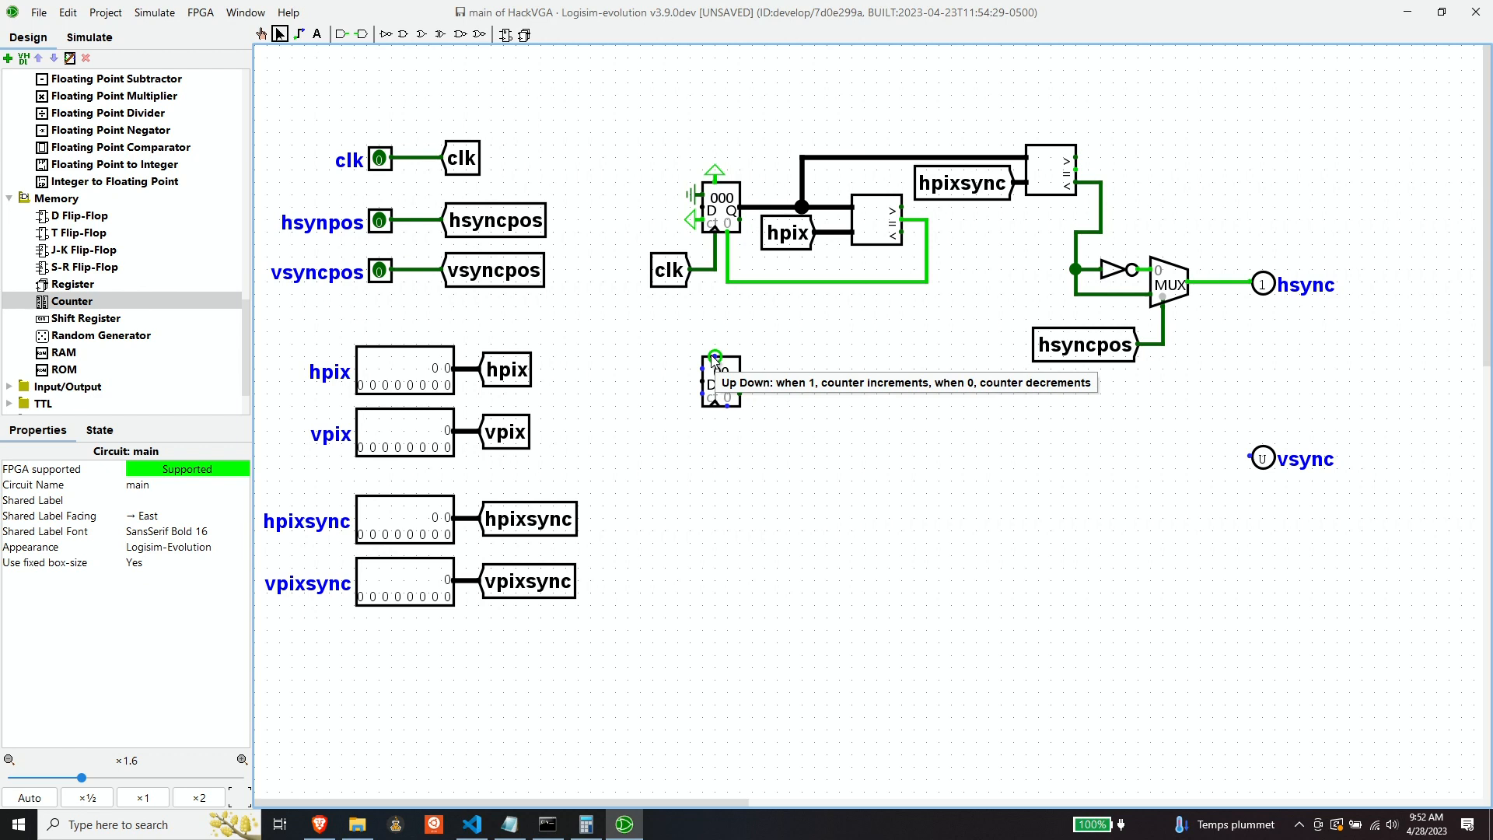
# Attach a Power component to the second counter's Up Down input so that it increments.
pyautogui.scroll(10, 85, 234)
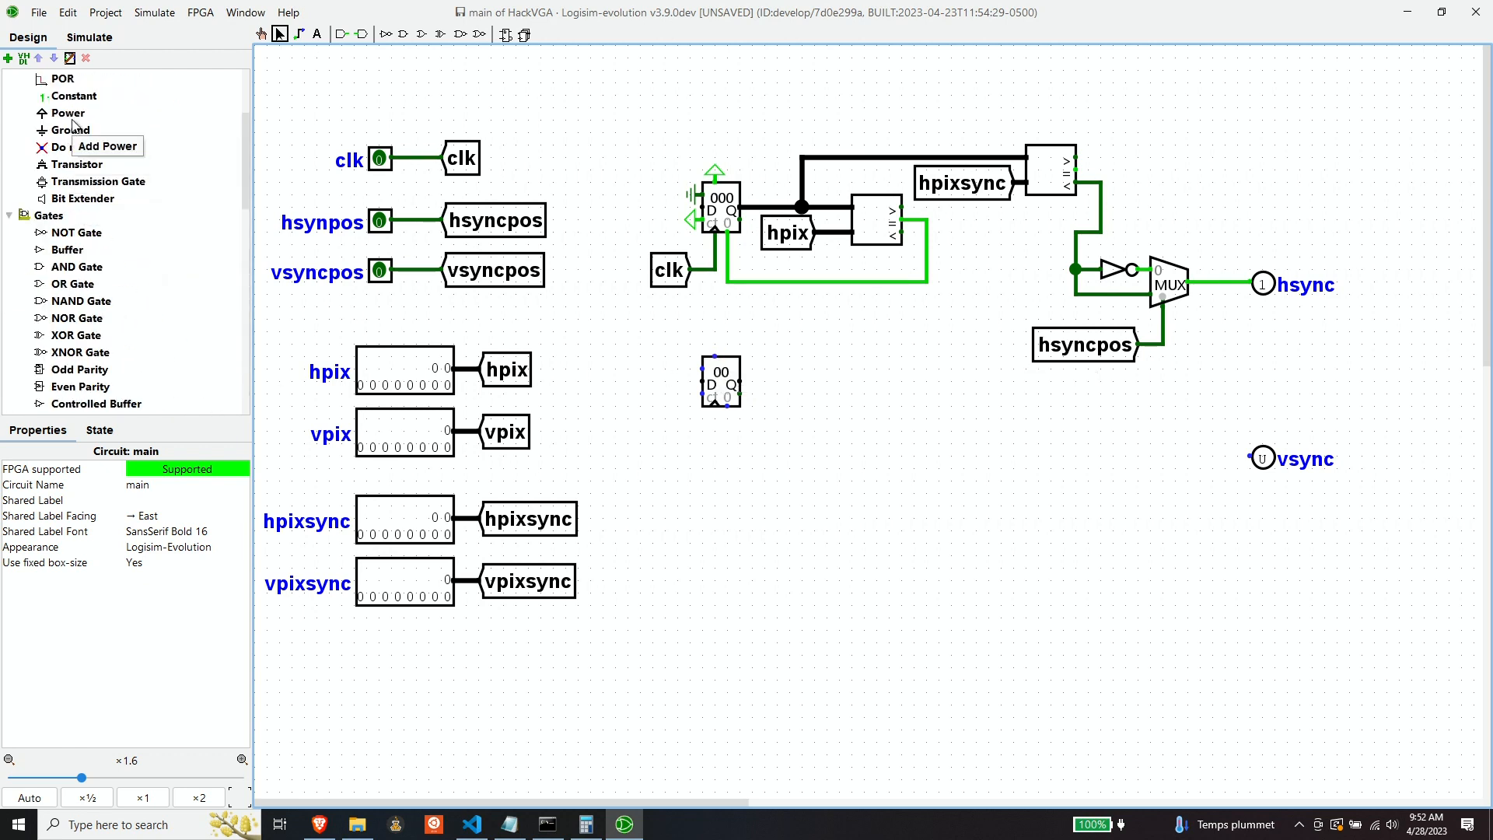
pyautogui.click(68, 115)
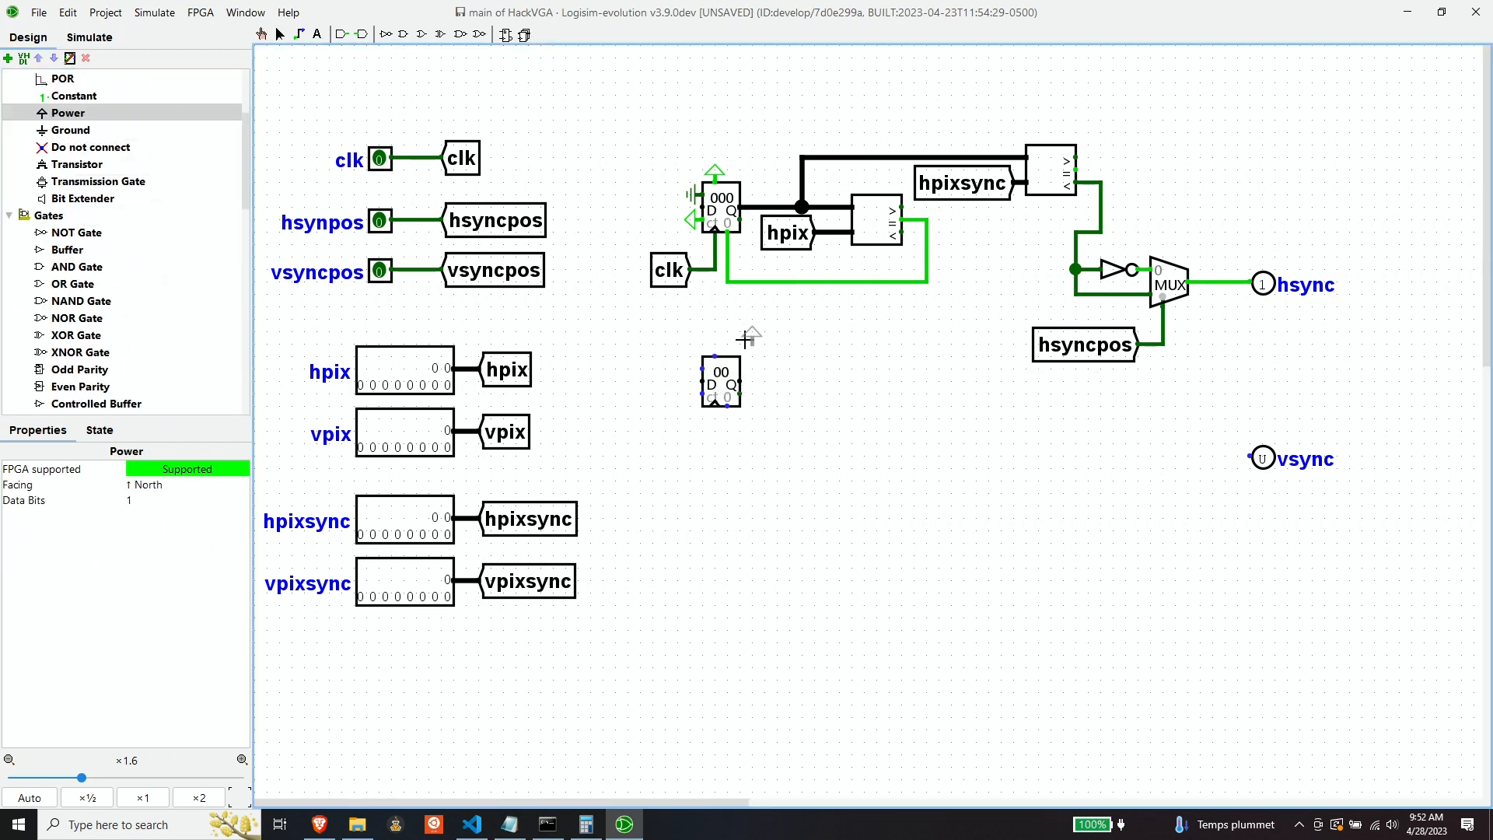
pyautogui.click(716, 350)
pyautogui.click(777, 412)
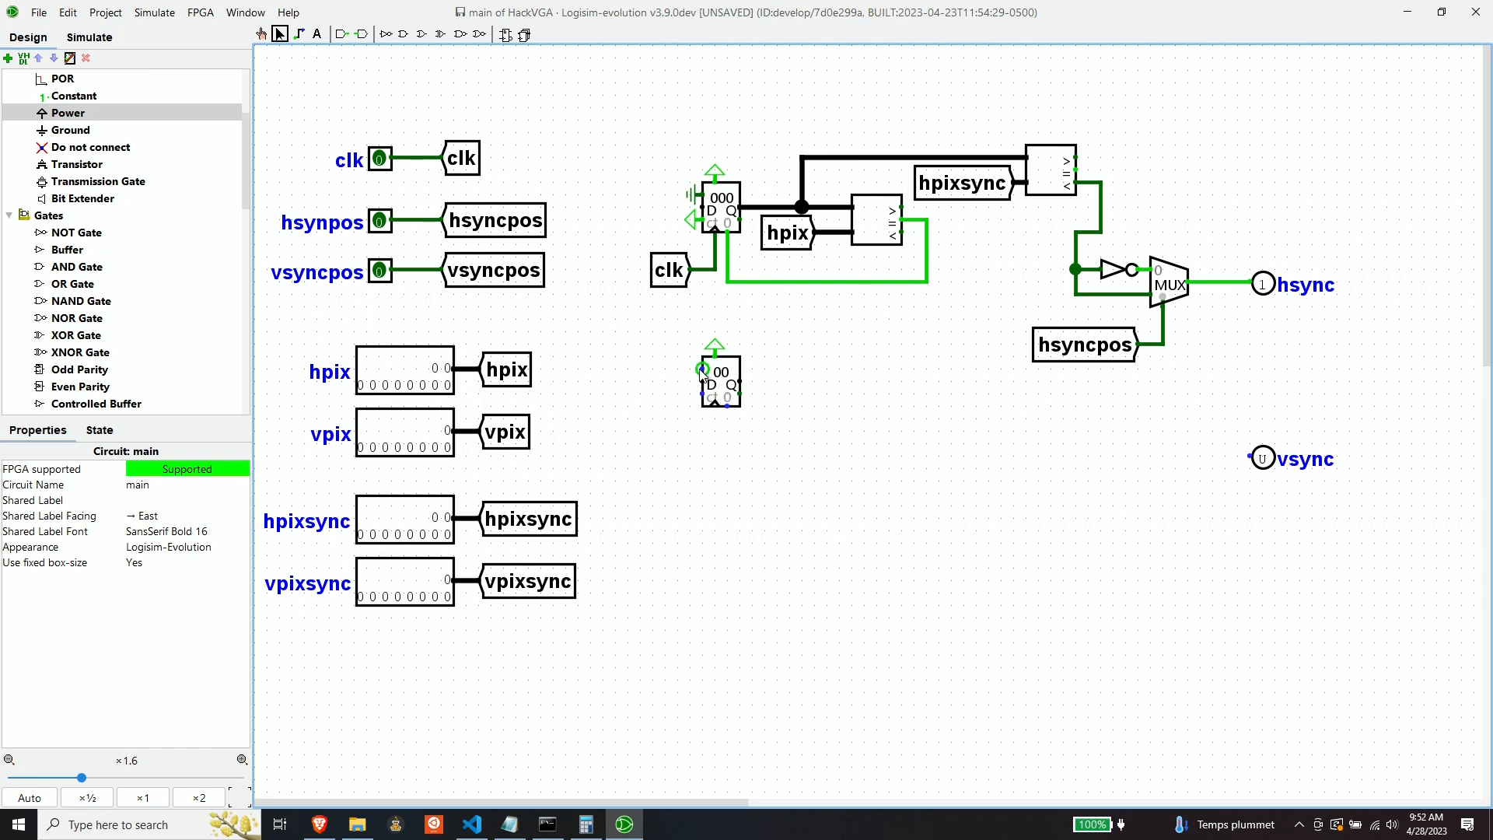
# Attach a west-facing Ground to the second counter's upper input on its west side.
pyautogui.click(64, 132)
pyautogui.click(653, 359)
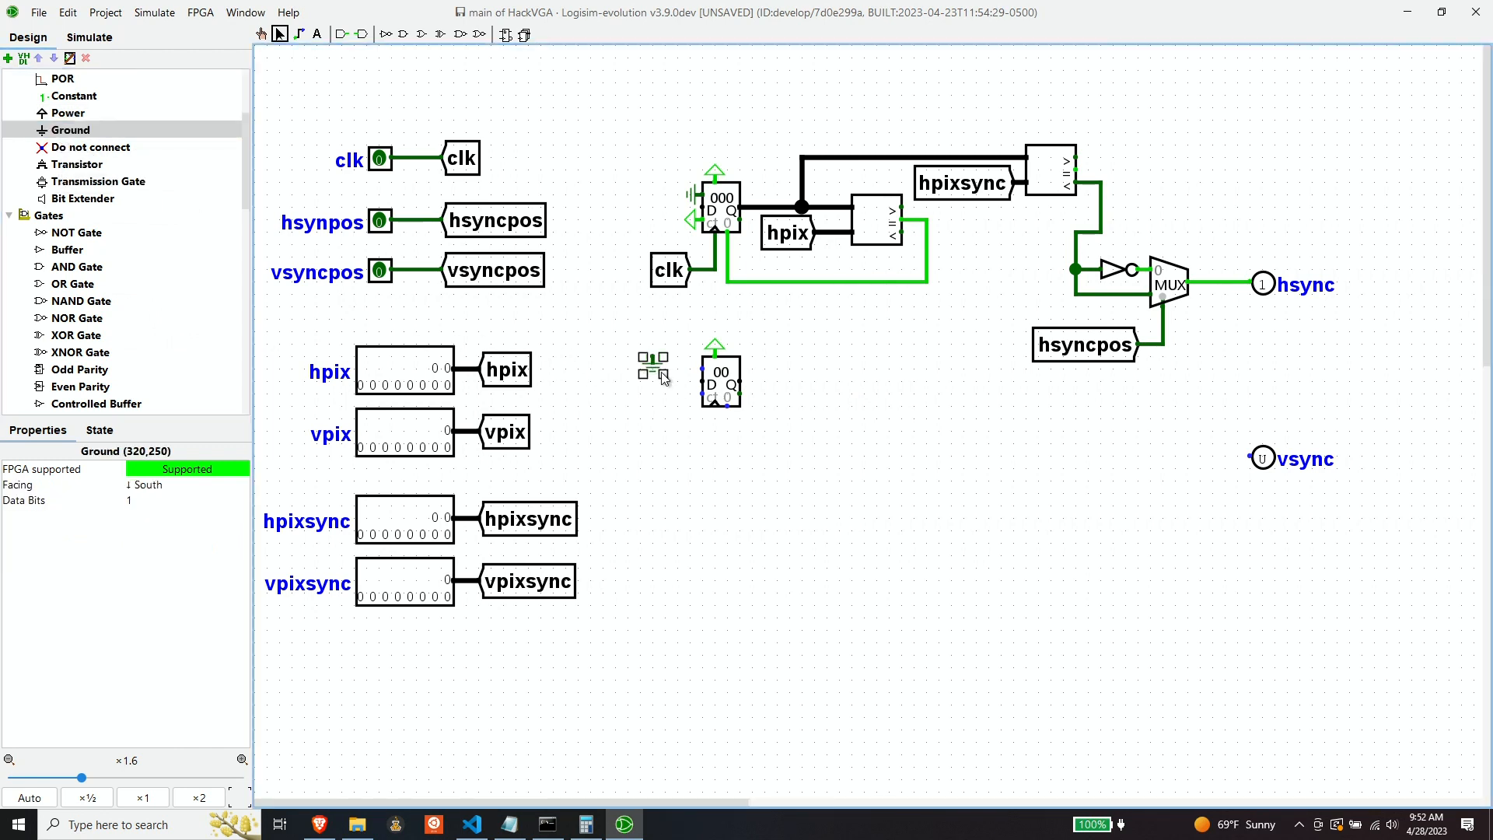
pyautogui.click(159, 485)
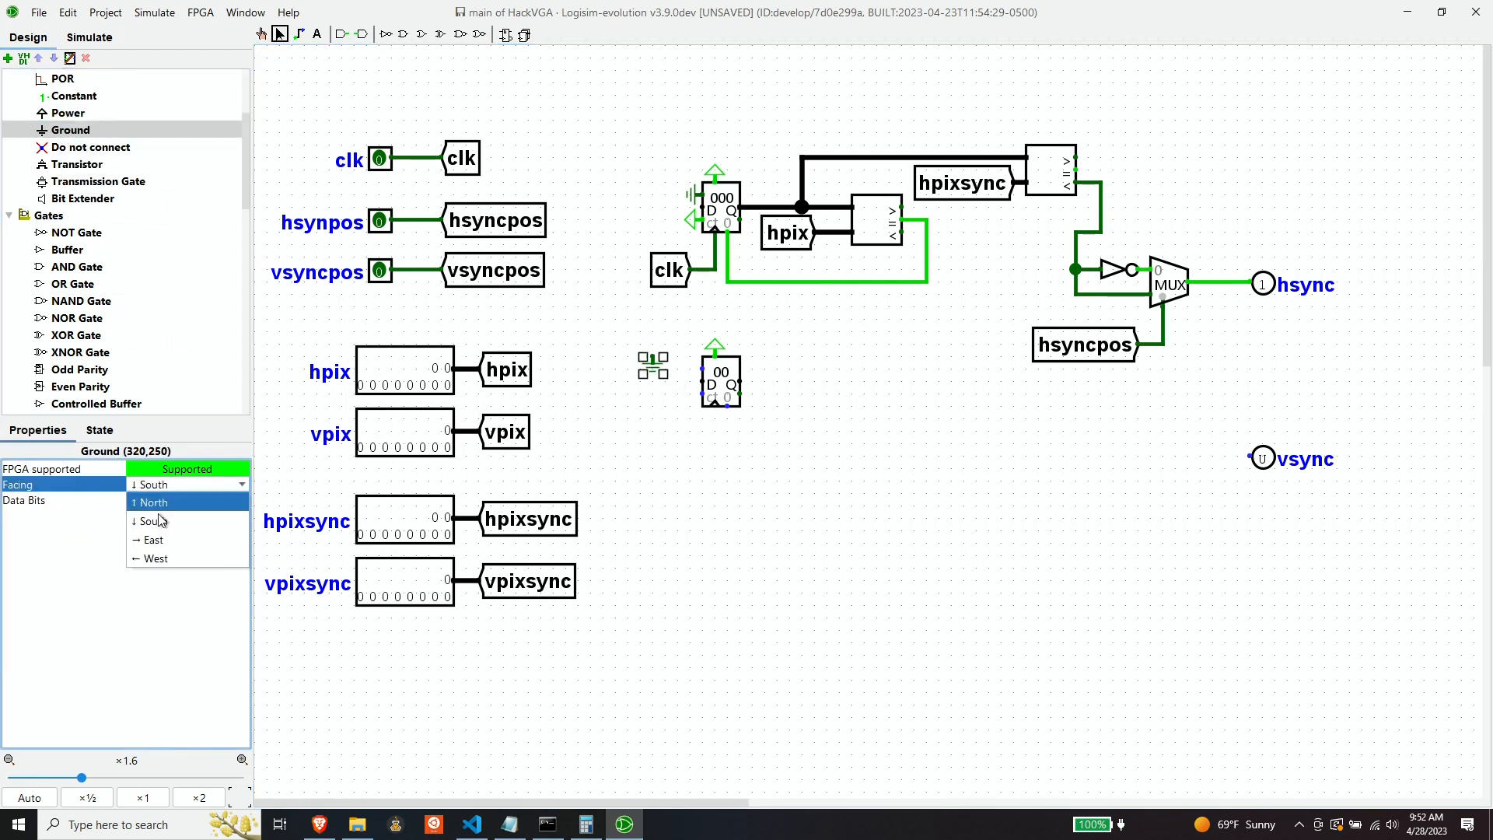
pyautogui.click(170, 557)
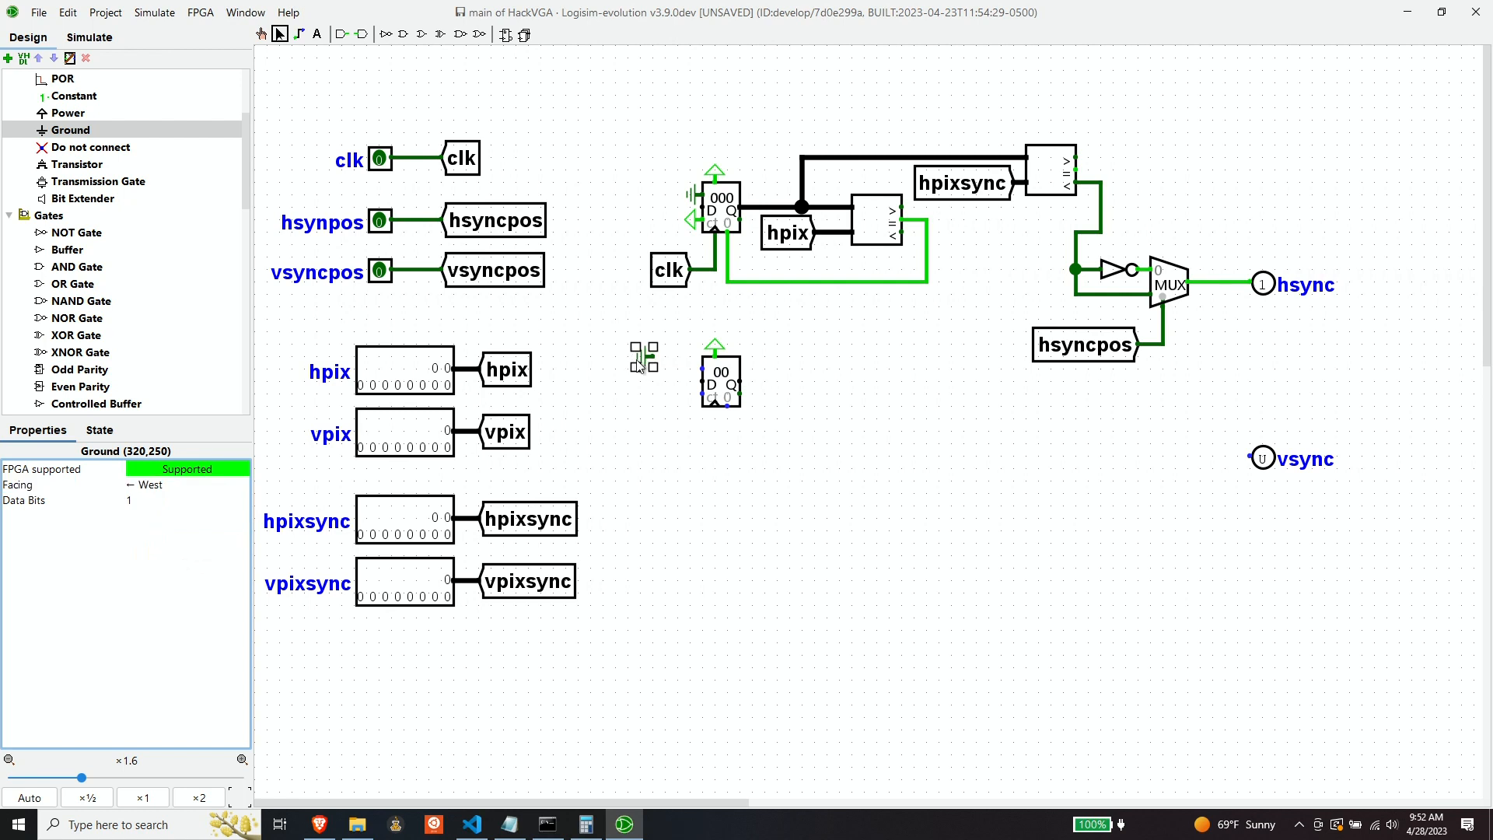
pyautogui.moveTo(639, 365); pyautogui.dragTo(686, 371)
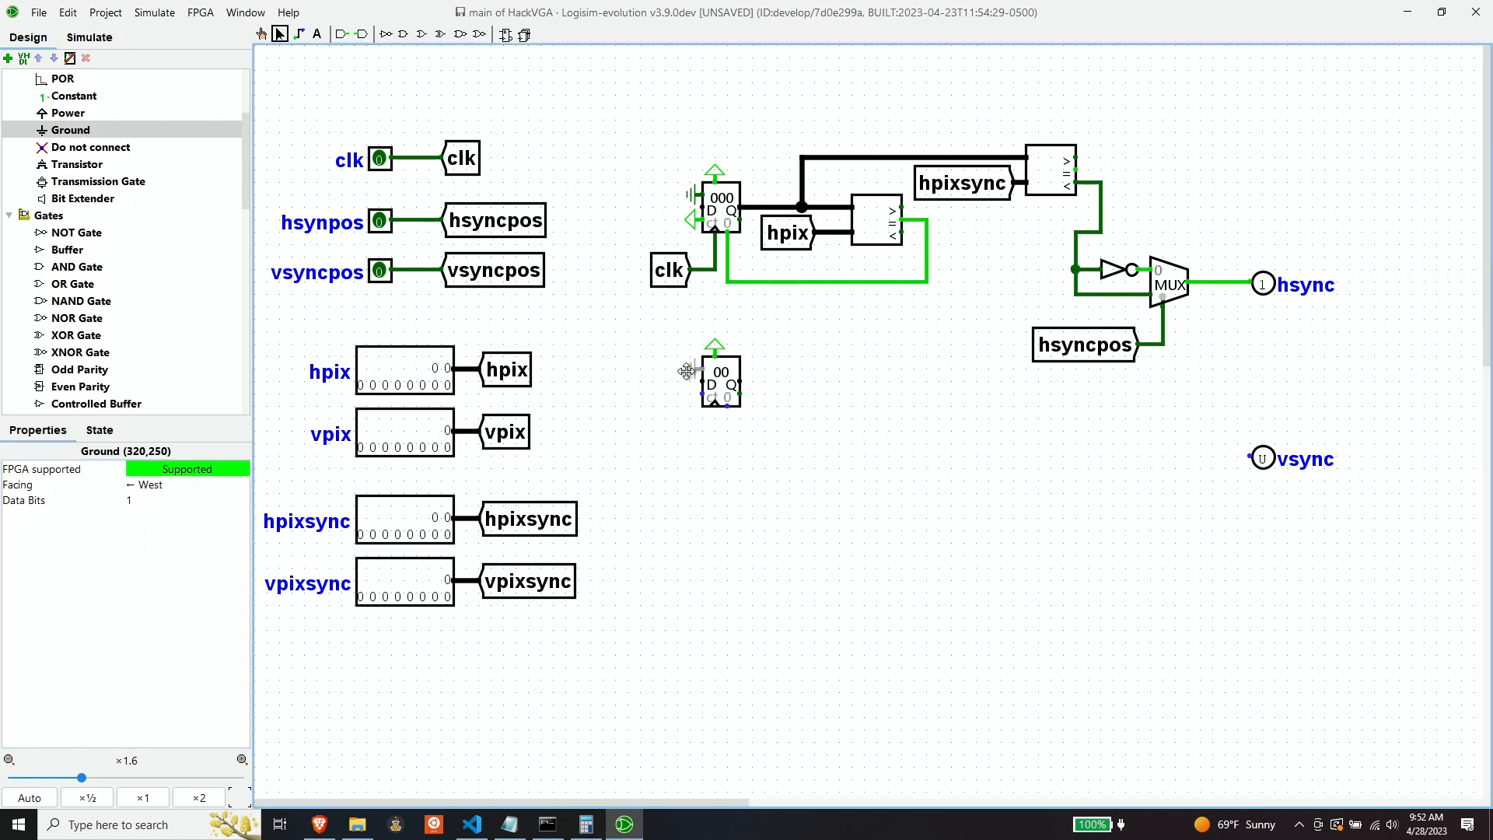
pyautogui.click(656, 416)
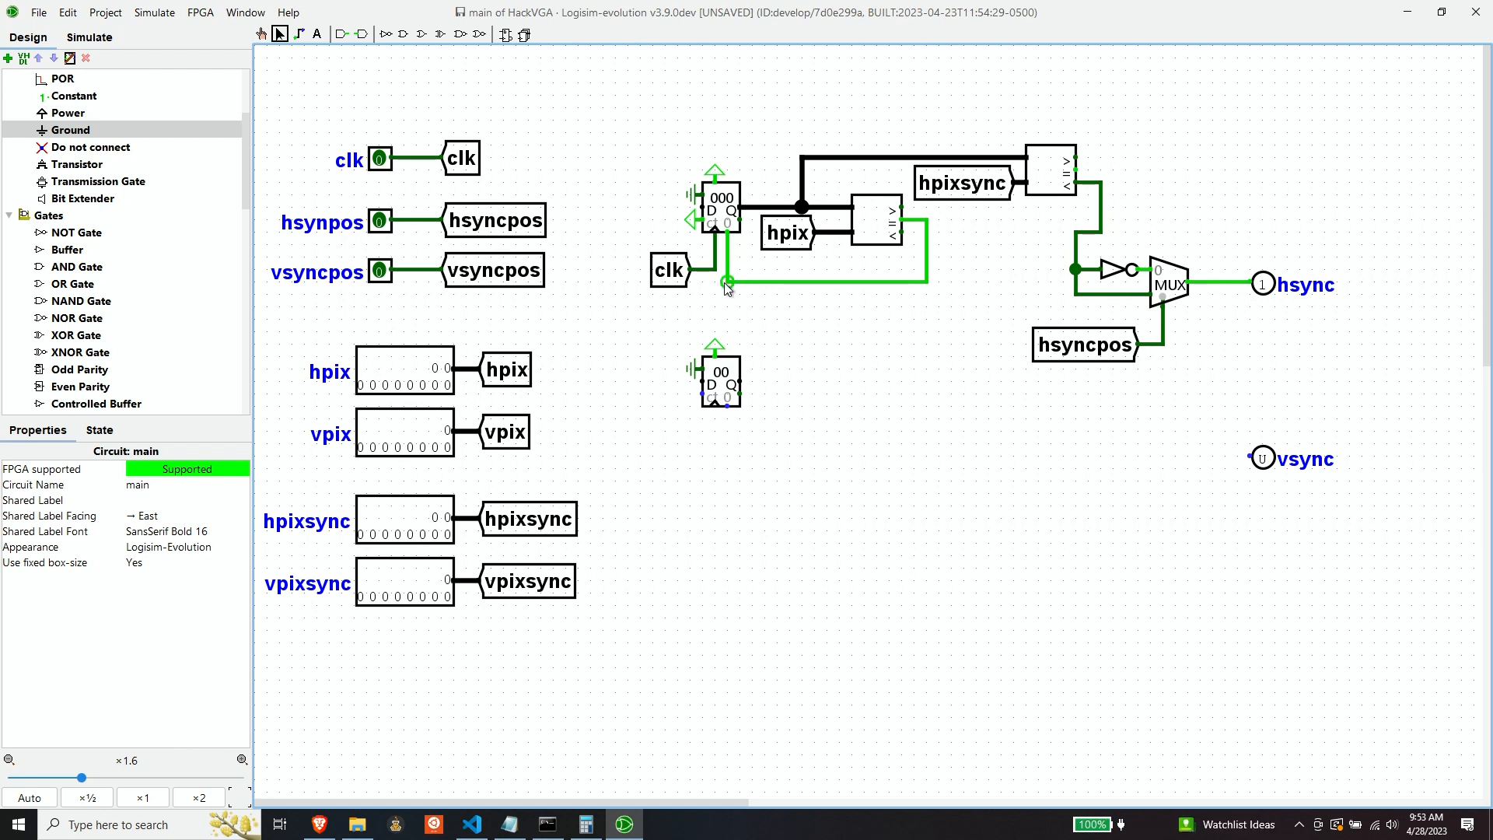
# Branch the first counter's Clear wire to the second counter's lower west input and wire an east-facing copy of the clk tunnel to its clock input.
pyautogui.moveTo(727, 282); pyautogui.dragTo(702, 392)
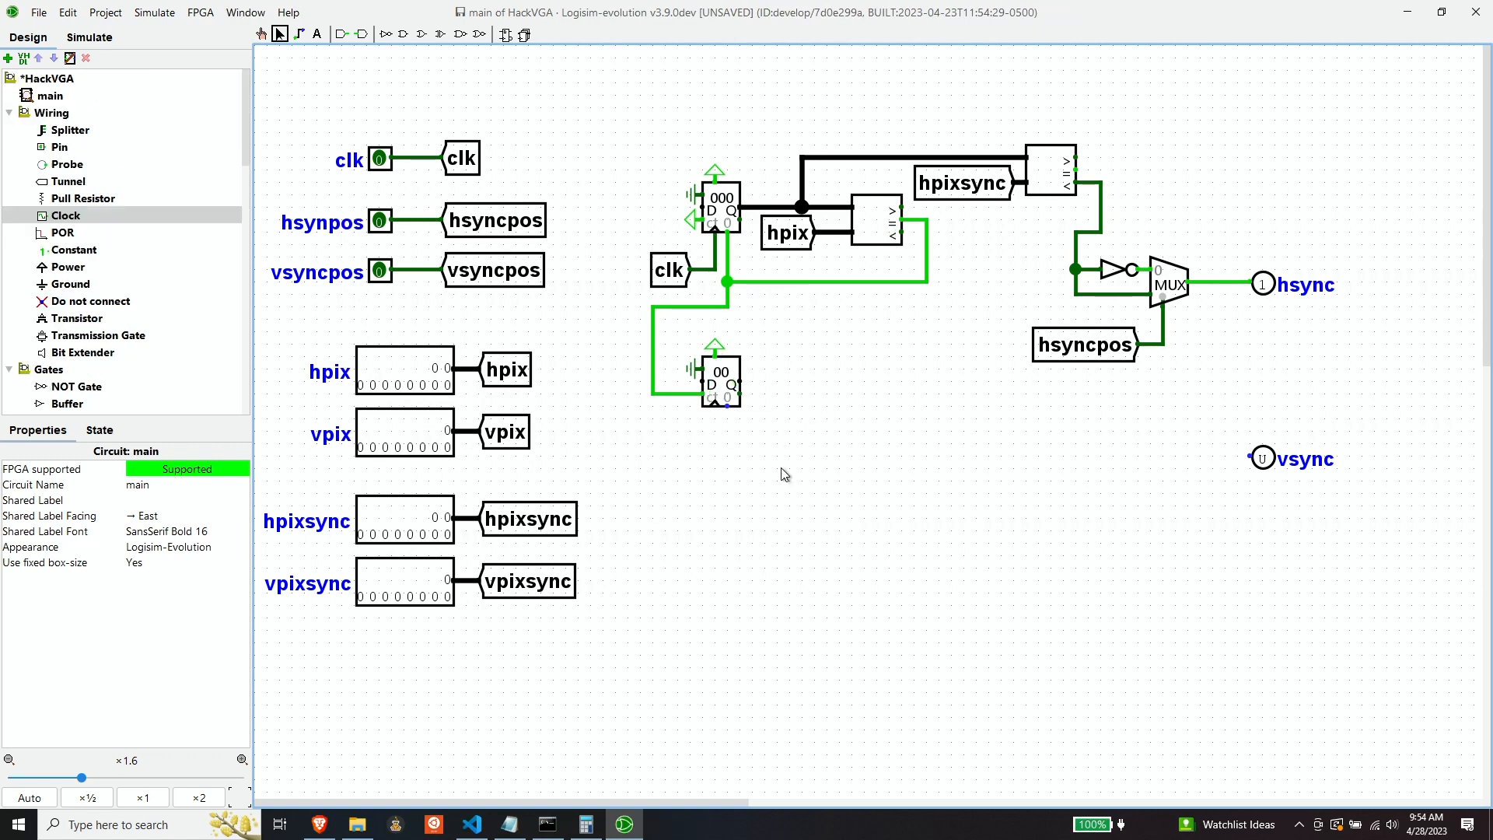
pyautogui.click(468, 158)
pyautogui.hotkey('ctrl', 'd')
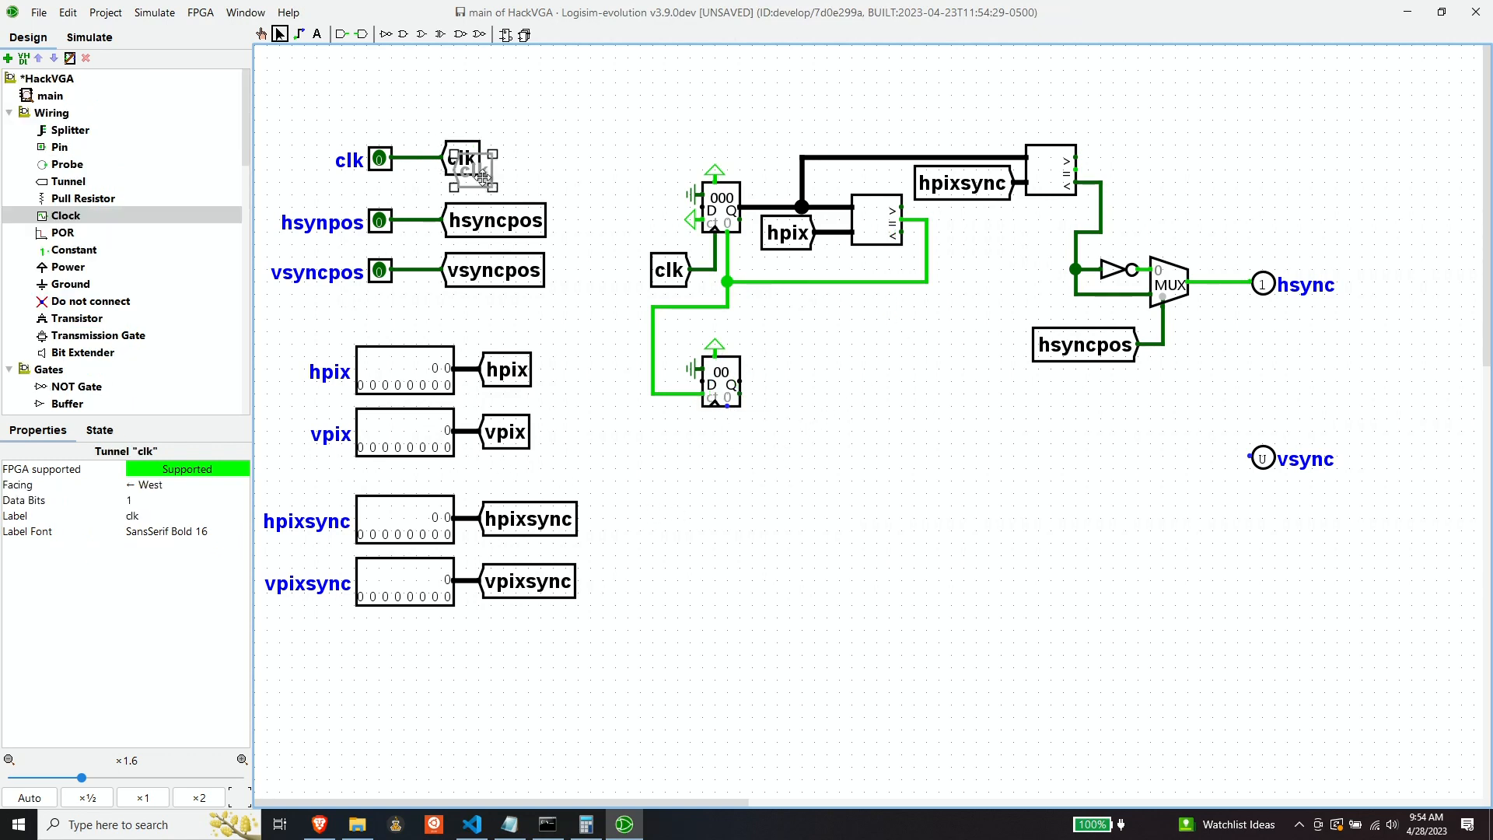
pyautogui.moveTo(486, 180); pyautogui.dragTo(714, 406)
pyautogui.click(186, 484)
pyautogui.click(167, 503)
pyautogui.click(831, 390)
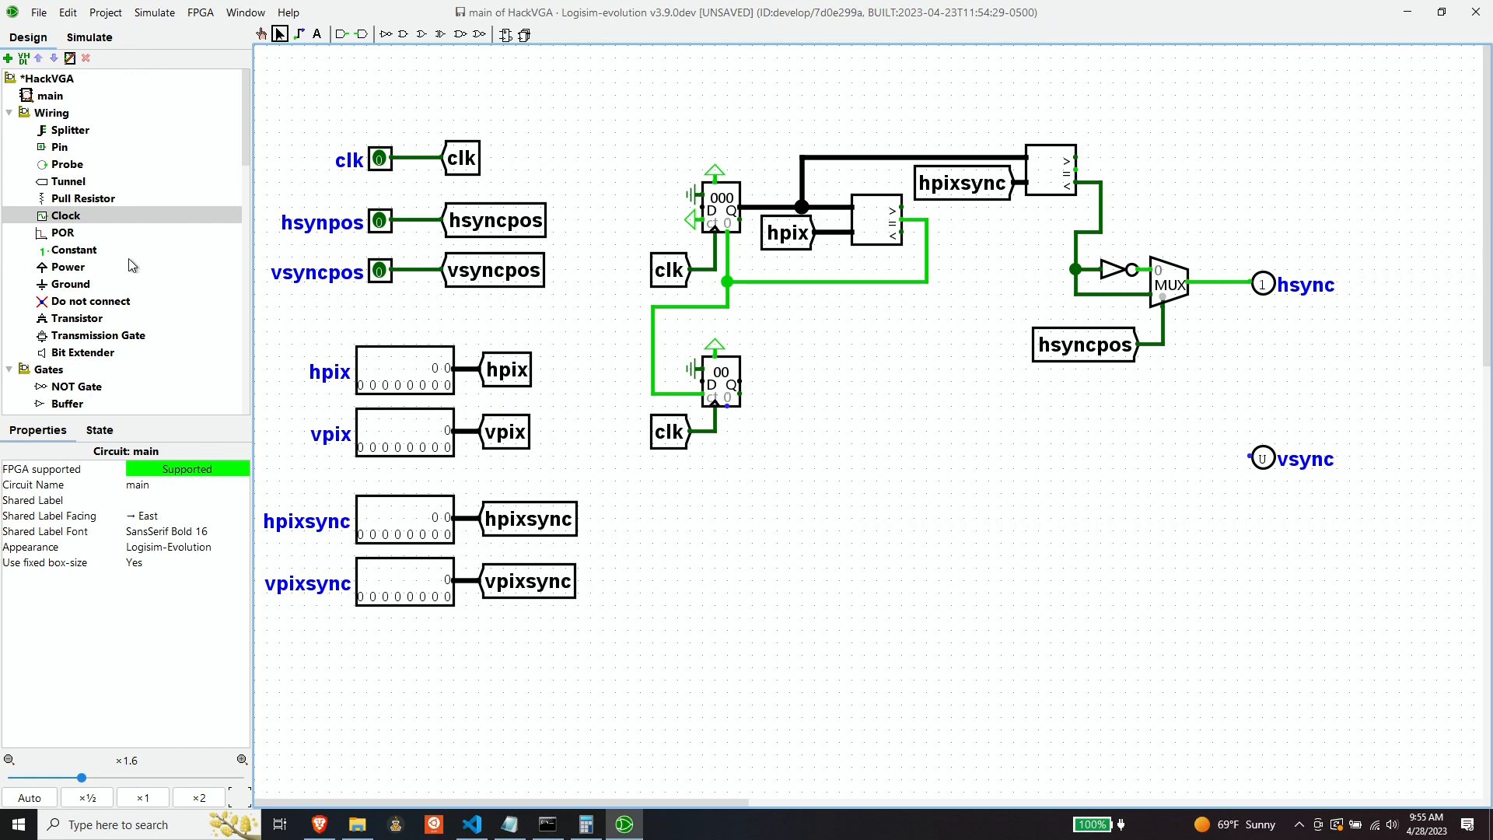
# Place a Comparator east of the second counter and wire the counter's Q output to the comparator's upper input.
pyautogui.scroll(-8, 91, 263)
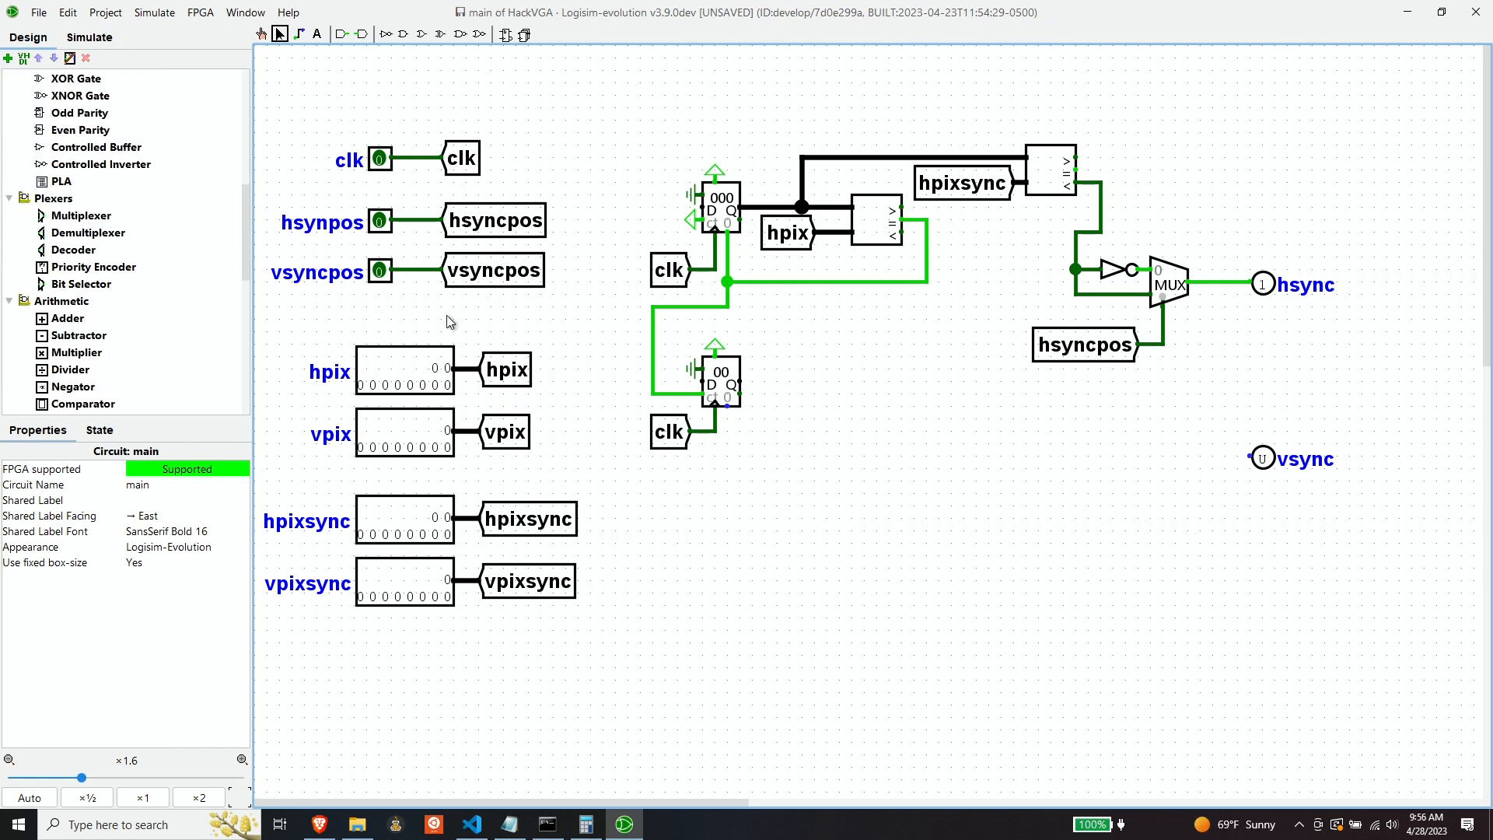
pyautogui.scroll(-2, 101, 280)
pyautogui.scroll(2, 99, 278)
pyautogui.scroll(7, 109, 249)
pyautogui.scroll(-1, 97, 233)
pyautogui.scroll(2, 94, 227)
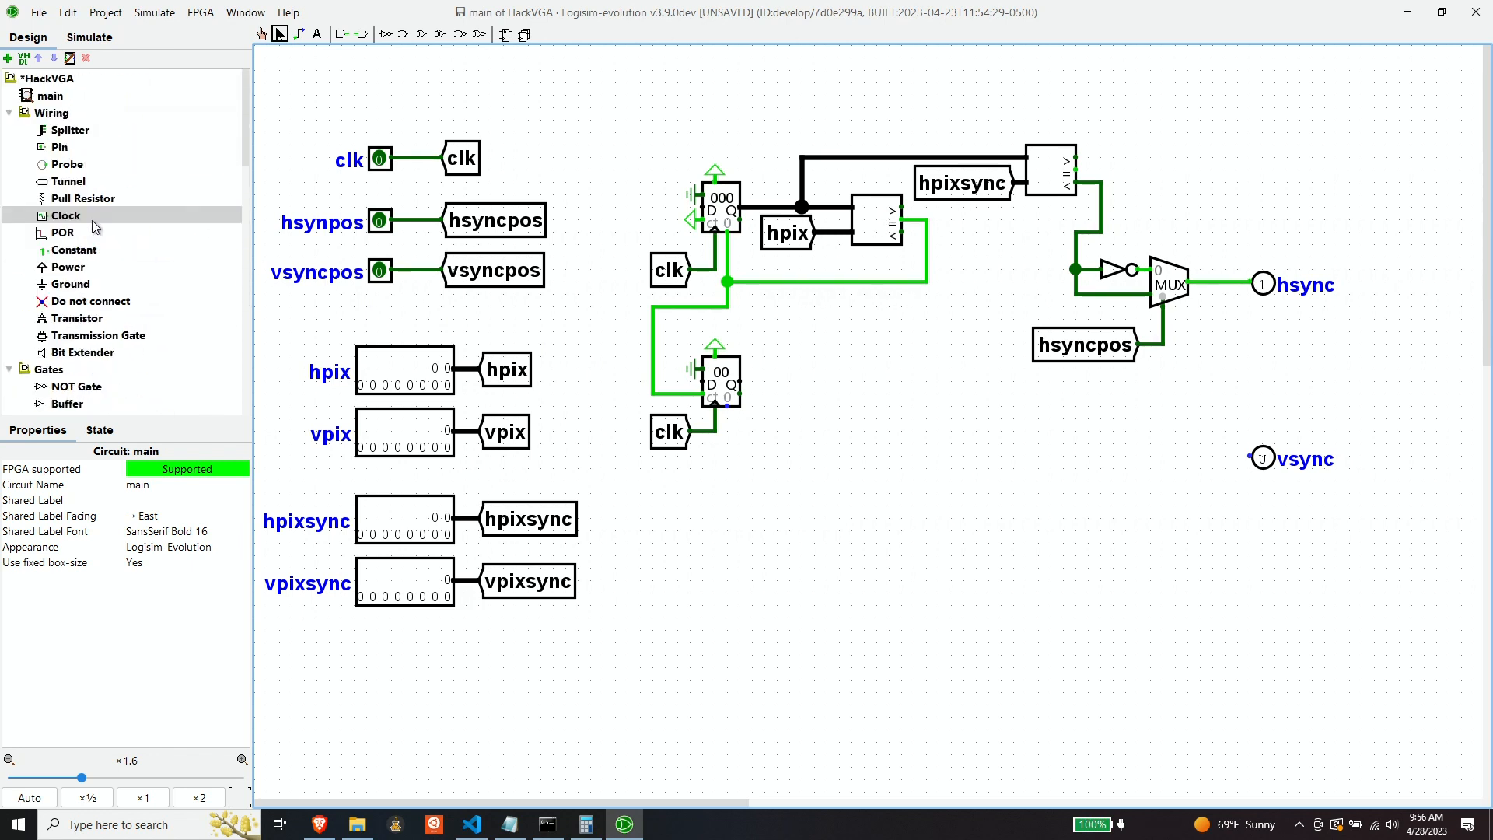
pyautogui.scroll(-8, 93, 224)
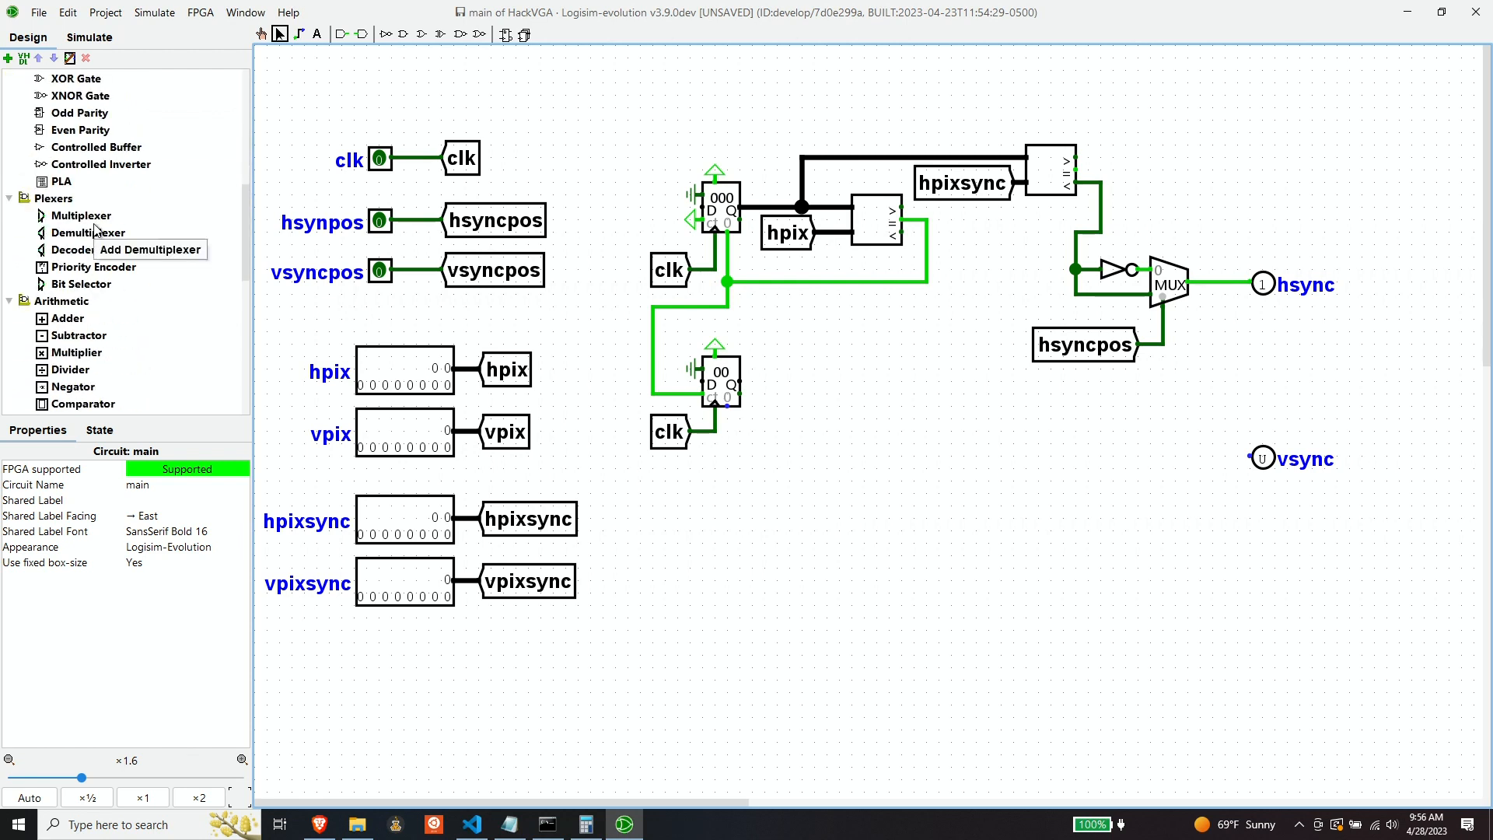
pyautogui.scroll(-1, 95, 228)
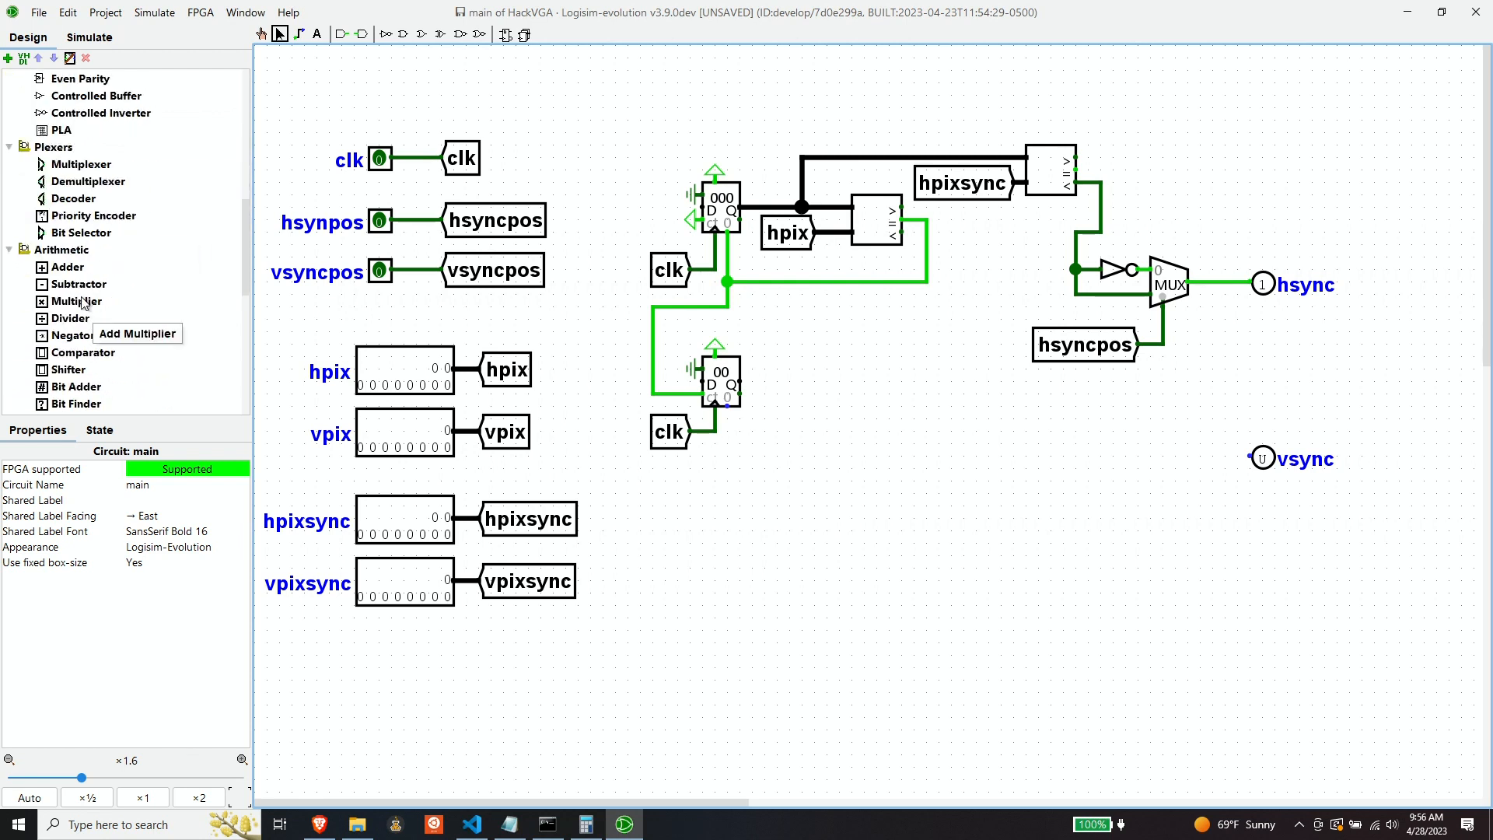
pyautogui.click(98, 356)
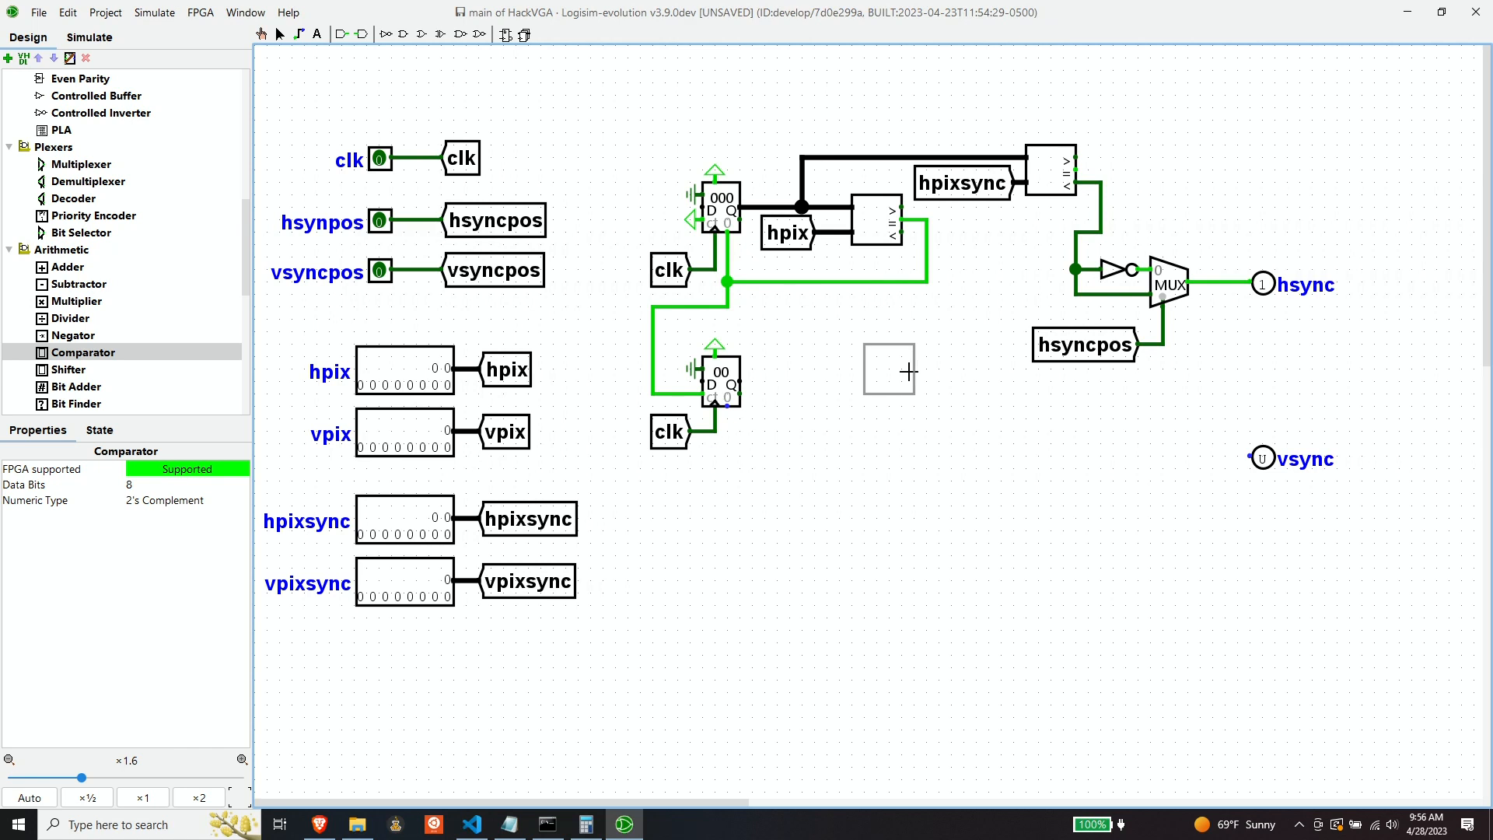
pyautogui.click(915, 369)
pyautogui.click(826, 468)
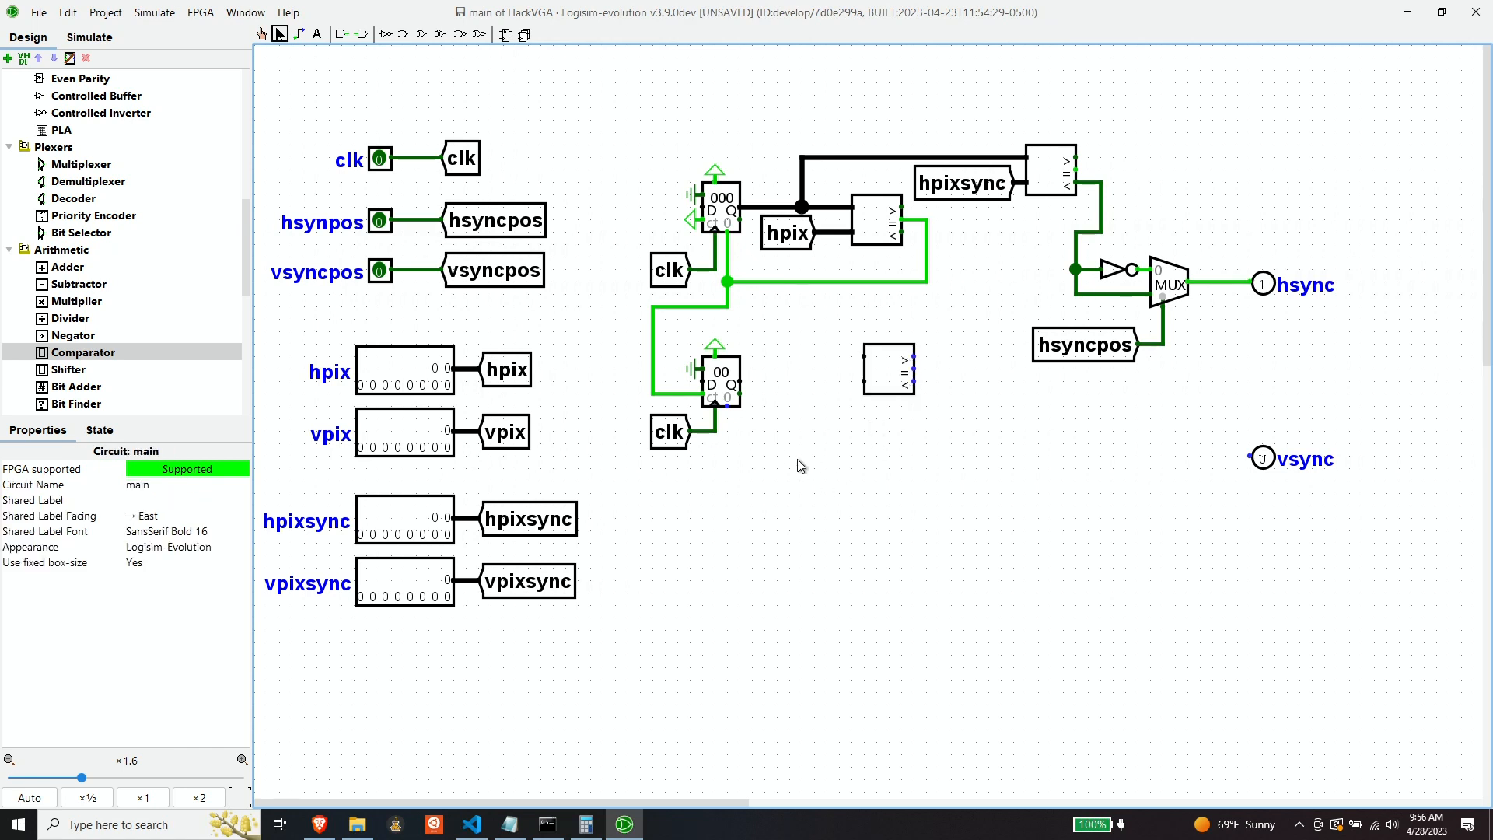
pyautogui.moveTo(878, 386); pyautogui.dragTo(879, 411)
pyautogui.moveTo(742, 380); pyautogui.dragTo(863, 381)
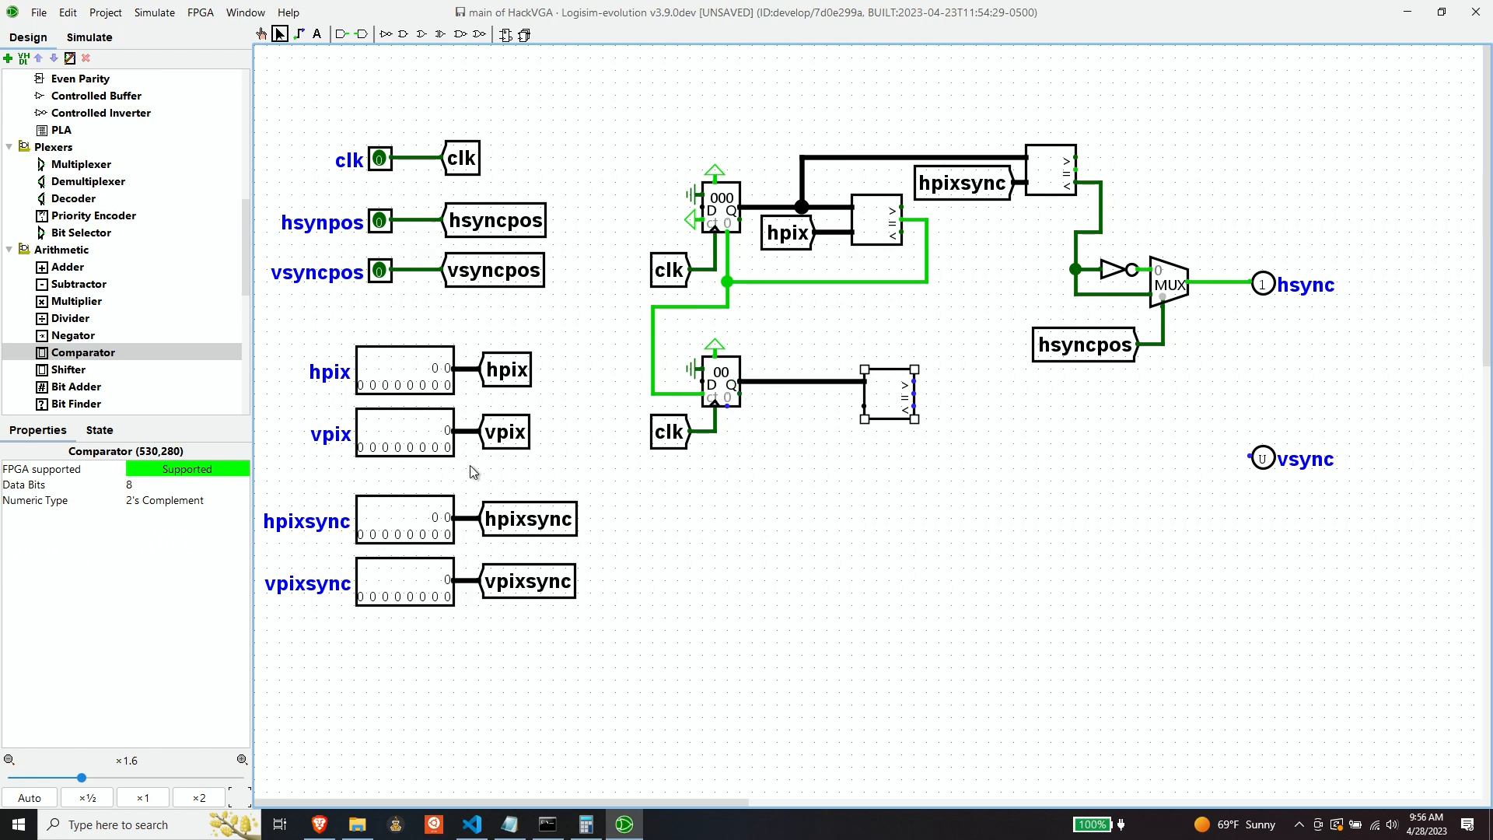
# Duplicate the vpix tunnel, face the copy east, and wire it to the new comparator's lower input.
pyautogui.click(514, 440)
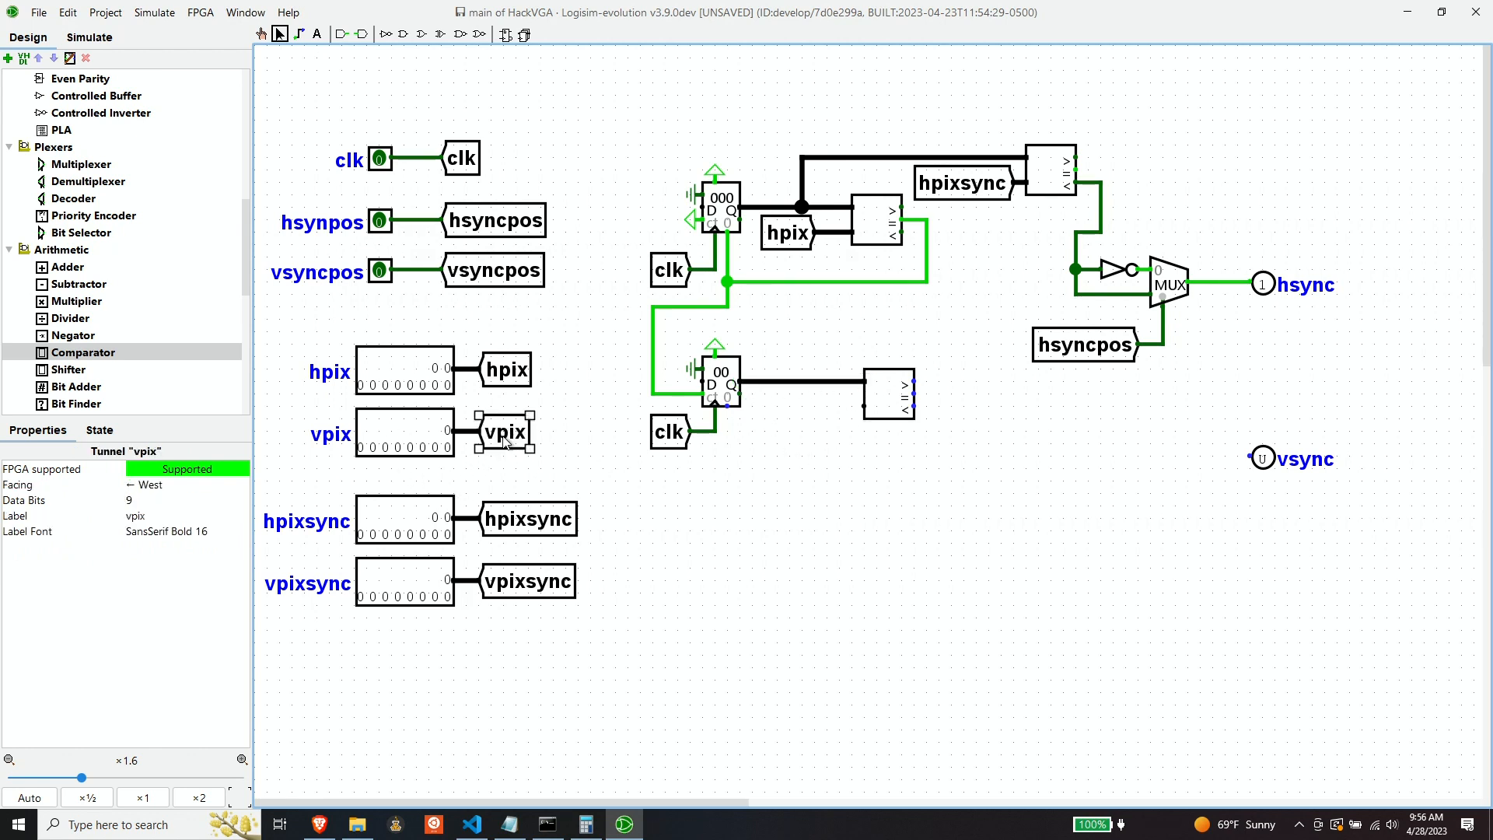
pyautogui.hotkey('ctrl', 'd')
pyautogui.moveTo(508, 449); pyautogui.dragTo(806, 415)
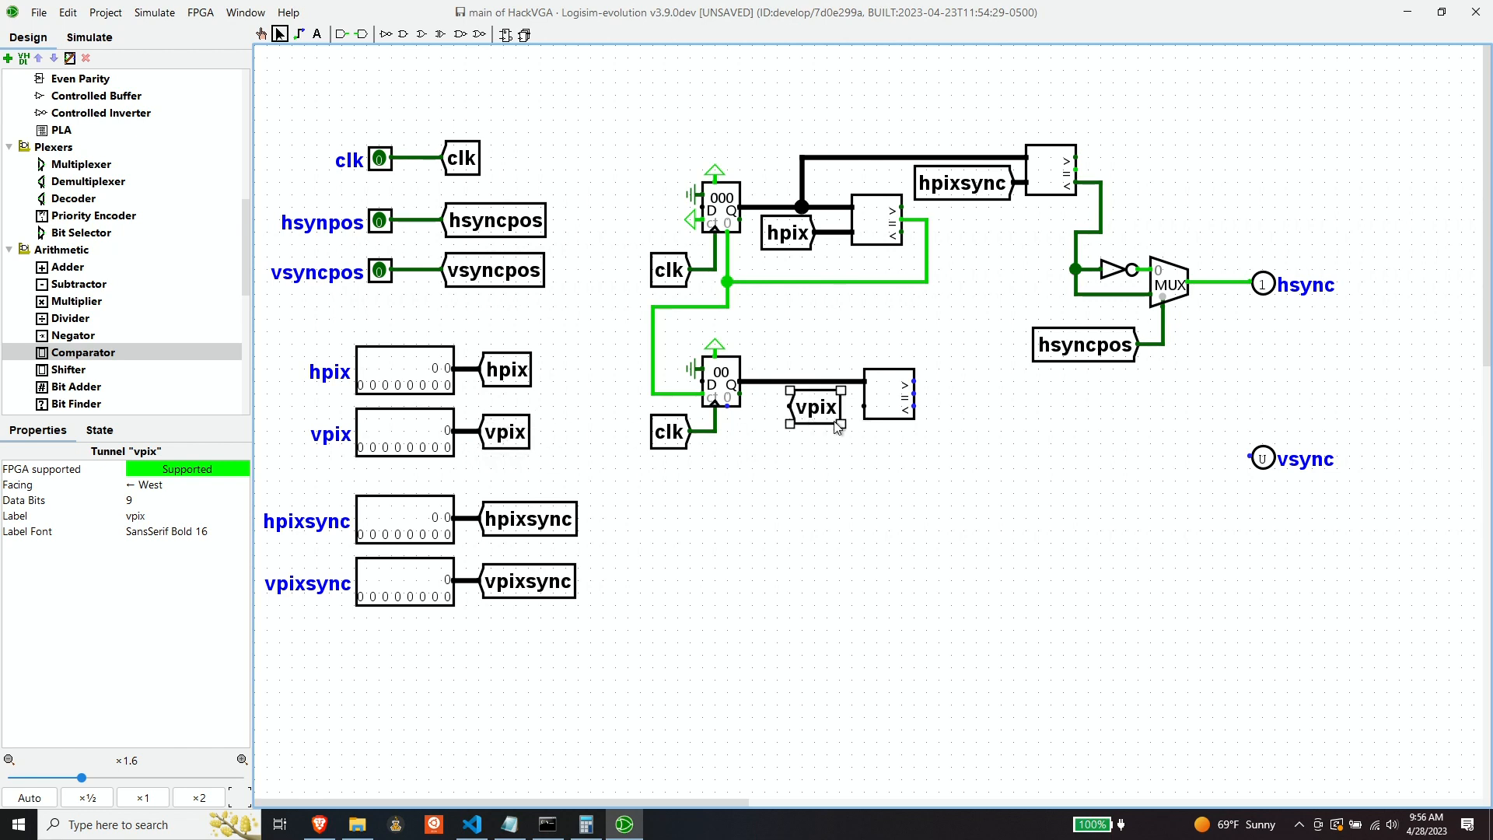
pyautogui.click(156, 484)
pyautogui.click(174, 542)
pyautogui.moveTo(782, 420); pyautogui.dragTo(864, 406)
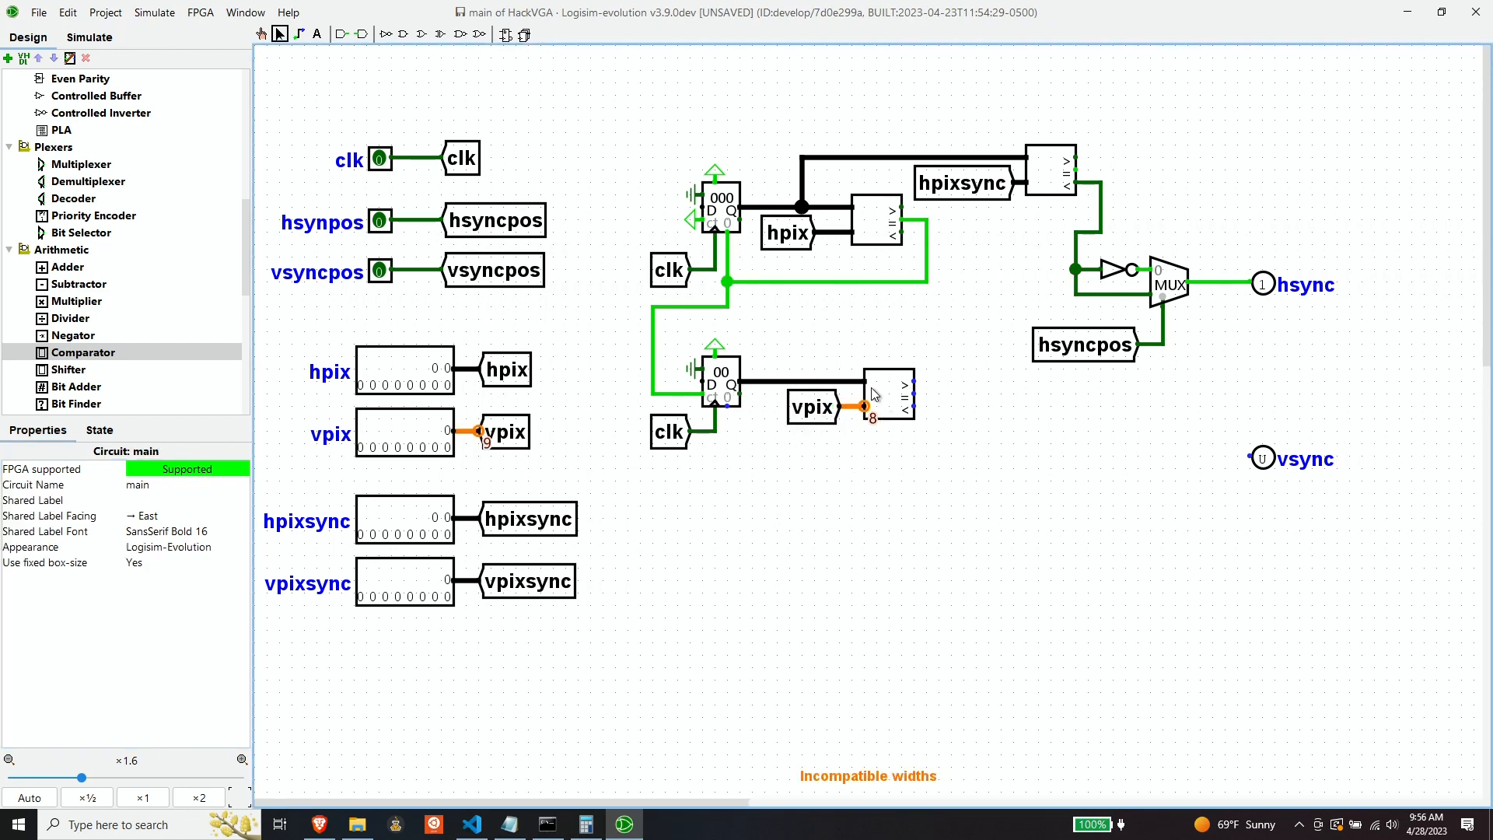
# Set the vpix comparator's data bits to 9 and its numeric type to Unsigned.
pyautogui.click(879, 390)
pyautogui.click(156, 486)
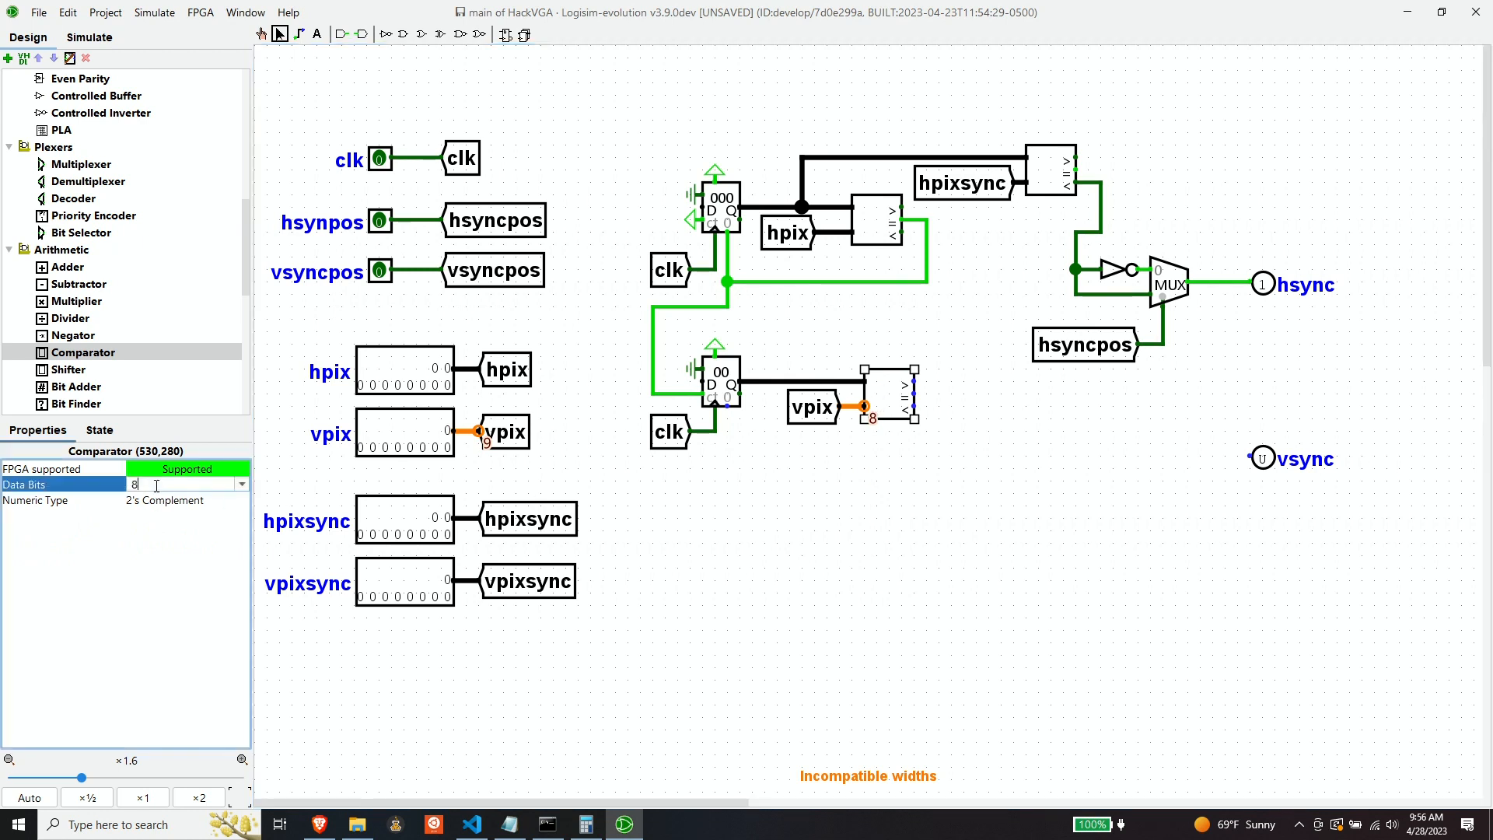
pyautogui.write('9')
pyautogui.press('Return')
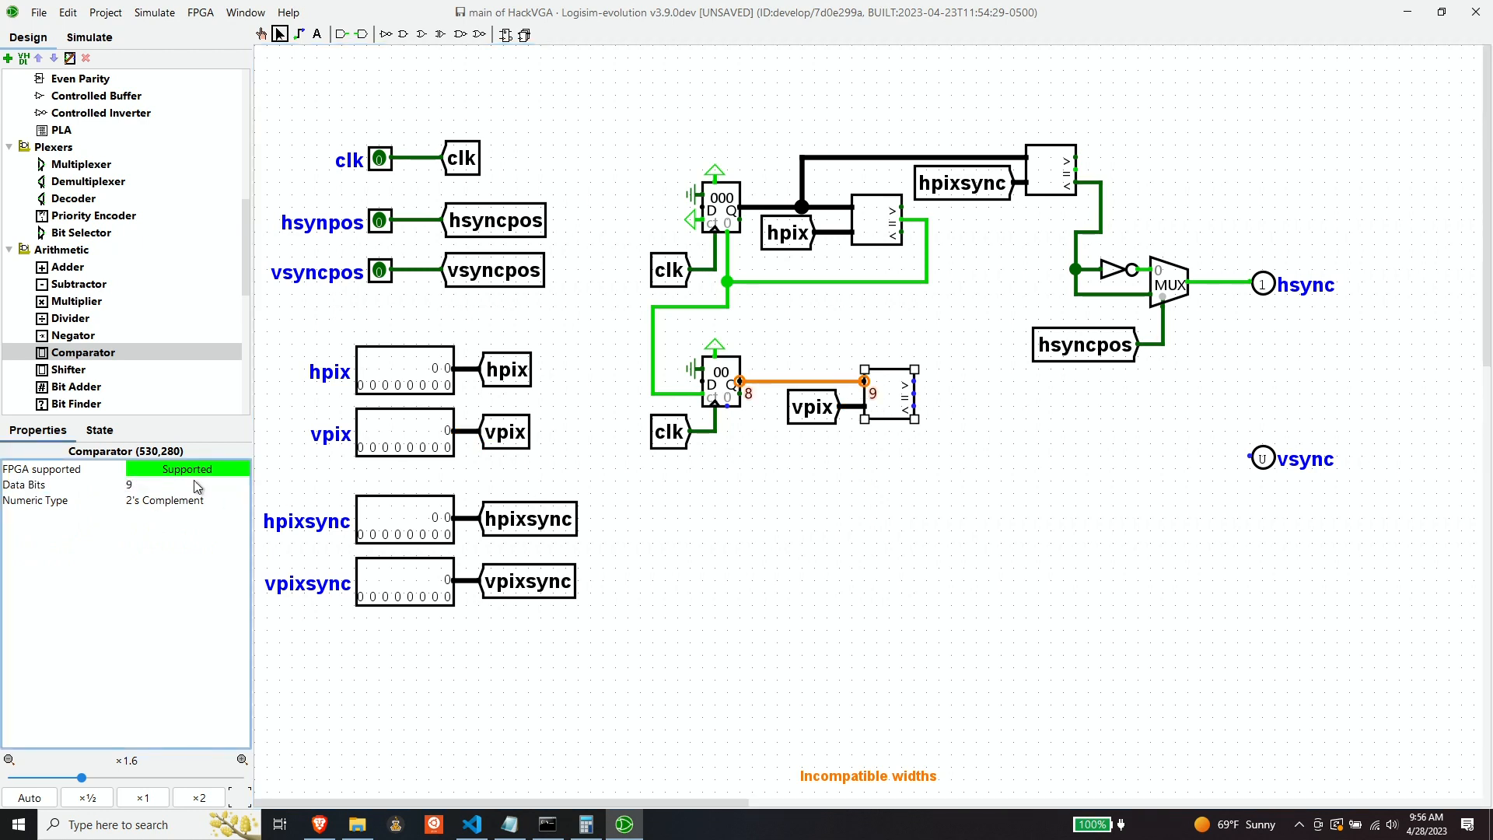
pyautogui.click(180, 510)
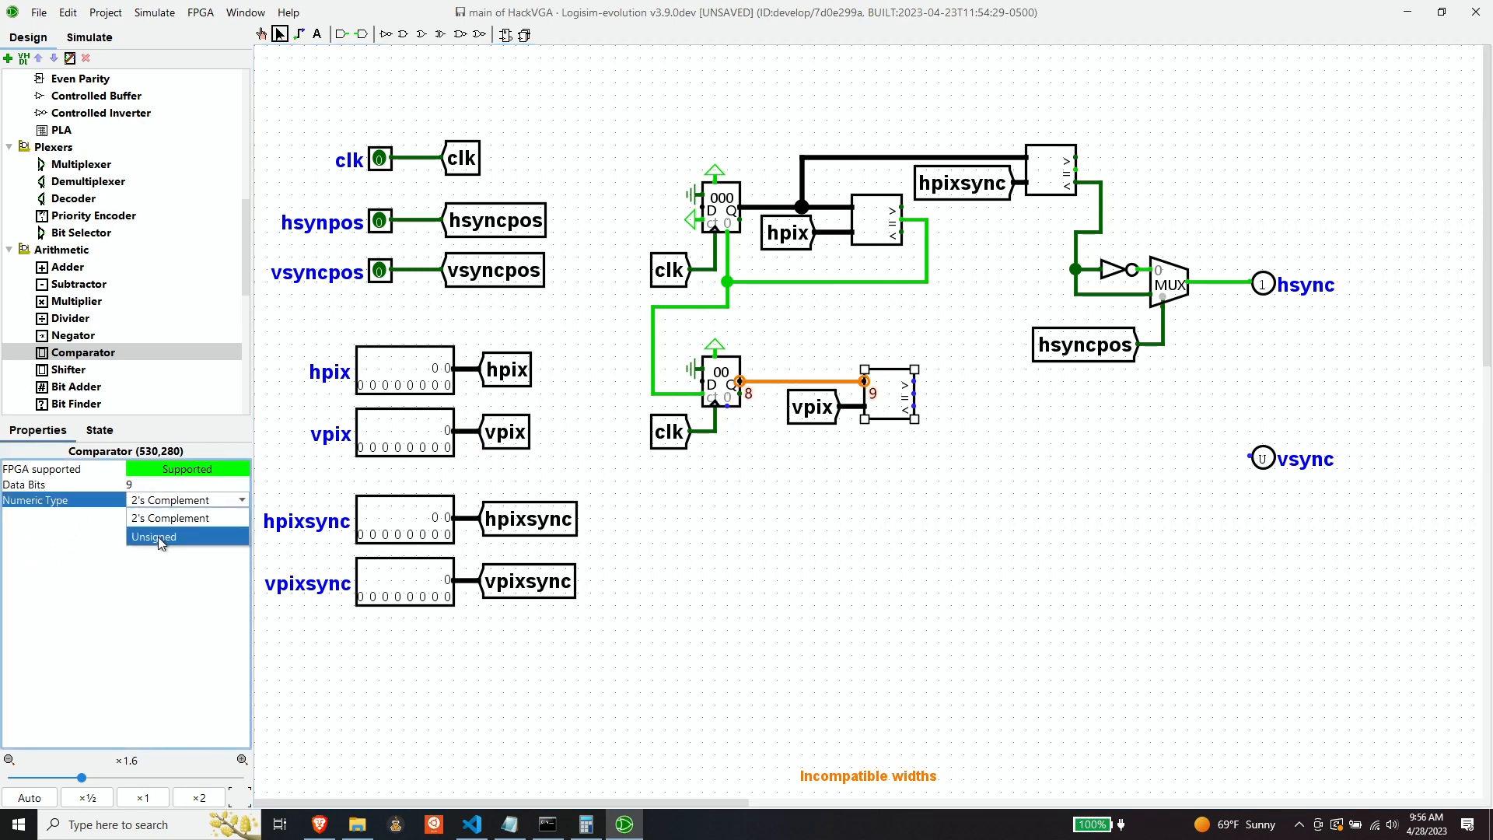
pyautogui.click(175, 537)
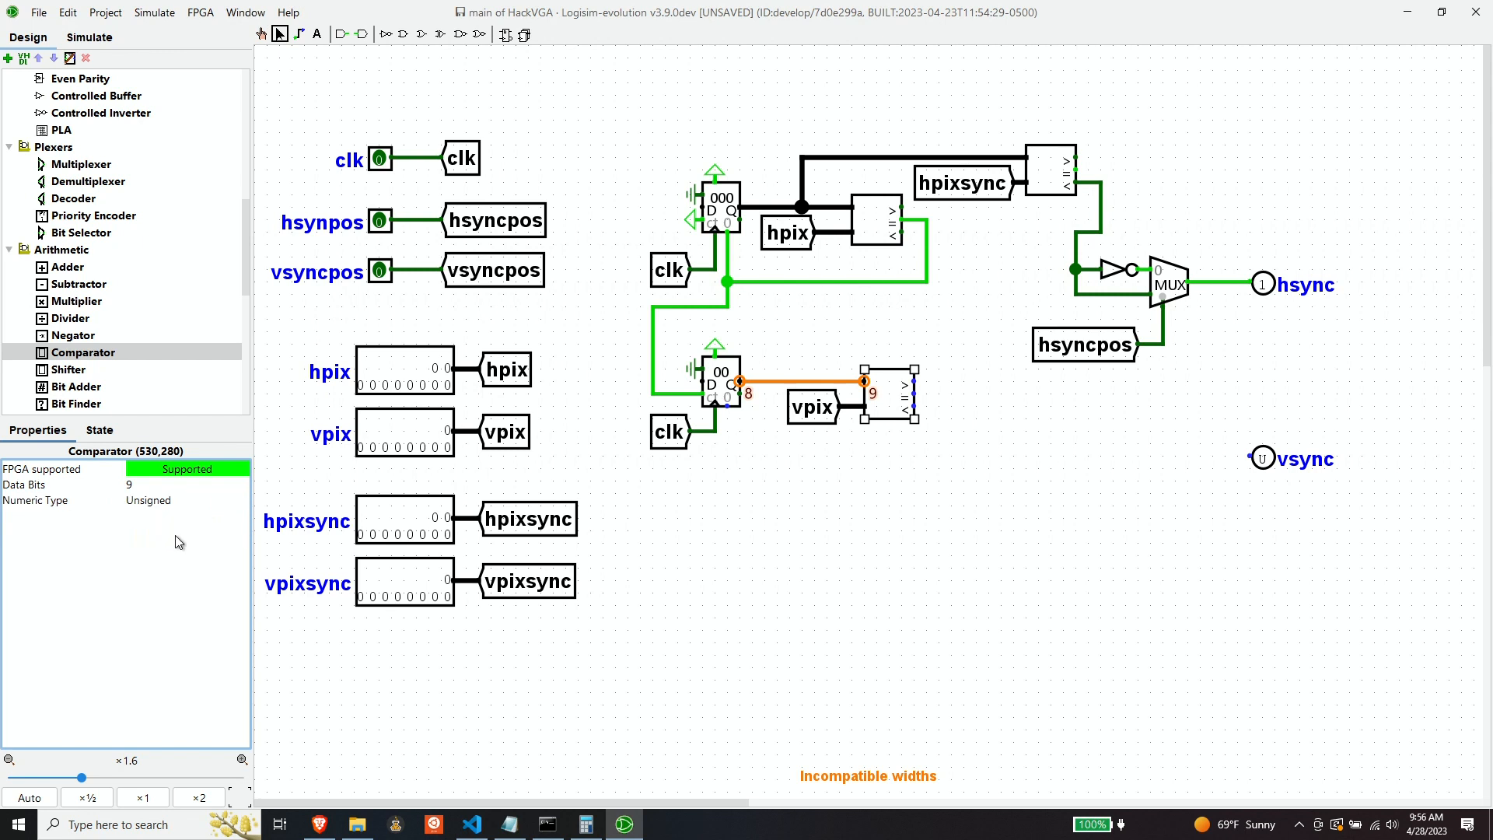
# Set the second counter's data bits to 9 and wire the vpix comparator's equals output to the counter's Clear input.
pyautogui.click(713, 369)
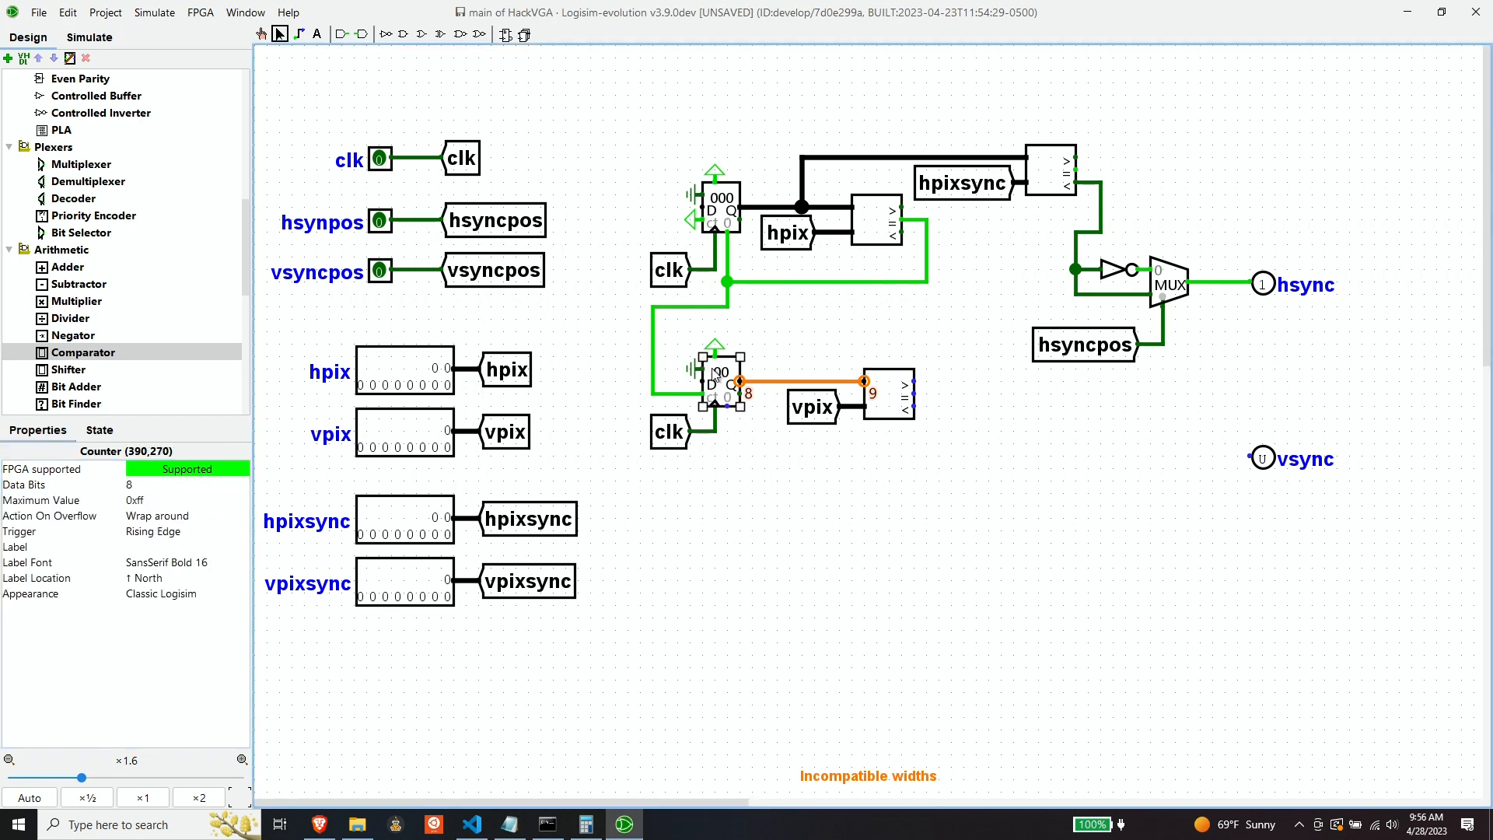
pyautogui.click(153, 484)
pyautogui.write('9')
pyautogui.press('Return')
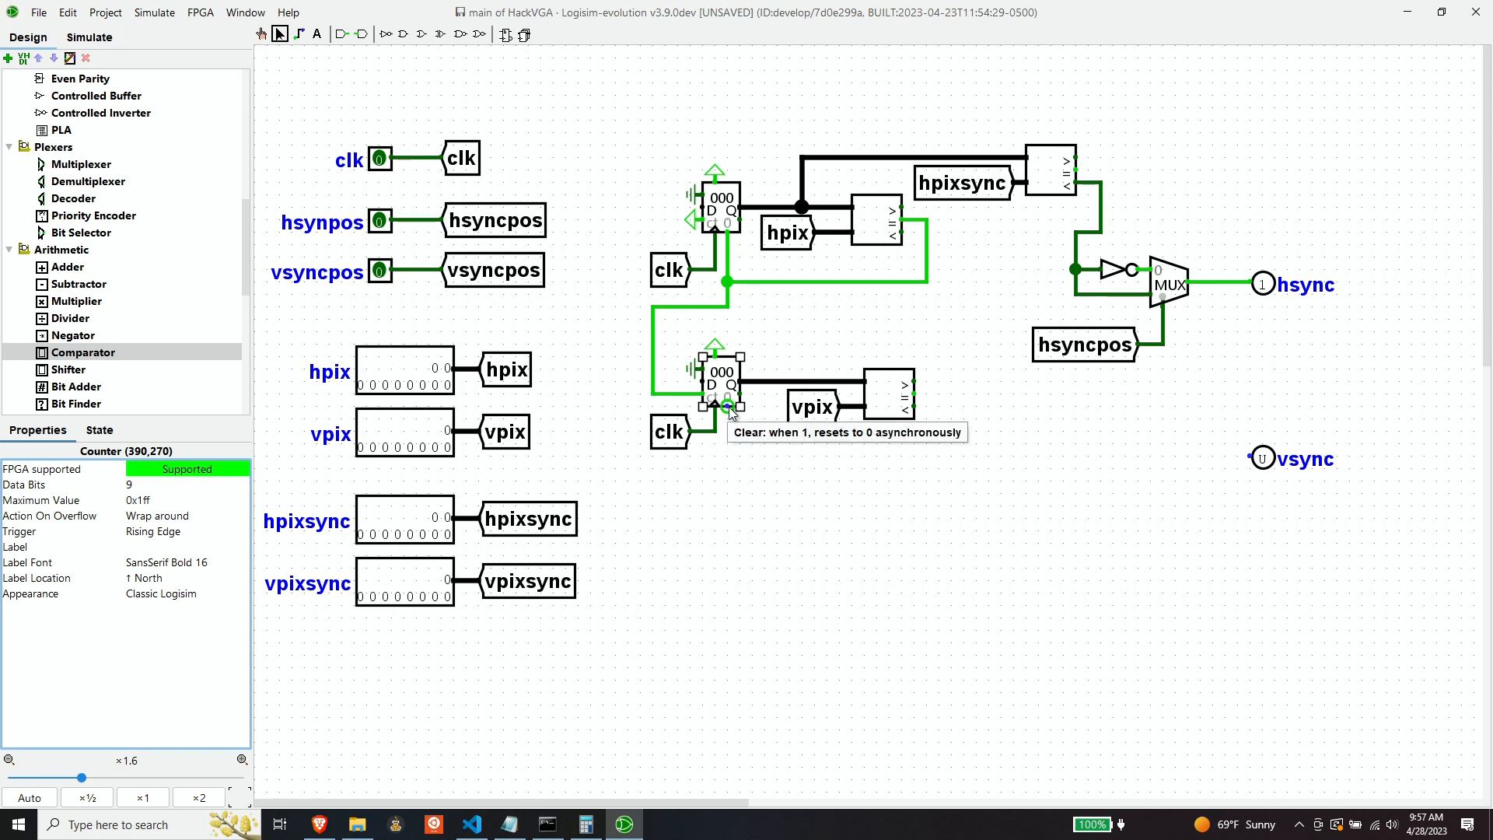
pyautogui.moveTo(914, 395); pyautogui.dragTo(730, 412)
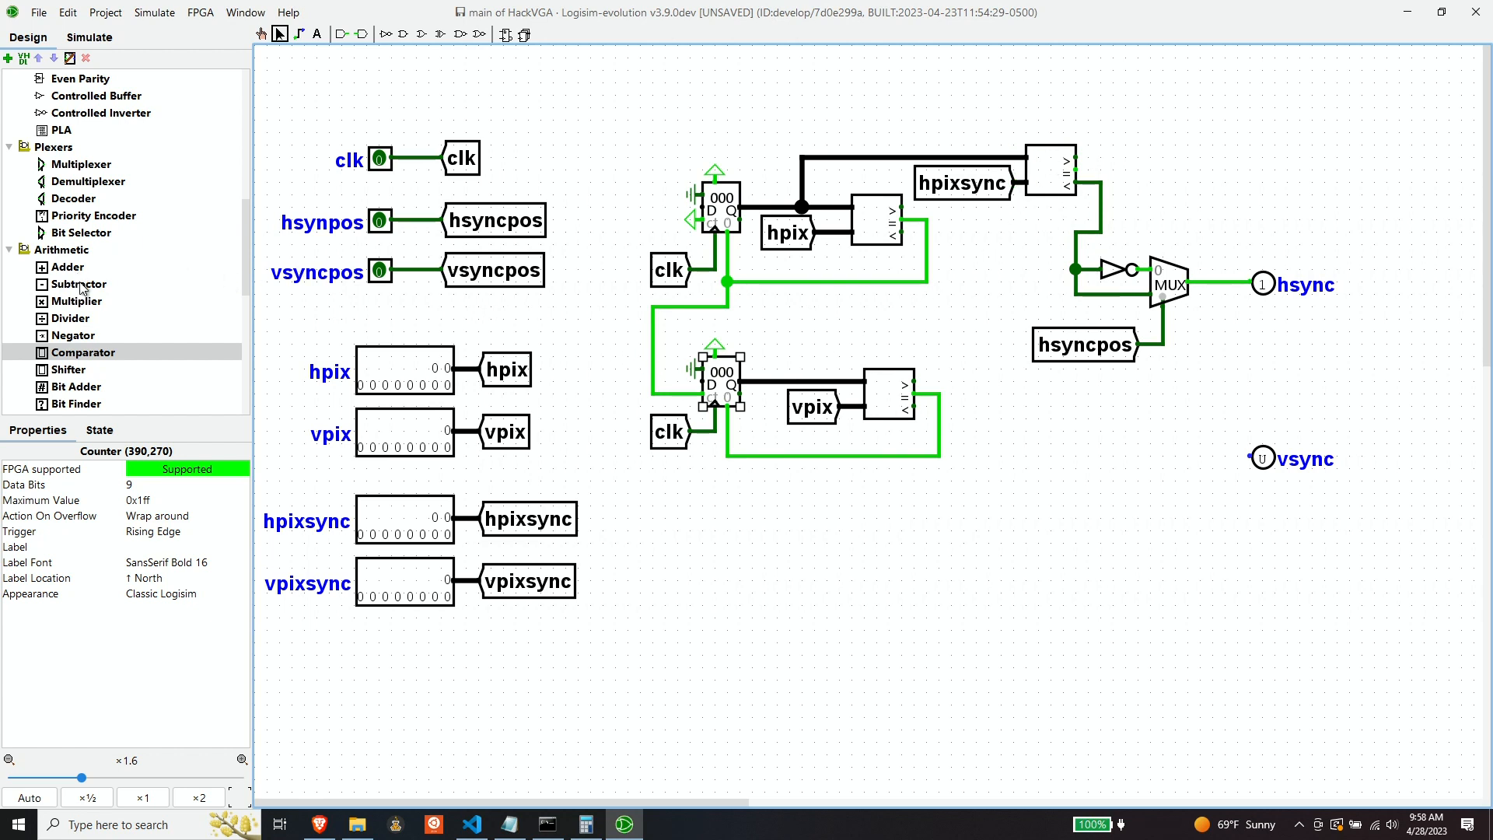
# Place another Comparator below the hsyncpos tunnel and branch the second counter's Q wire to its upper input.
pyautogui.click(82, 352)
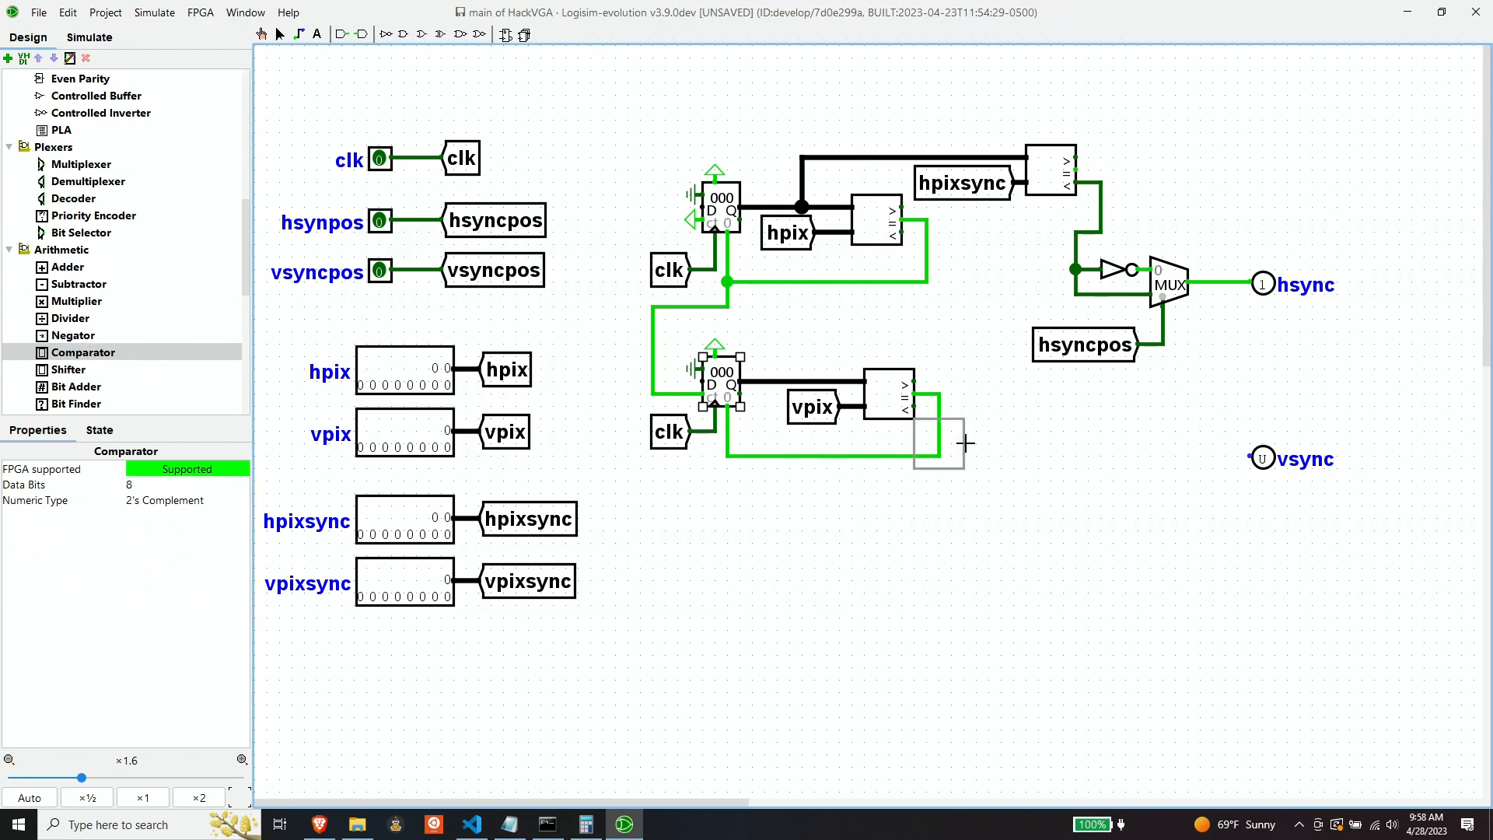
pyautogui.click(1085, 403)
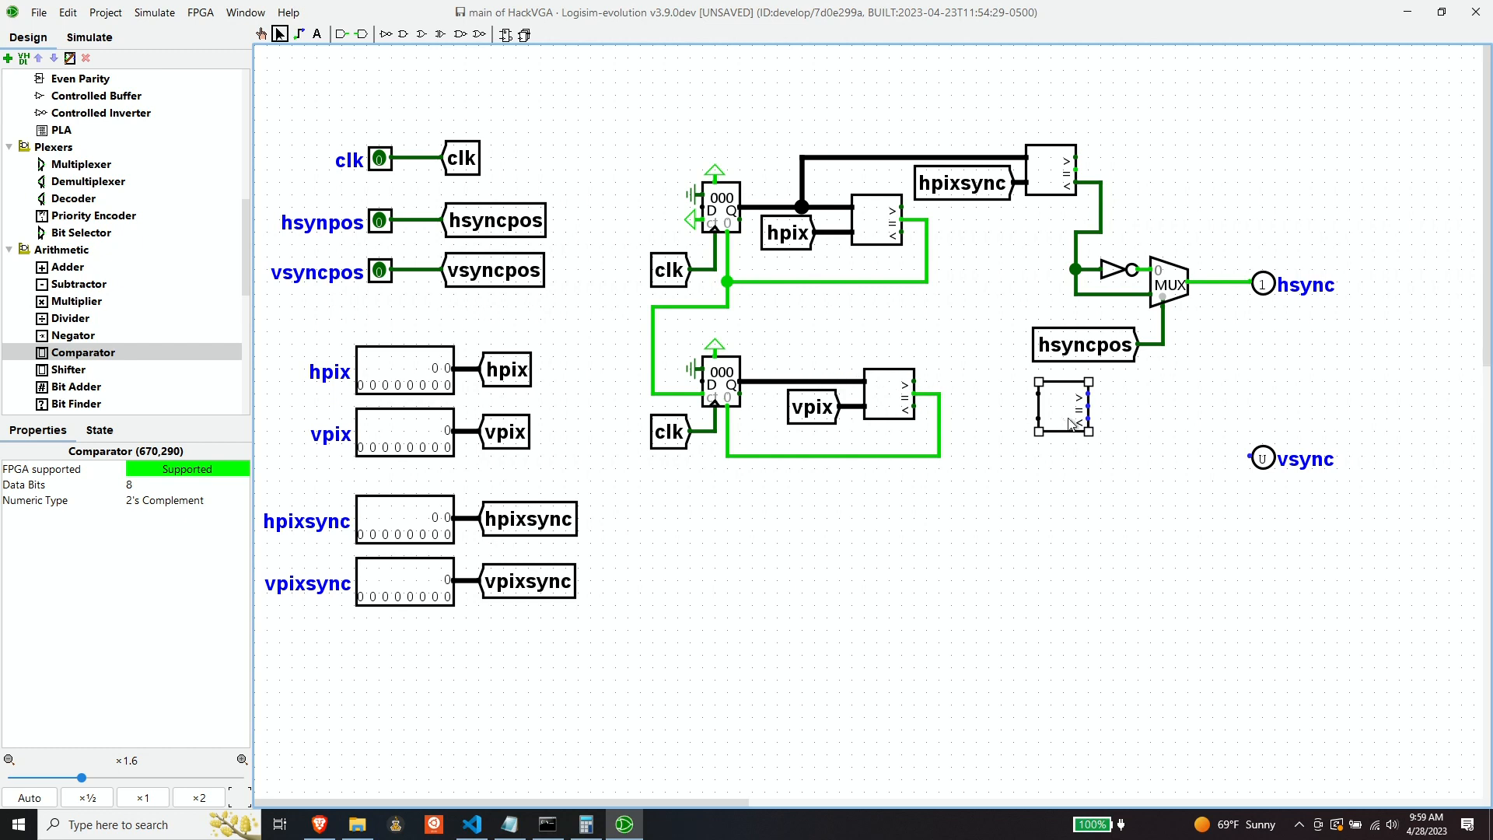
pyautogui.click(828, 382)
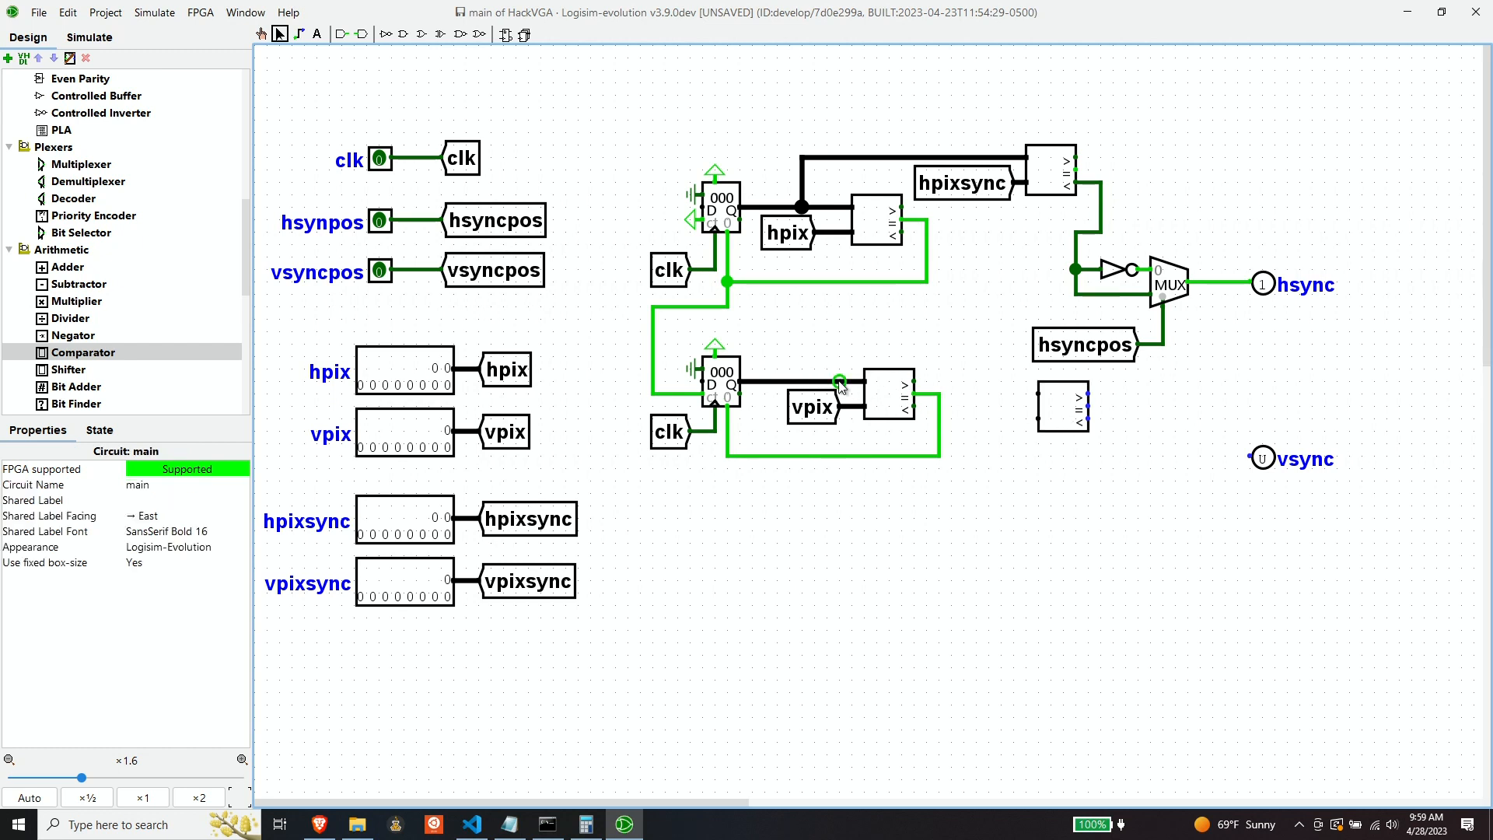
pyautogui.moveTo(840, 381)
pyautogui.mouseDown()
pyautogui.moveTo(840, 351)
pyautogui.moveTo(928, 344)
pyautogui.moveTo(956, 347)
pyautogui.moveTo(1016, 403)
pyautogui.moveTo(1038, 394)
pyautogui.mouseUp()
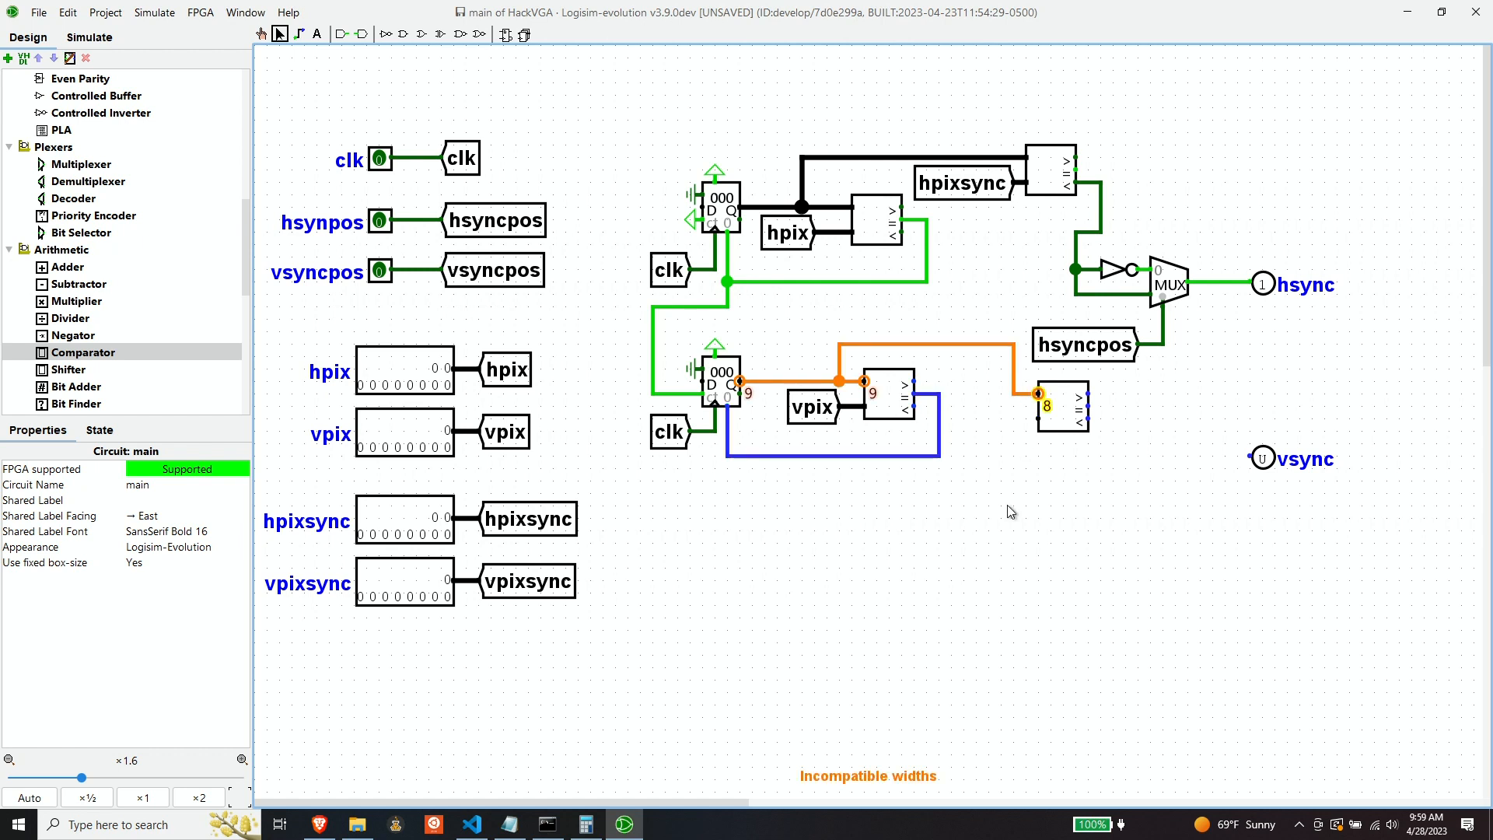
# Set the comparator below the hsyncpos tunnel to 9 data bits and Unsigned numeric type.
pyautogui.click(1057, 402)
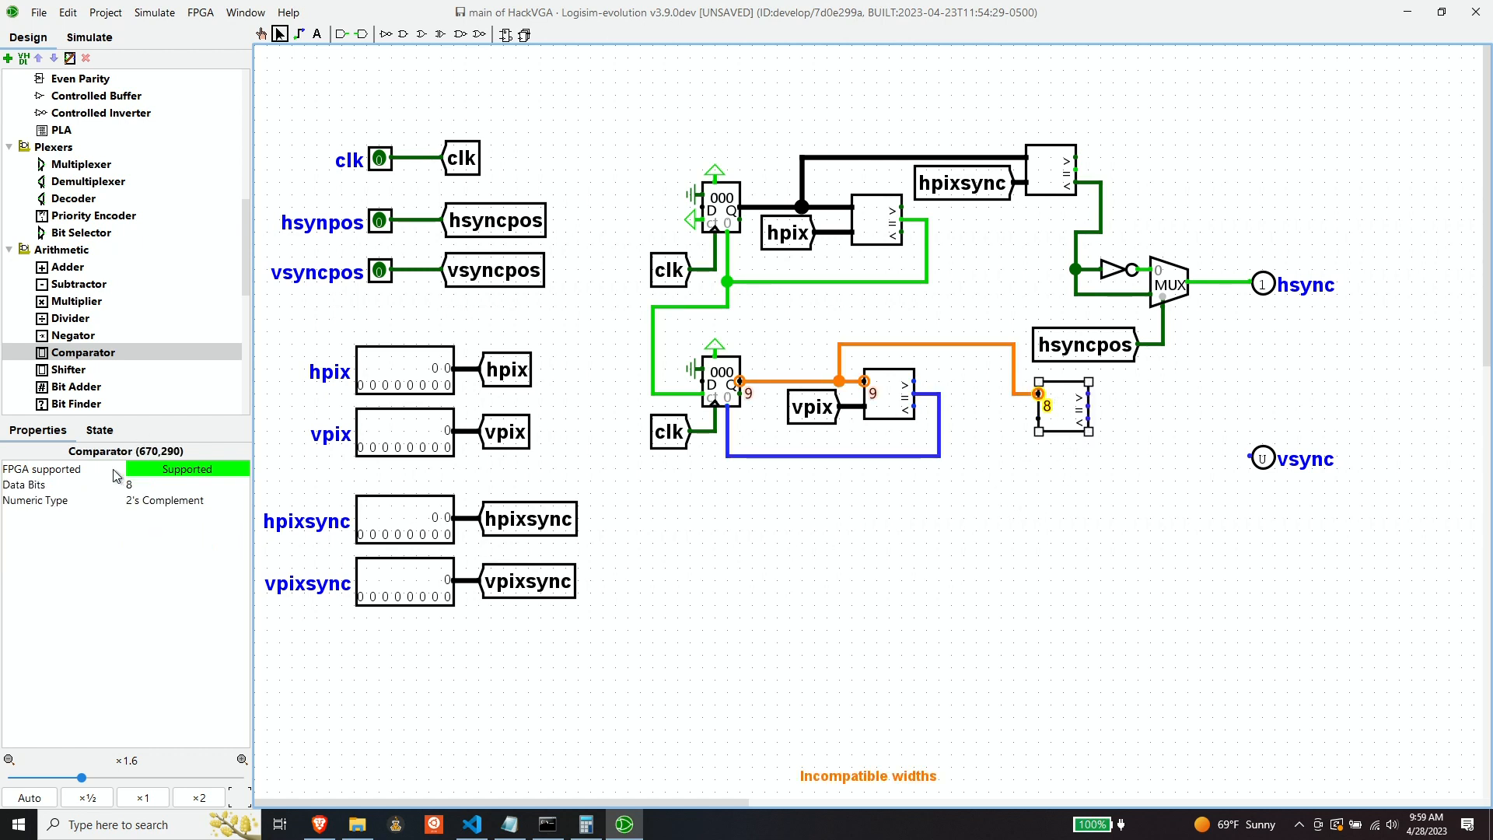
pyautogui.click(153, 485)
pyautogui.press('Return')
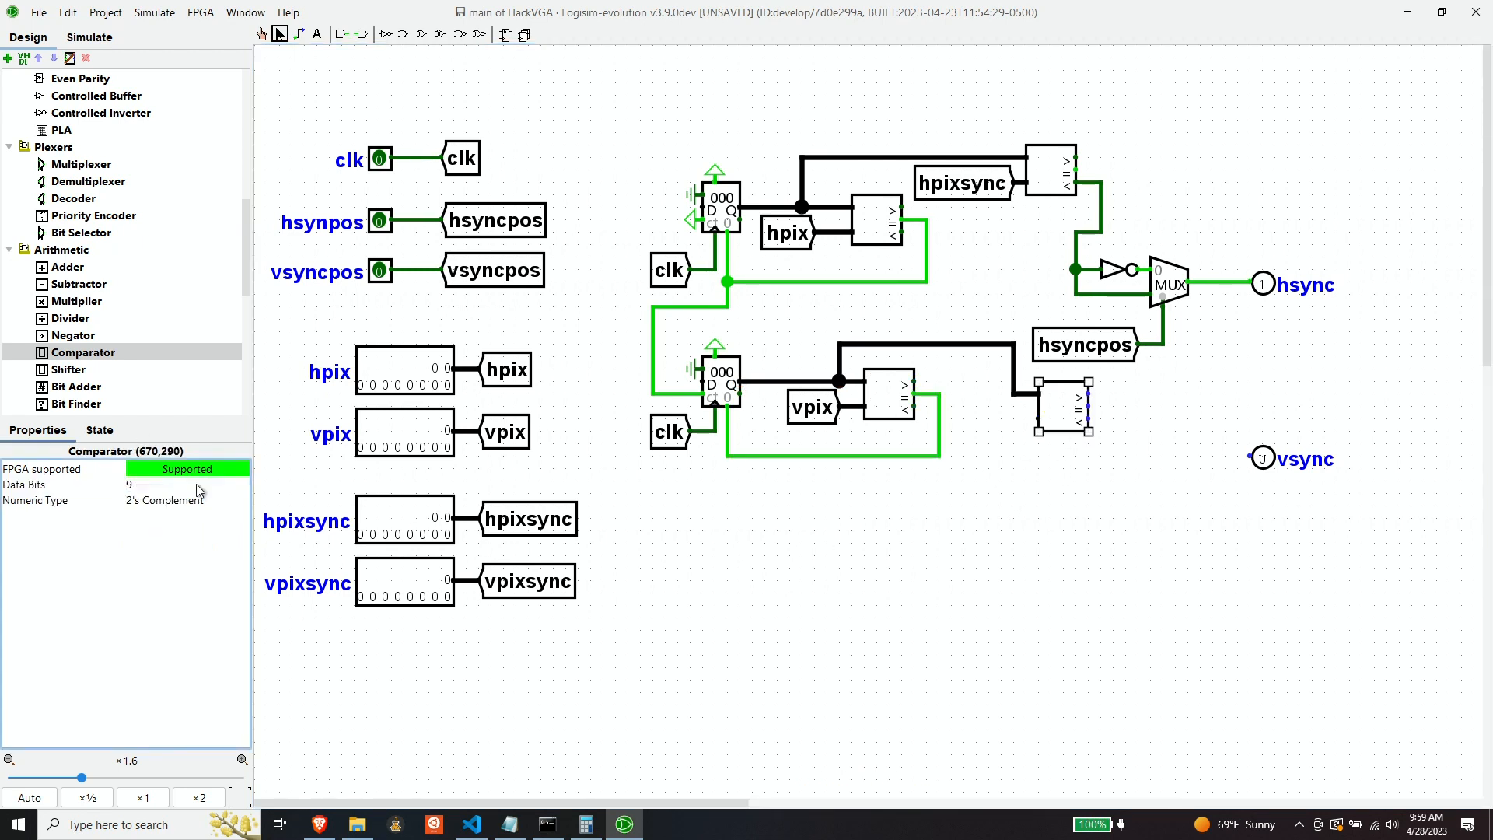
pyautogui.click(195, 500)
pyautogui.click(196, 536)
# Copy the vpixsync tunnel, face the copy east, and wire it to the lower input of the comparator below hsyncpos, shifting that comparator slightly east.
pyautogui.click(553, 583)
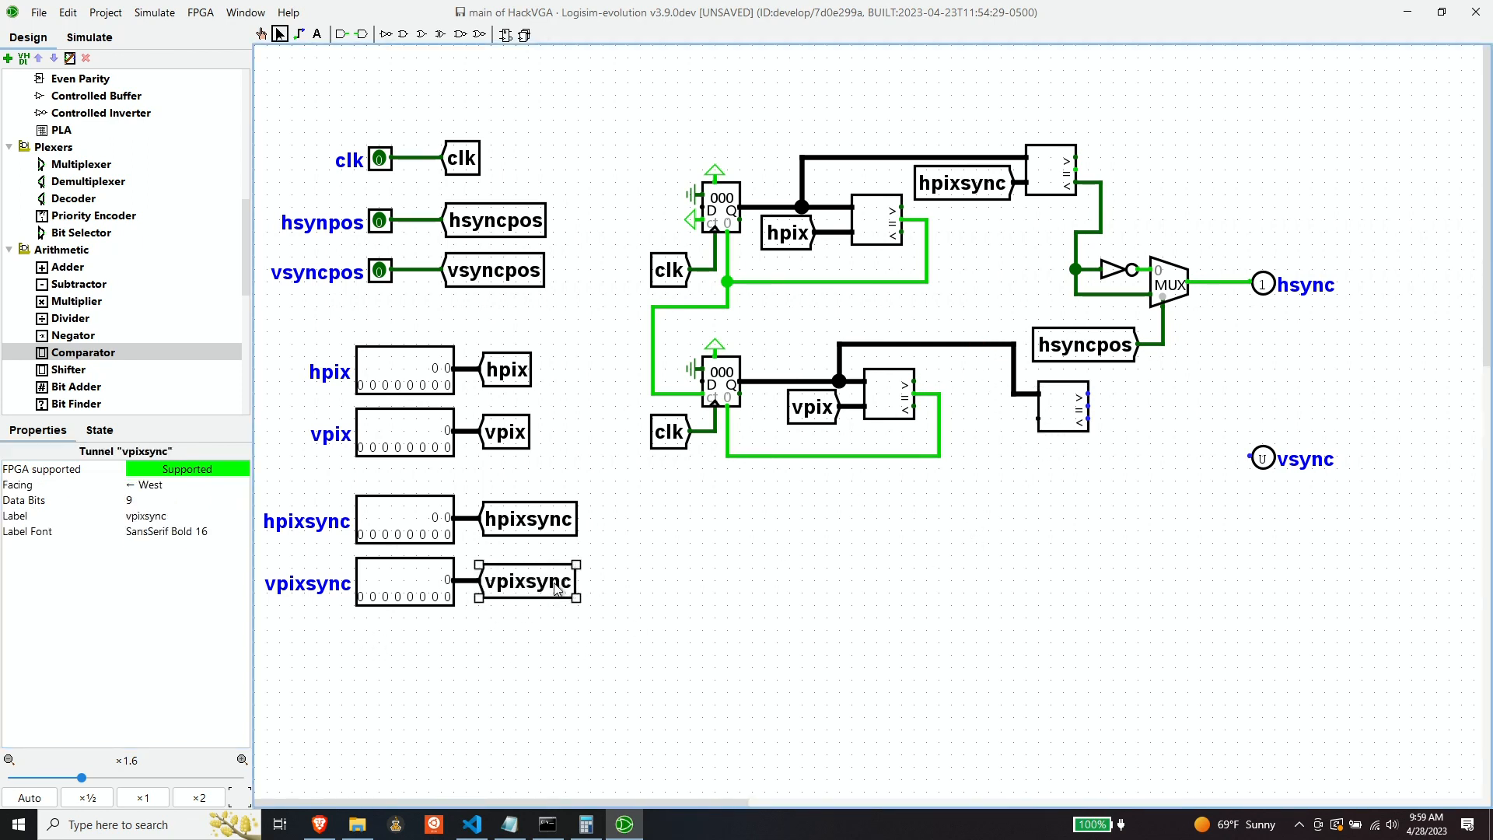
pyautogui.hotkey('ctrl', 'c')
pyautogui.hotkey('ctrl', 'v')
pyautogui.moveTo(1052, 402); pyautogui.dragTo(1074, 403)
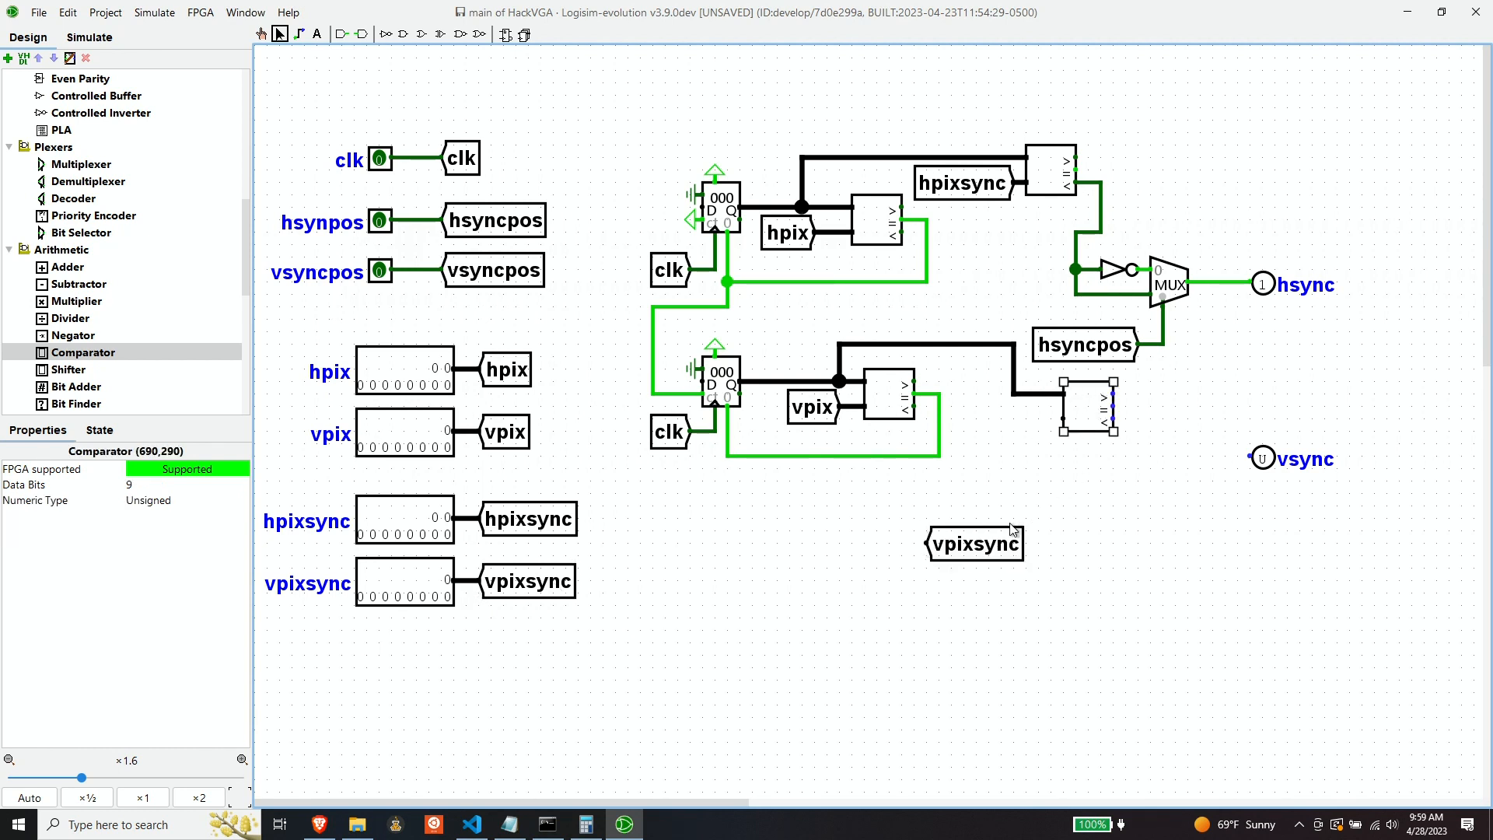
pyautogui.click(969, 549)
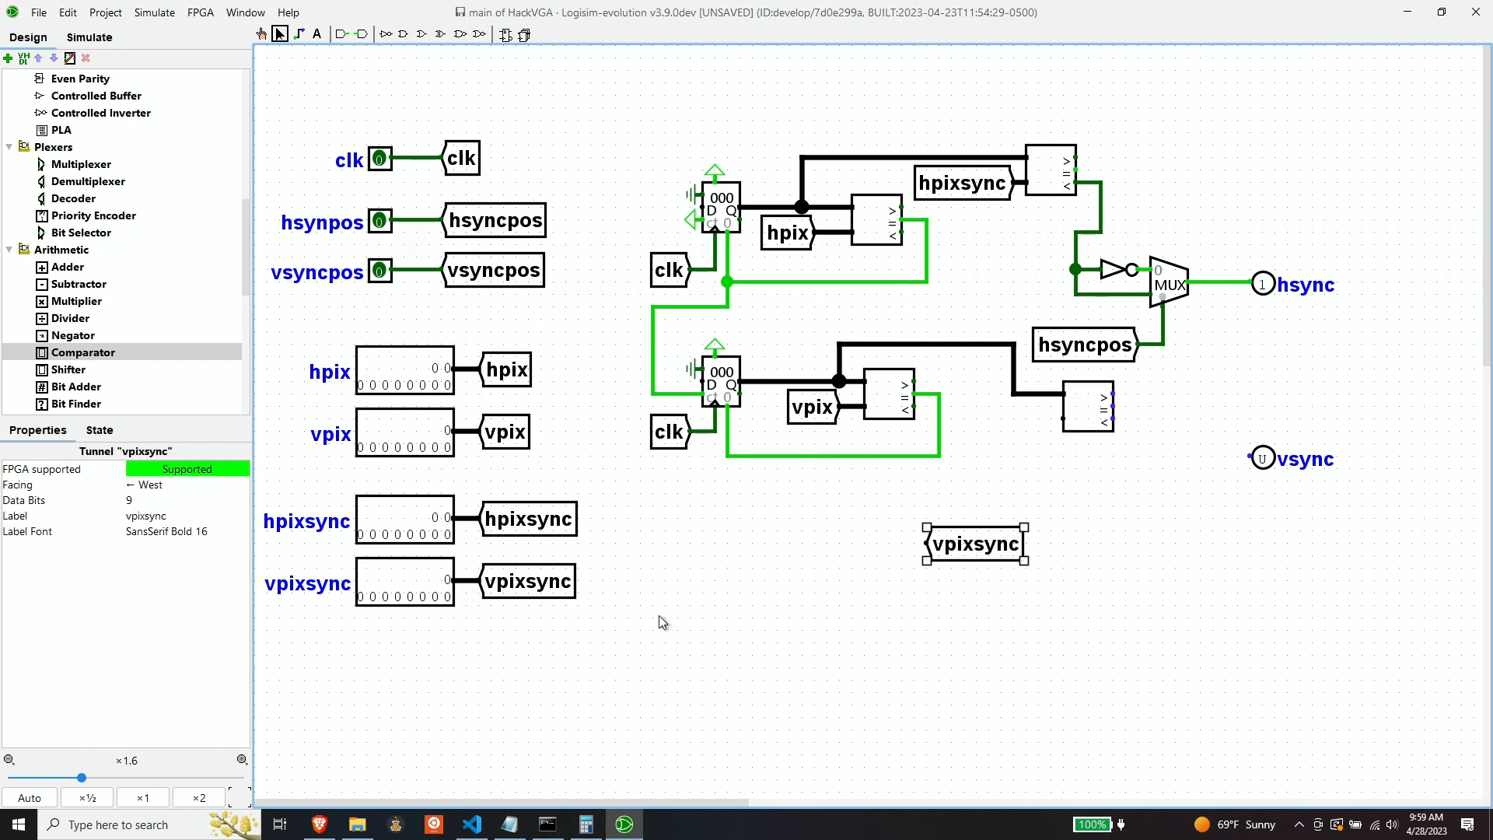
pyautogui.click(159, 486)
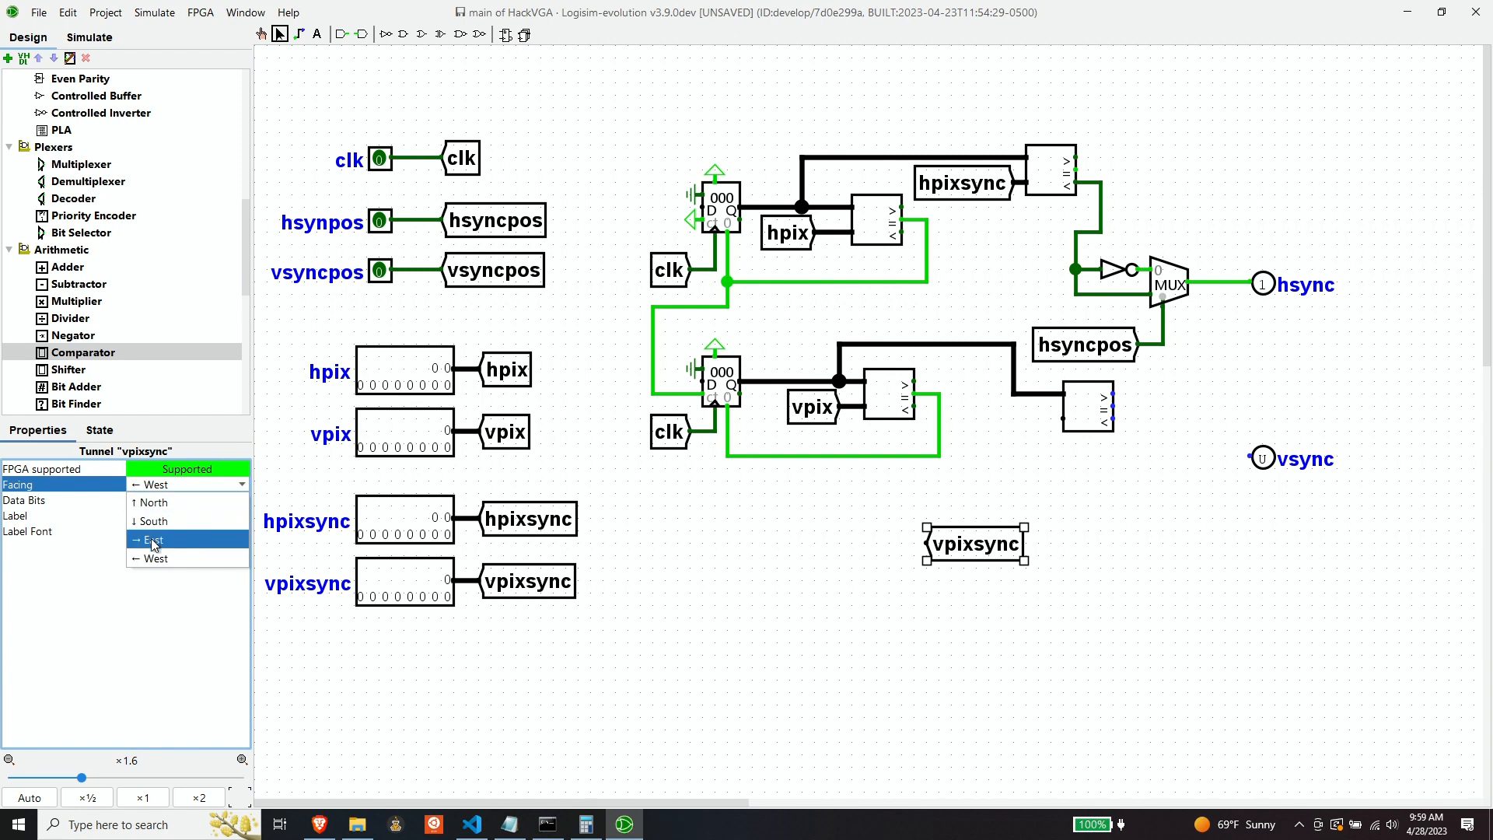
pyautogui.click(153, 539)
pyautogui.moveTo(862, 543); pyautogui.dragTo(1024, 443)
pyautogui.click(1087, 400)
pyautogui.moveTo(1065, 419); pyautogui.dragTo(1075, 420)
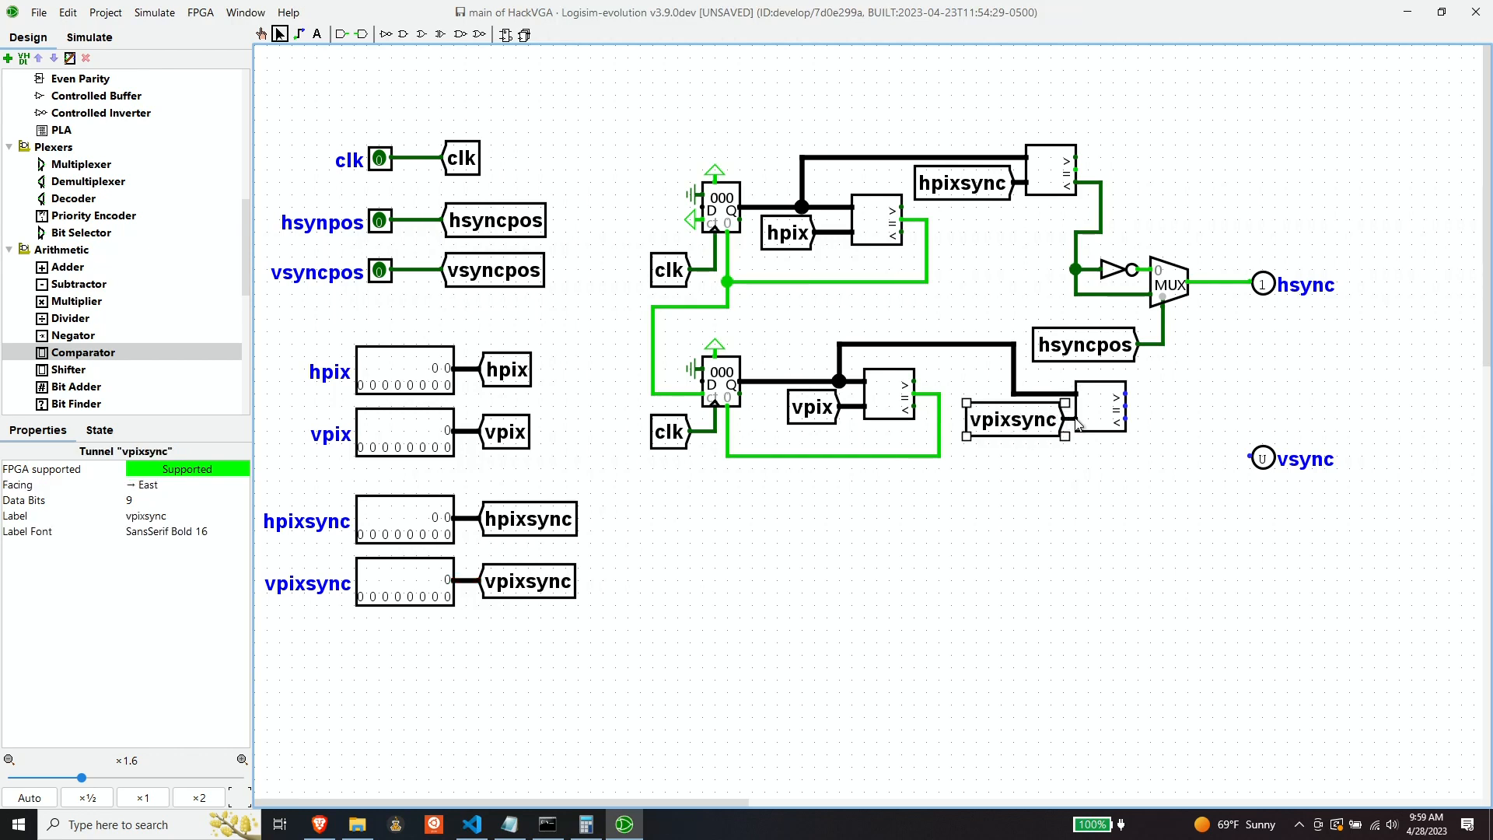
# Move the whole second counter group, including its Power component, tunnels and both comparators, further down the canvas.
pyautogui.moveTo(628, 343); pyautogui.dragTo(1122, 525)
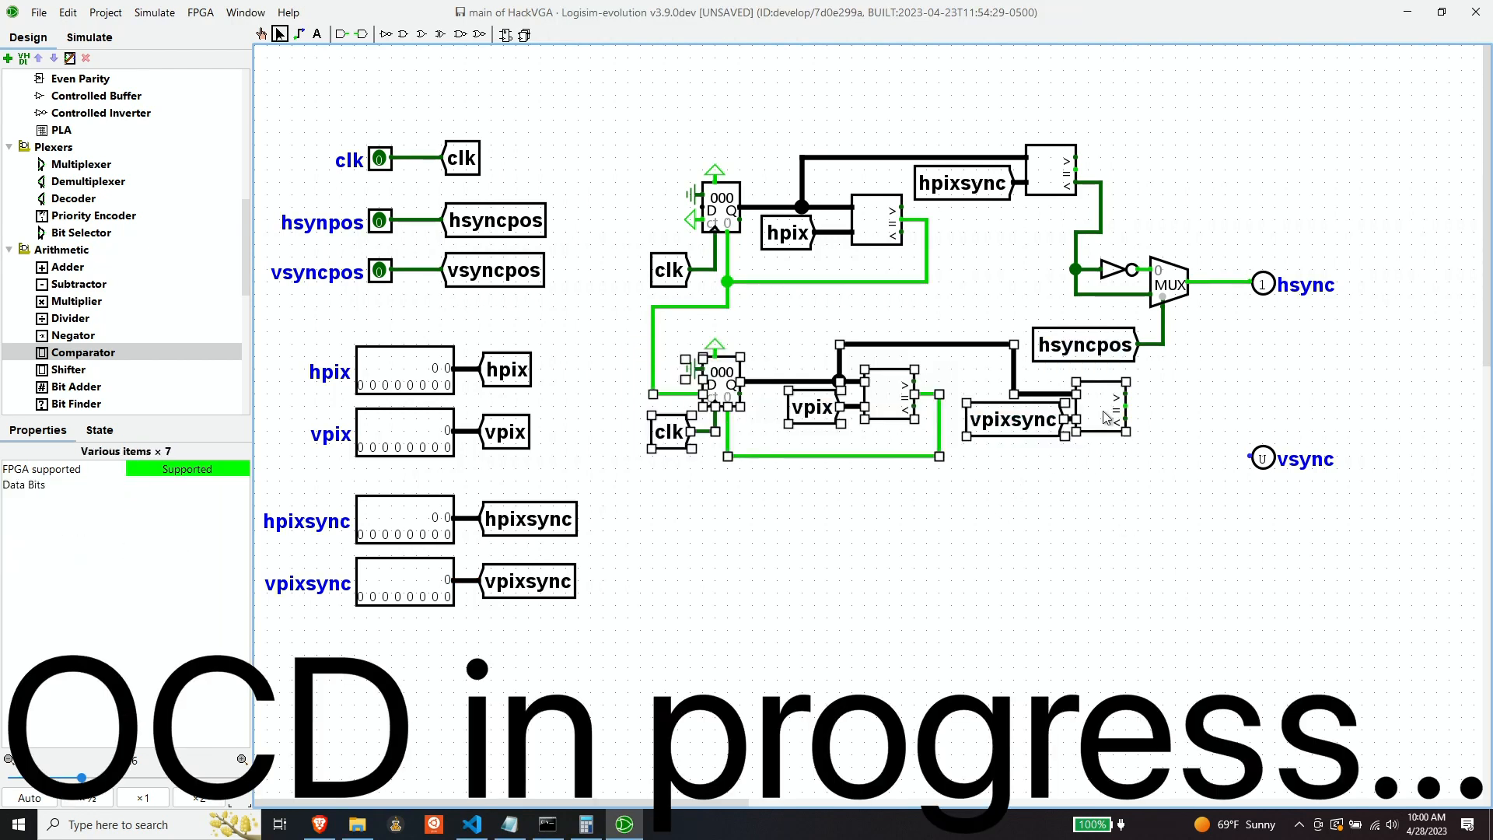
pyautogui.moveTo(1107, 404); pyautogui.dragTo(1107, 489)
pyautogui.hotkey('ctrl', 'z')
pyautogui.keyDown('shift'); pyautogui.click(718, 347); pyautogui.keyUp('shift')
pyautogui.moveTo(1019, 416); pyautogui.dragTo(1013, 530)
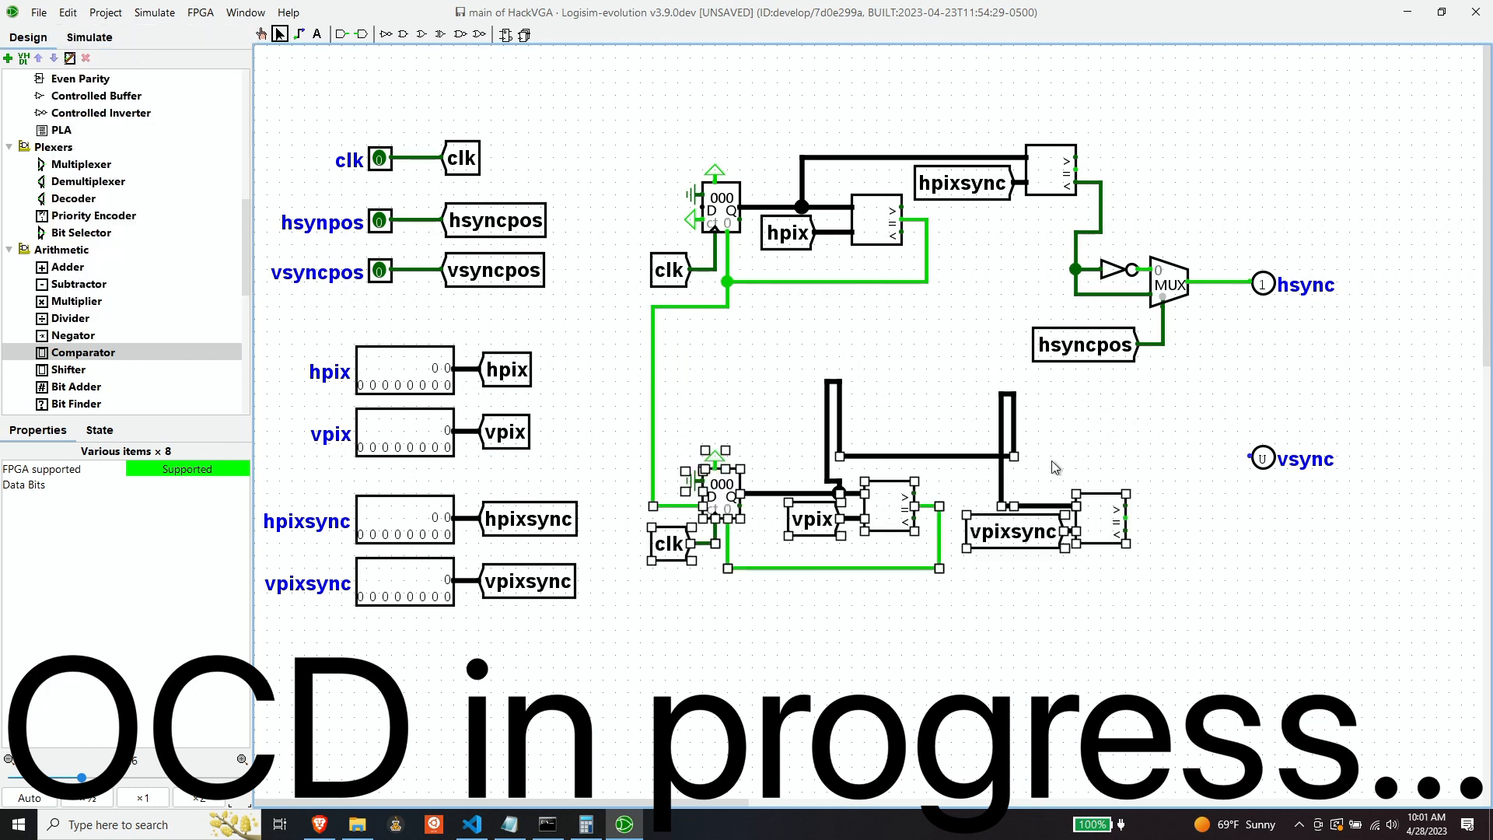
# Raise the vpixsync tunnel and its comparator above the vpix comparator, replacing the tangled wires with a clean branch from the second counter's Q.
pyautogui.click(816, 477)
pyautogui.moveTo(960, 470); pyautogui.dragTo(1180, 574)
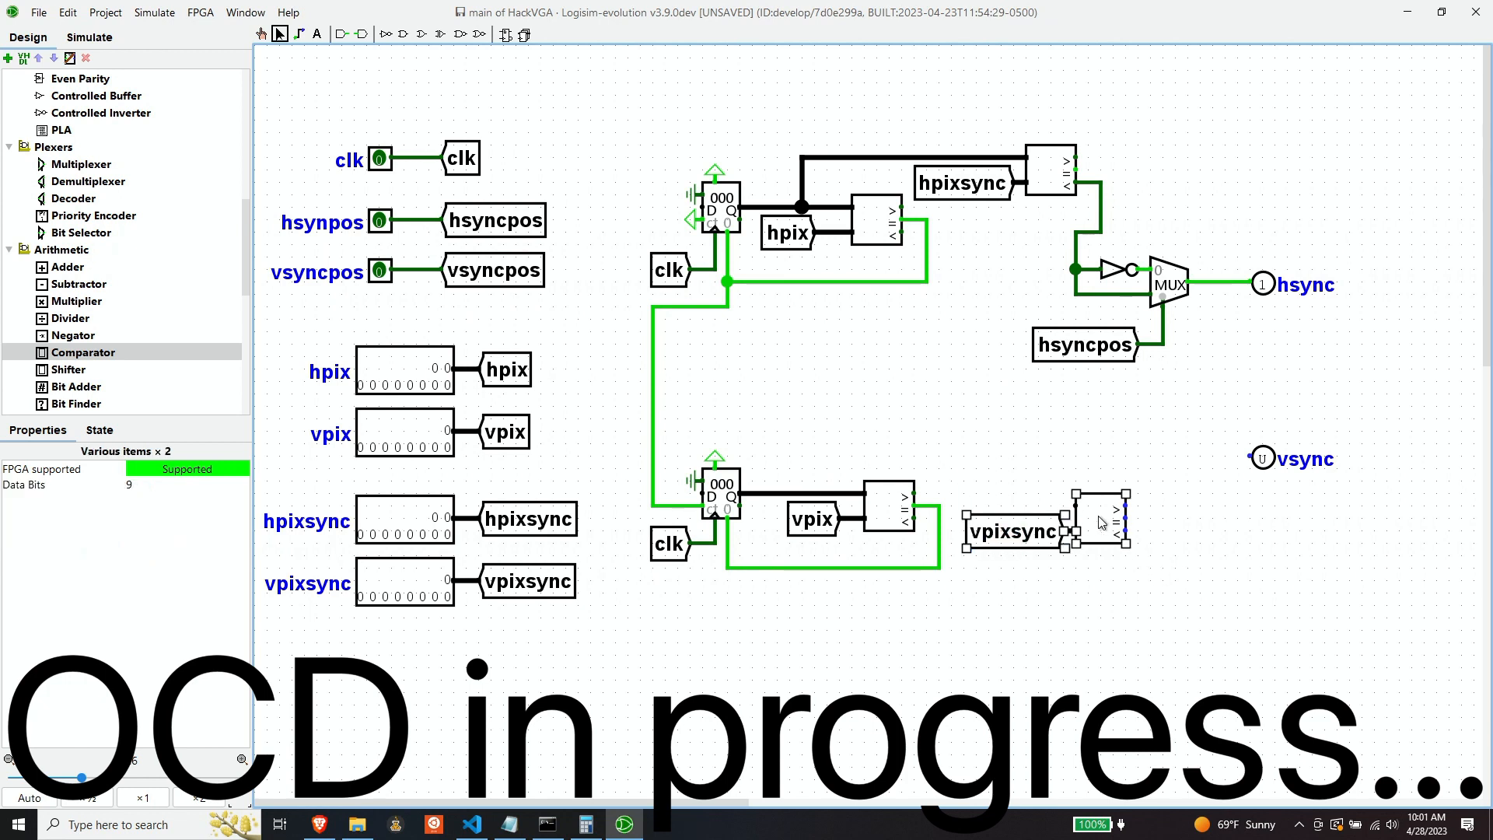
pyautogui.moveTo(1104, 518); pyautogui.dragTo(801, 493)
pyautogui.click(1146, 433)
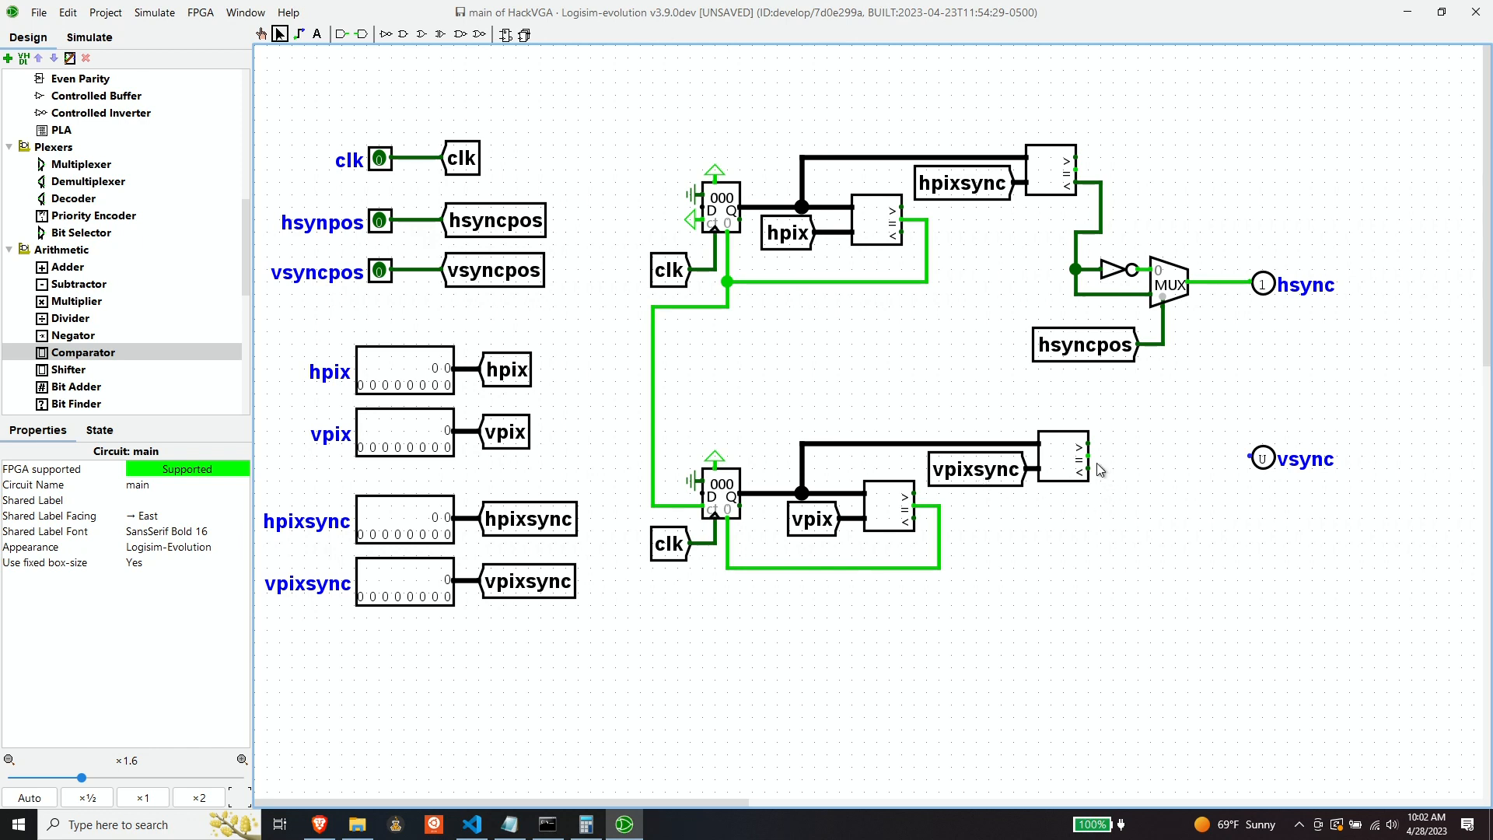
pyautogui.moveTo(1087, 469); pyautogui.dragTo(1251, 458)
pyautogui.click(1206, 468)
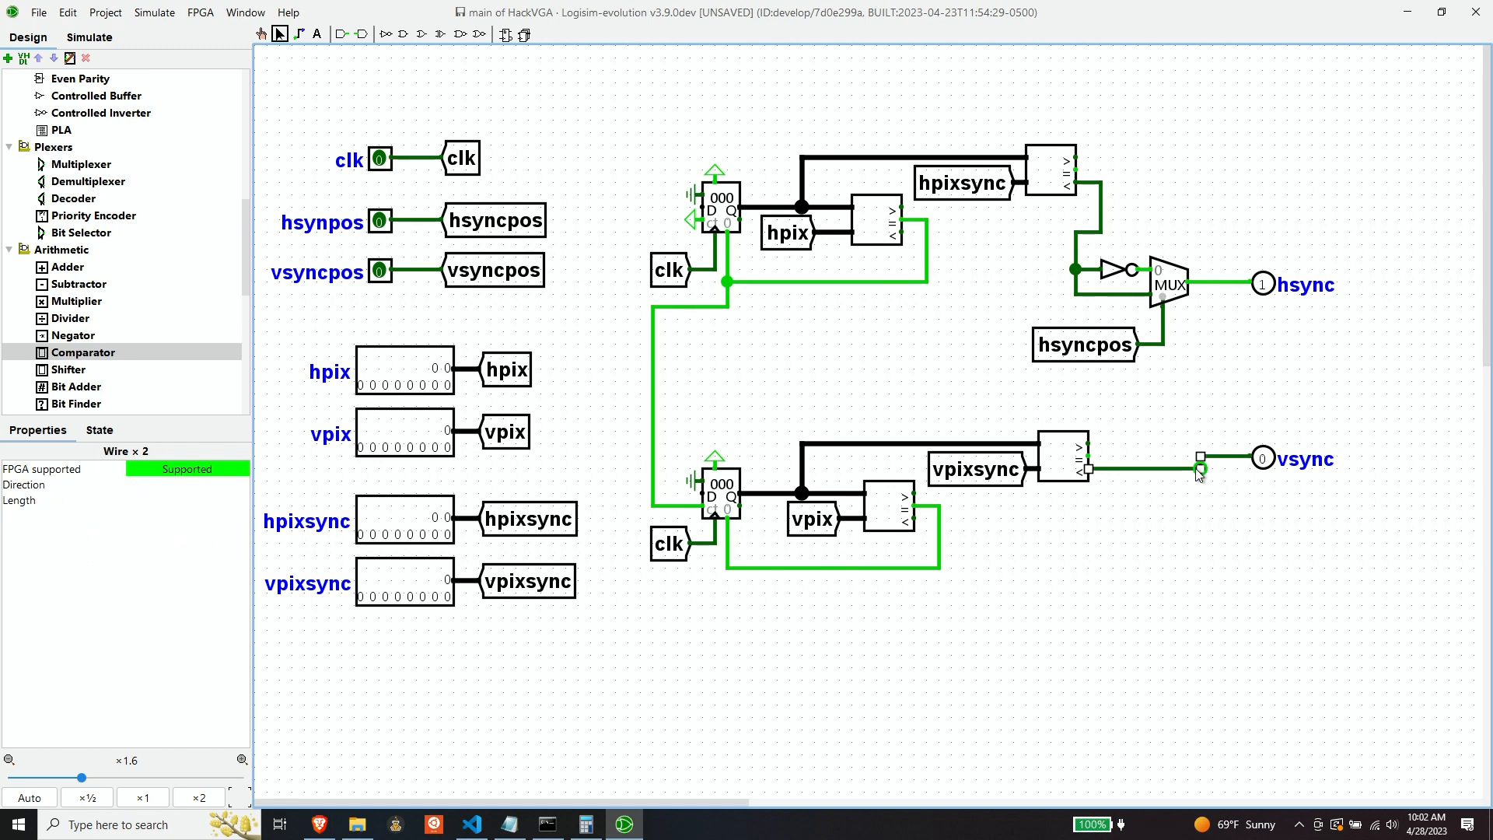
pyautogui.press('Delete')
pyautogui.click(1220, 457)
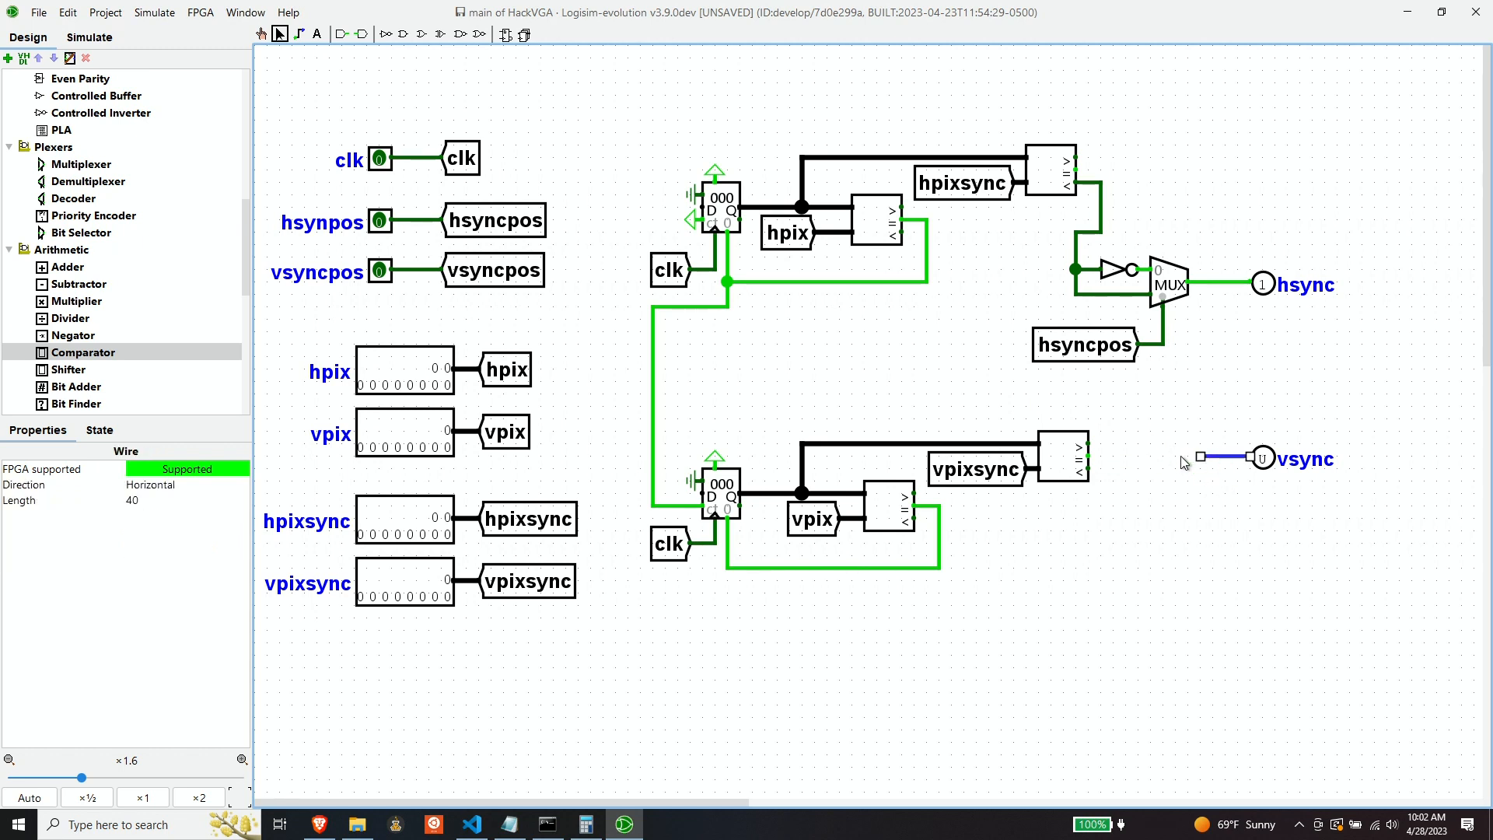
pyautogui.press('Delete')
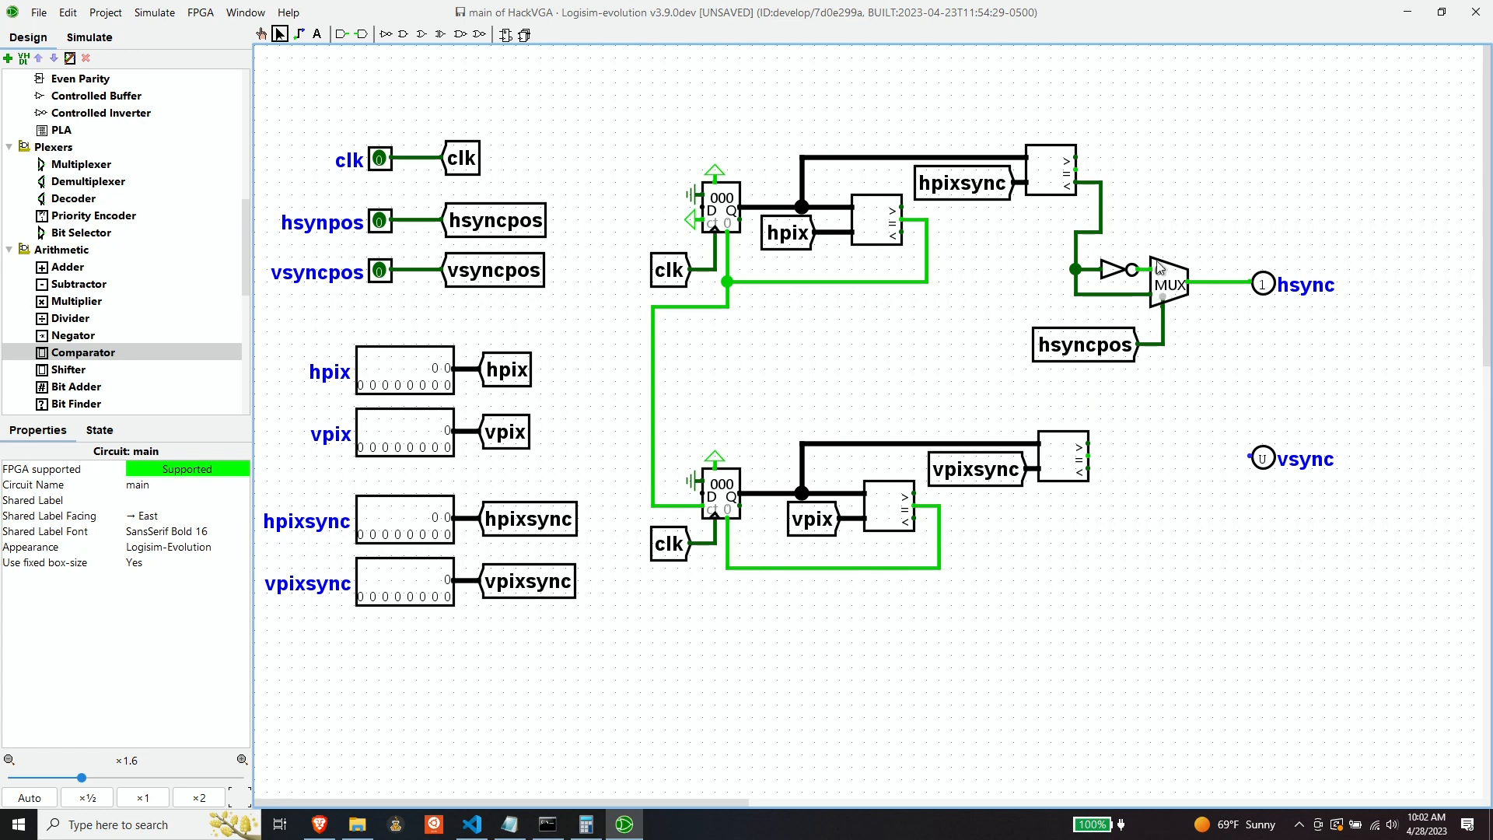
# Place a 1-bit multiplexer just before the vsync output pin.
pyautogui.click(70, 165)
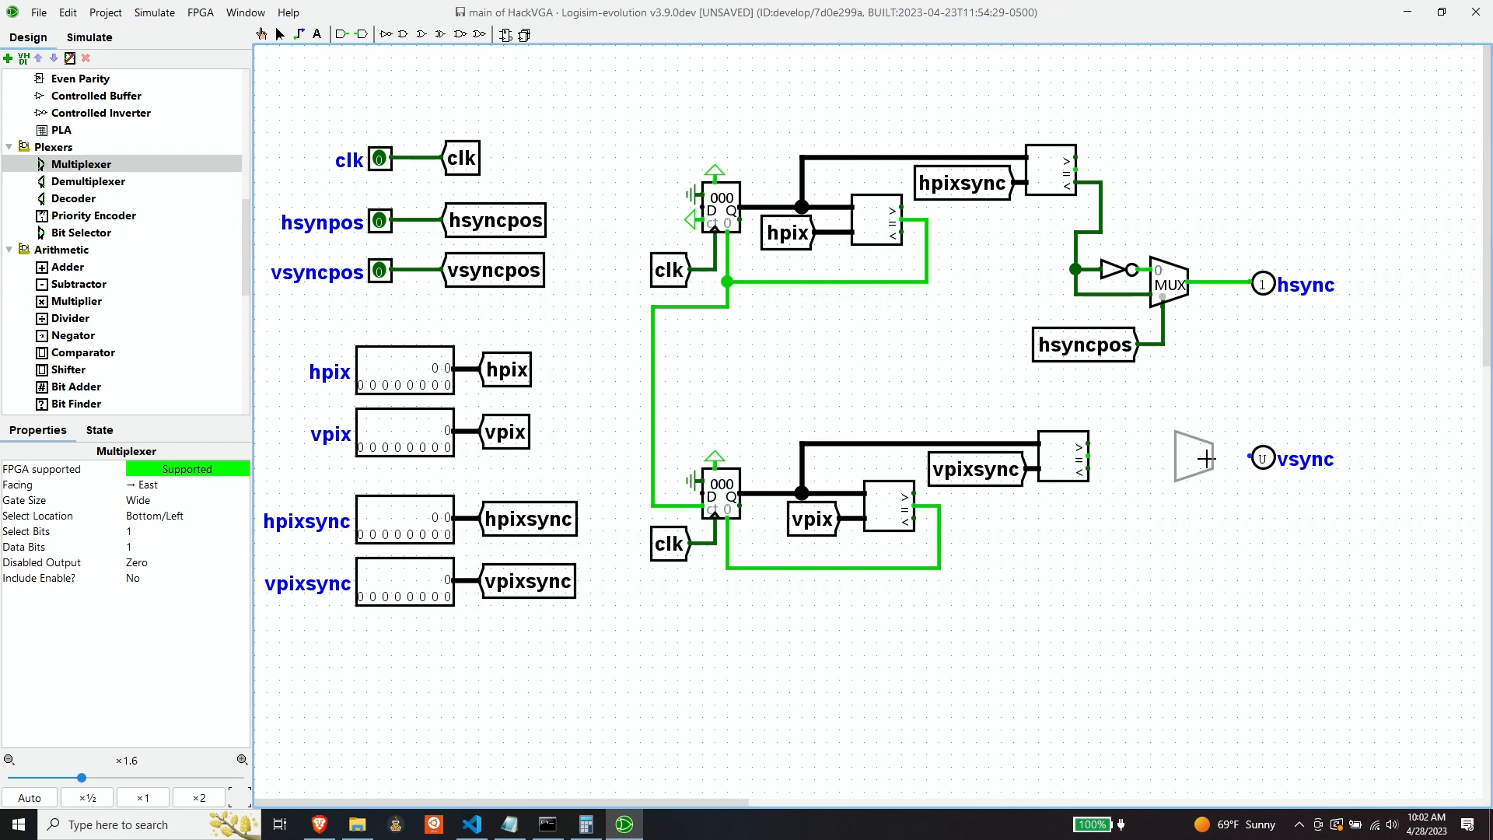
pyautogui.click(1206, 459)
pyautogui.click(1147, 536)
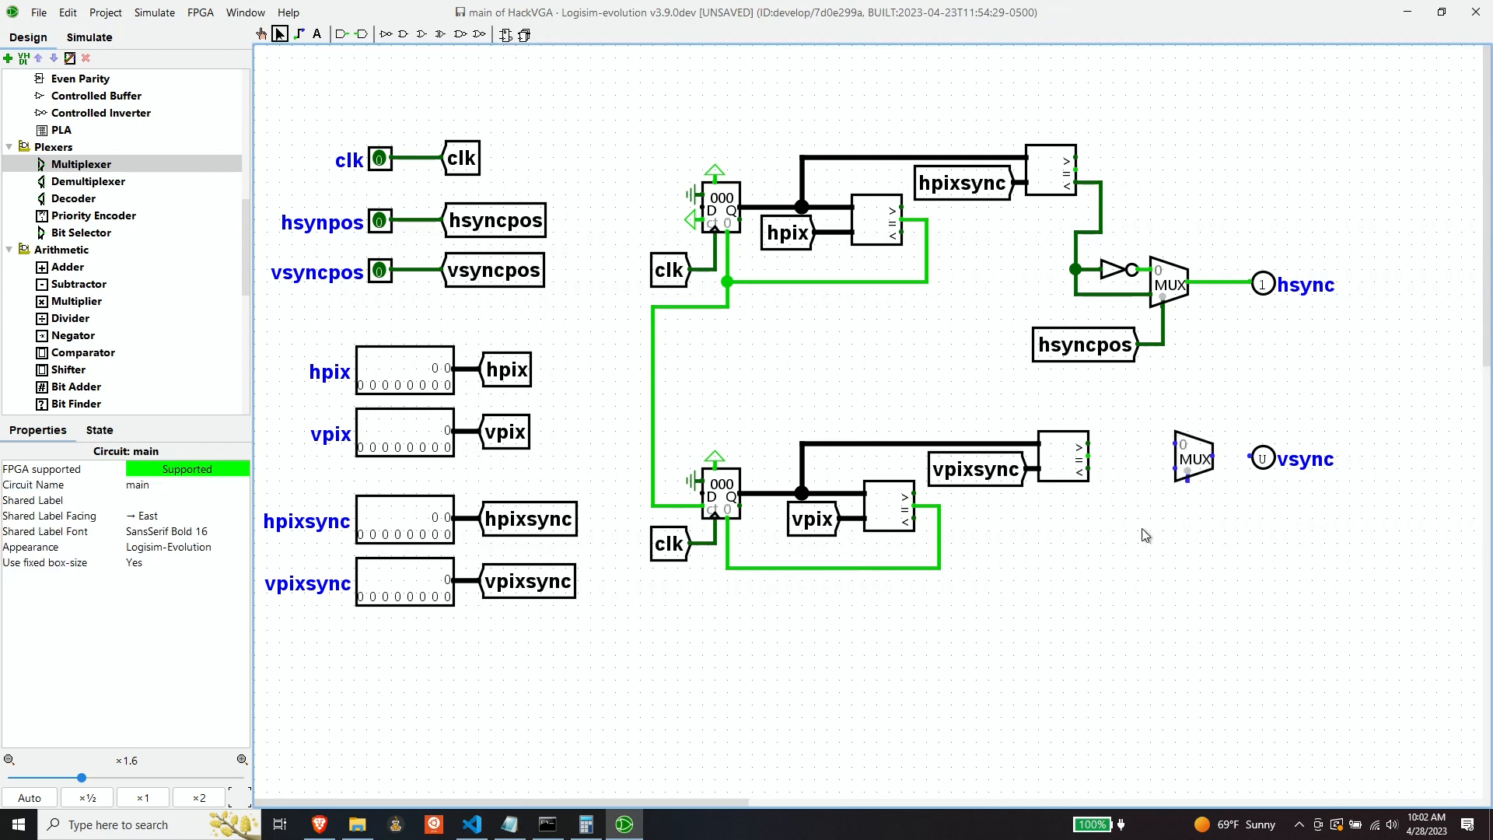
# Duplicate the vsyncpos tunnel below the vpixsync comparator, face the copy east, and wire it to the vsync multiplexer's select input.
pyautogui.click(525, 590)
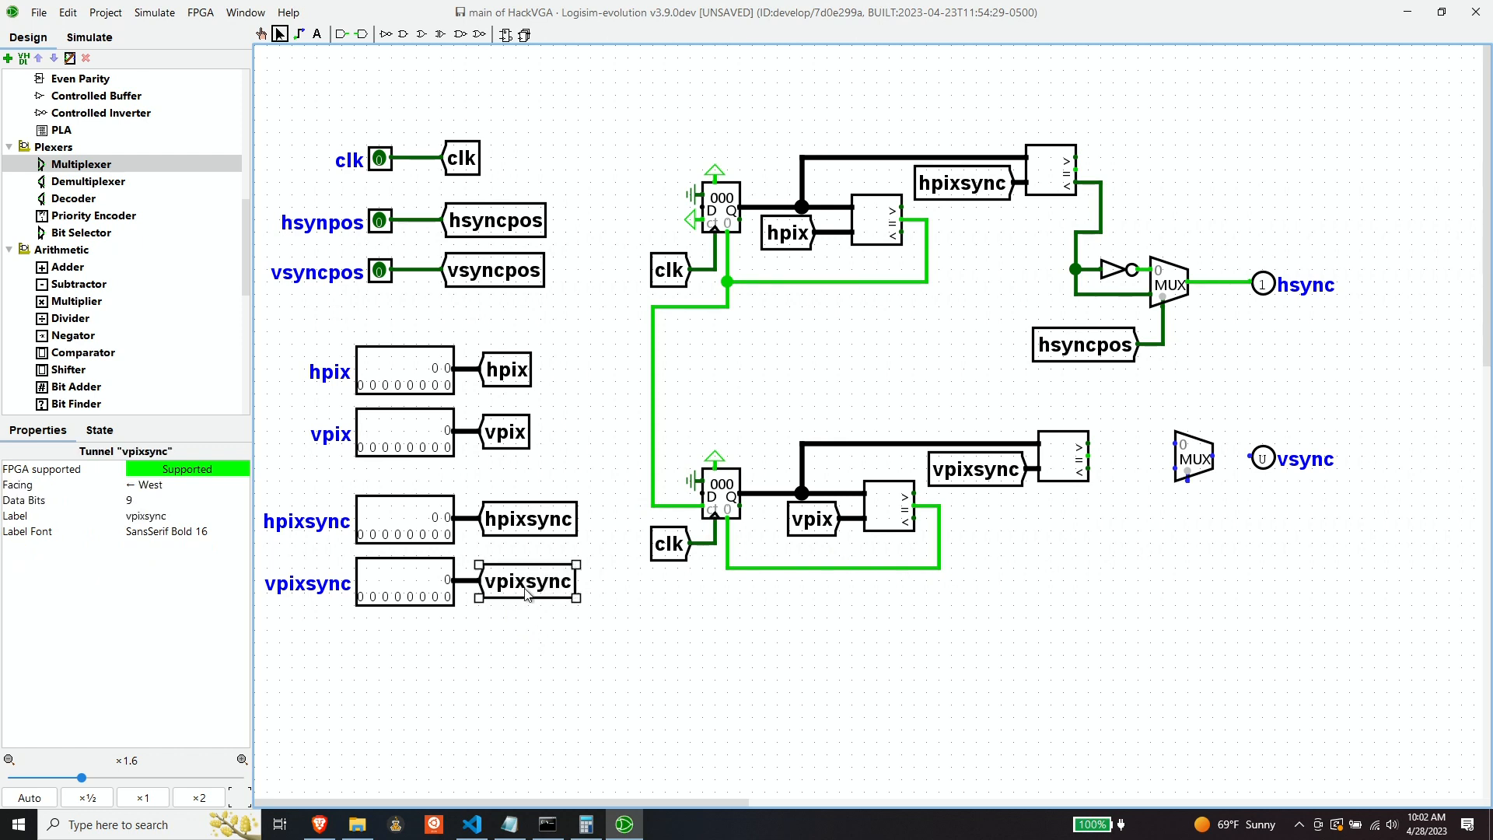
pyautogui.click(585, 362)
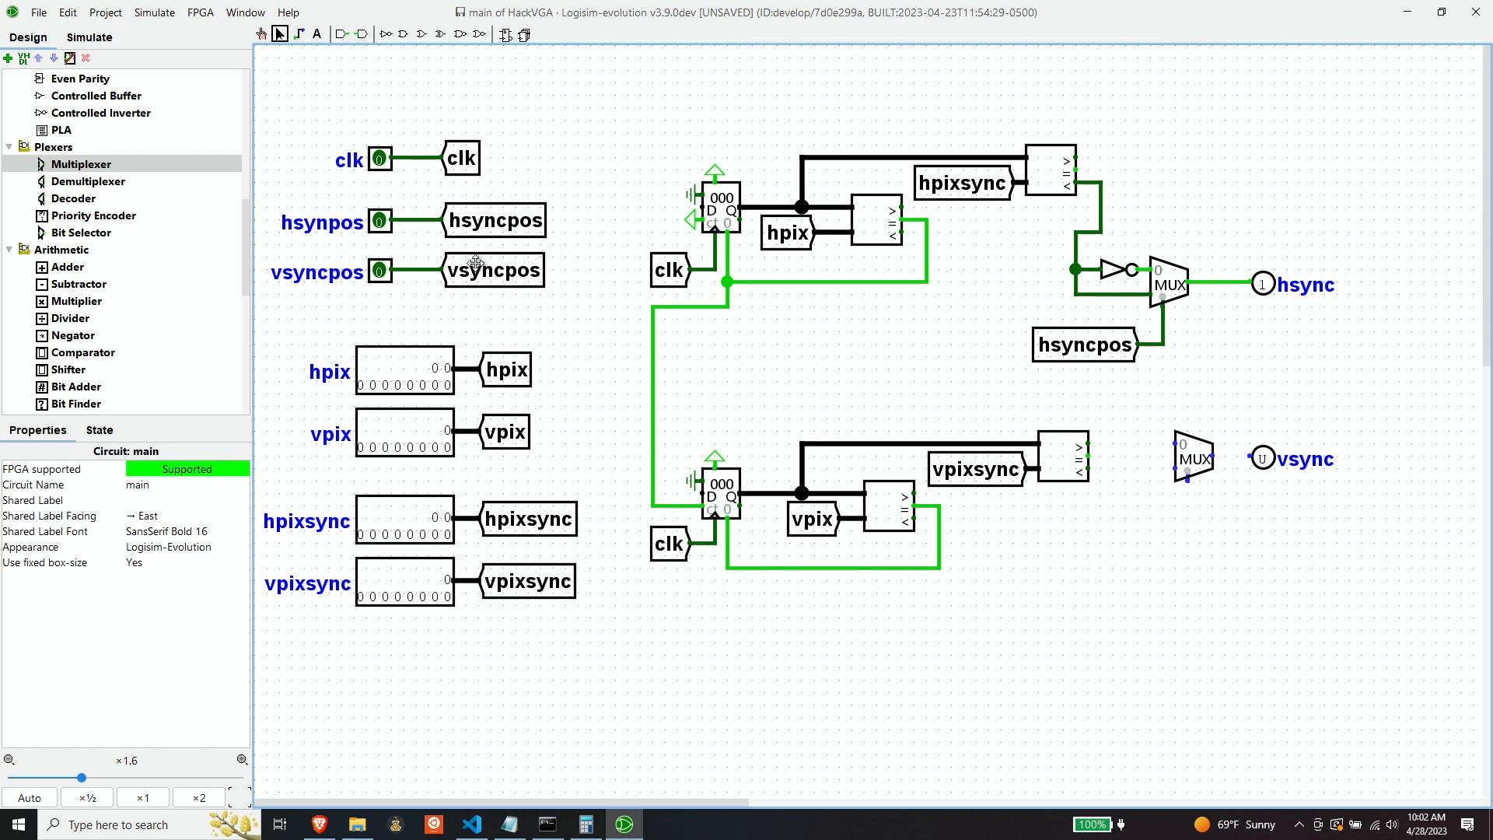
pyautogui.moveTo(496, 276); pyautogui.dragTo(1089, 544)
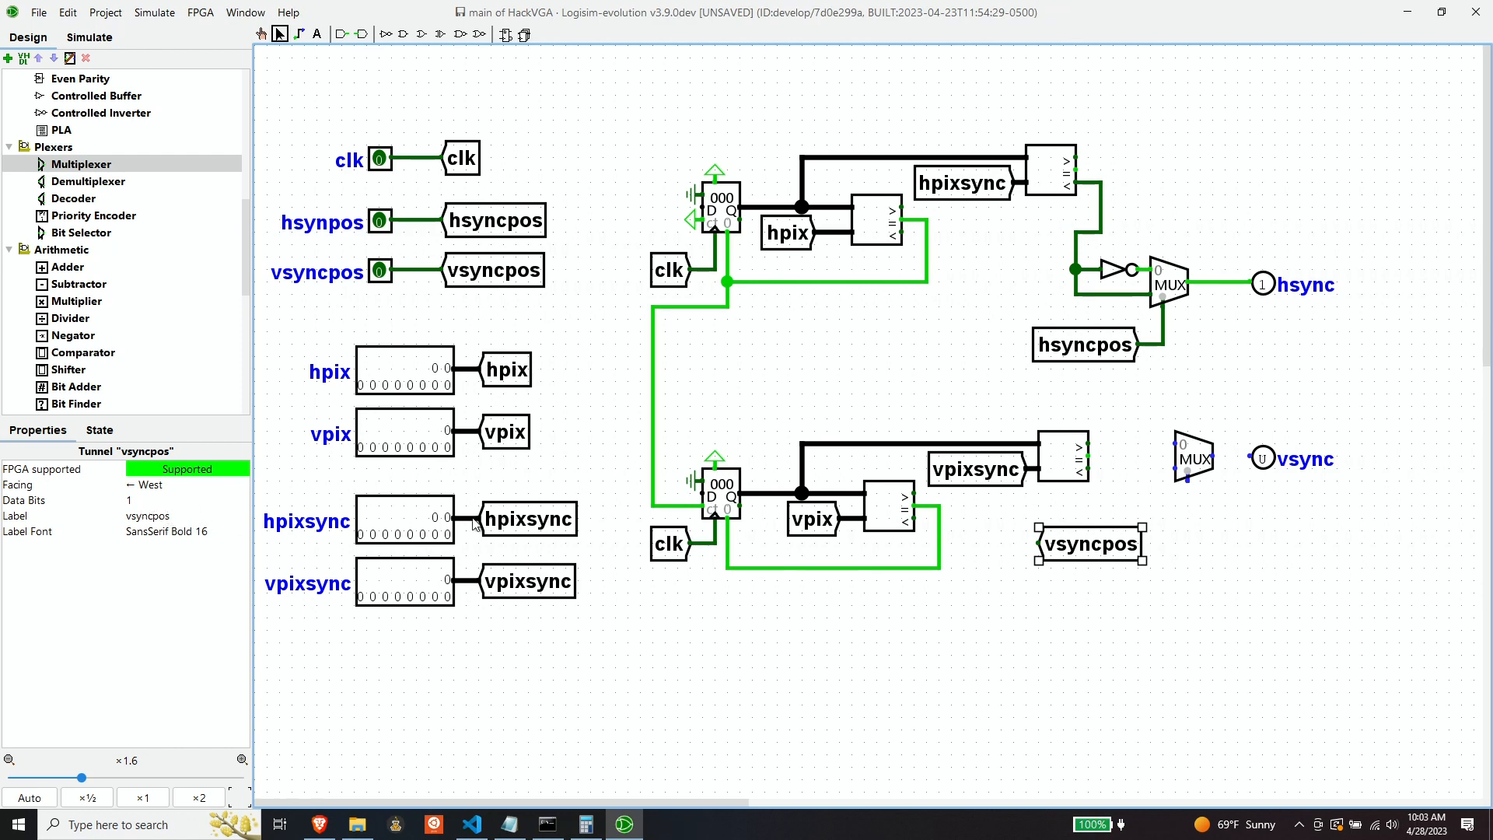
pyautogui.click(186, 486)
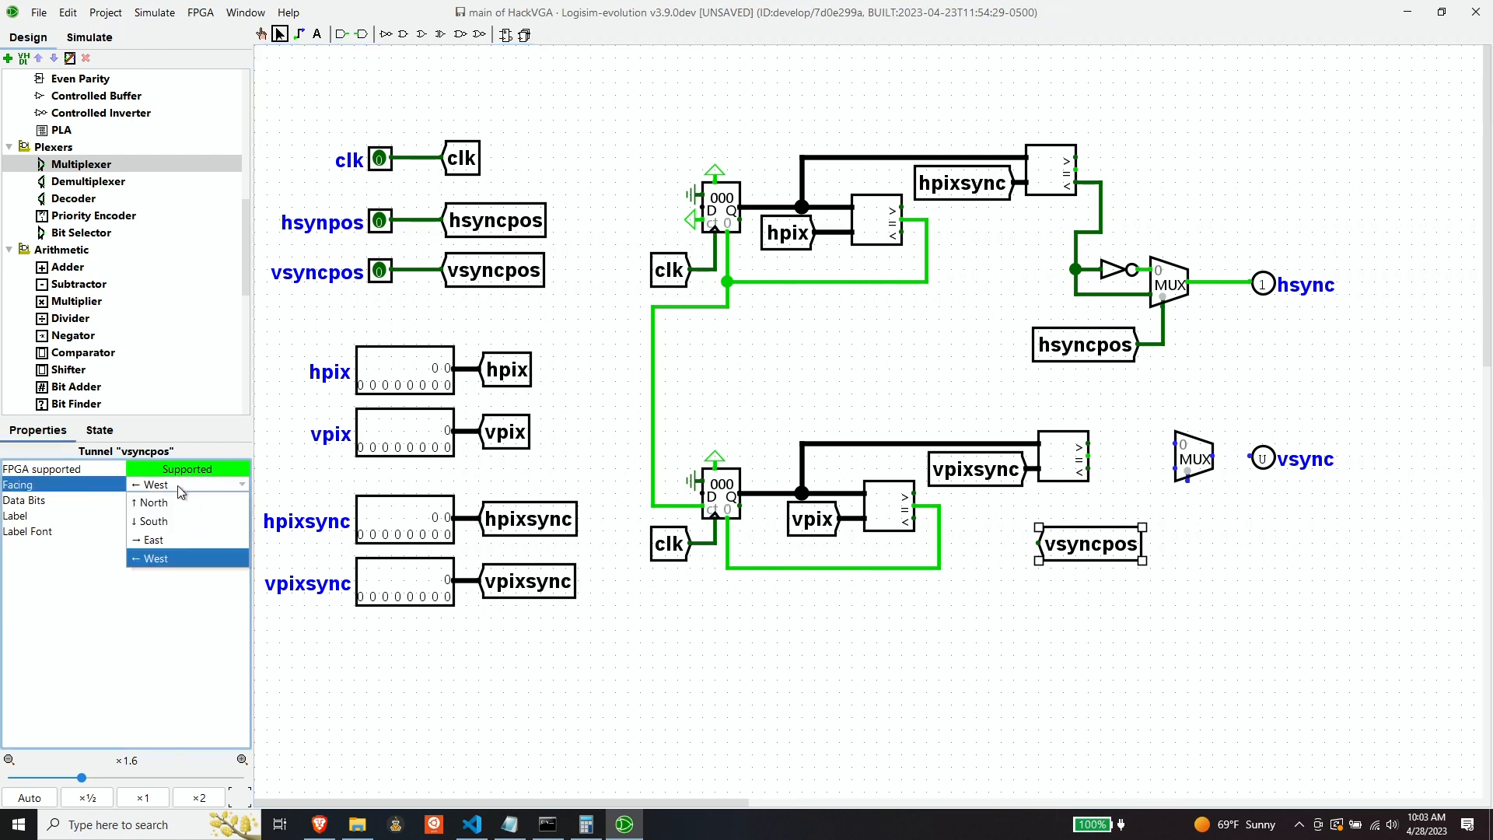
pyautogui.click(178, 540)
pyautogui.moveTo(990, 545); pyautogui.dragTo(1187, 488)
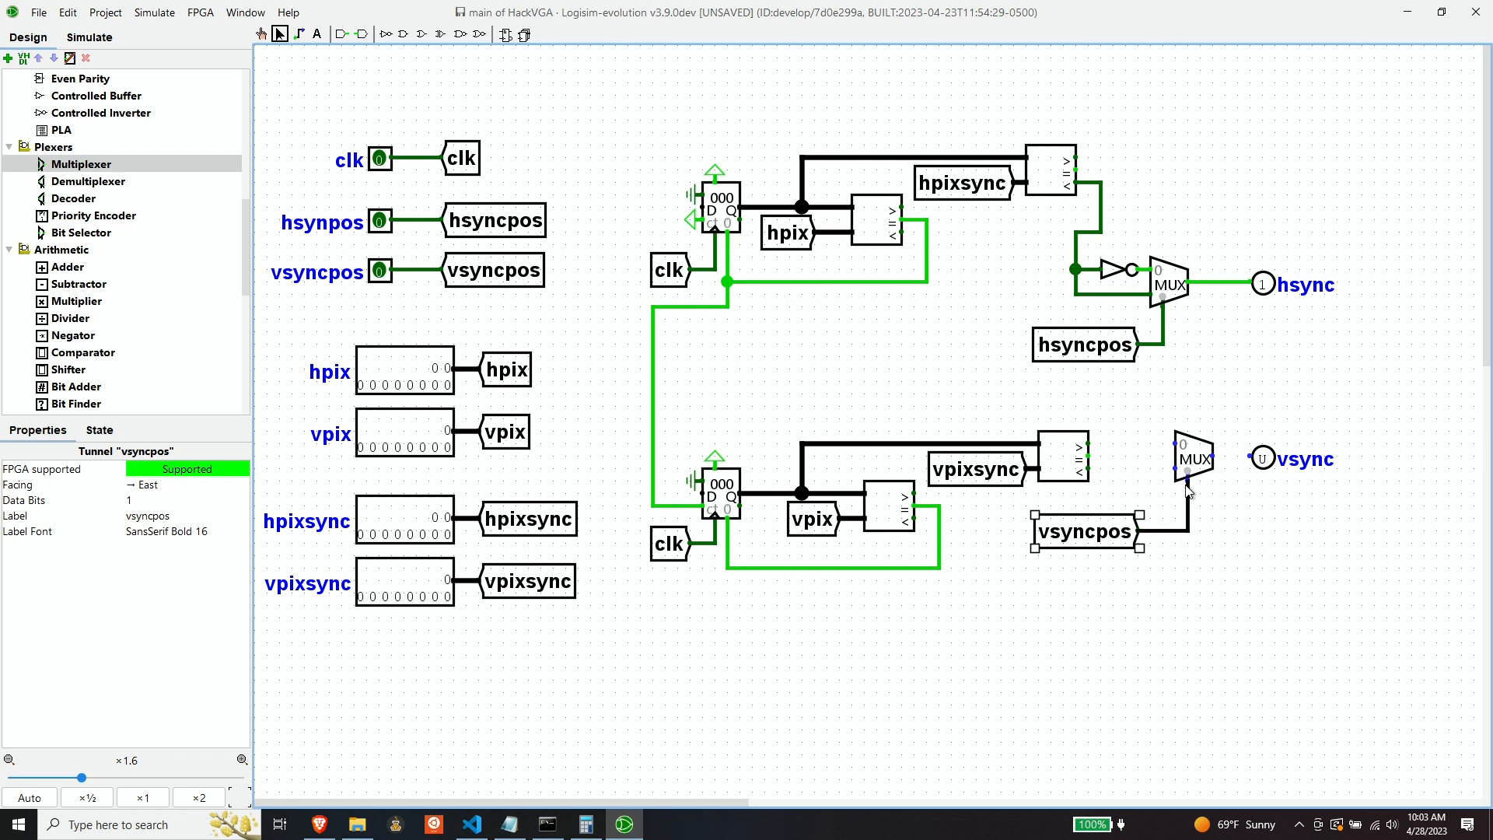
pyautogui.click(1251, 532)
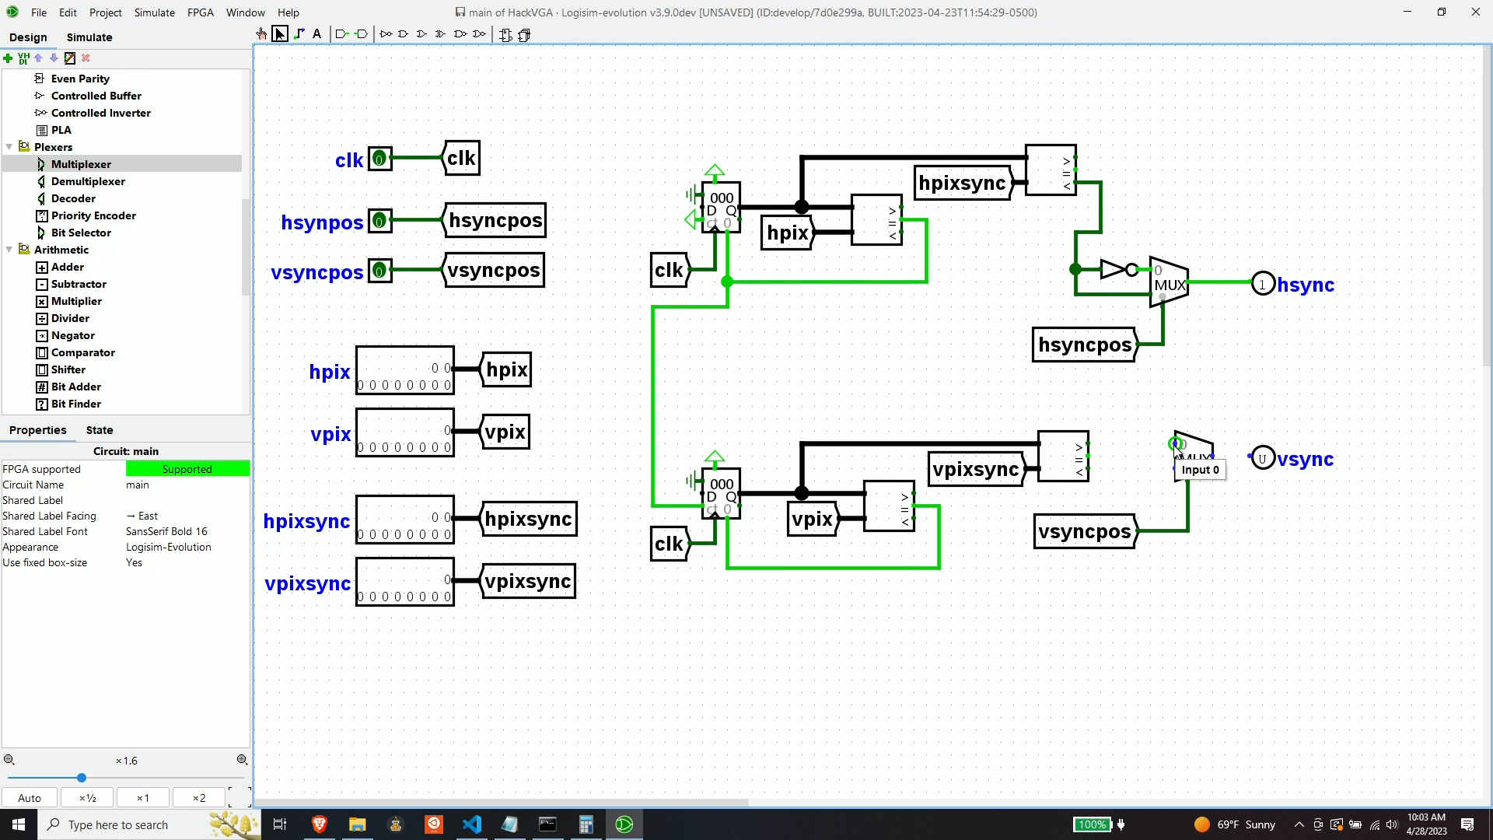
# Wire the vpixsync comparator's less-than output to multiplexer input 0 through a NOT gate and directly to input 1, connecting the multiplexer output to vsync.
pyautogui.click(386, 35)
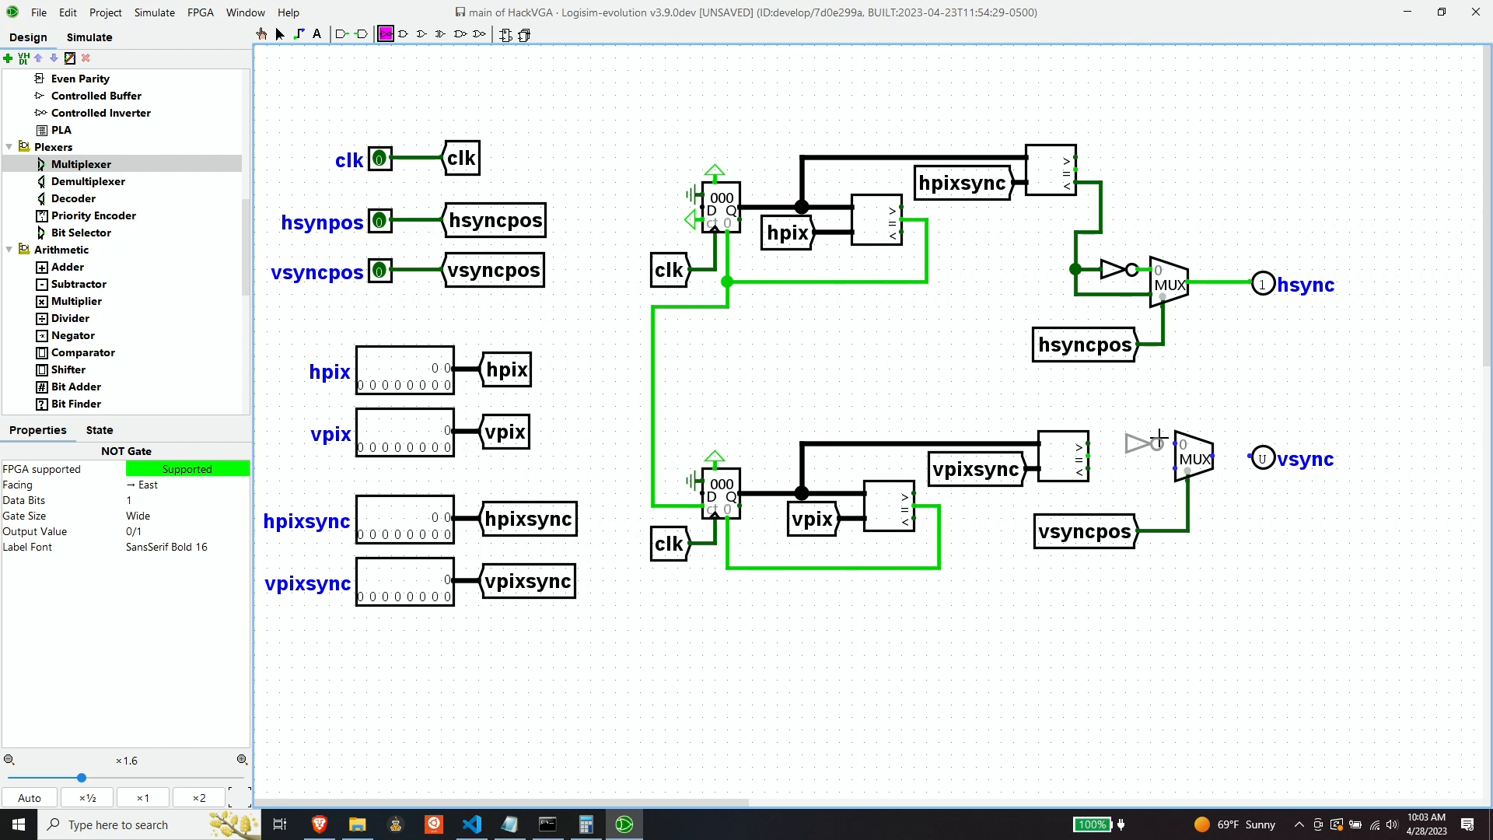
pyautogui.click(1158, 441)
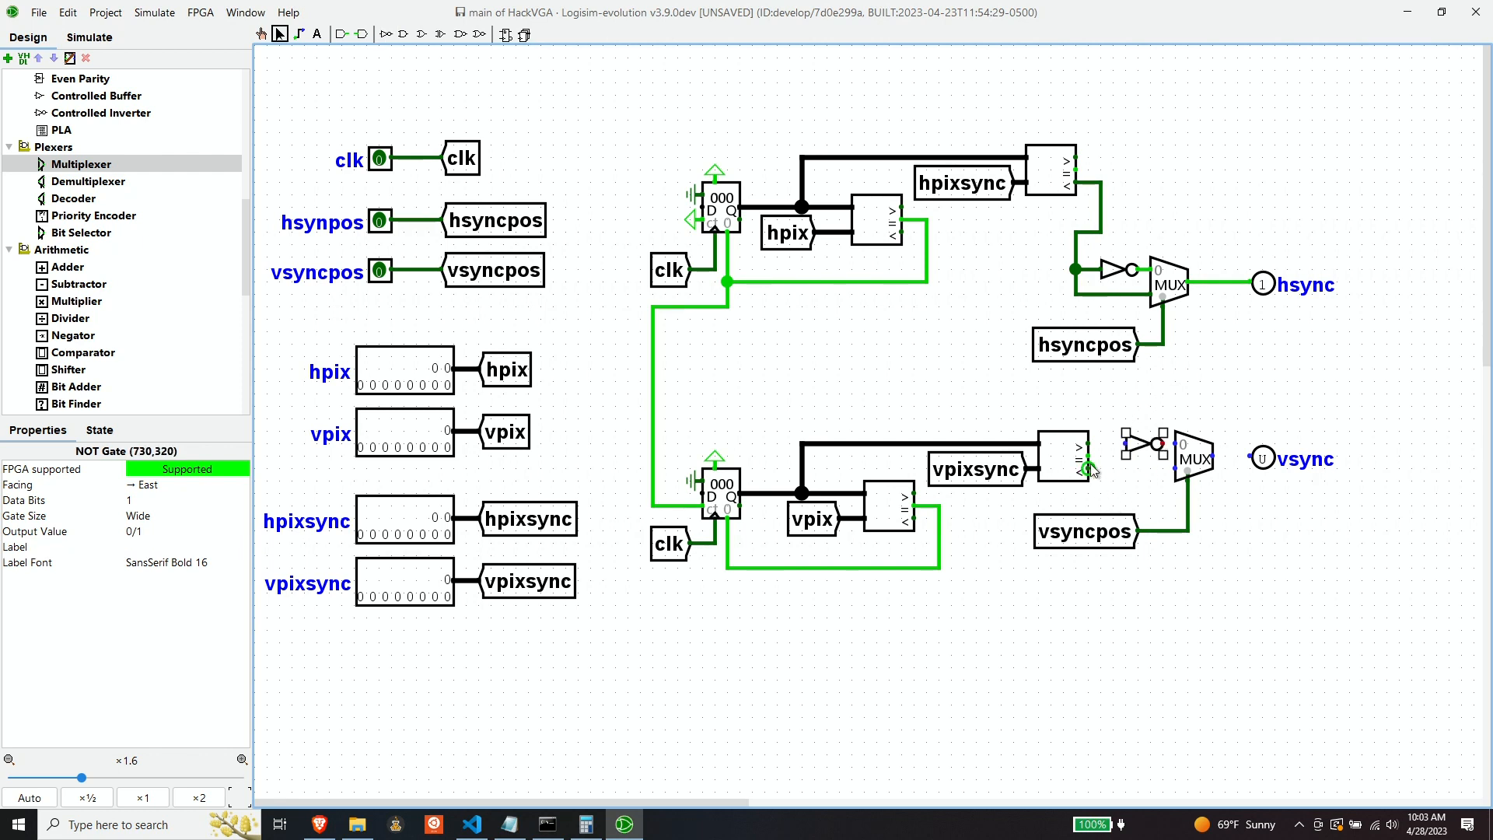
pyautogui.moveTo(1091, 469); pyautogui.dragTo(1124, 443)
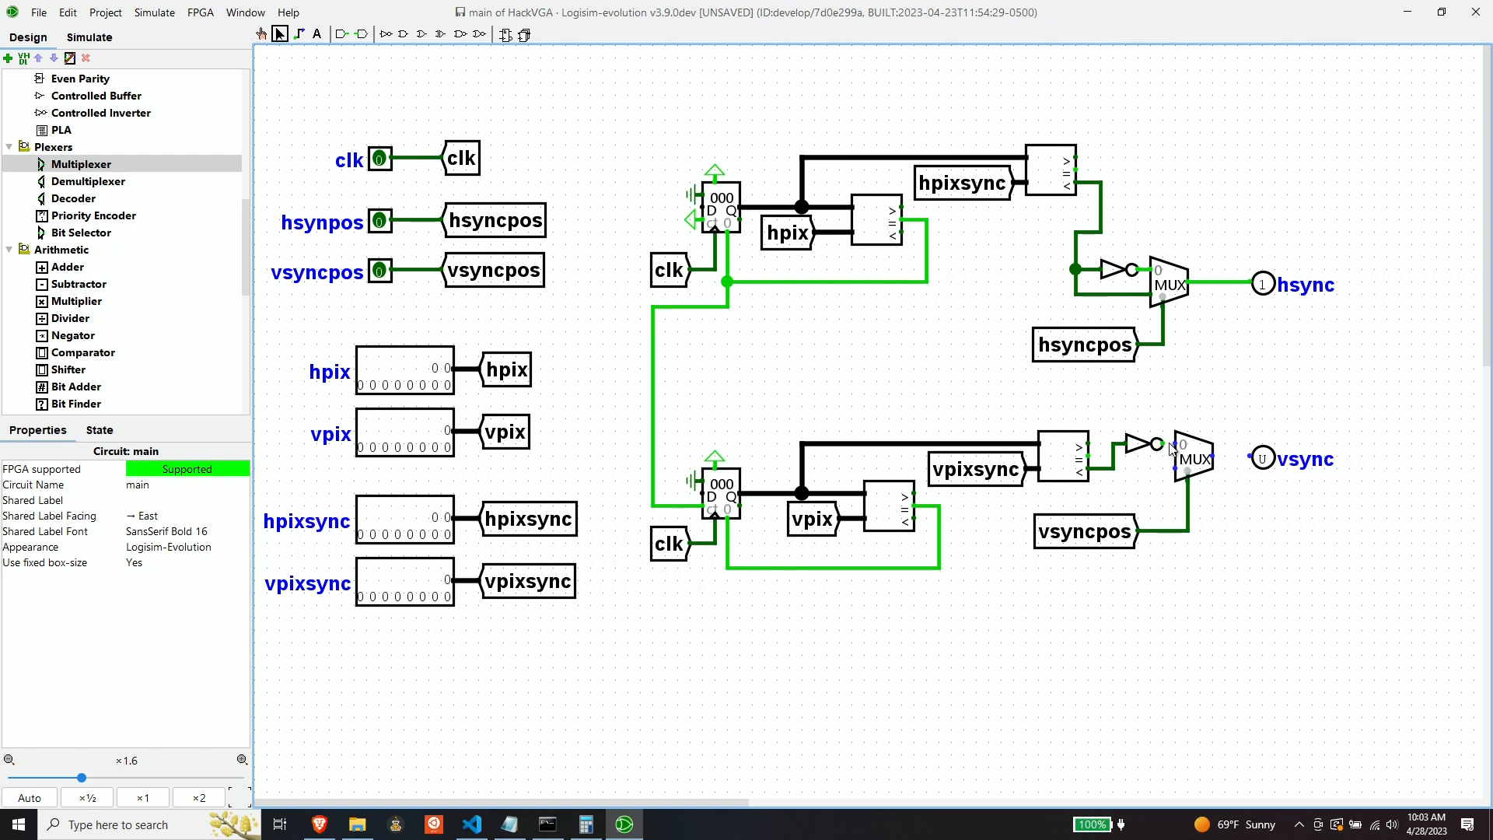
pyautogui.moveTo(1160, 441); pyautogui.dragTo(1175, 444)
pyautogui.moveTo(1113, 468); pyautogui.dragTo(1088, 468)
pyautogui.moveTo(1116, 473); pyautogui.dragTo(1251, 457)
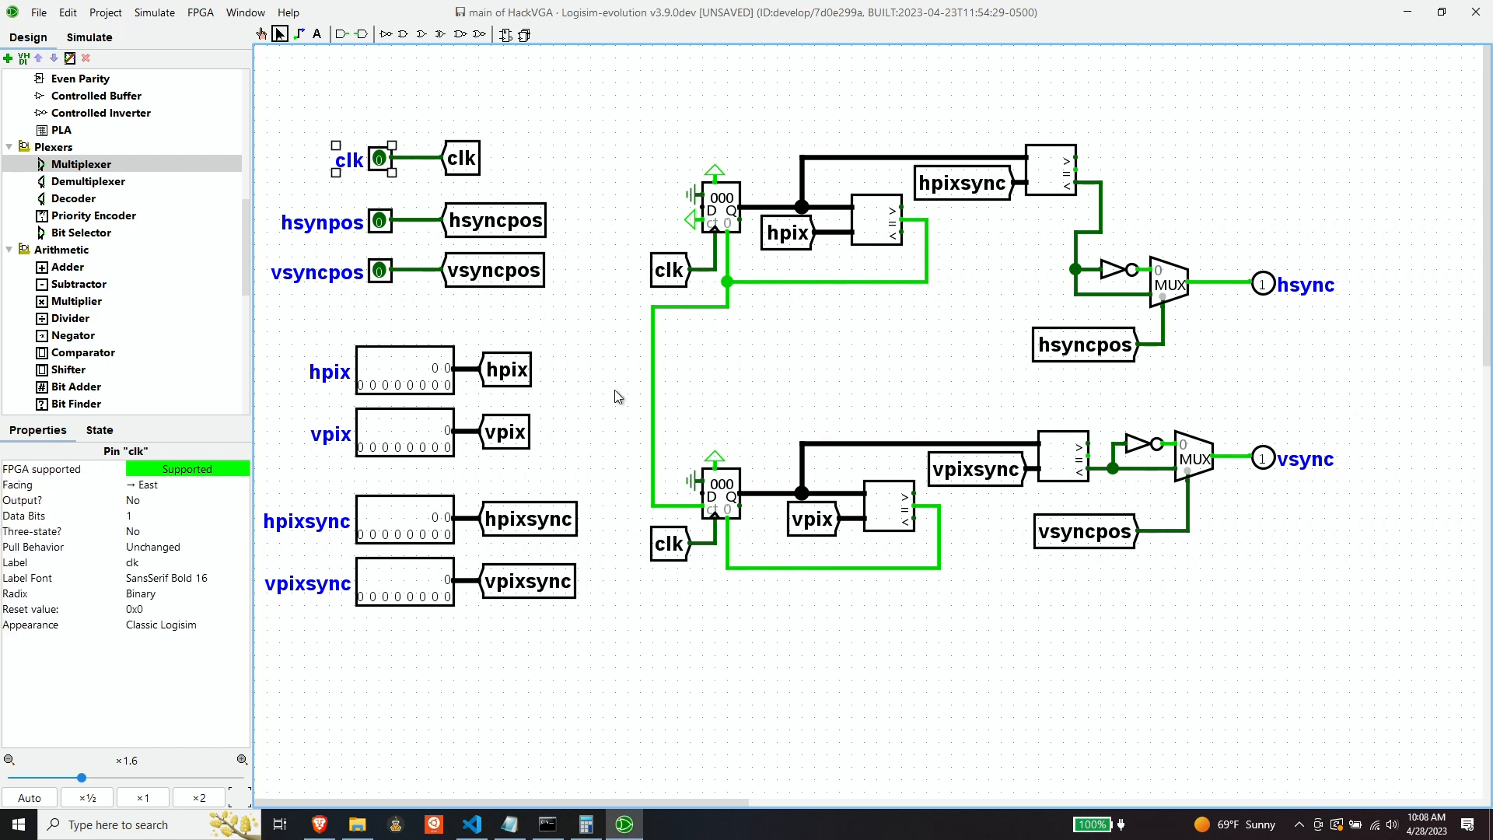
# Rename the main circuit as SyncPulseGenerator.
pyautogui.moveTo(248, 242); pyautogui.dragTo(238, 96)
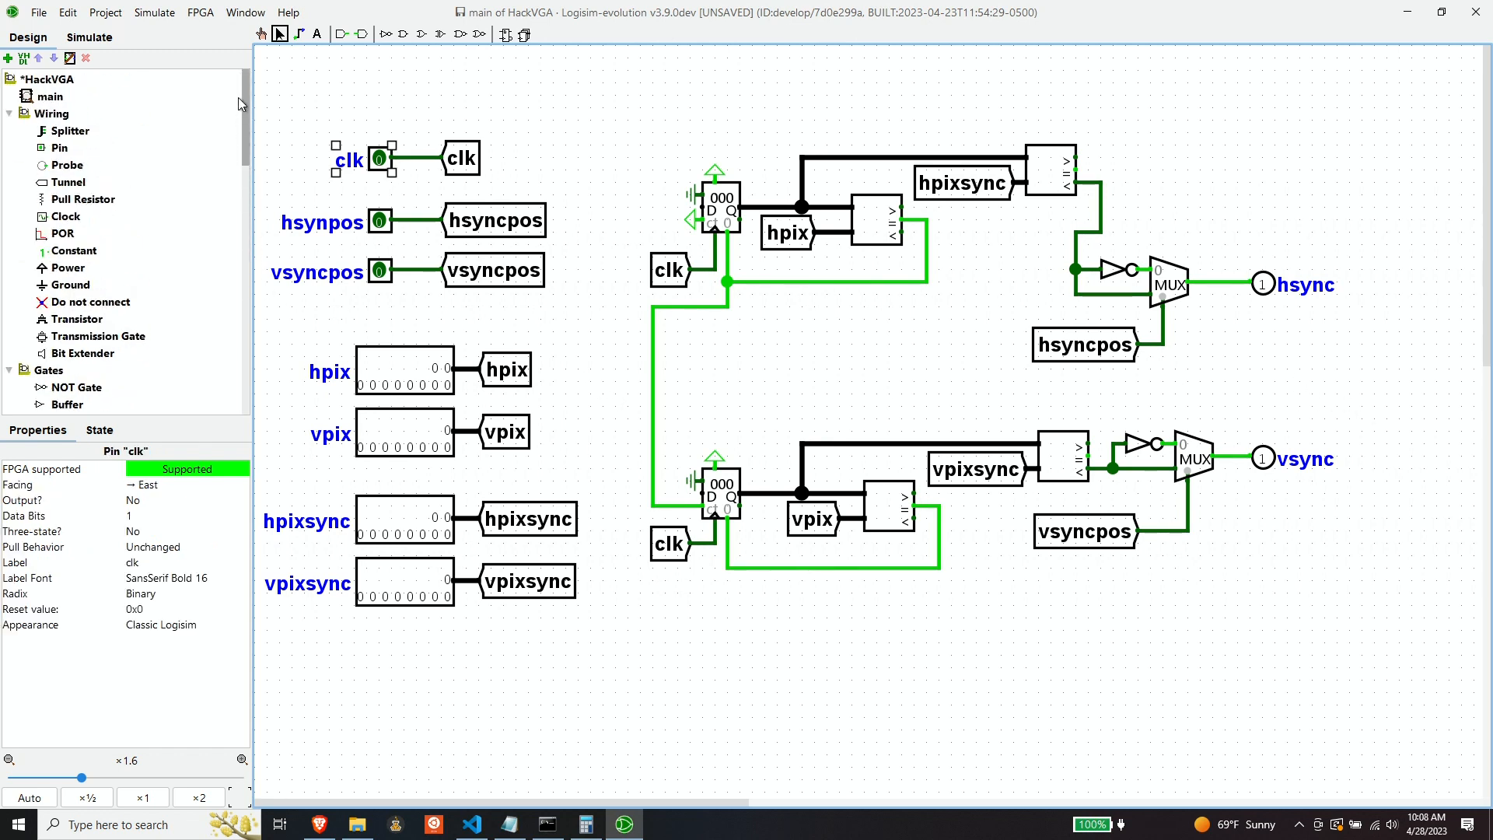
pyautogui.click(58, 98)
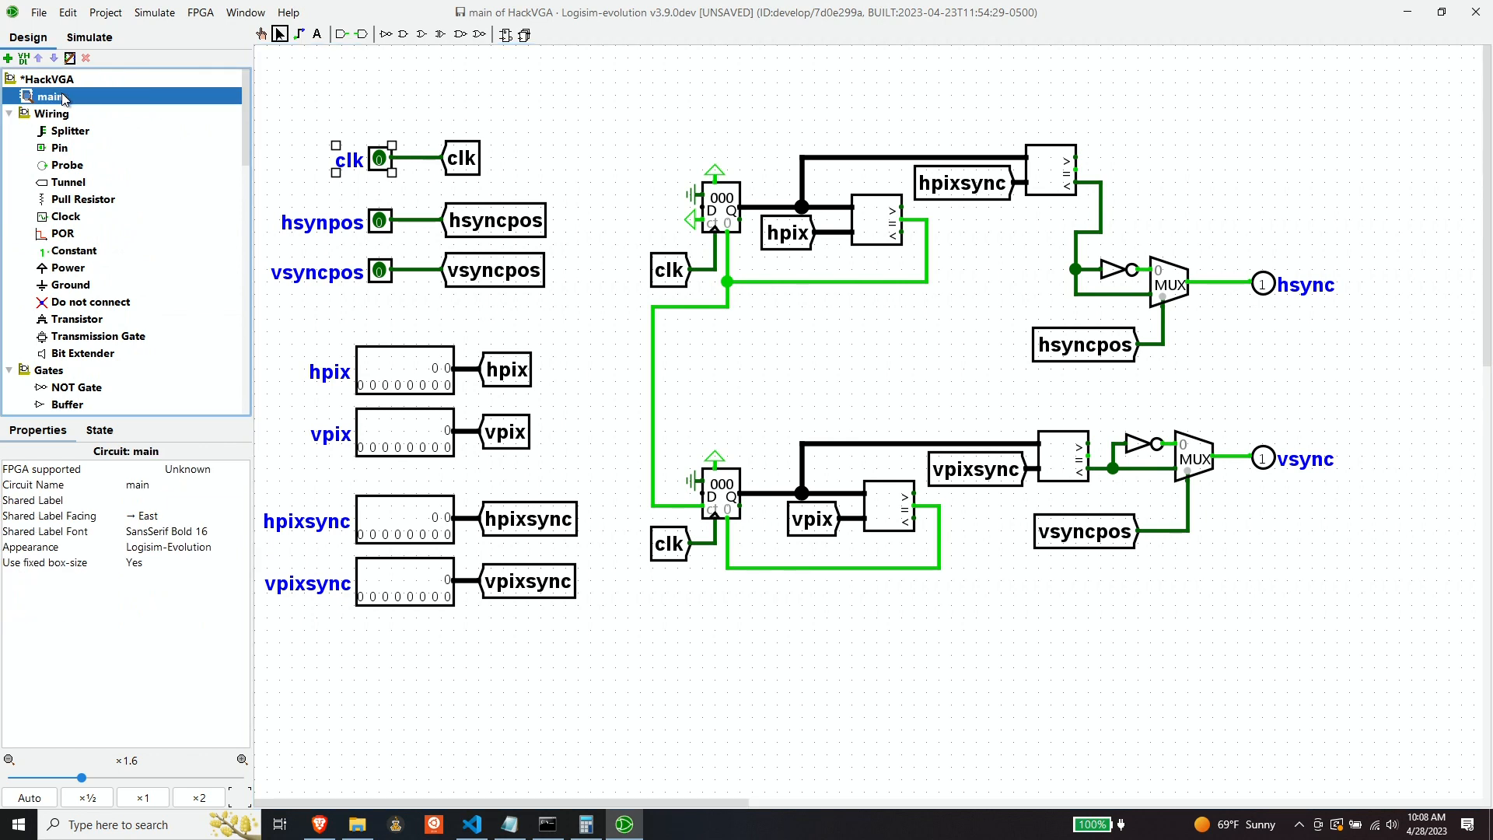
pyautogui.click(156, 483)
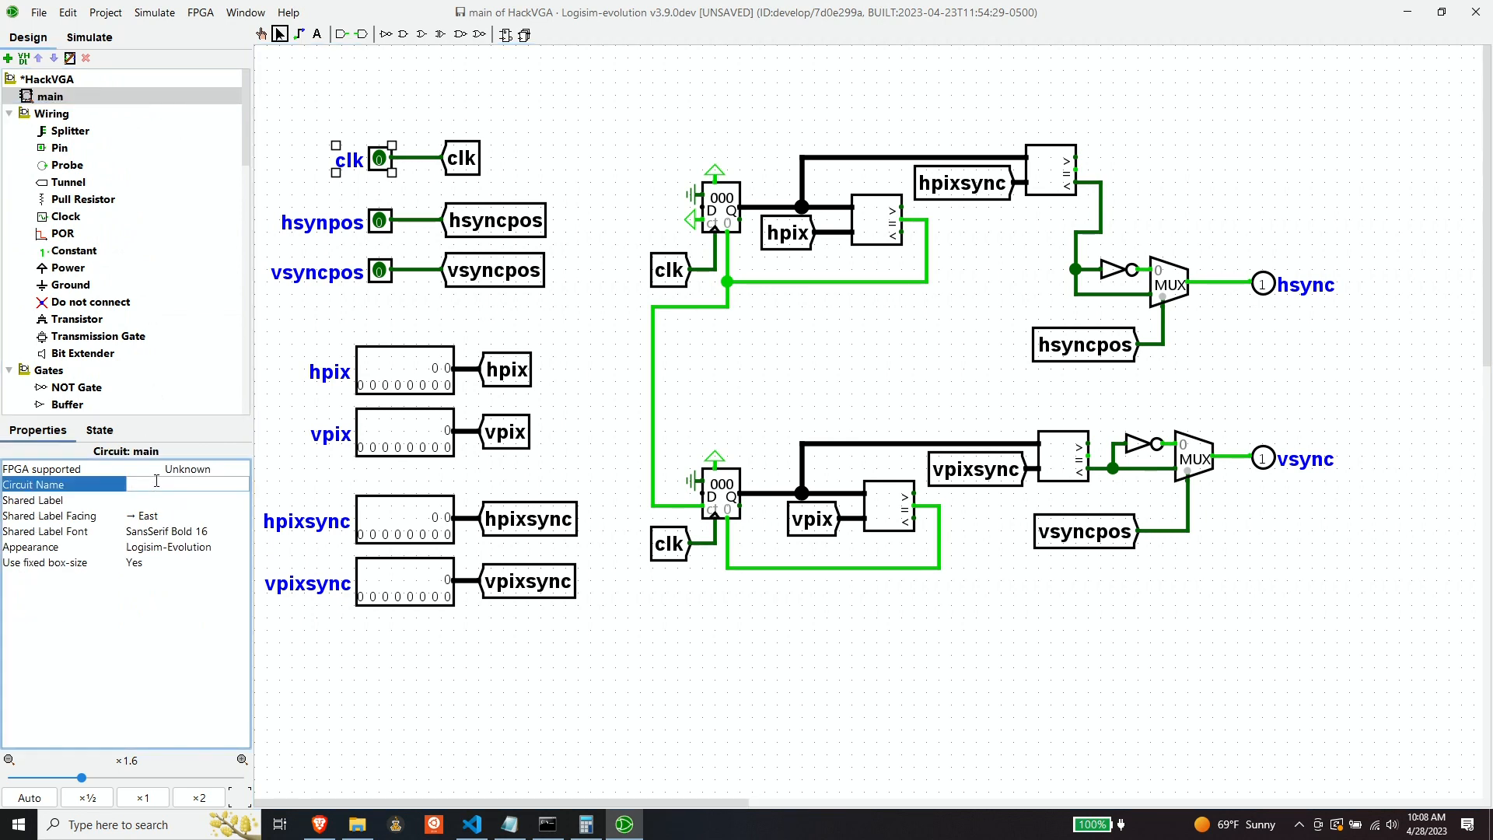
pyautogui.write('SyncPulseGenerator')
pyautogui.press('Return')
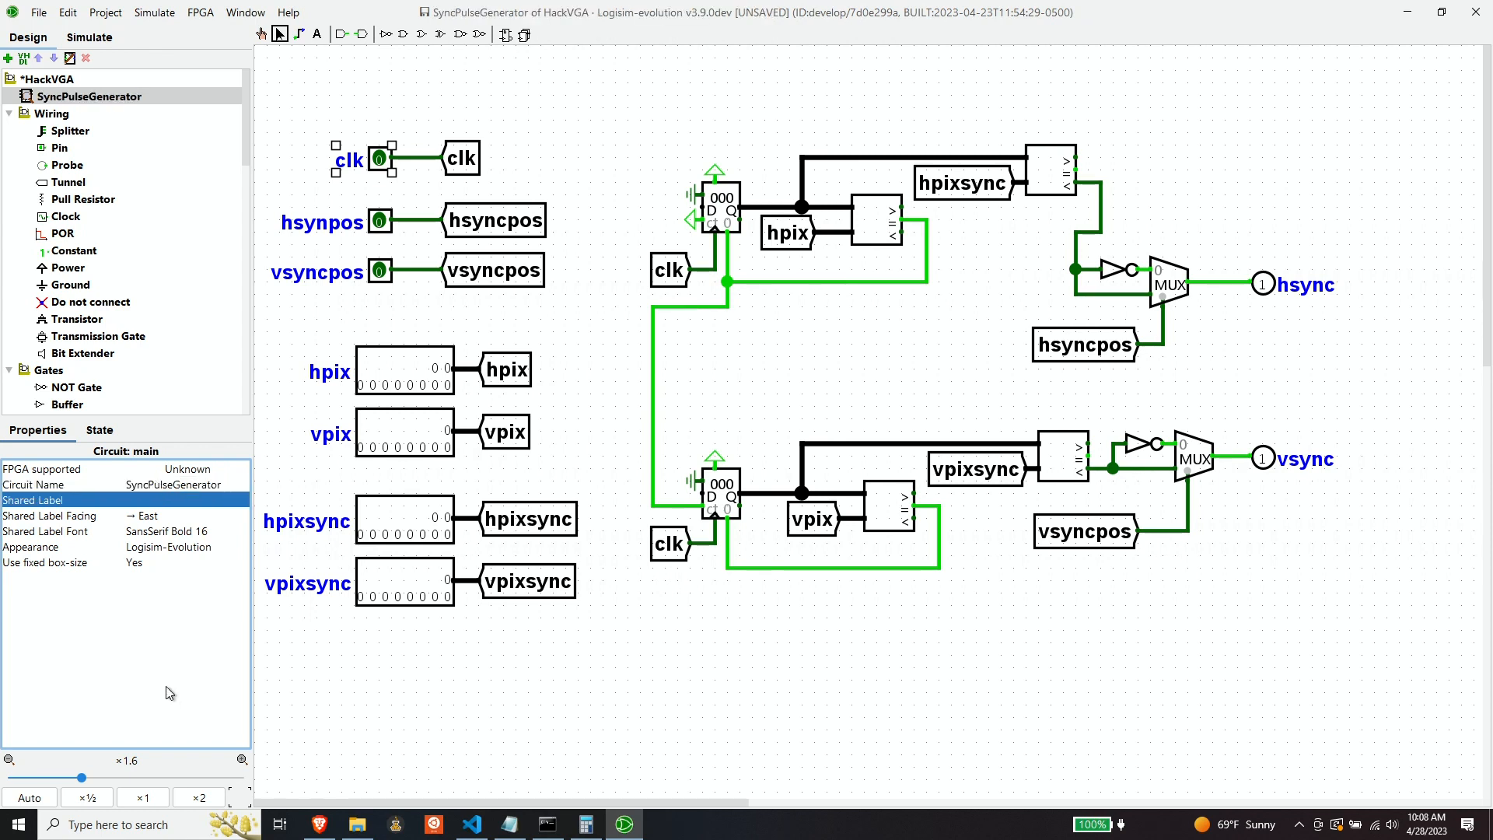
# Collapse the Wiring, Gates, Plexers, Arithmetic and Memory component libraries.
pyautogui.click(9, 117)
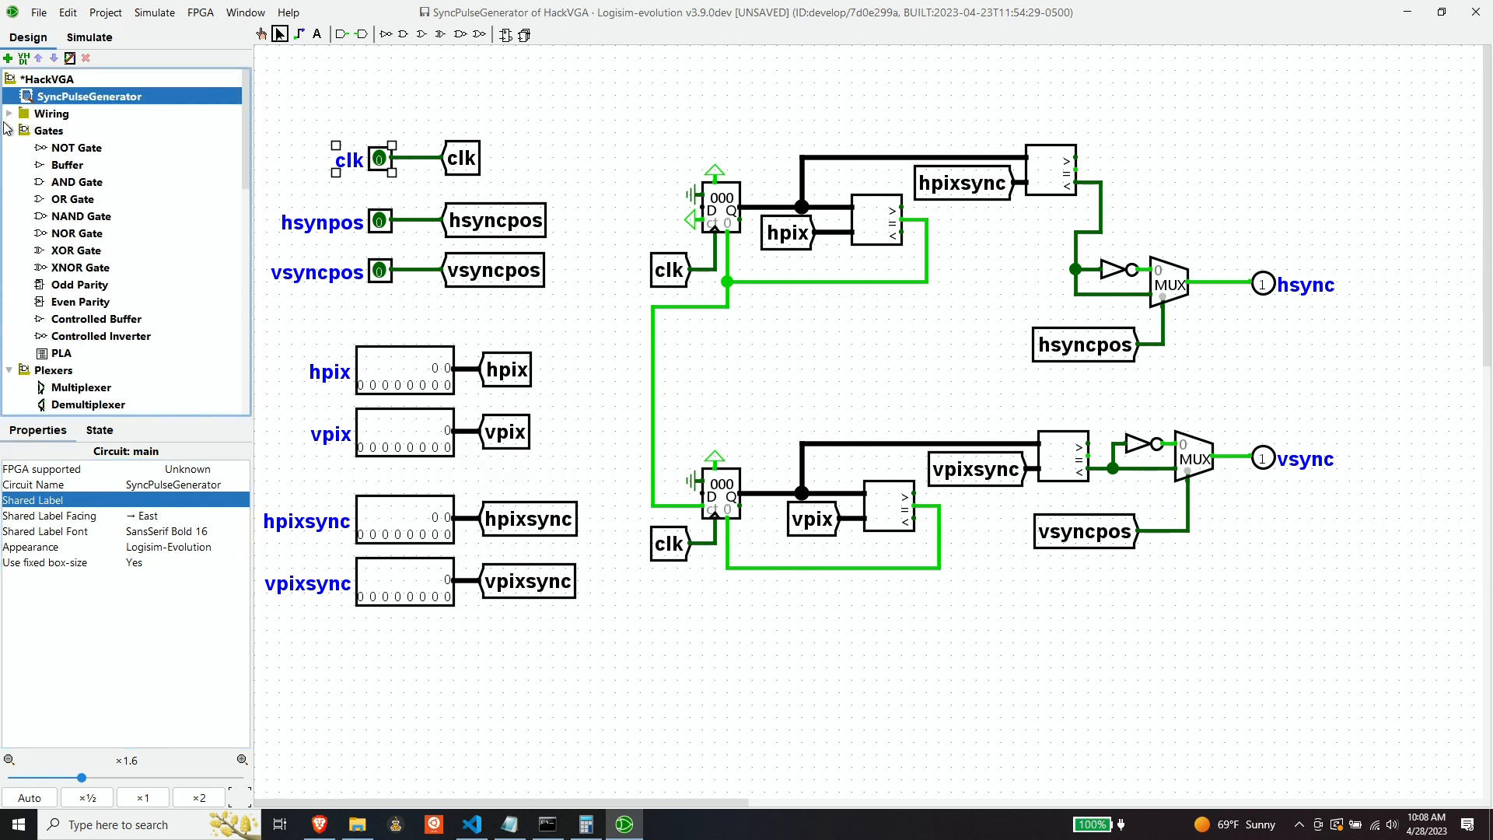
pyautogui.click(9, 131)
pyautogui.click(9, 147)
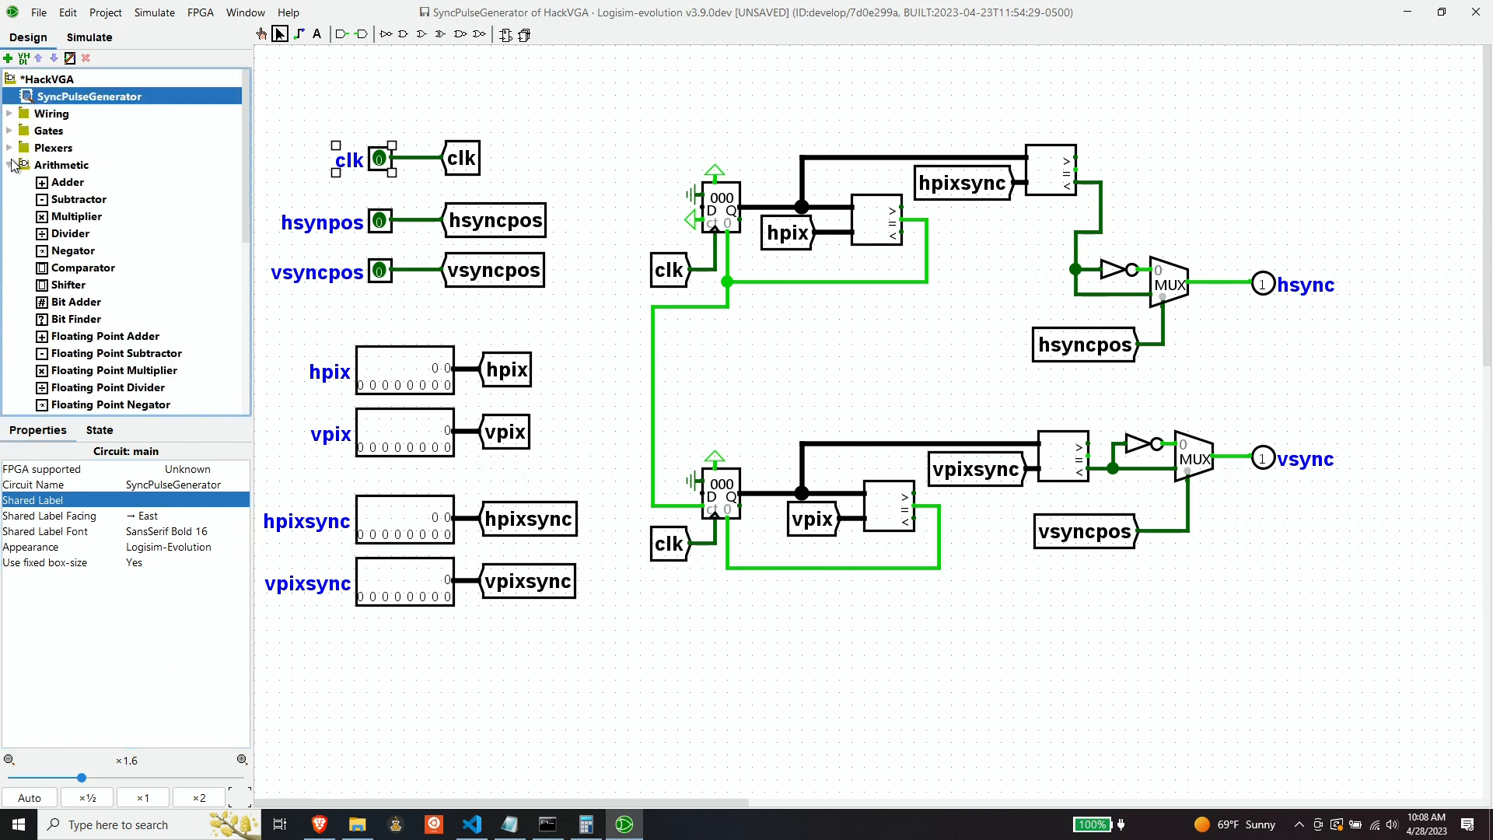
pyautogui.click(9, 164)
pyautogui.click(9, 181)
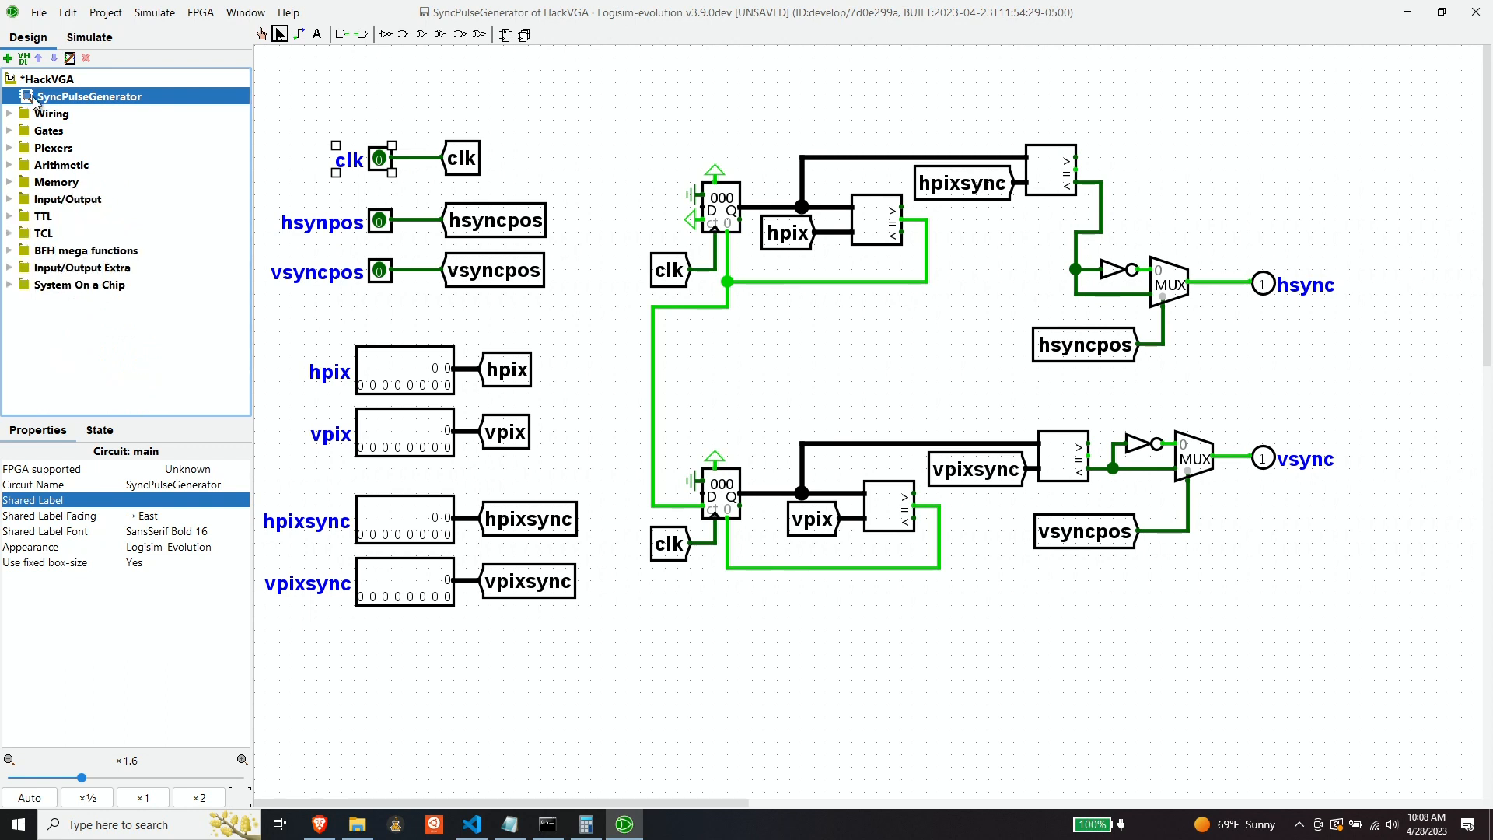
# Add a new circuit named TestSPG and place a SyncPulseGenerator subcircuit in the middle of its canvas.
pyautogui.click(9, 59)
pyautogui.write('TestSPG')
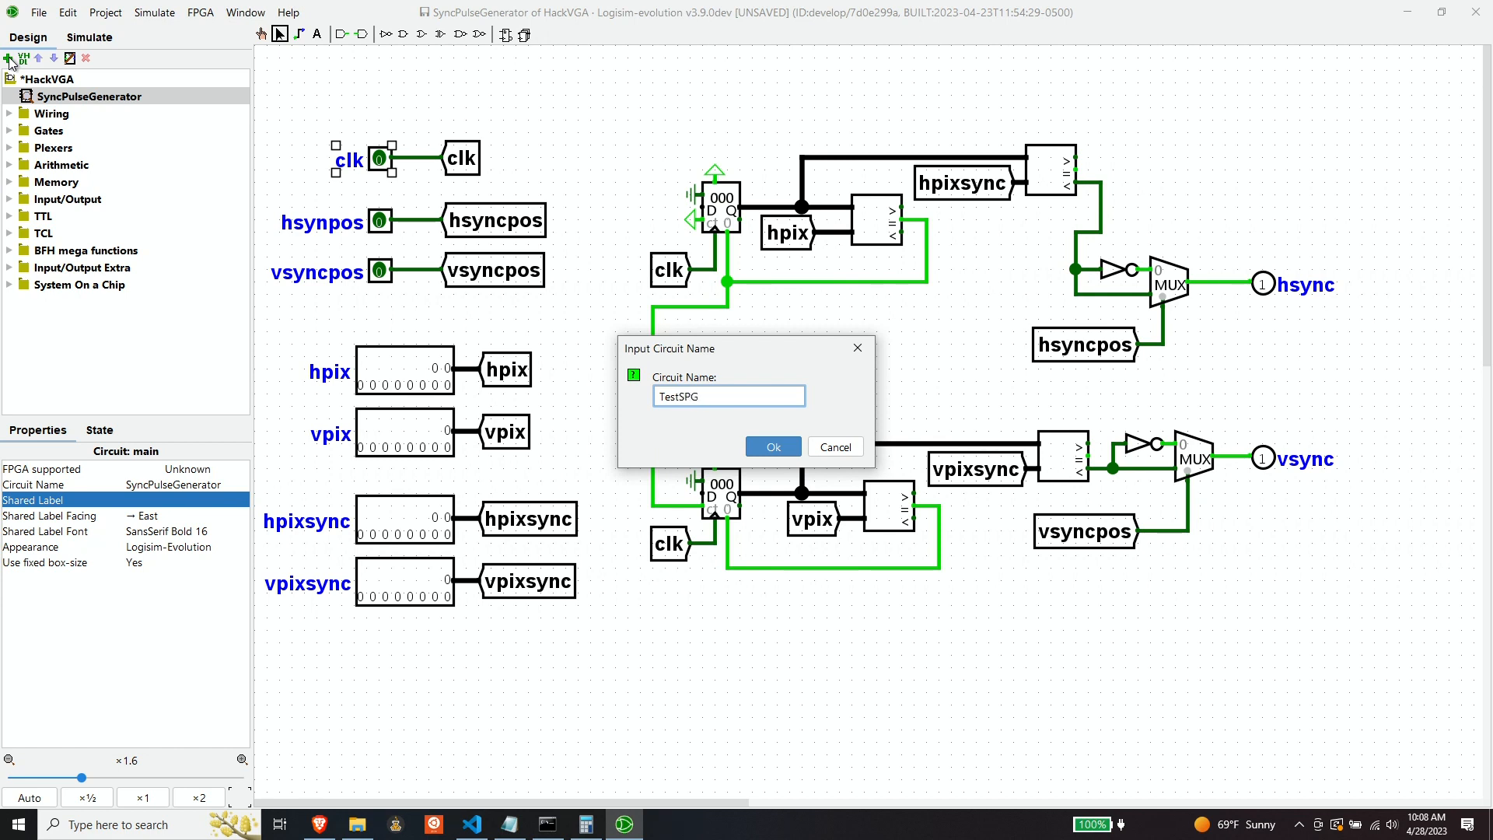
pyautogui.press('Return')
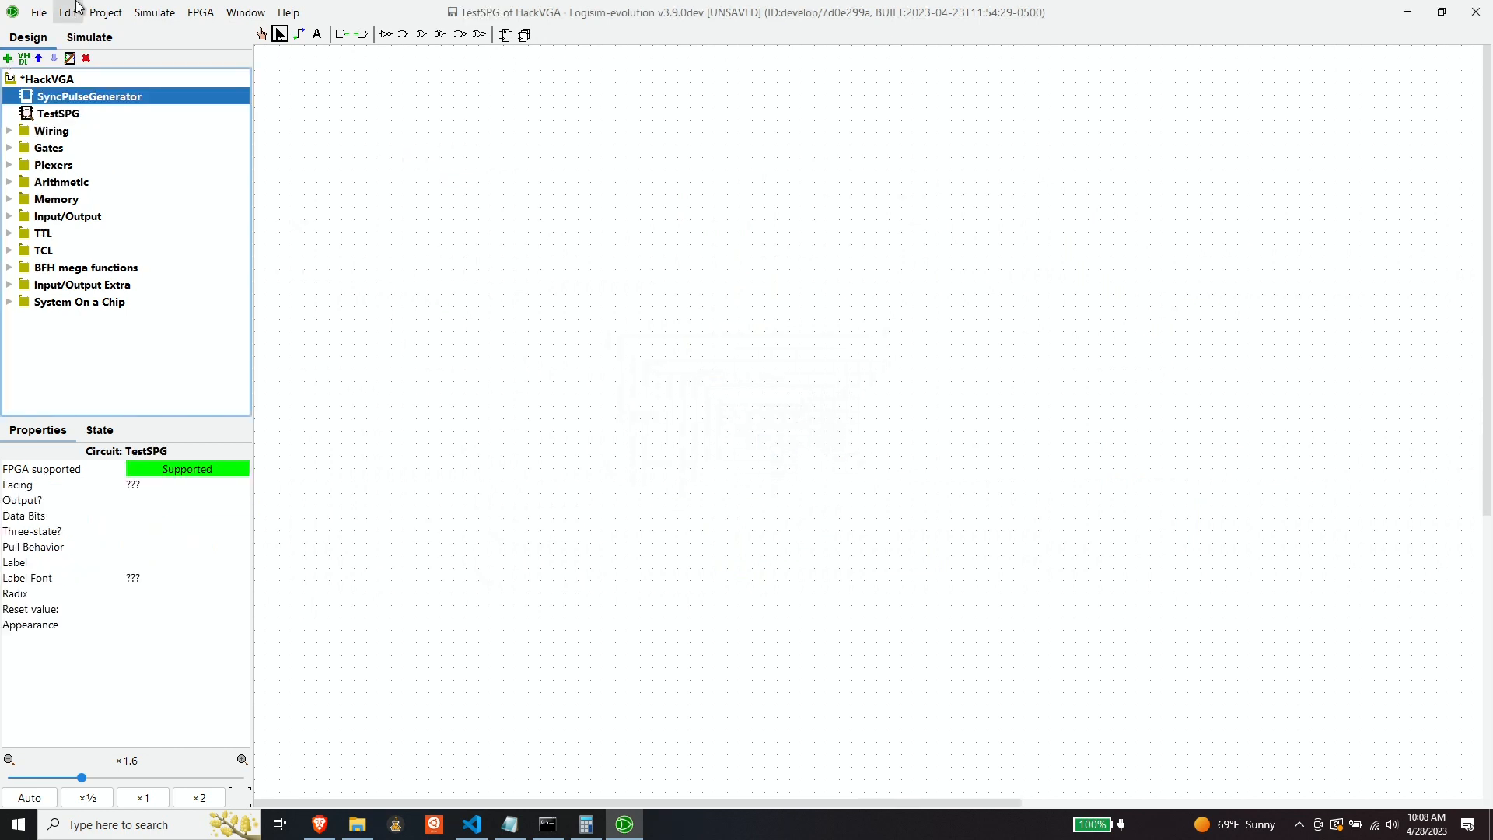
pyautogui.click(93, 103)
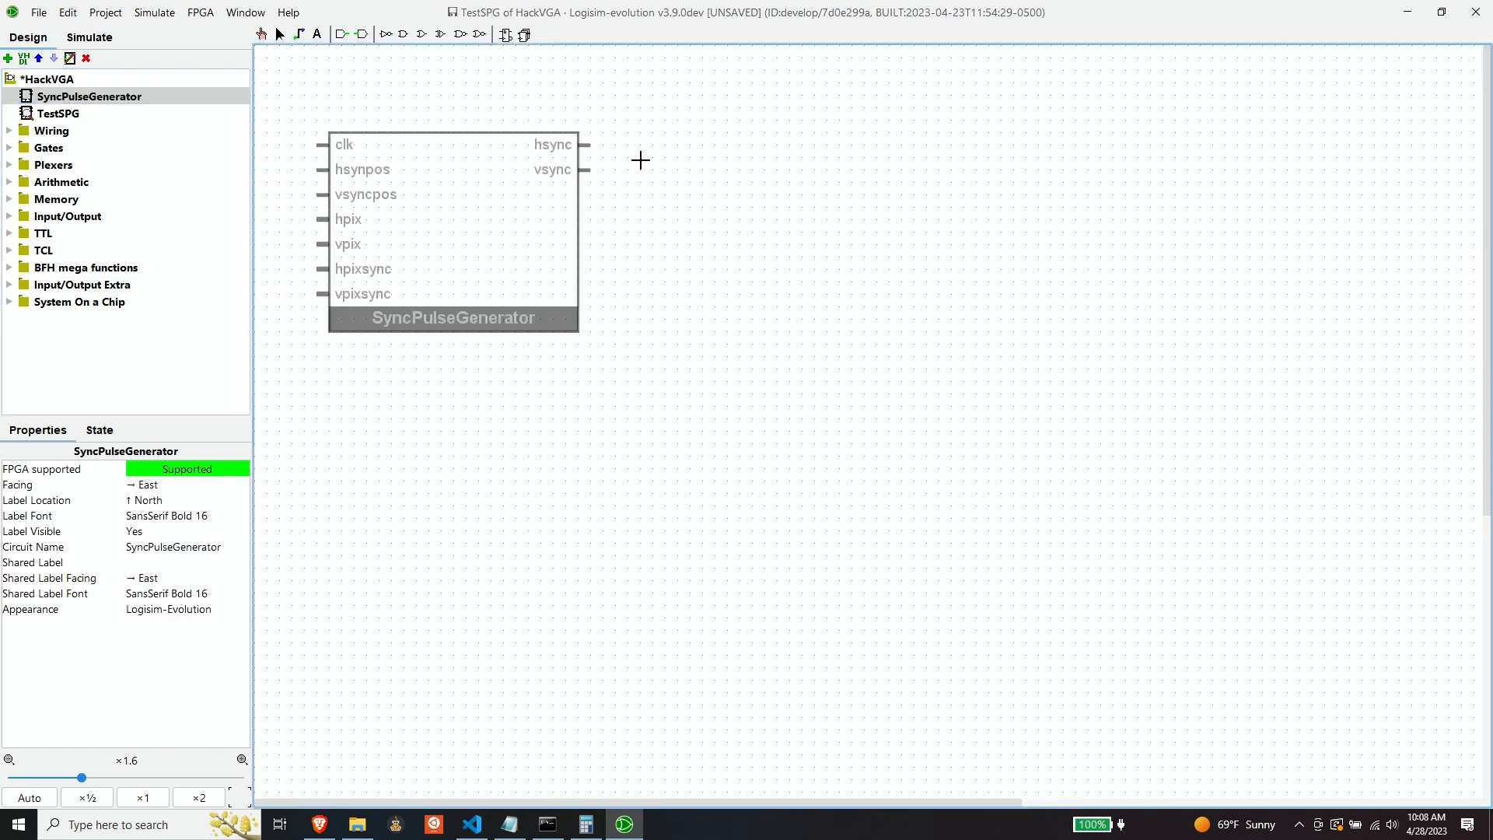
pyautogui.click(915, 242)
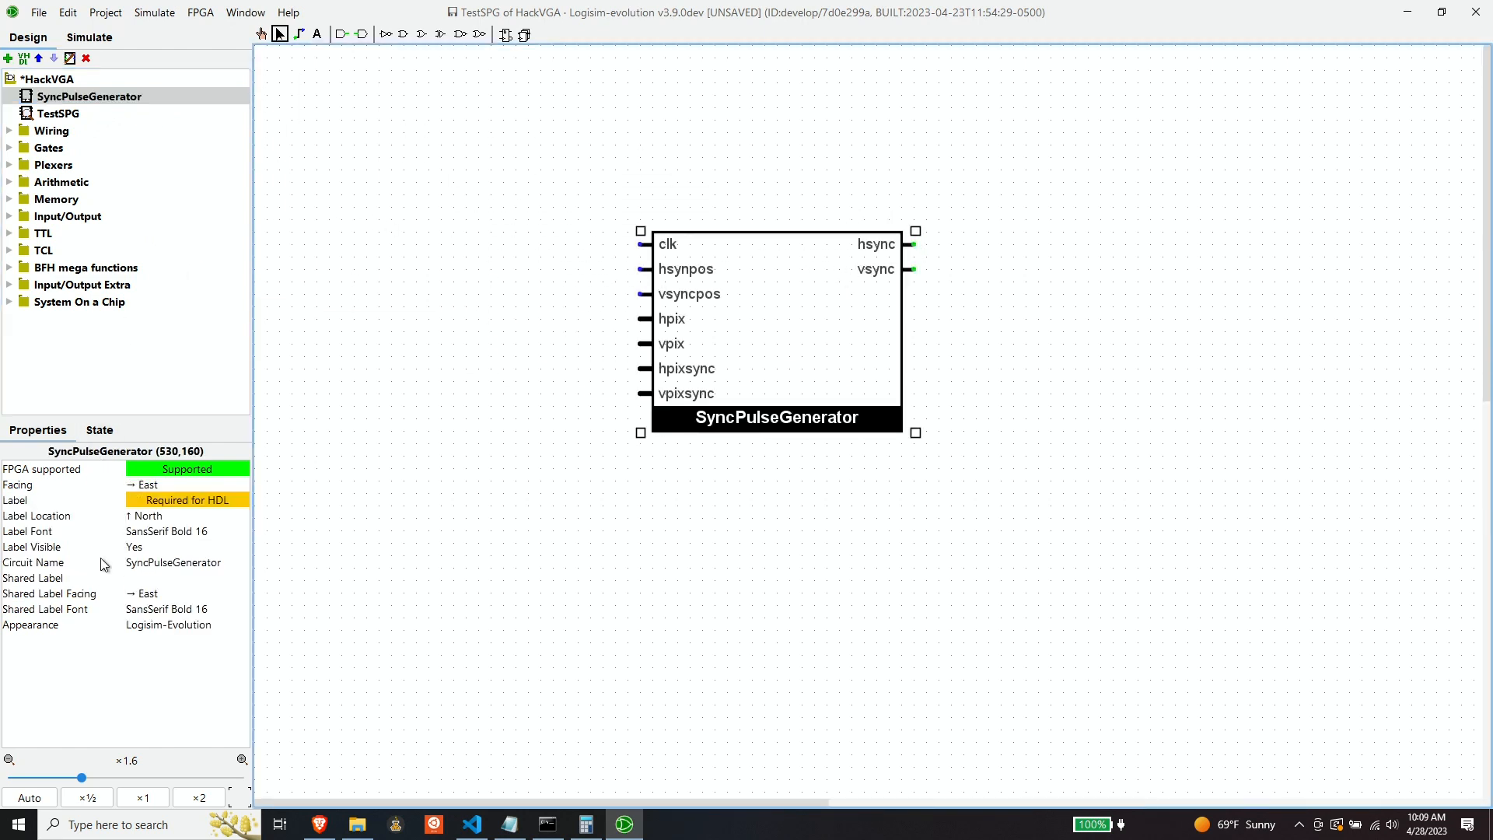
# Place a Clock component beside the SyncPulseGenerator block and wire it to the clk input.
pyautogui.click(9, 131)
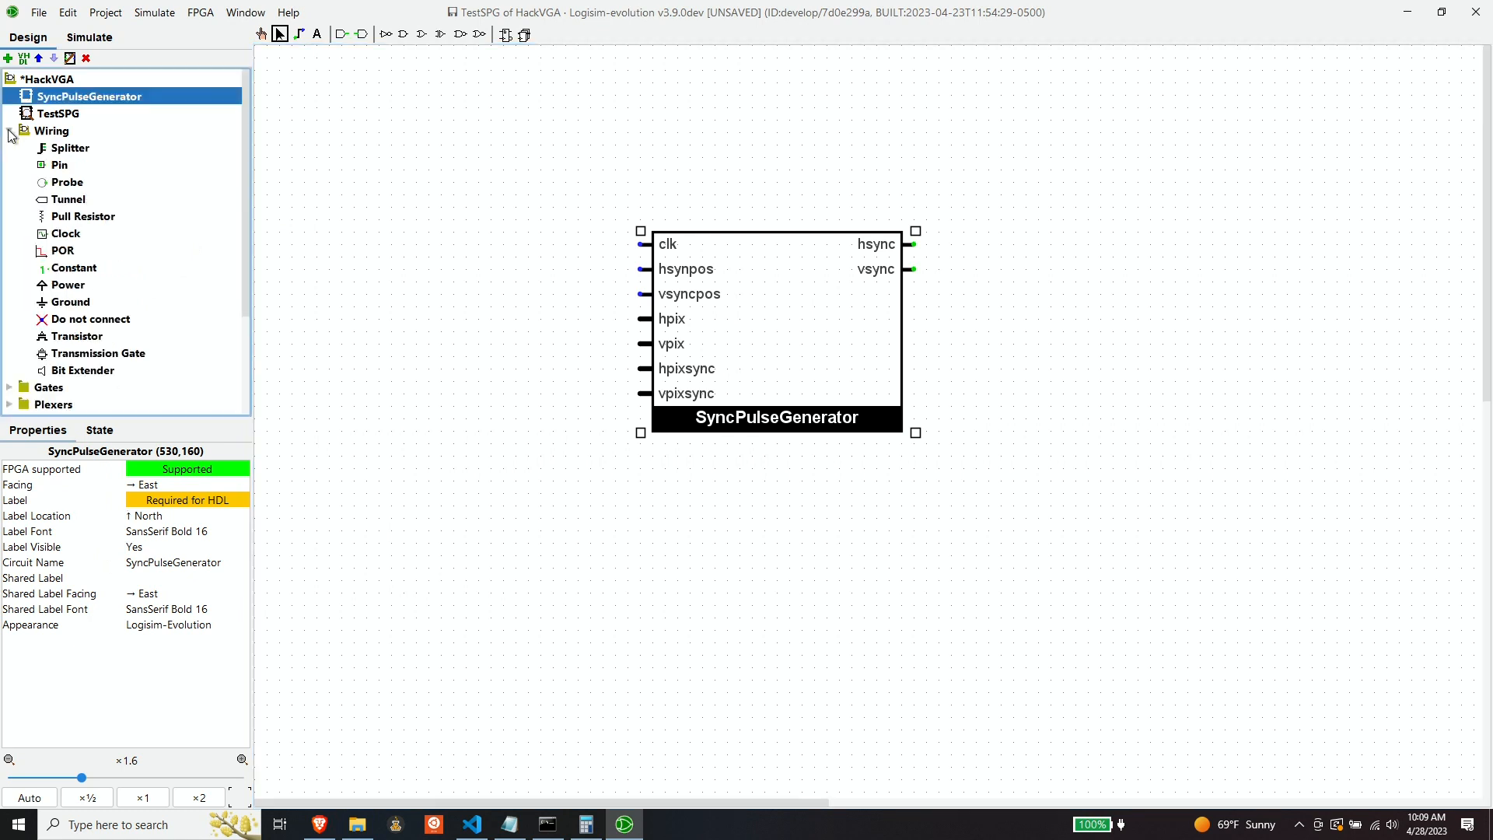
pyautogui.click(66, 235)
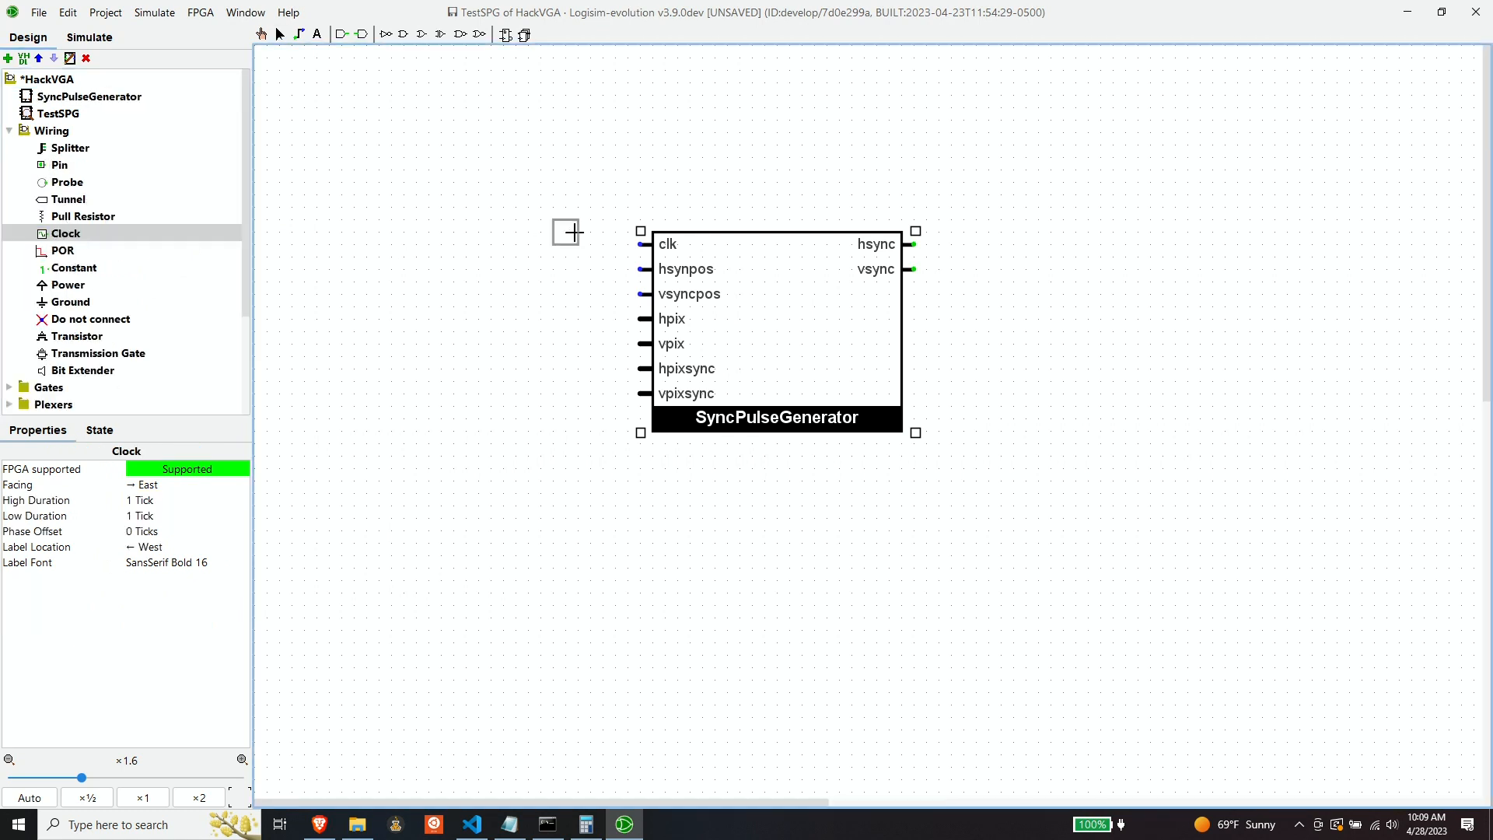
pyautogui.click(549, 244)
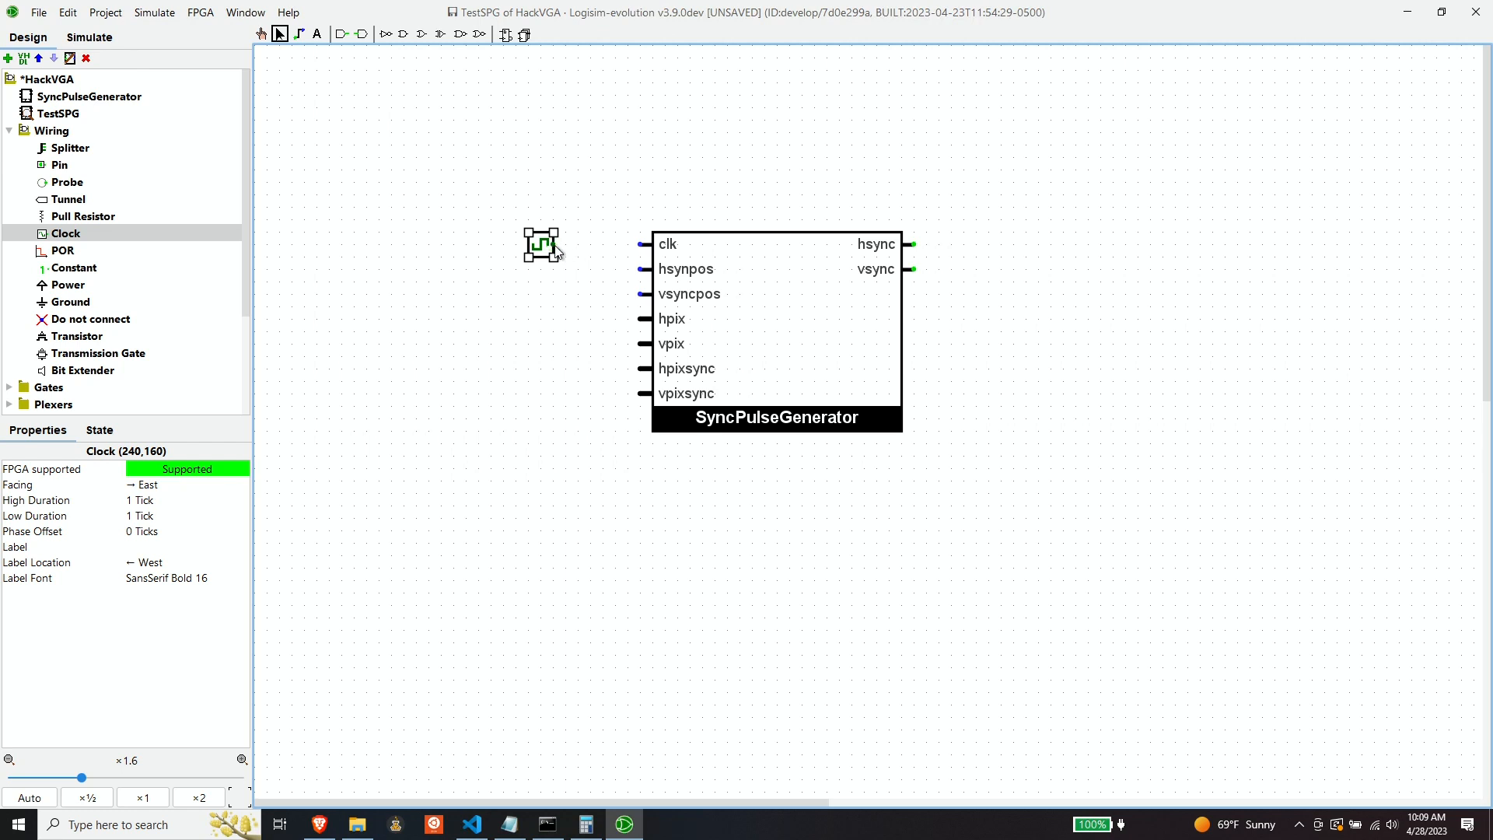
pyautogui.moveTo(557, 250); pyautogui.dragTo(644, 244)
pyautogui.click(596, 321)
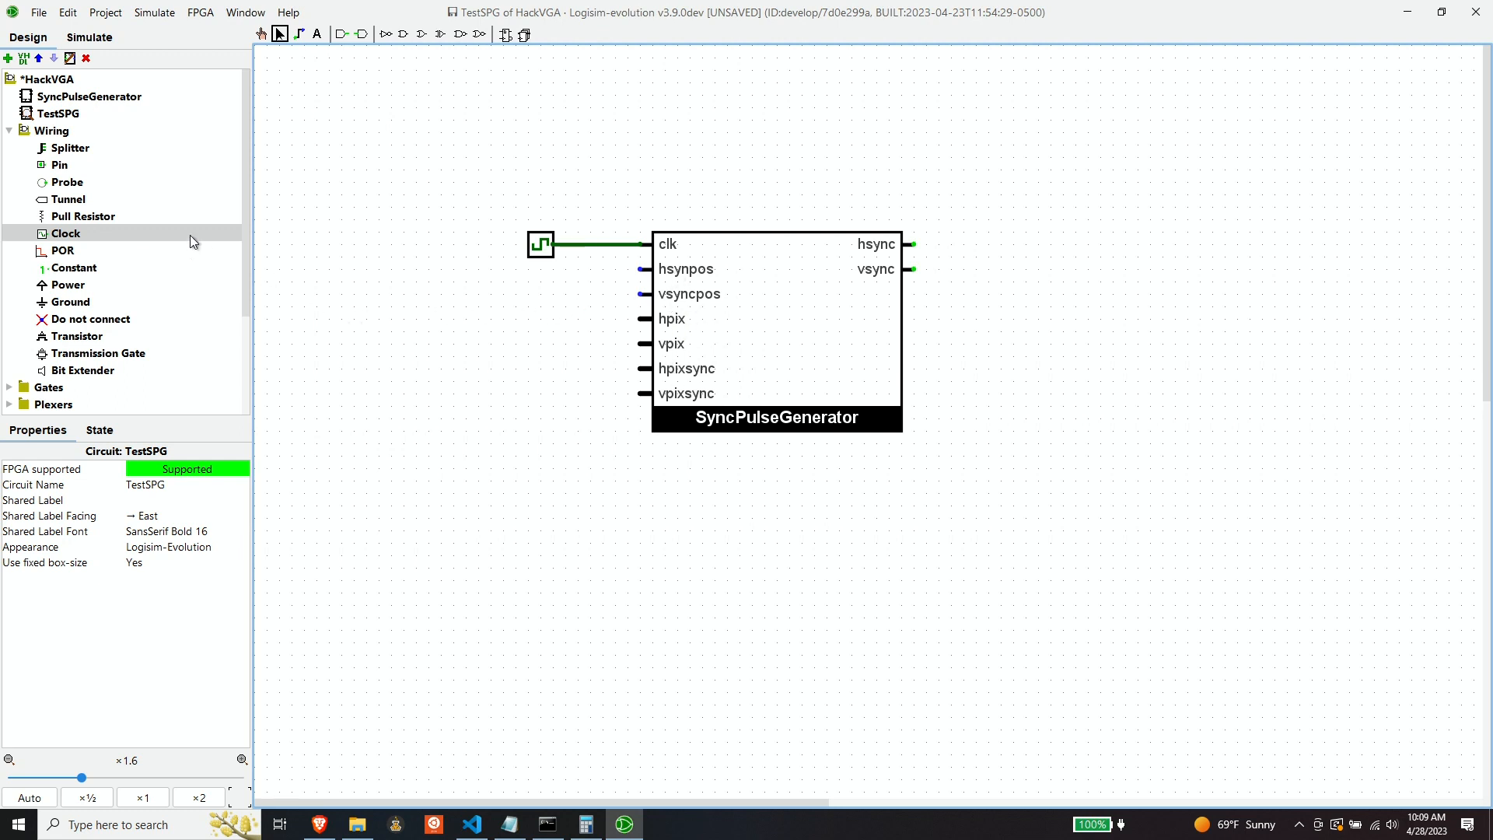
# Add two 1-bit input pins below the clock and wire them to the hsynpos and vsyncpos inputs.
pyautogui.click(60, 166)
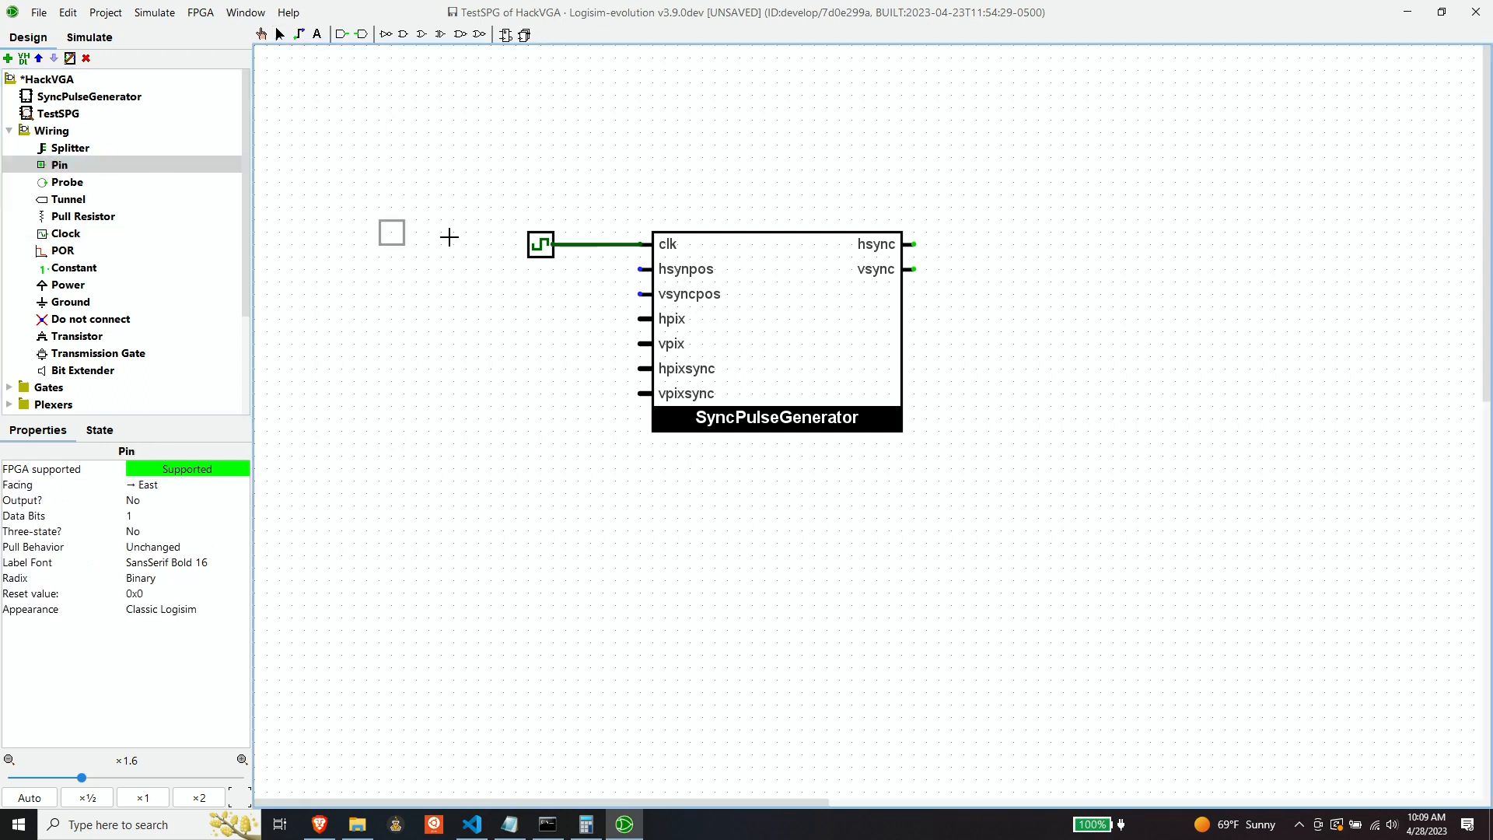
pyautogui.click(547, 271)
pyautogui.moveTo(553, 271); pyautogui.dragTo(645, 269)
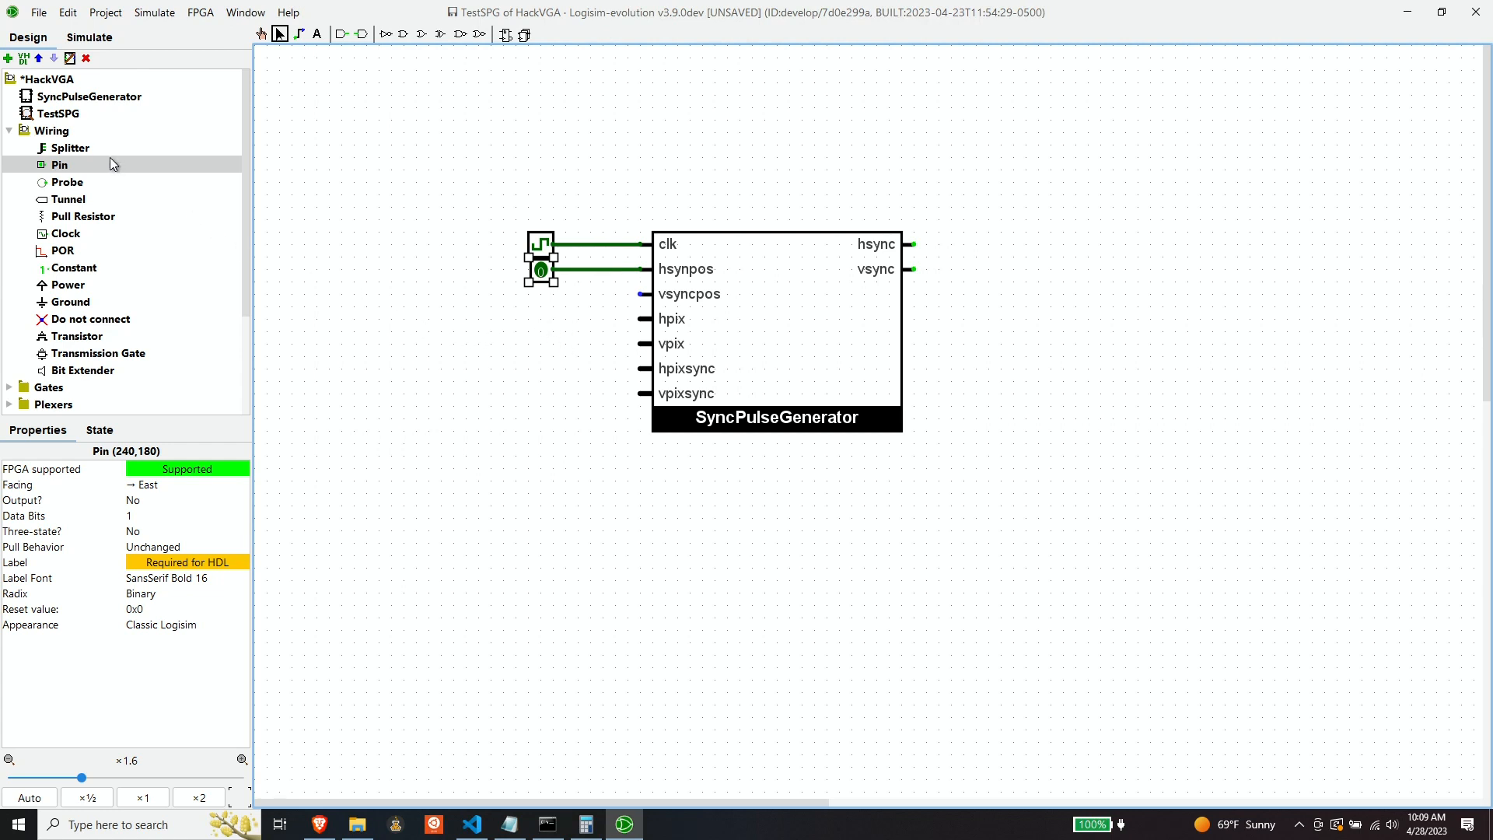
pyautogui.click(88, 162)
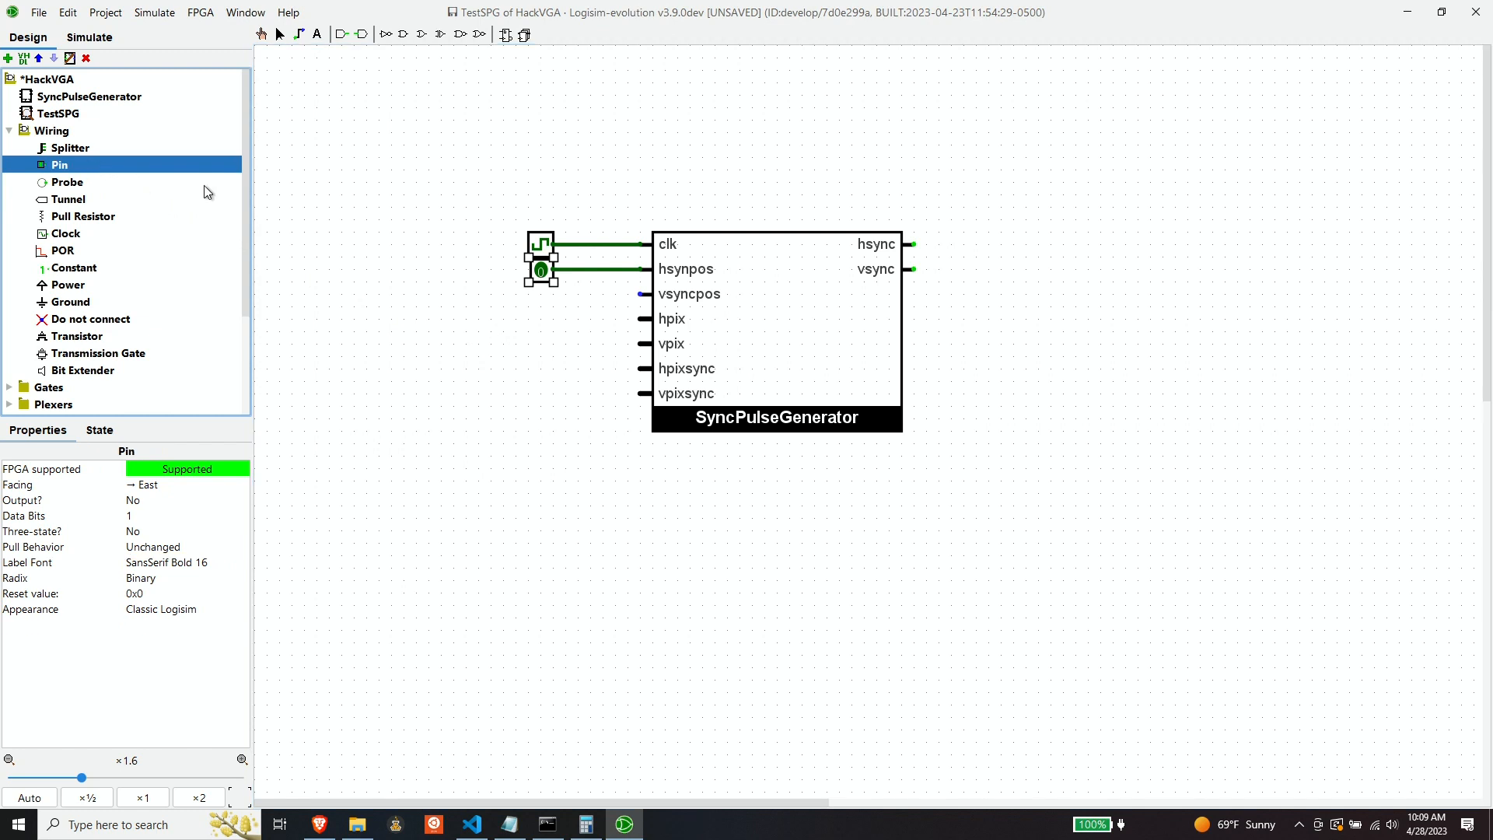
pyautogui.click(553, 296)
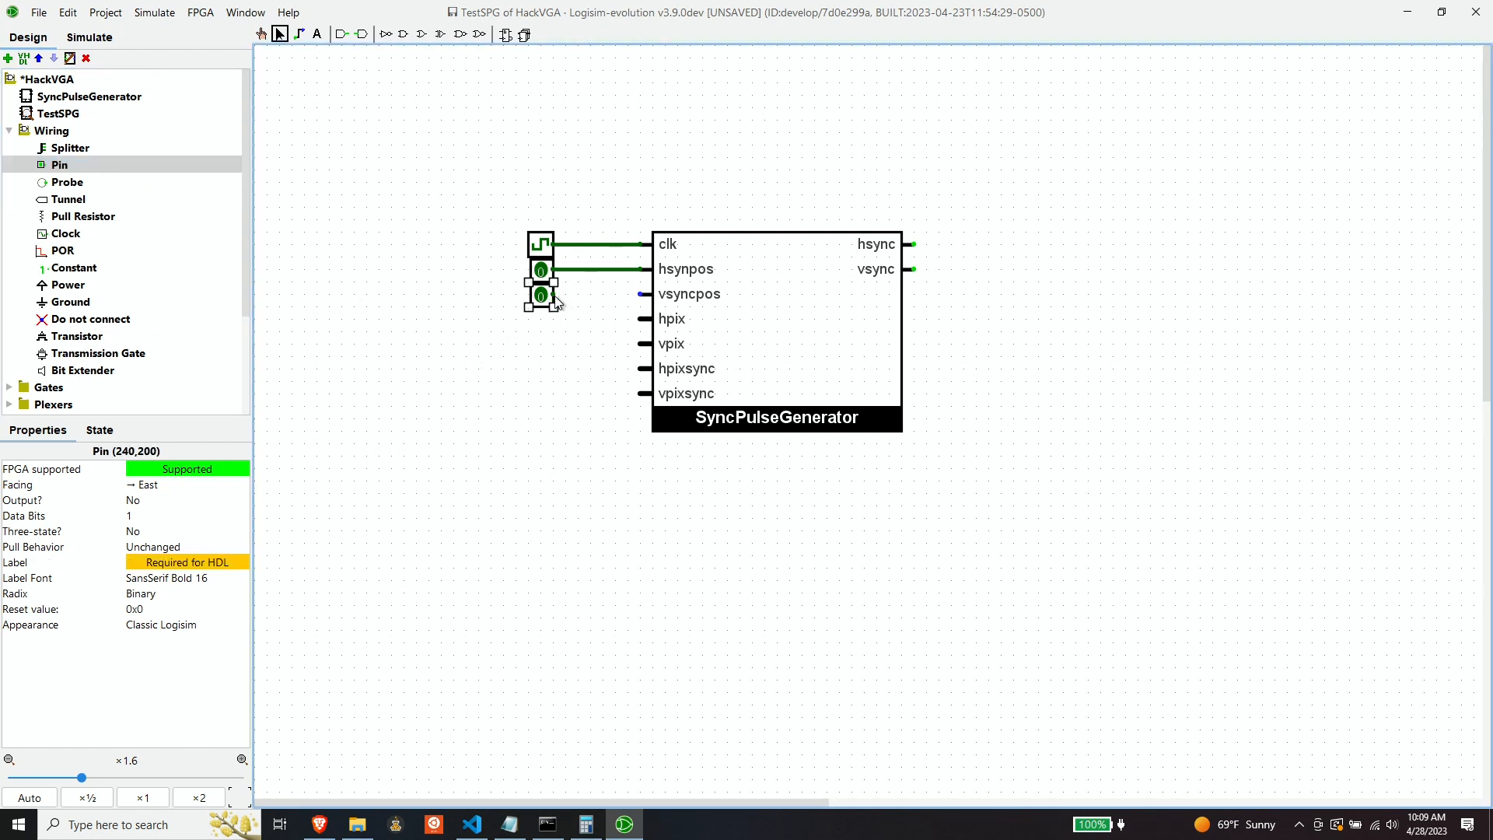
pyautogui.moveTo(553, 295); pyautogui.dragTo(642, 294)
pyautogui.click(574, 352)
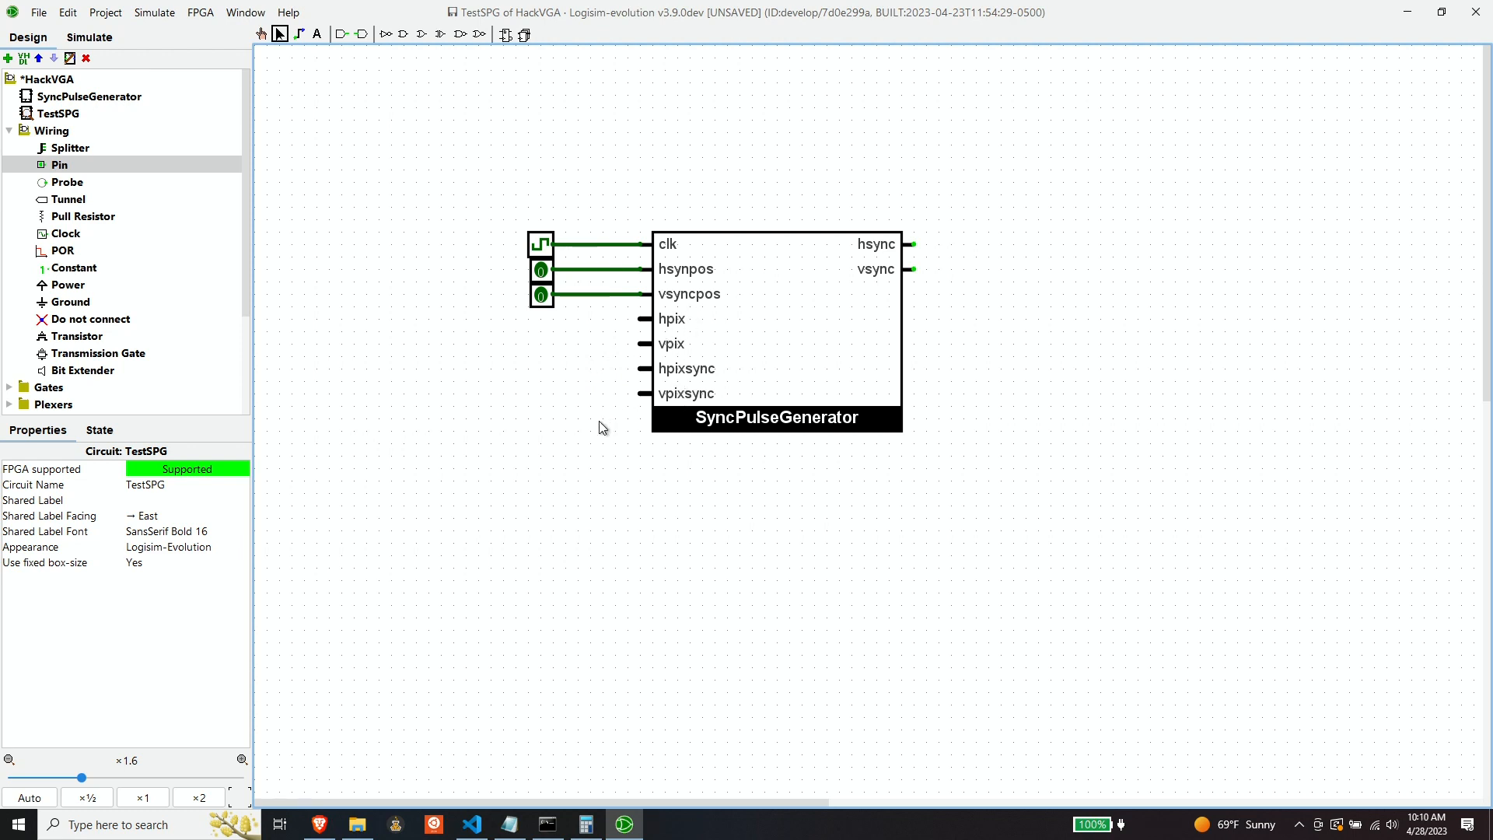
# Place a 10-bit constant below the pins, set its value to 0x280 (decimal 640), and wire it to the hpix input.
pyautogui.click(74, 267)
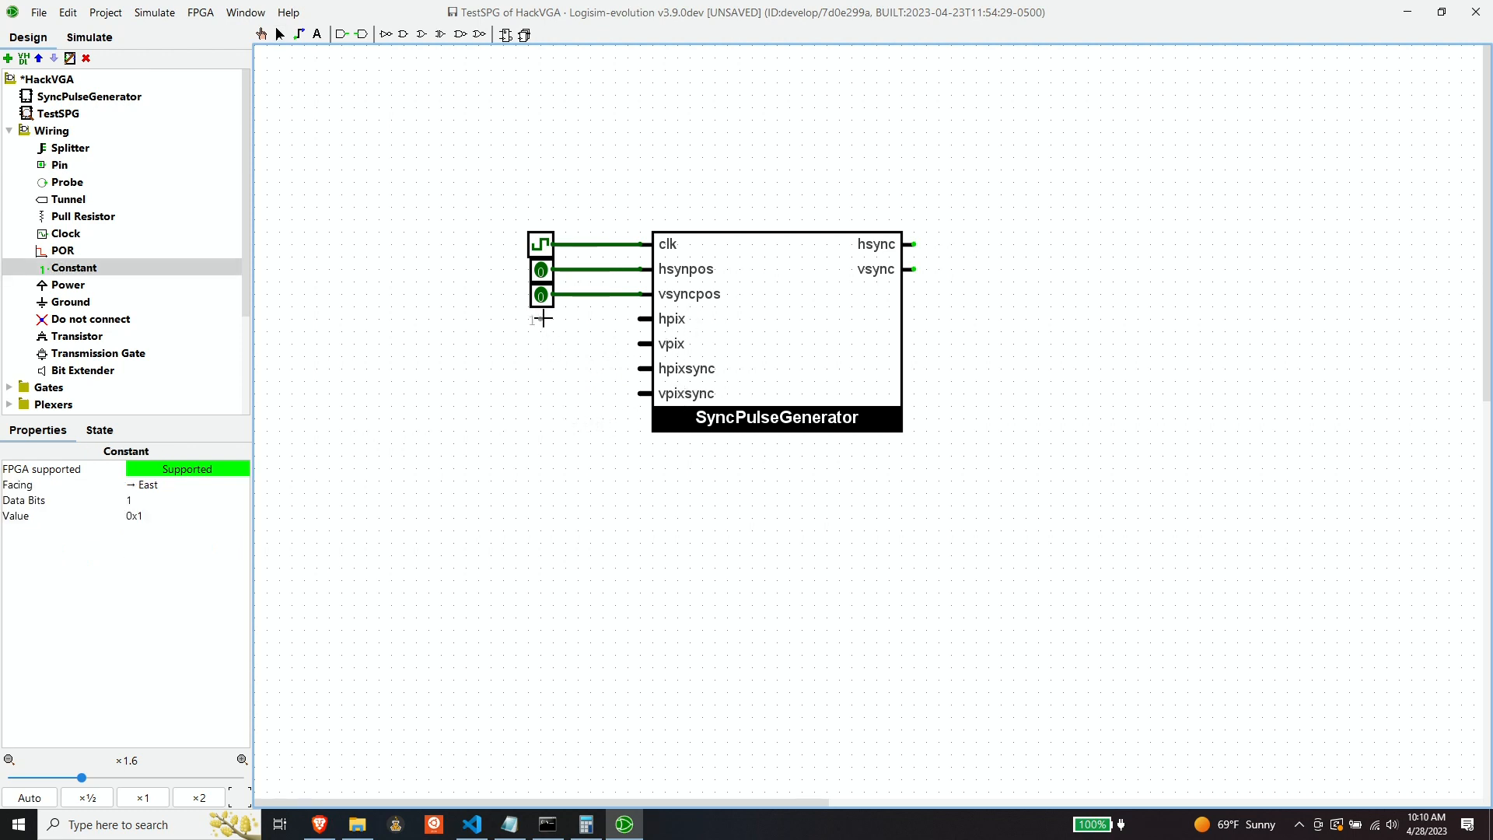
pyautogui.click(541, 318)
pyautogui.click(171, 514)
pyautogui.press('BackSpace')
pyautogui.click(586, 824)
pyautogui.write('640')
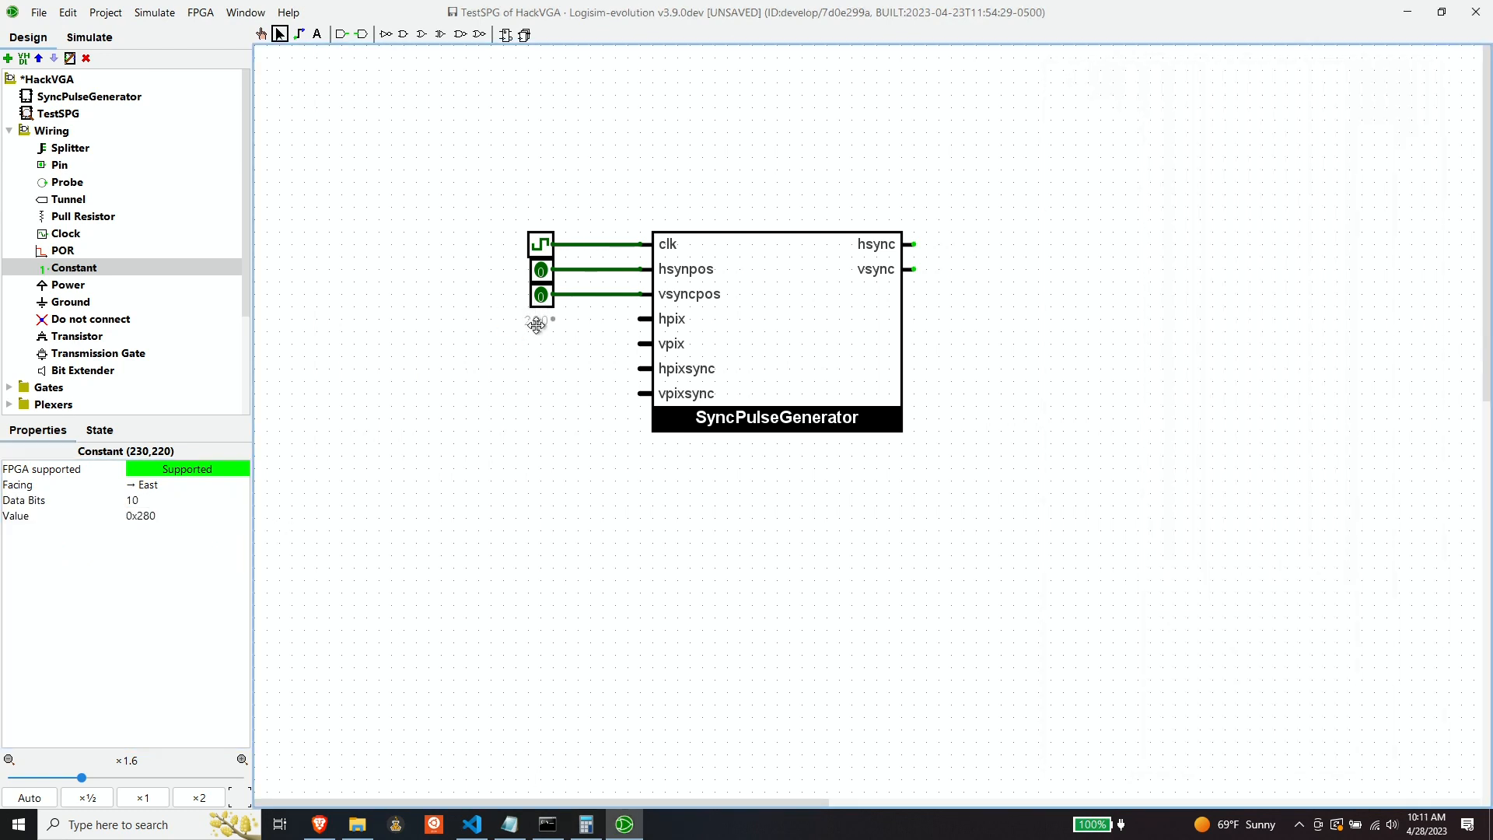
pyautogui.moveTo(553, 319); pyautogui.dragTo(639, 318)
# Place a constant below the hpix constant and convert decimal 275 to hexadecimal in the programmer Calculator.
pyautogui.click(74, 267)
pyautogui.click(540, 356)
pyautogui.click(585, 824)
pyautogui.click(1315, 476)
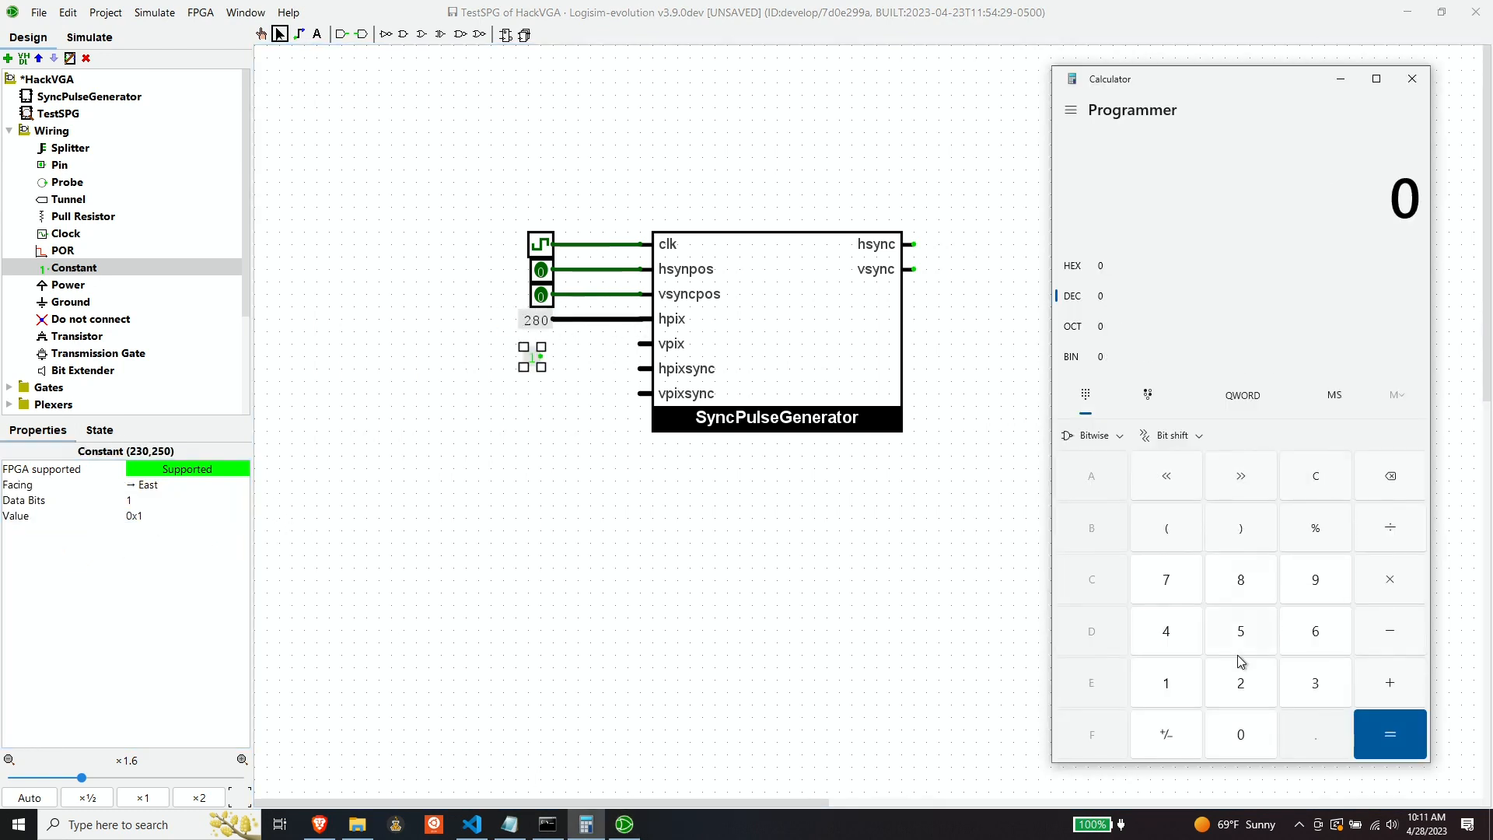
pyautogui.click(1240, 682)
pyautogui.click(1166, 580)
pyautogui.click(1240, 630)
# Set the new constant to 9 data bits with value 0x113 and wire it to the vpix input.
pyautogui.click(161, 501)
pyautogui.press('9')
pyautogui.click(166, 514)
pyautogui.press('BackSpace')
pyautogui.write('113')
pyautogui.press('Return')
pyautogui.moveTo(534, 357); pyautogui.dragTo(546, 344)
pyautogui.moveTo(553, 343); pyautogui.dragTo(640, 344)
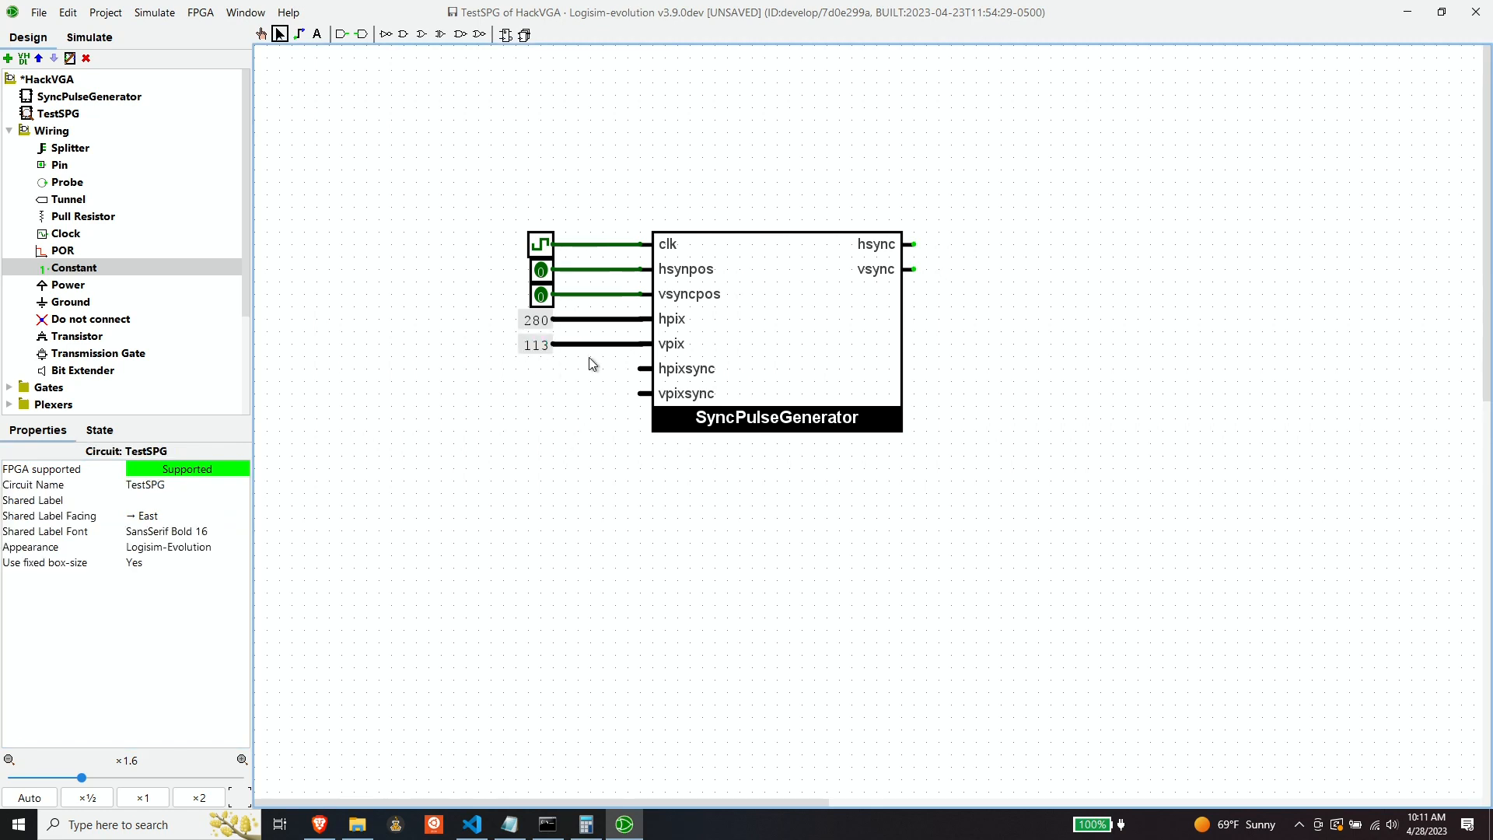
# Place a 10-bit constant below the vpix constant and convert decimal 48 to hexadecimal in Calculator.
pyautogui.click(74, 267)
pyautogui.click(540, 381)
pyautogui.click(160, 500)
pyautogui.press('1')
pyautogui.click(171, 516)
pyautogui.press('BackSpace')
pyautogui.write('3ff')
pyautogui.press('Return')
pyautogui.click(585, 824)
pyautogui.write('48')
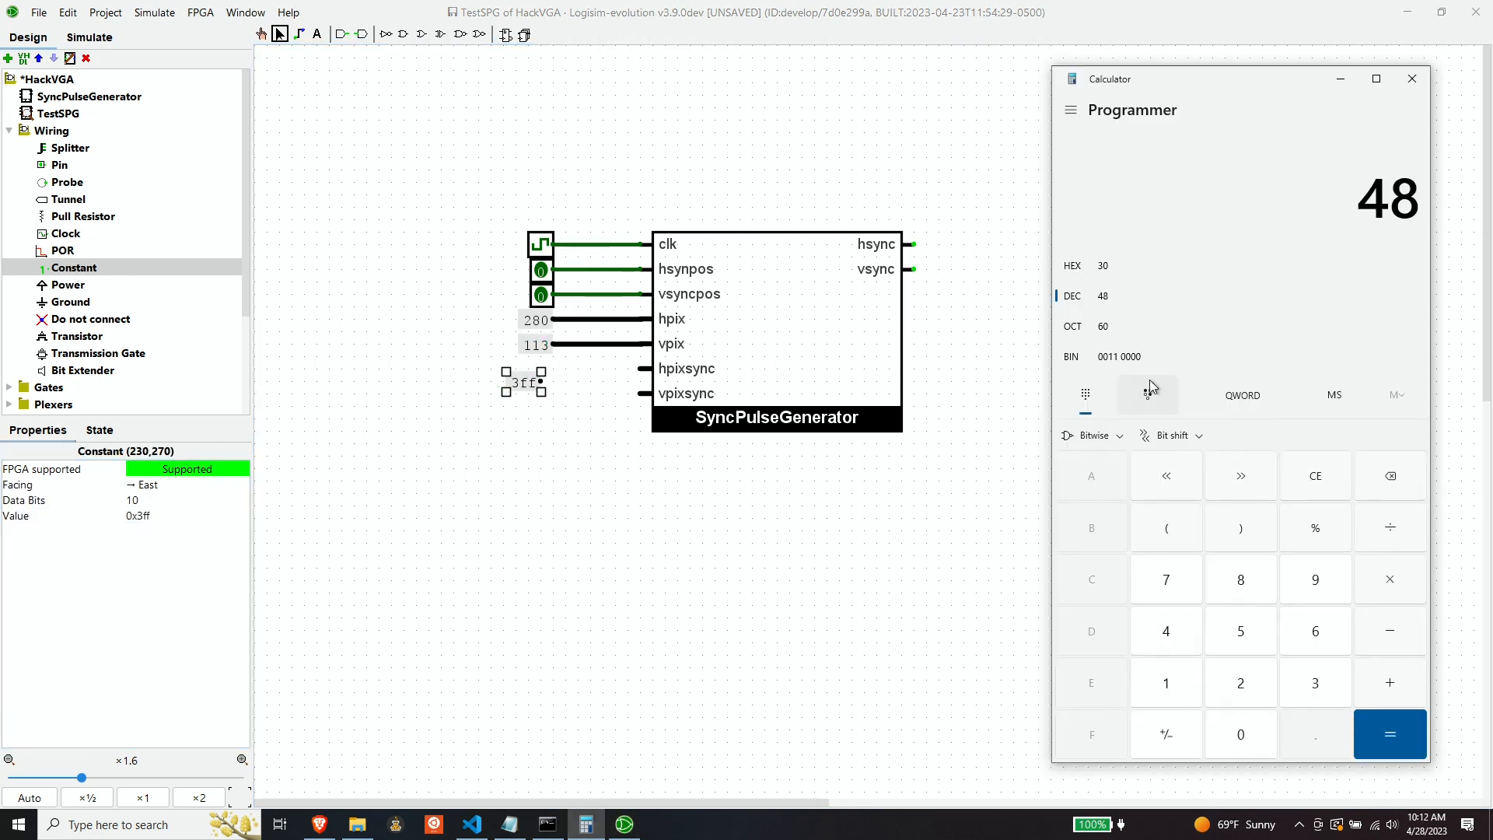
# Set the 10-bit constant's value to 0x30 and wire it to the hpixsync input.
pyautogui.click(173, 517)
pyautogui.press('BackSpace')
pyautogui.press('BackSpace')
pyautogui.press('BackSpace')
pyautogui.write('30')
pyautogui.press('Return')
pyautogui.moveTo(522, 383); pyautogui.dragTo(534, 370)
pyautogui.moveTo(553, 368); pyautogui.dragTo(640, 368)
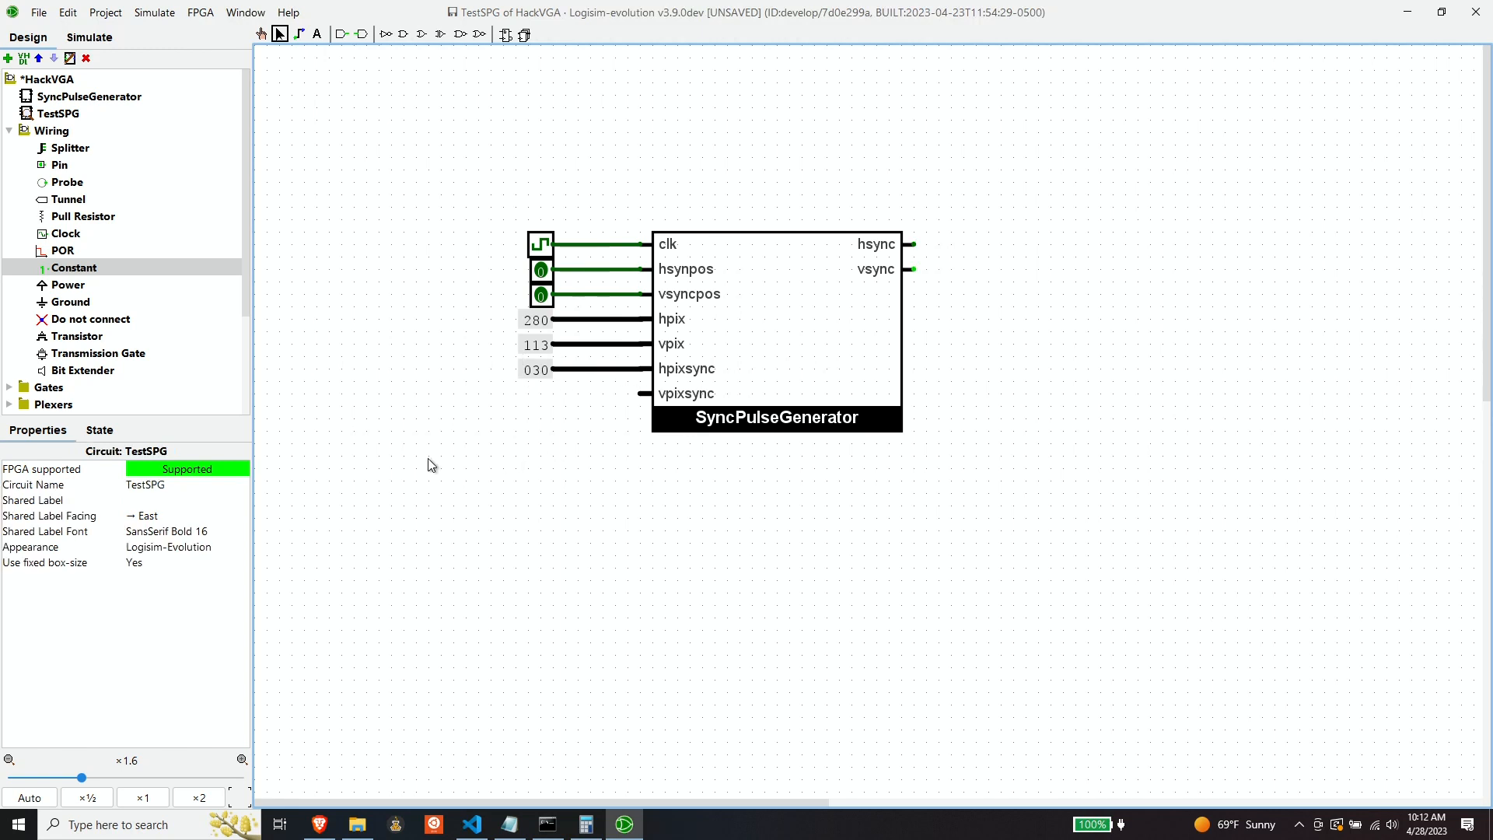
# Place a 9-bit constant with value 0x00a below the hpixsync constant and wire it to the vpixsync input.
pyautogui.click(541, 406)
pyautogui.click(161, 501)
pyautogui.press('9')
pyautogui.click(202, 515)
pyautogui.press('BackSpace')
pyautogui.press('BackSpace')
pyautogui.press('BackSpace')
pyautogui.write('00')
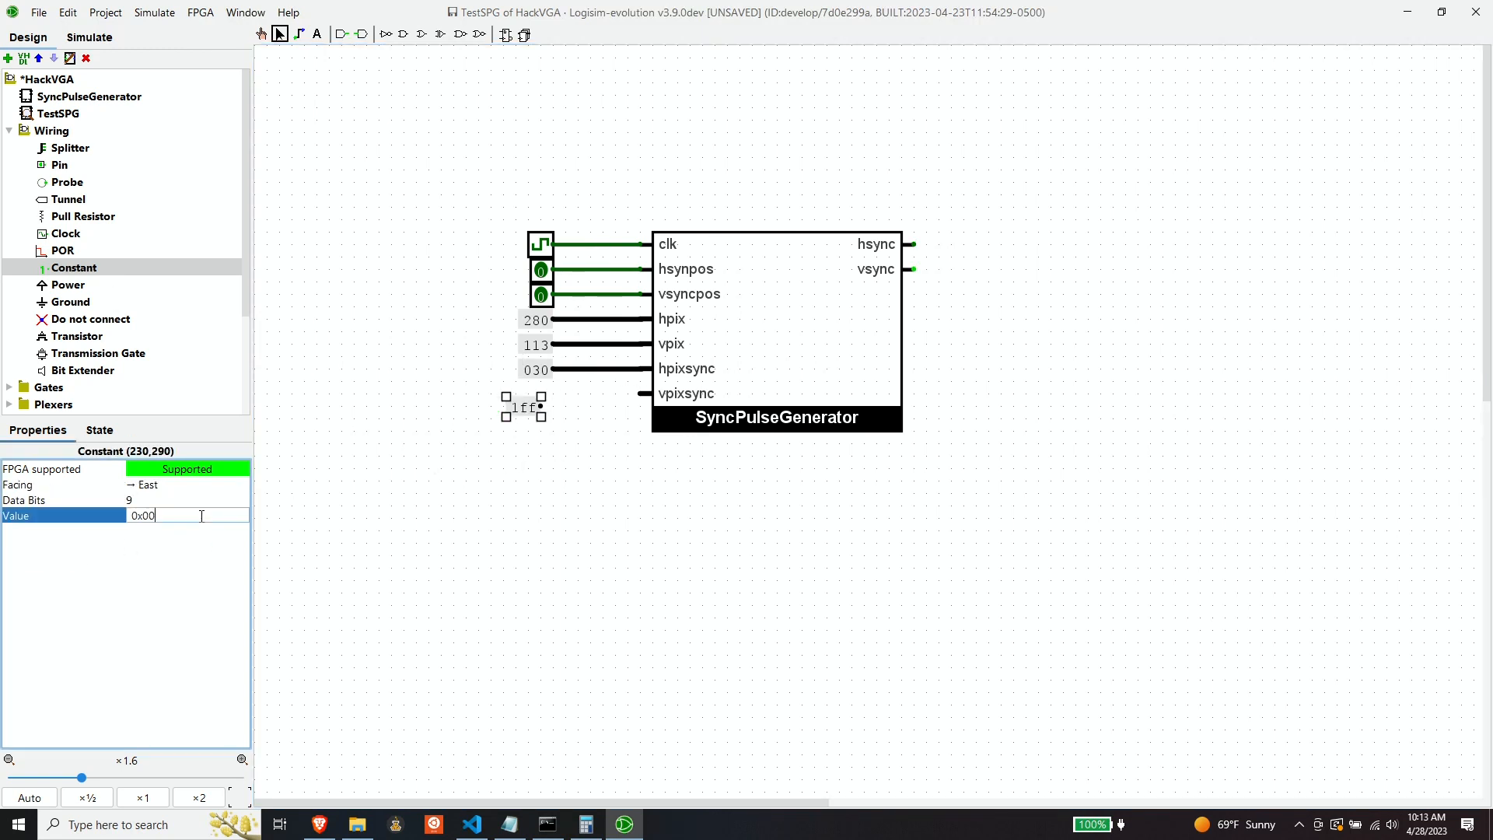
pyautogui.write('a')
pyautogui.press('Return')
pyautogui.moveTo(523, 407); pyautogui.dragTo(640, 394)
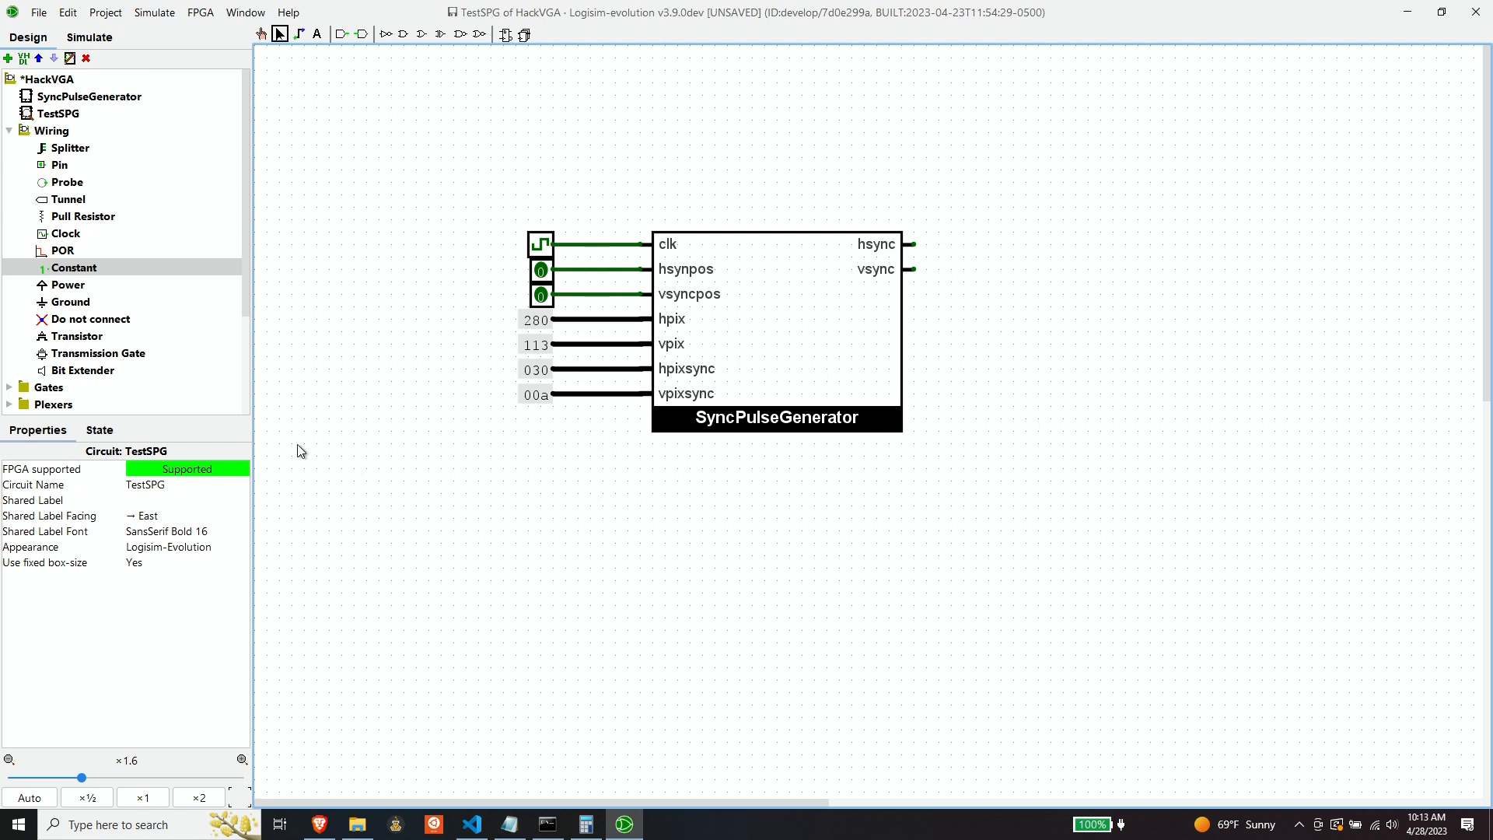
# Place a pin across from the hsync port, facing west and configured as an output.
pyautogui.click(59, 165)
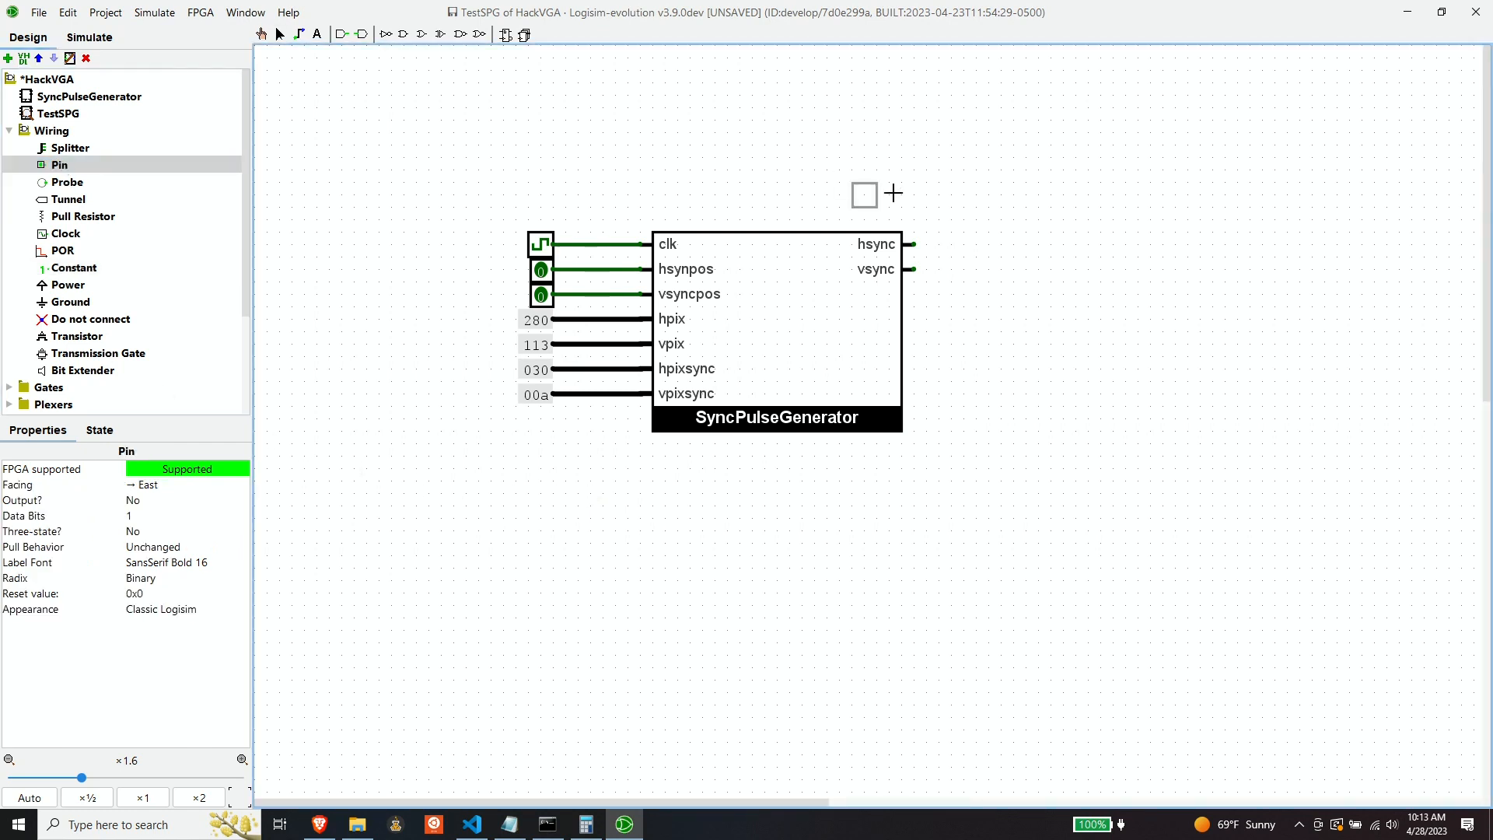
pyautogui.click(989, 245)
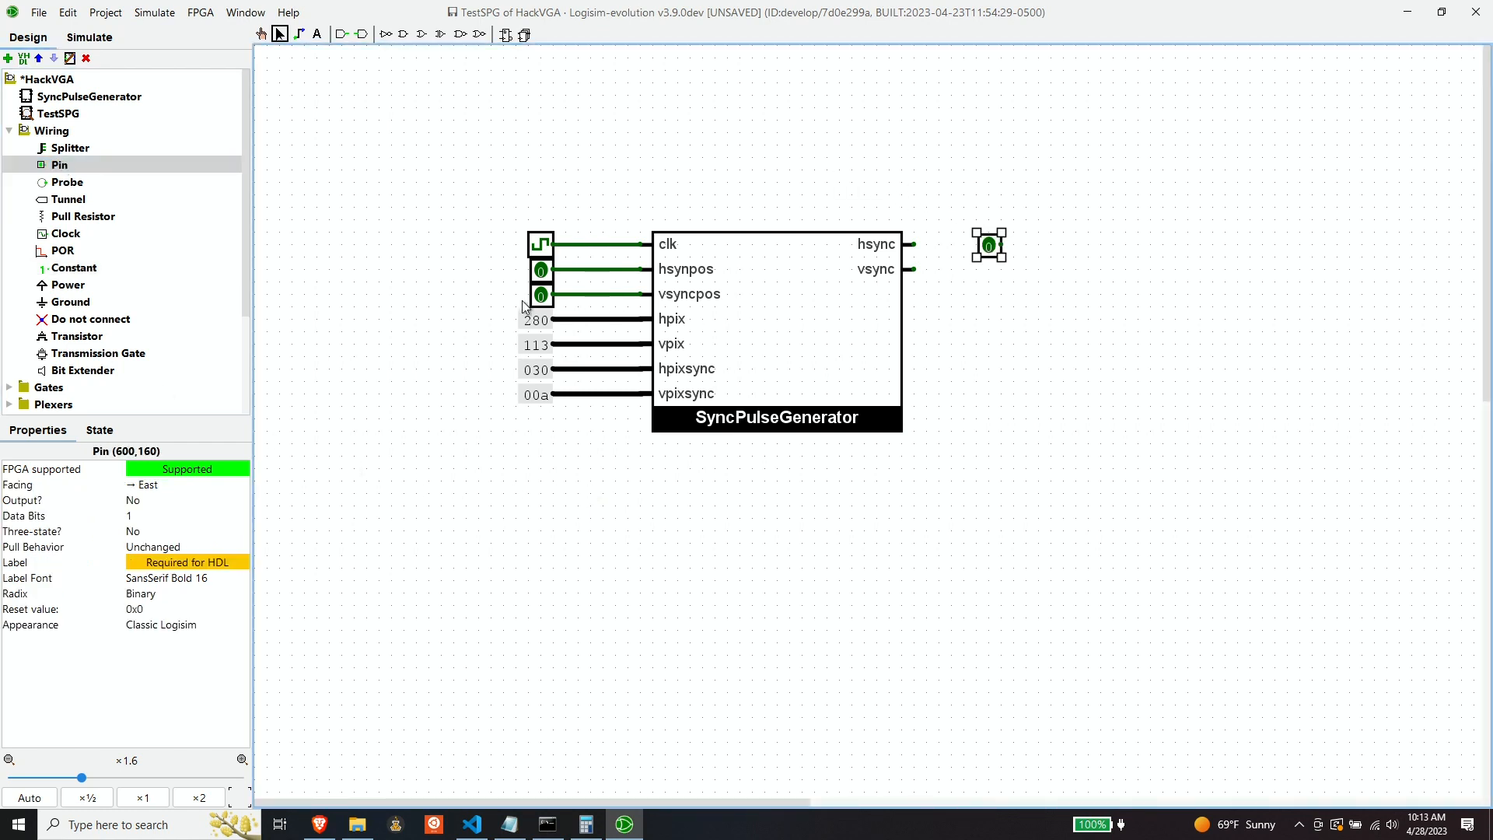
pyautogui.click(166, 482)
pyautogui.click(155, 558)
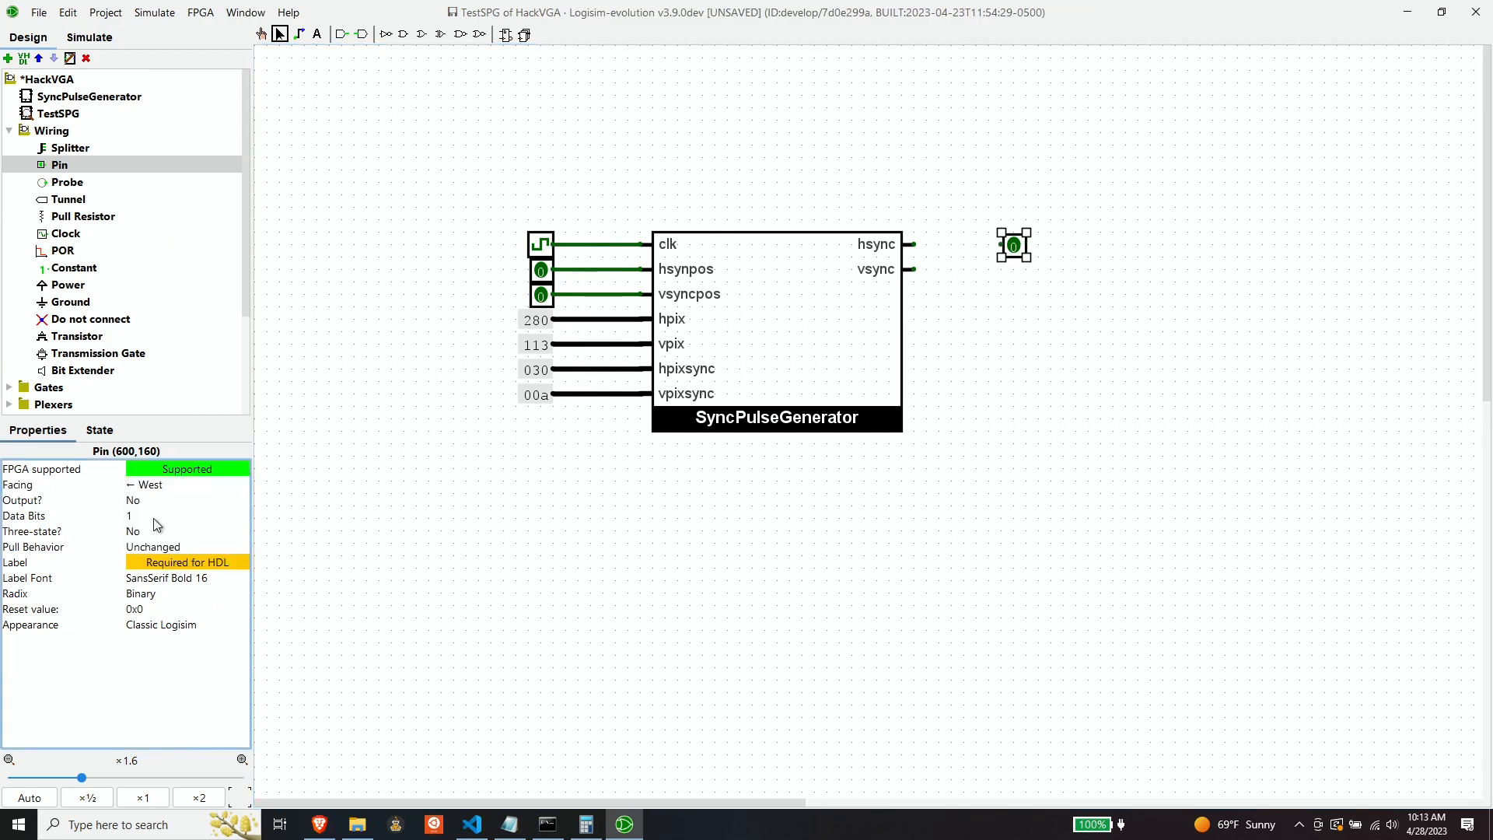
pyautogui.click(151, 500)
pyautogui.click(150, 515)
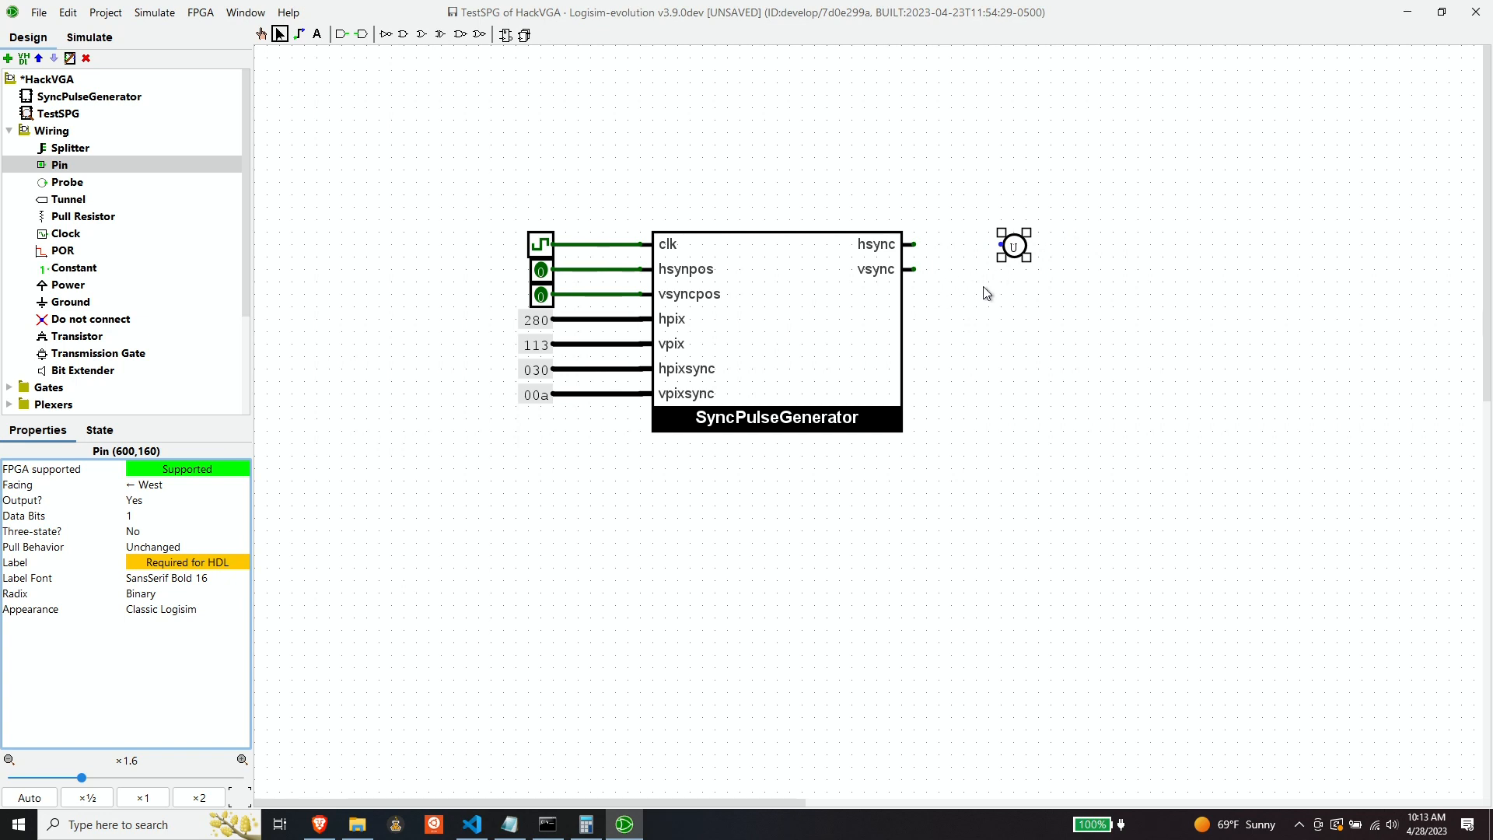
# Duplicate the output pin directly below the first and wire the two pins to hsync and vsync.
pyautogui.click(1016, 250)
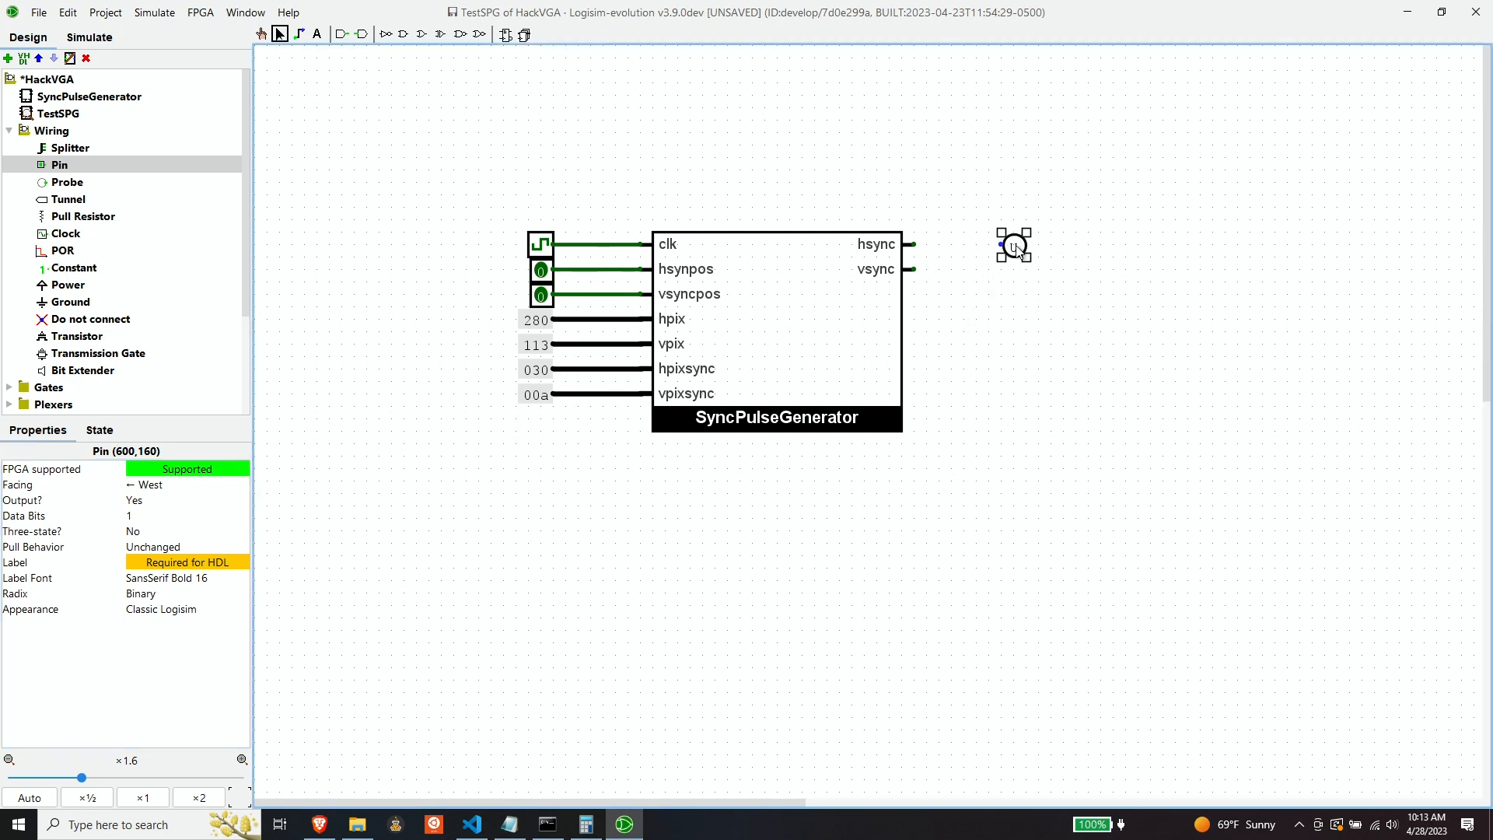
pyautogui.hotkey('ctrl', 'd')
pyautogui.moveTo(1027, 263); pyautogui.dragTo(1015, 276)
pyautogui.click(1013, 246)
pyautogui.moveTo(976, 255); pyautogui.dragTo(1002, 245)
pyautogui.moveTo(916, 268); pyautogui.dragTo(1002, 270)
pyautogui.click(1036, 344)
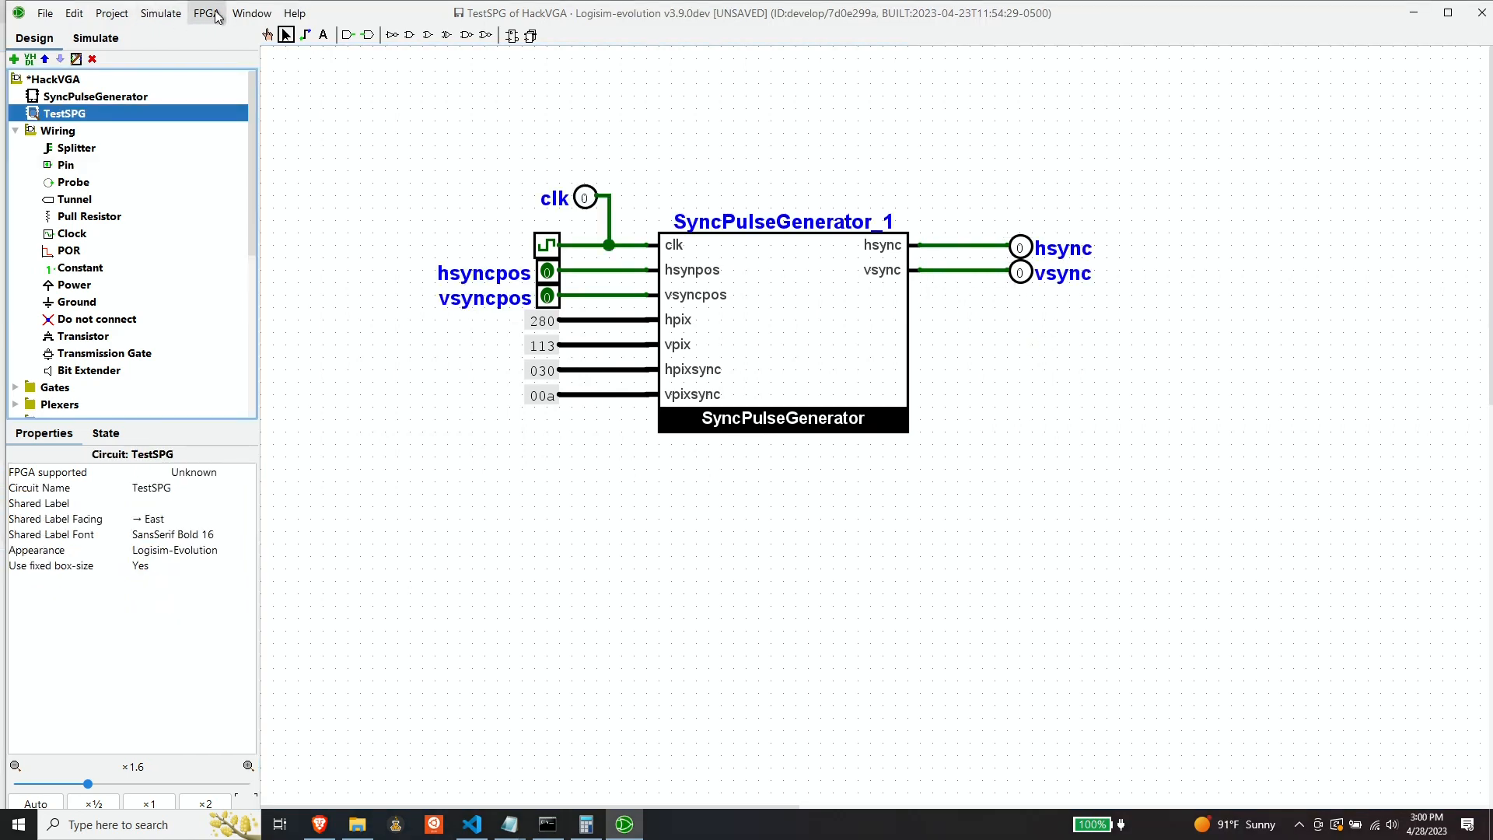
# Run Synthesize & Download on the TestSPG top level for the DIGILENT_CMOD_A7_15T board.
pyautogui.click(206, 13)
pyautogui.click(231, 63)
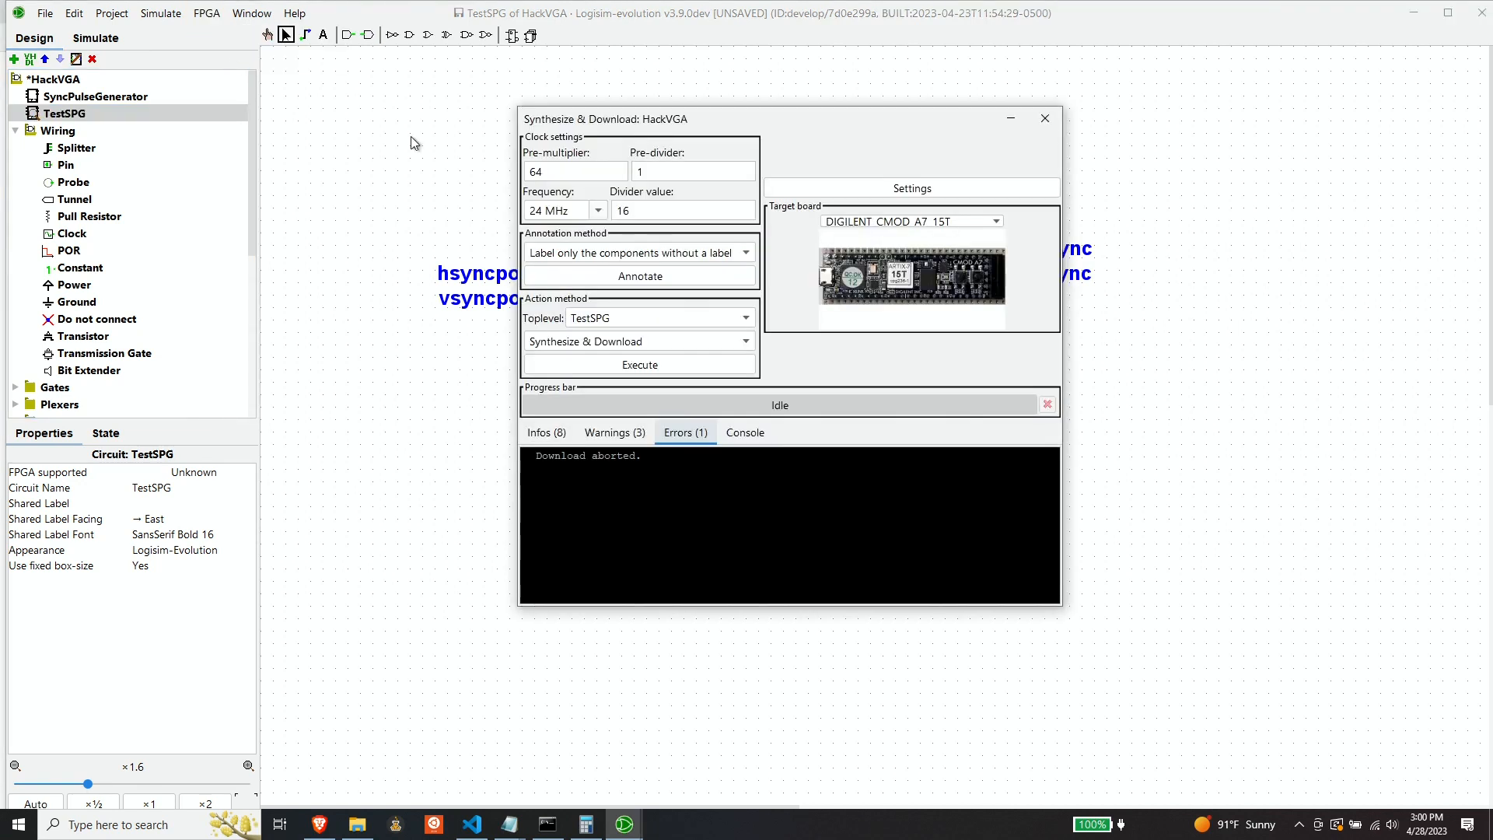
pyautogui.click(670, 362)
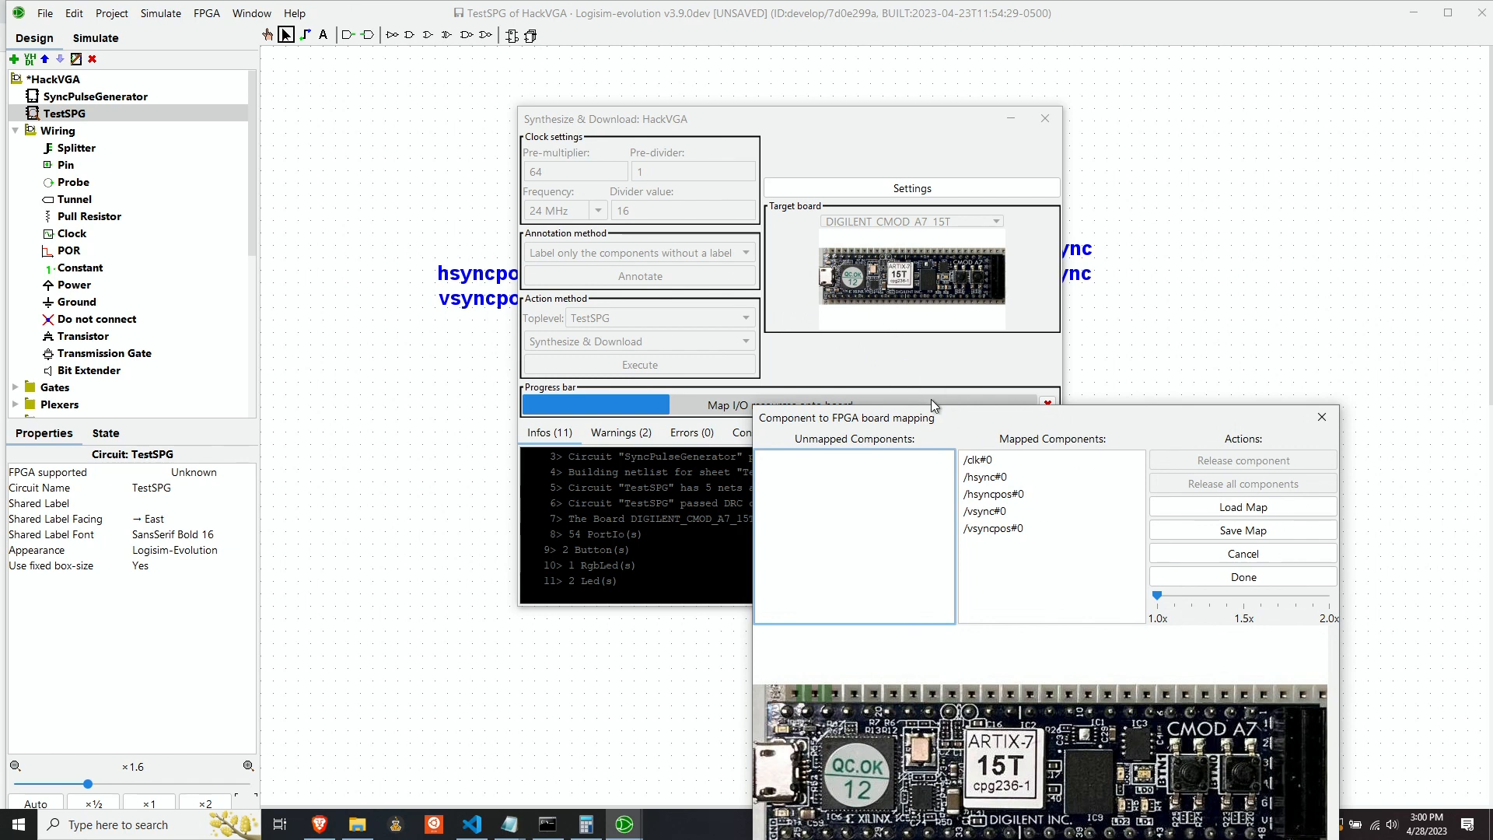
# Check the board pins mapped to clk, hsync, vsync, hsyncpos and vsyncpos, and accept the mapping.
pyautogui.moveTo(958, 417); pyautogui.dragTo(708, 197)
pyautogui.click(726, 241)
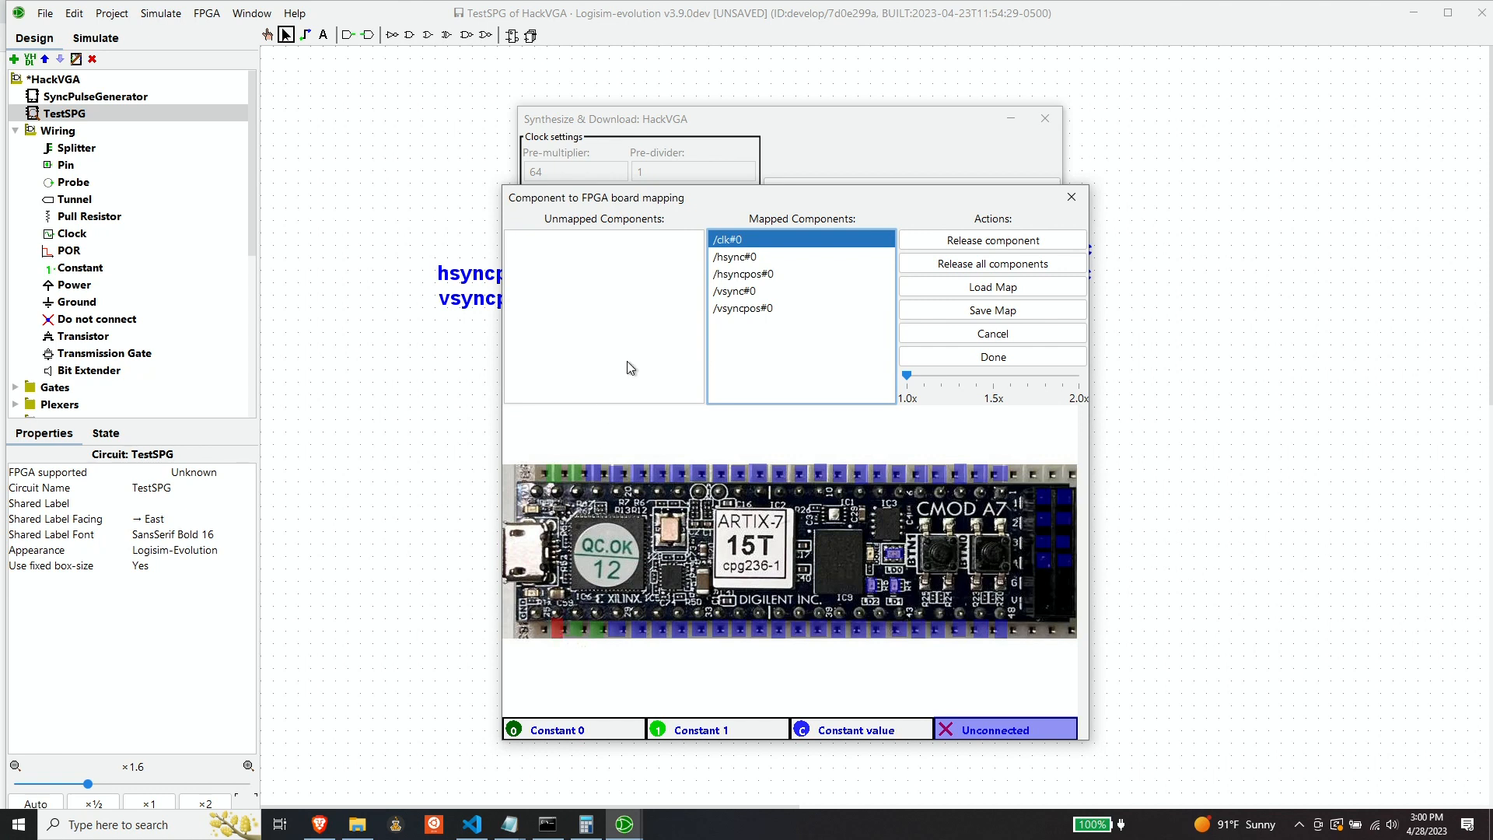
pyautogui.click(735, 274)
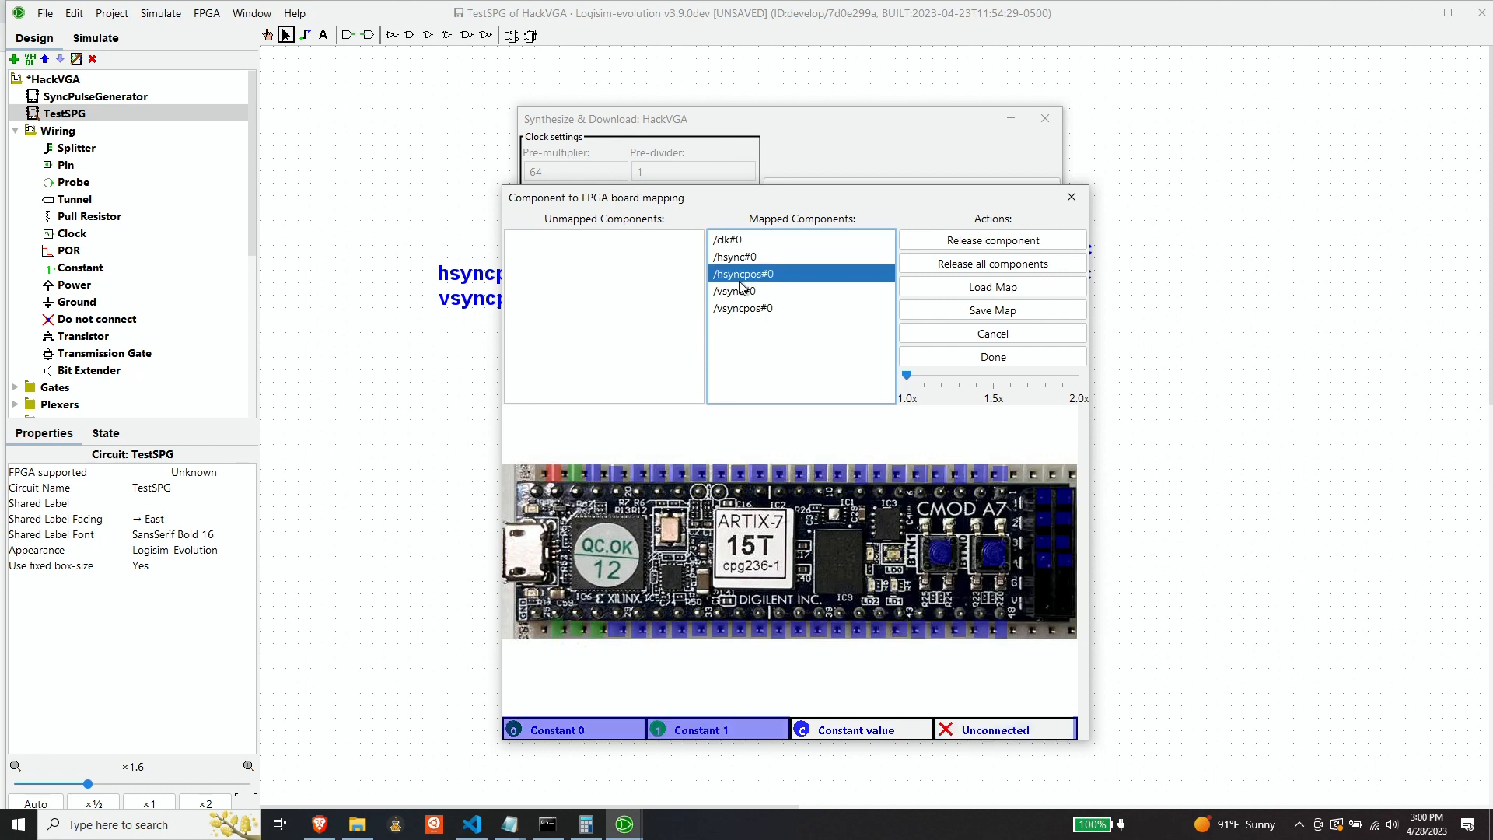
pyautogui.click(738, 291)
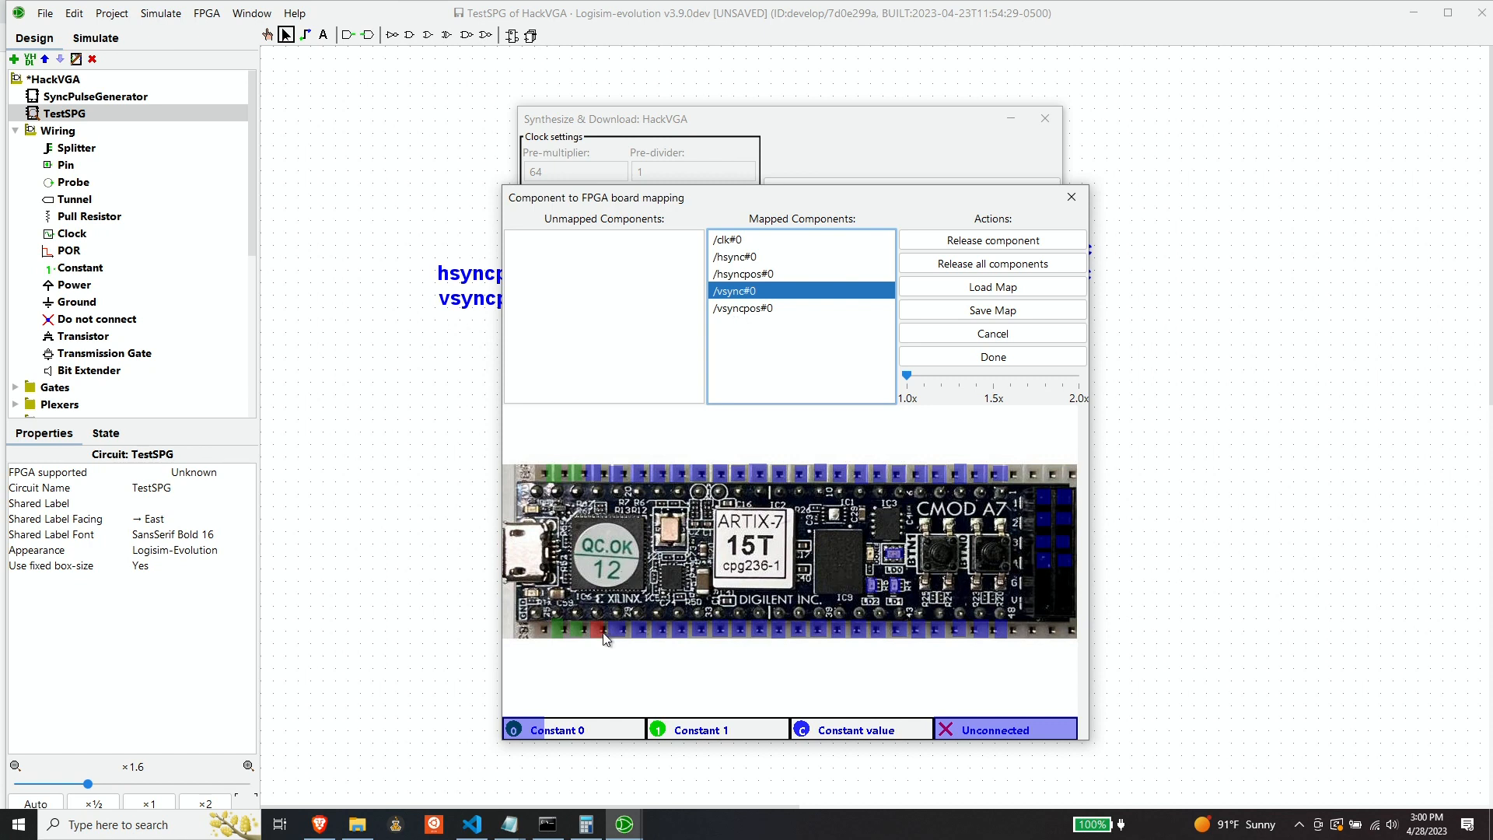
pyautogui.click(730, 261)
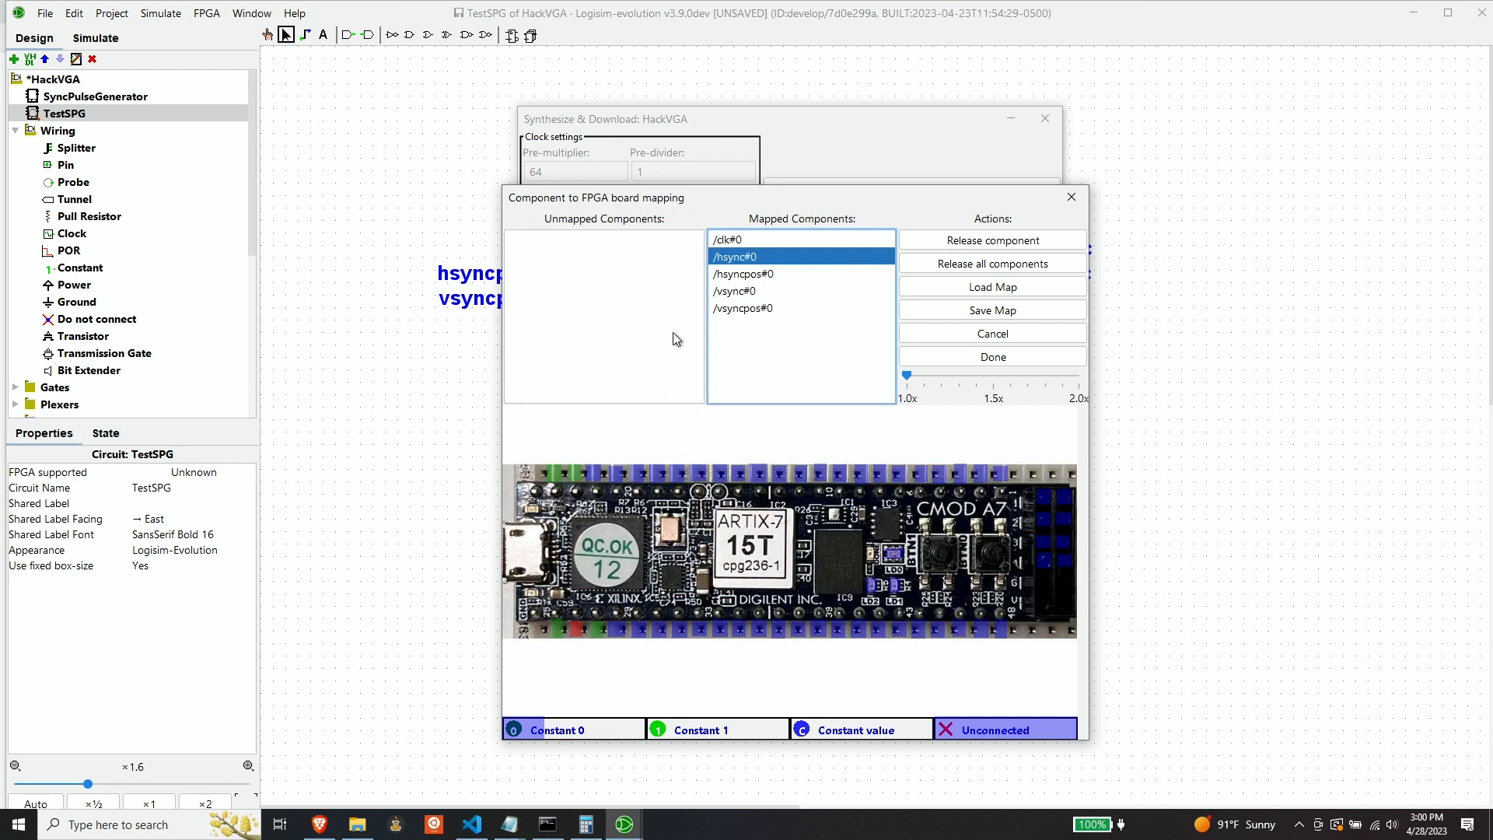
pyautogui.click(743, 276)
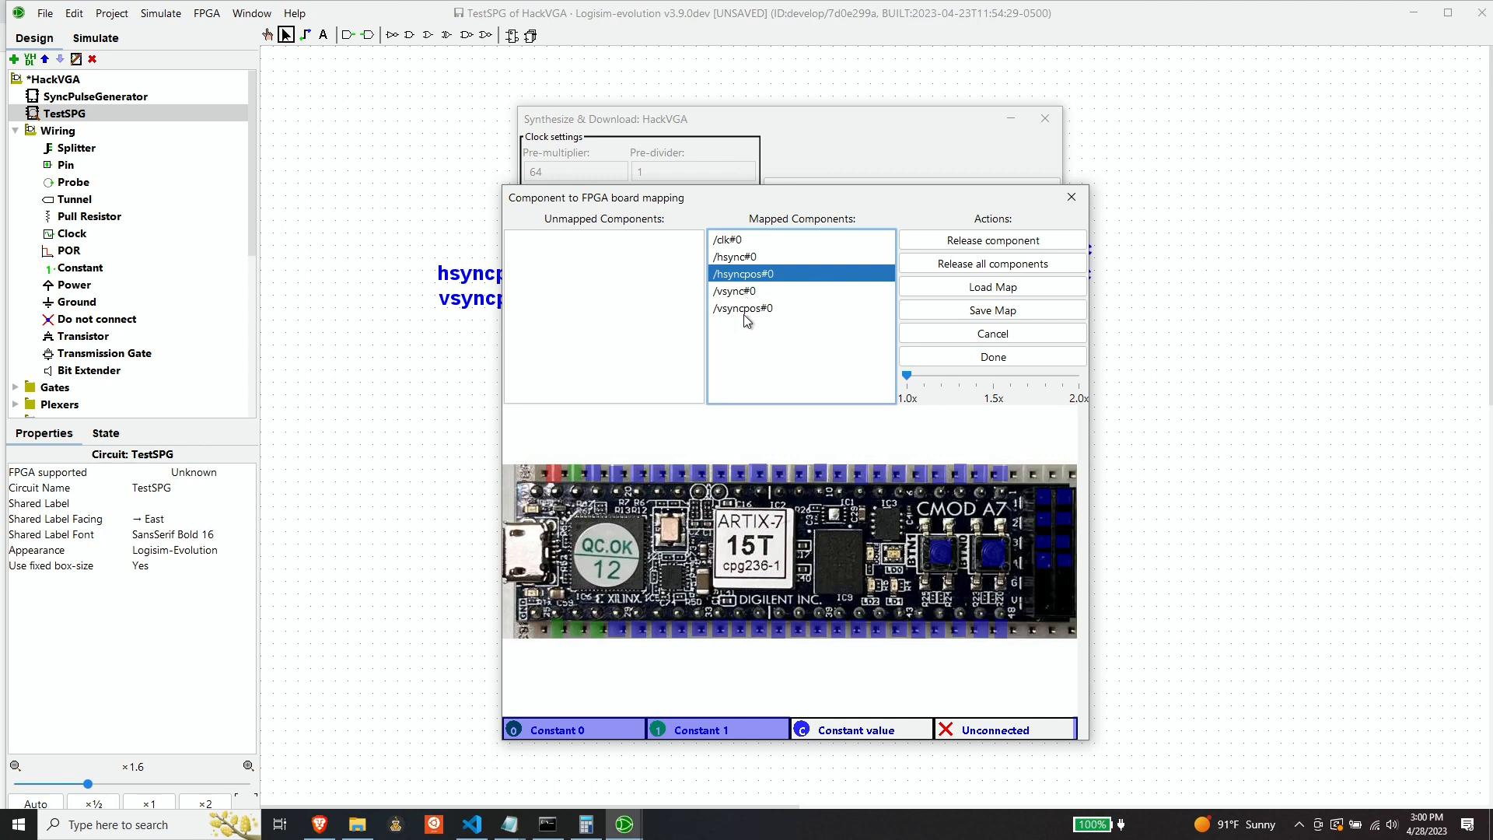
pyautogui.click(745, 311)
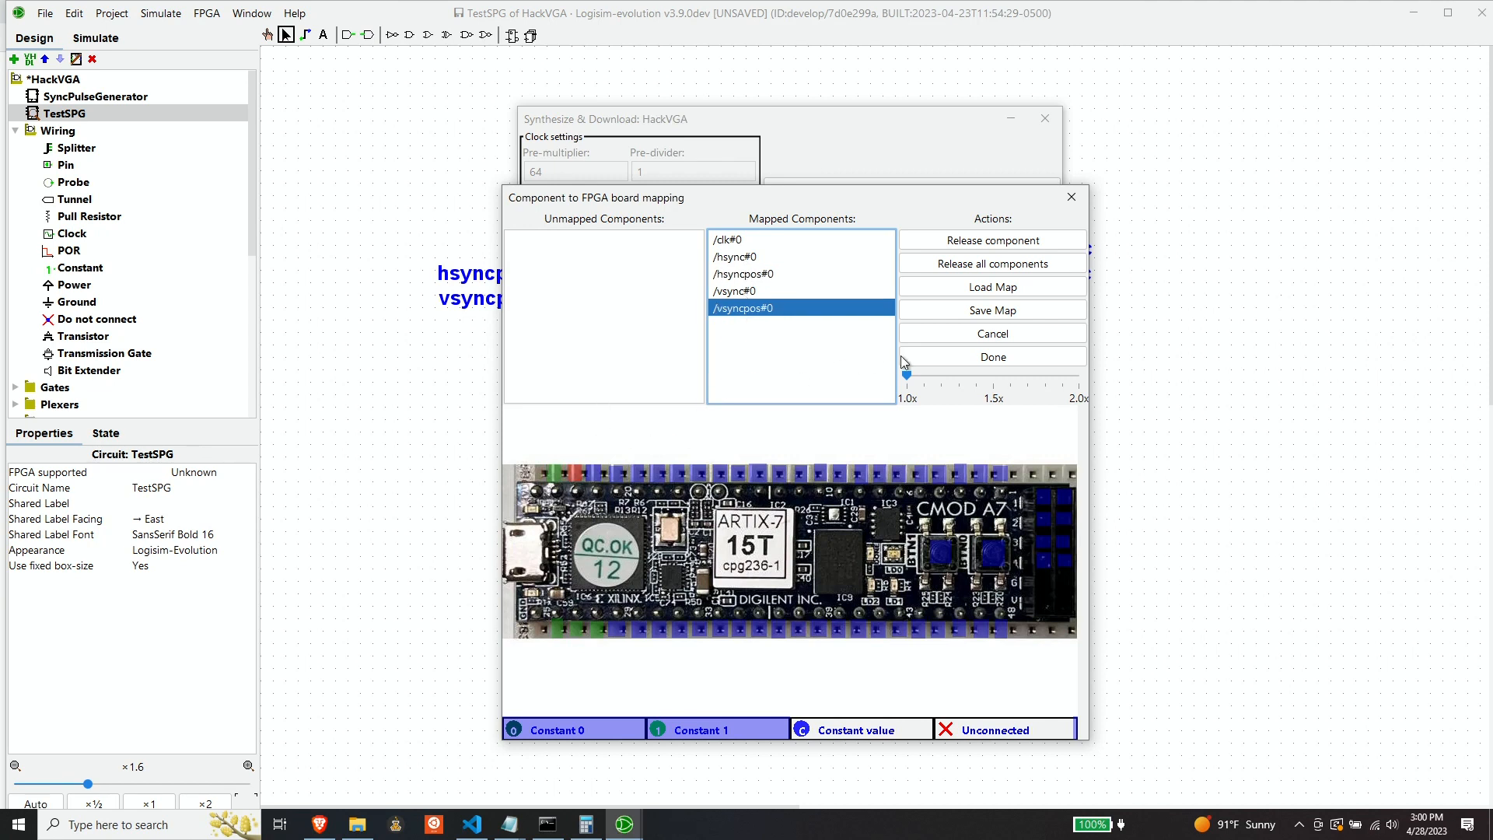
pyautogui.click(930, 361)
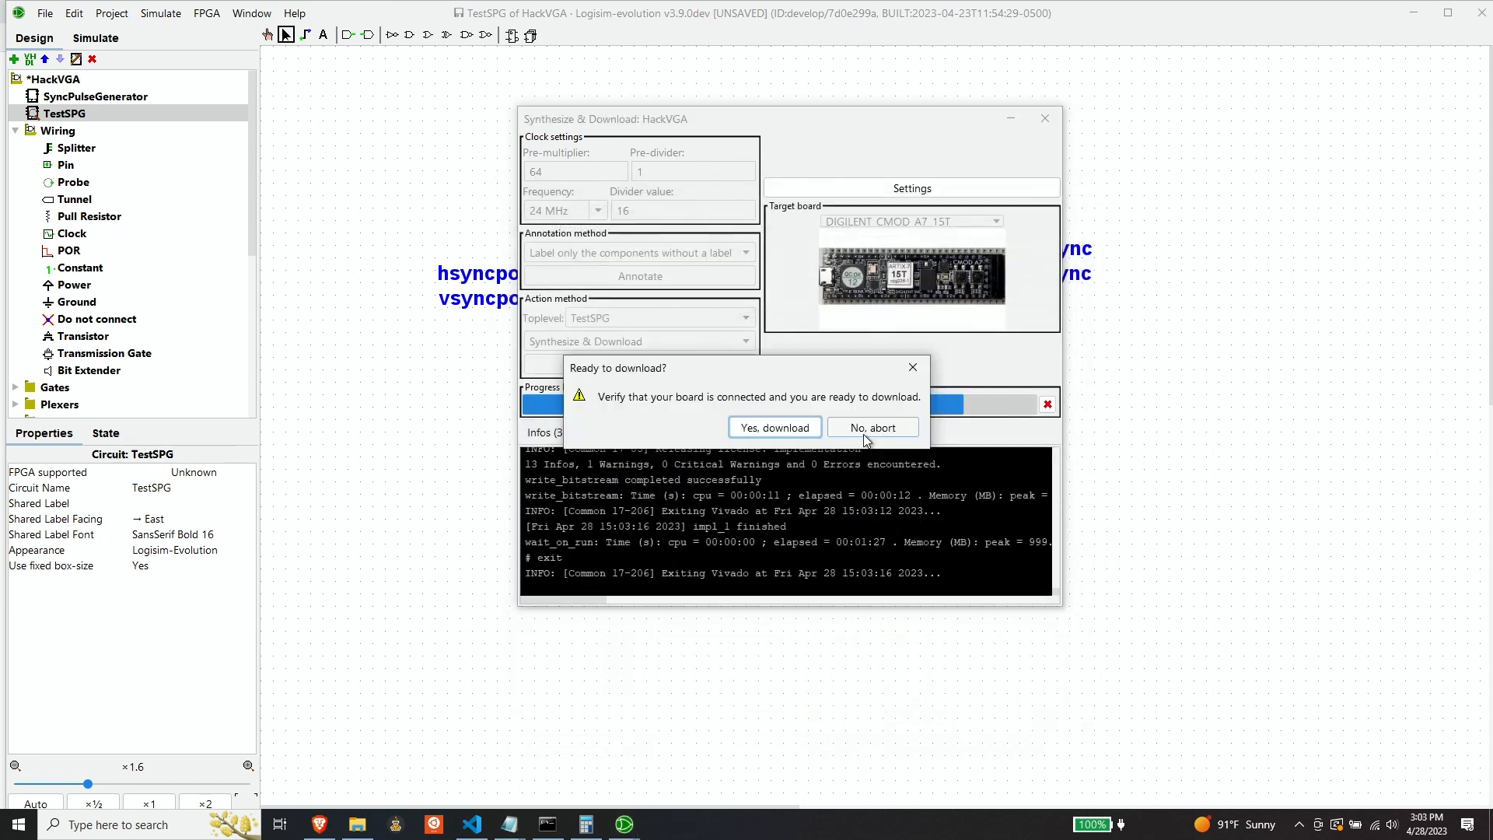
# Abort the direct board download and switch to Digilent Adept.
pyautogui.click(863, 428)
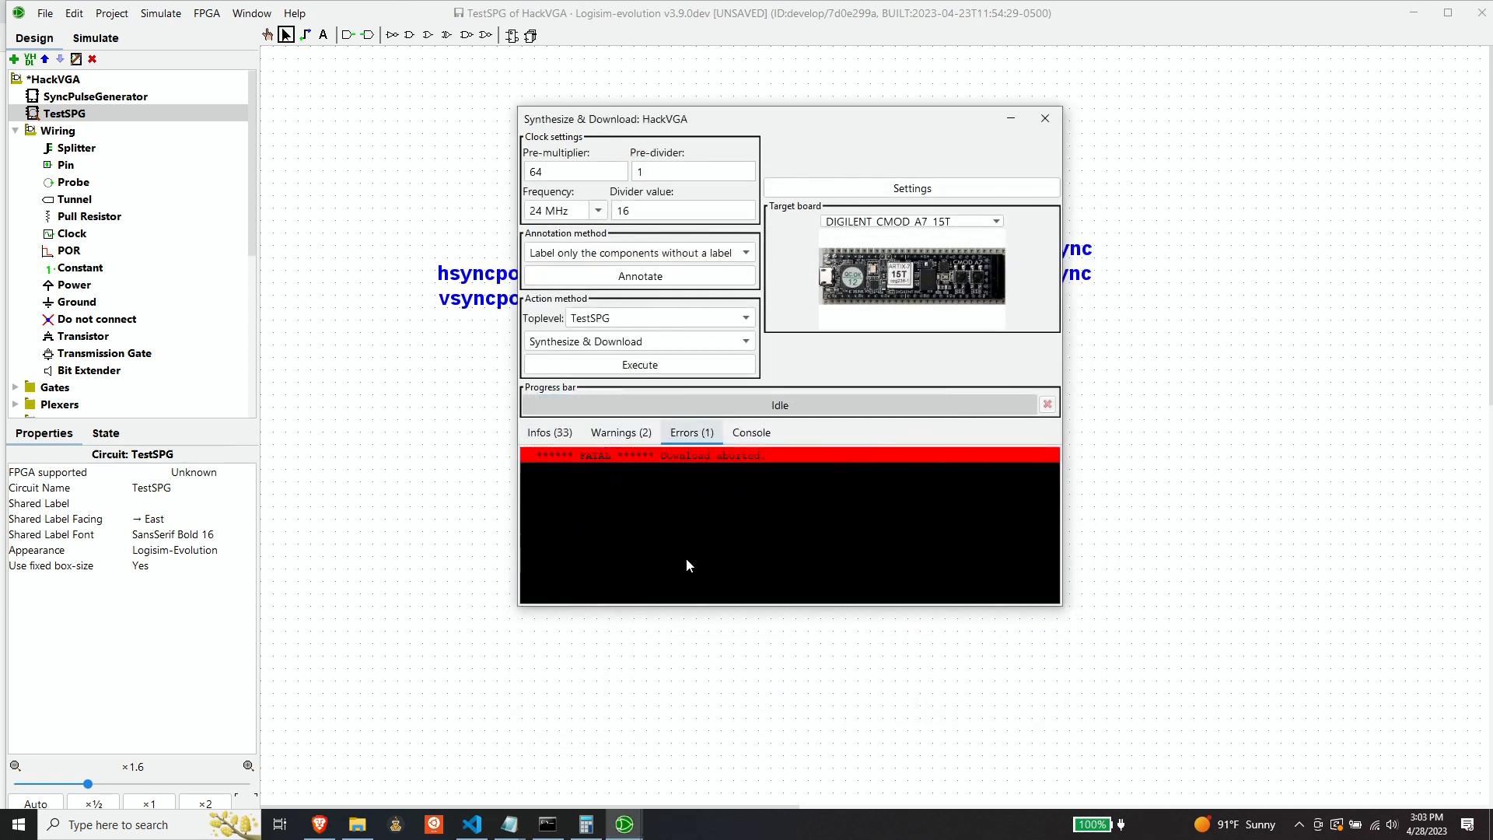
pyautogui.click(24, 827)
pyautogui.scroll(-3, 109, 591)
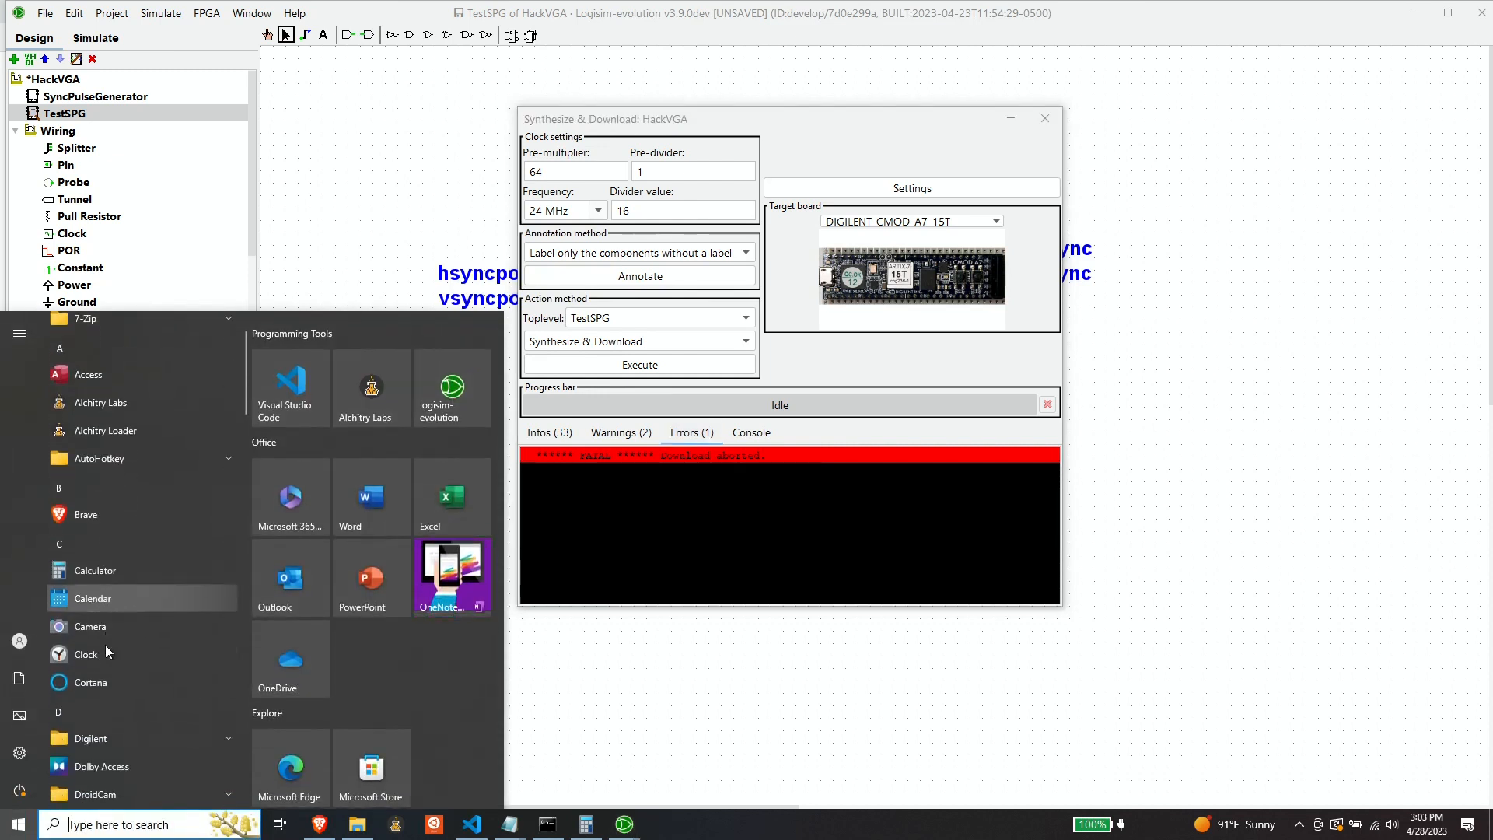
pyautogui.click(104, 588)
pyautogui.click(93, 611)
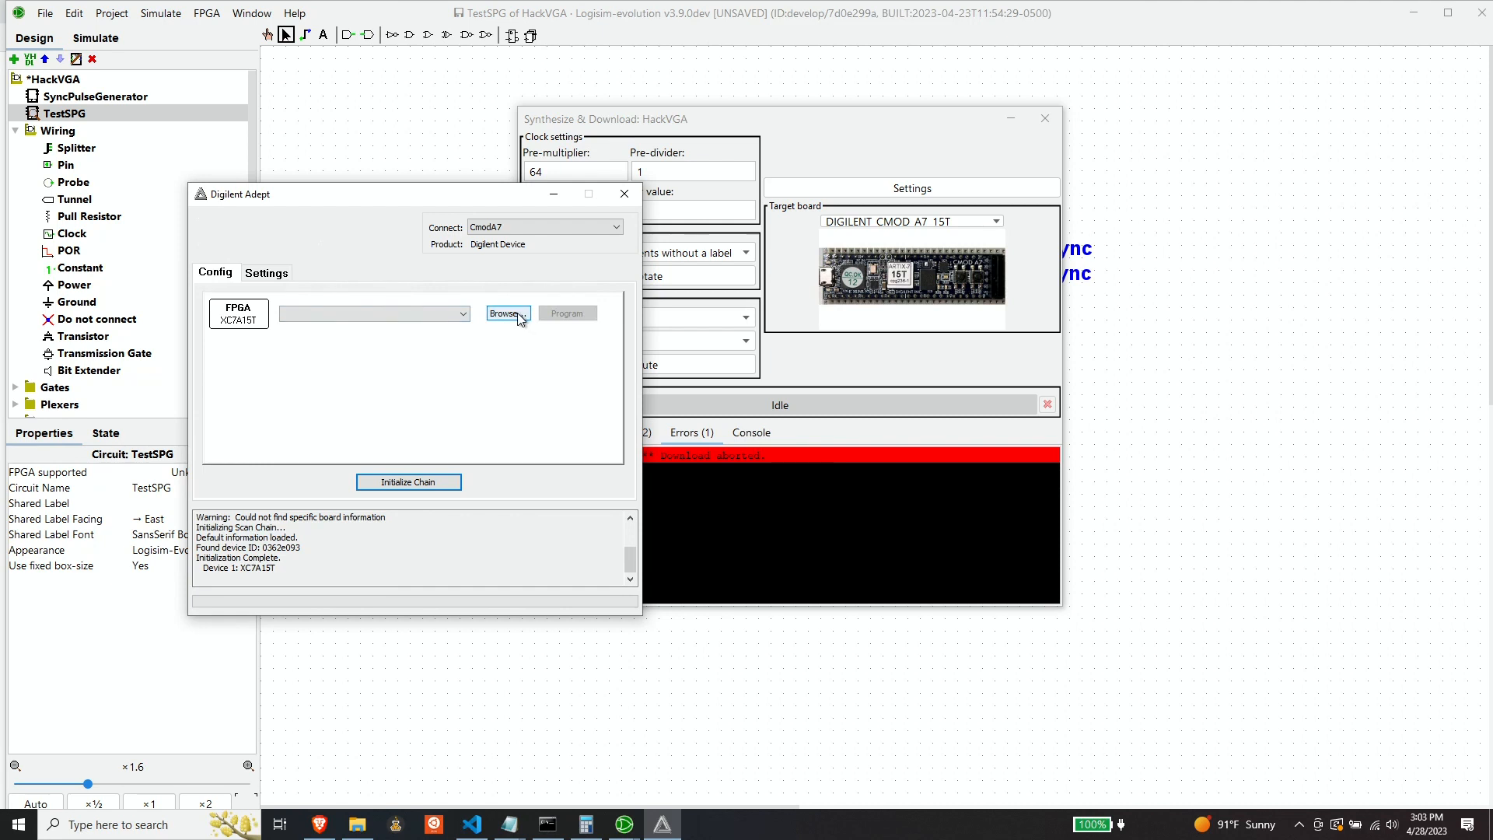
# Choose logisimTopLevelShell.bit from the TestSPG impl_1 folder as the configuration file for the XC7A15T FPGA.
pyautogui.click(511, 313)
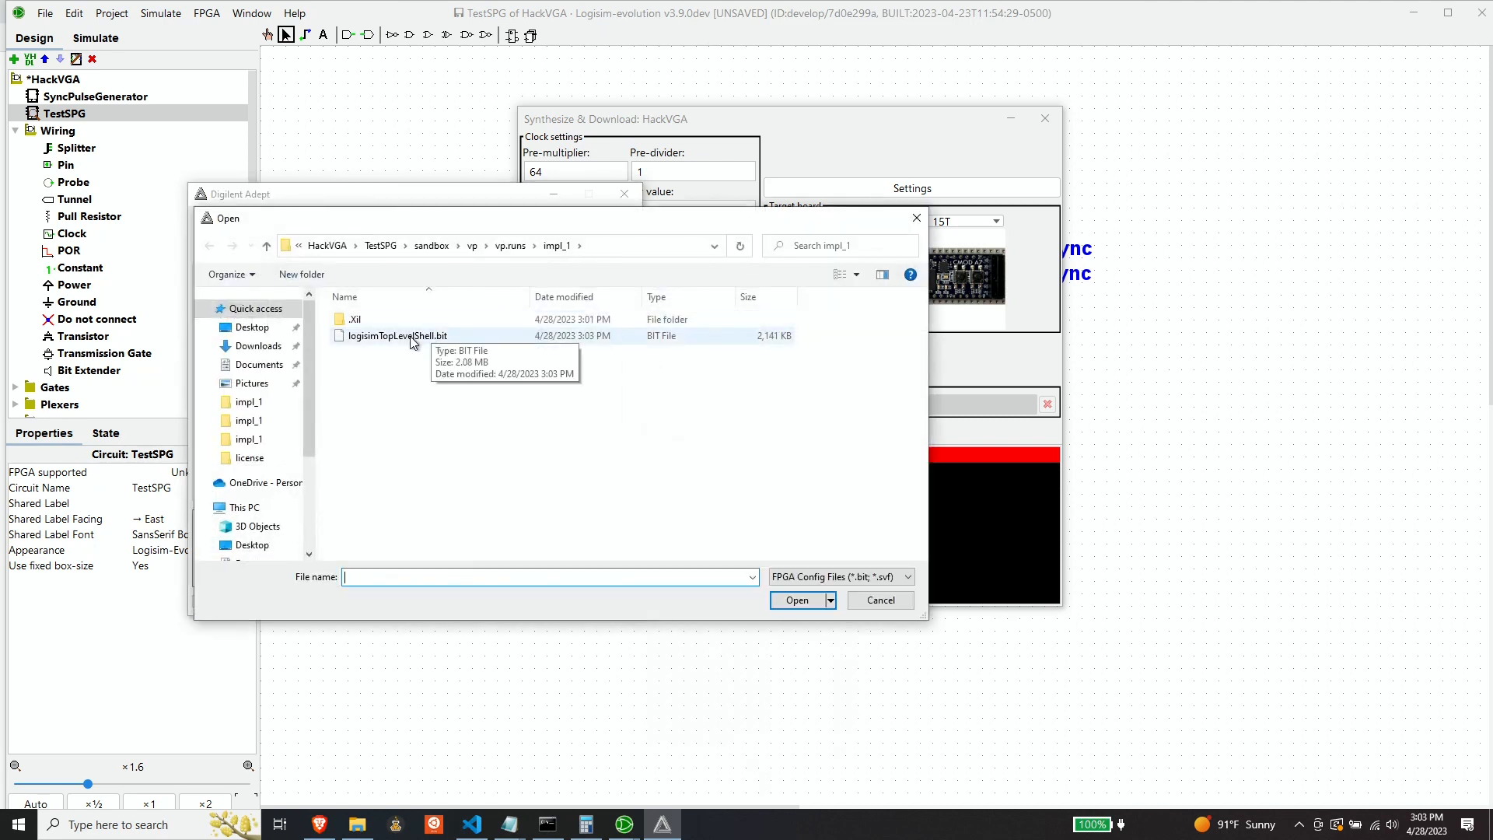
pyautogui.doubleClick(411, 336)
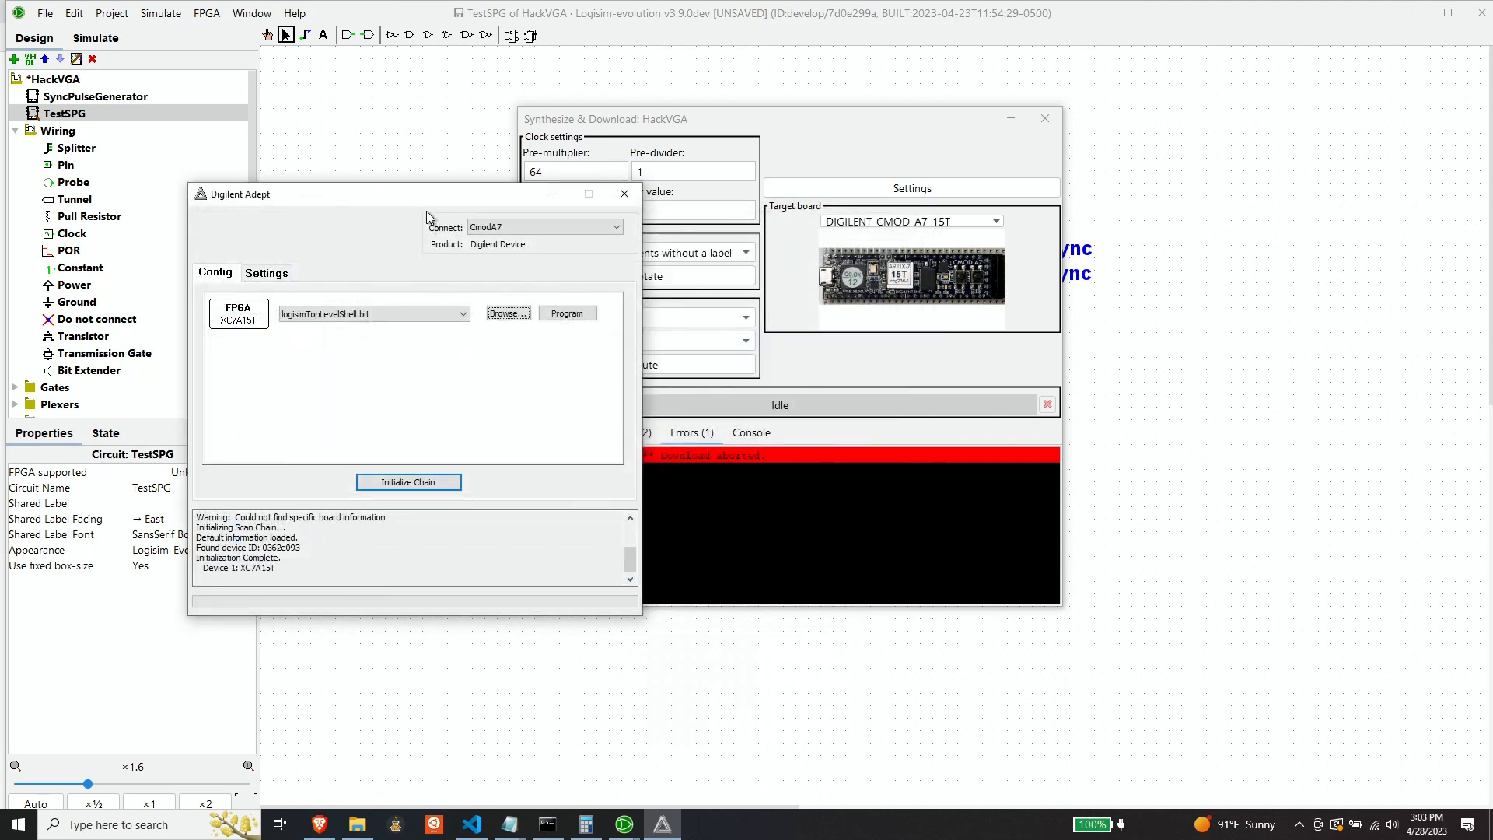
pyautogui.moveTo(431, 196); pyautogui.dragTo(501, 253)
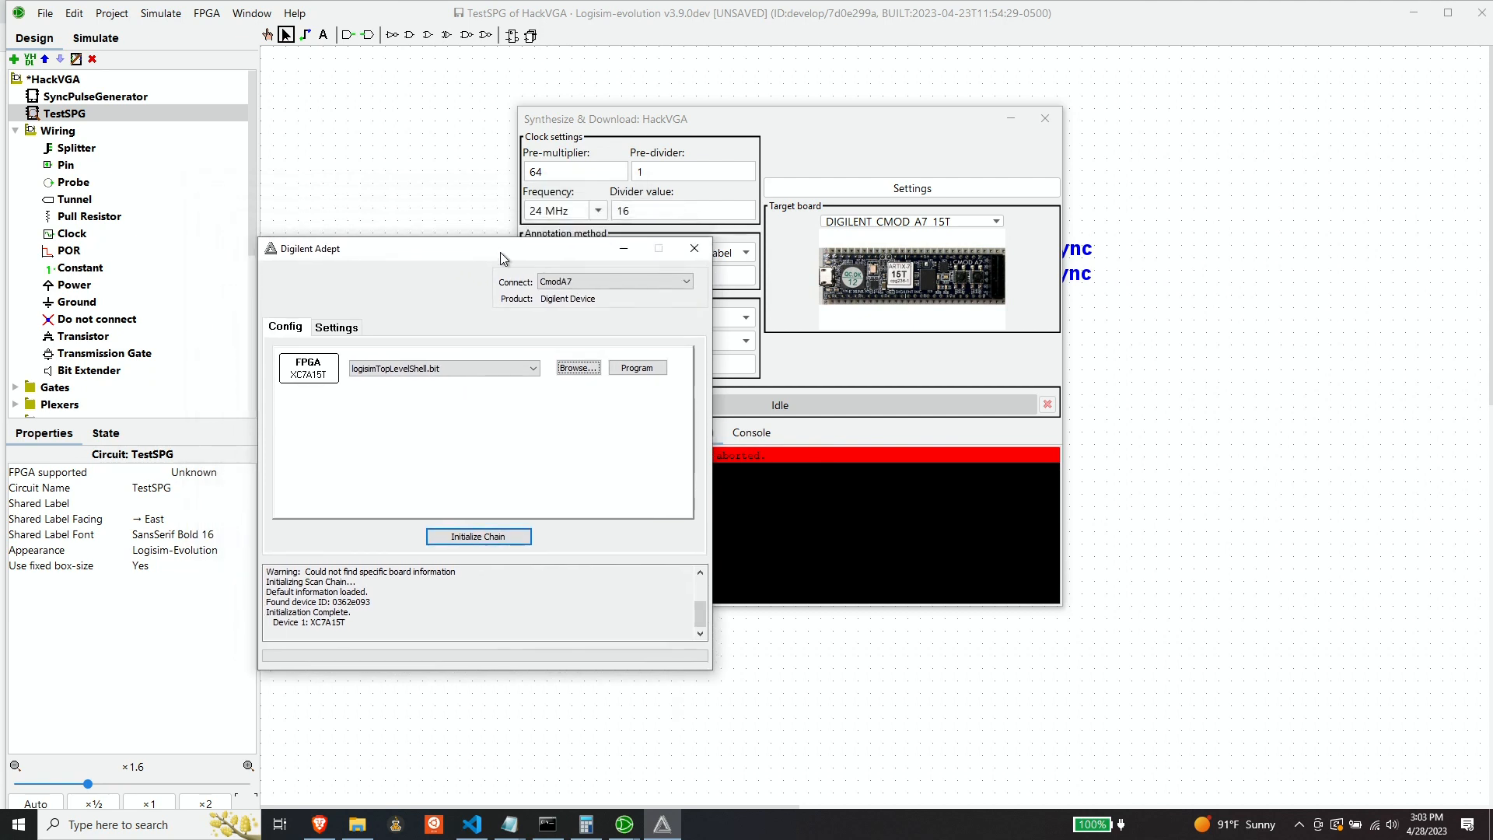
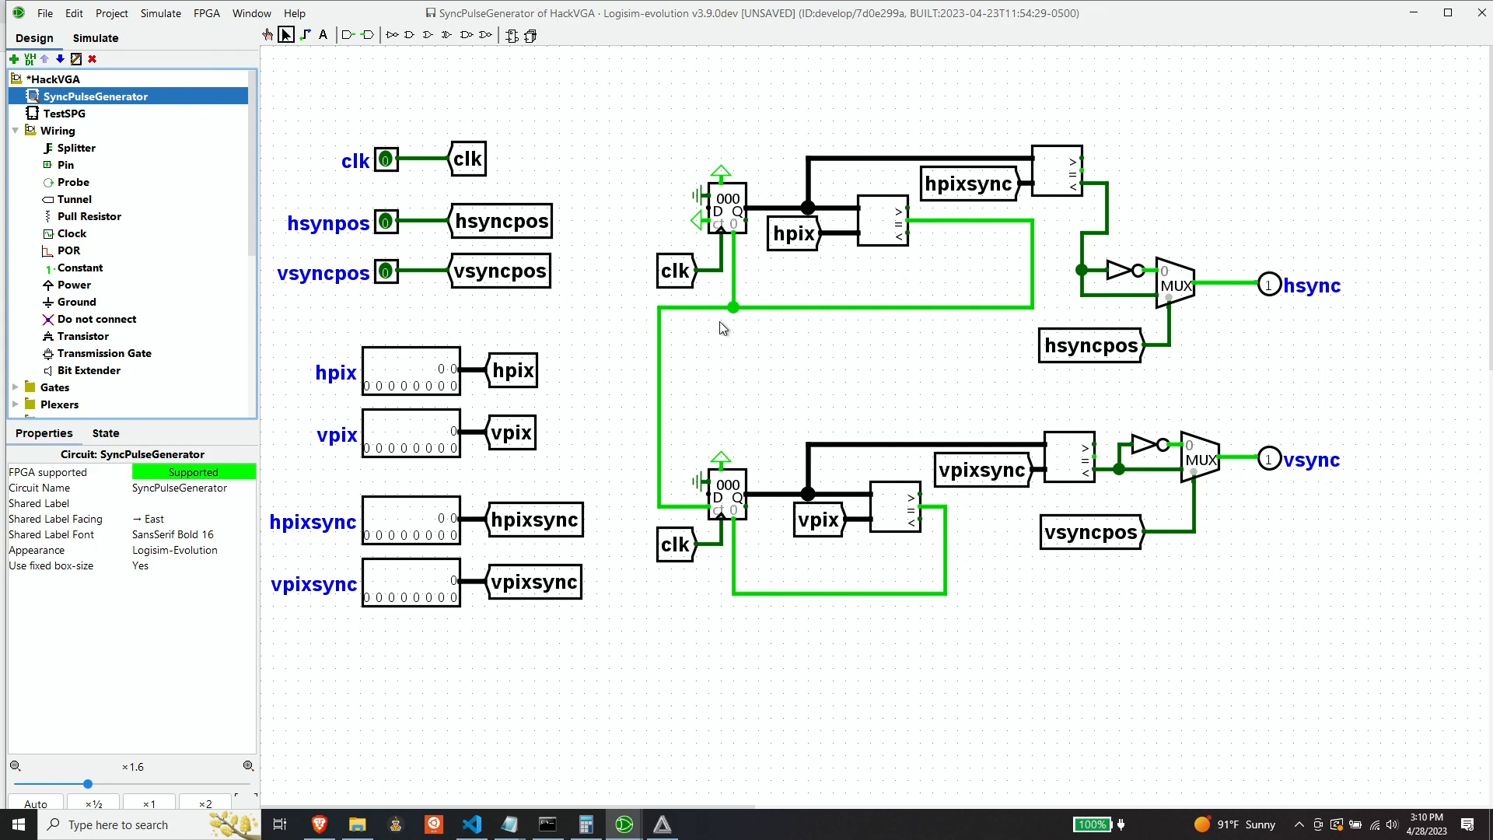
# In SyncPulseGenerator, delete the ground beside the upper counter and connect a 10-bit constant of value 0x0 to its D input.
pyautogui.click(701, 196)
pyautogui.press('Delete')
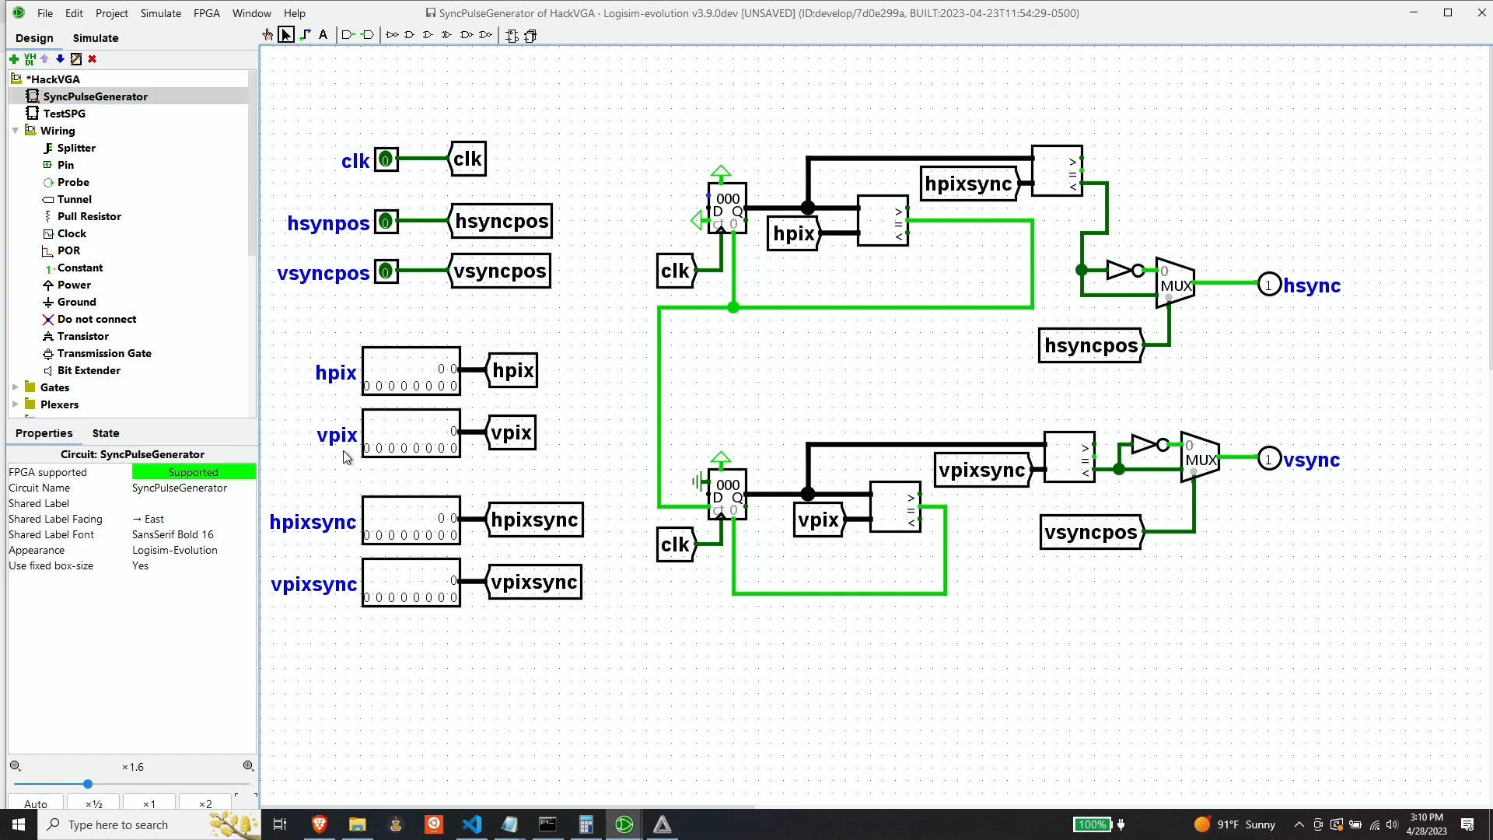
pyautogui.click(99, 269)
pyautogui.click(633, 208)
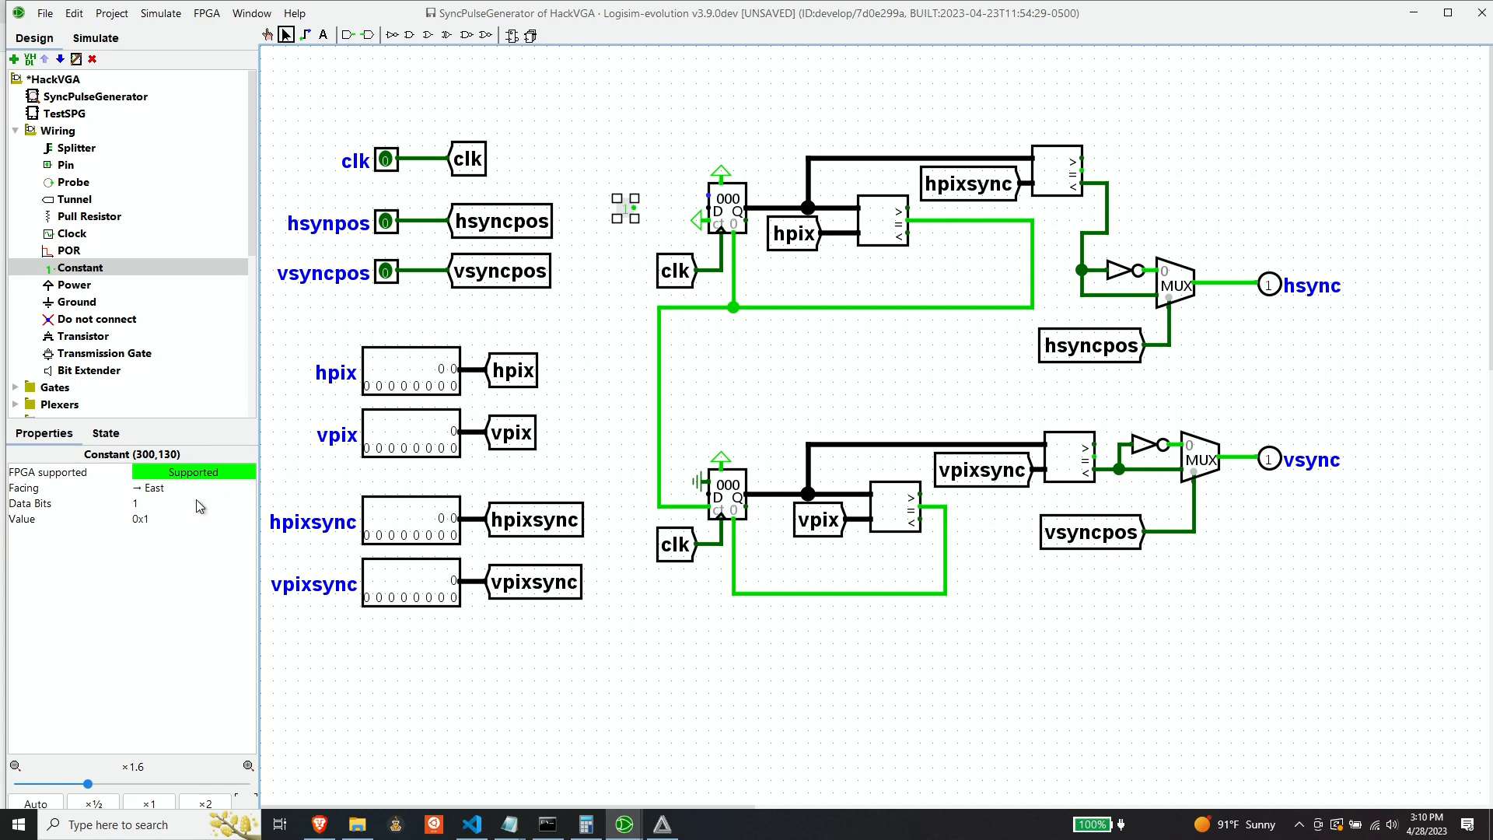
pyautogui.click(153, 503)
pyautogui.write('0')
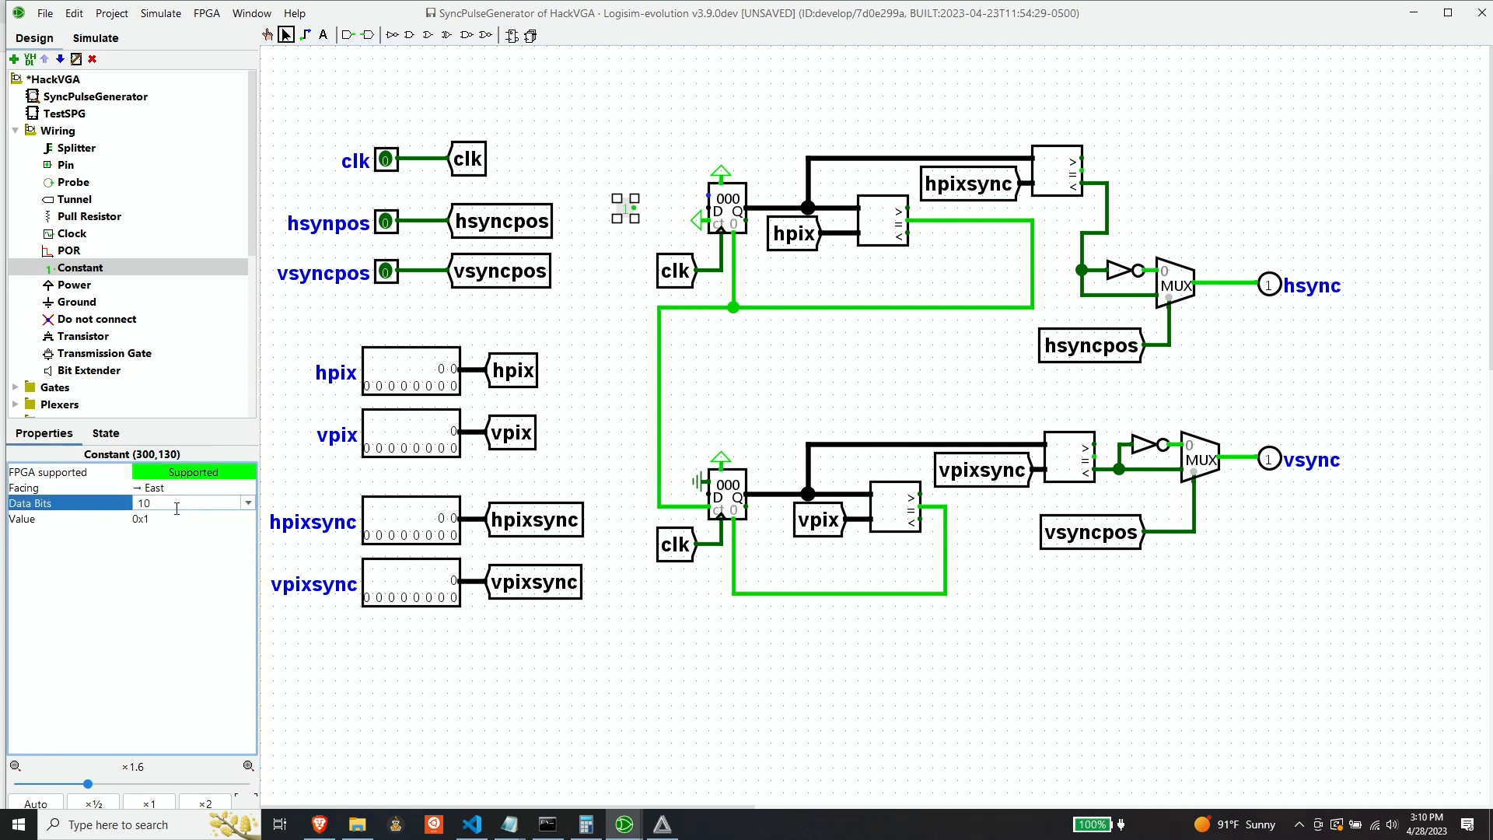
pyautogui.press('Return')
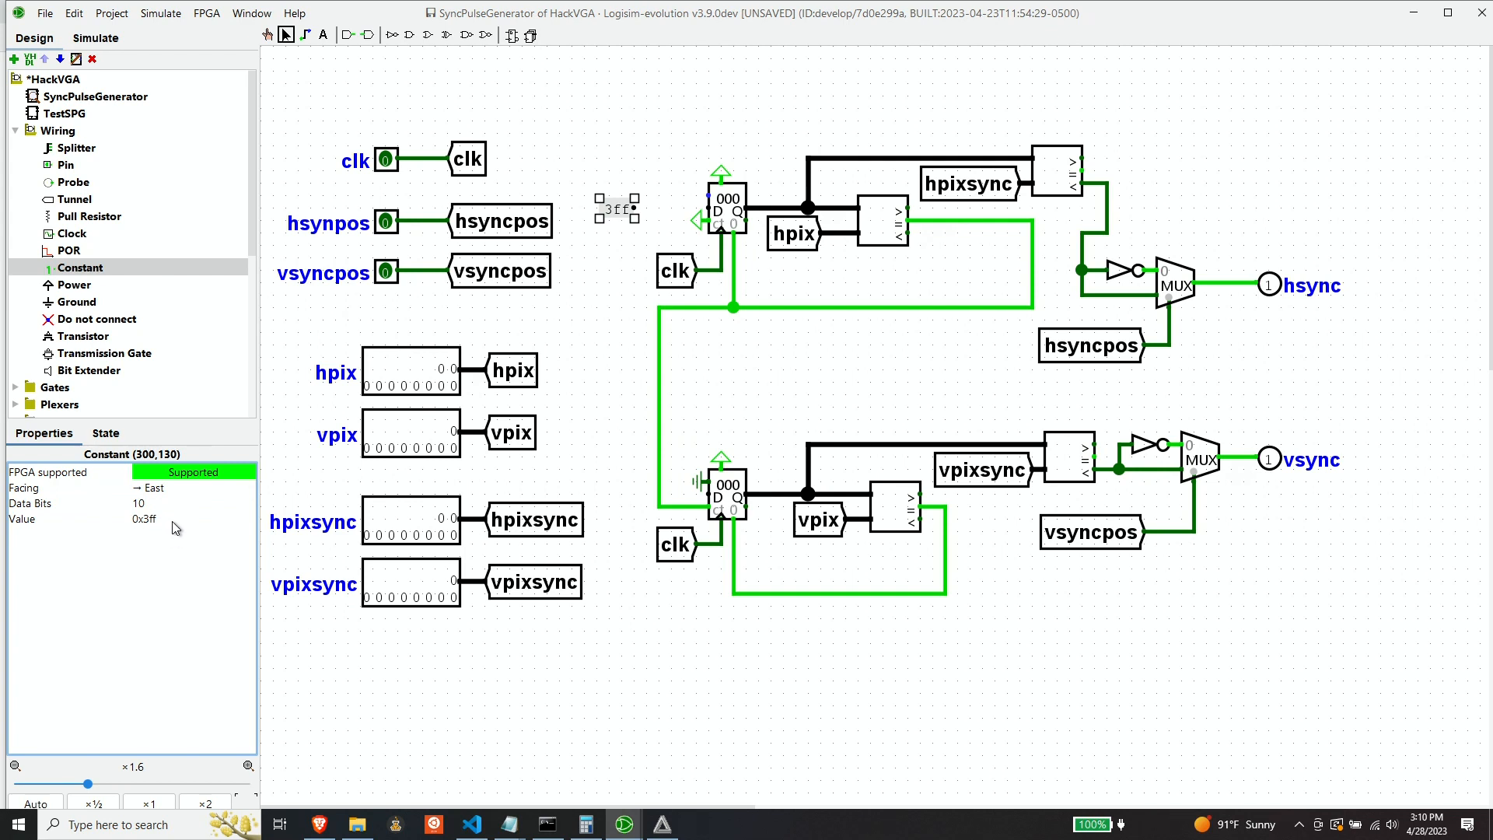
pyautogui.click(172, 520)
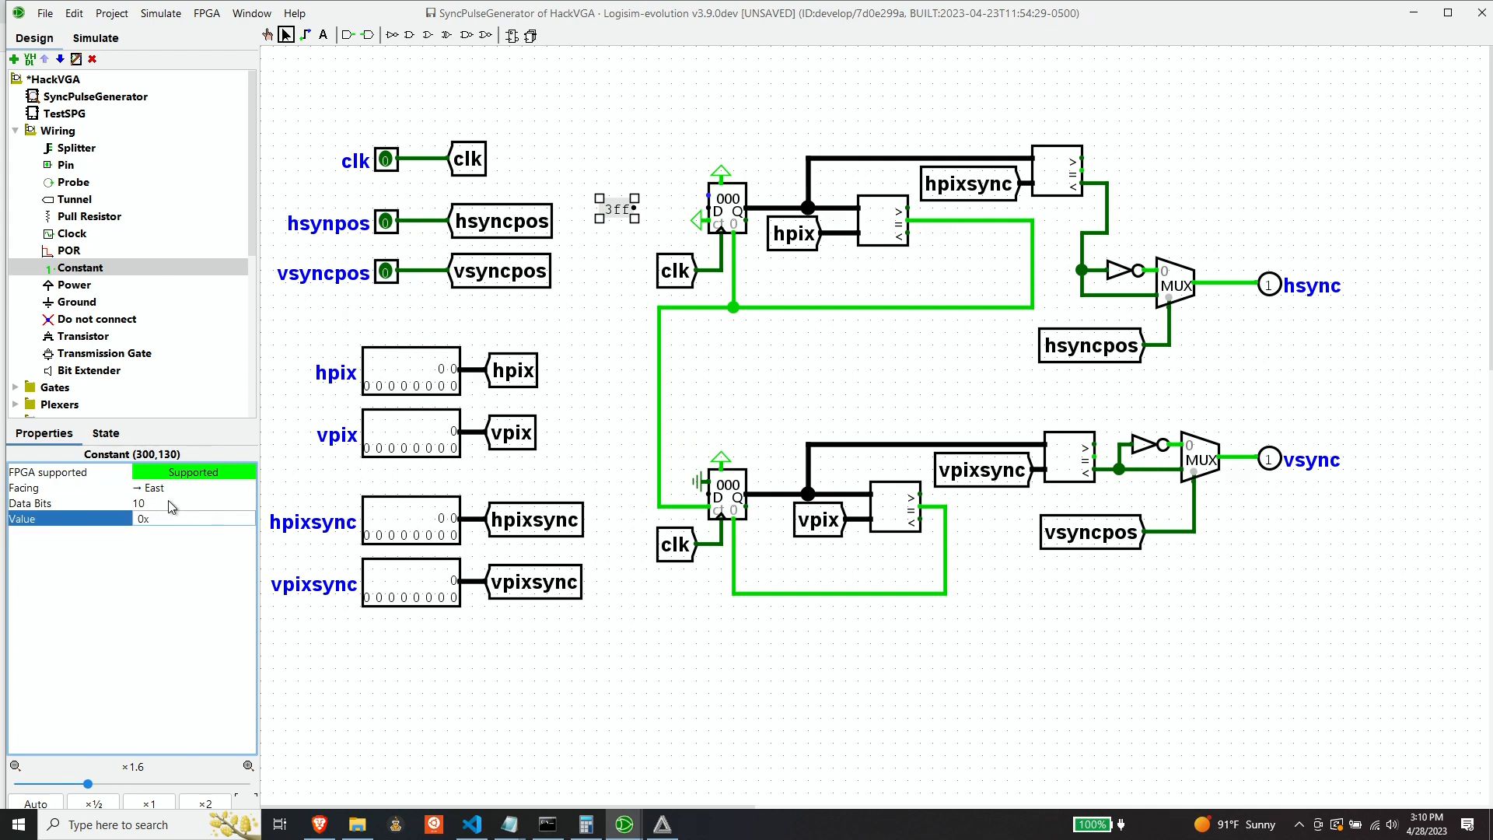
pyautogui.press('Return')
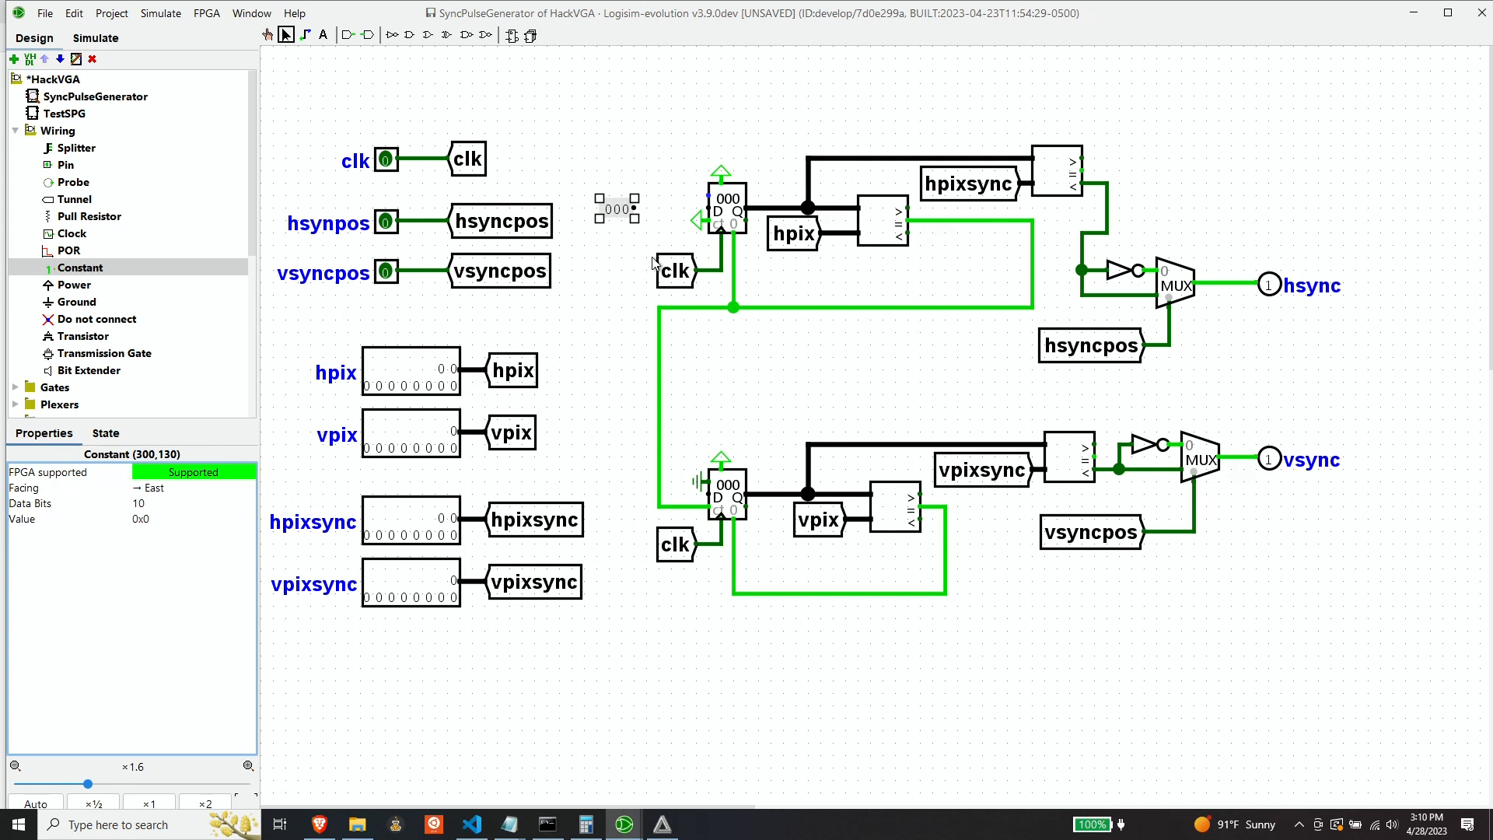
pyautogui.moveTo(620, 210); pyautogui.dragTo(668, 208)
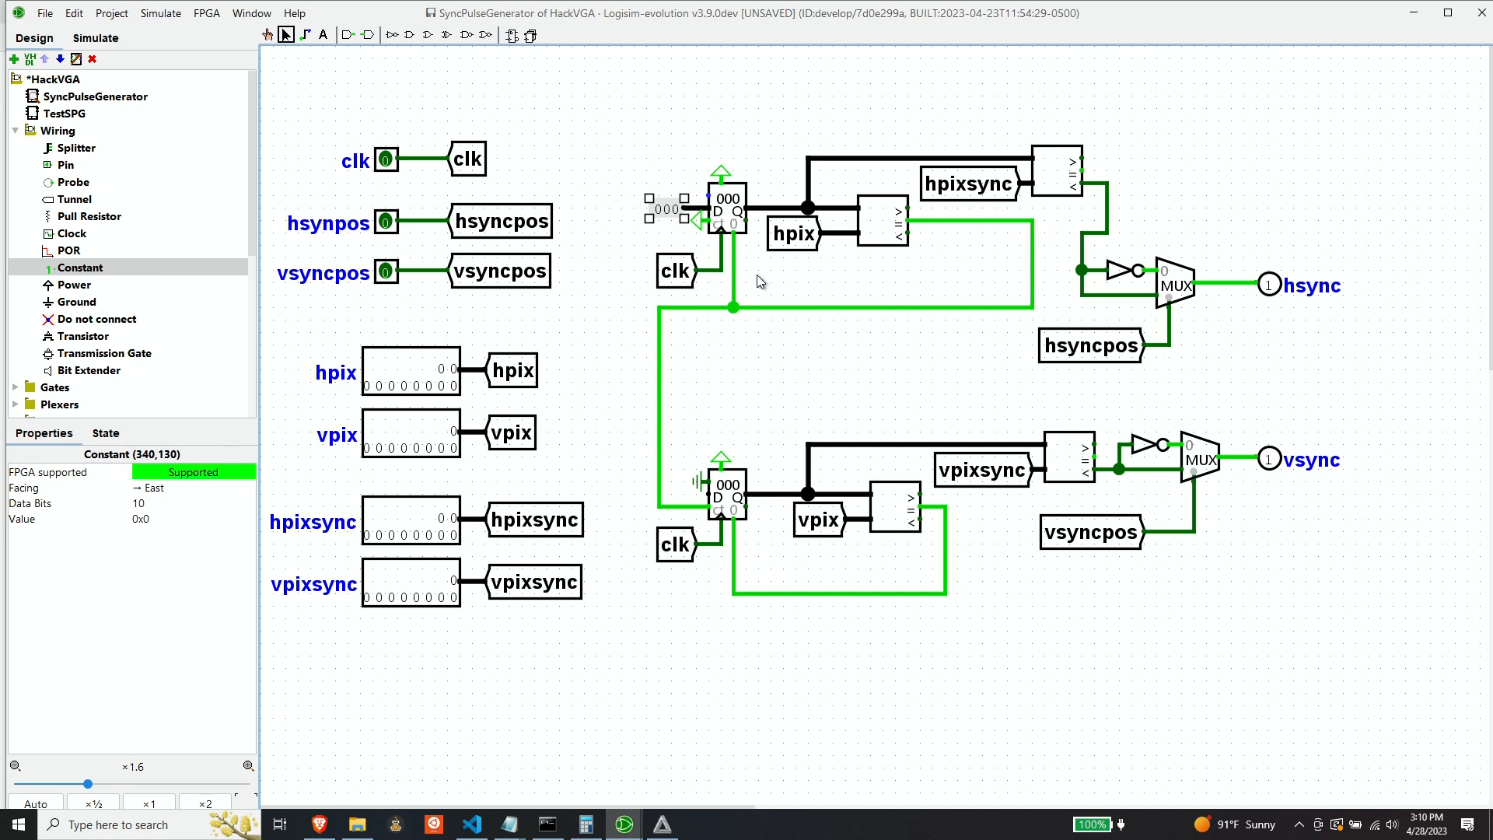
# Disconnect the upper comparator's equal output from the upper counter's clear input and wire it to the counter's load input above D.
pyautogui.click(733, 273)
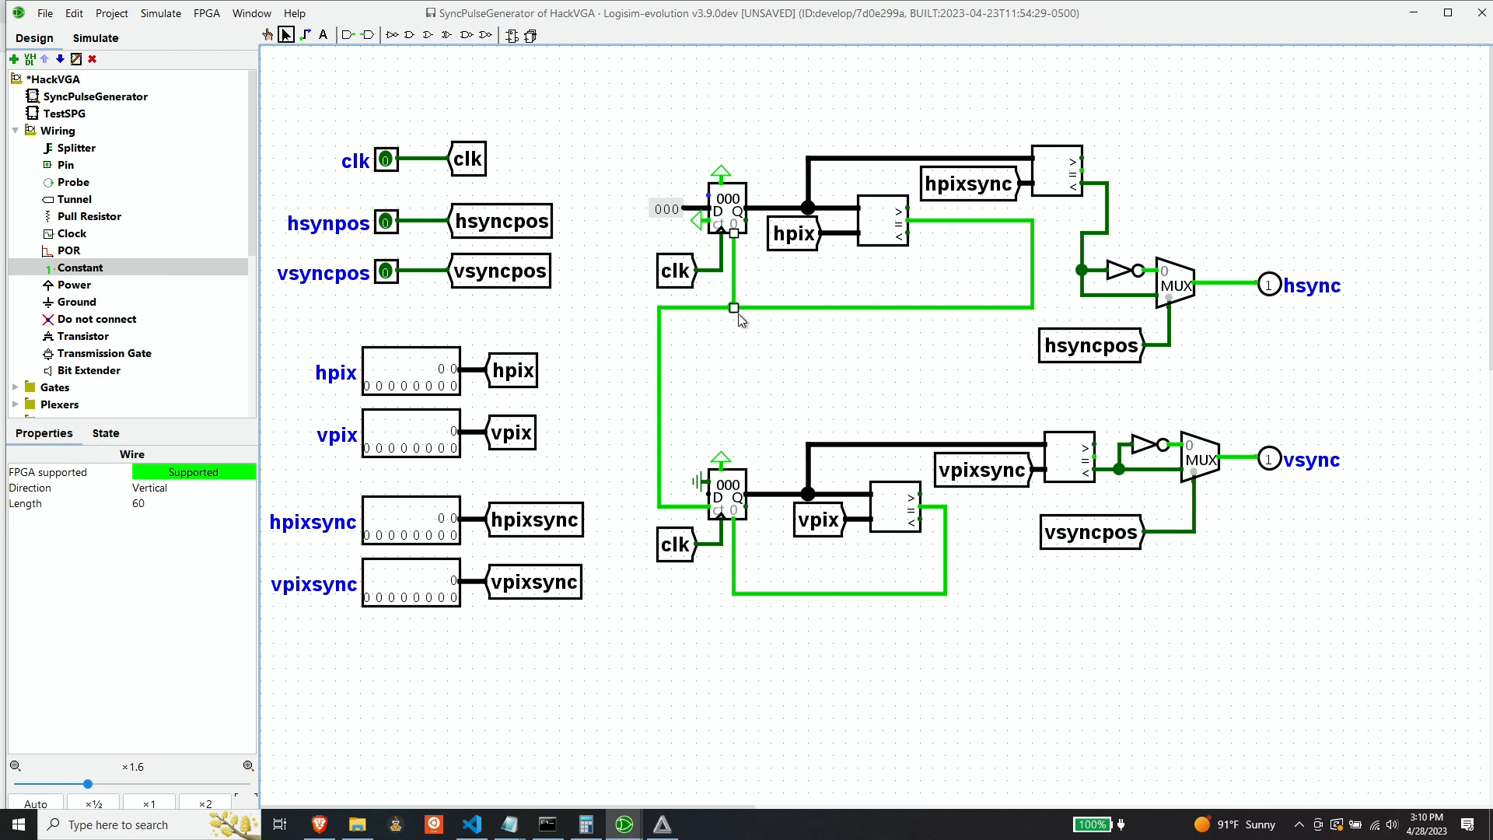
pyautogui.press('Delete')
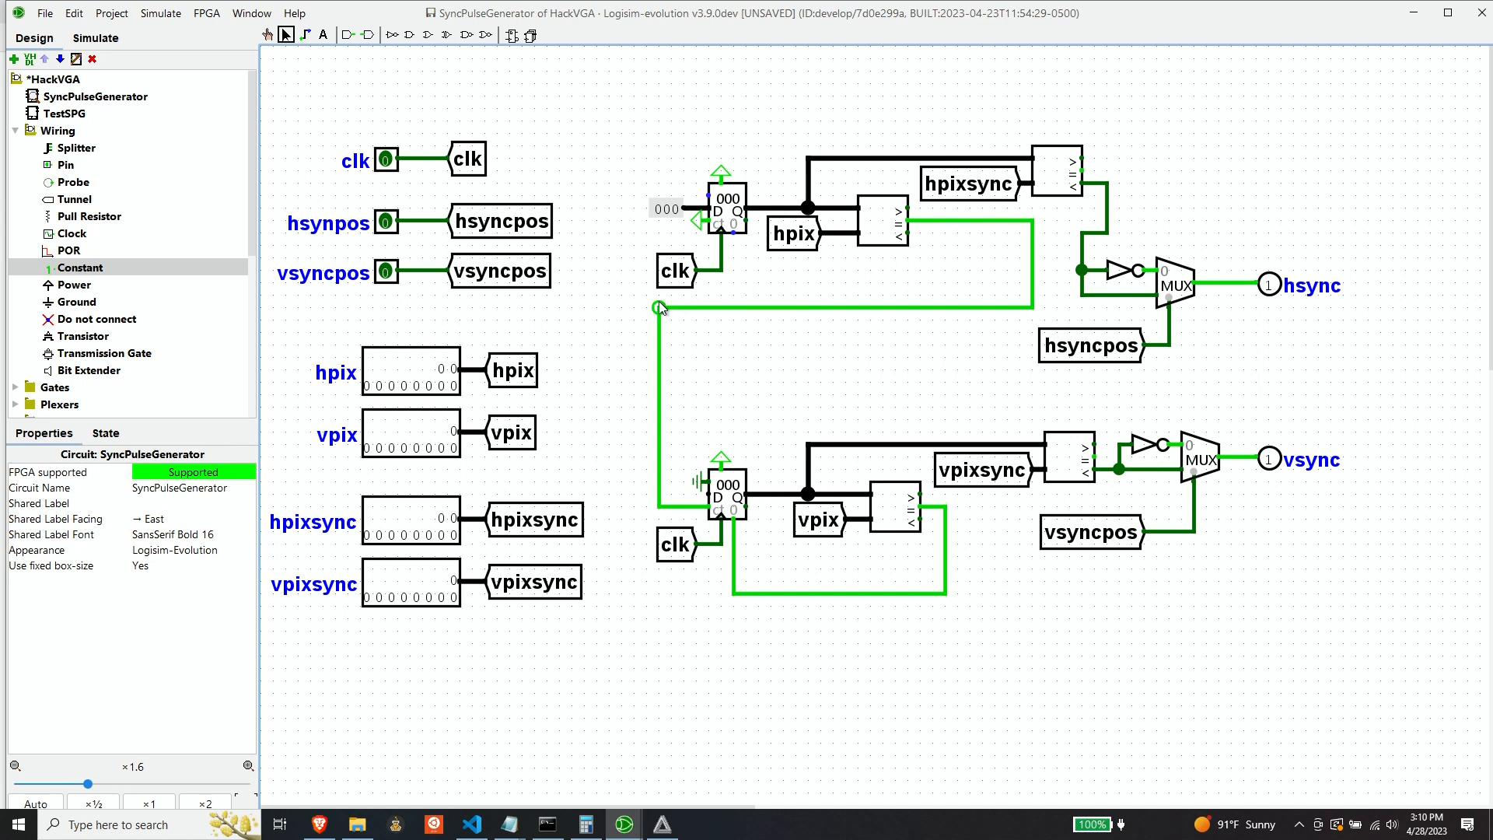
pyautogui.moveTo(657, 302)
pyautogui.mouseDown()
pyautogui.moveTo(606, 260)
pyautogui.moveTo(653, 305)
pyautogui.moveTo(608, 233)
pyautogui.moveTo(621, 186)
pyautogui.moveTo(706, 199)
pyautogui.mouseUp()
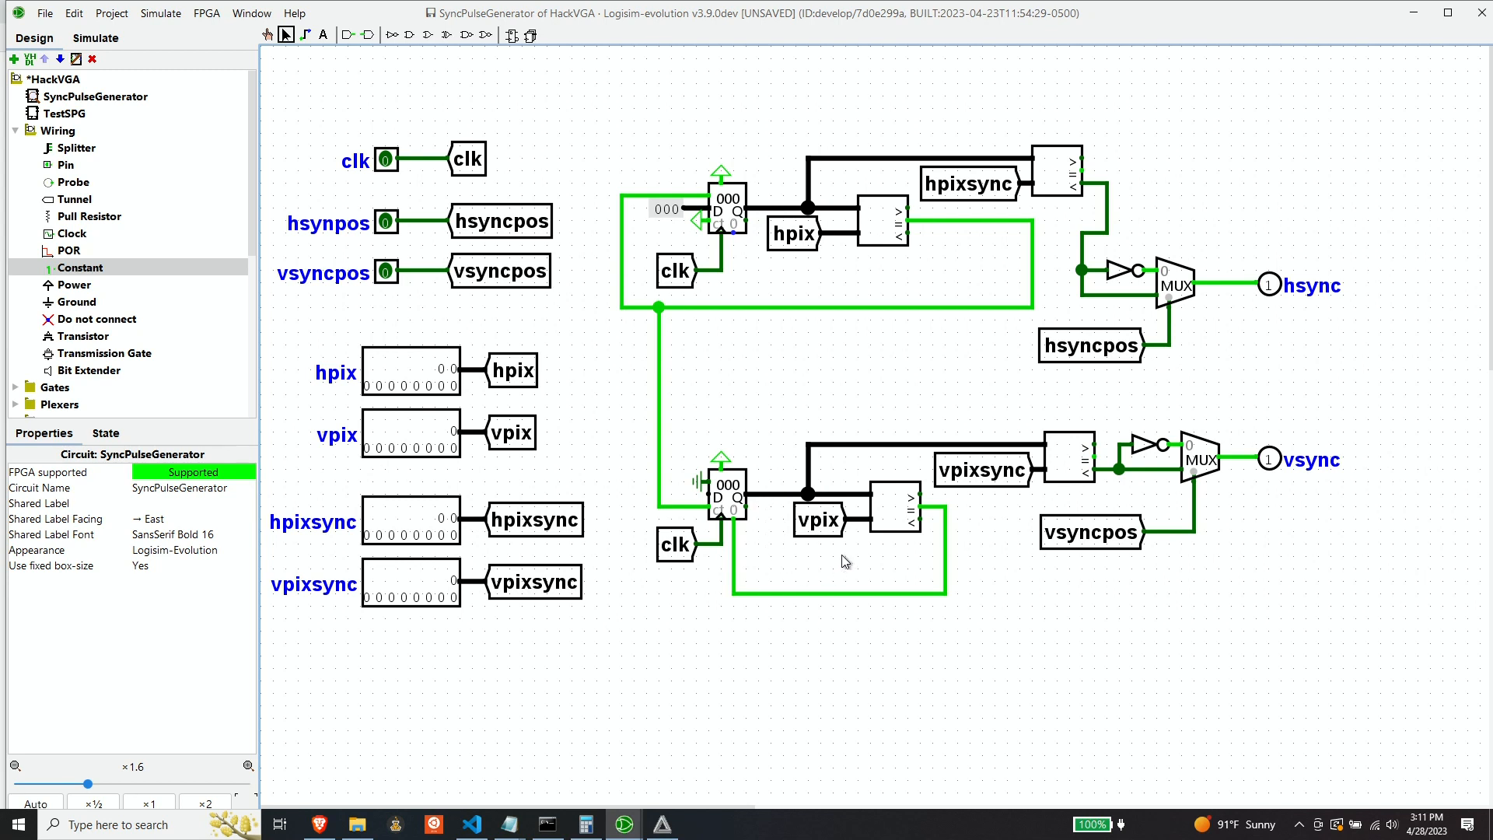
# Replace the ground beside the lower counter with a 9-bit constant of value 0x0.
pyautogui.click(698, 485)
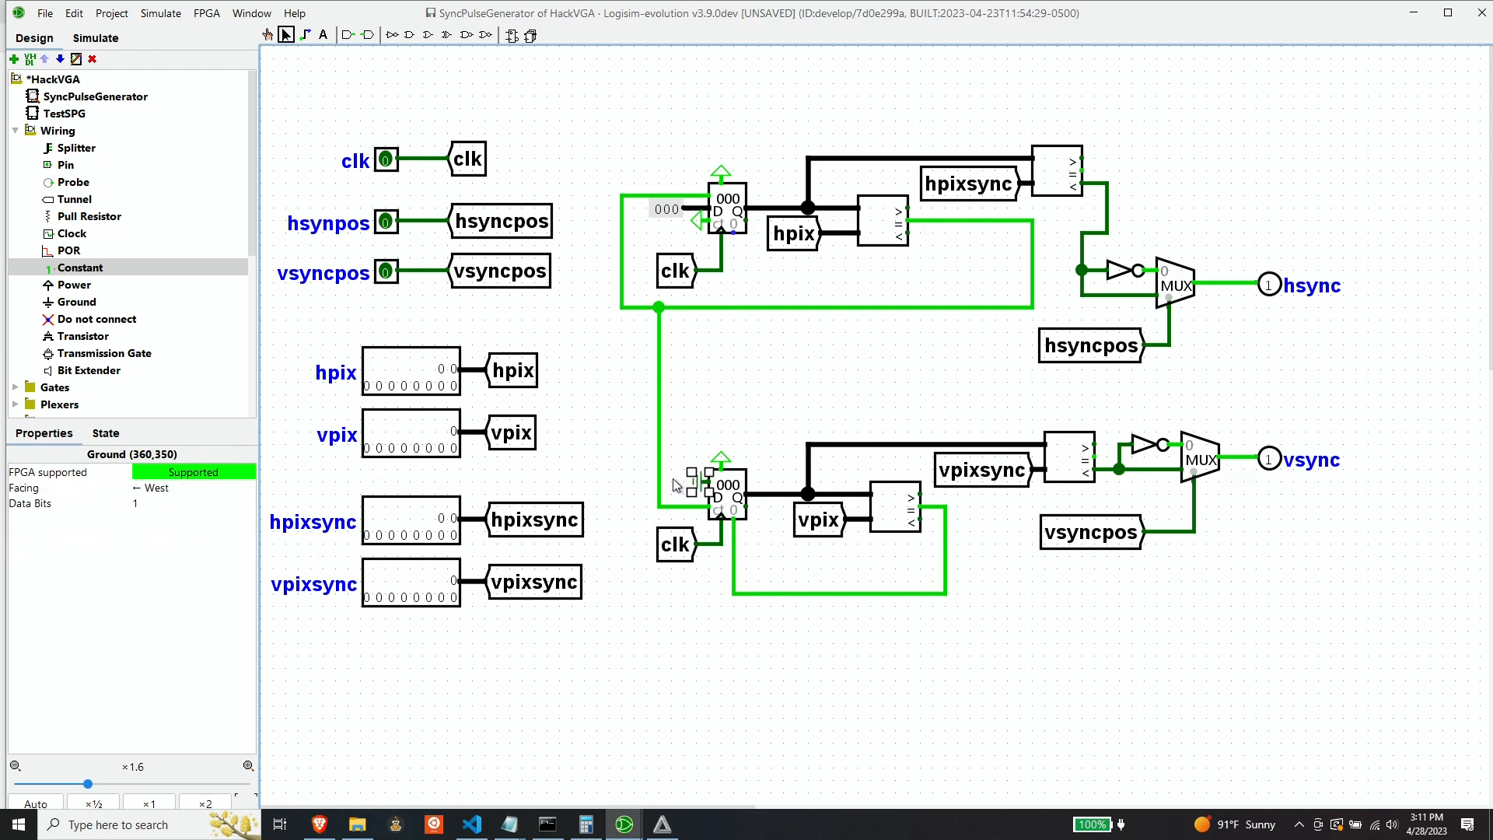
pyautogui.press('Delete')
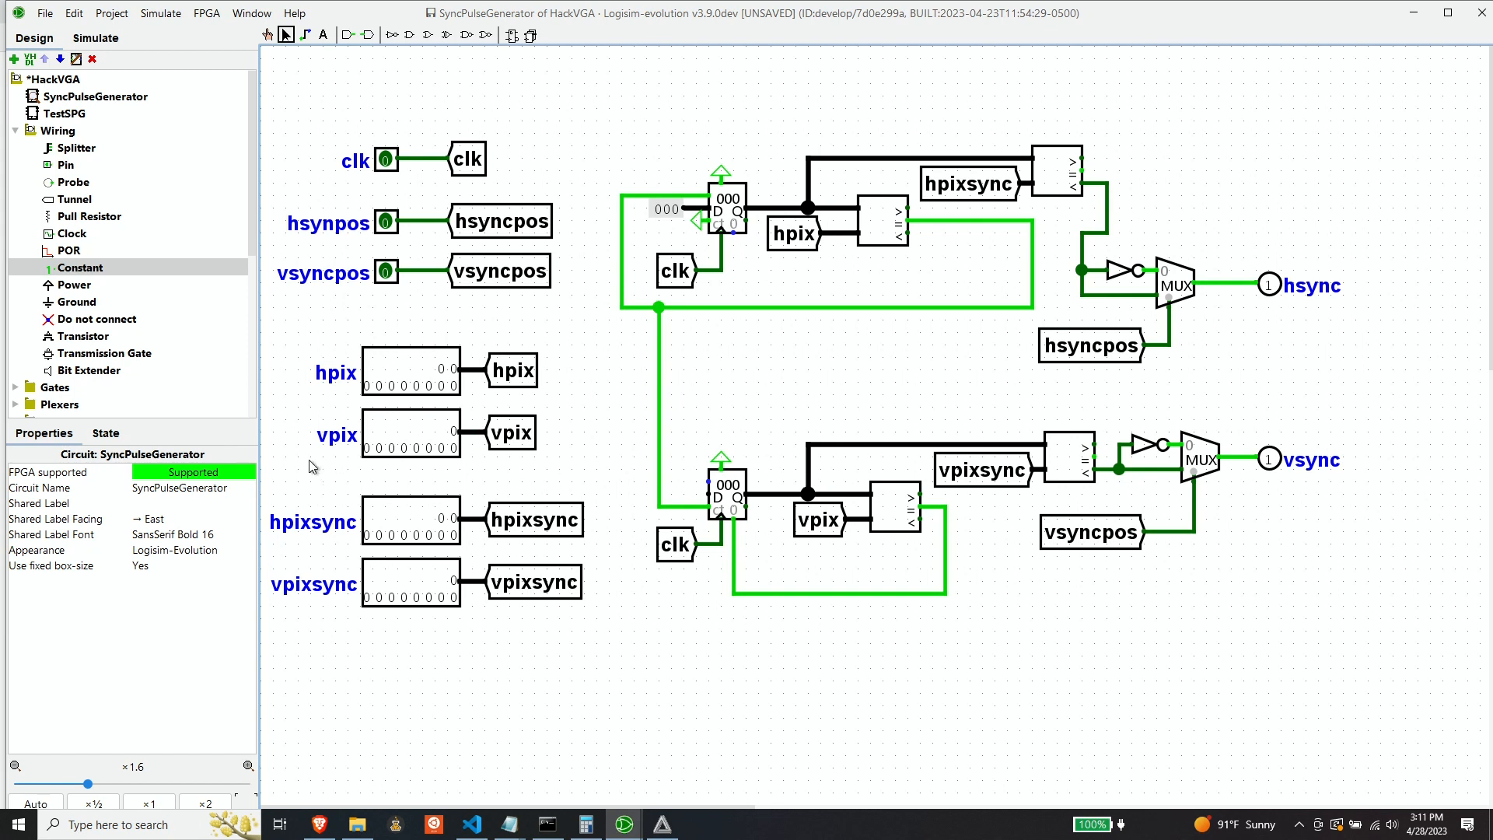
pyautogui.click(93, 268)
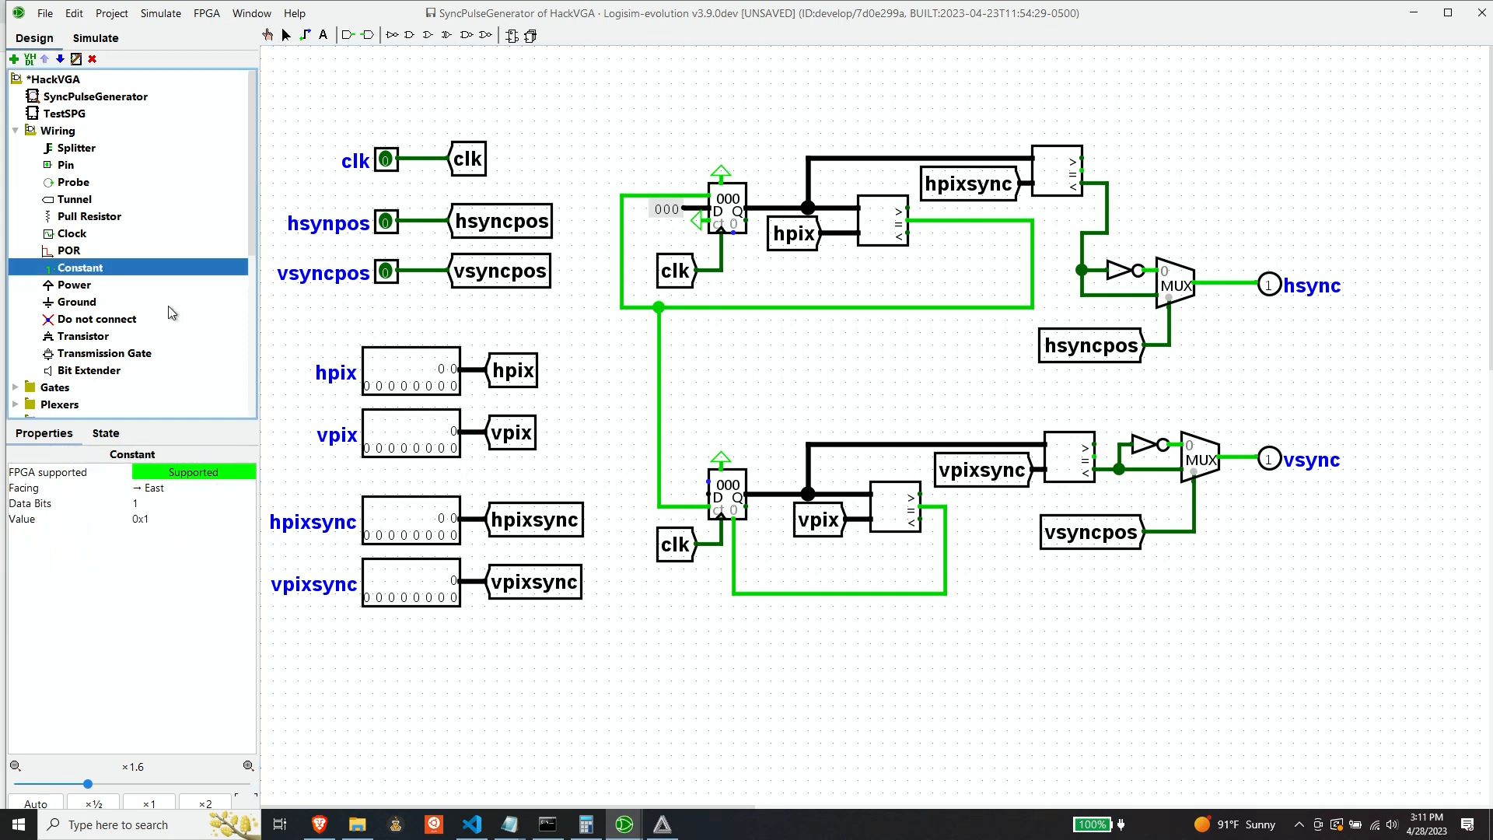
pyautogui.click(624, 472)
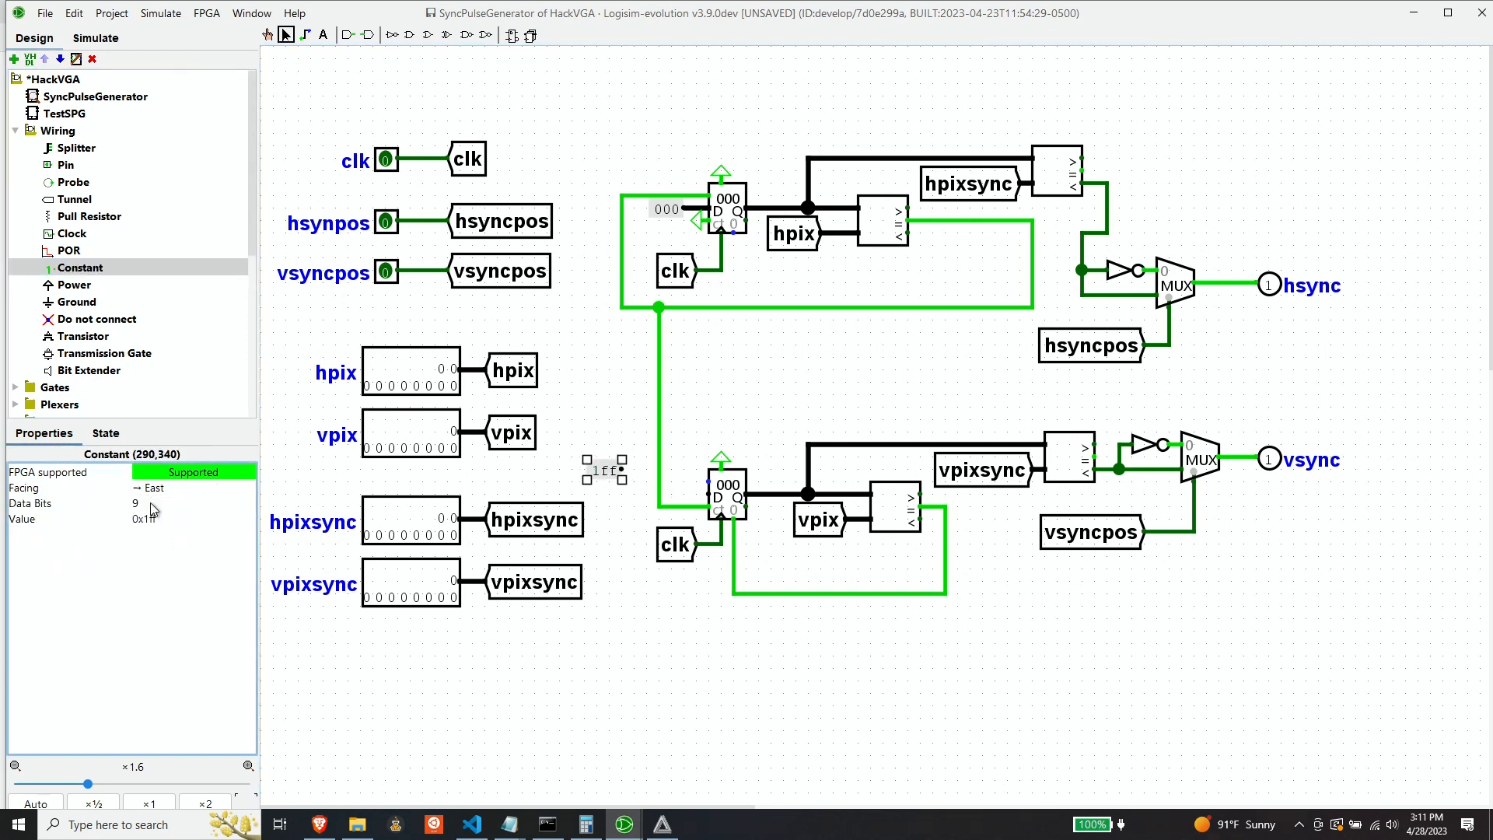
pyautogui.click(152, 518)
pyautogui.write('0')
pyautogui.press('Return')
# Shift the vertical feedback wire left and connect the new constant to the lower counter's D input.
pyautogui.moveTo(595, 469); pyautogui.dragTo(657, 494)
pyautogui.moveTo(658, 413); pyautogui.dragTo(620, 401)
pyautogui.click(678, 496)
pyautogui.moveTo(684, 494); pyautogui.dragTo(708, 495)
pyautogui.click(777, 566)
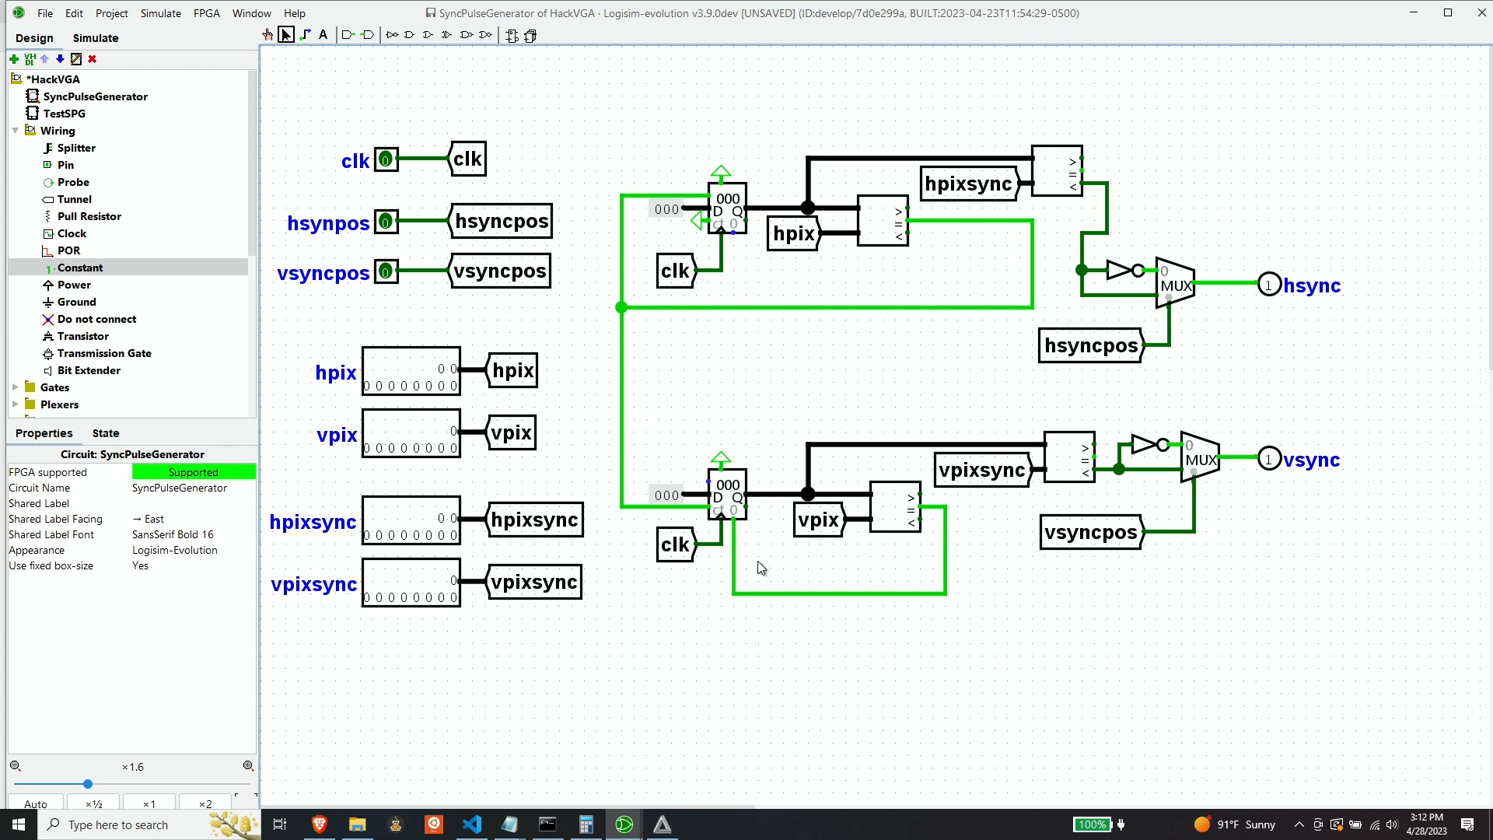
# Disconnect the lower comparator's equal output from the lower counter's clear input and reroute it to the counter's load input above D.
pyautogui.click(732, 596)
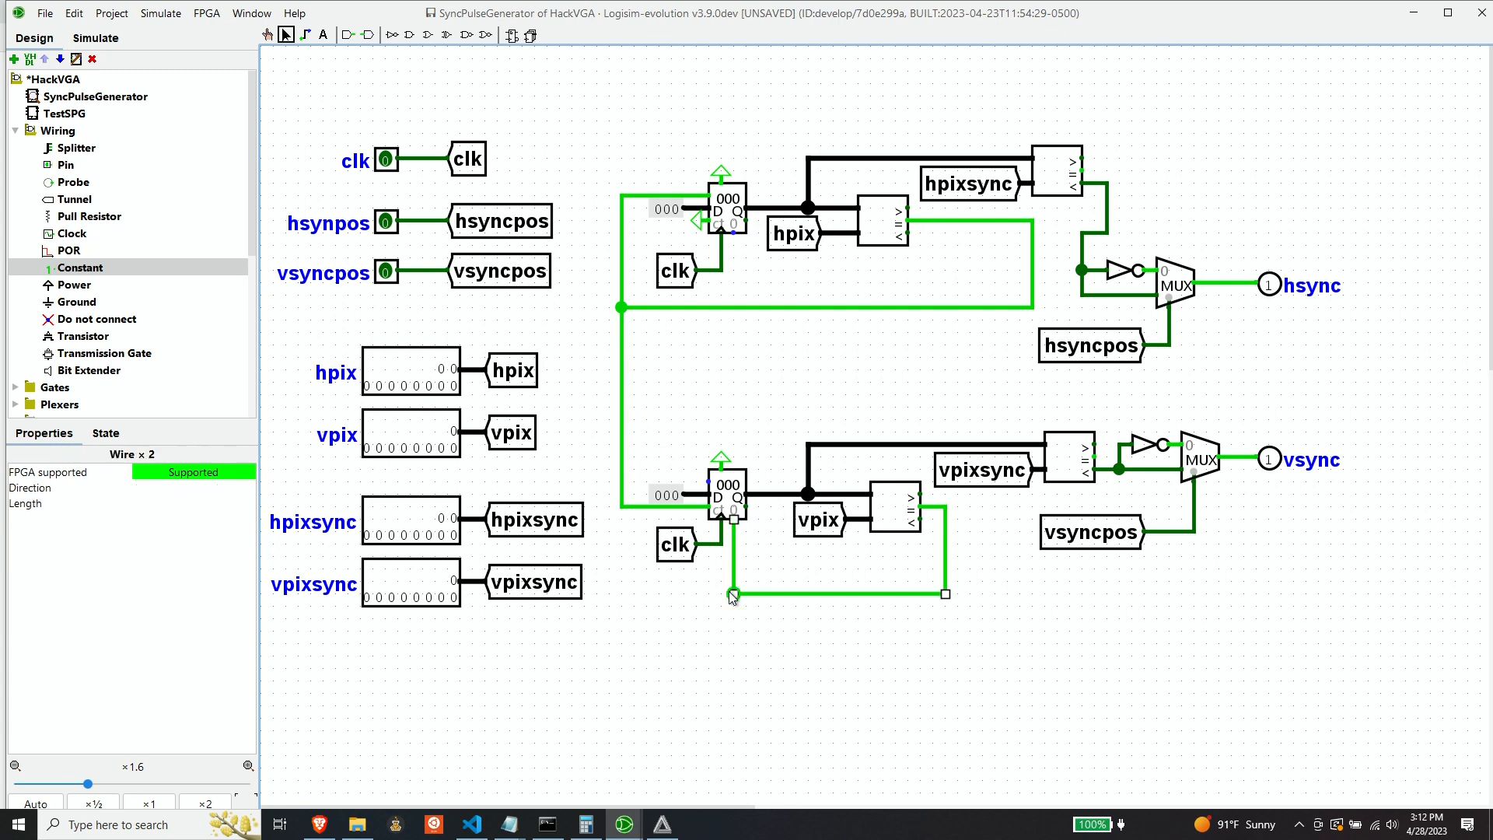
pyautogui.press('Delete')
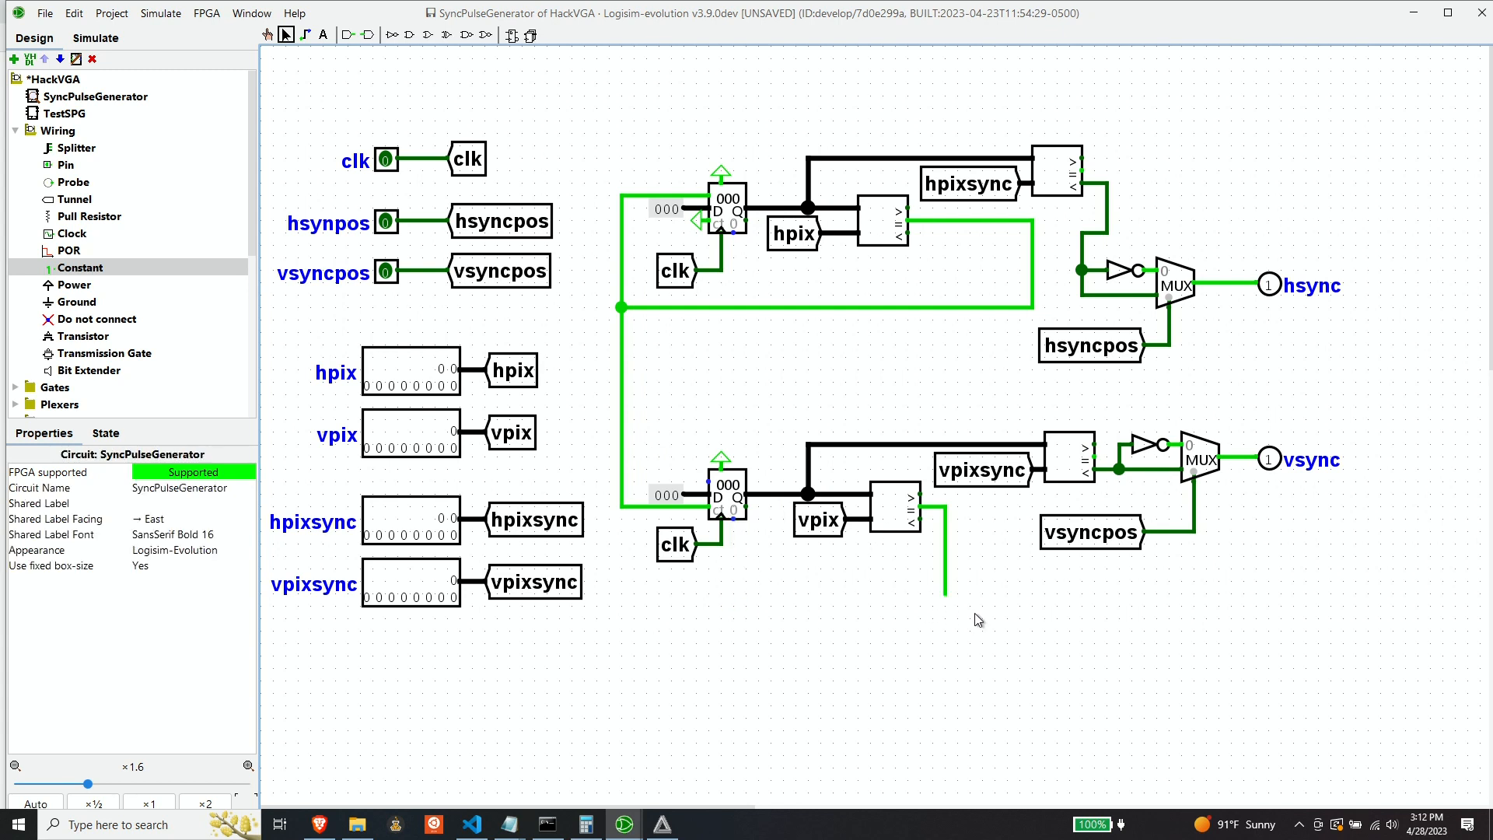
pyautogui.moveTo(943, 595); pyautogui.dragTo(623, 558)
pyautogui.moveTo(636, 511)
pyautogui.mouseDown()
pyautogui.moveTo(636, 474)
pyautogui.moveTo(708, 482)
pyautogui.mouseUp()
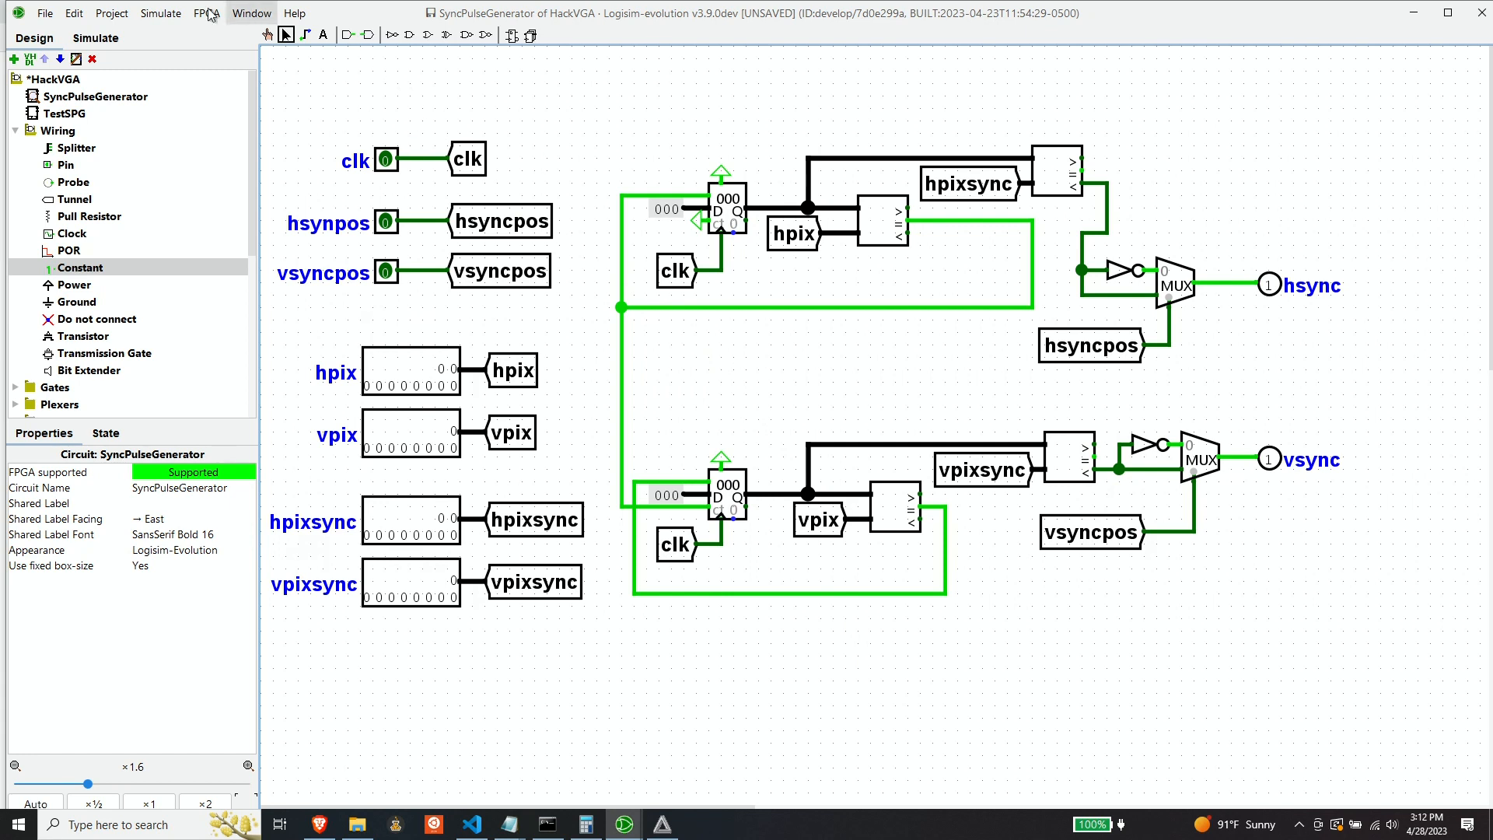
# Save the HackVGA project and open the TestSPG circuit.
pyautogui.click(44, 14)
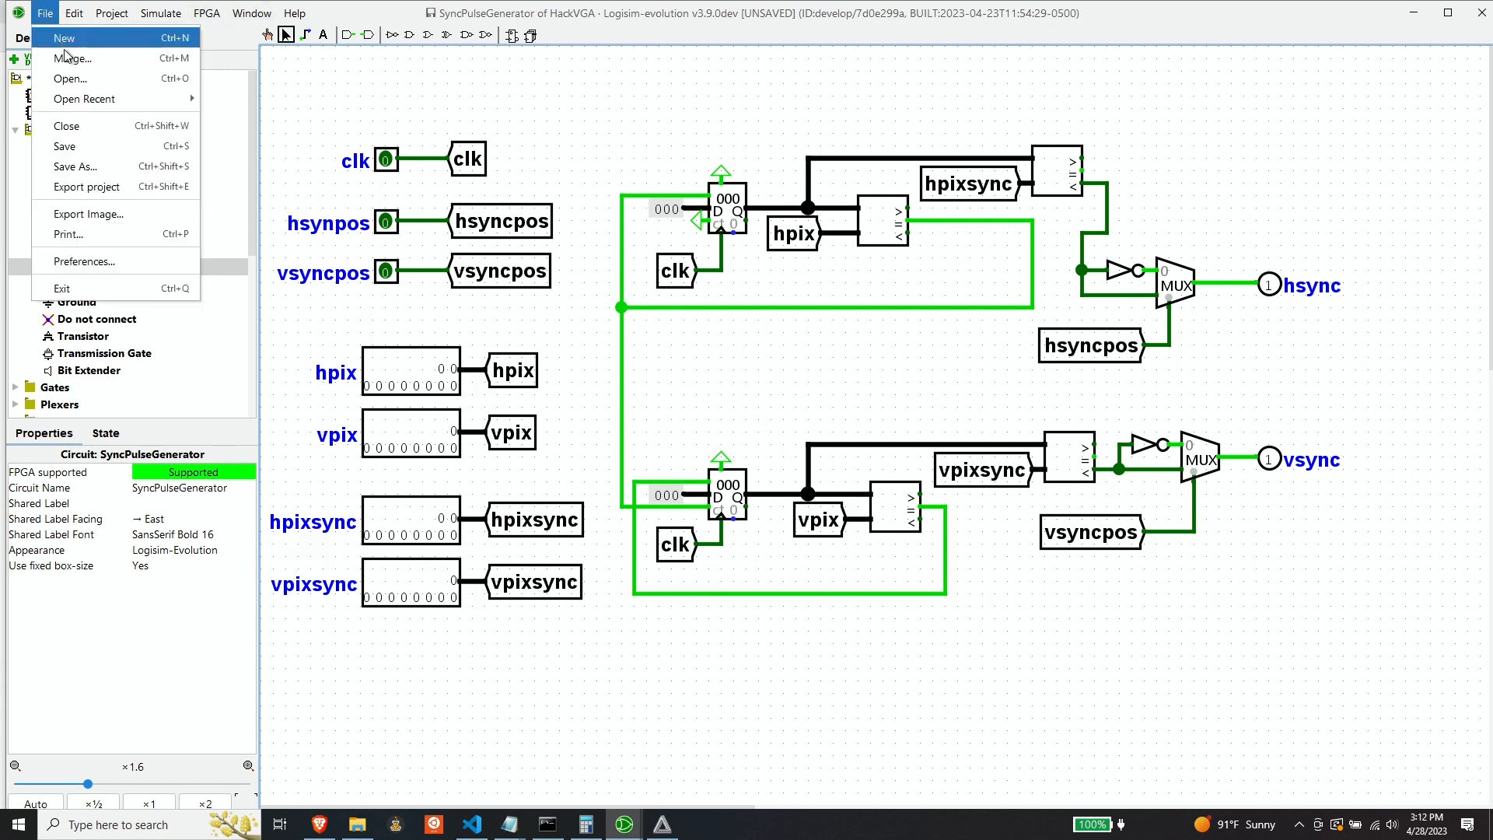
pyautogui.click(70, 144)
pyautogui.click(73, 116)
pyautogui.doubleClick(73, 115)
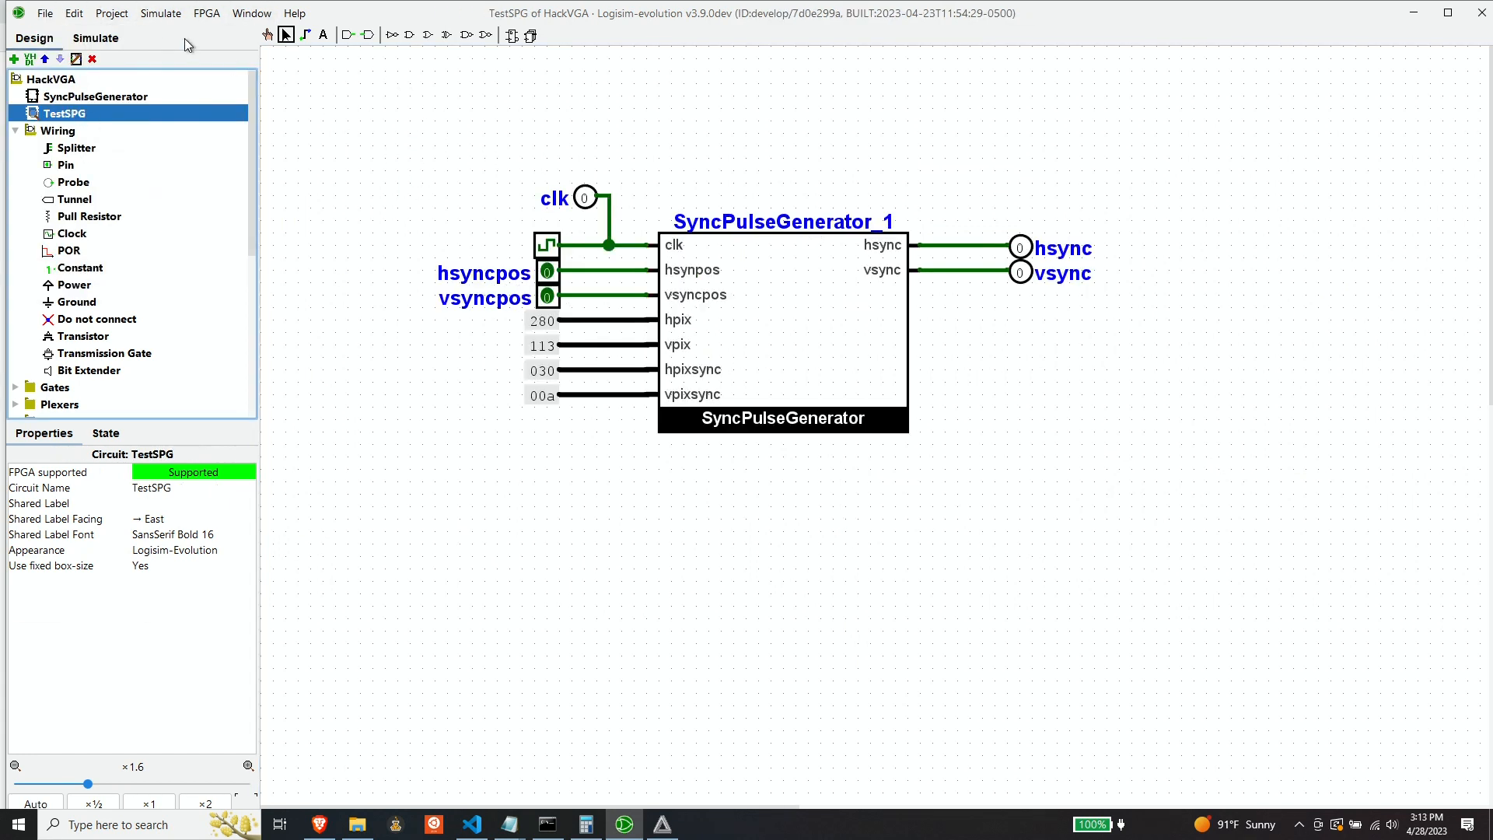
# Synthesize TestSPG for the DIGILENT_CMOD_A7_15T board and accept the existing component-to-pin mapping.
pyautogui.click(205, 13)
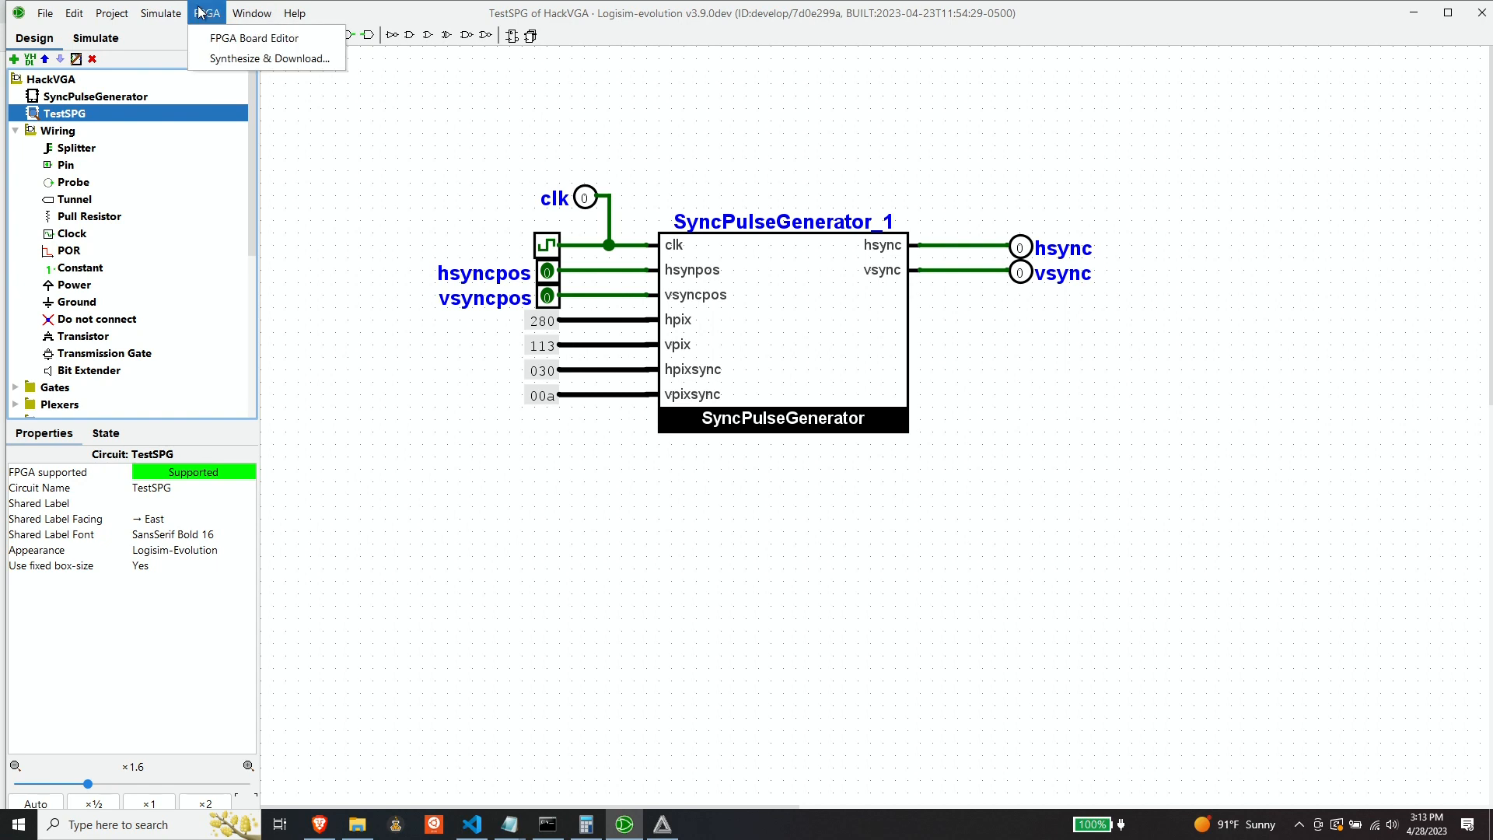
pyautogui.click(209, 51)
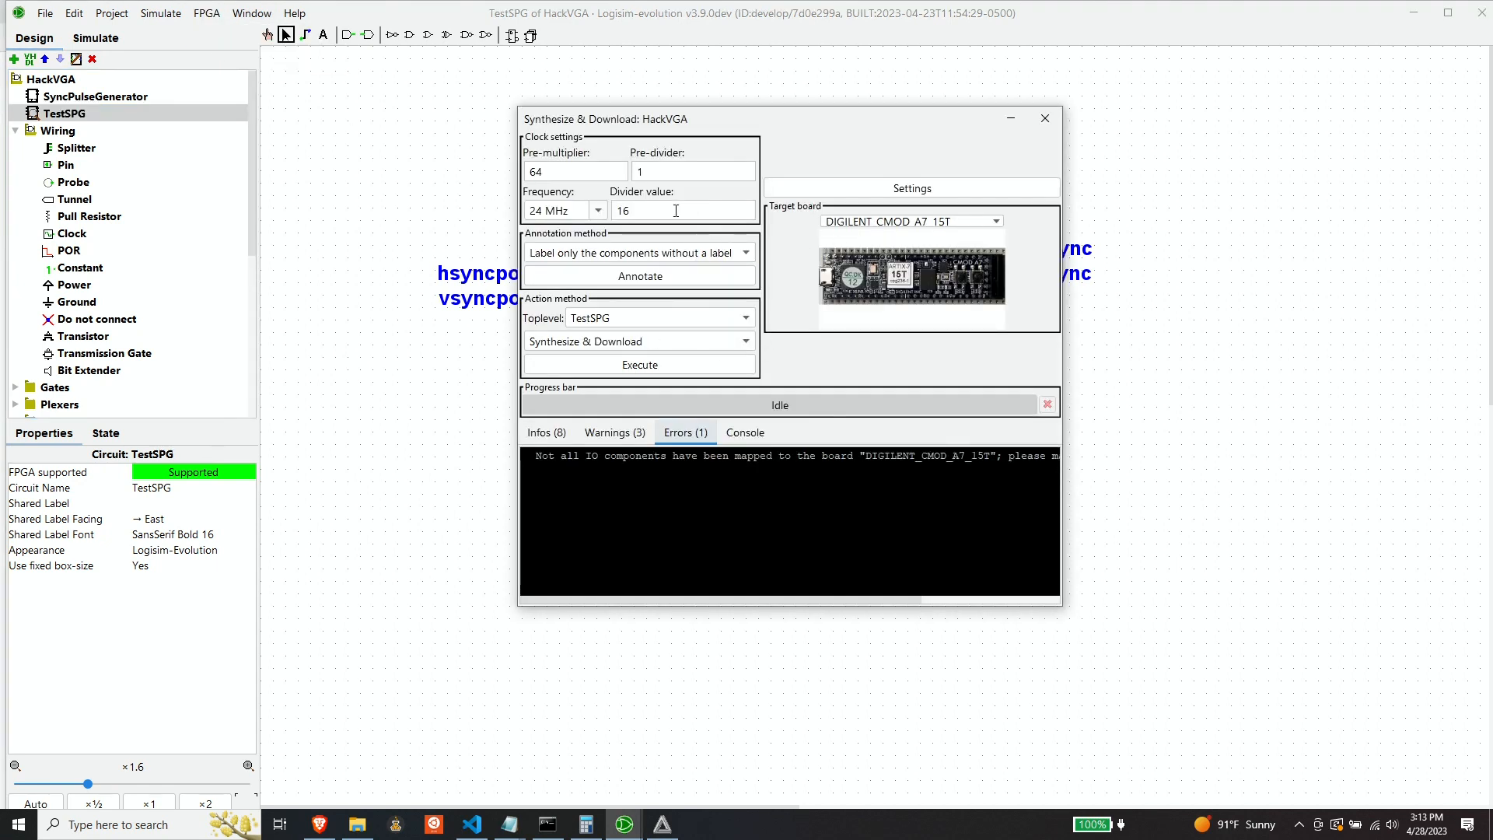
pyautogui.click(654, 371)
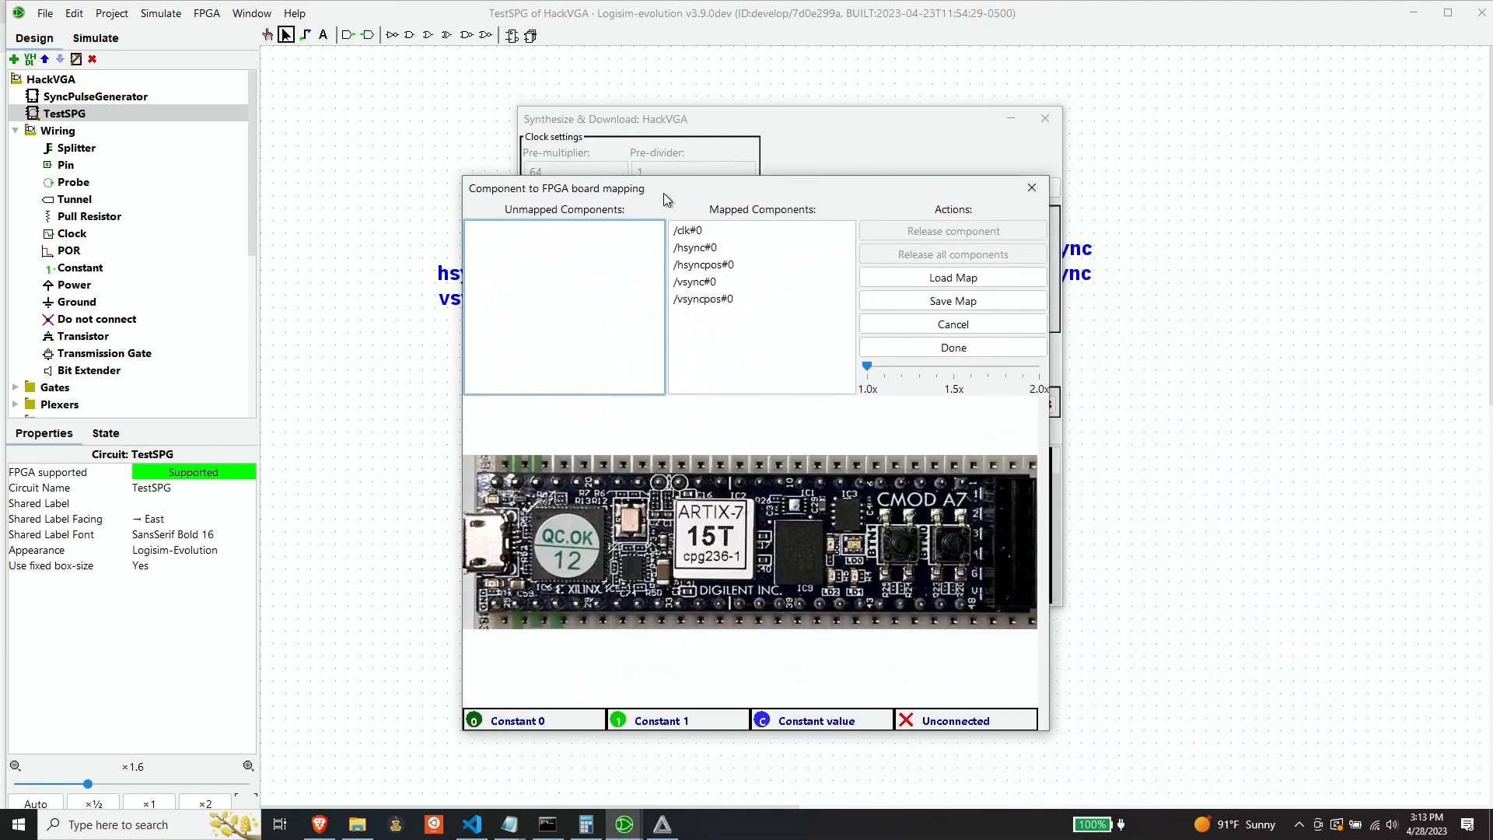
pyautogui.click(902, 367)
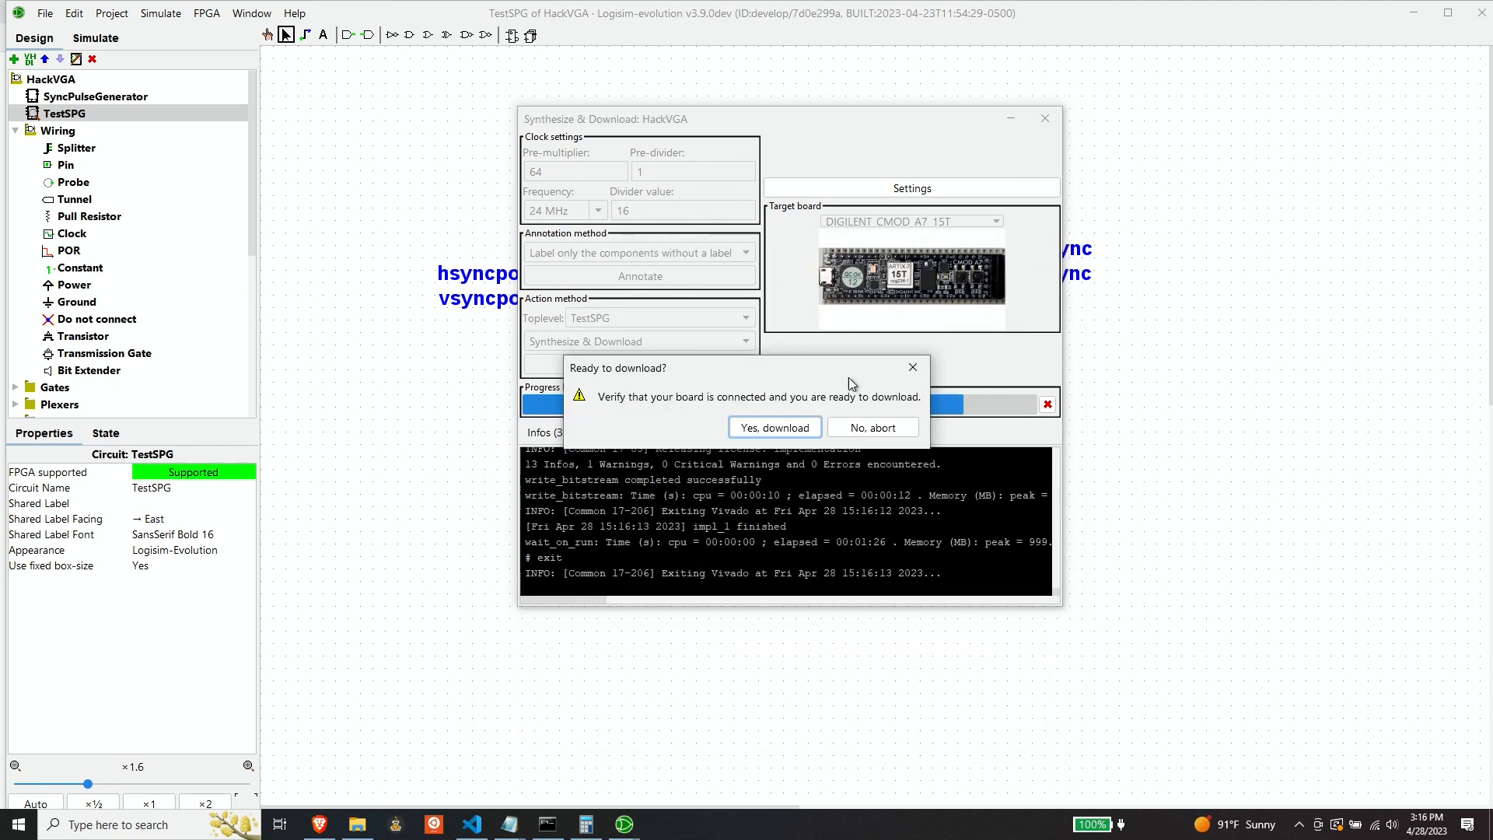
# Abort the direct board download and open Digilent Adept.
pyautogui.click(873, 426)
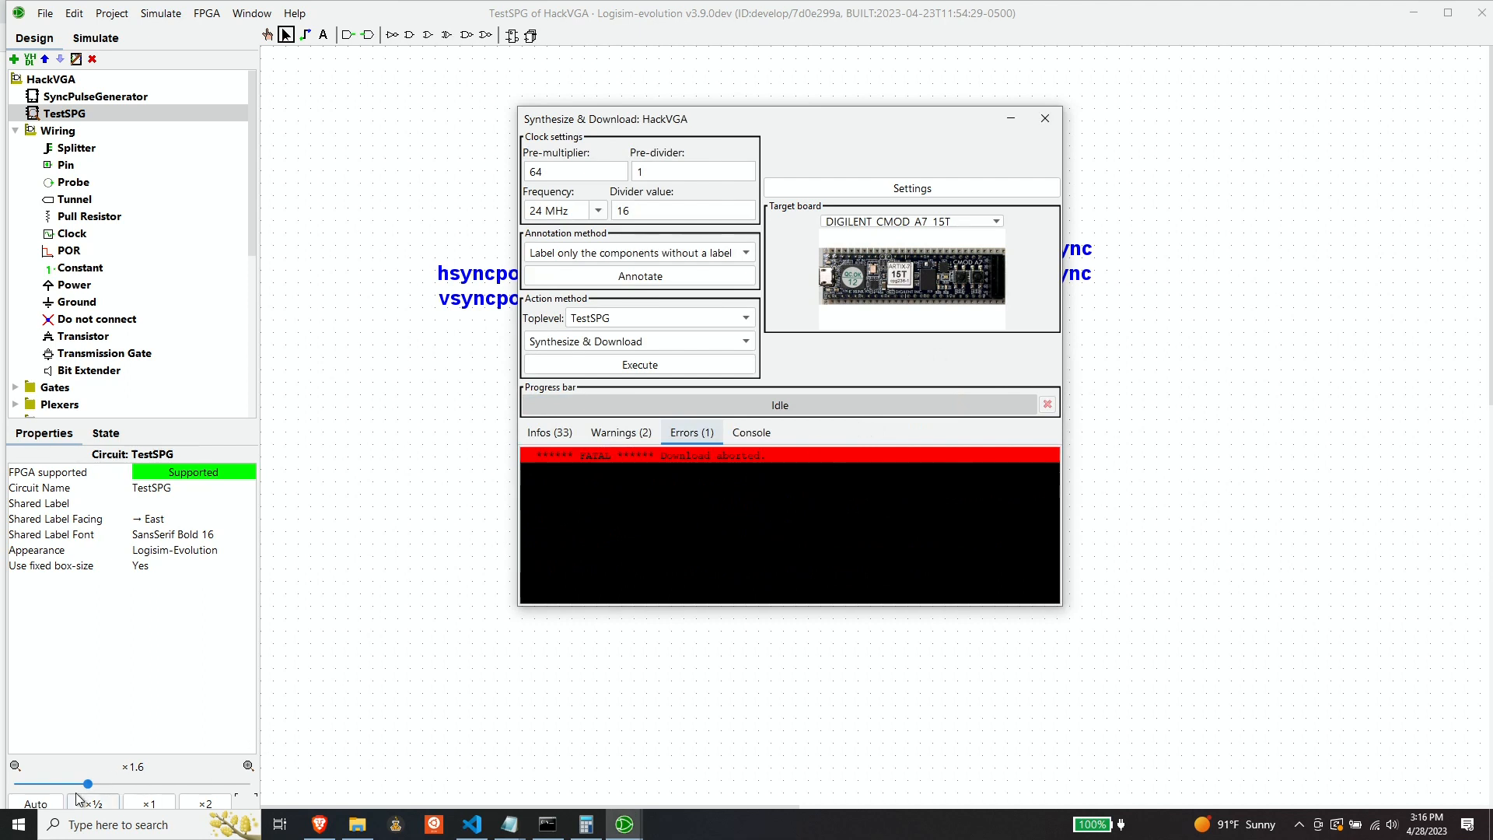
pyautogui.click(19, 825)
pyautogui.scroll(-4, 85, 661)
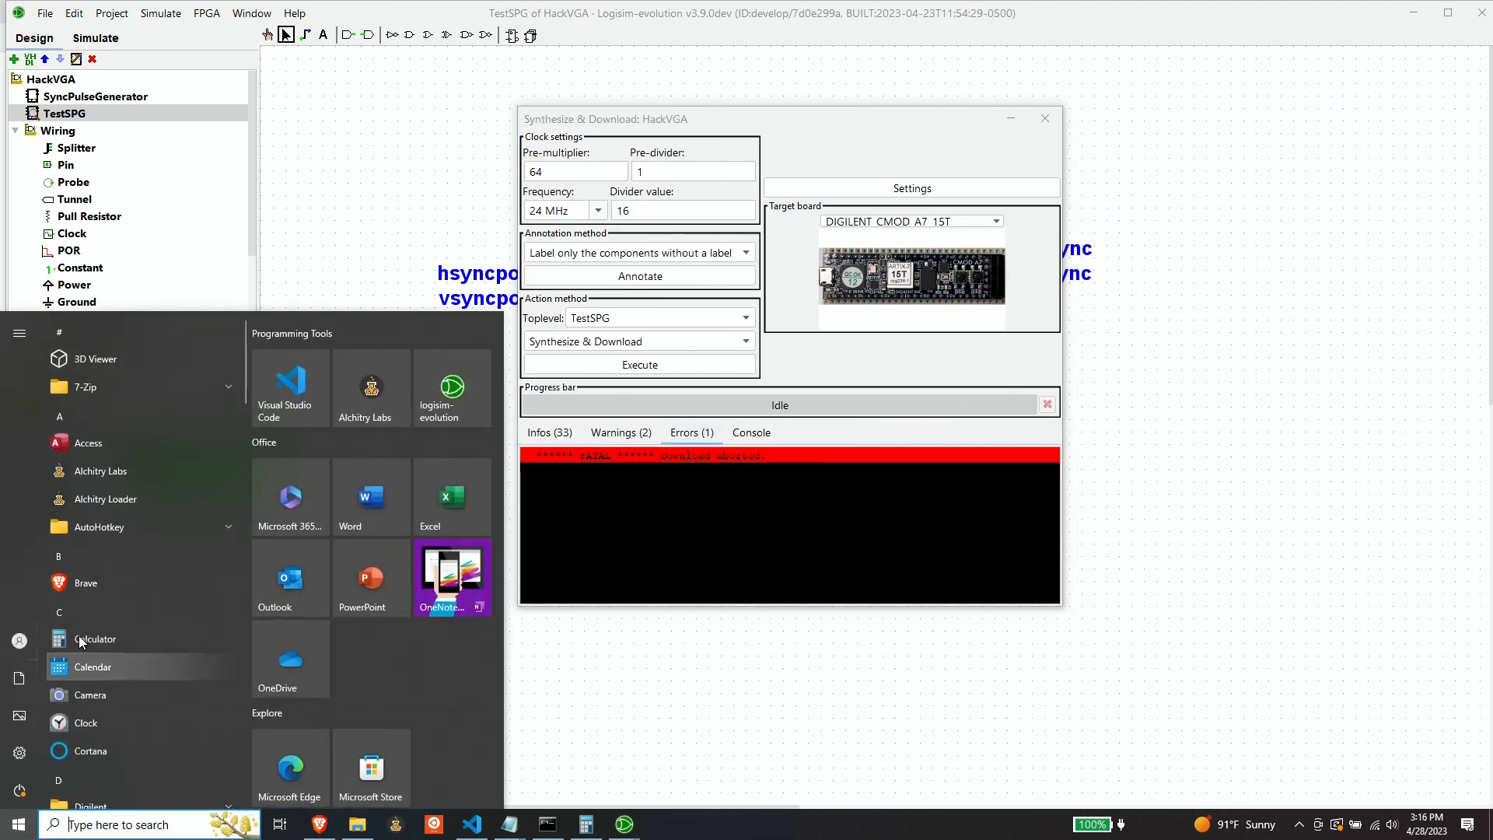
pyautogui.click(90, 582)
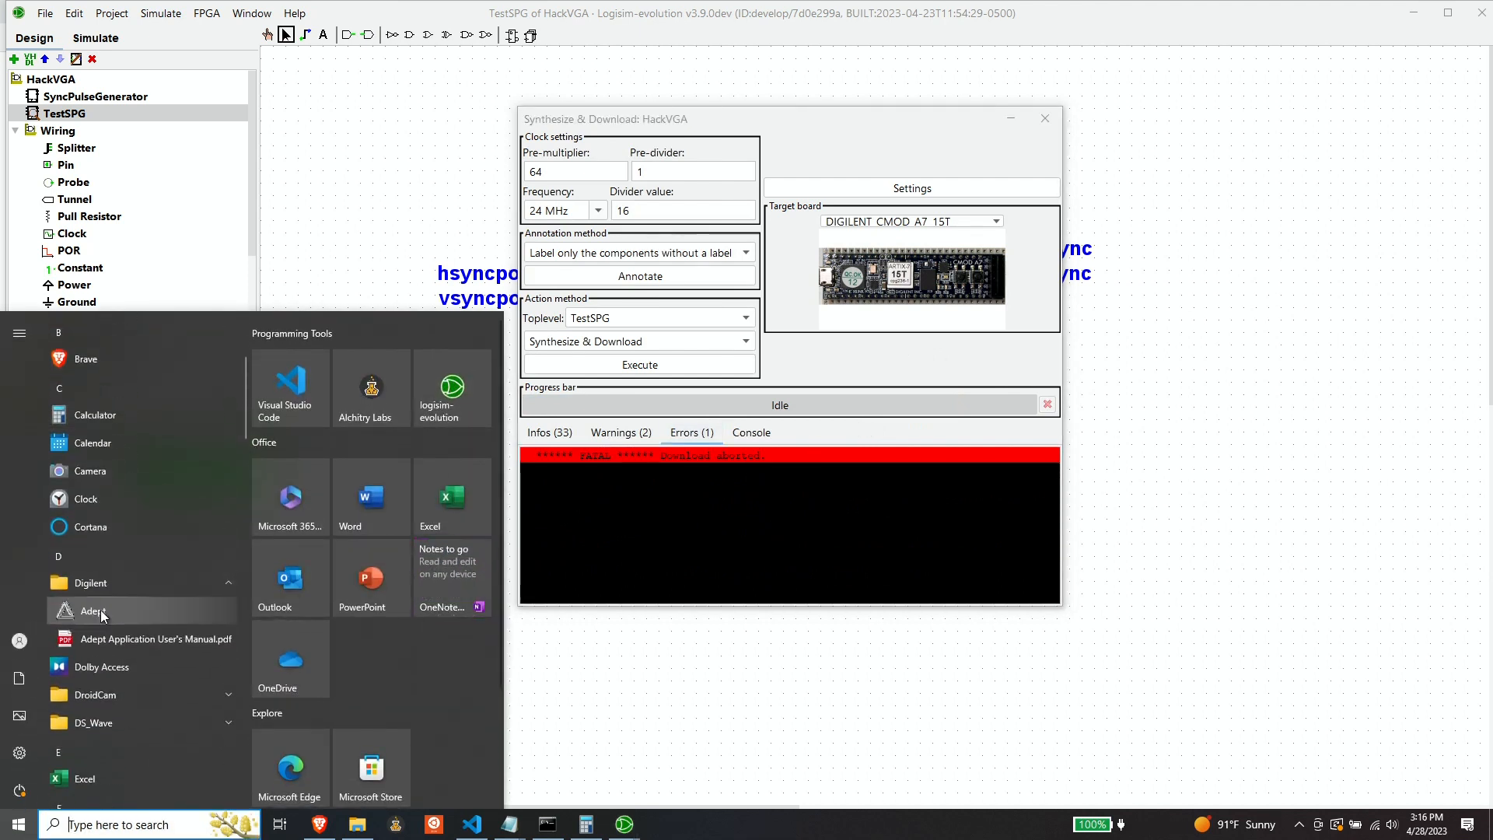
pyautogui.click(95, 609)
# Choose logisimTopLevelShell.bit as the XC7A15T configuration file and move the Adept window toward the middle of the screen.
pyautogui.click(344, 152)
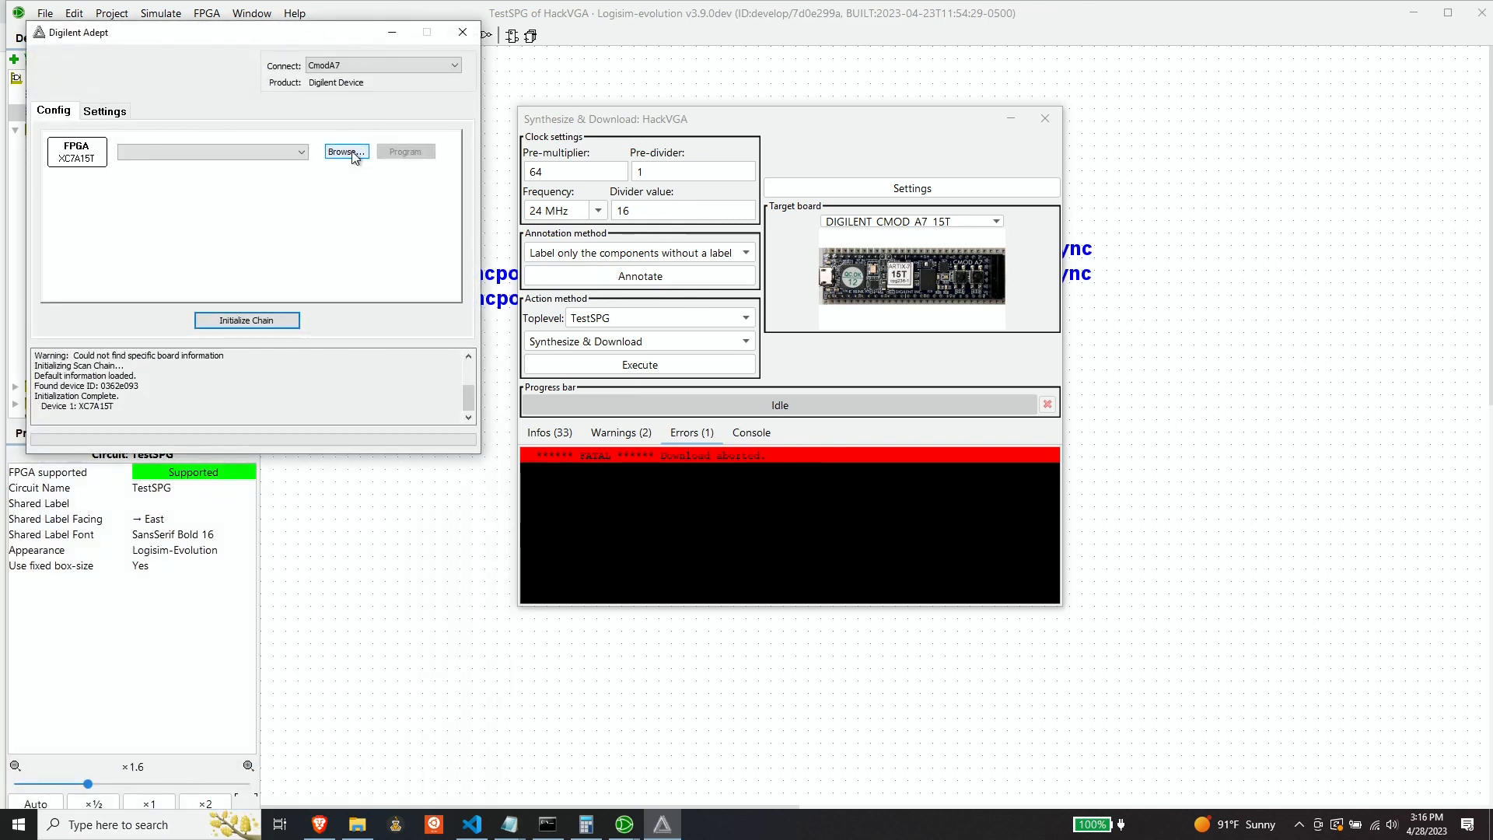
pyautogui.doubleClick(257, 179)
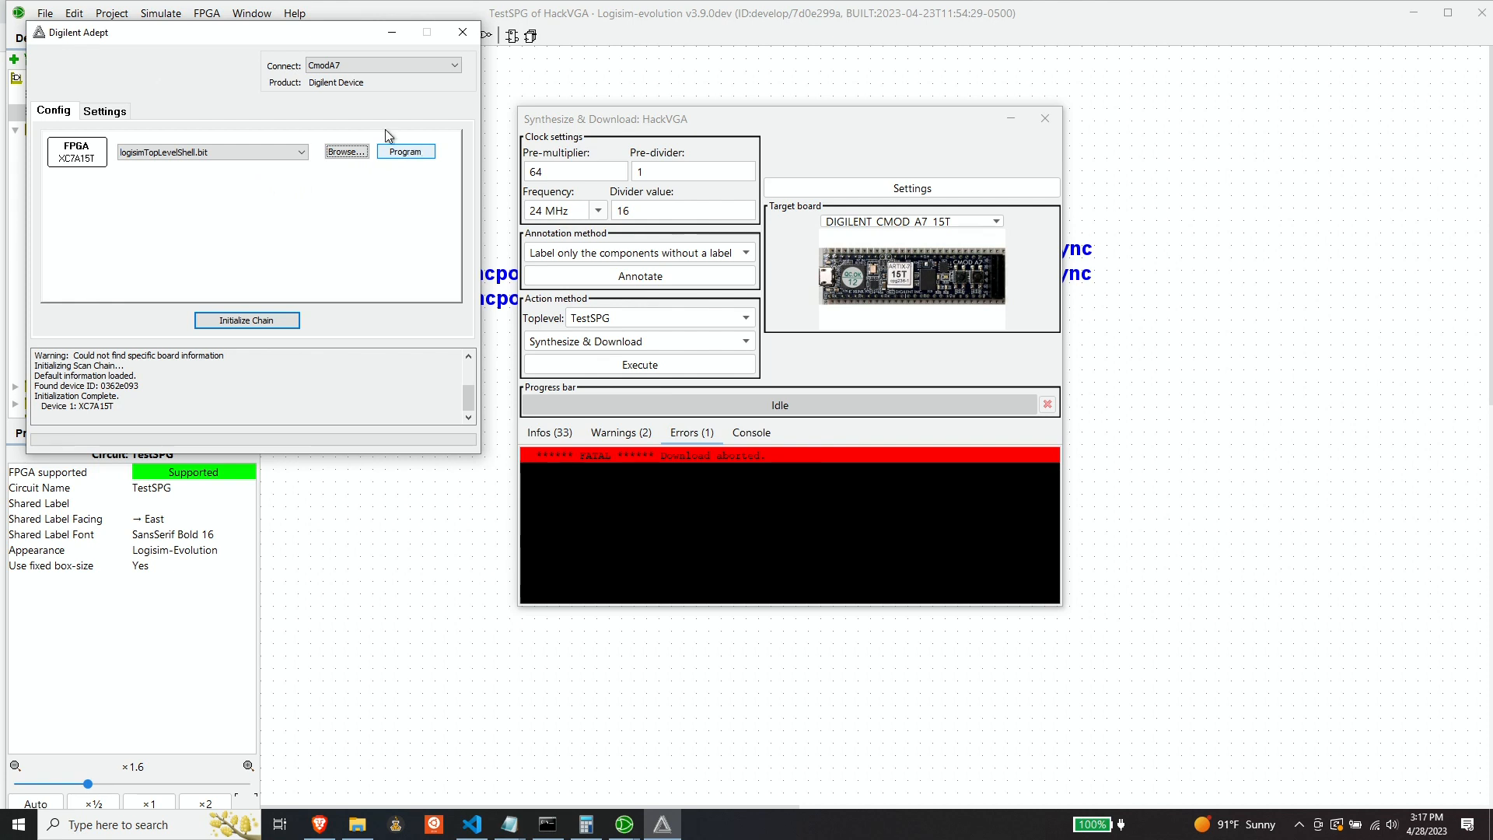
pyautogui.moveTo(324, 30); pyautogui.dragTo(557, 233)
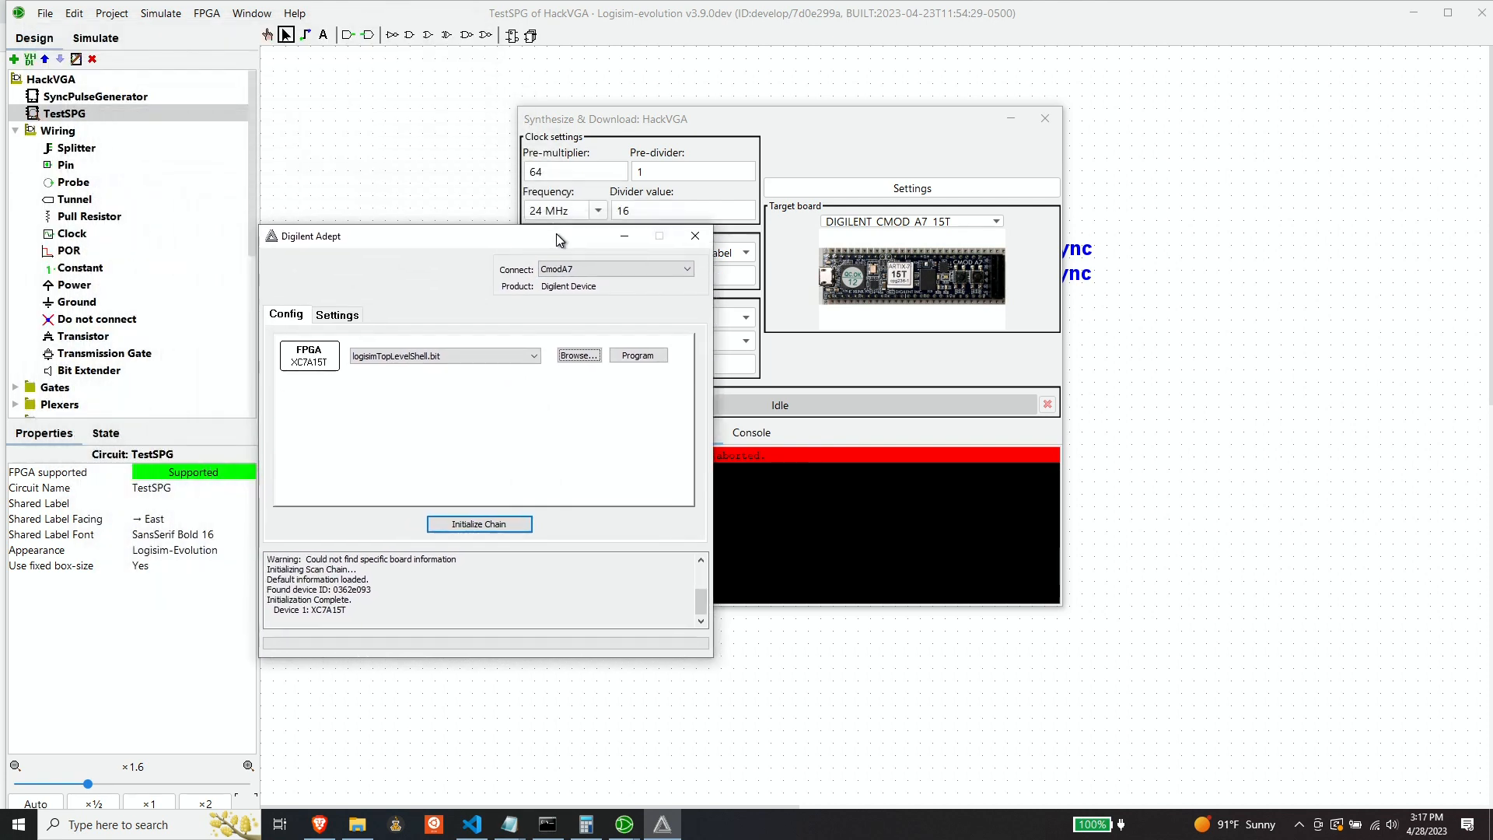
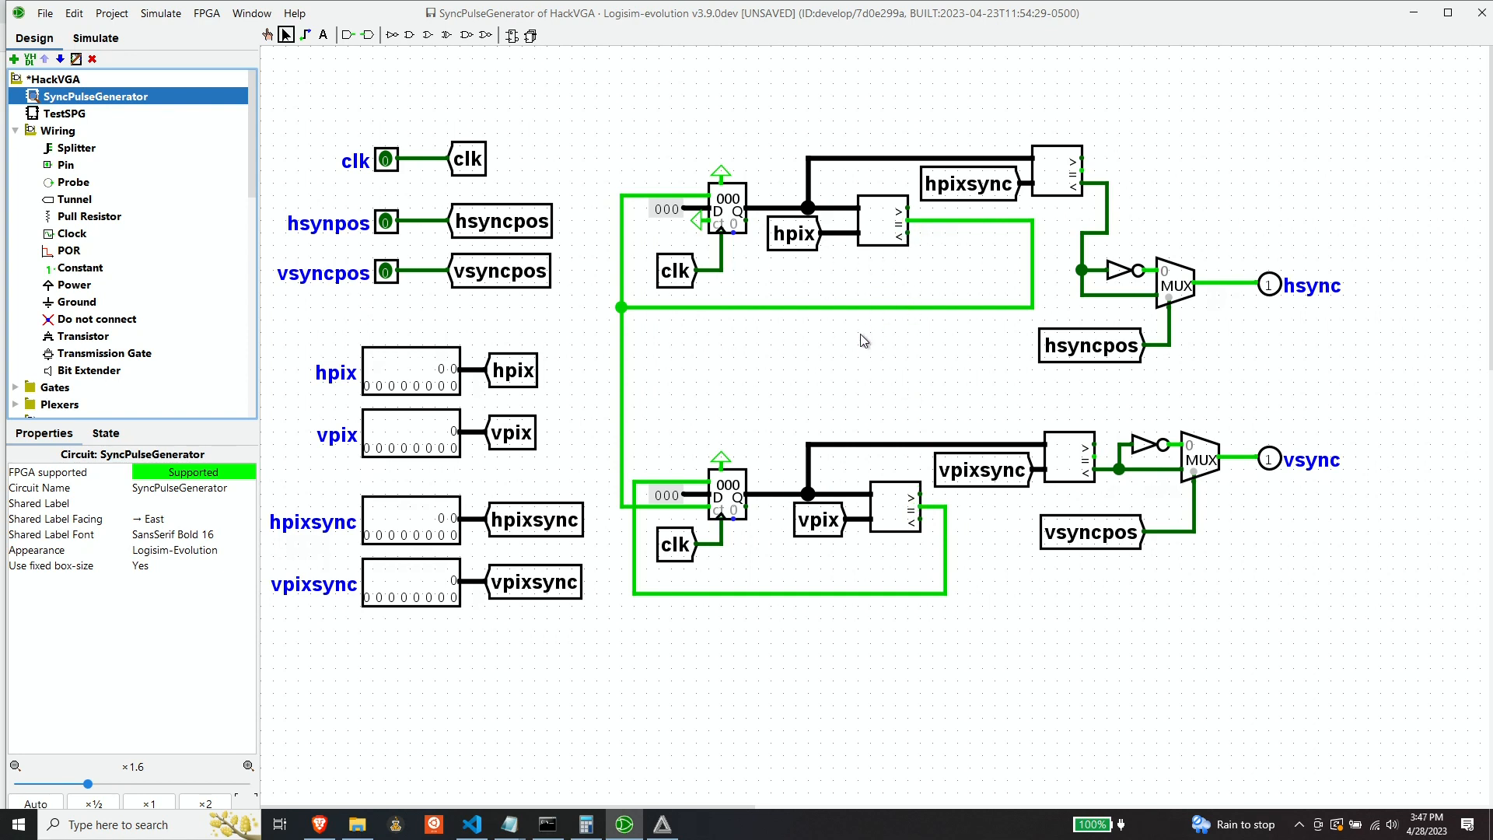
# In SyncPulseGenerator, delete the wires between the hpix and vpix inputs and their tunnels, and move both tunnels aside between the counters.
pyautogui.click(514, 368)
pyautogui.click(490, 408)
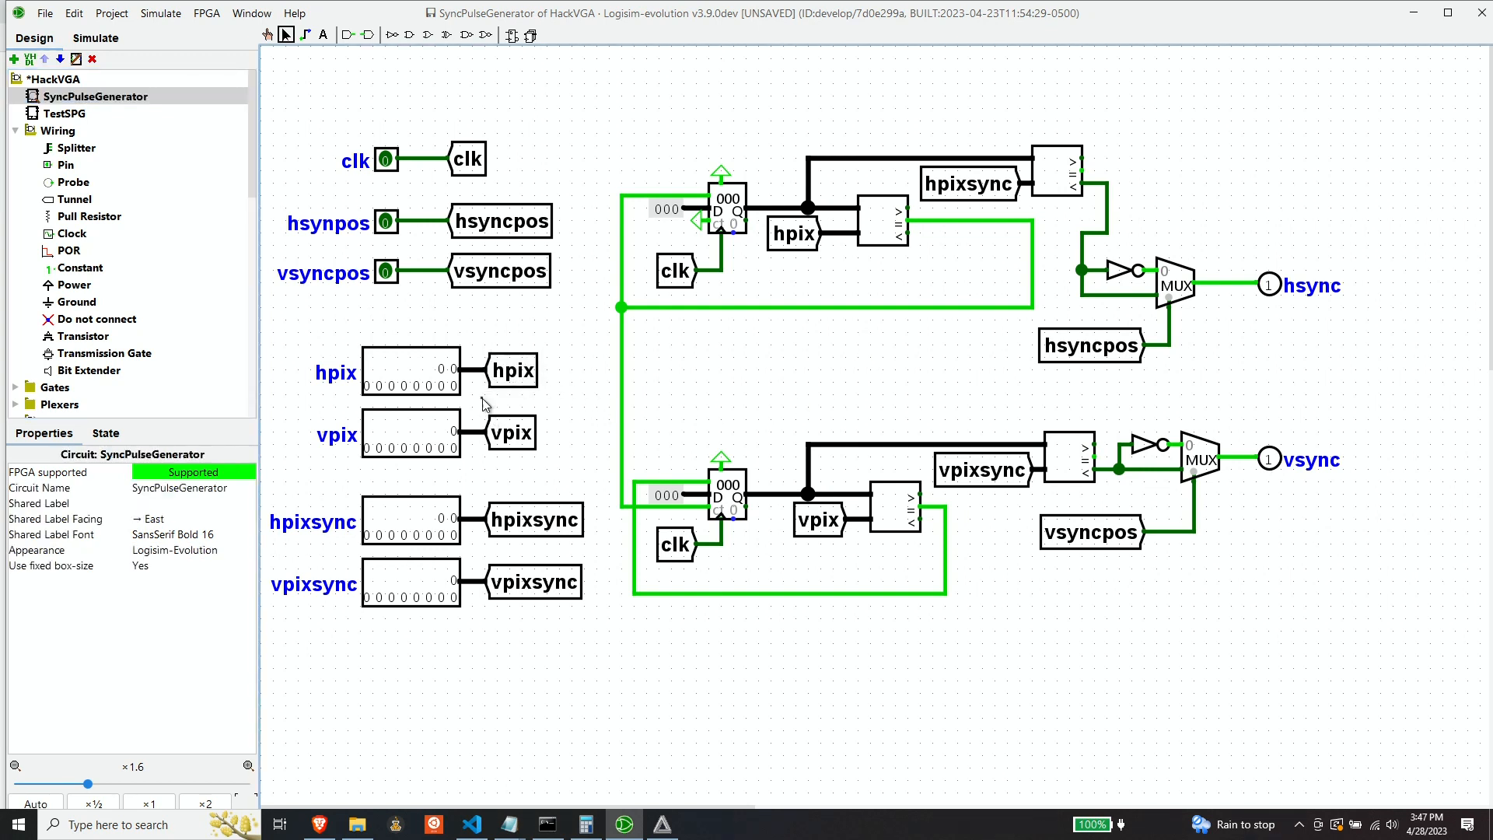
pyautogui.click(476, 371)
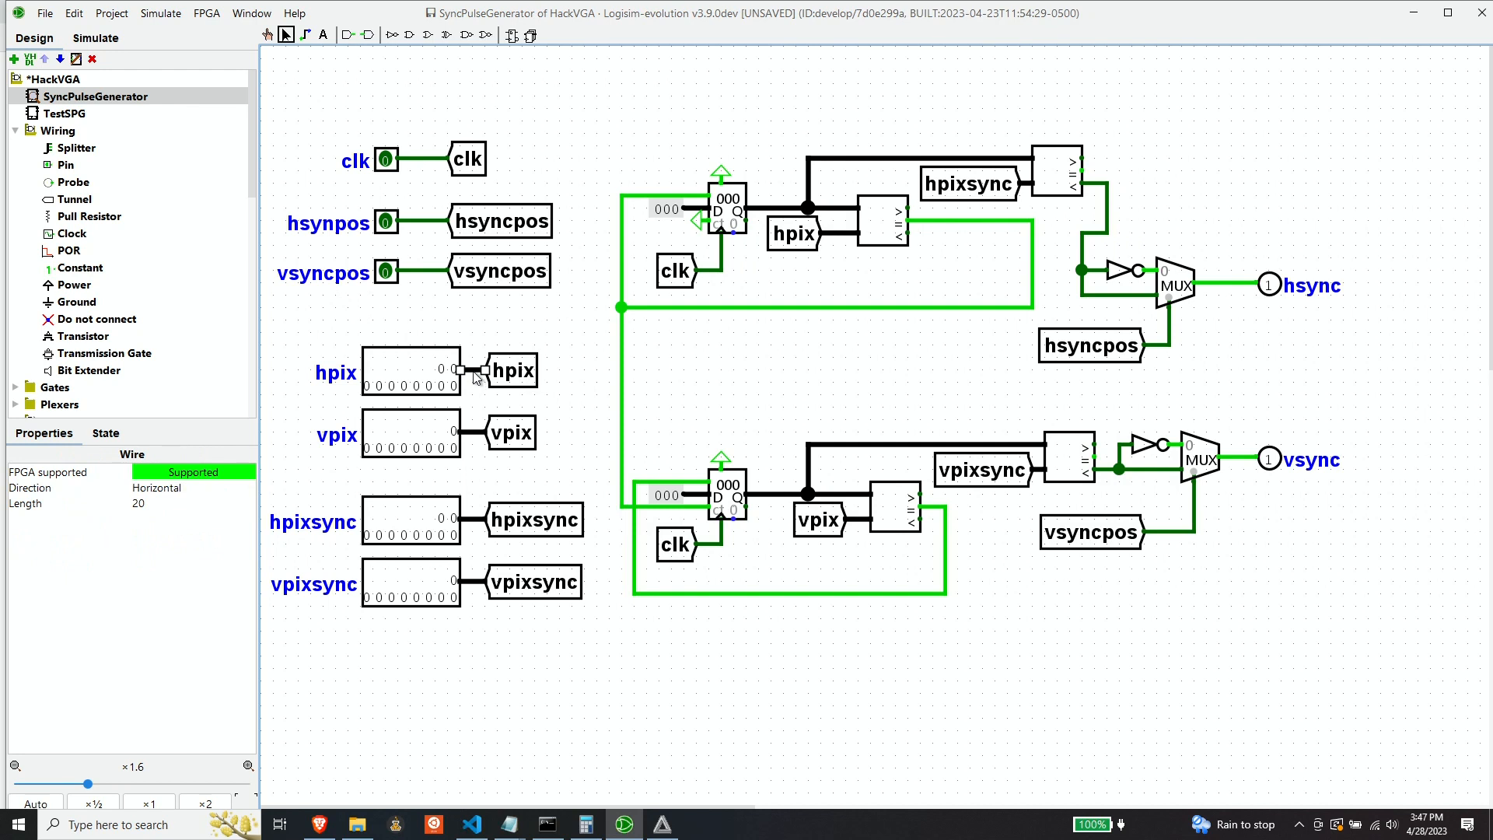
pyautogui.press('Delete')
pyautogui.click(475, 432)
pyautogui.press('Delete')
pyautogui.moveTo(515, 370); pyautogui.dragTo(840, 359)
pyautogui.moveTo(521, 432); pyautogui.dragTo(843, 394)
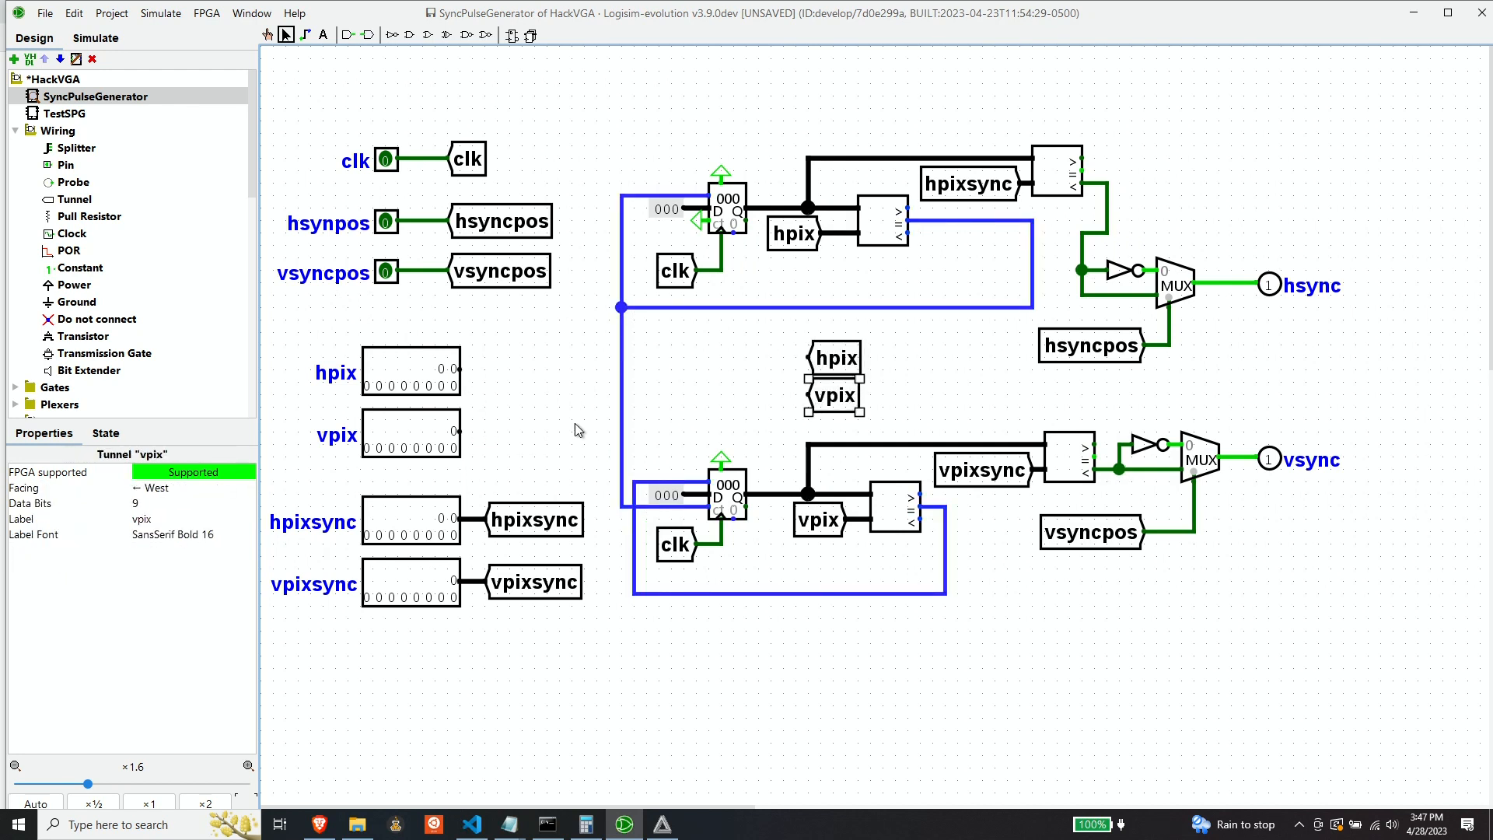
# Place a 10-bit subtractor beside the hpix input and wire hpix to its minuend input.
pyautogui.click(578, 430)
pyautogui.scroll(-4, 125, 233)
pyautogui.click(85, 251)
pyautogui.click(548, 370)
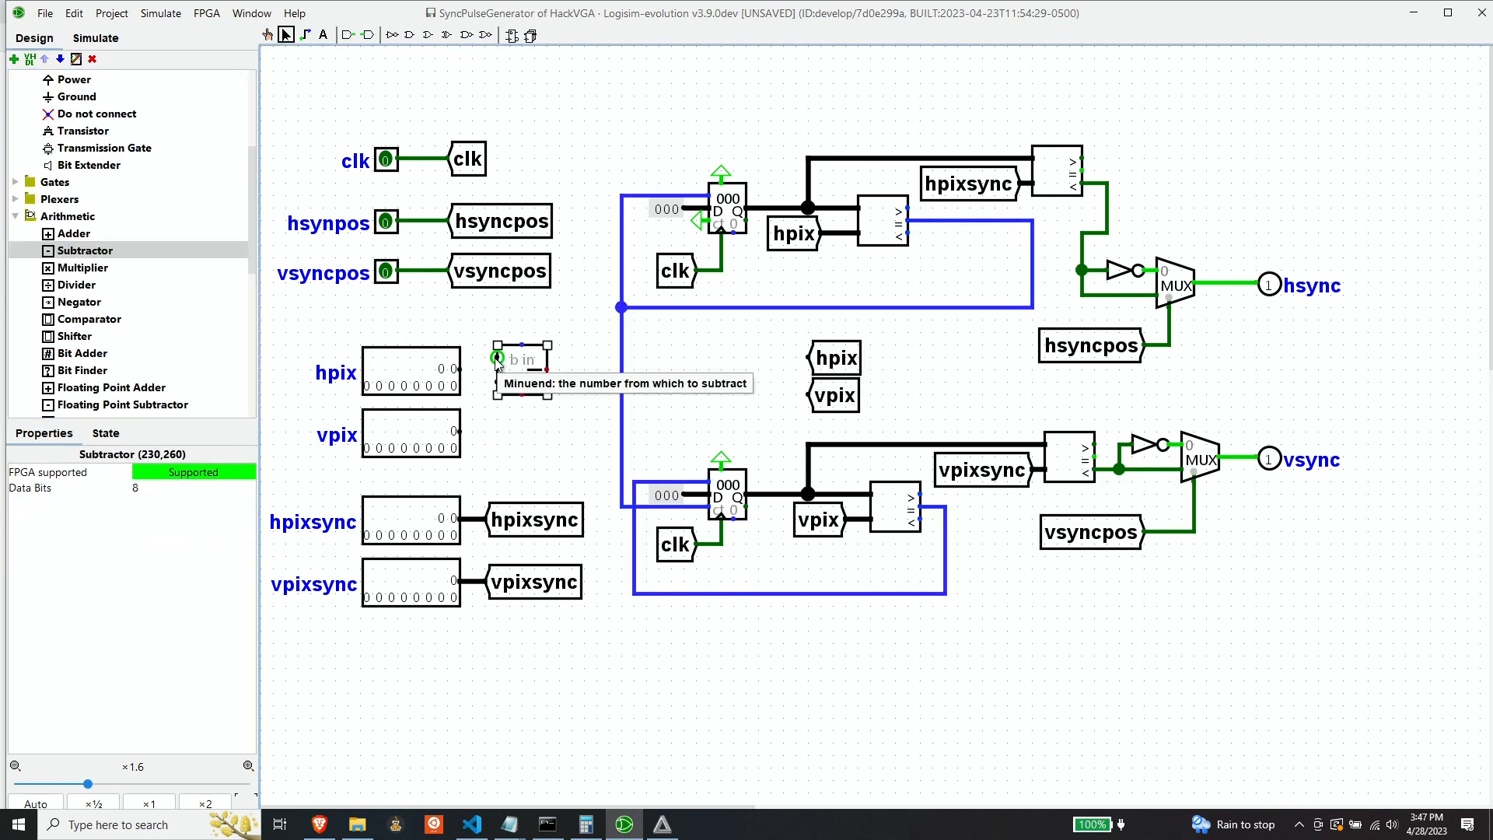
pyautogui.click(161, 486)
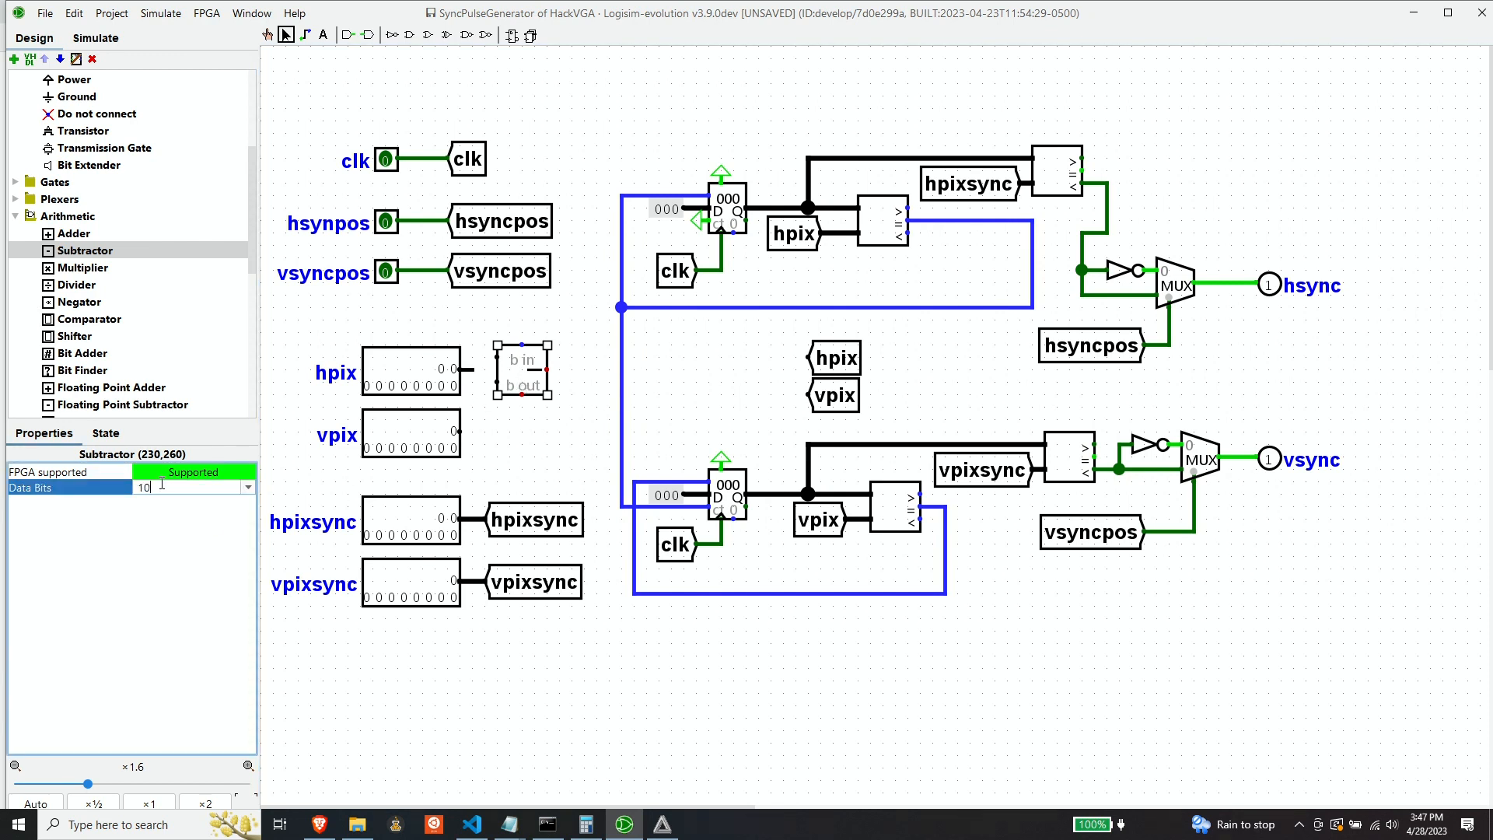
pyautogui.press('Return')
pyautogui.moveTo(472, 370); pyautogui.dragTo(497, 357)
# Add a constant below the hpix wire and connect it to the subtractor's lower input.
pyautogui.scroll(4, 84, 304)
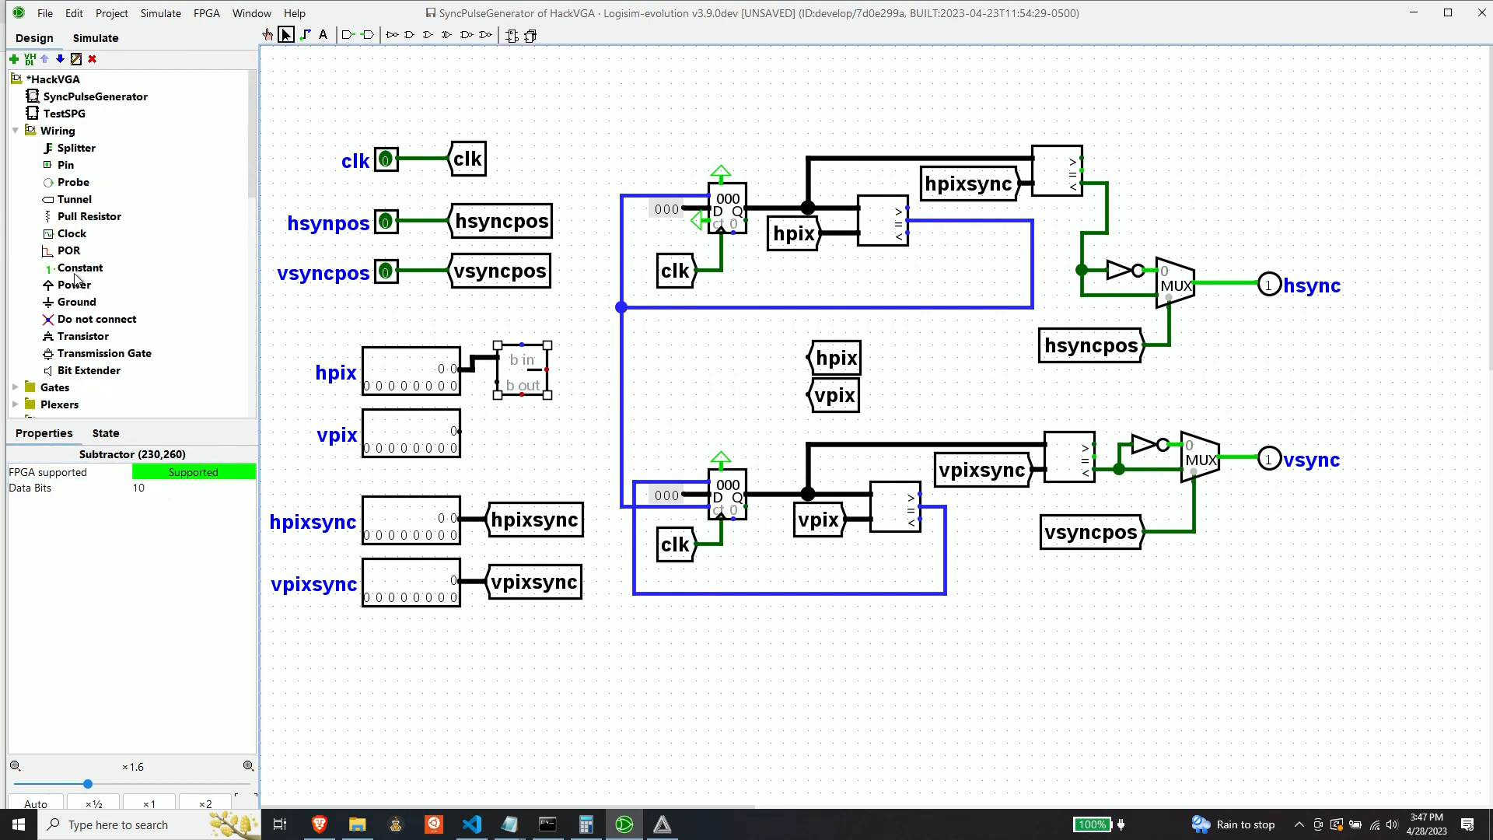
pyautogui.click(75, 272)
pyautogui.click(489, 418)
pyautogui.moveTo(482, 423); pyautogui.dragTo(497, 381)
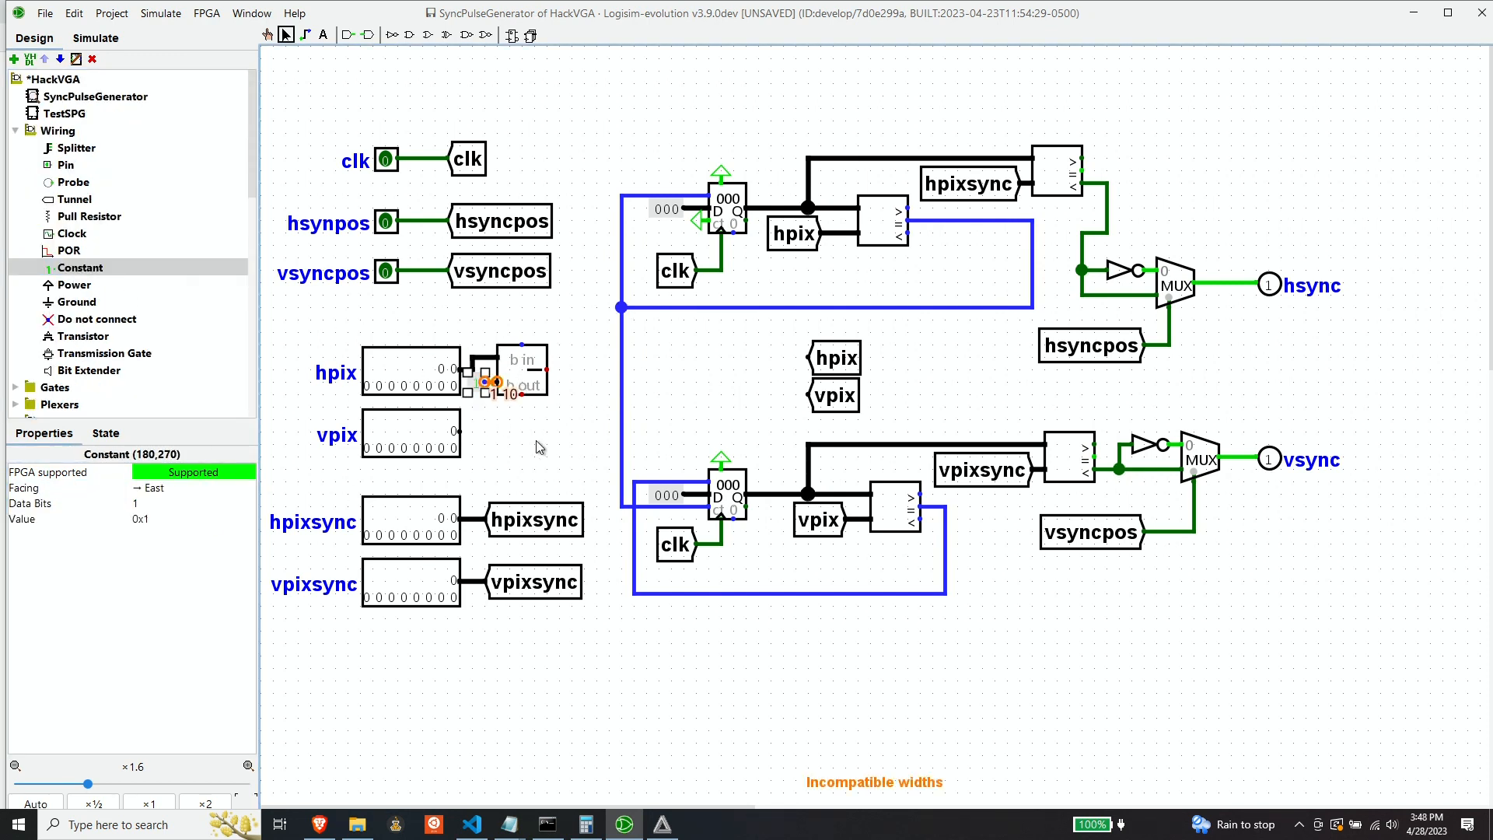
pyautogui.click(536, 447)
# Set the subtractor's constant to 10 data bits and value 0x1.
pyautogui.click(475, 383)
pyautogui.click(159, 501)
pyautogui.write('10')
pyautogui.press('Return')
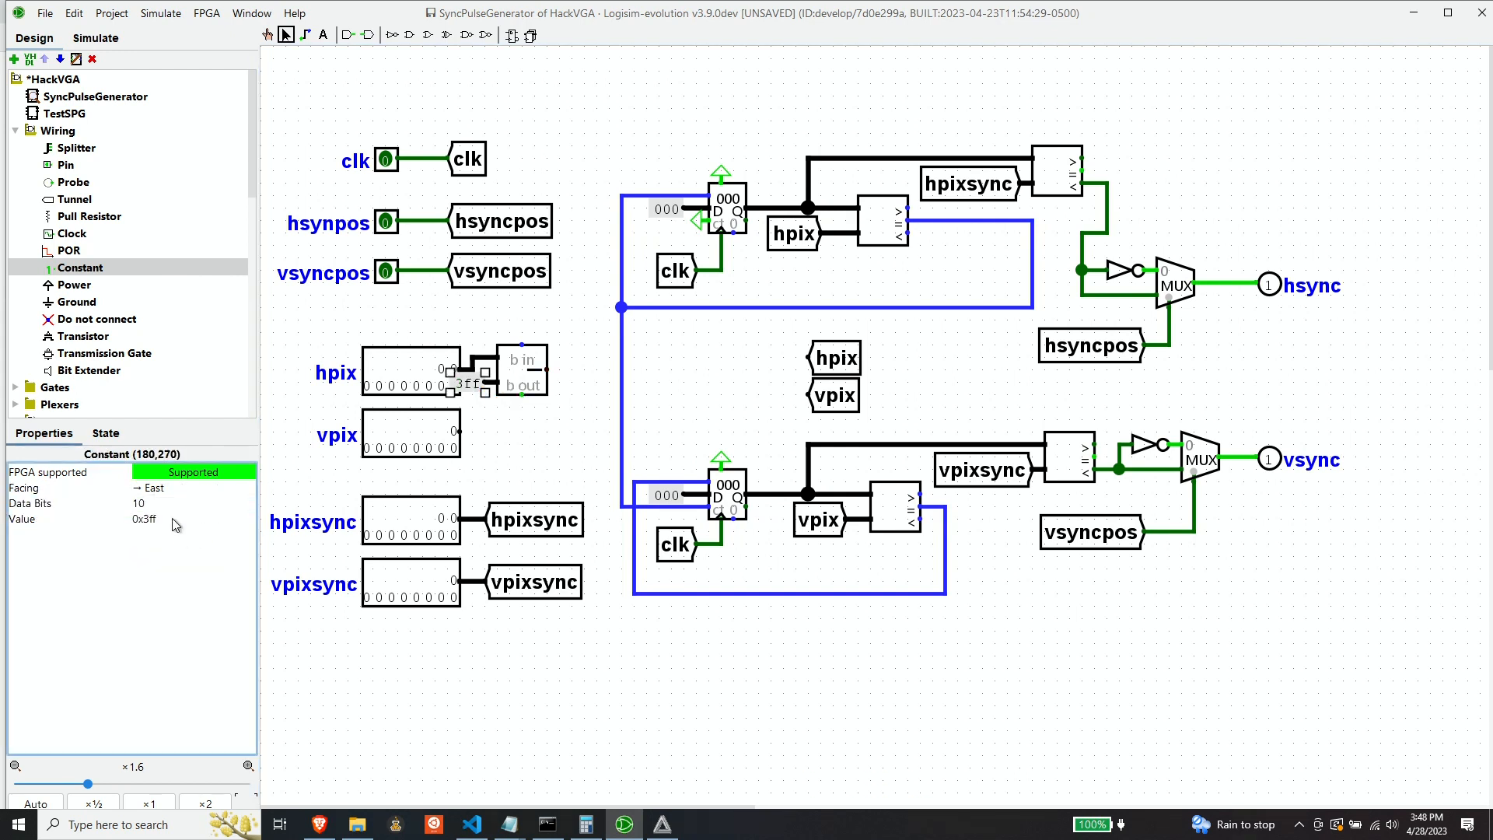
pyautogui.click(173, 519)
pyautogui.write('1')
pyautogui.press('Return')
# Shift the subtractor and its constant slightly right, and bring the detached hpix tunnel closer to them.
pyautogui.click(558, 396)
pyautogui.moveTo(516, 368); pyautogui.dragTo(528, 369)
pyautogui.moveTo(467, 383); pyautogui.dragTo(480, 383)
pyautogui.moveTo(834, 354); pyautogui.dragTo(697, 366)
# Shift the counters' feedback wires right to make room and attach the hpix tunnel to the subtractor's output.
pyautogui.moveTo(635, 547); pyautogui.dragTo(647, 546)
pyautogui.click(621, 405)
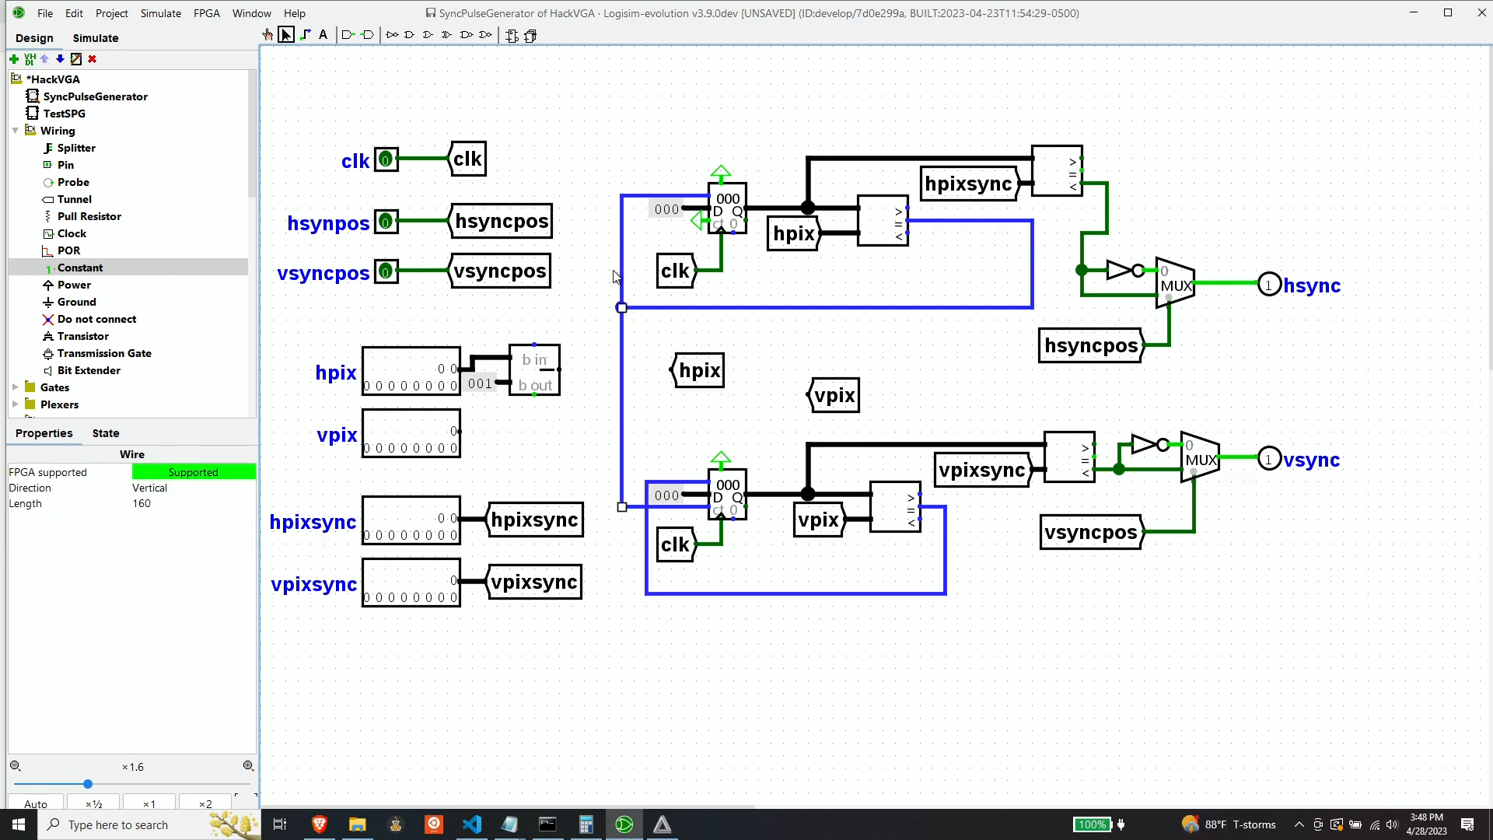
pyautogui.keyDown('shift'); pyautogui.click(621, 277); pyautogui.keyUp('shift')
pyautogui.moveTo(621, 402); pyautogui.dragTo(573, 369)
pyautogui.click(582, 438)
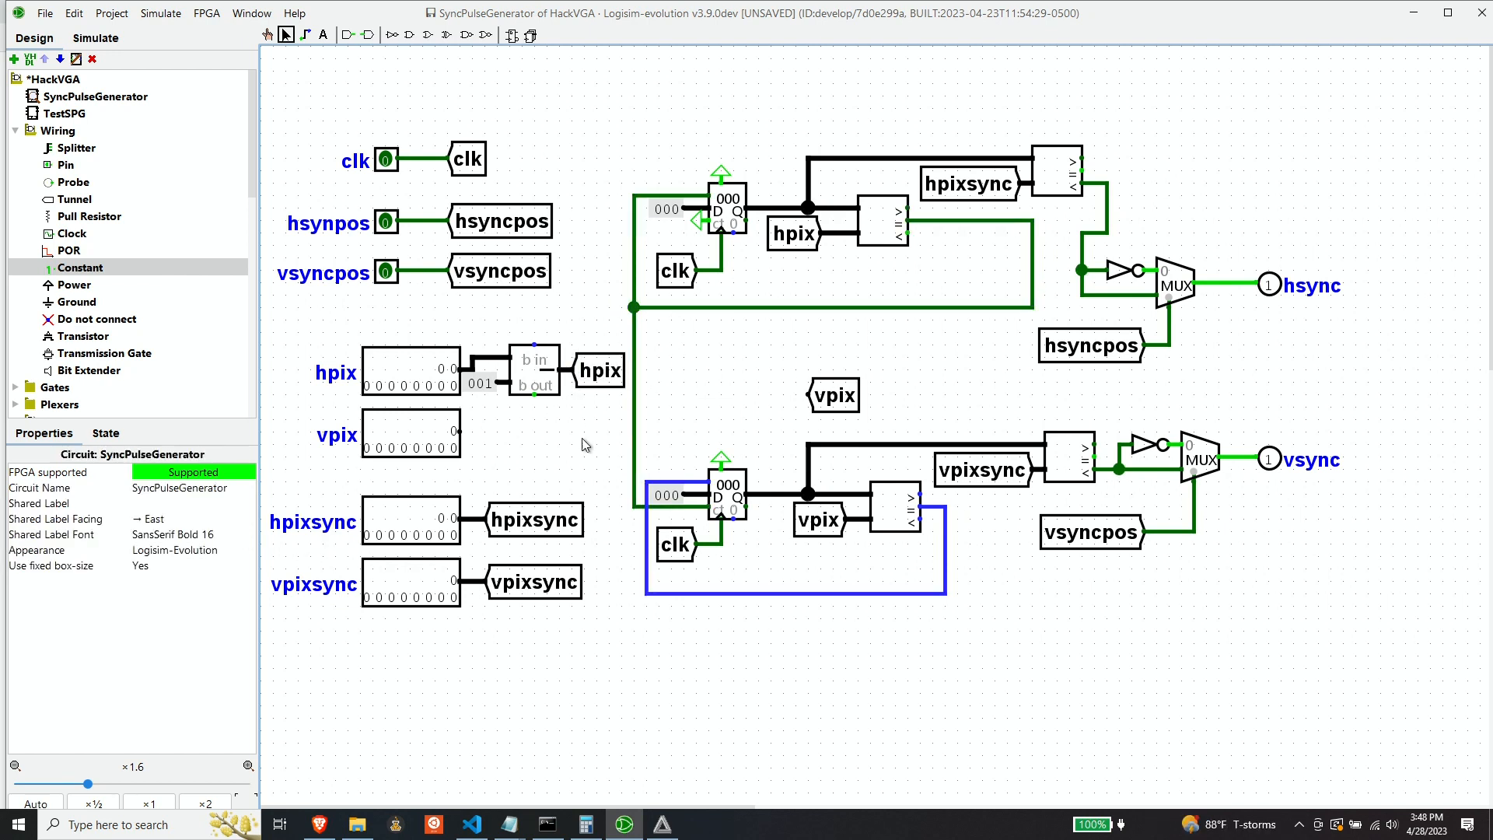
# Add a subtractor beside the vpix pin, wire the pin to its upper input and set it to 9 data bits.
pyautogui.scroll(-2, 77, 229)
pyautogui.click(77, 353)
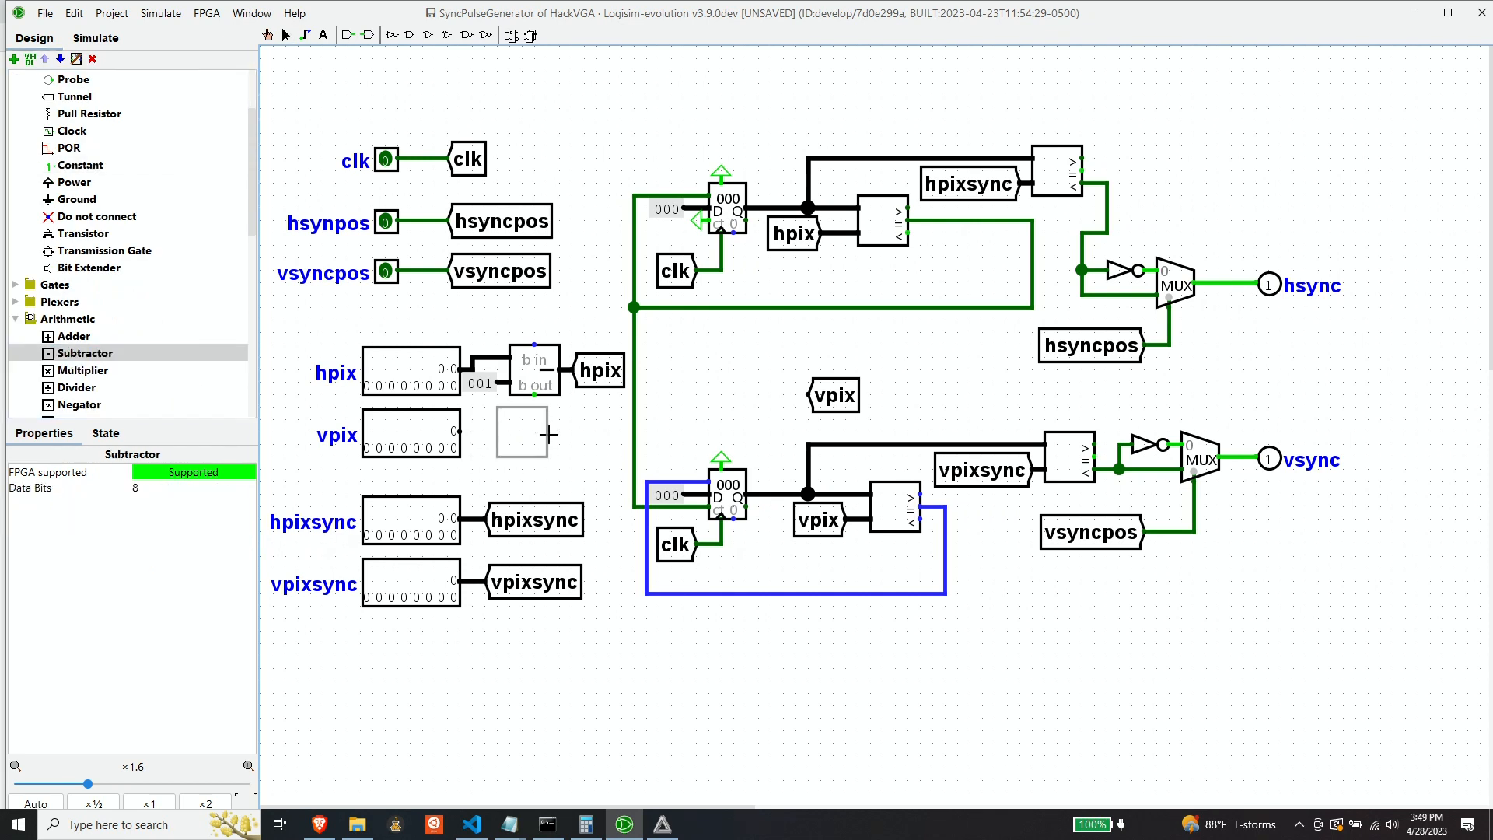
pyautogui.click(559, 433)
pyautogui.moveTo(460, 431); pyautogui.dragTo(509, 420)
pyautogui.click(198, 486)
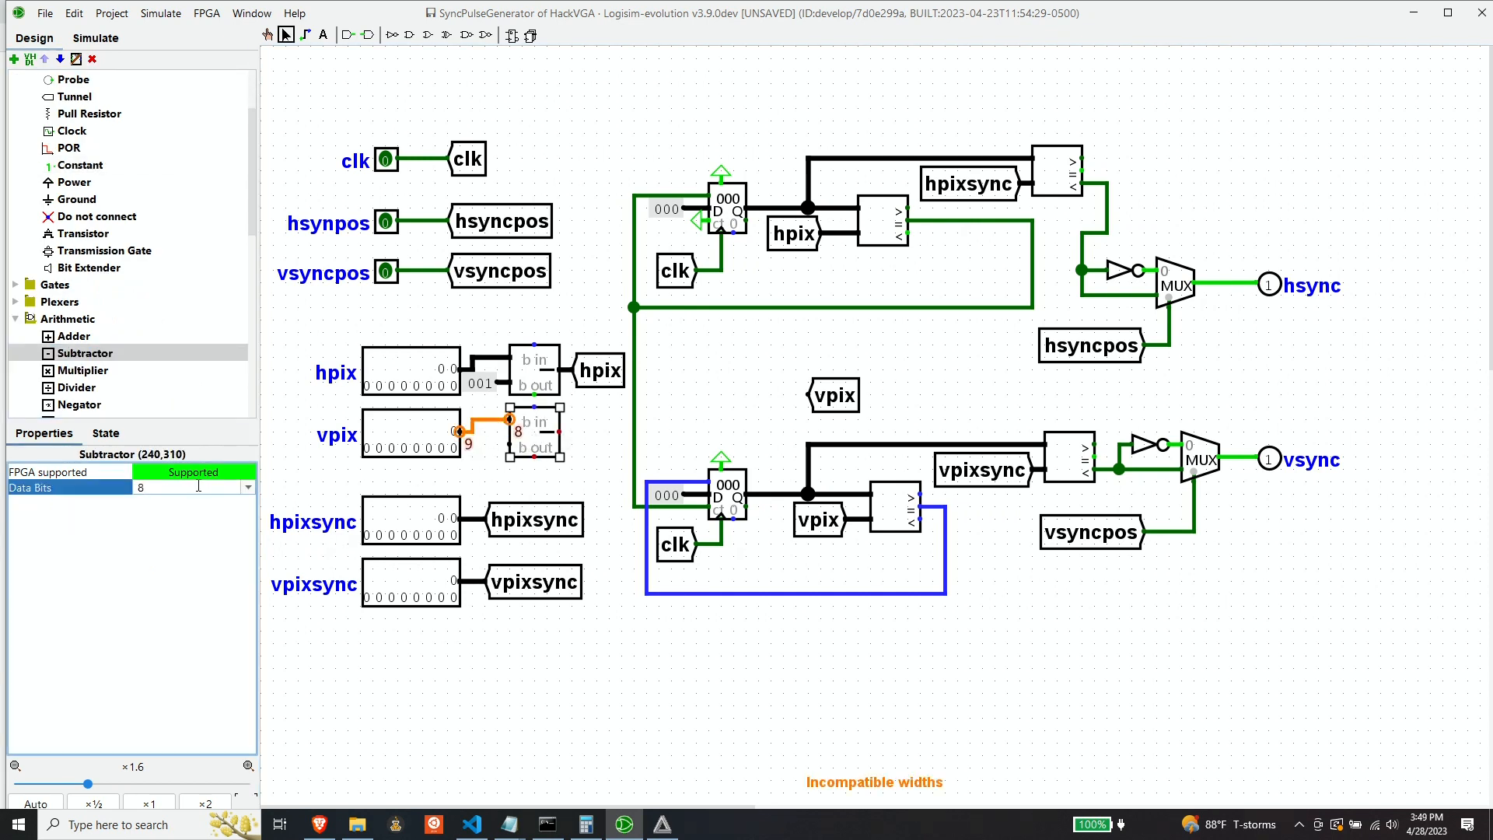
pyautogui.write('9')
pyautogui.press('Return')
# Wire a 9-bit constant 0x1 to the vpix subtractor's lower input and move the vpix tunnel to its output.
pyautogui.scroll(2, 77, 218)
pyautogui.scroll(-3, 82, 248)
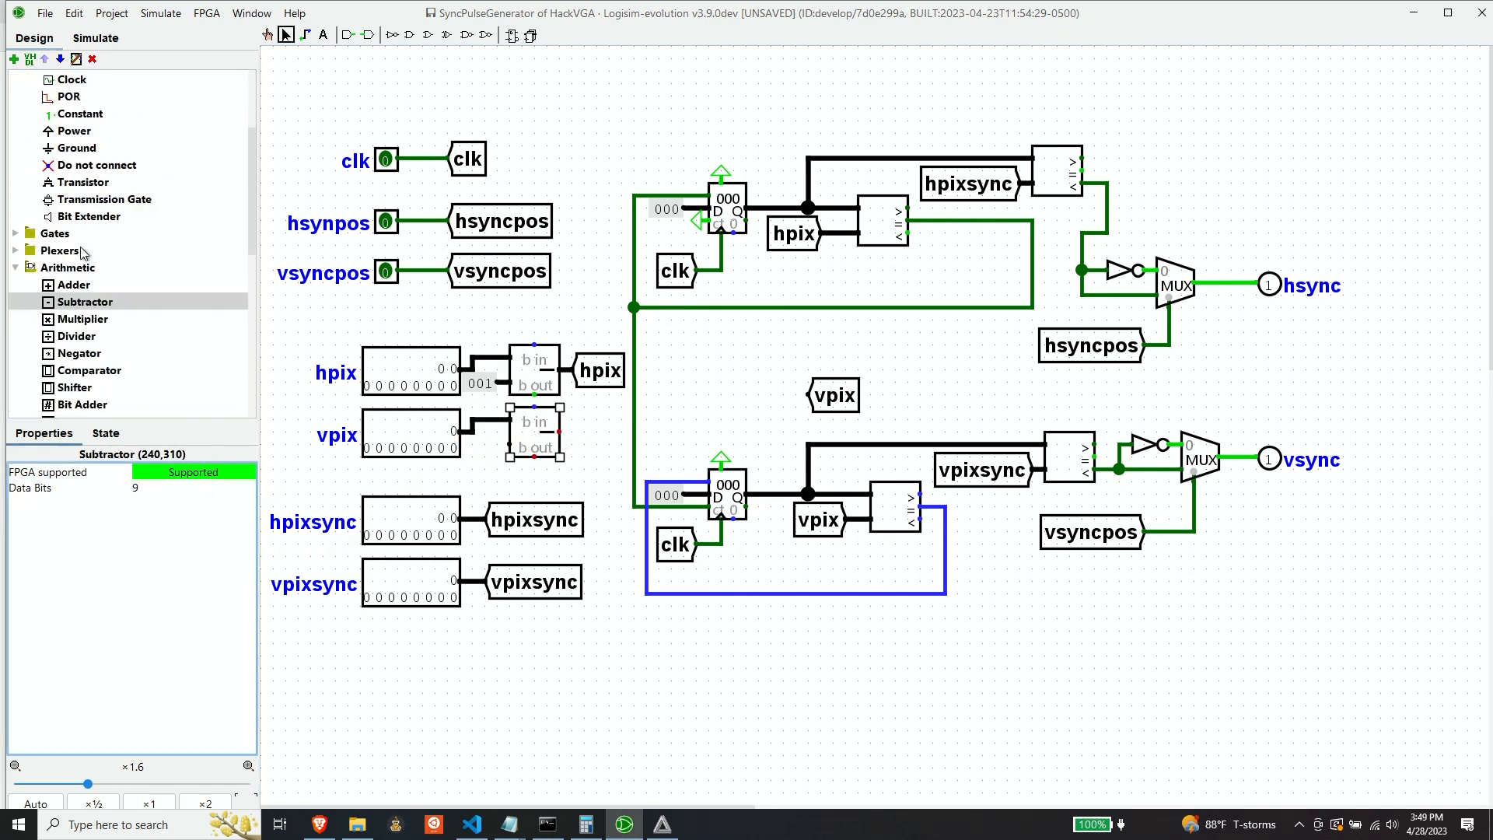
pyautogui.scroll(3, 84, 253)
pyautogui.click(80, 268)
pyautogui.click(476, 481)
pyautogui.click(154, 501)
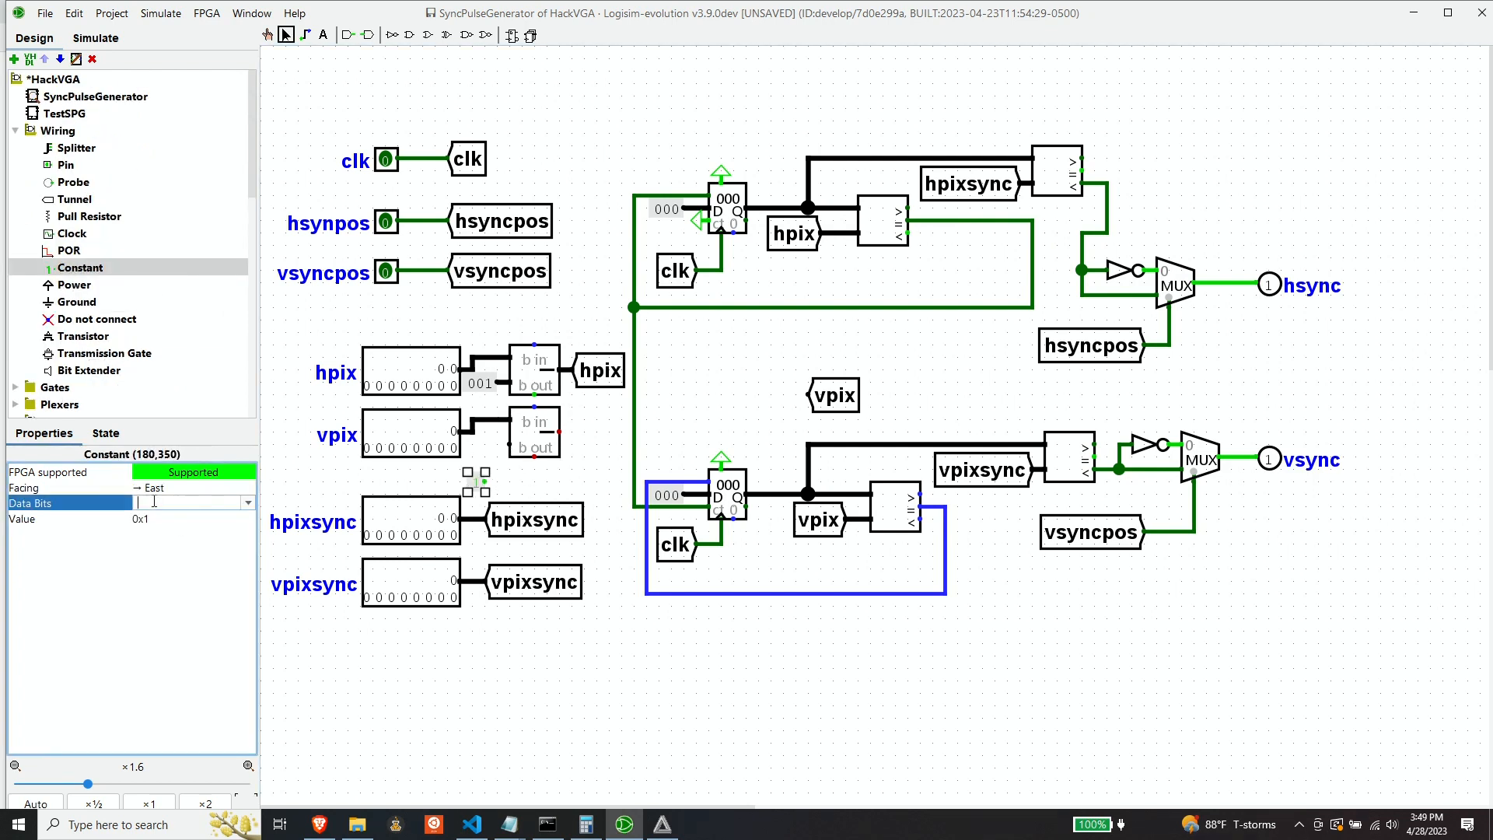
pyautogui.write('9')
pyautogui.moveTo(478, 488); pyautogui.dragTo(510, 450)
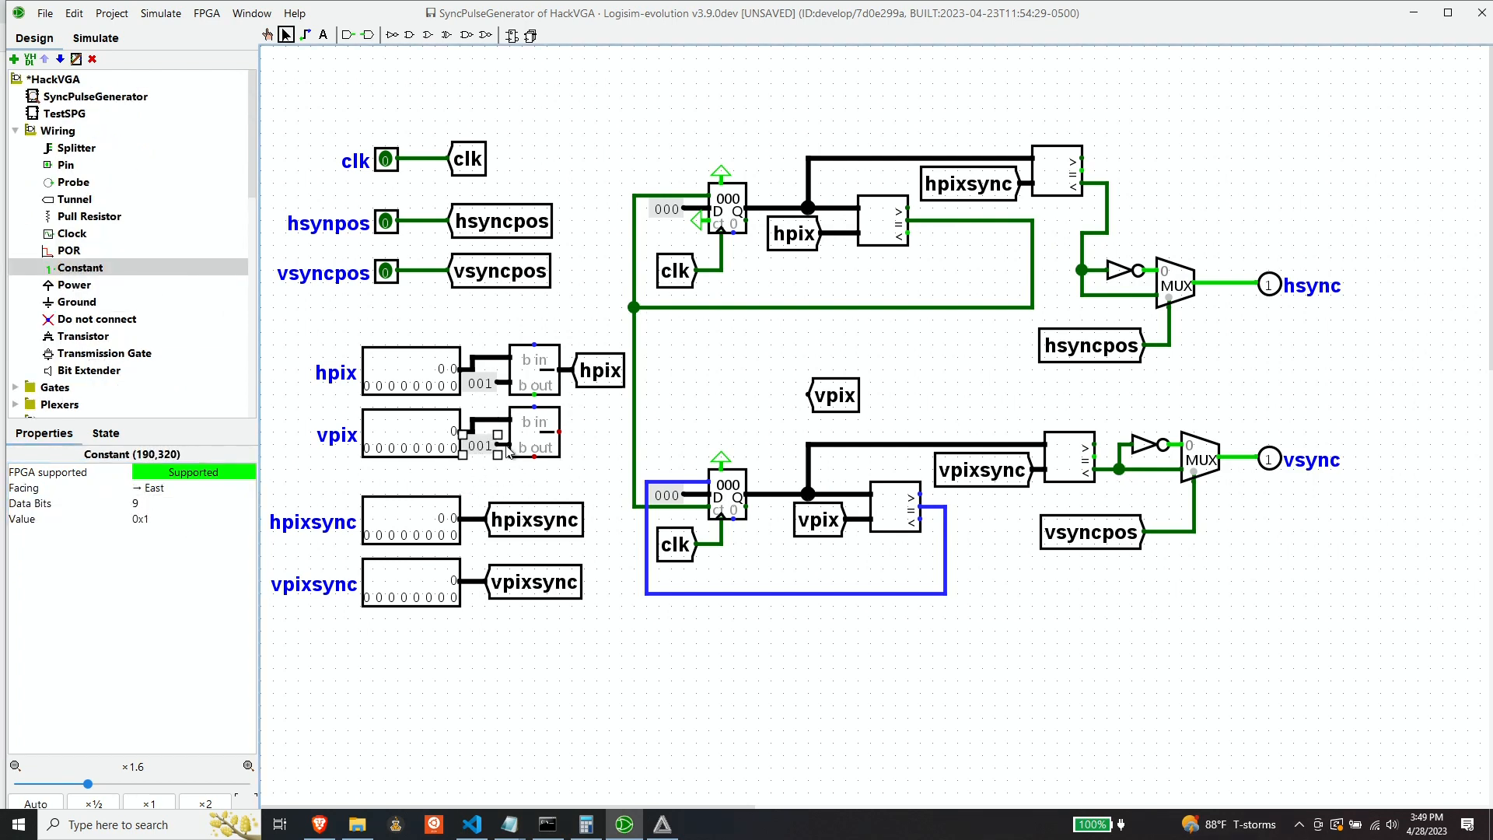
pyautogui.moveTo(838, 398); pyautogui.dragTo(603, 436)
pyautogui.click(606, 664)
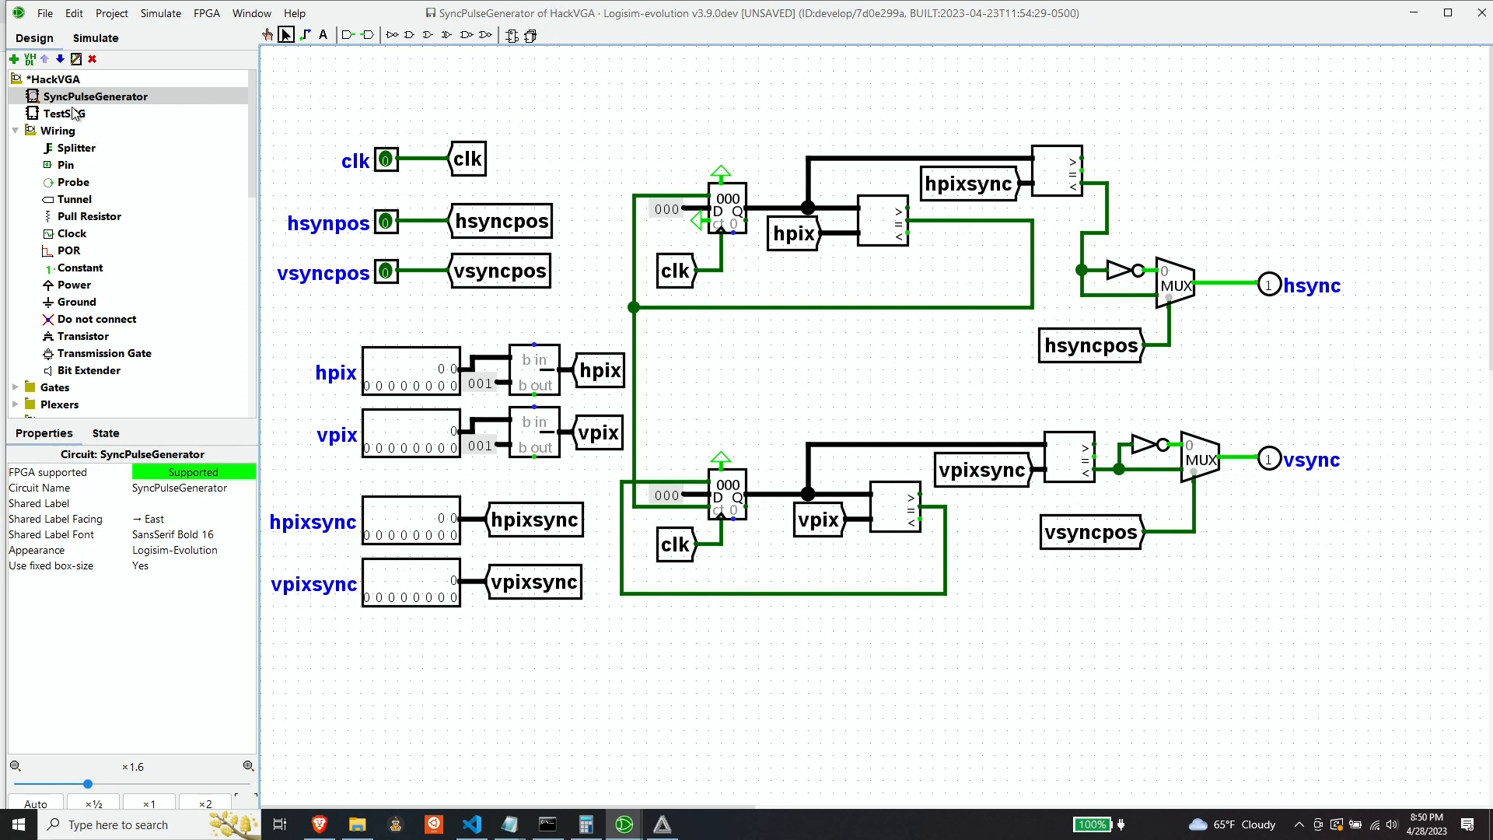
# Open the TestSPG circuit and display its timing diagram.
pyautogui.doubleClick(64, 113)
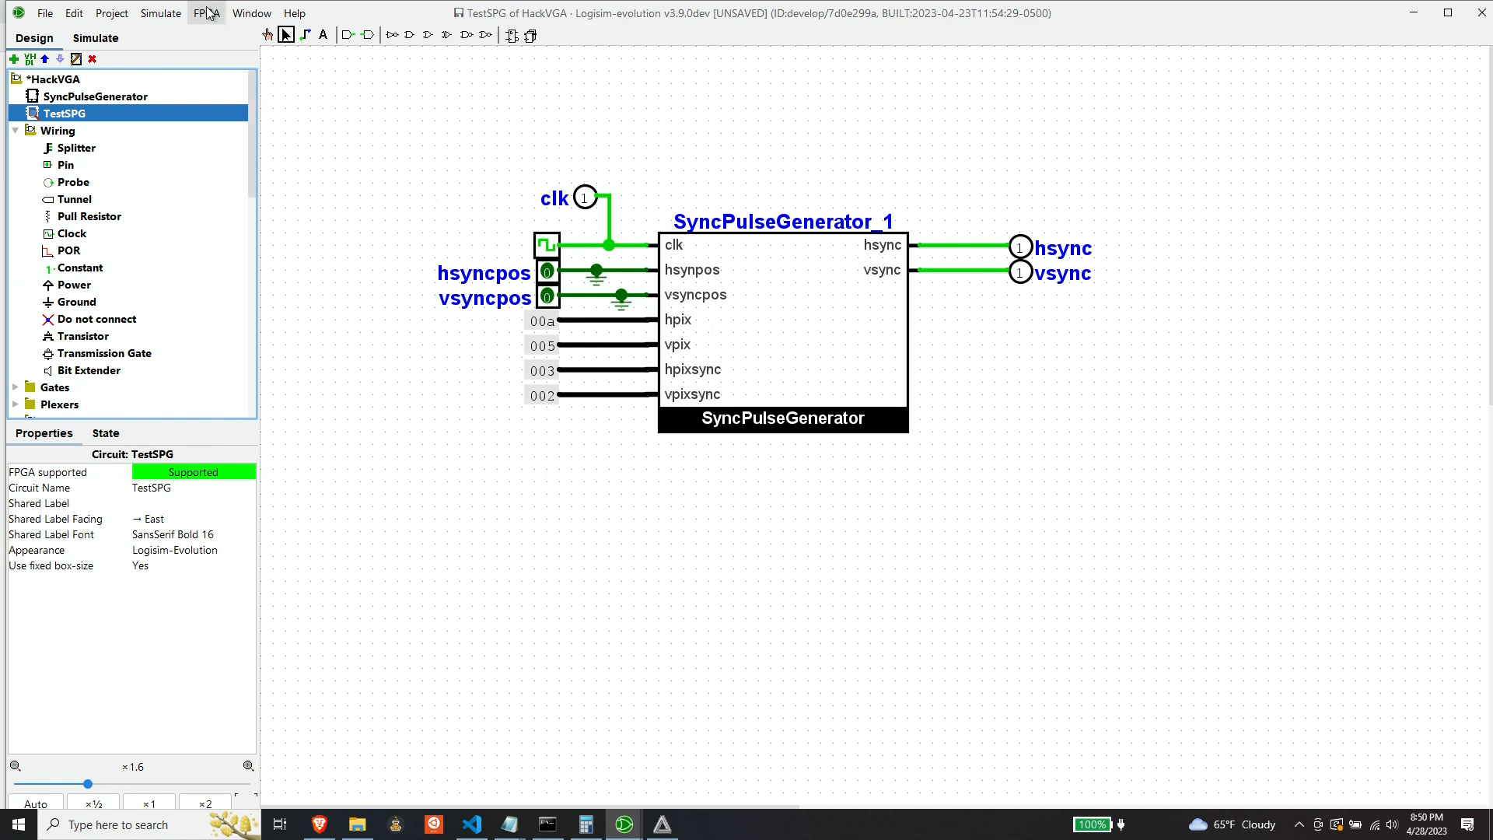
pyautogui.click(165, 16)
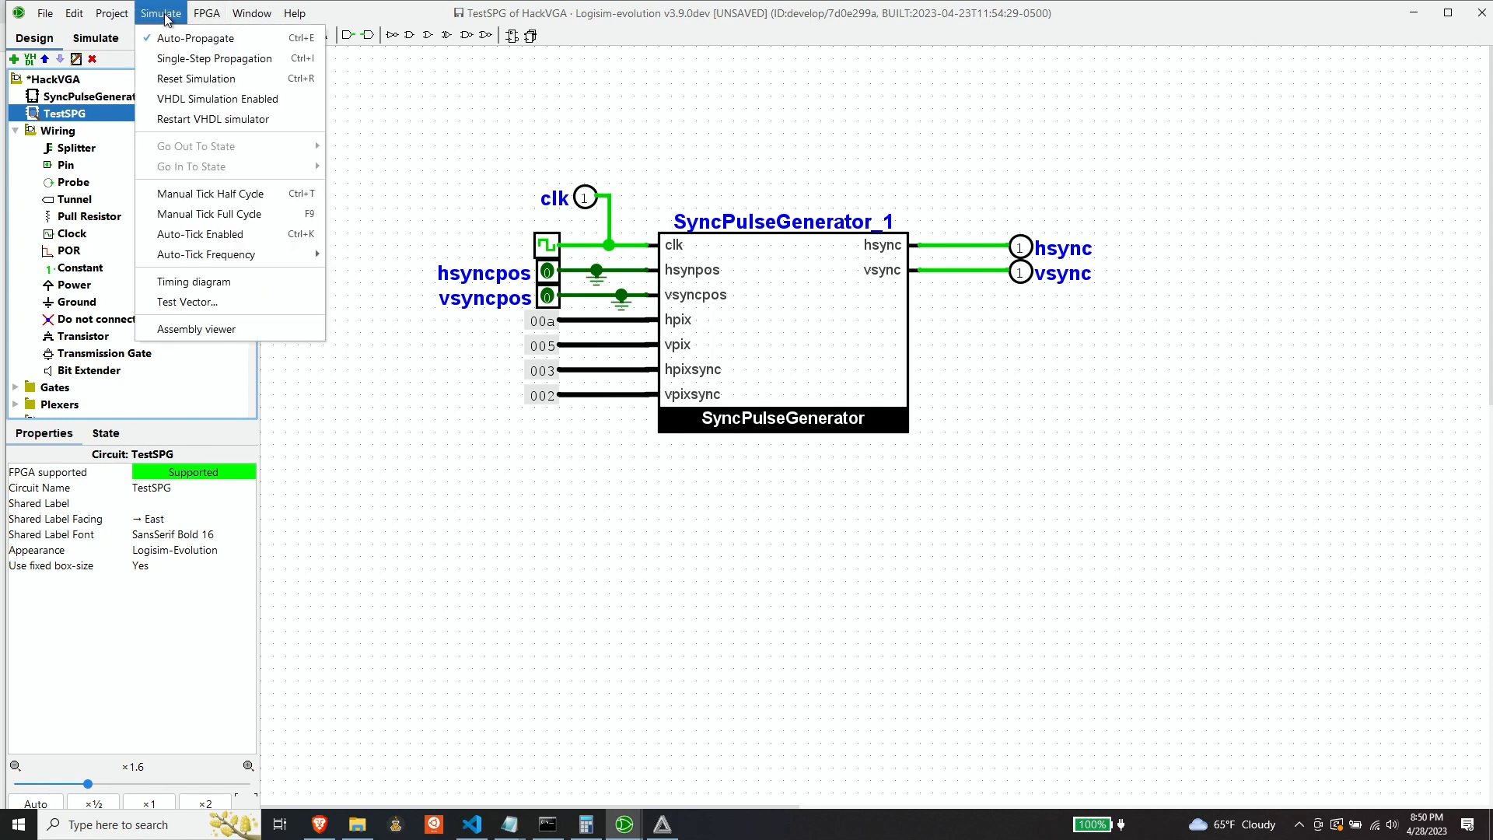
pyautogui.click(212, 282)
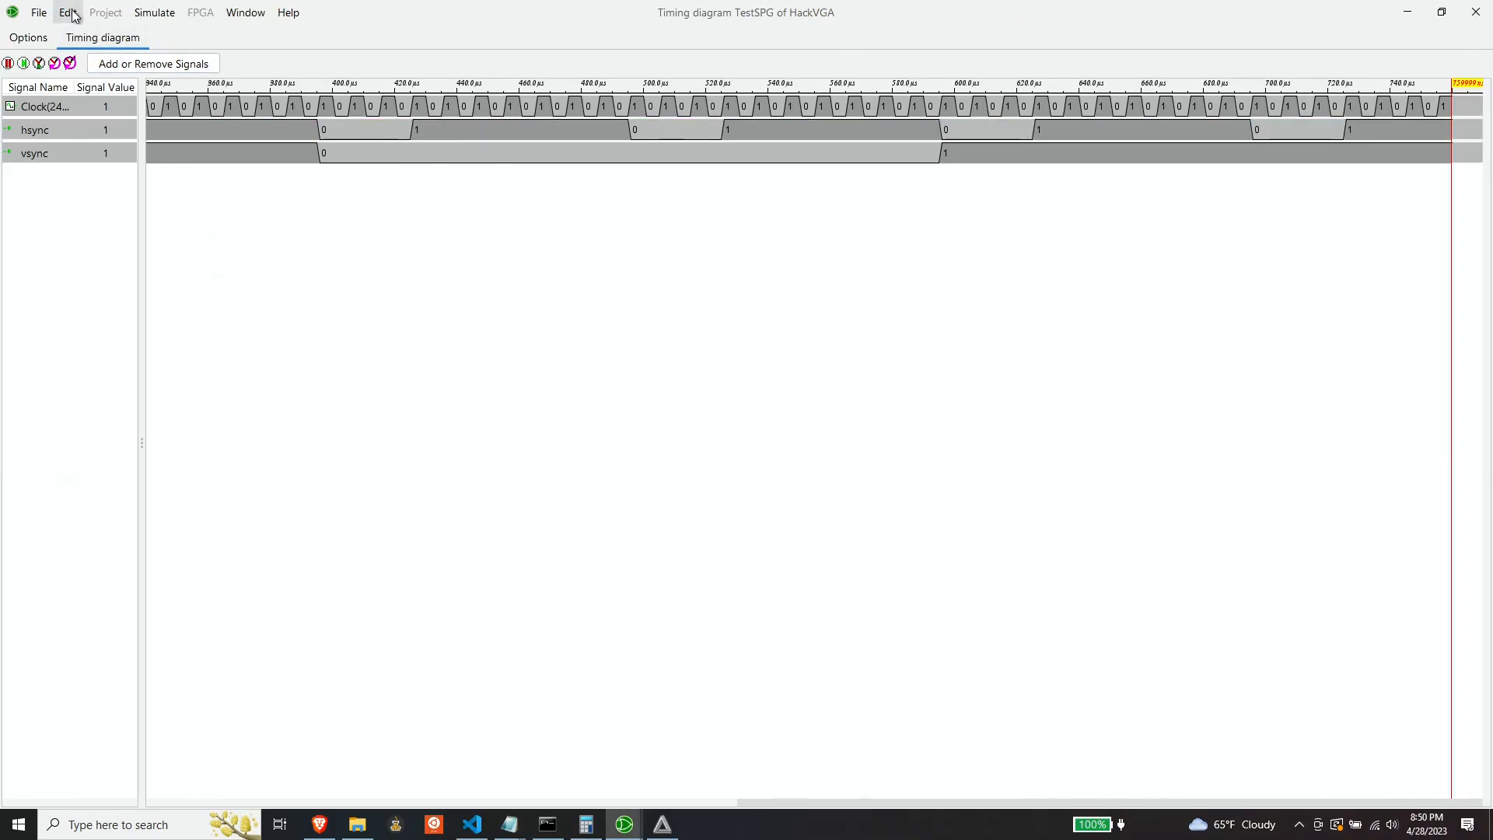
# Reset the simulation and run the clock long enough to record several hsync and vsync cycles, then stop it.
pyautogui.click(141, 14)
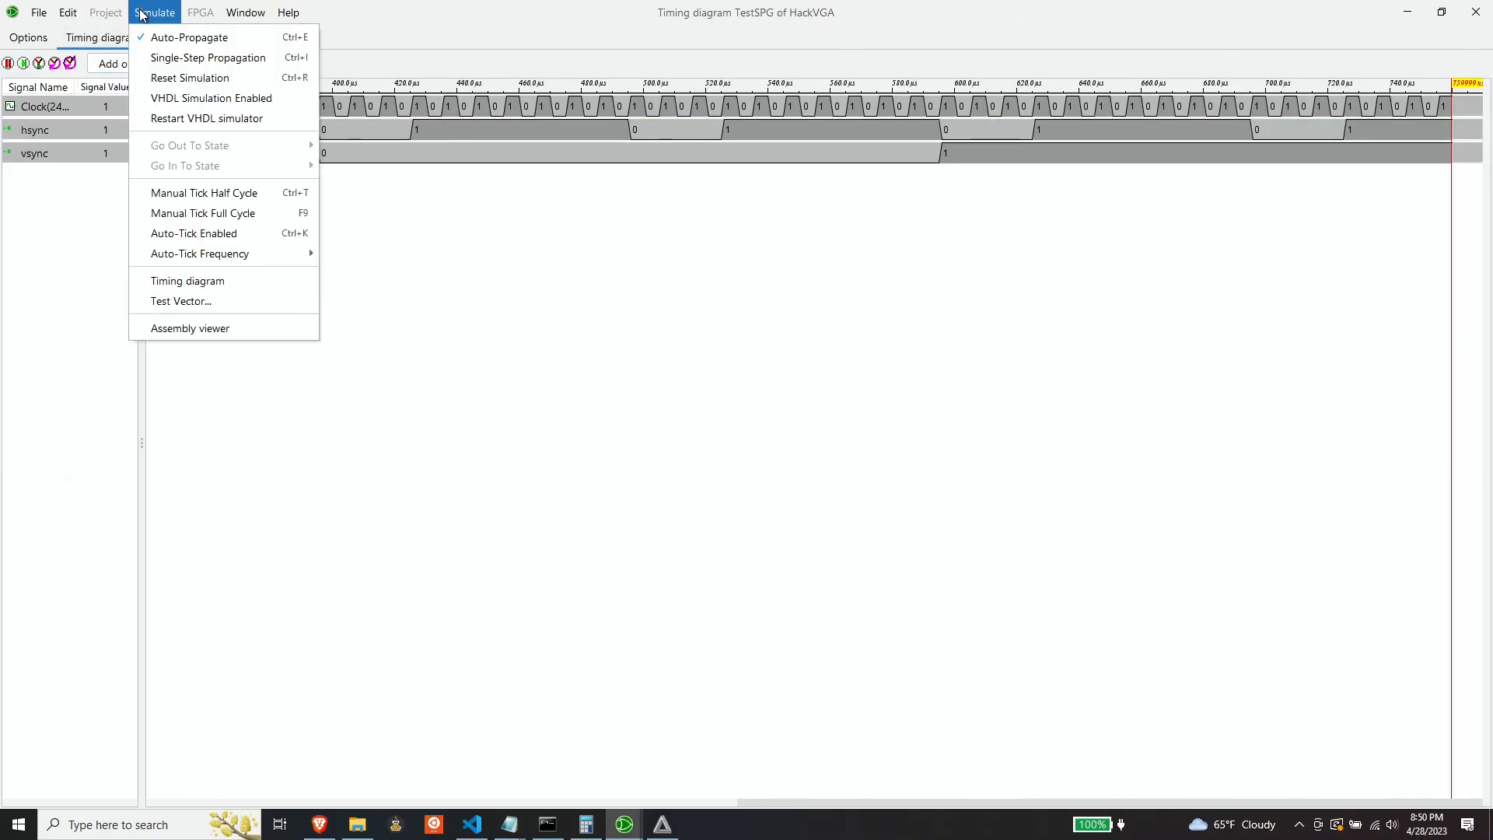
pyautogui.click(190, 77)
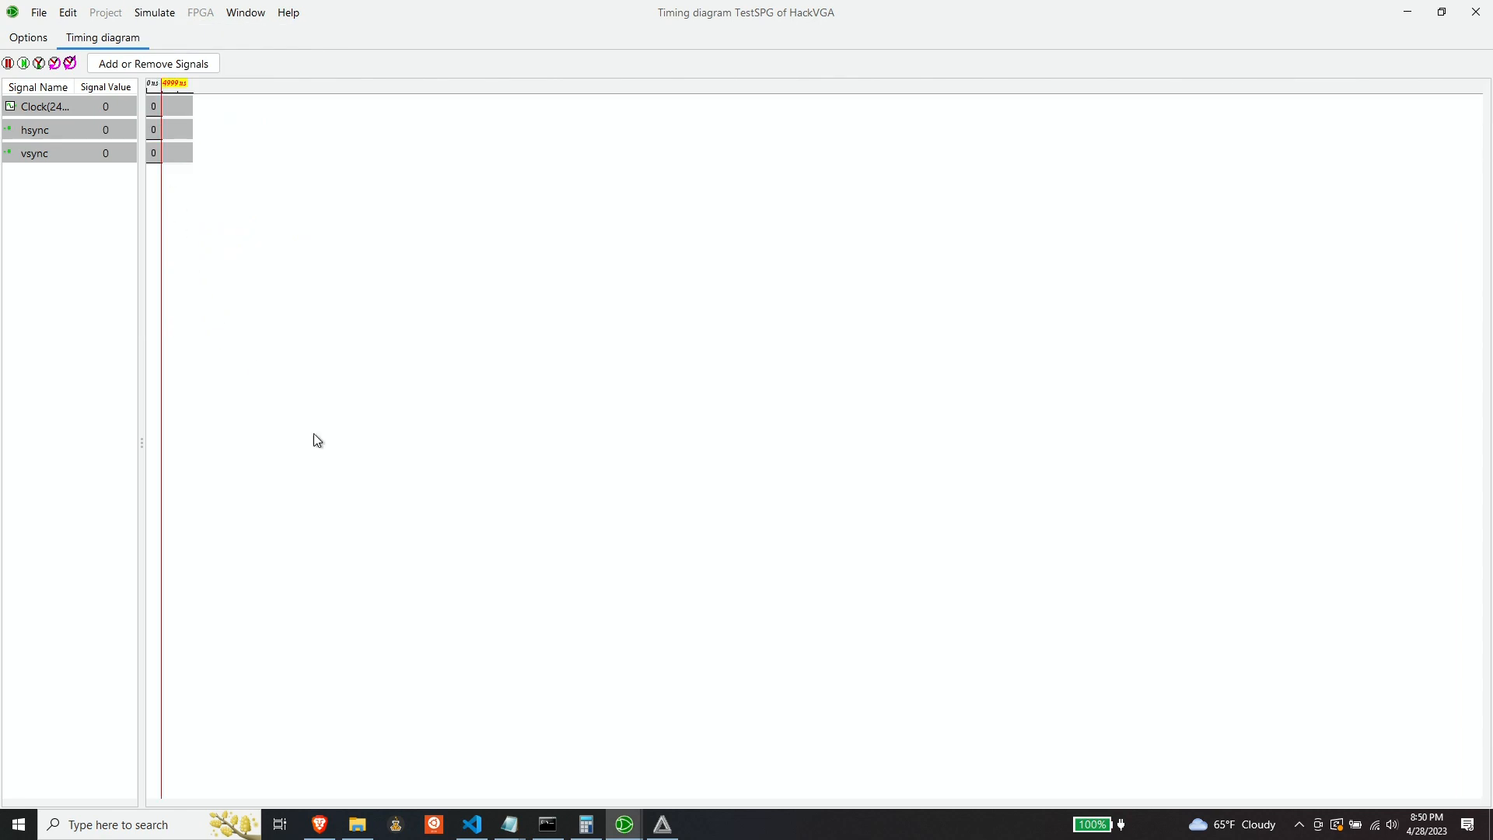
pyautogui.click(40, 63)
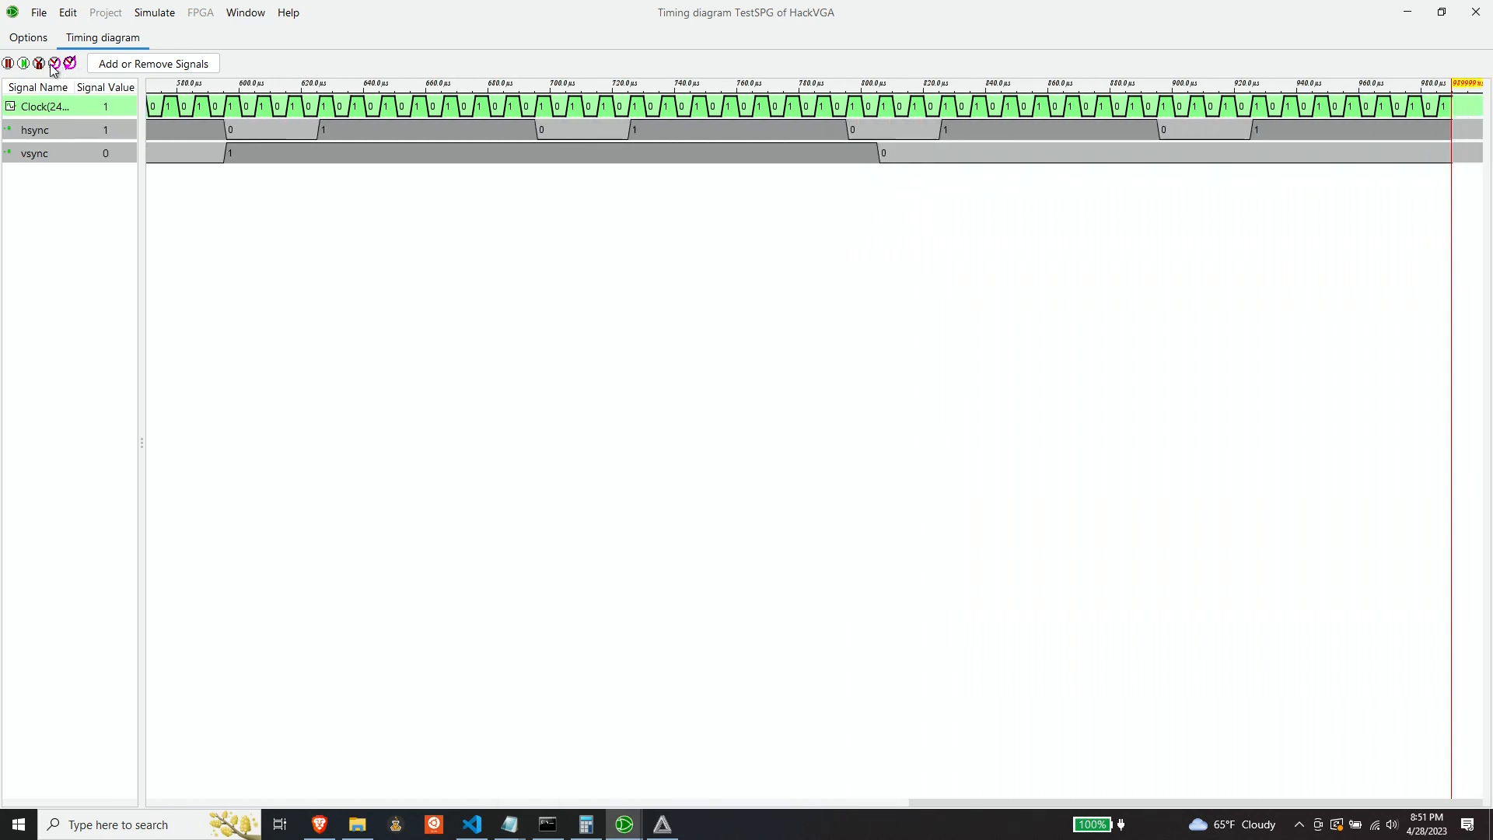
pyautogui.click(40, 65)
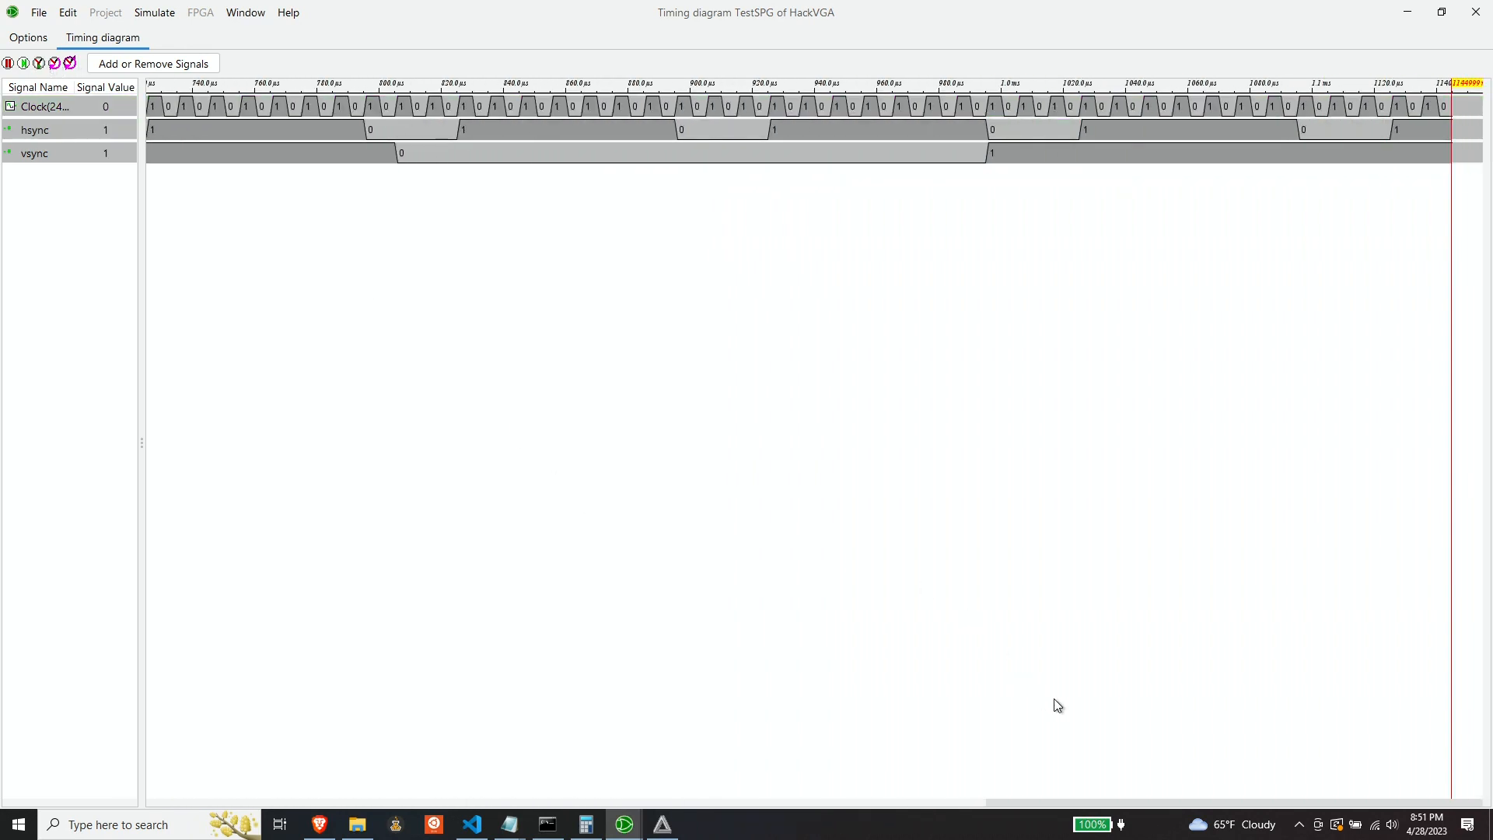
# Examine the recorded hsync and vsync waveforms from time zero, comparing their low and high durations with the clock.
pyautogui.moveTo(1103, 799); pyautogui.dragTo(395, 311)
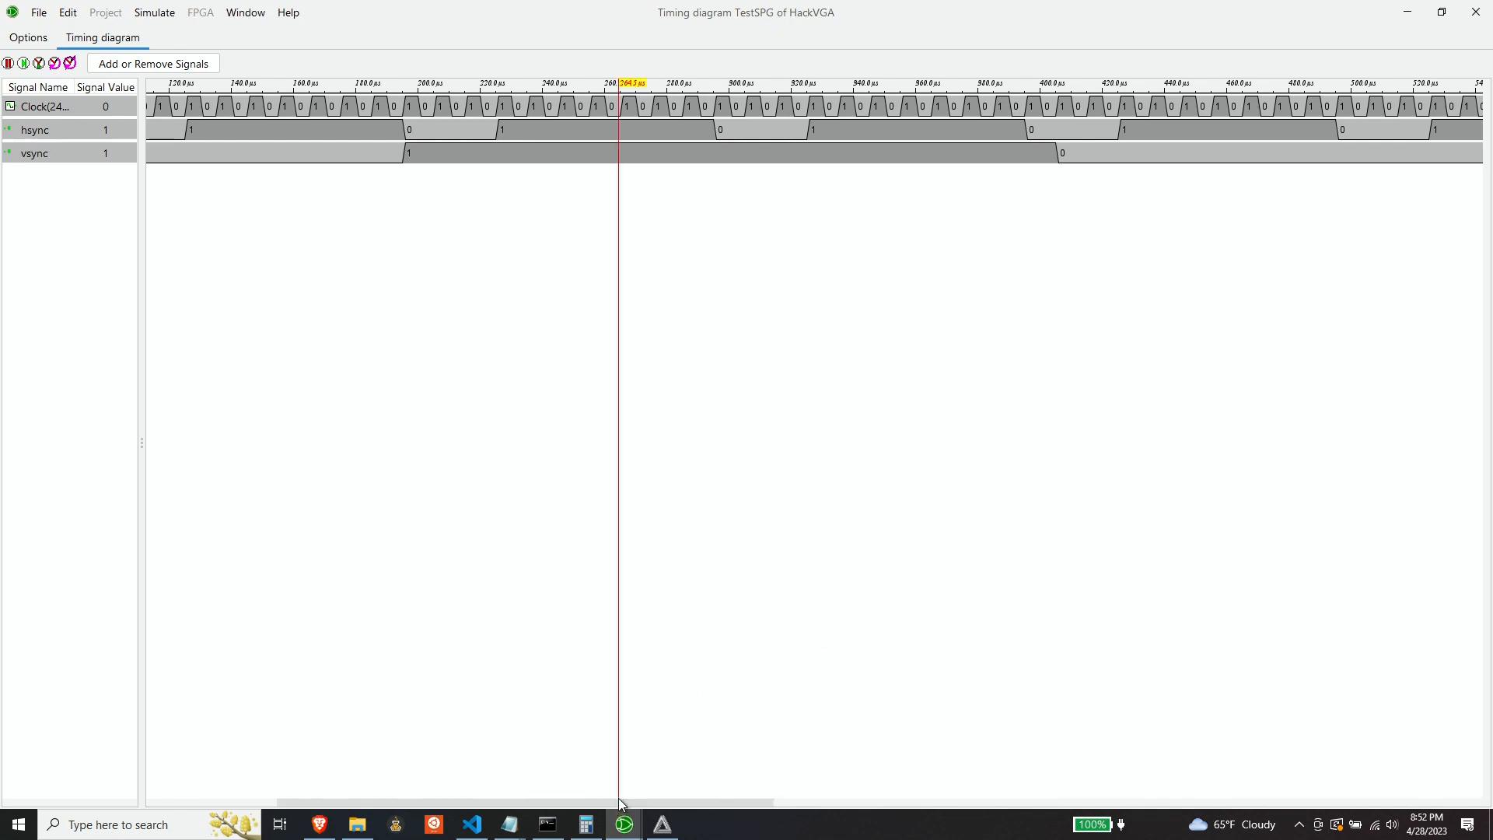
pyautogui.moveTo(618, 797); pyautogui.dragTo(501, 786)
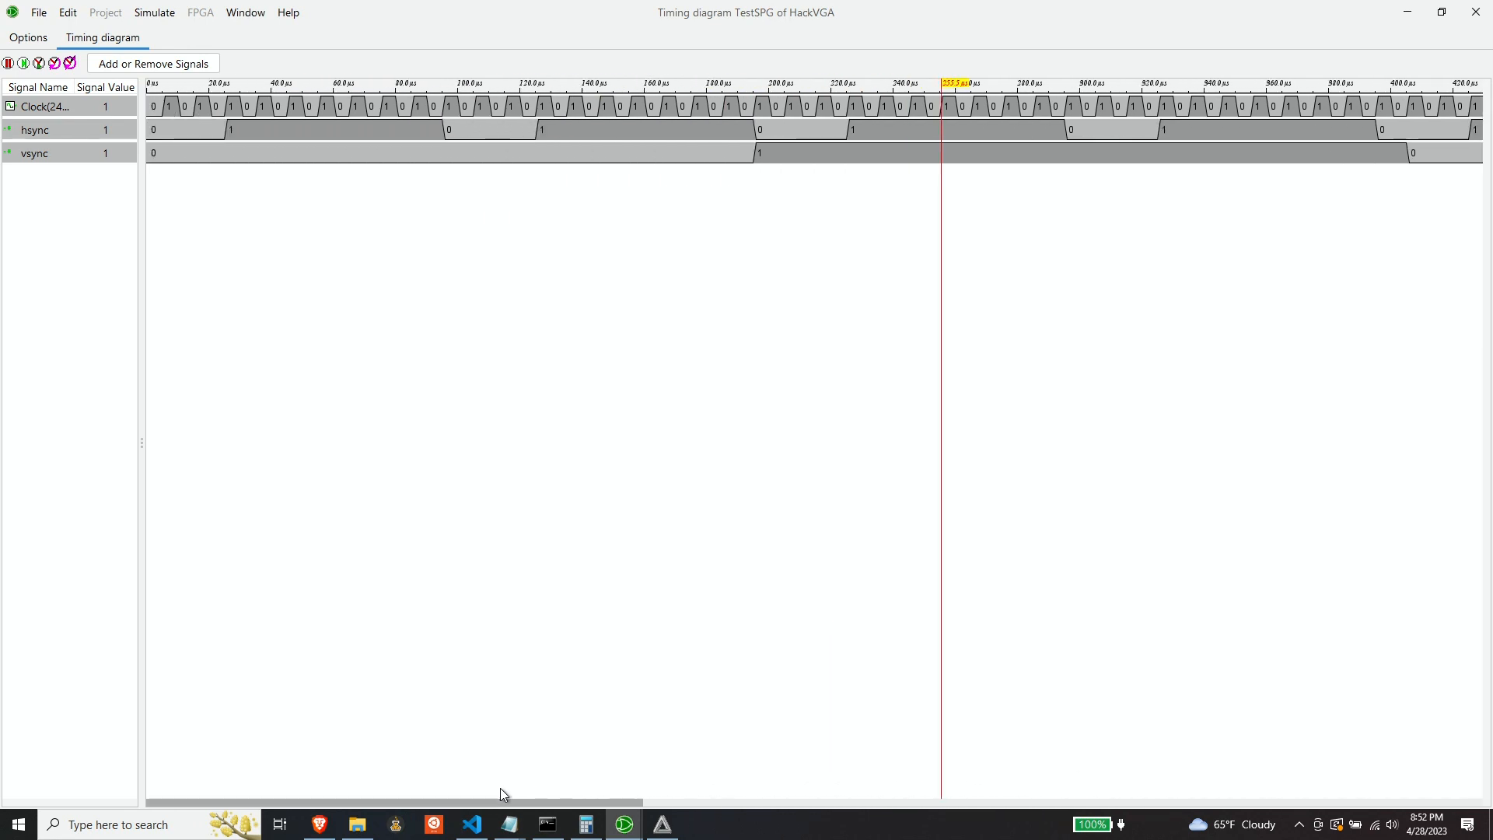
pyautogui.hscroll(5, 509, 786)
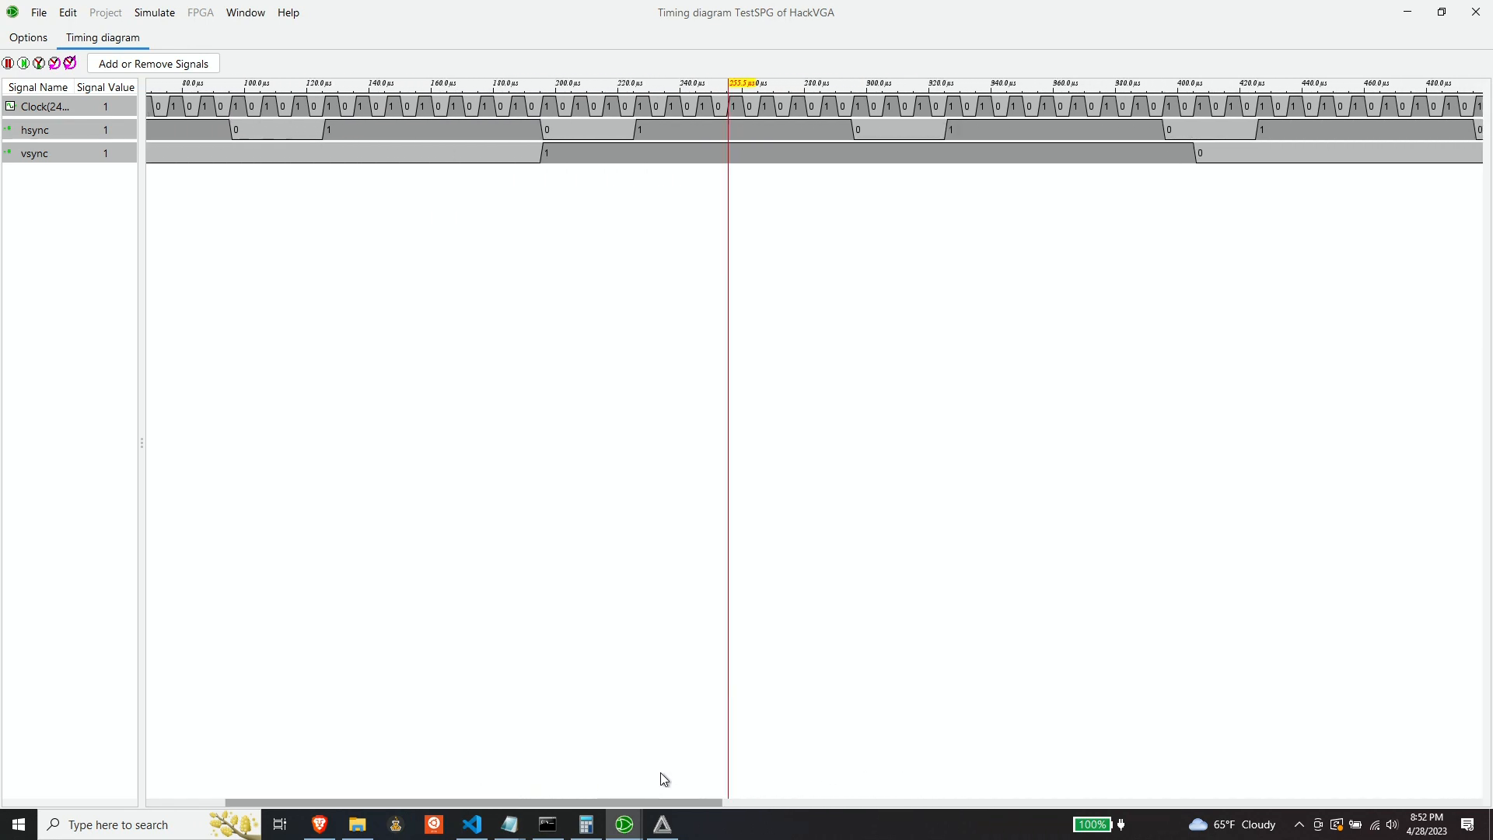
pyautogui.hscroll(-5, 660, 772)
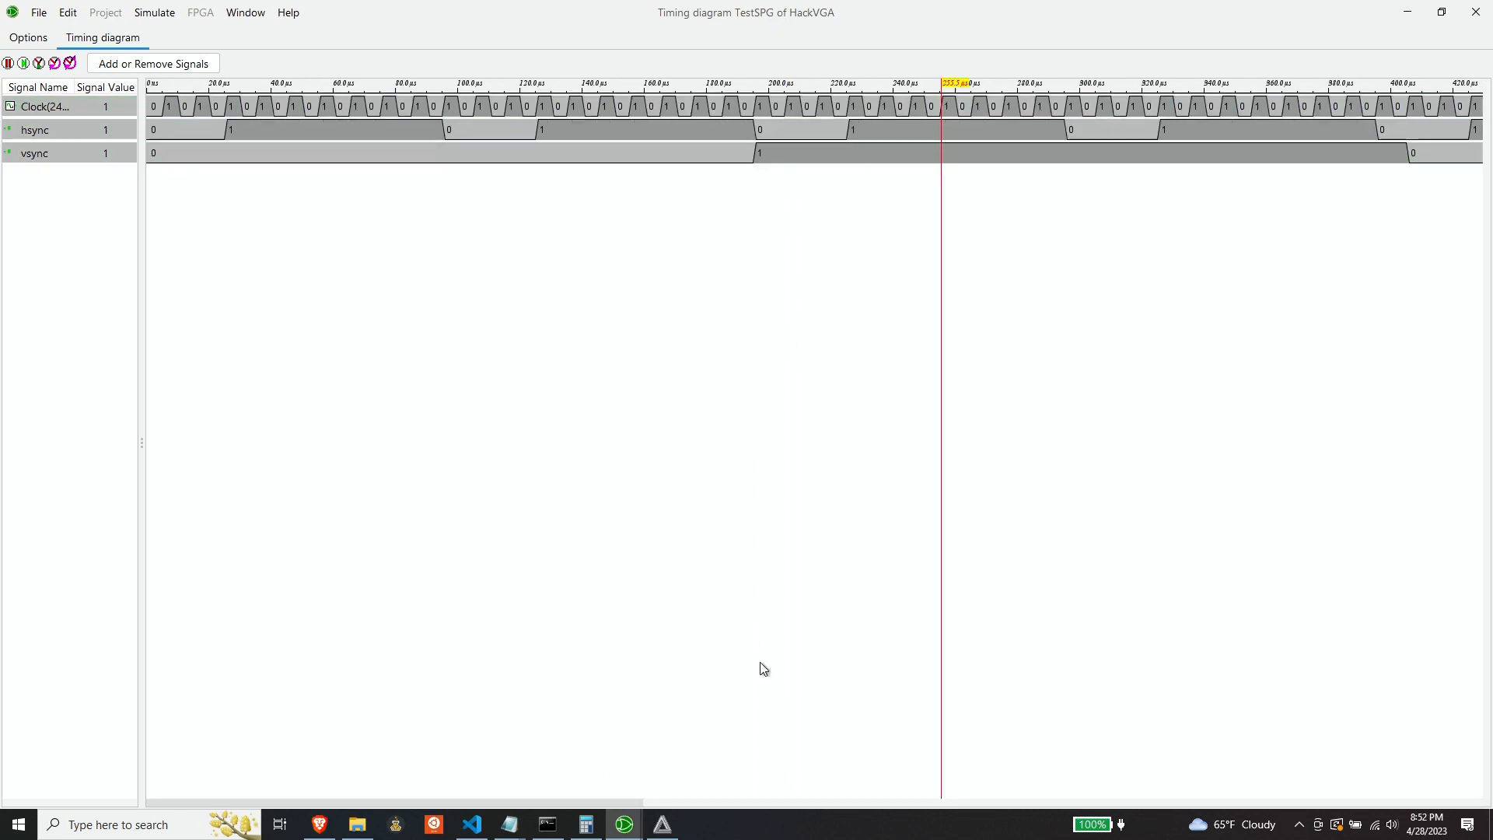
pyautogui.moveTo(619, 801); pyautogui.dragTo(785, 779)
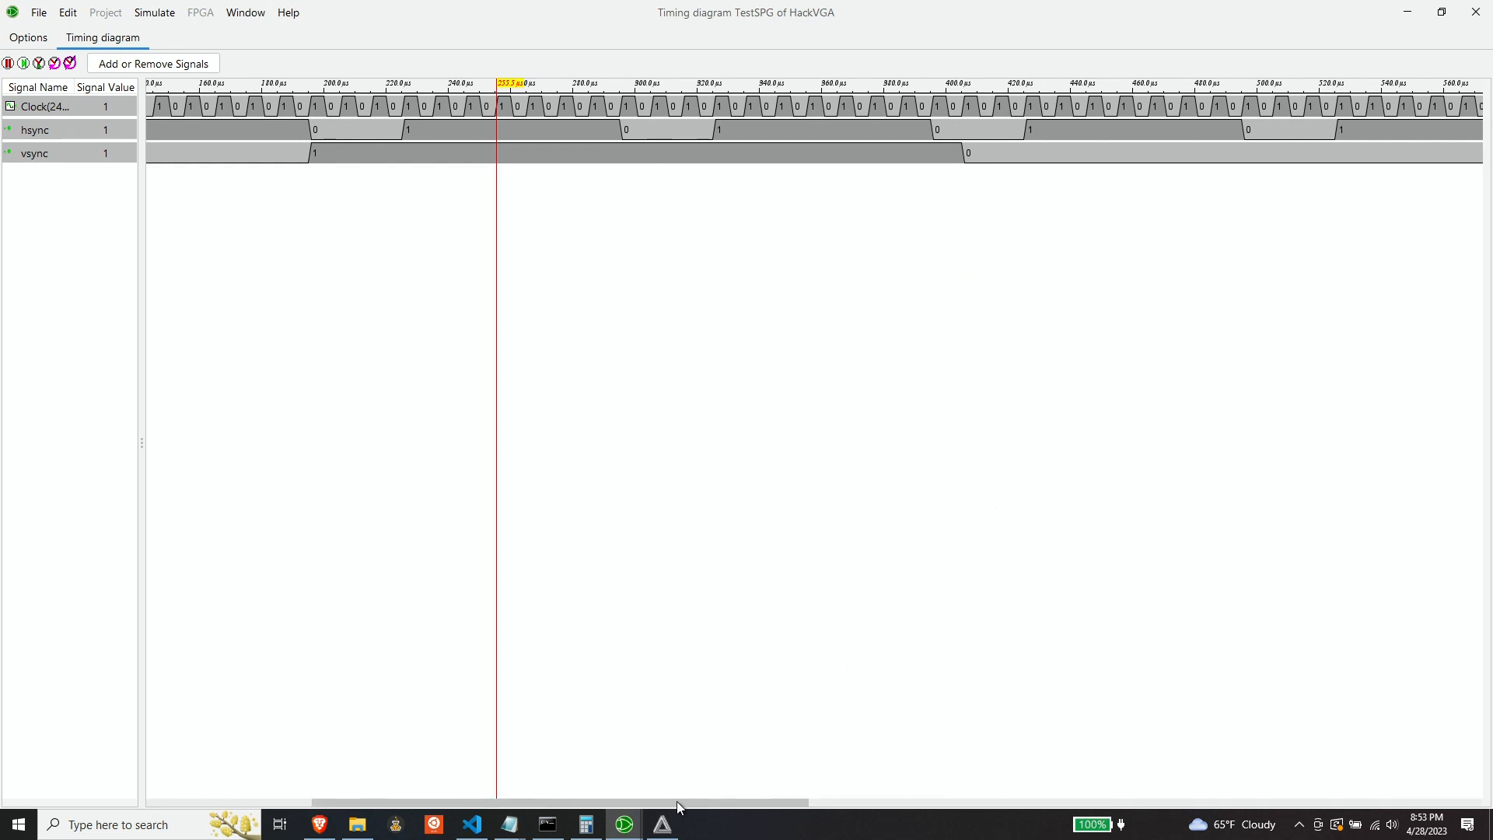
pyautogui.moveTo(676, 801); pyautogui.dragTo(379, 780)
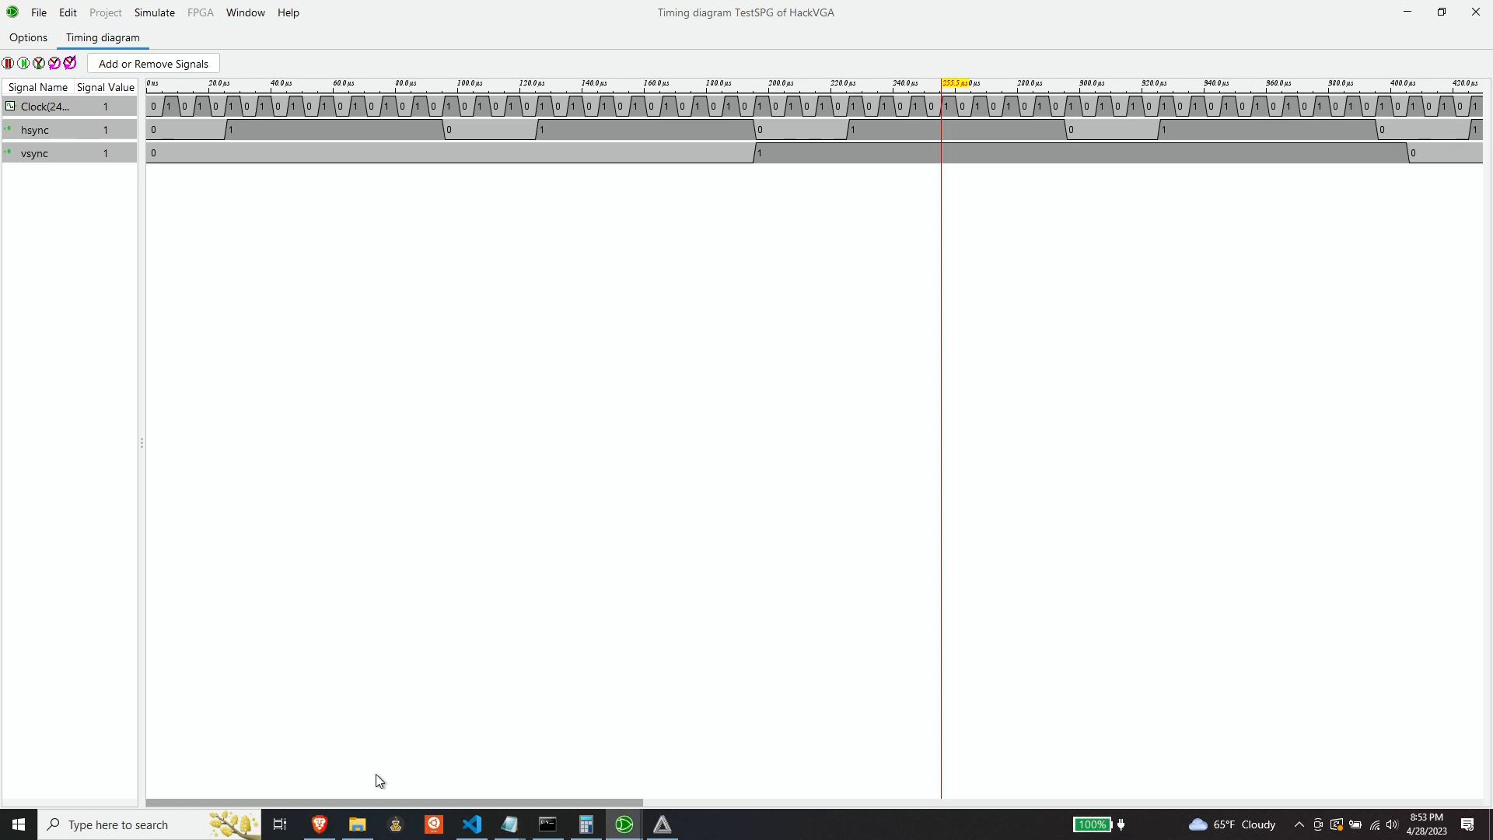
pyautogui.click(703, 805)
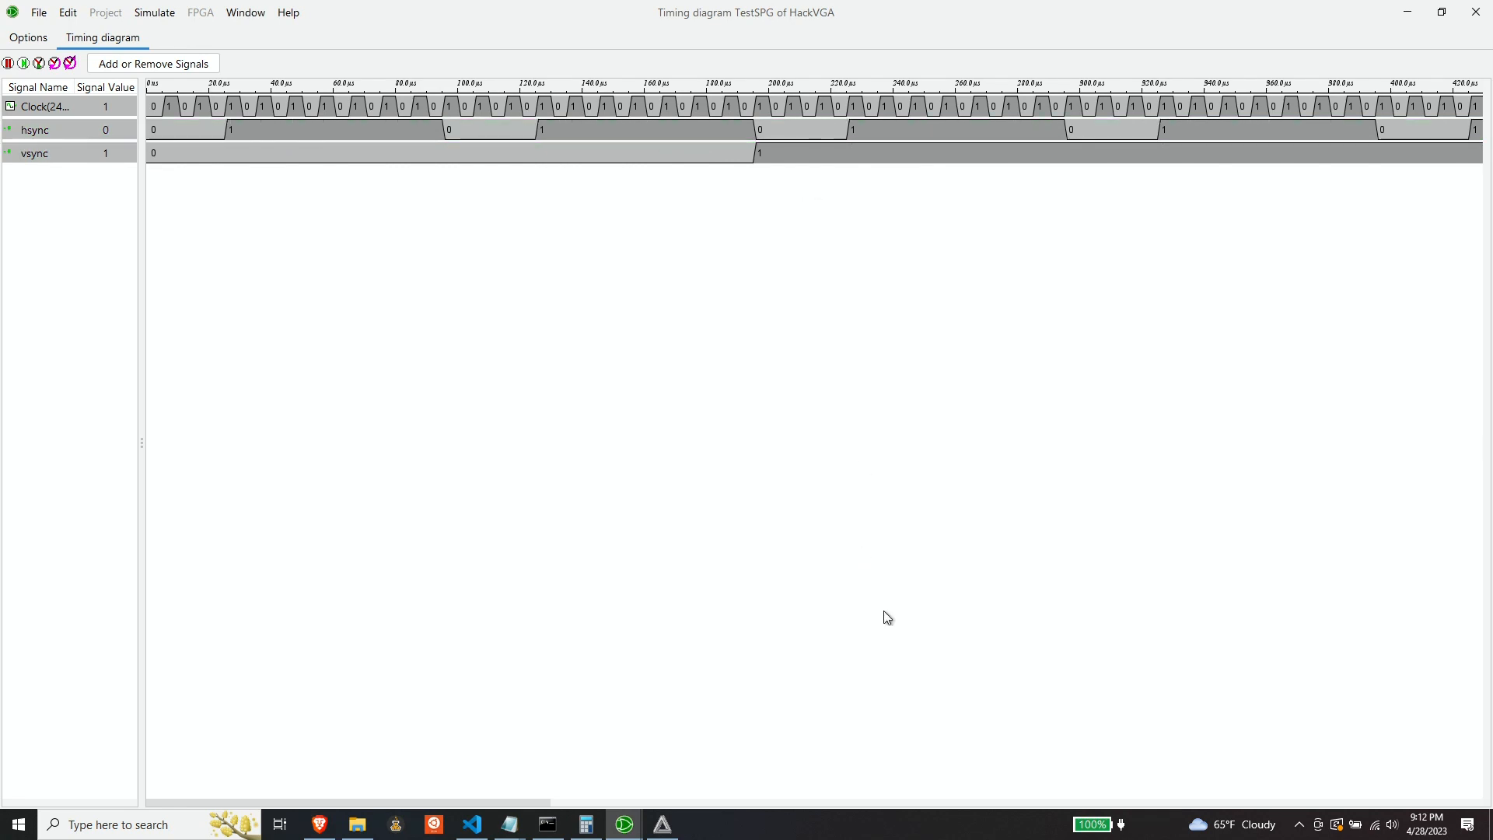
# Check how many hsync periods vsync stays low and high in the new run, and close the timing diagram.
pyautogui.moveTo(539, 802); pyautogui.dragTo(643, 787)
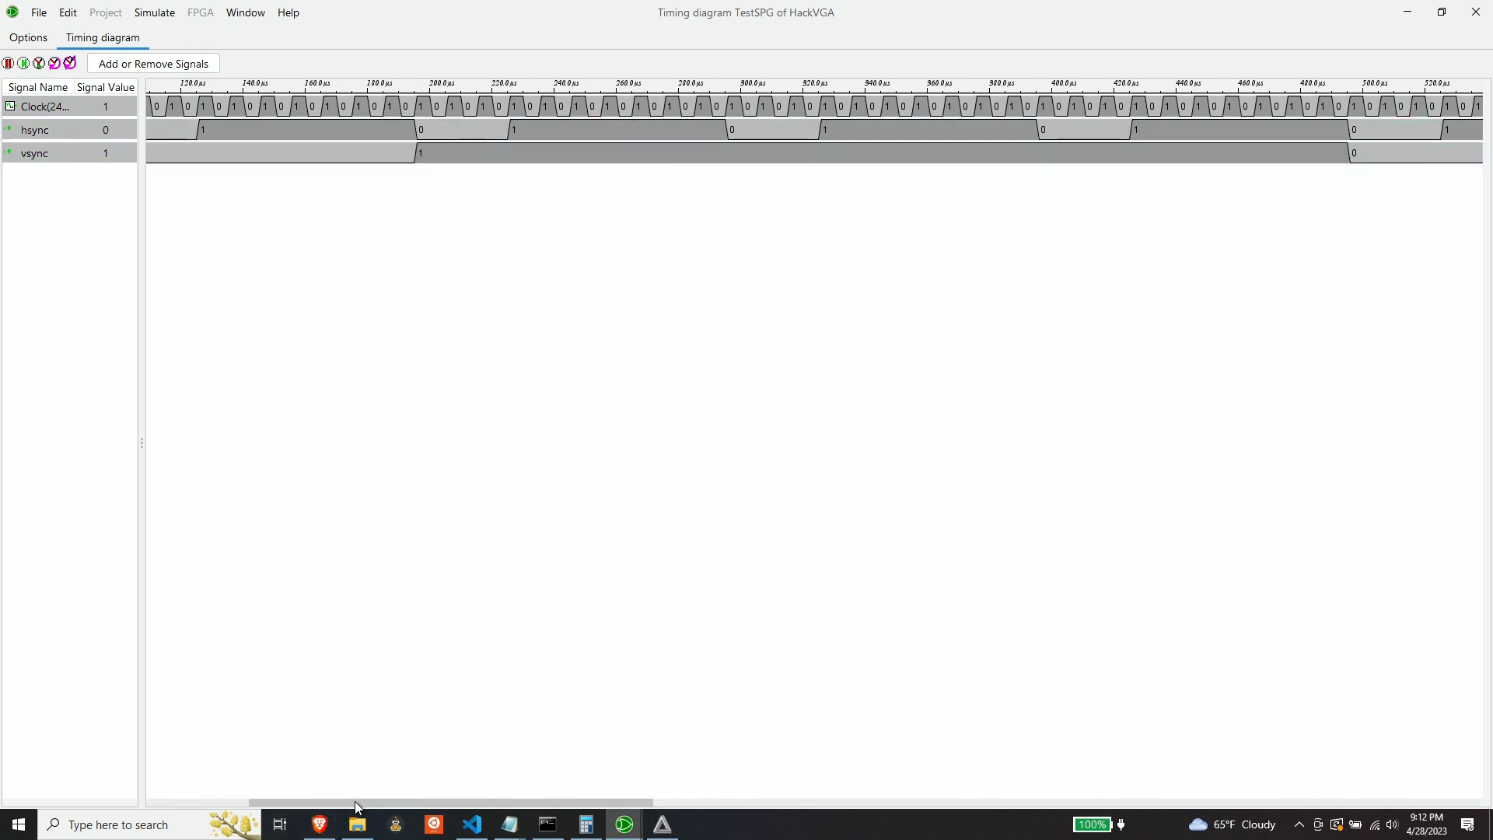
pyautogui.moveTo(354, 800); pyautogui.dragTo(224, 801)
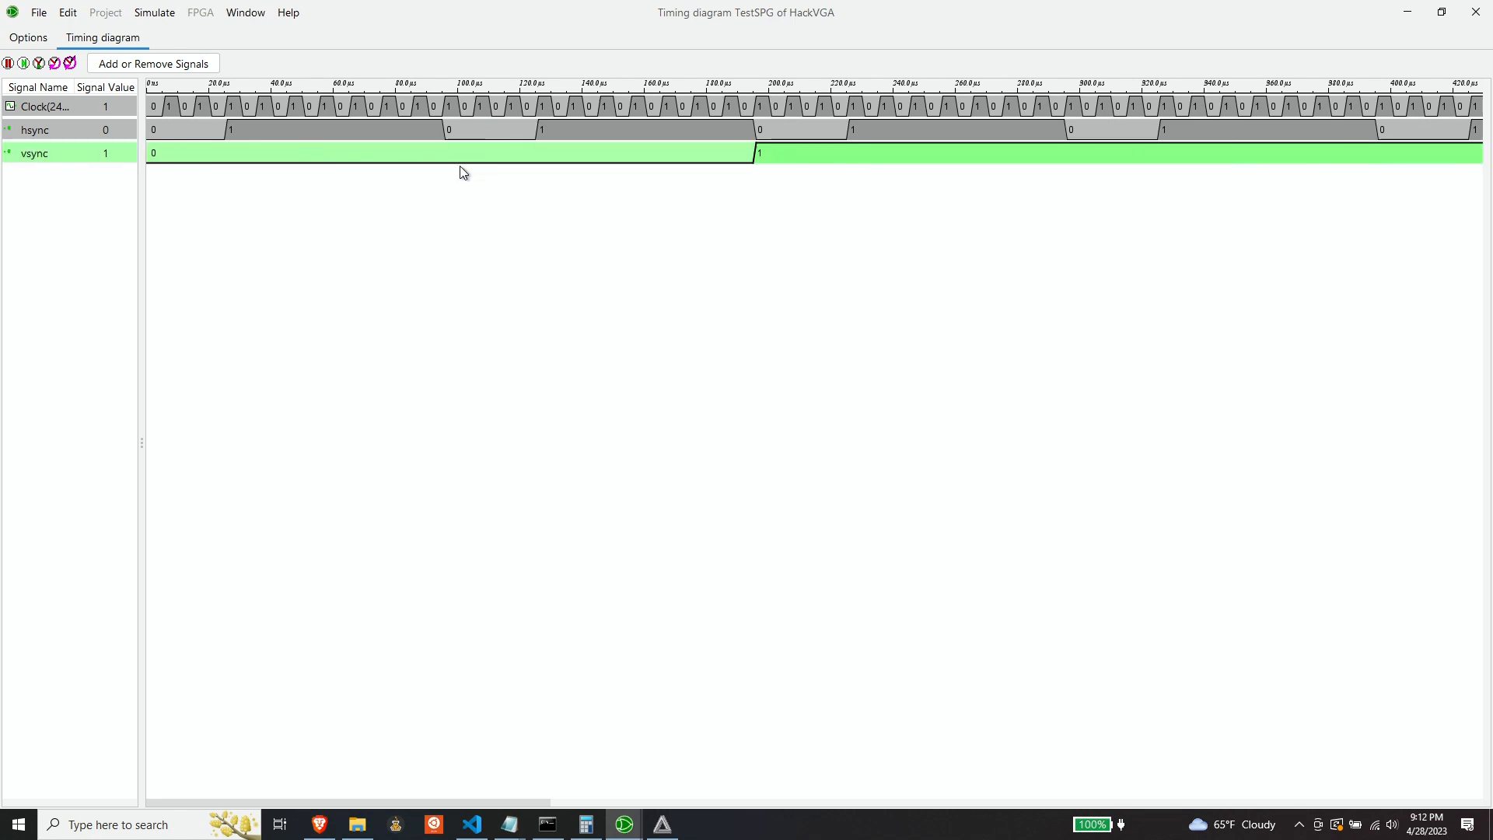
pyautogui.moveTo(375, 799); pyautogui.dragTo(531, 783)
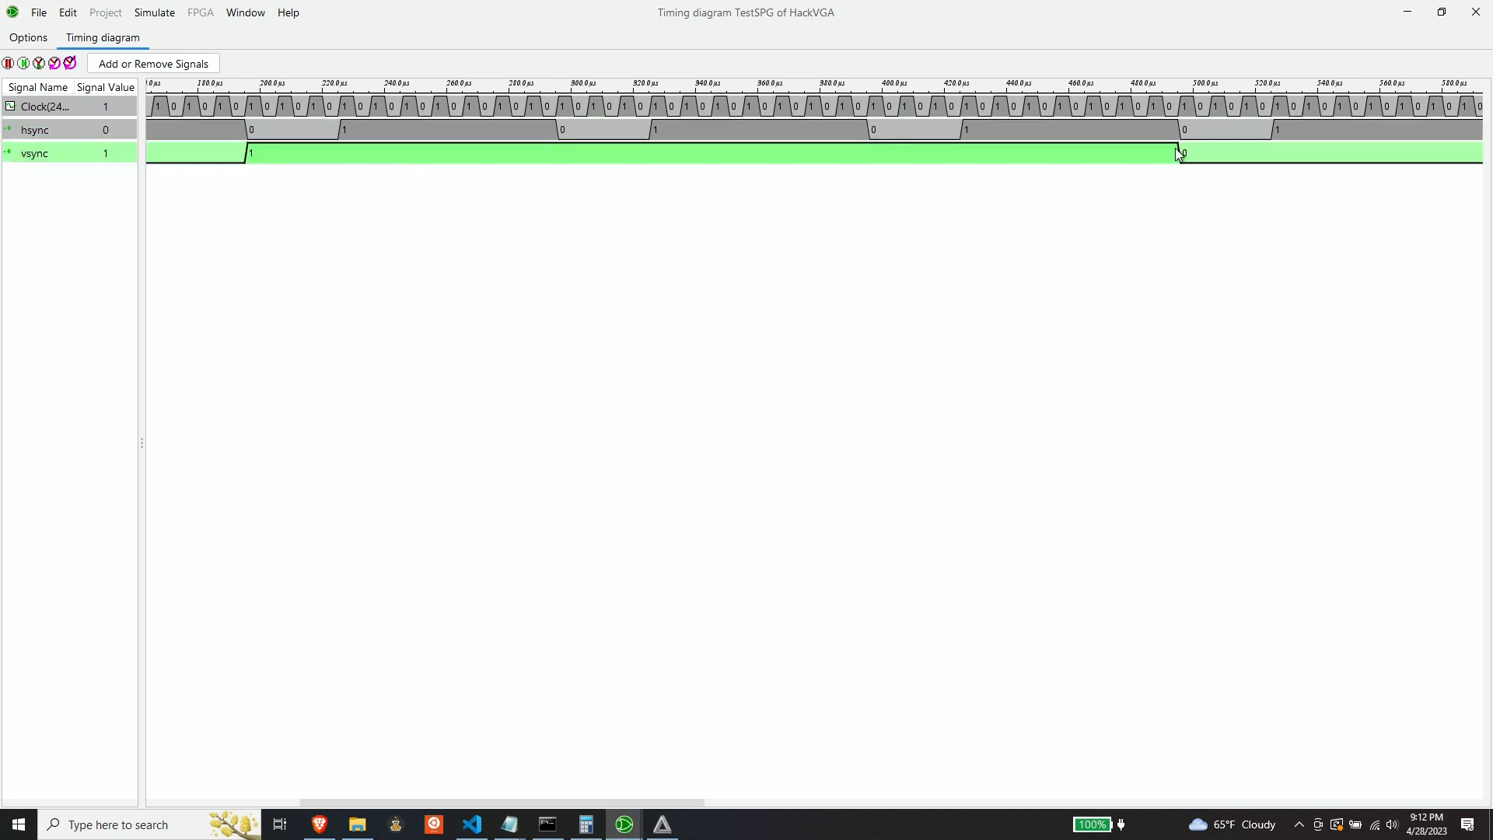
pyautogui.moveTo(420, 797); pyautogui.dragTo(250, 745)
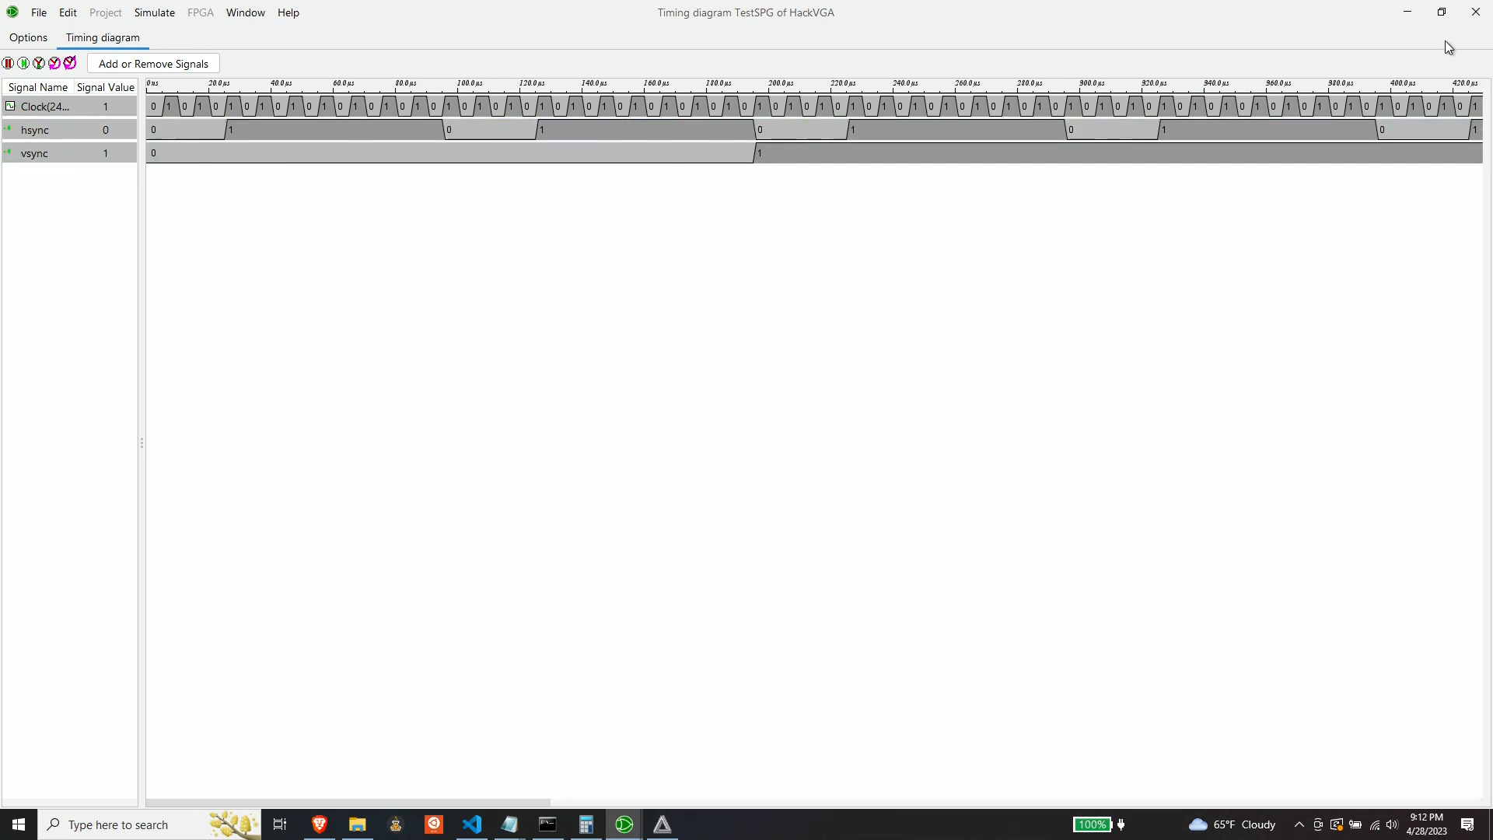
pyautogui.click(1475, 16)
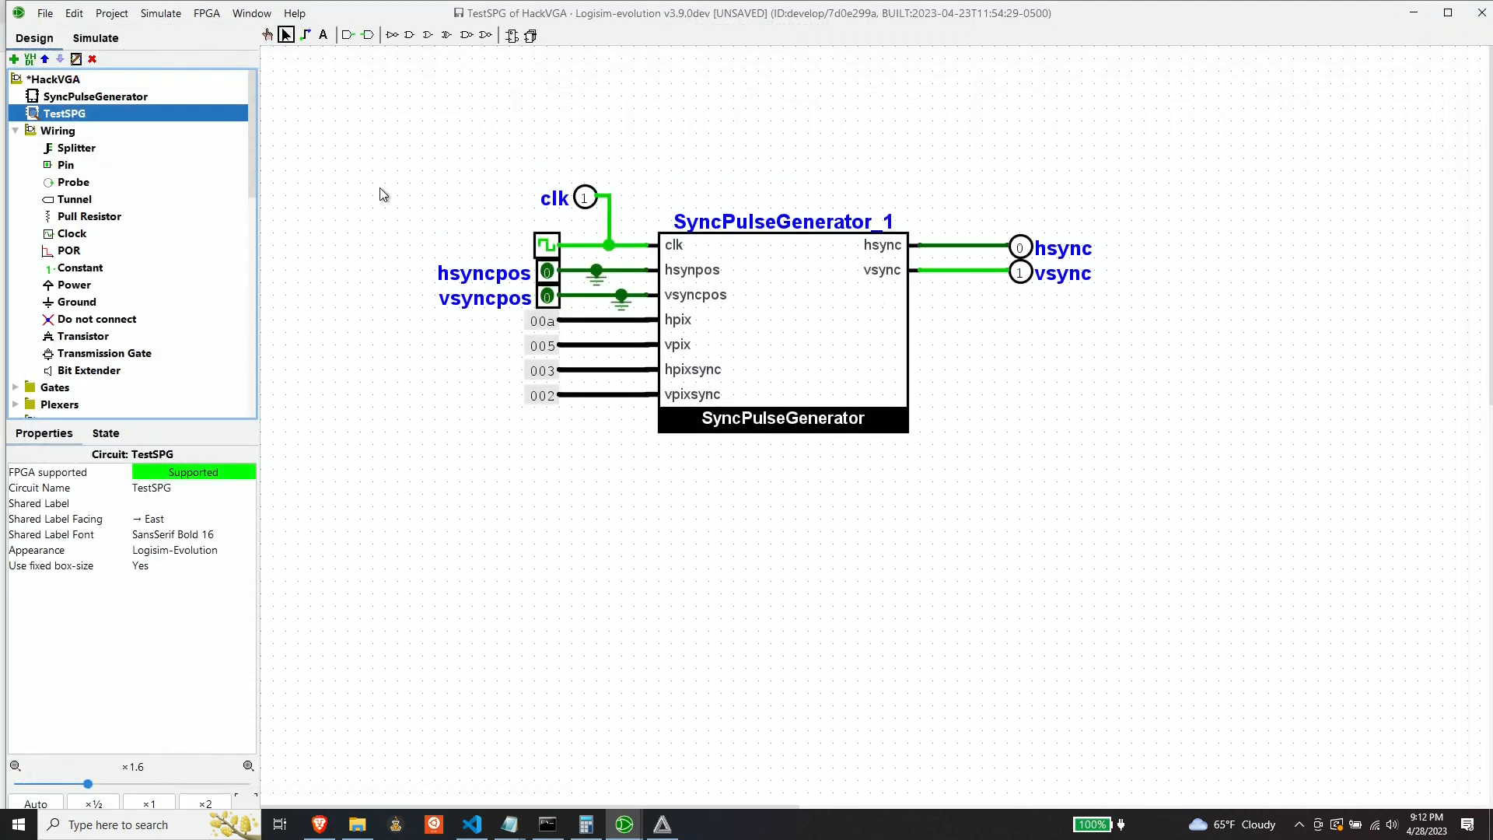
# In SyncPulseGenerator, delete the vpix subtractor, its constant and leftover wires, and attach the vpix tunnel directly to its pin.
pyautogui.doubleClick(84, 98)
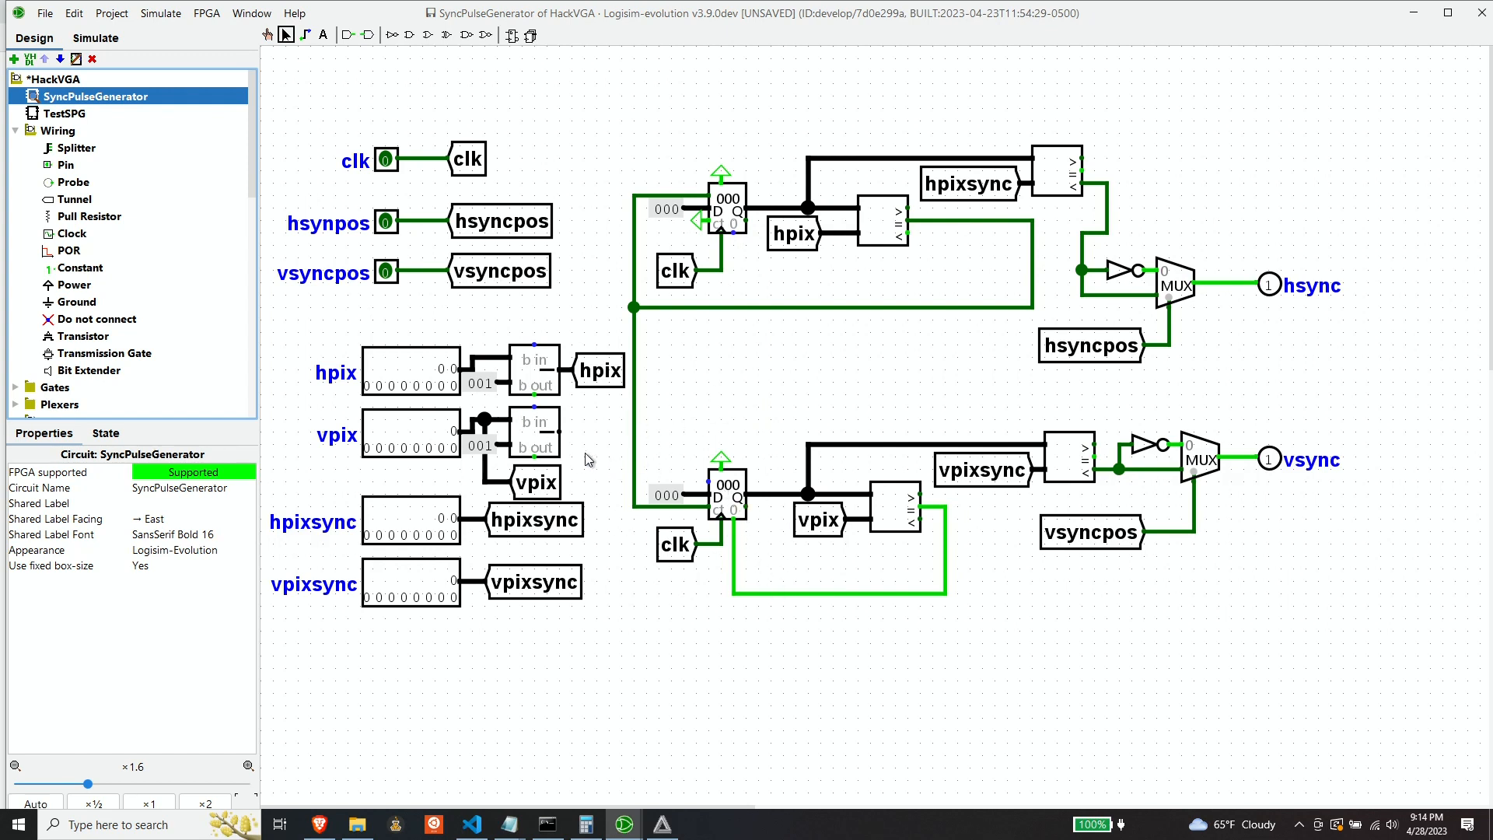
pyautogui.click(539, 435)
pyautogui.press('Delete')
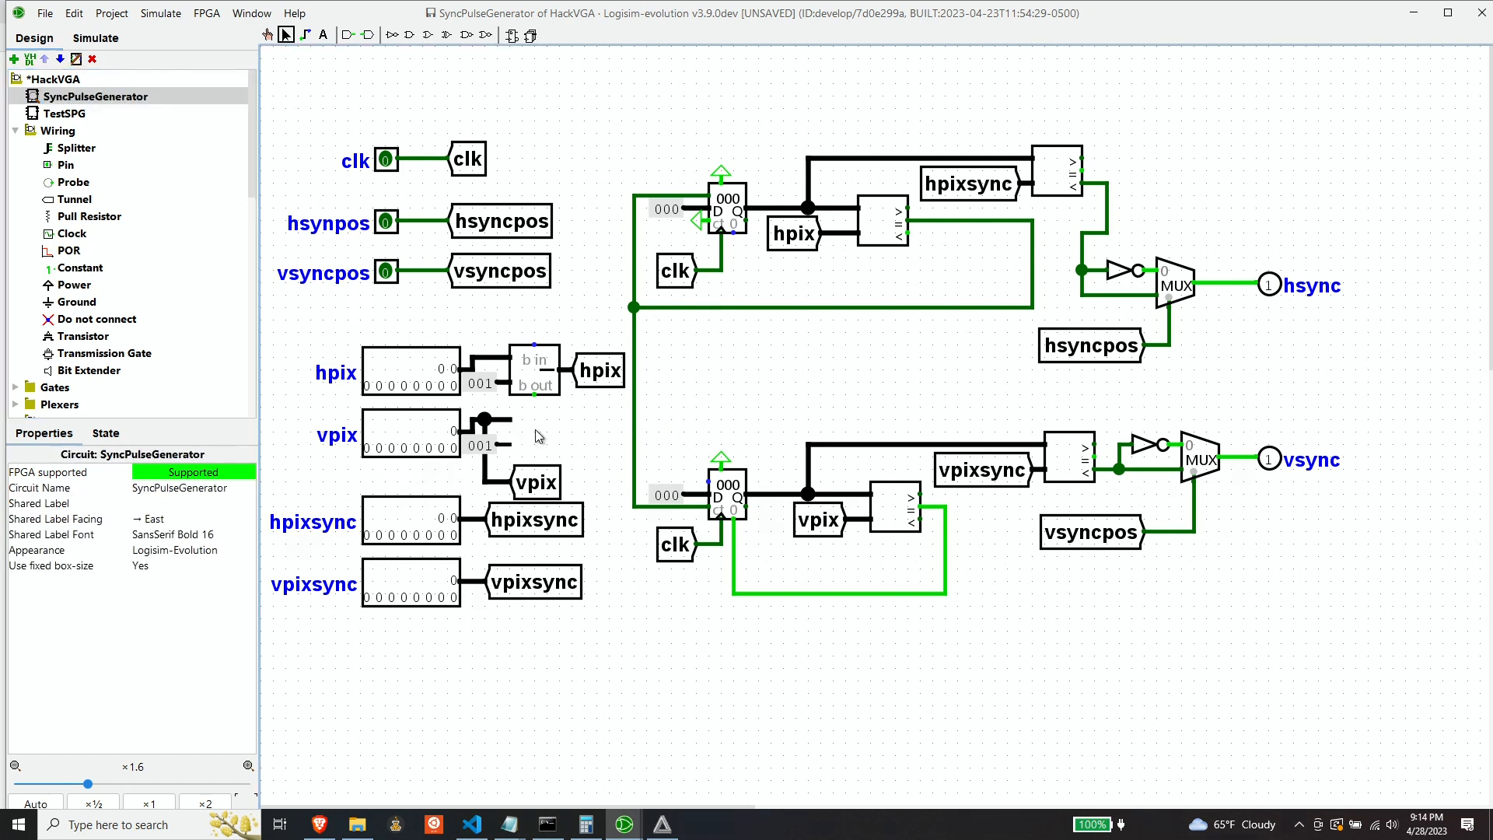
pyautogui.click(504, 445)
pyautogui.press('Delete')
pyautogui.click(485, 446)
pyautogui.press('Delete')
pyautogui.click(502, 420)
pyautogui.press('Delete')
pyautogui.moveTo(548, 480); pyautogui.dragTo(548, 430)
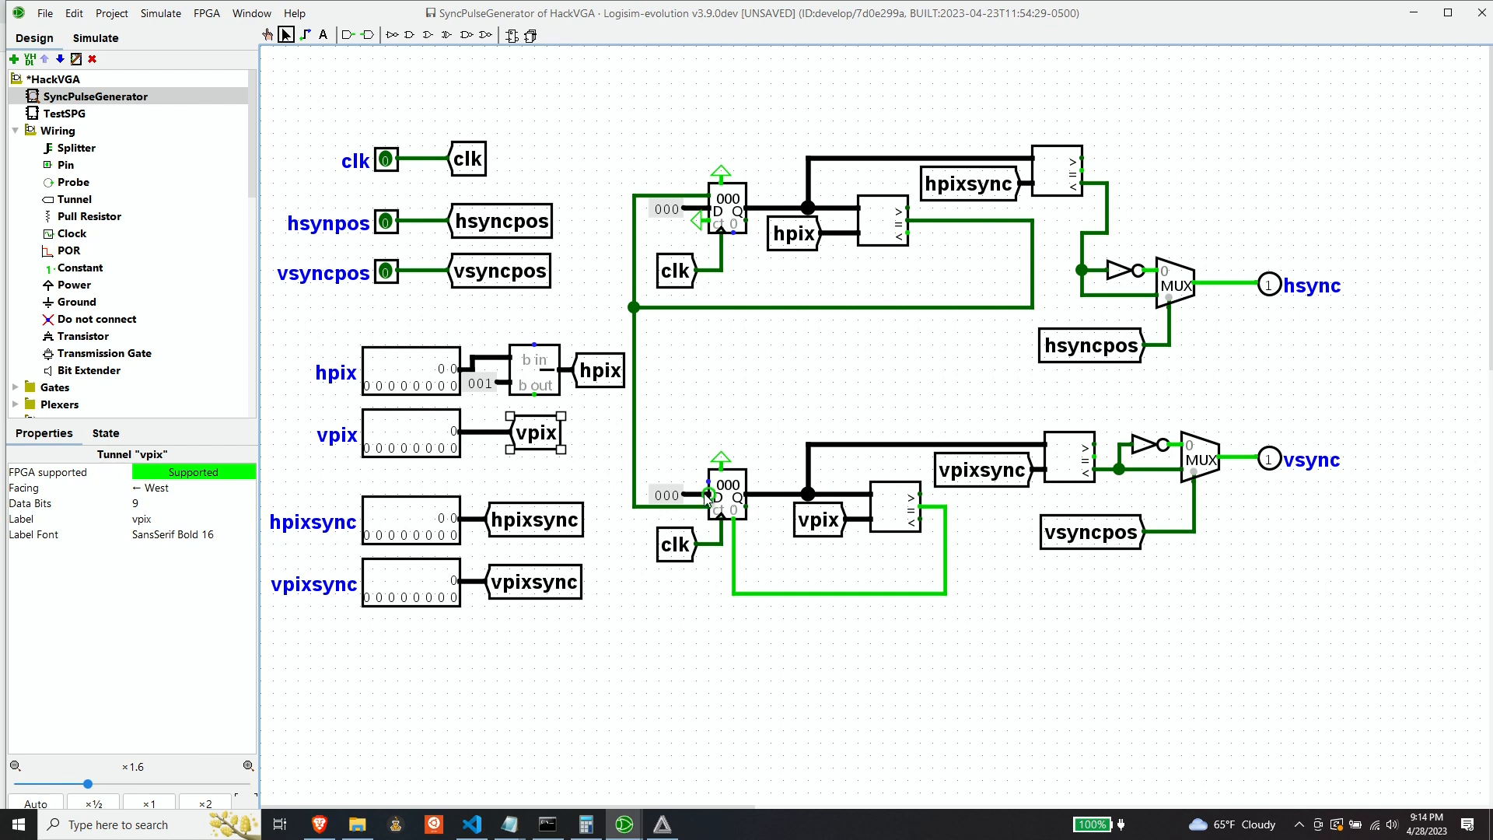
# Delete the constant and its wire from the D input of the vertical counter.
pyautogui.click(660, 497)
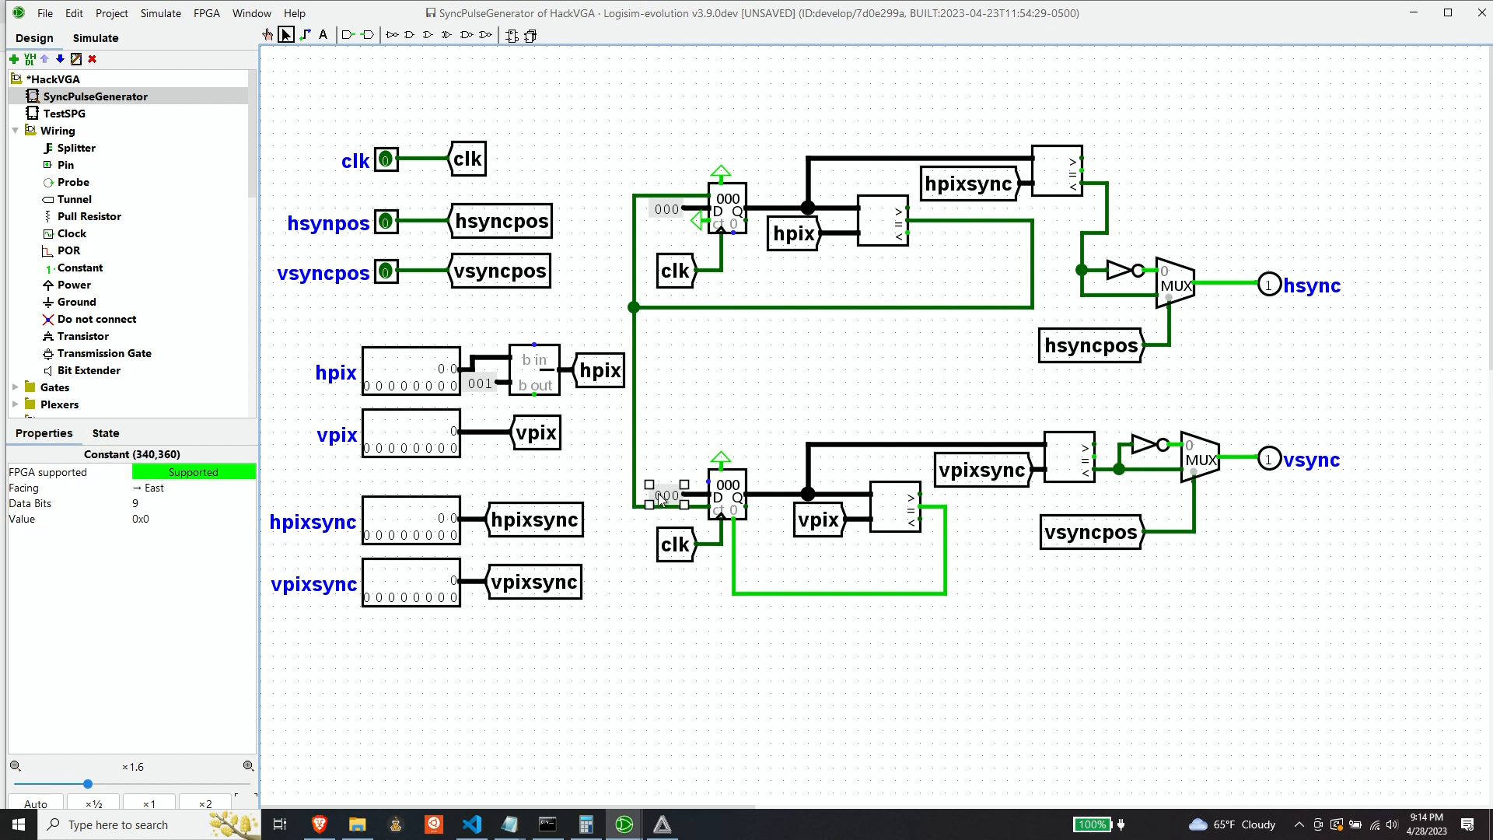
pyautogui.press('Delete')
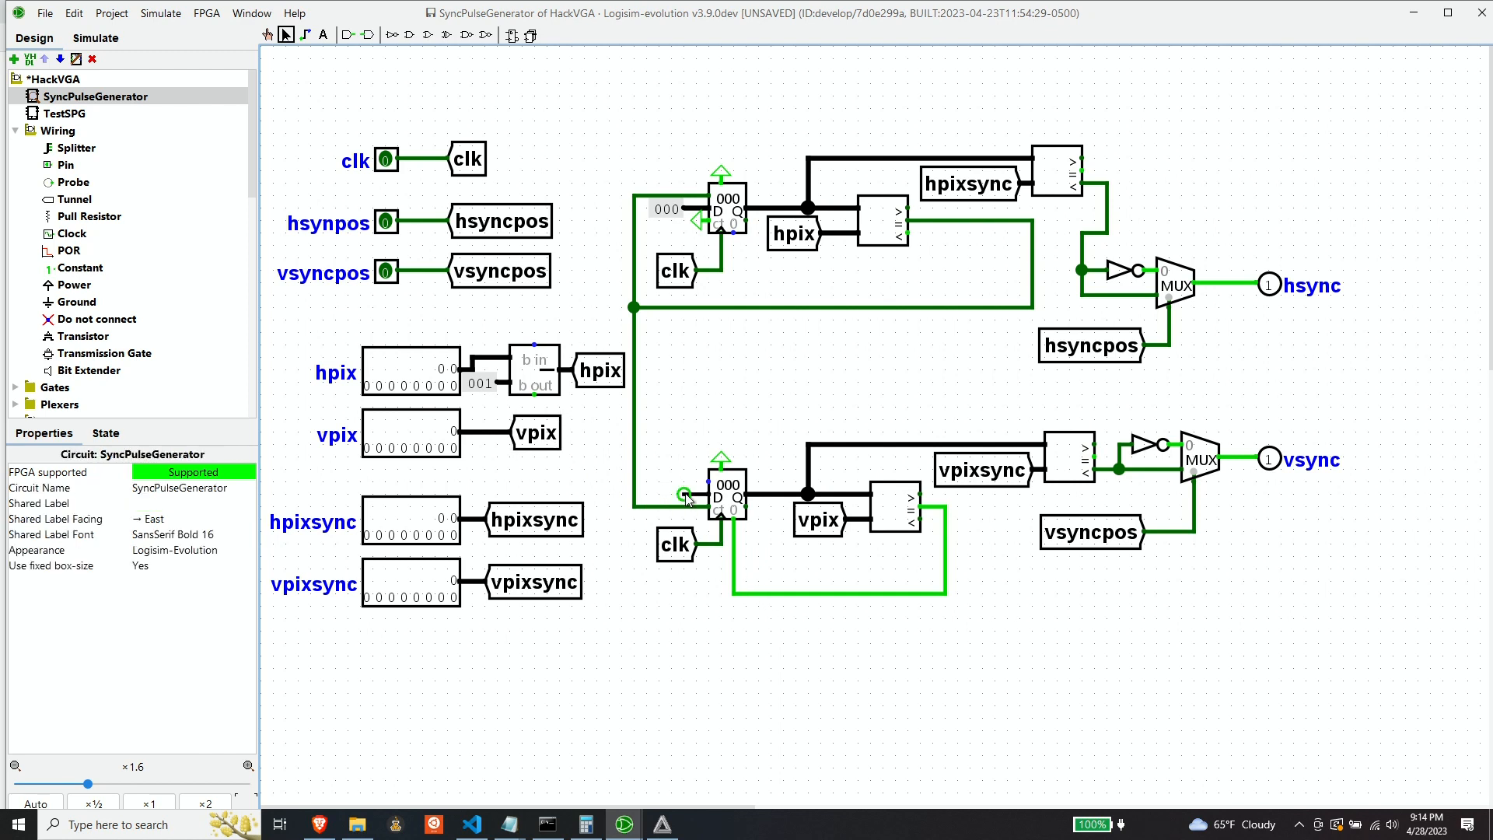
pyautogui.click(687, 495)
pyautogui.press('Delete')
# Attach a west-facing ground to the vertical counter's unconnected input above D, and save the project.
pyautogui.click(71, 304)
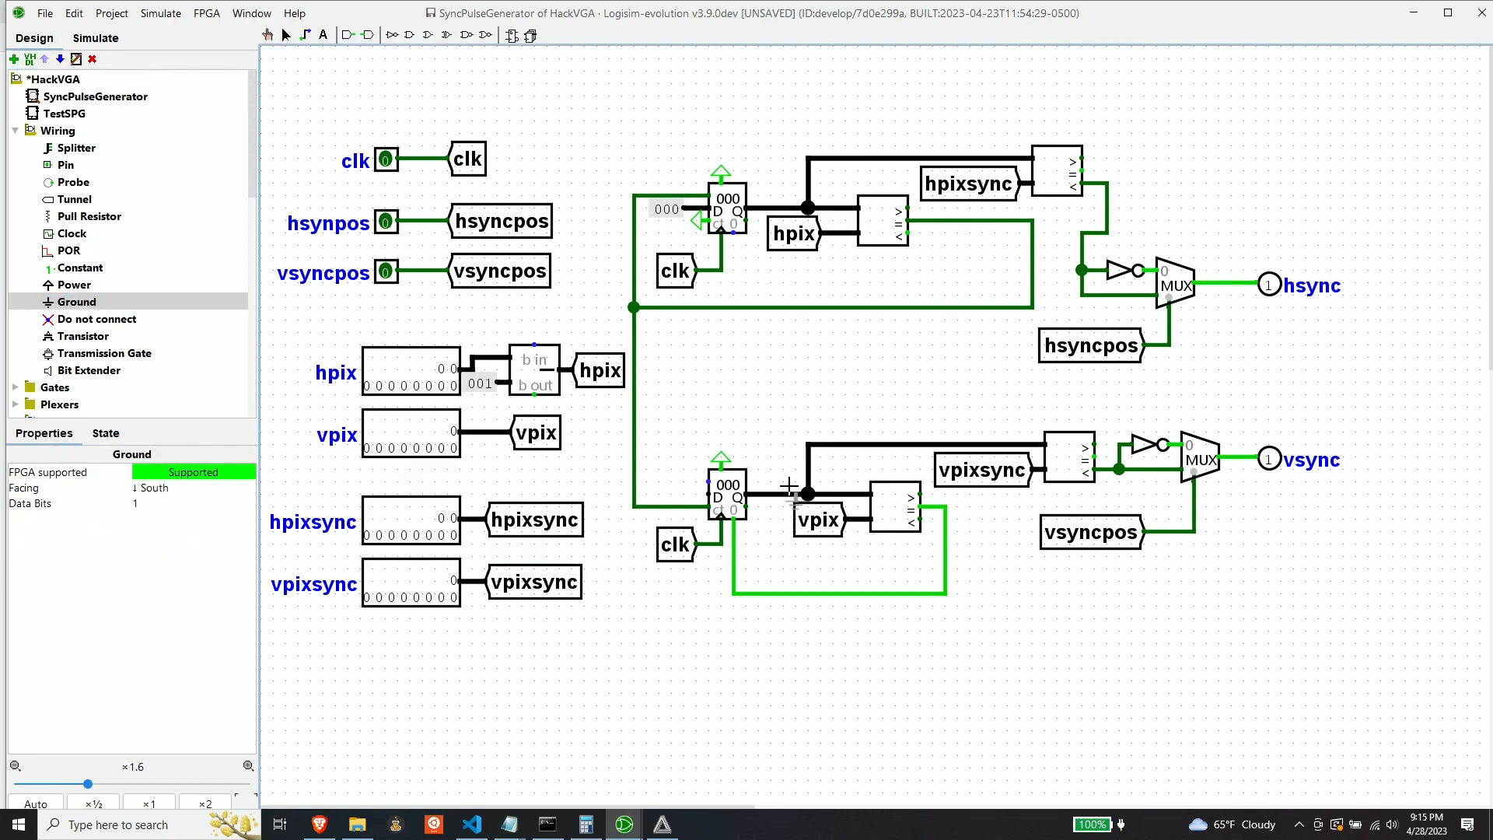
pyautogui.click(672, 475)
pyautogui.click(173, 488)
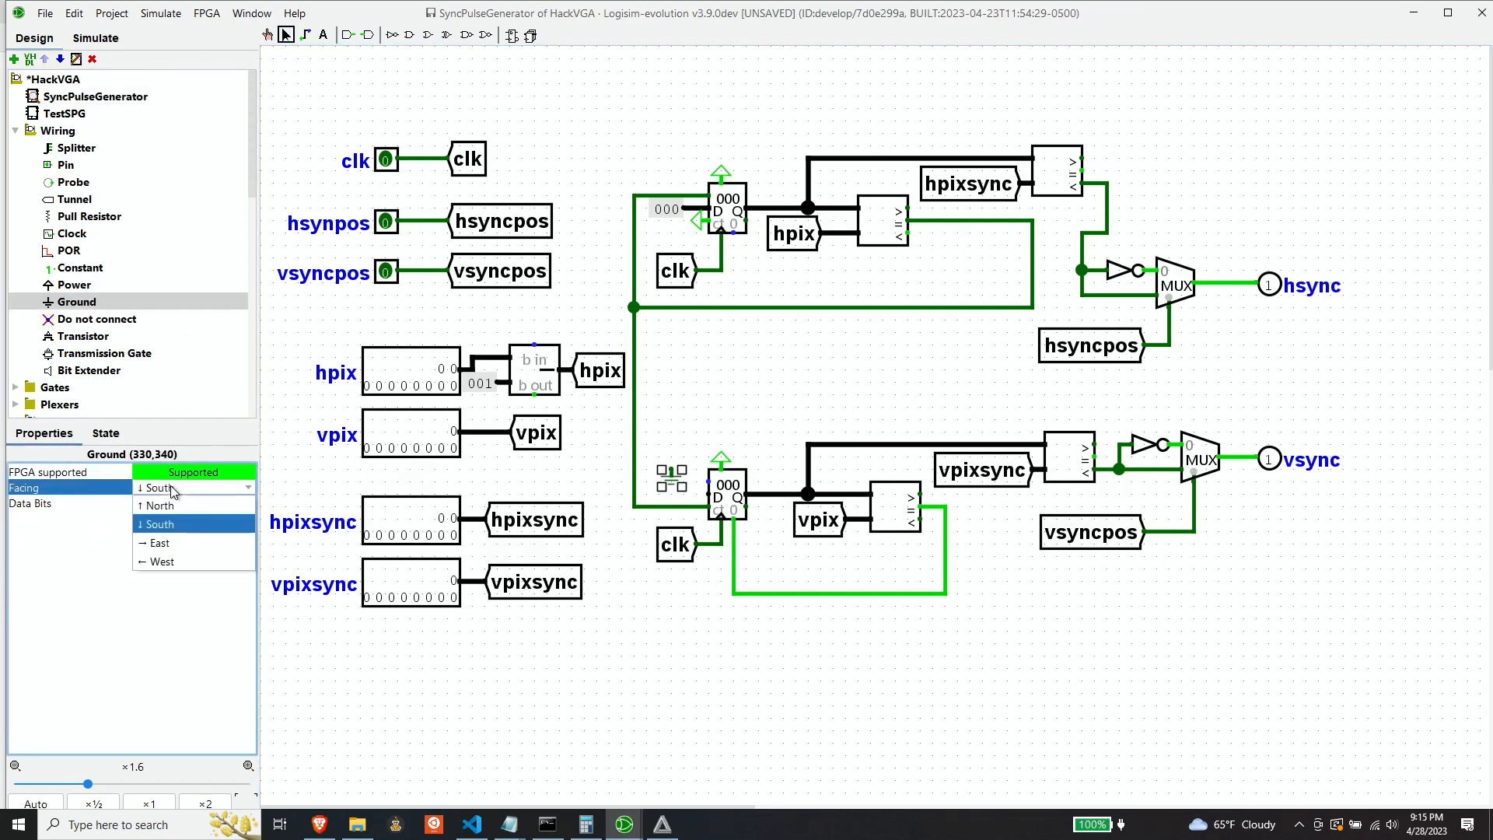
pyautogui.click(181, 562)
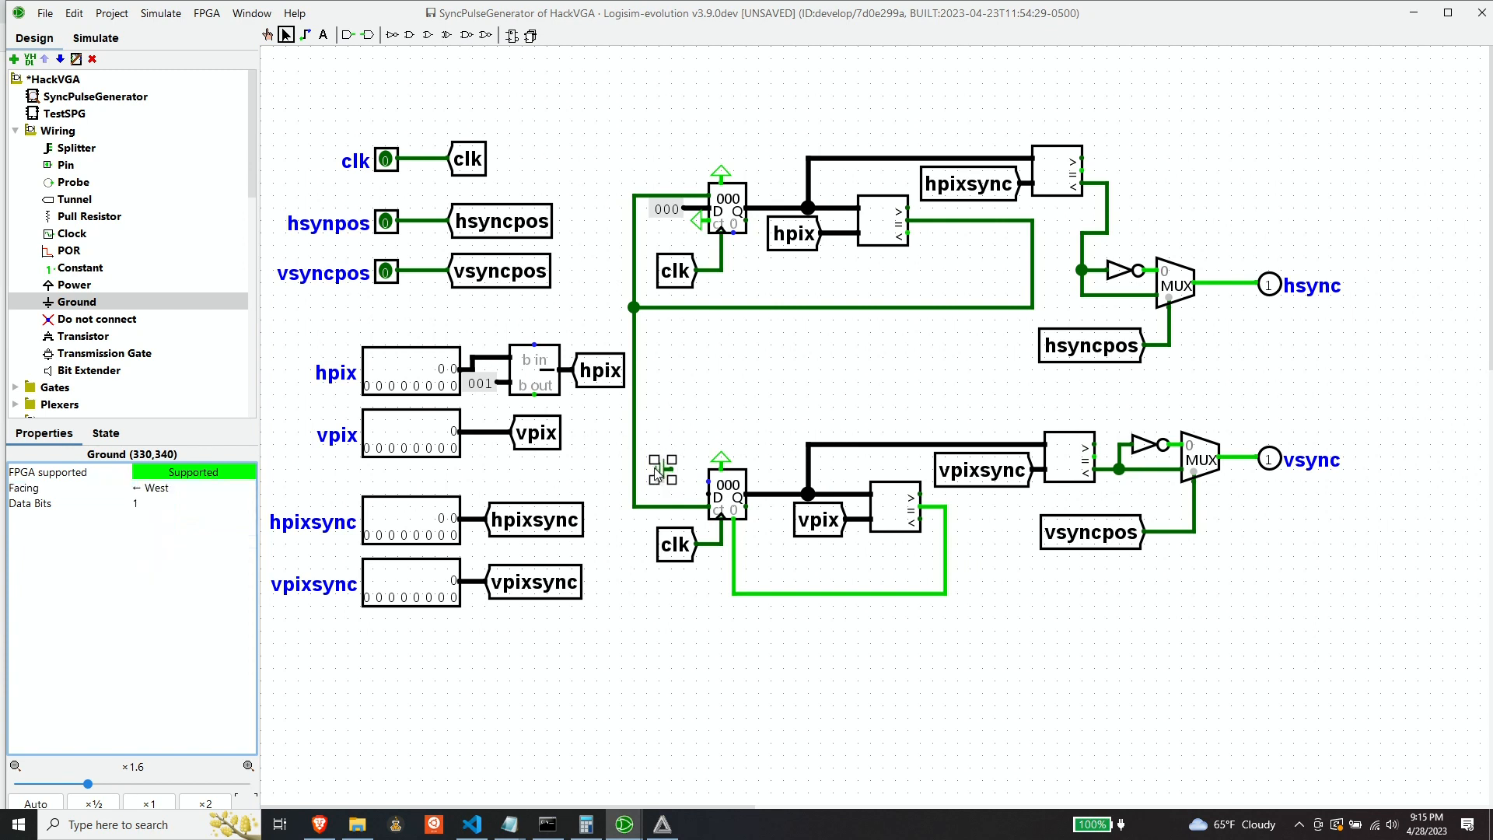
pyautogui.moveTo(657, 473); pyautogui.dragTo(695, 485)
pyautogui.hotkey('ctrl', 's')
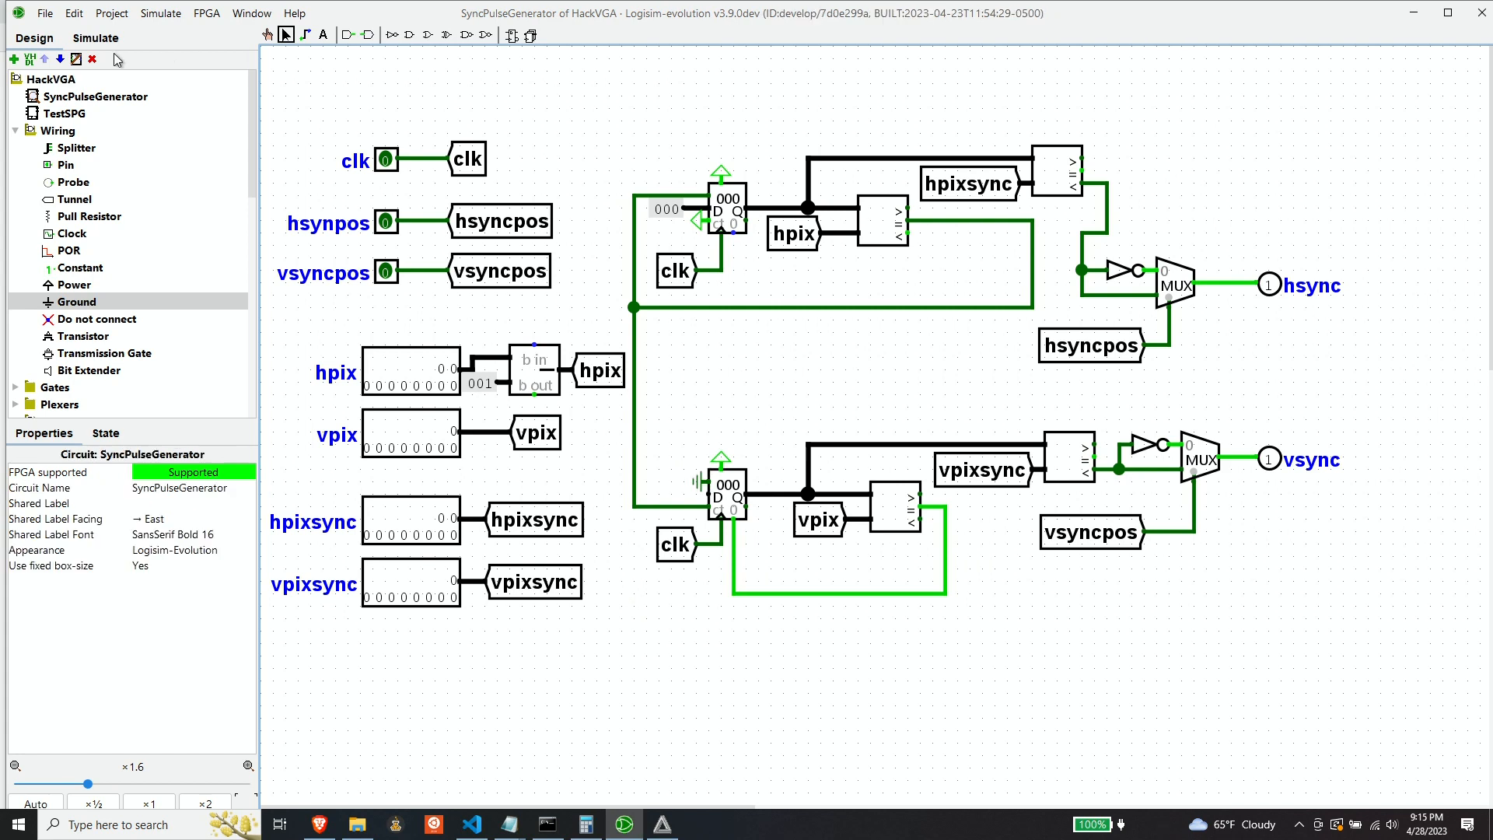
# In TestSPG, set the constant feeding hpix to value 0x280, keeping its width at 10 data bits.
pyautogui.doubleClick(65, 115)
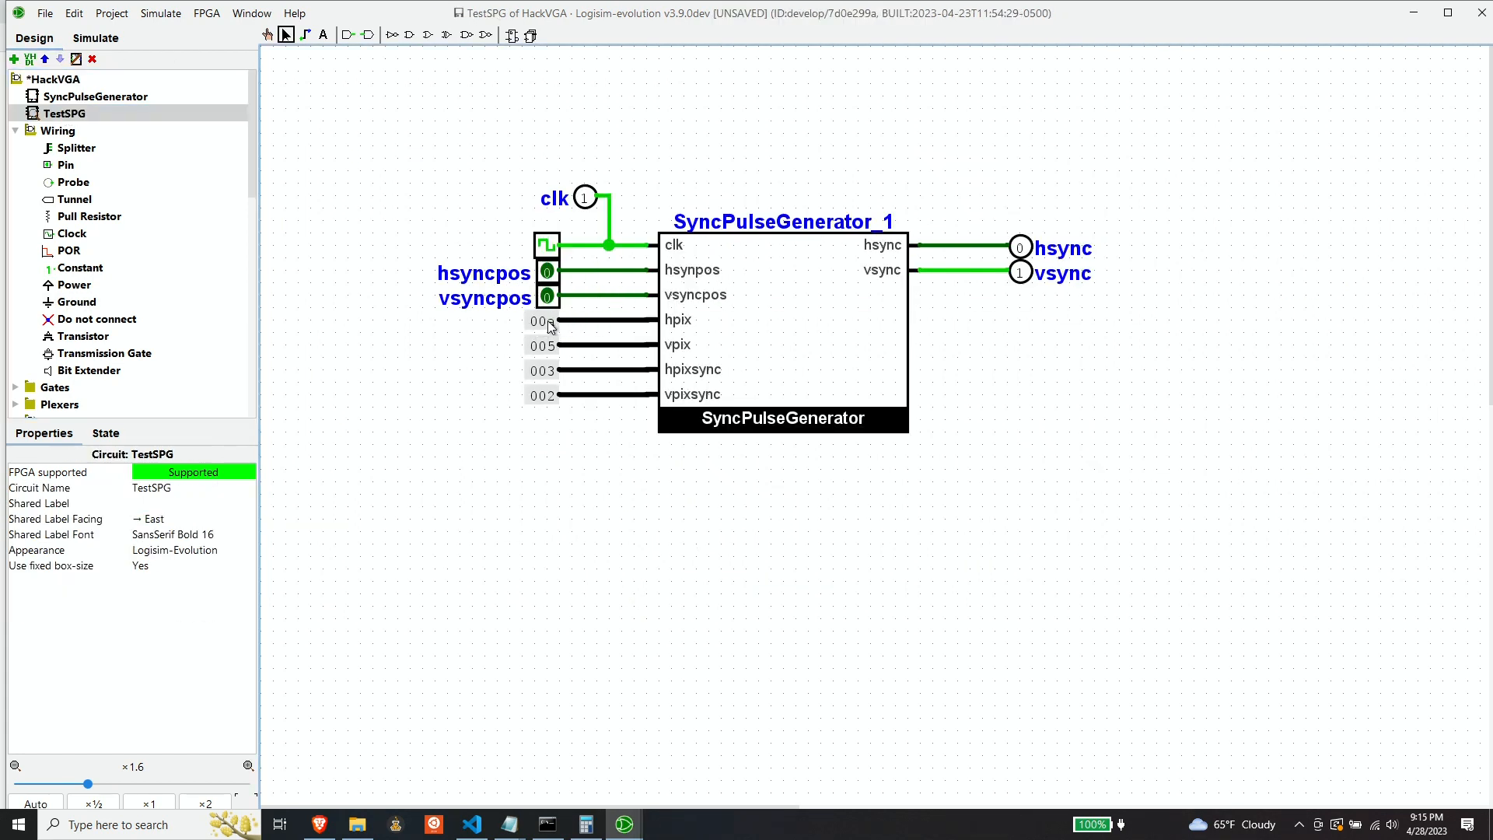
pyautogui.click(550, 327)
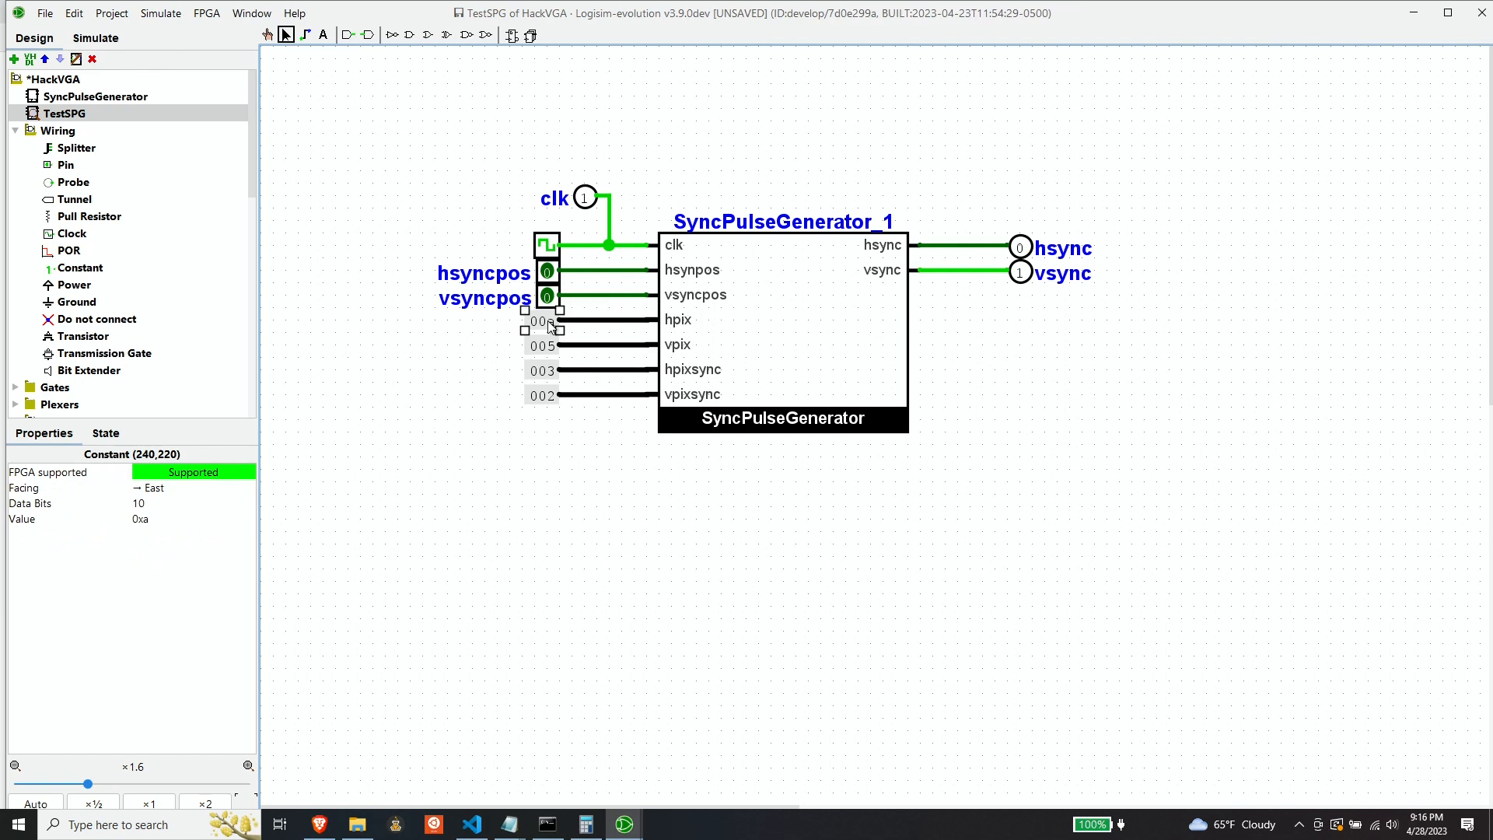
pyautogui.click(159, 497)
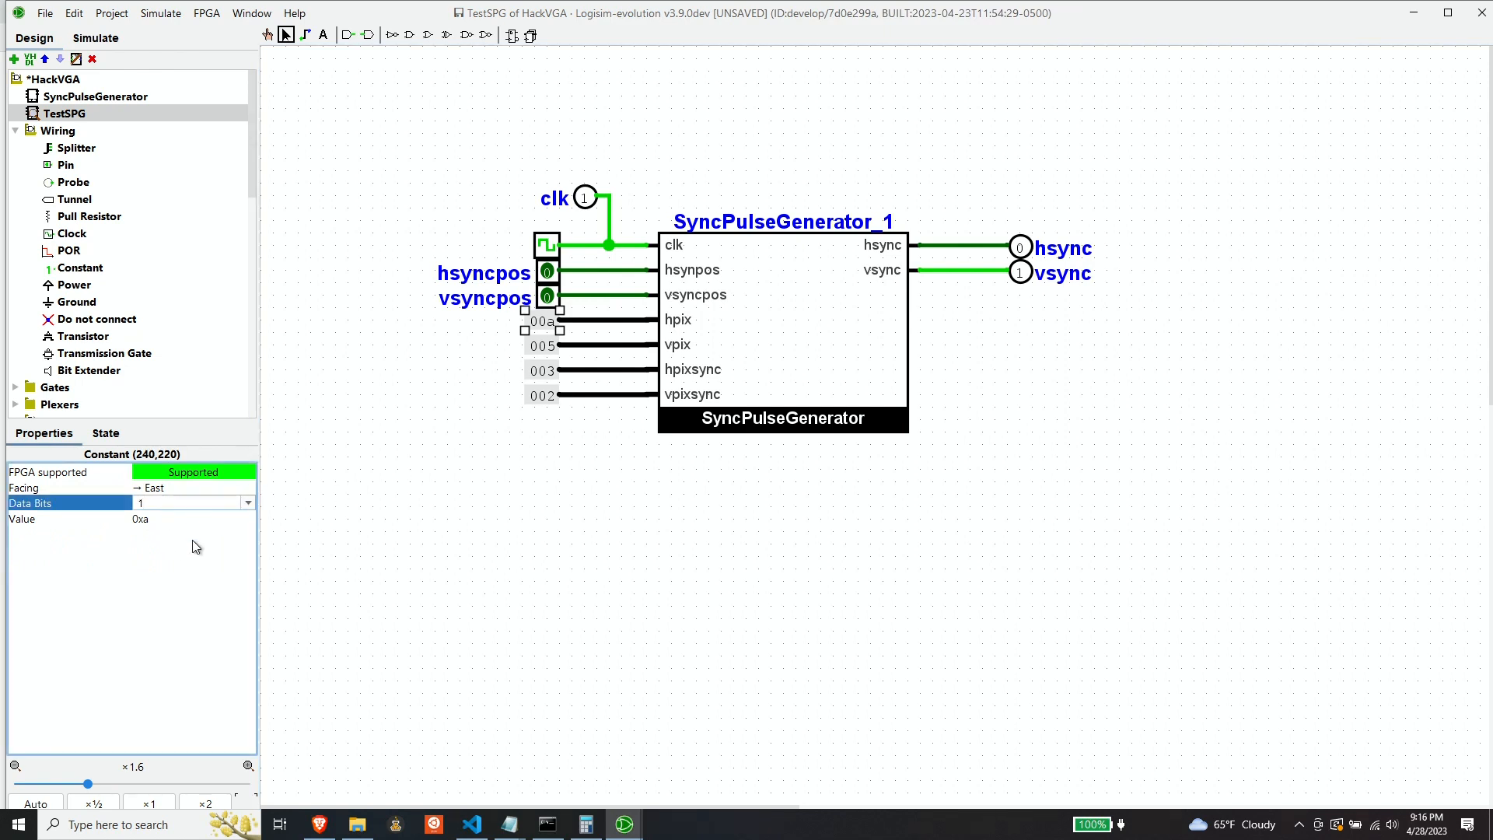
pyautogui.click(143, 518)
pyautogui.press('Return')
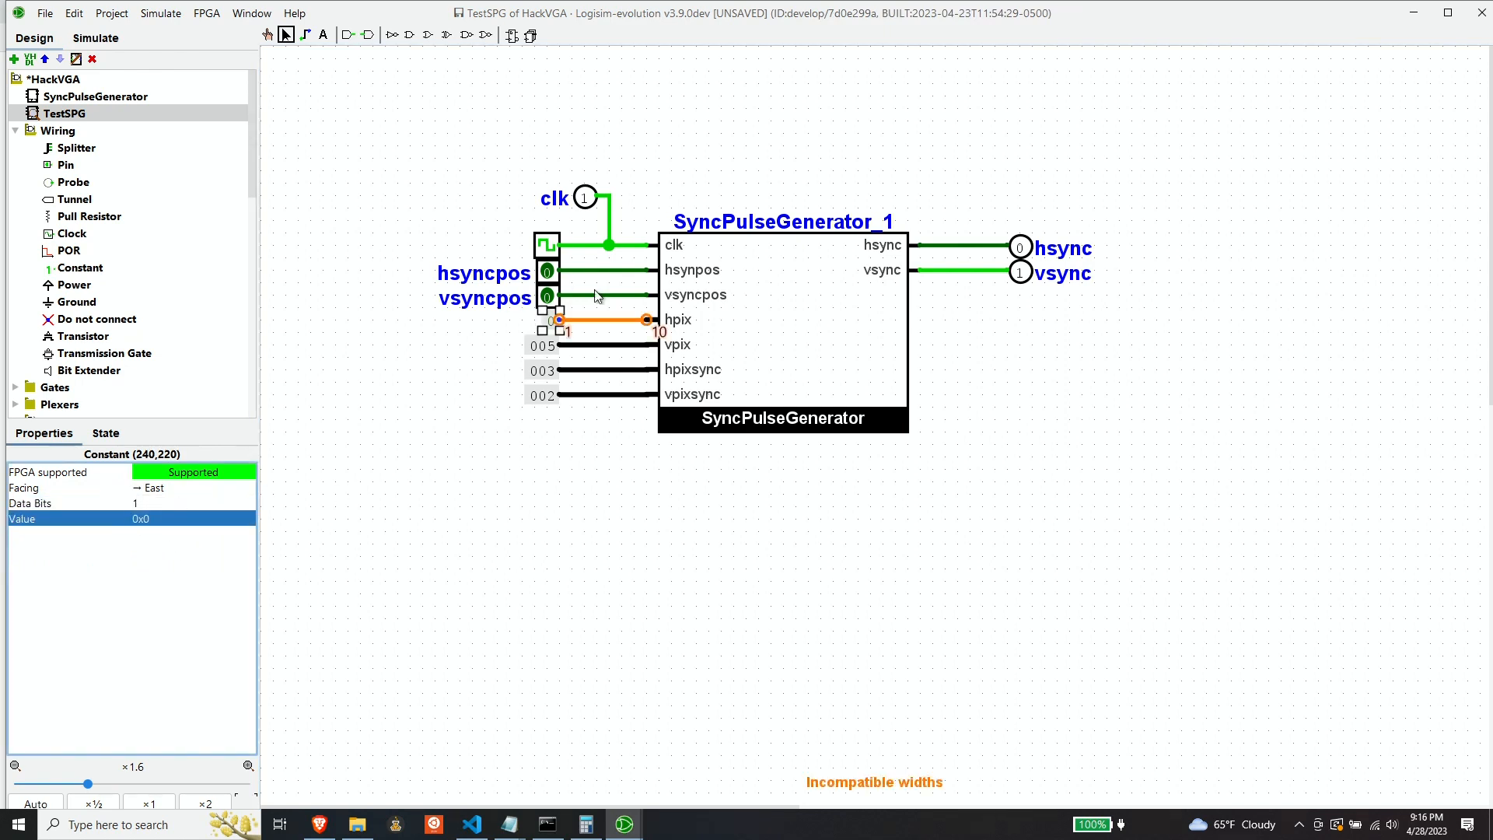
pyautogui.click(174, 503)
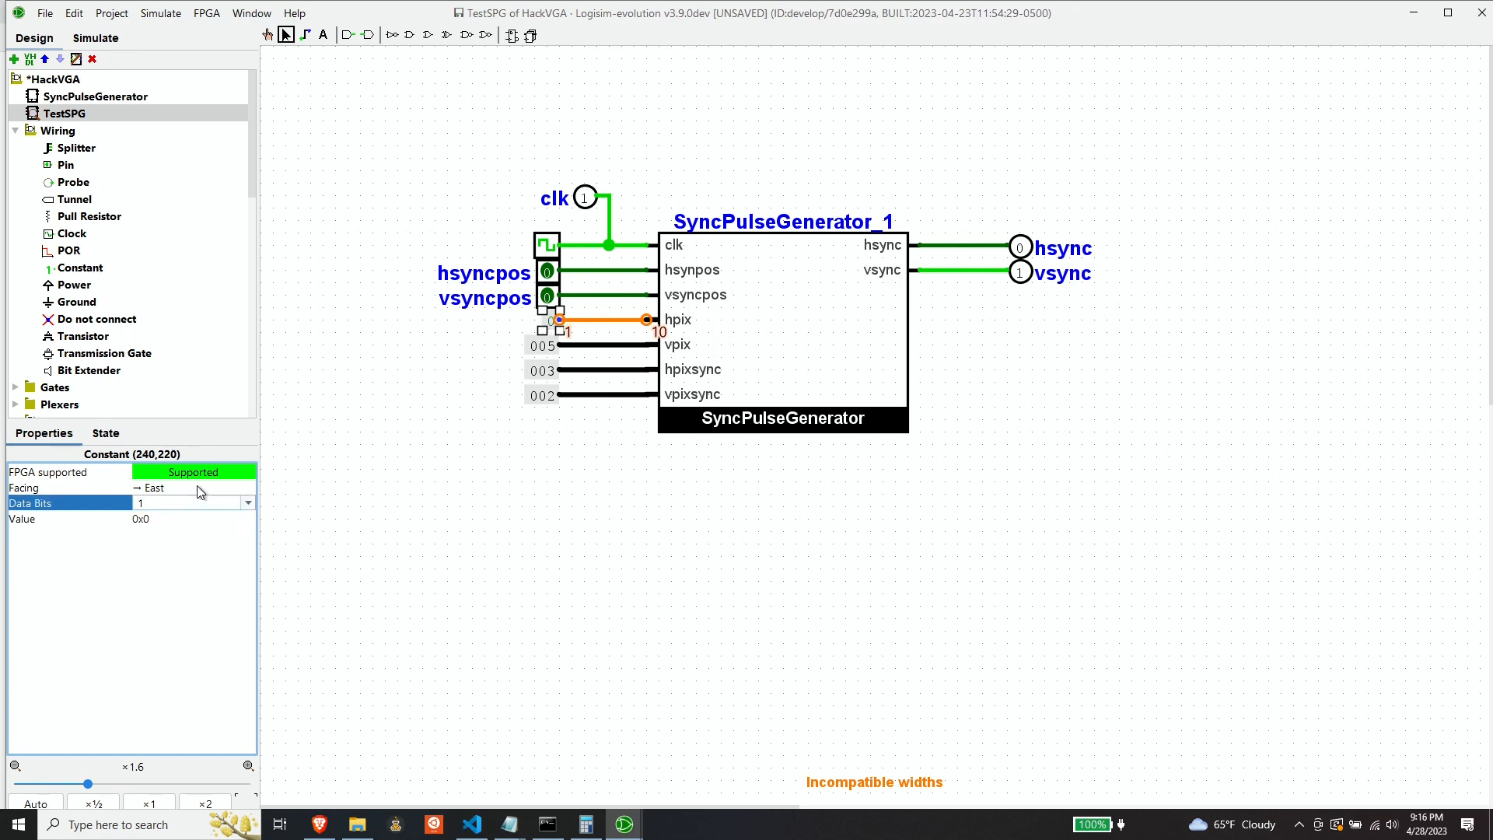
pyautogui.press('Return')
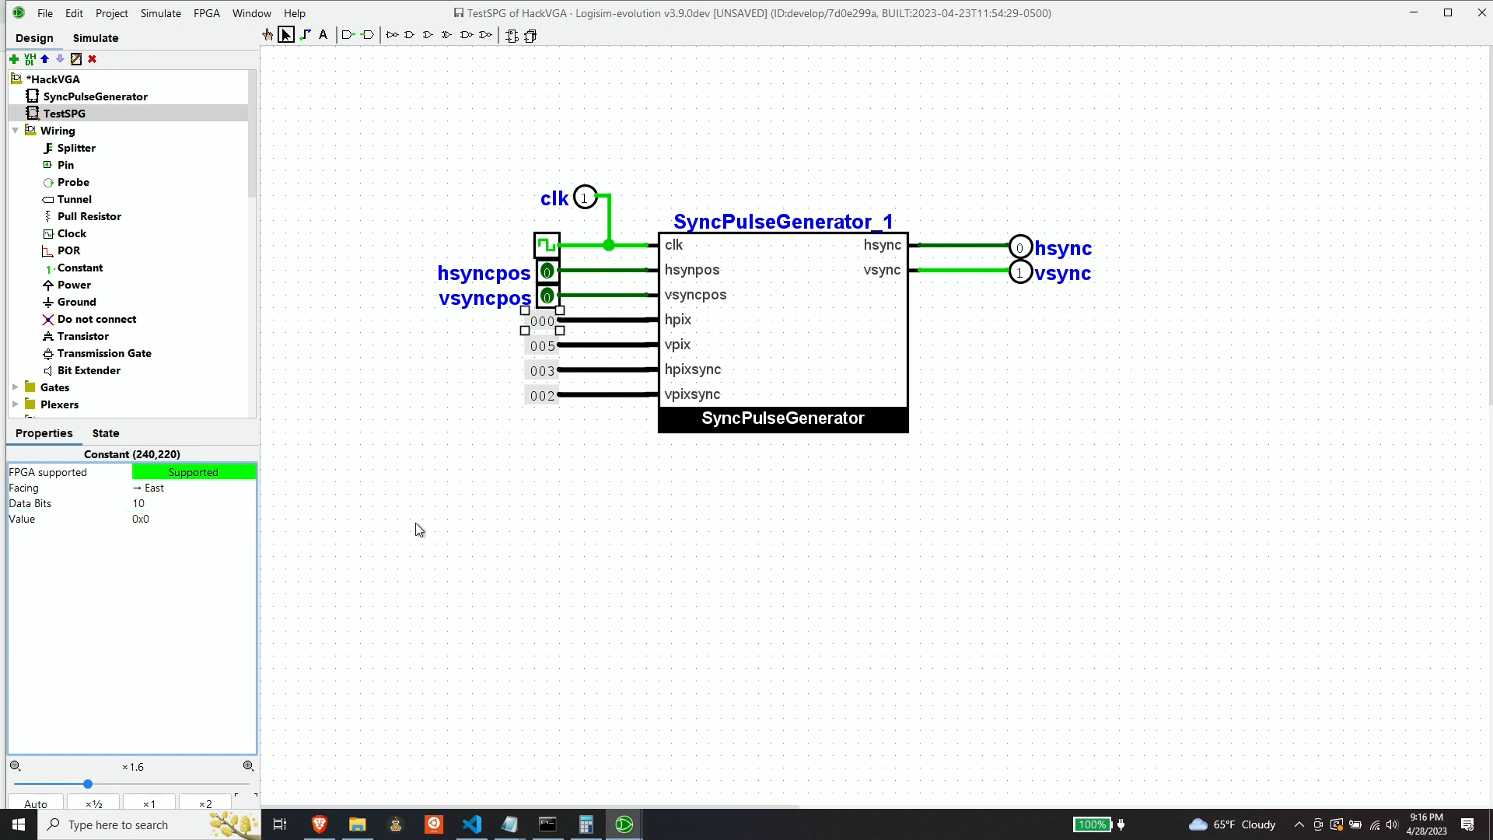
pyautogui.click(225, 518)
pyautogui.write('280')
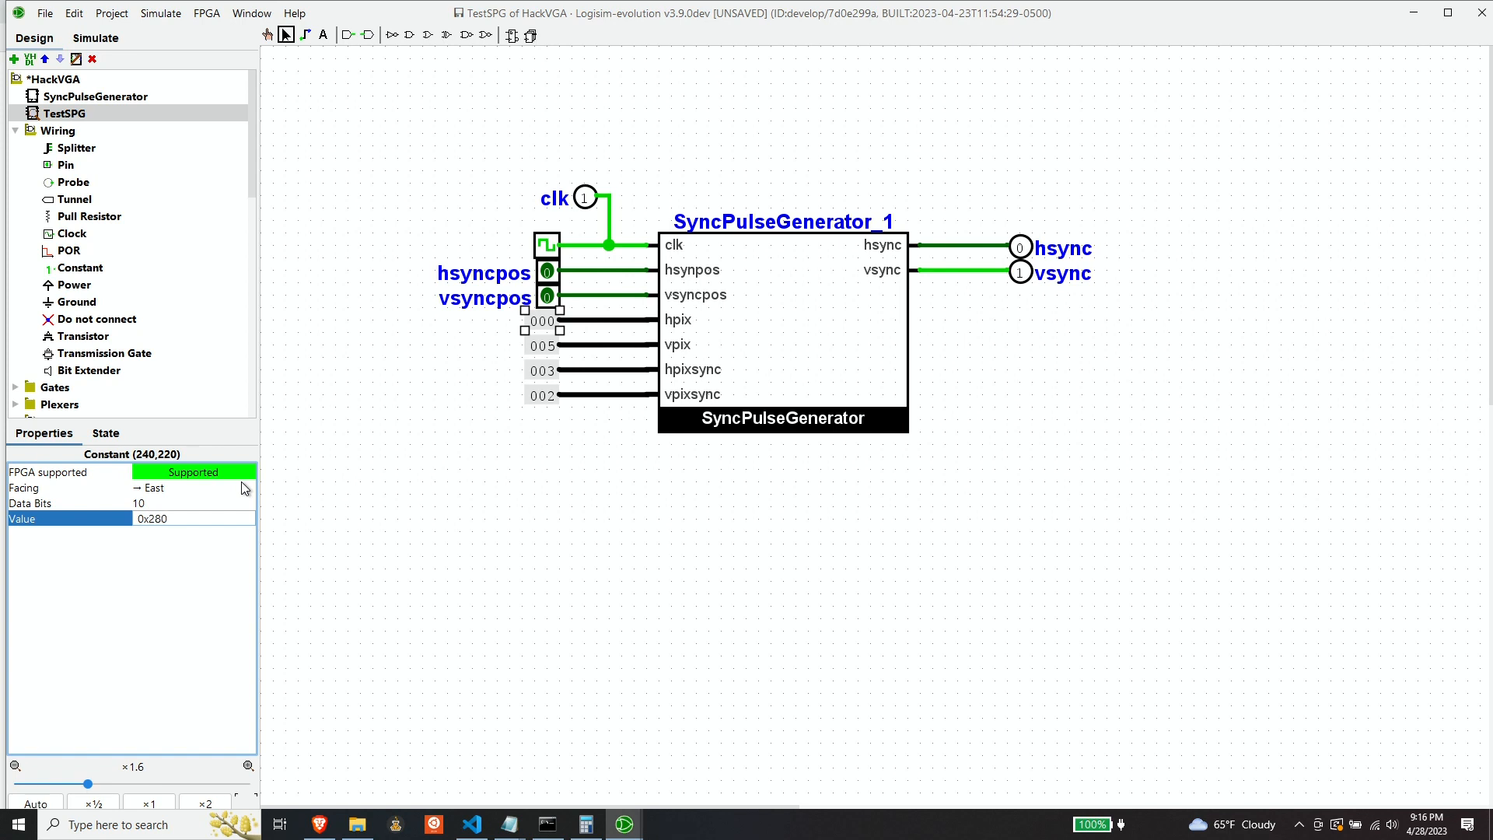
pyautogui.press('Return')
# Set the value of the constant feeding vpix to 0x30.
pyautogui.click(542, 342)
pyautogui.click(166, 505)
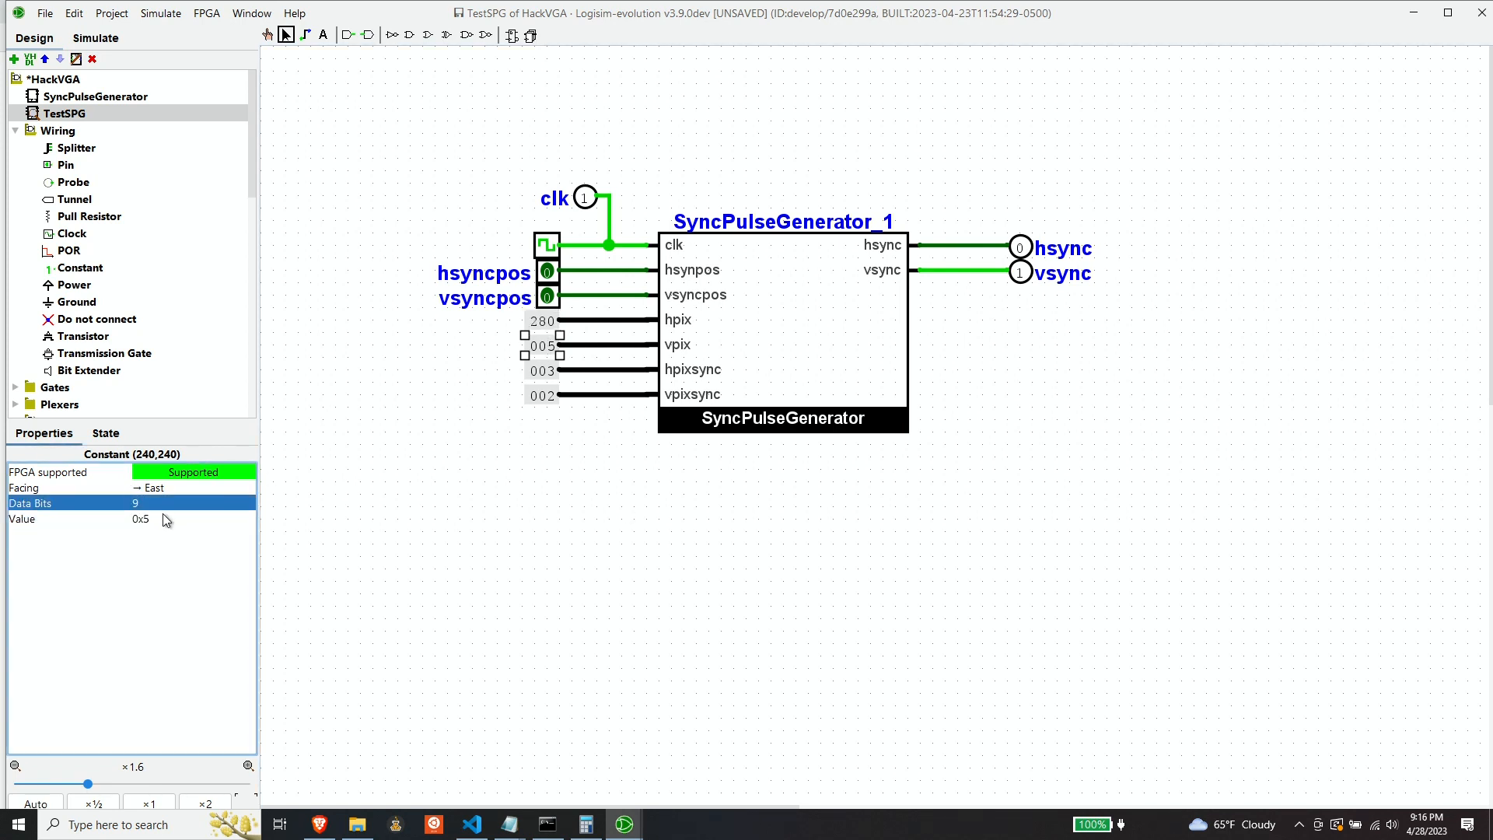
pyautogui.click(166, 518)
pyautogui.press('BackSpace')
pyautogui.write('30')
pyautogui.press('Return')
pyautogui.click(538, 374)
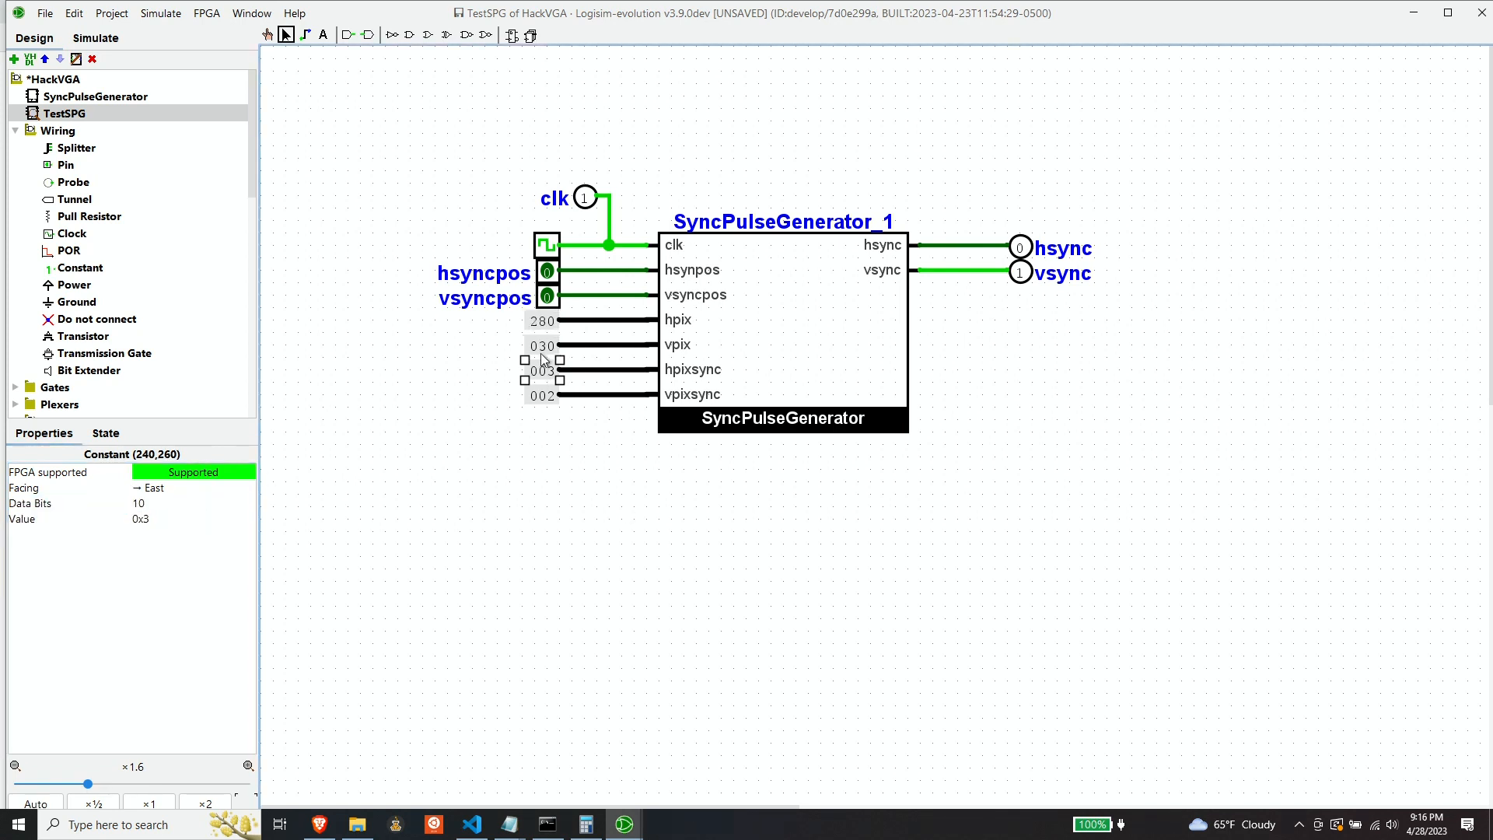
# Set the value of the constant feeding vpix to 0x113.
pyautogui.click(542, 346)
pyautogui.click(174, 518)
pyautogui.press('BackSpace')
pyautogui.press('BackSpace')
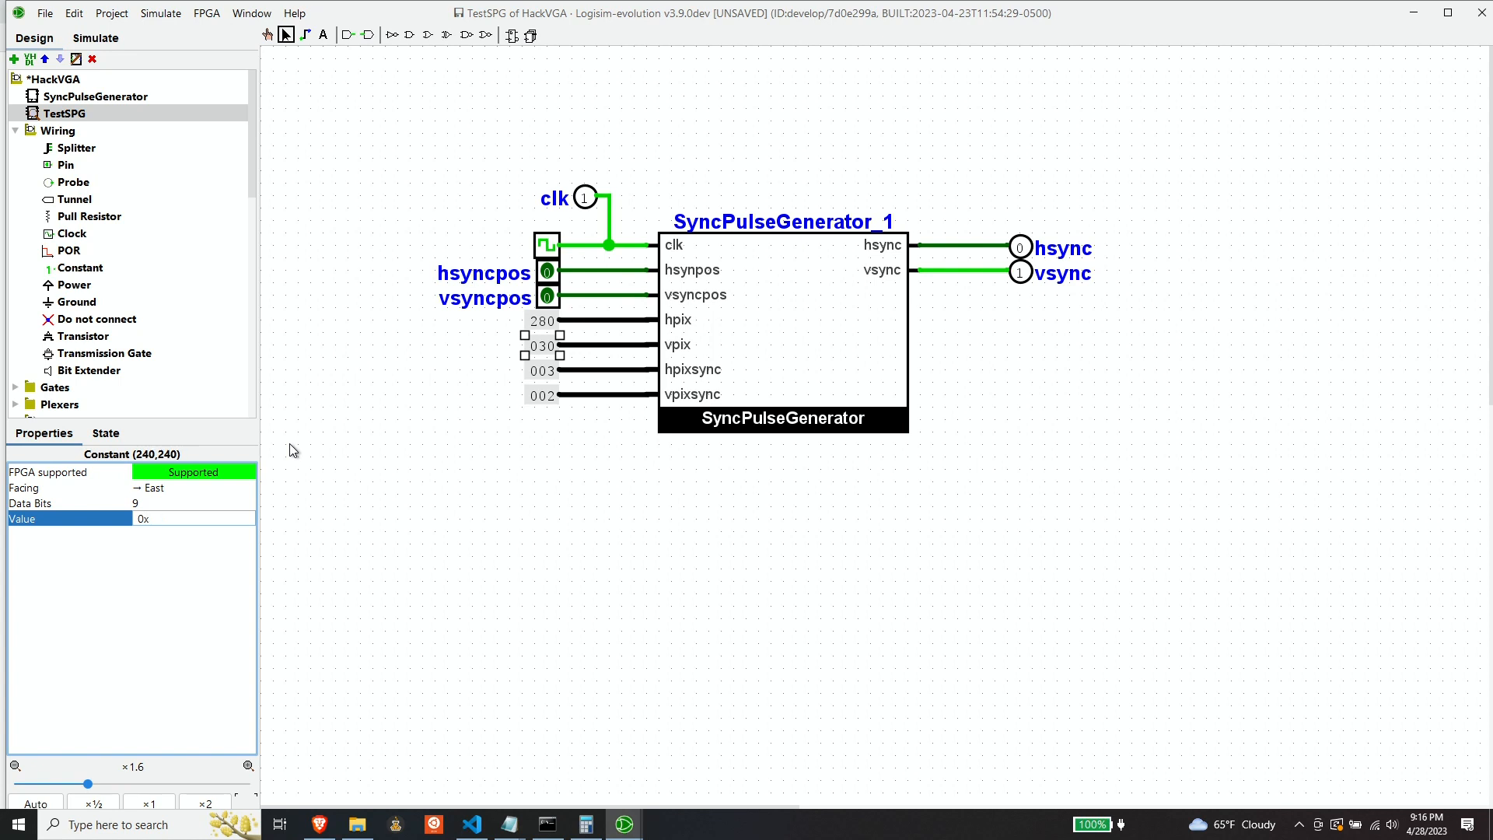
pyautogui.write('113')
pyautogui.press('Return')
# Set the constant feeding hpixsync to 0x30 and the constant feeding vpixsync to 0xa.
pyautogui.click(540, 369)
pyautogui.click(174, 519)
pyautogui.write('0')
pyautogui.press('Return')
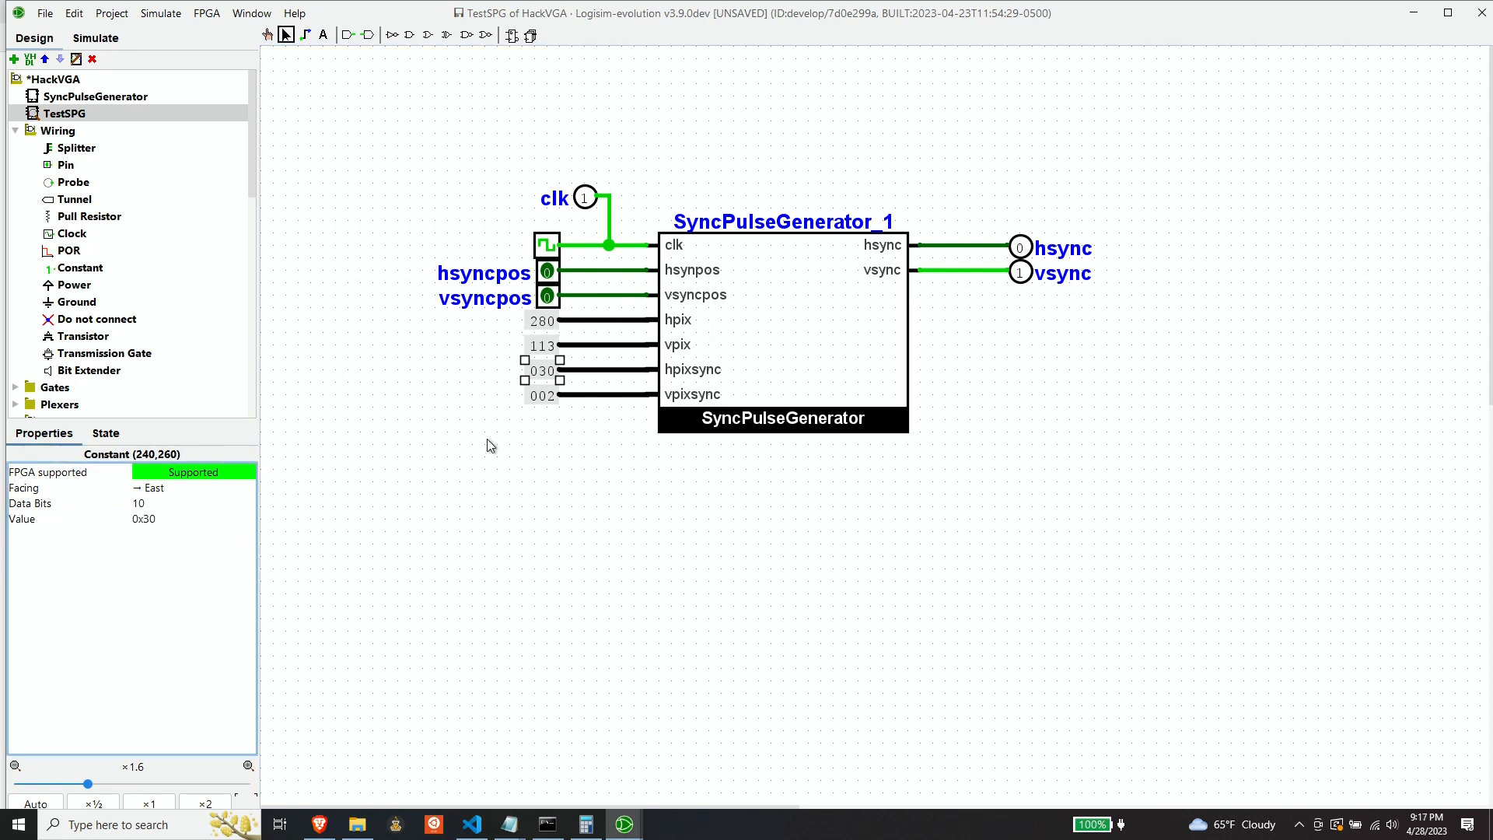
pyautogui.click(549, 400)
pyautogui.click(160, 519)
pyautogui.press('BackSpace')
pyautogui.write('a')
pyautogui.press('Return')
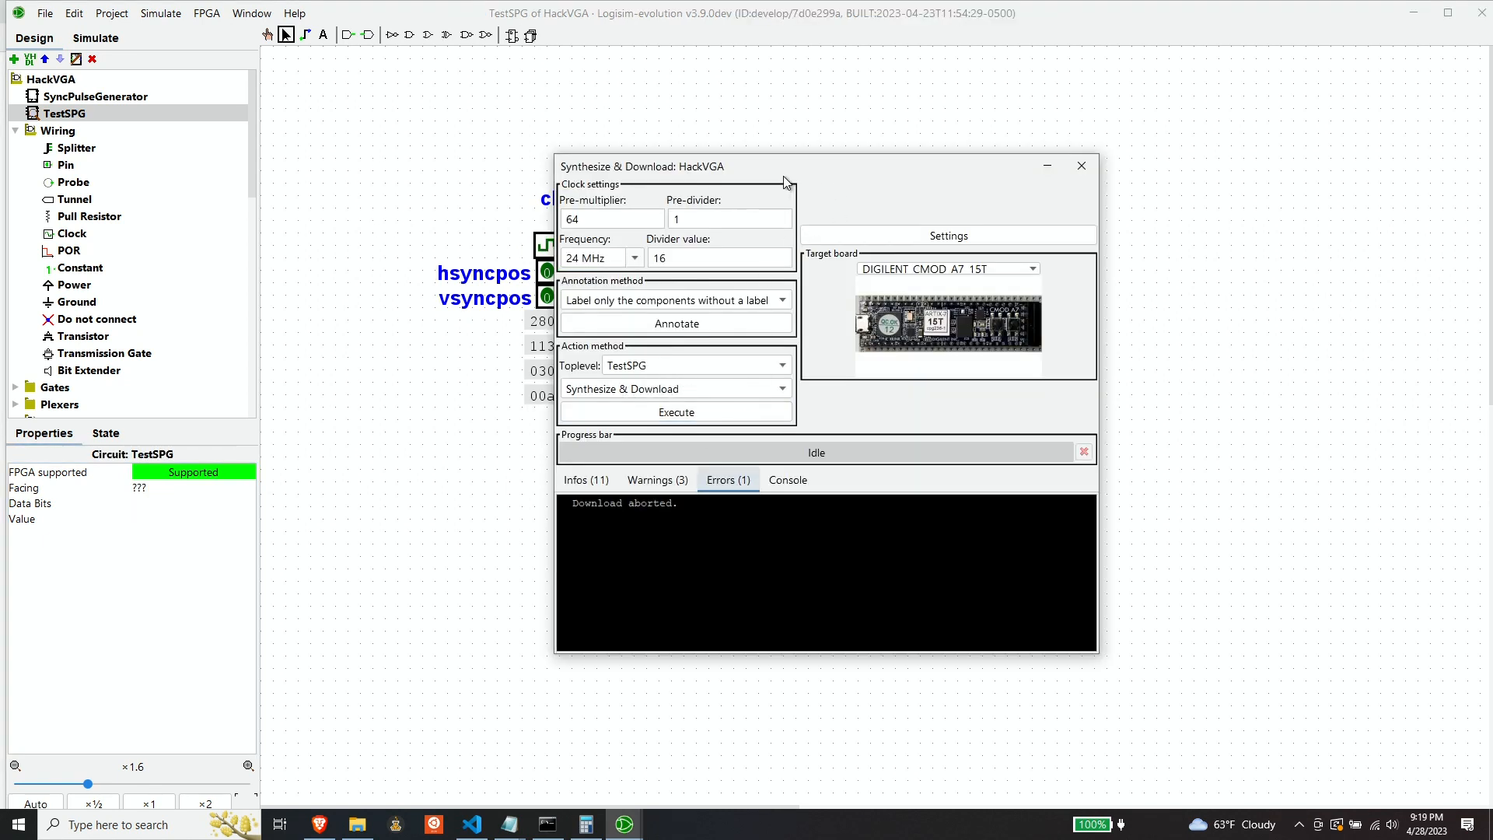
# Synthesize TestSPG for the Cmod A7 15T with the existing pin mapping, and decline the download to the board.
pyautogui.click(679, 406)
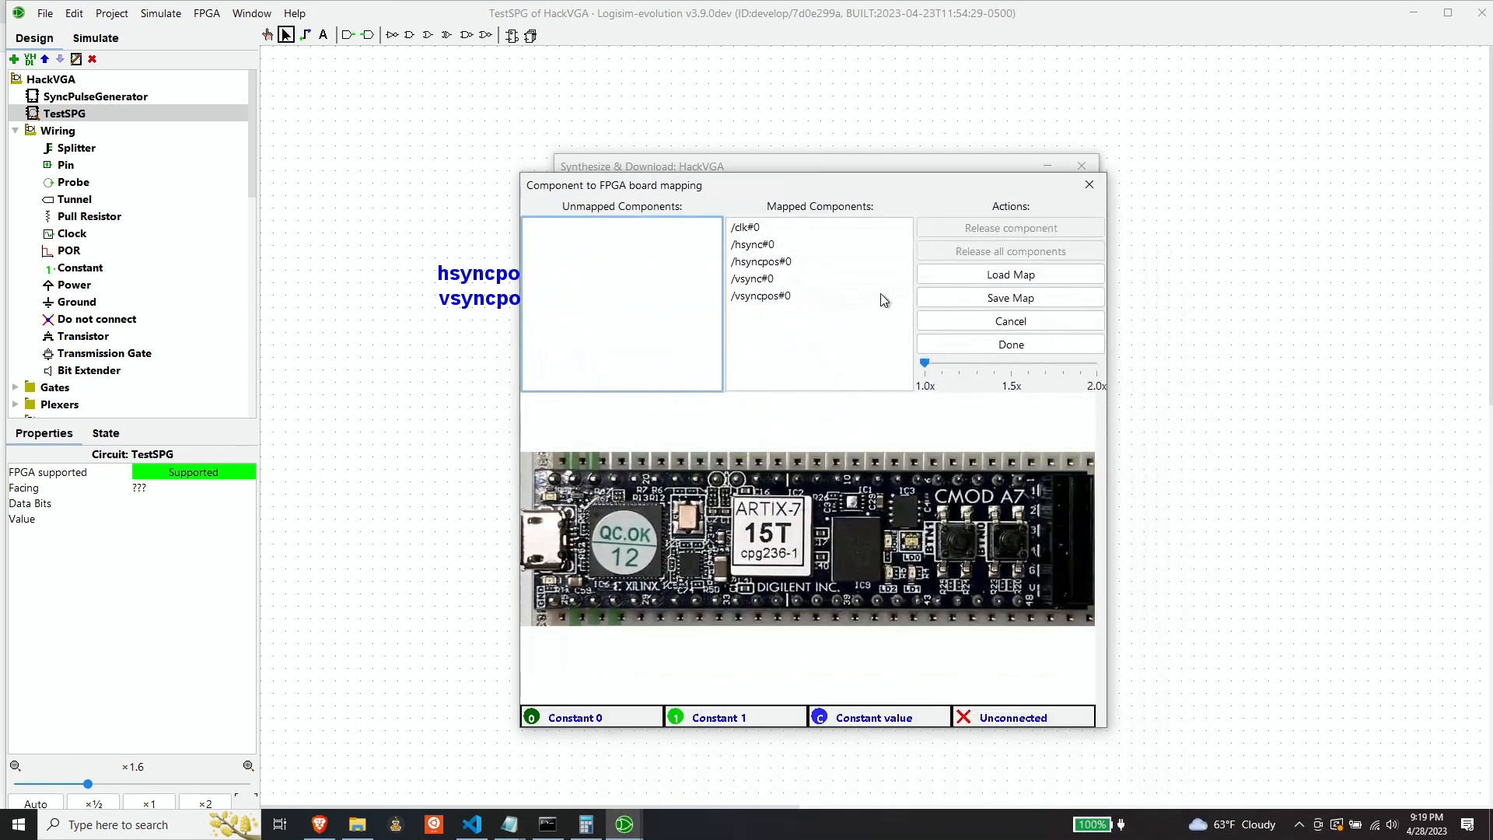
pyautogui.click(958, 339)
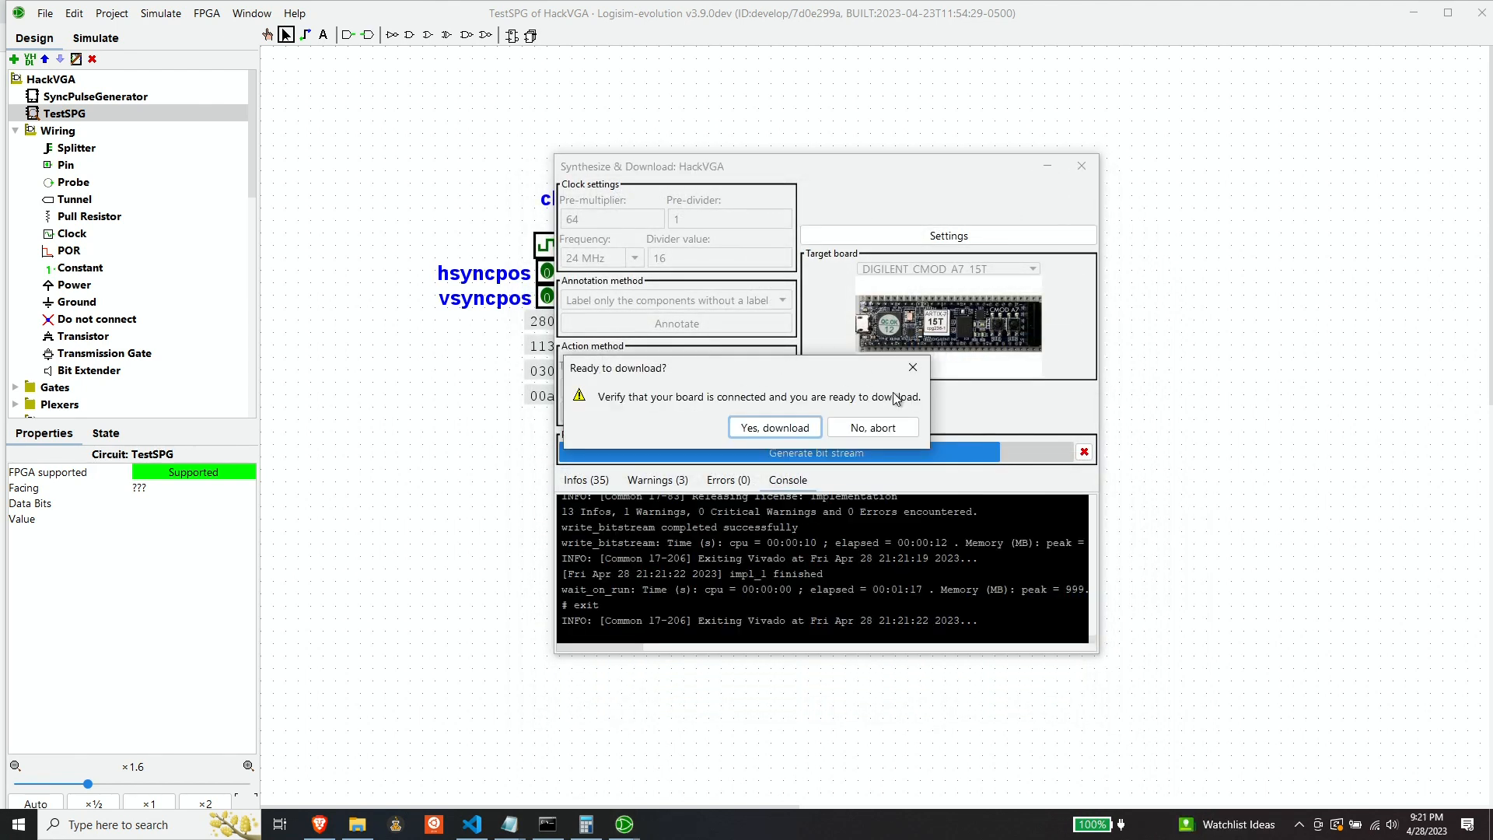
pyautogui.click(869, 429)
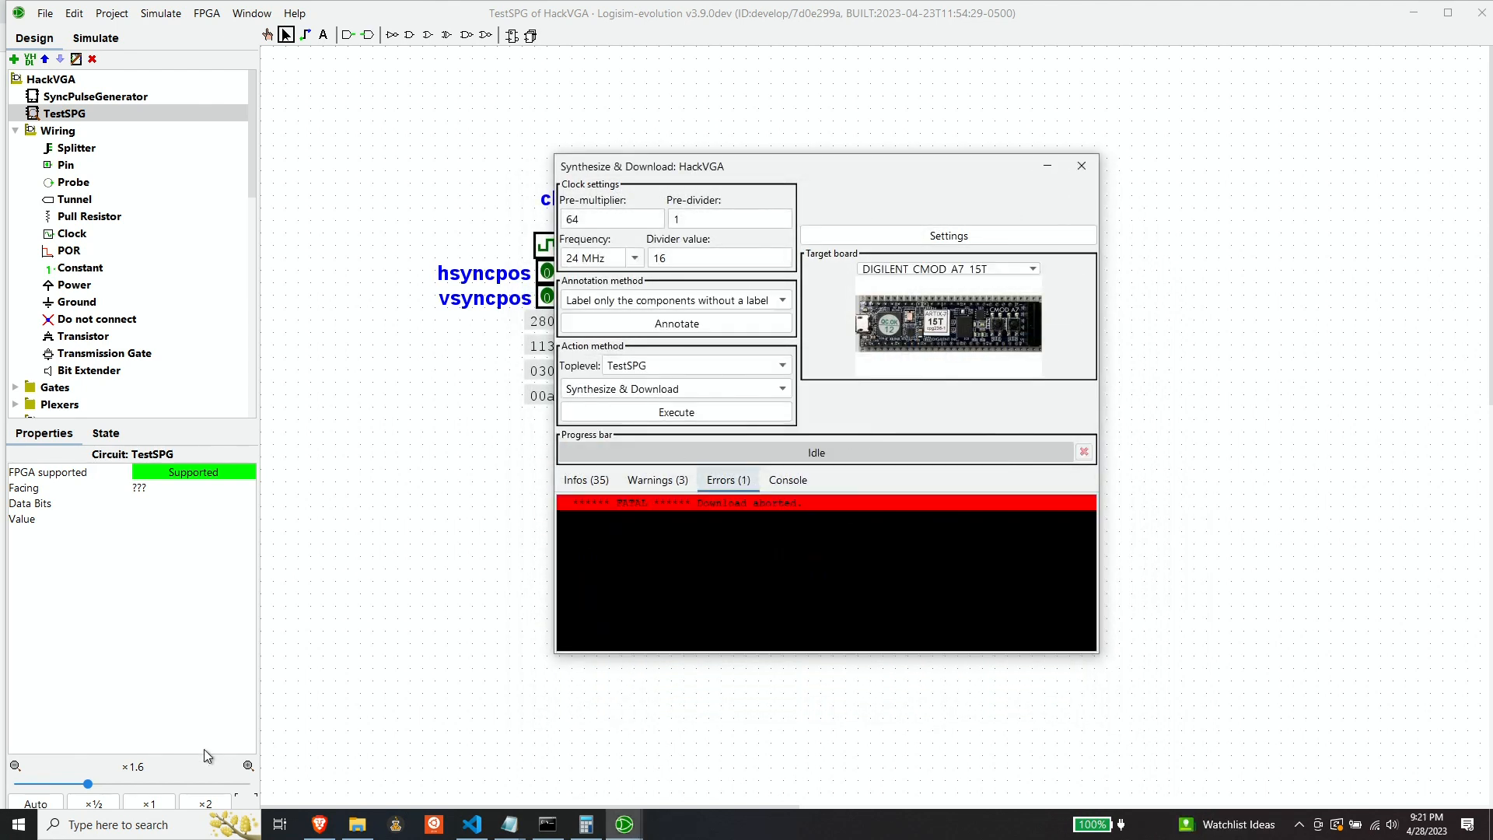
# Launch Digilent Adept and choose logisimTopLevelShell.bit from the impl_1 folder as the FPGA configuration file.
pyautogui.click(19, 824)
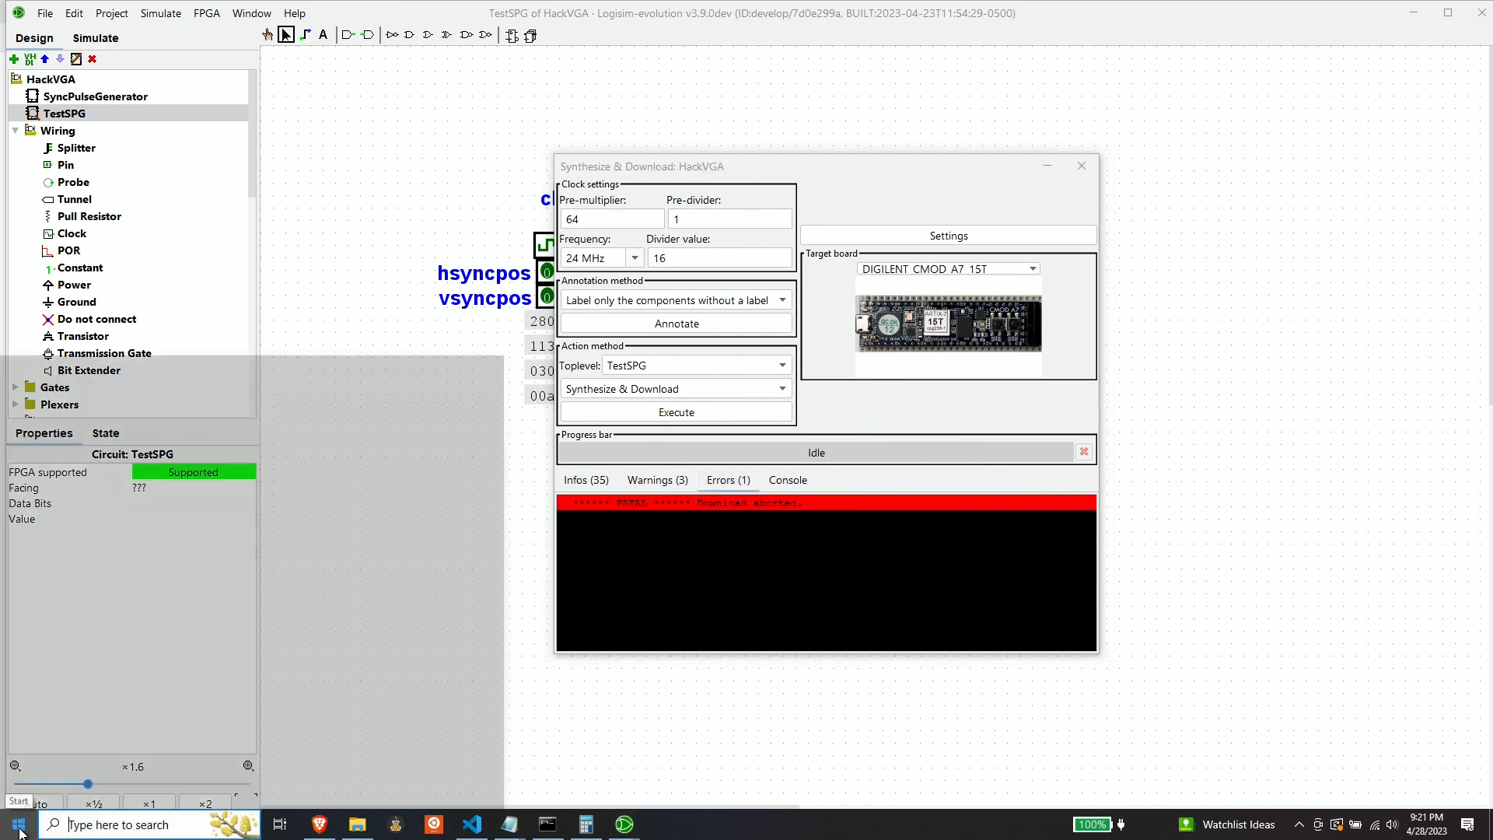
pyautogui.scroll(-1, 91, 680)
pyautogui.click(96, 660)
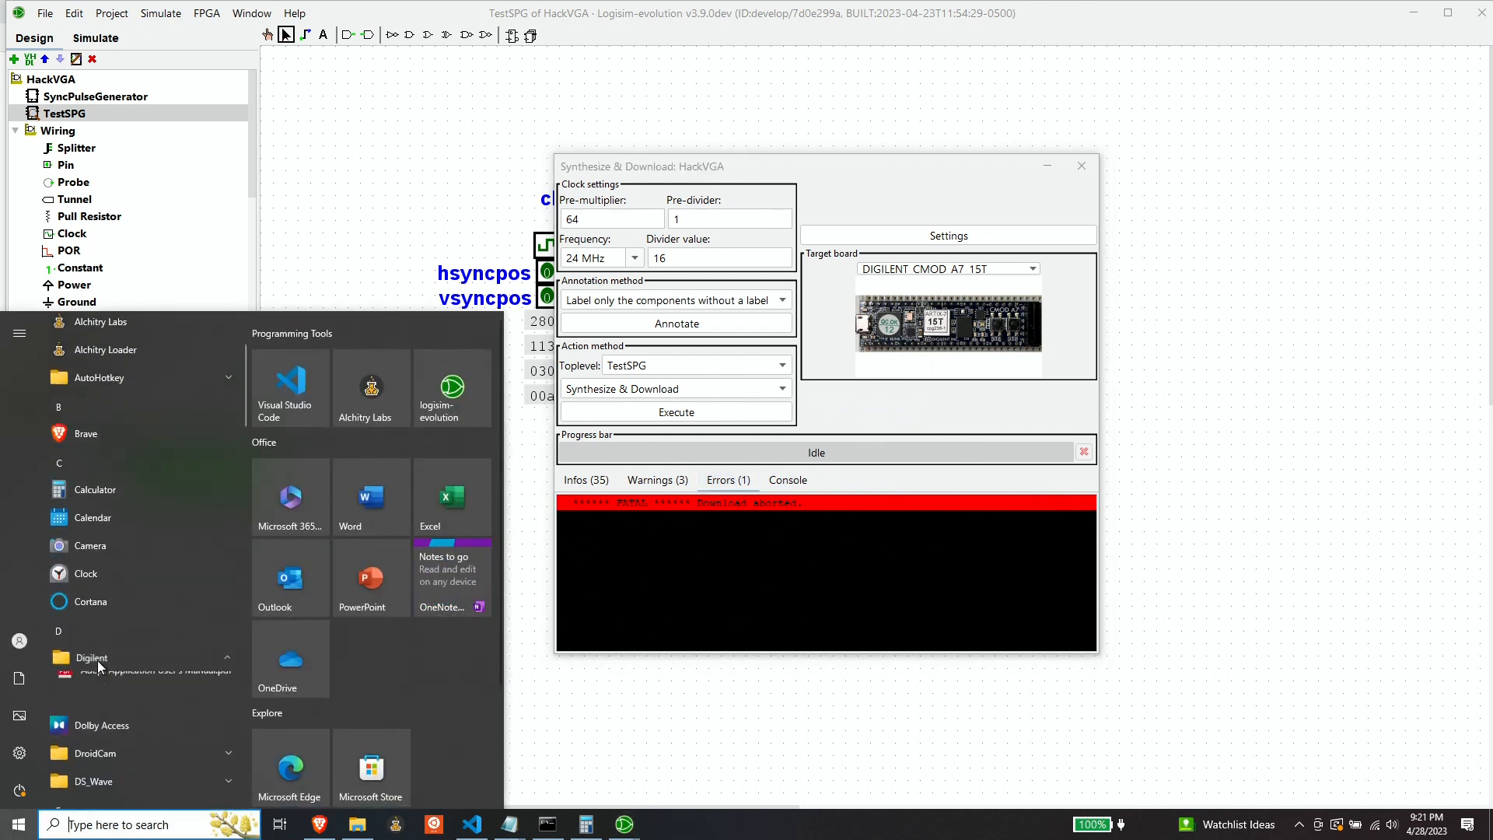
pyautogui.click(96, 686)
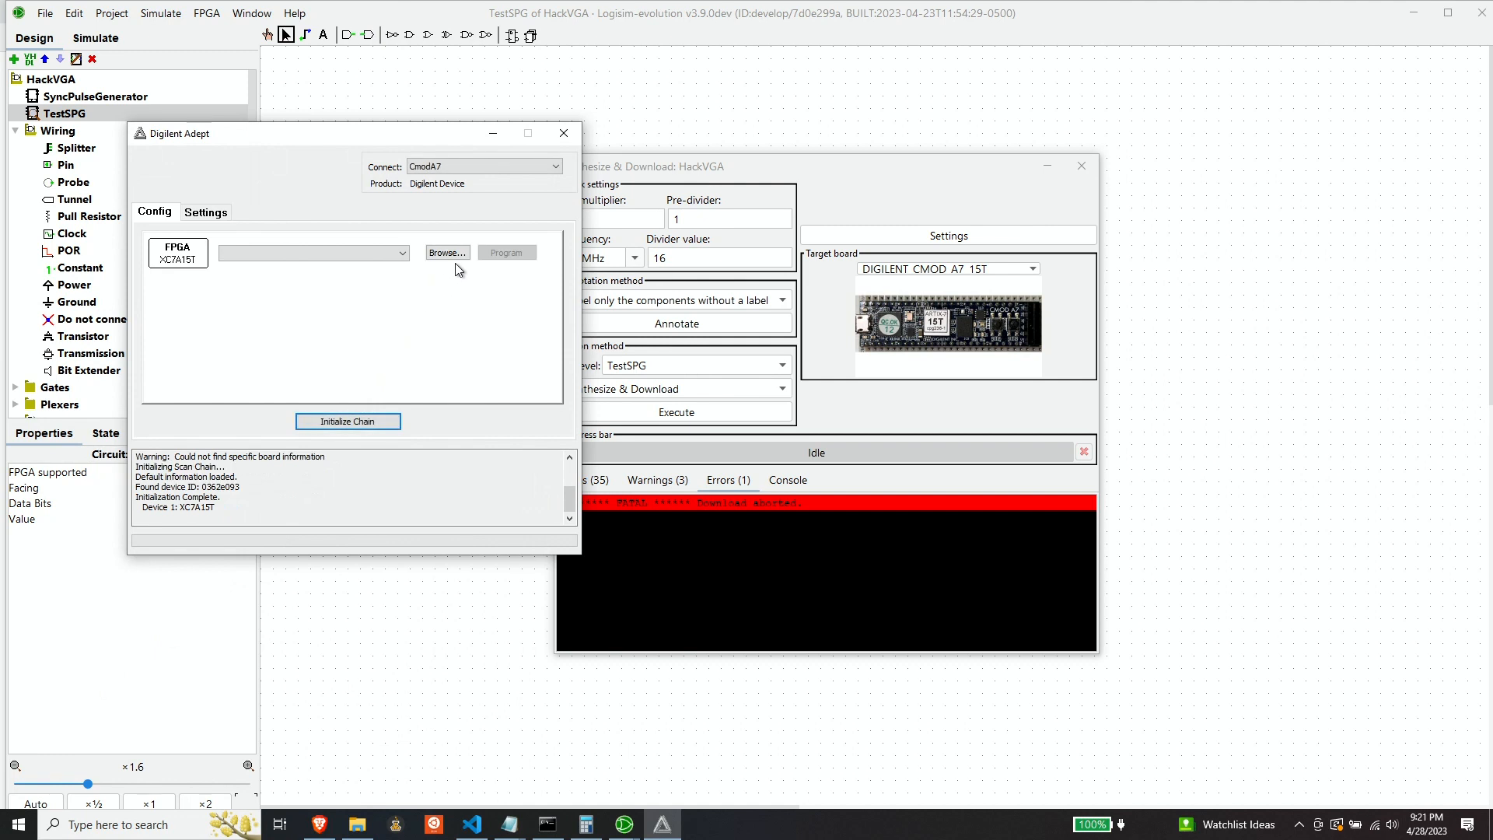
pyautogui.click(446, 253)
pyautogui.doubleClick(334, 271)
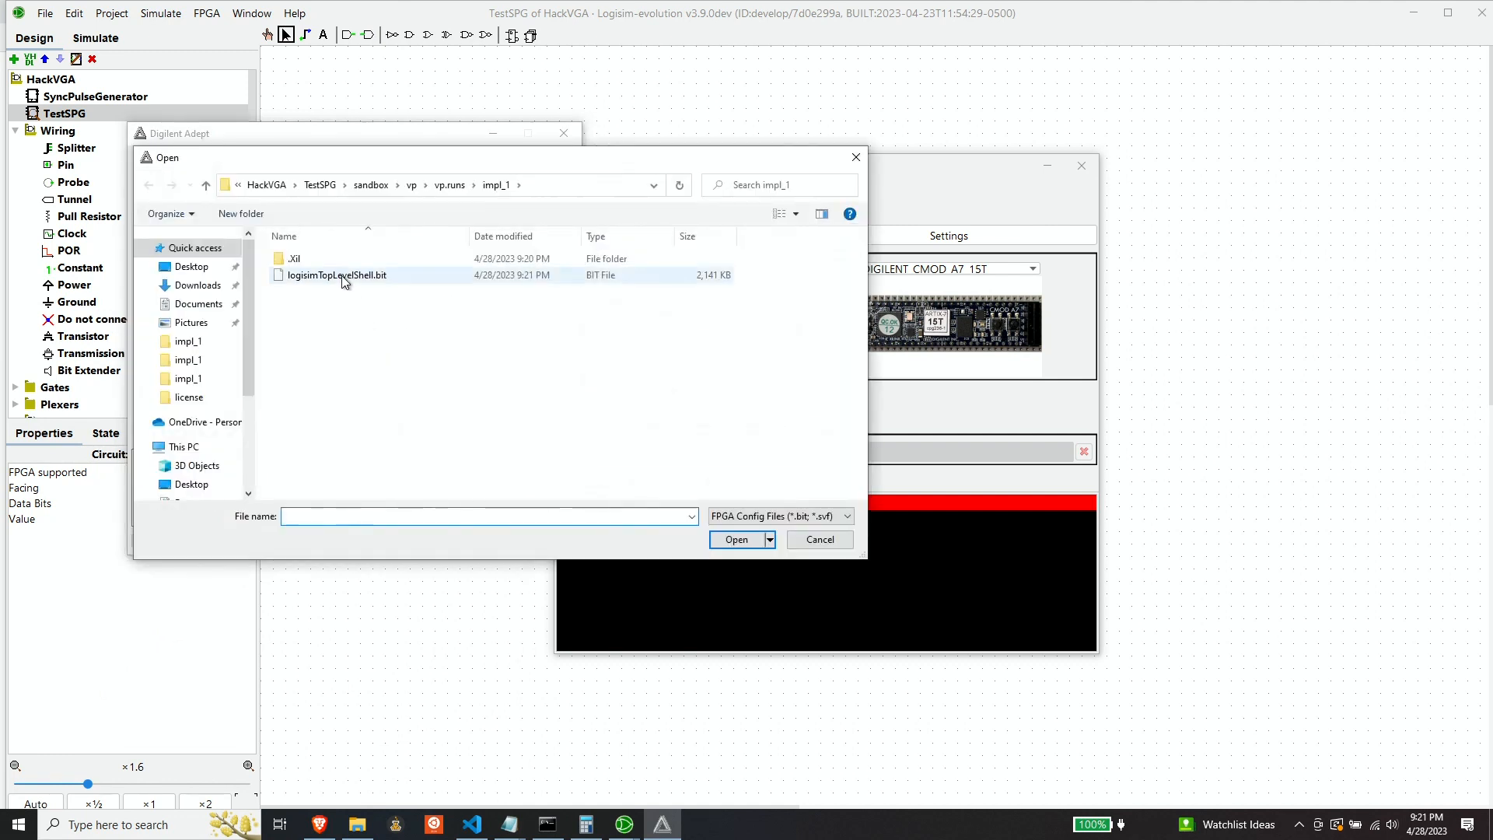